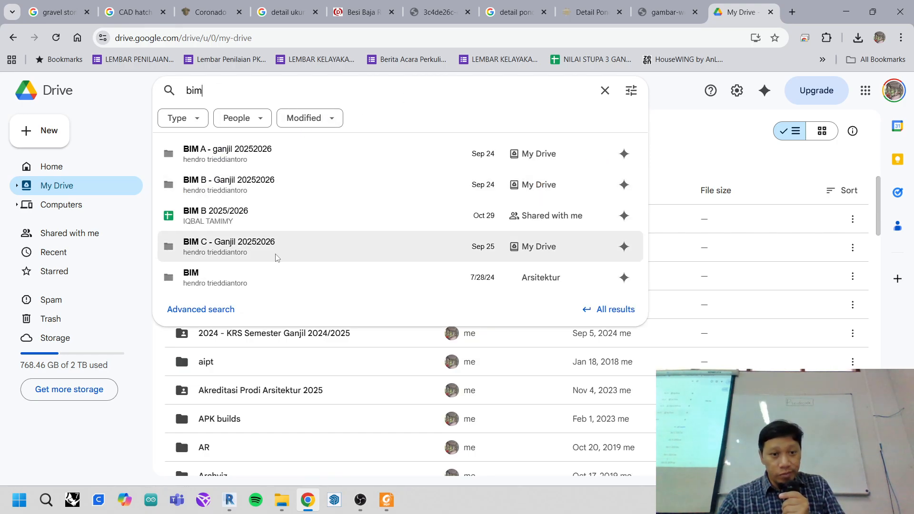
# - In the BIM C - Ganjil 20252026 folder, select all submissions in Progres UTS 1 and open Progres UTS 2
pyautogui.click(279, 248)
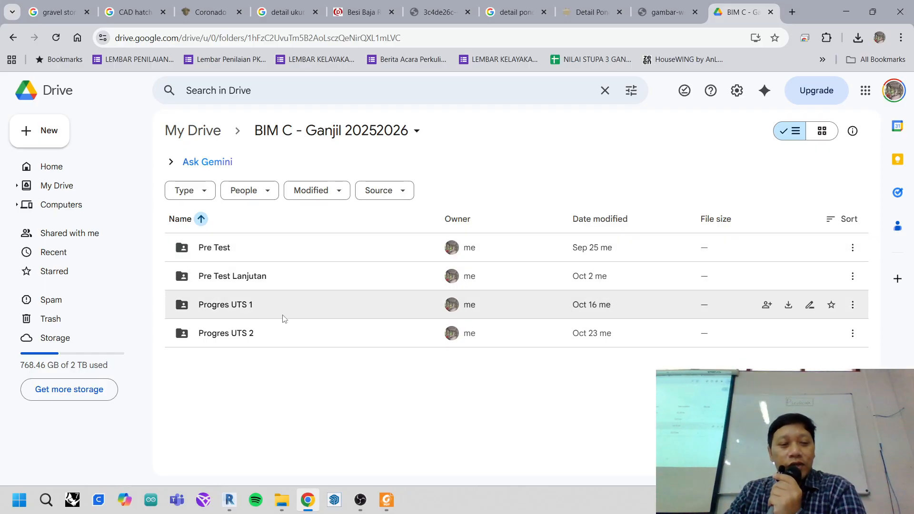
pyautogui.doubleClick(255, 307)
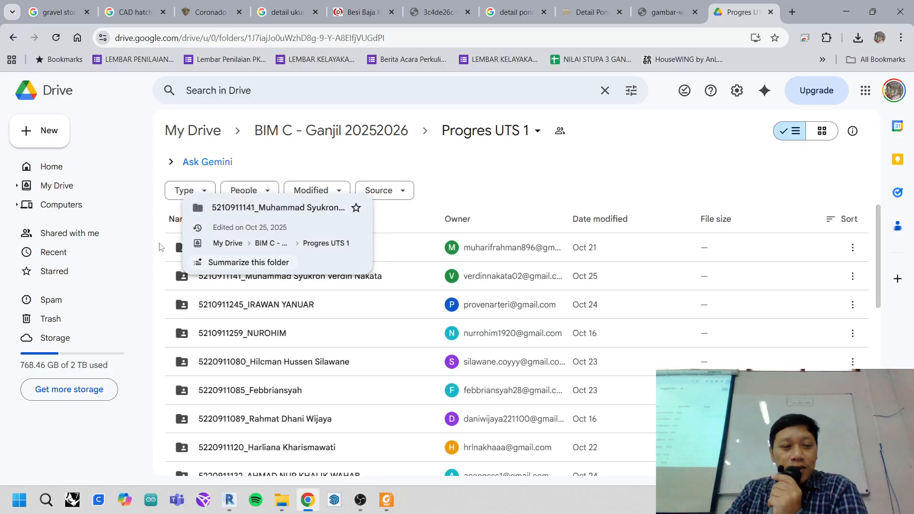
pyautogui.moveTo(159, 243); pyautogui.dragTo(290, 482)
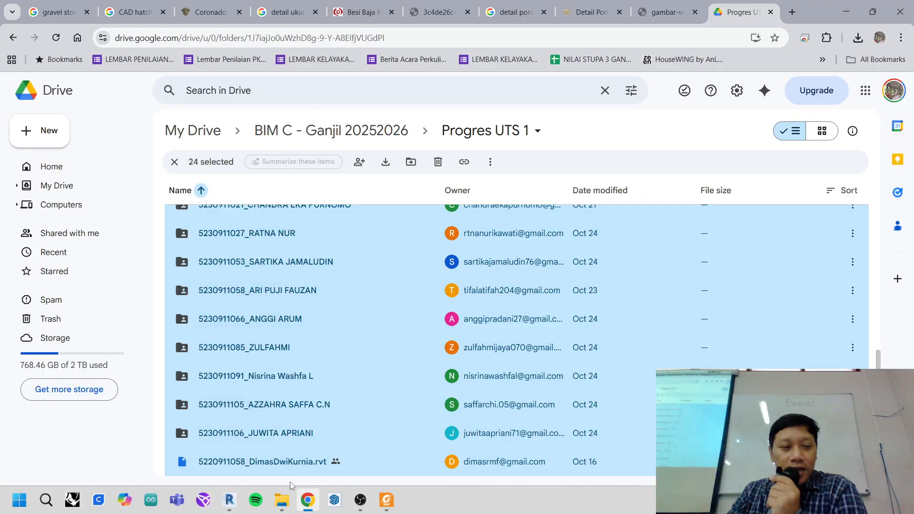
pyautogui.click(365, 128)
pyautogui.doubleClick(200, 333)
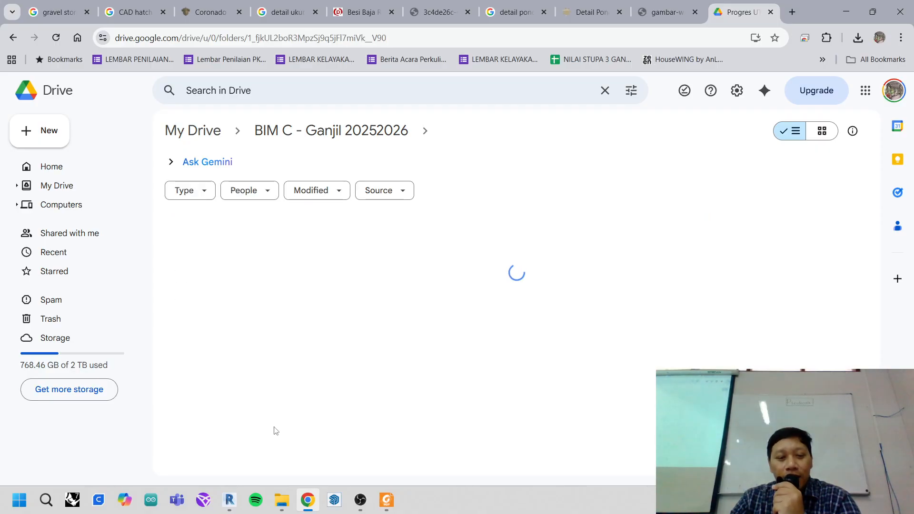
# - Switch to Foxit PDF Reader, open the recent document CEKLIST Progres UTS.pdf and look through its progress table
pyautogui.moveTo(386, 500)
pyautogui.click(386, 438)
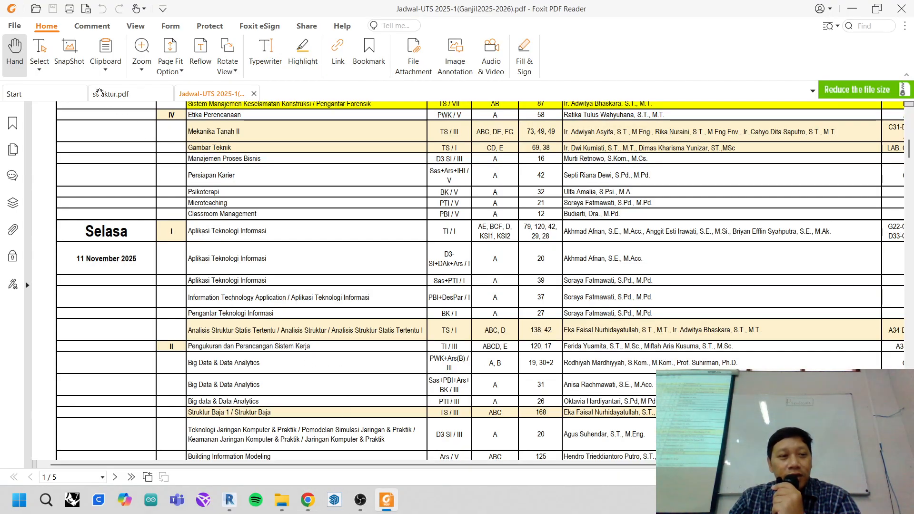
pyautogui.click(15, 27)
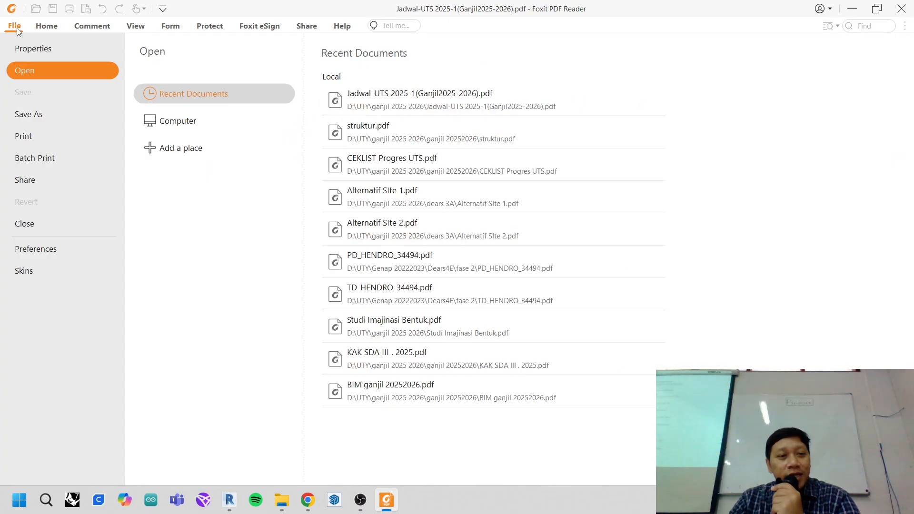
pyautogui.click(458, 170)
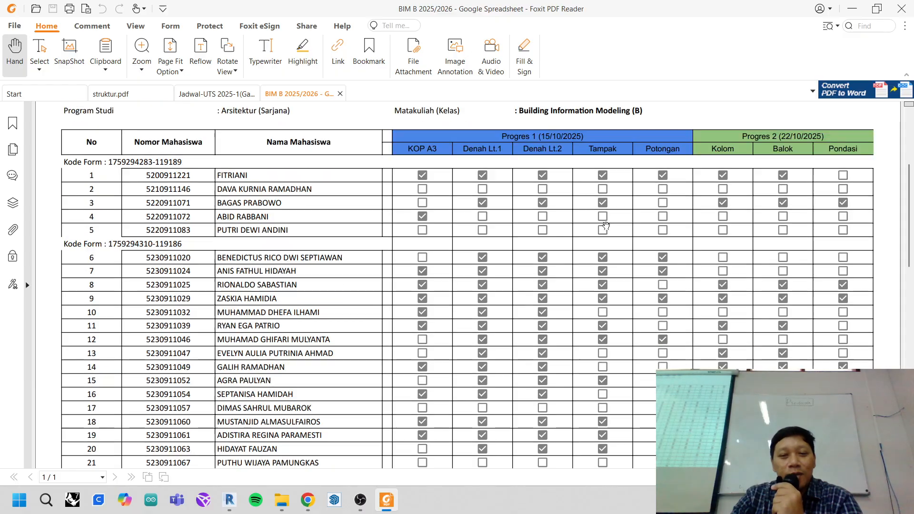
pyautogui.scroll(5, 606, 225)
pyautogui.scroll(-2, 536, 248)
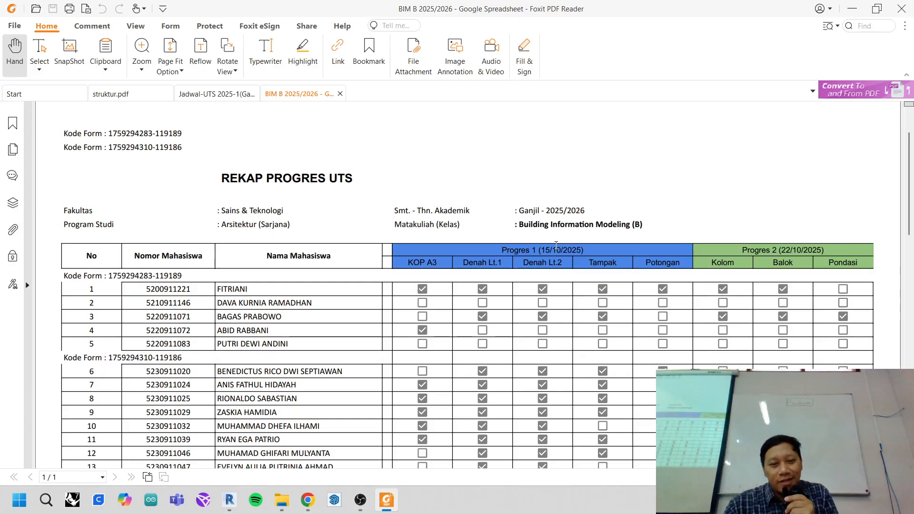
# - Switch back to Google Drive in Chrome and open the Progres UTS 1 folder of BIM C - Ganjil 20252026
pyautogui.click(308, 500)
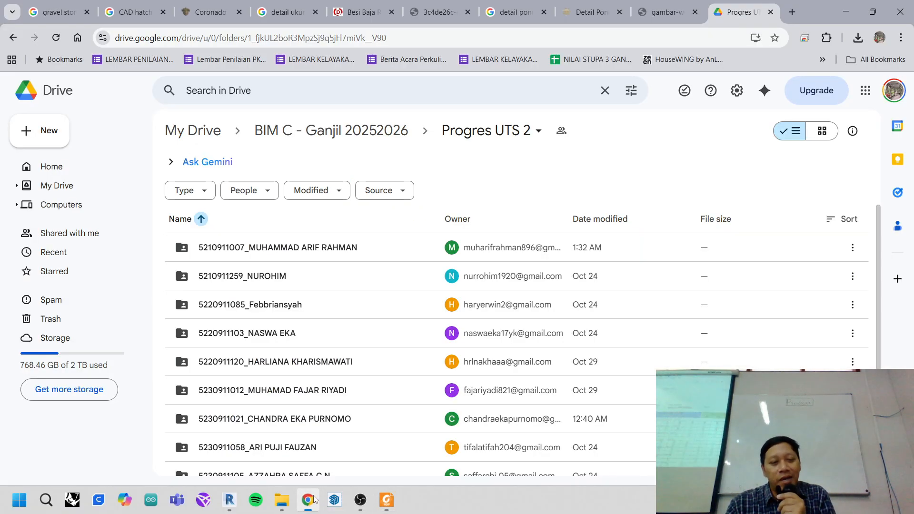
pyautogui.click(383, 140)
pyautogui.doubleClick(256, 305)
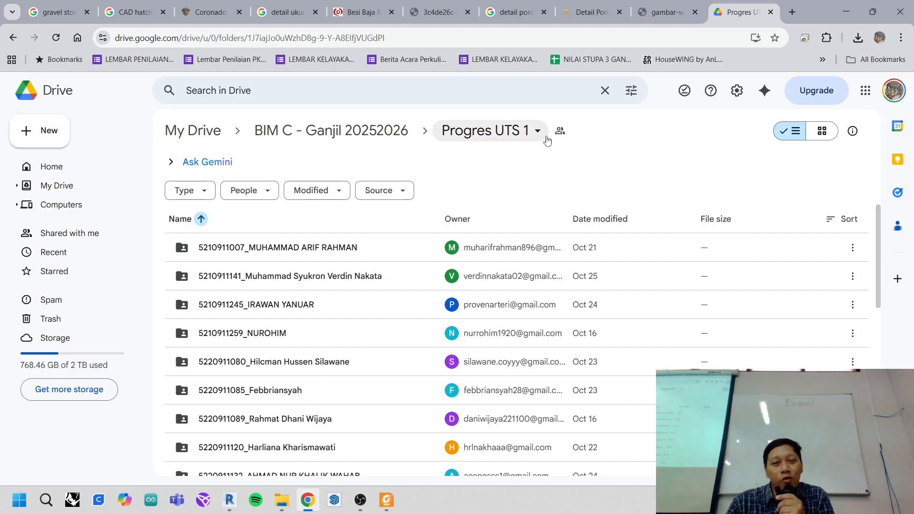
# - Set the general link access of the Progres UTS 1 folder to Viewer for anyone with the link
pyautogui.click(538, 133)
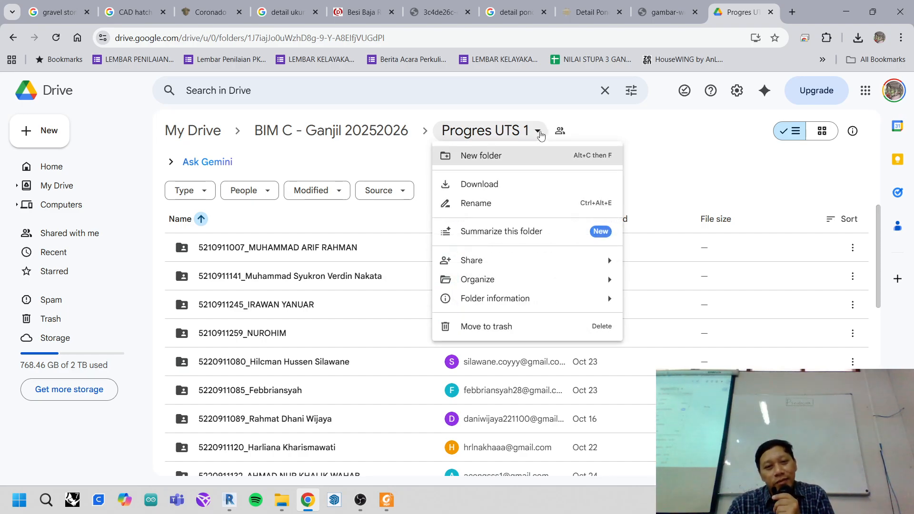
pyautogui.moveTo(575, 260)
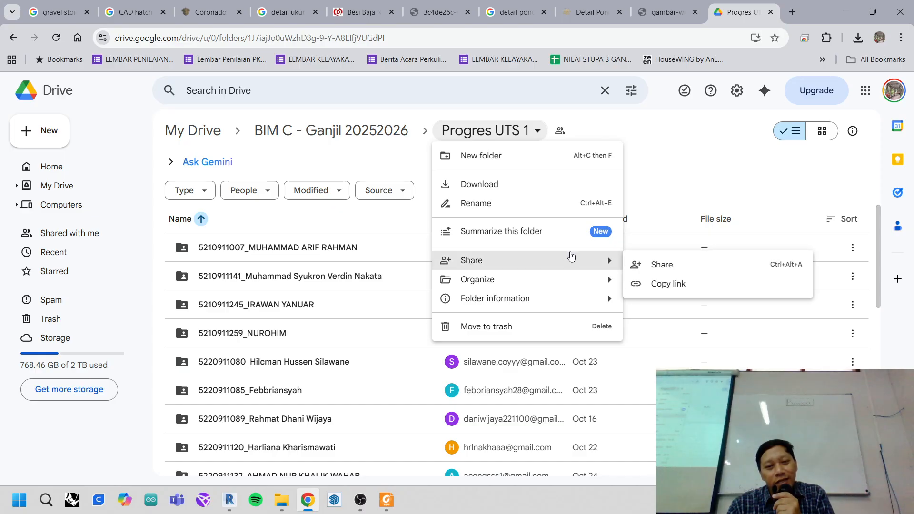
pyautogui.click(651, 268)
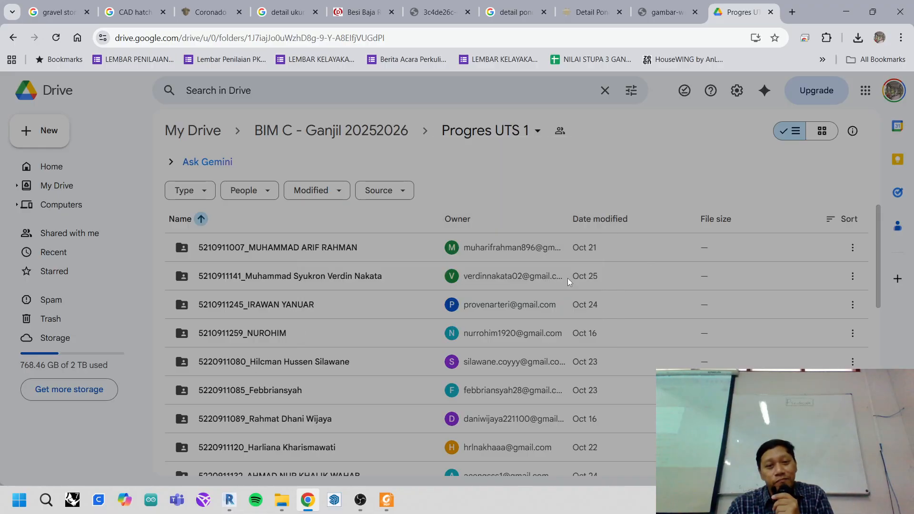
pyautogui.click(576, 333)
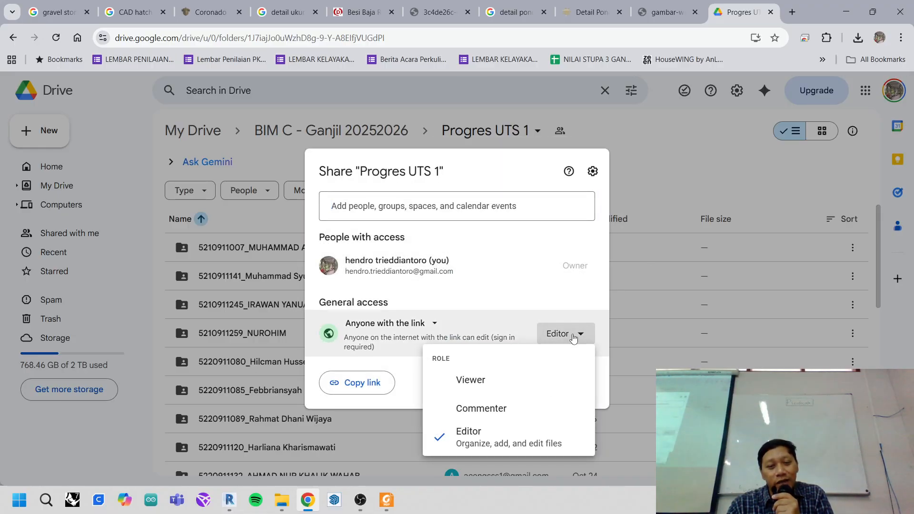
pyautogui.click(464, 392)
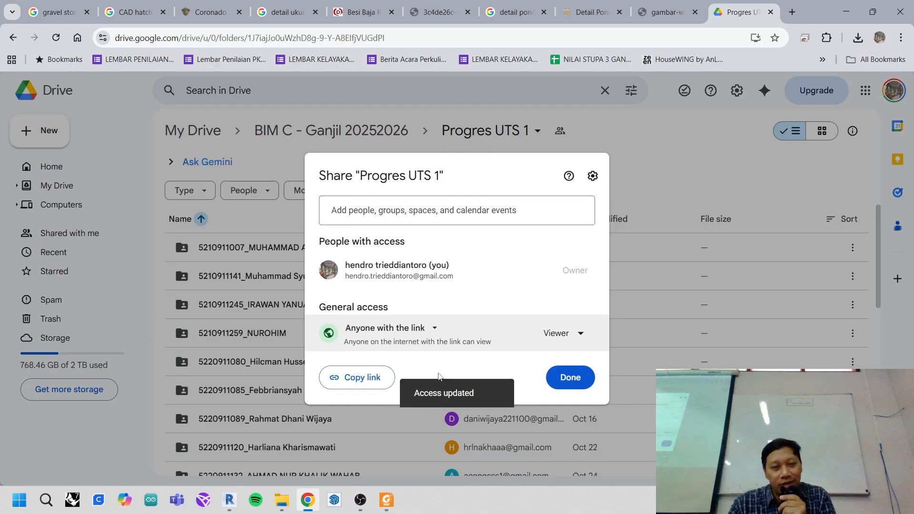
pyautogui.click(558, 391)
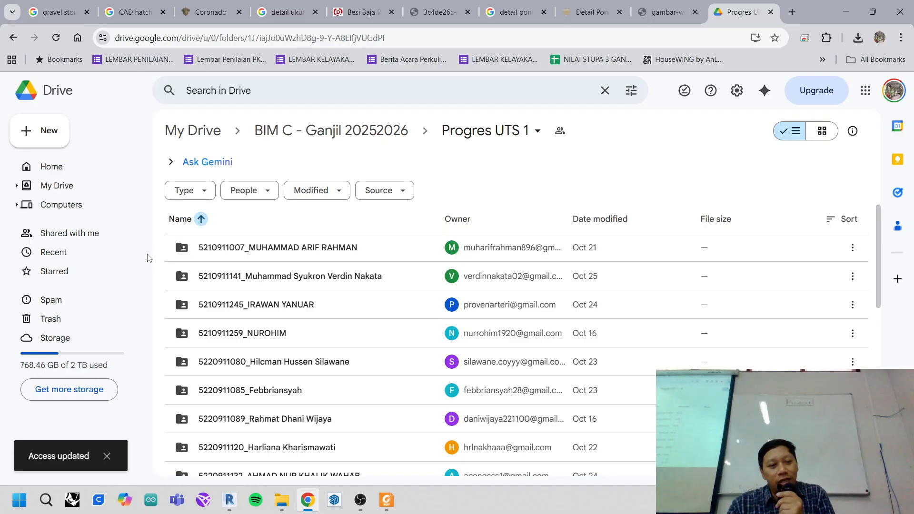
# - Select all submissions in Progres UTS 1 and return to the BIM C - Ganjil 20252026 folder
pyautogui.moveTo(151, 247); pyautogui.dragTo(170, 255)
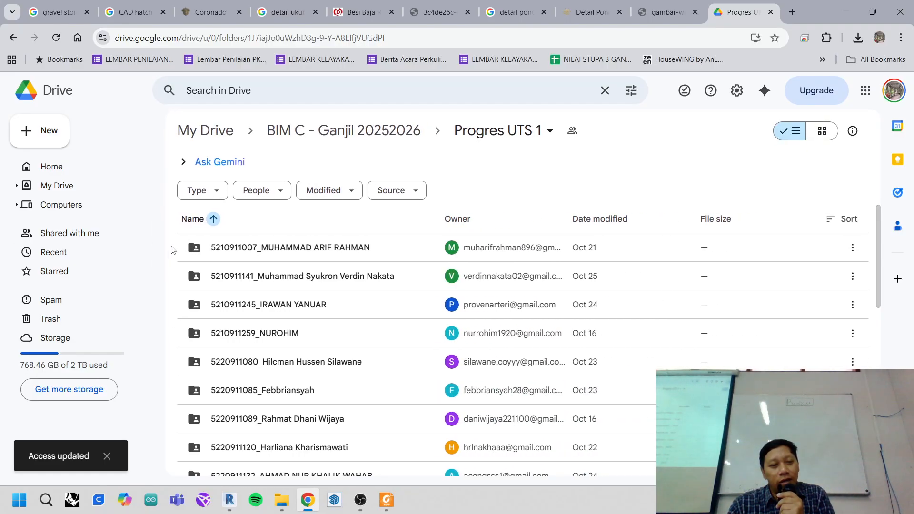
pyautogui.moveTo(266, 269); pyautogui.dragTo(314, 487)
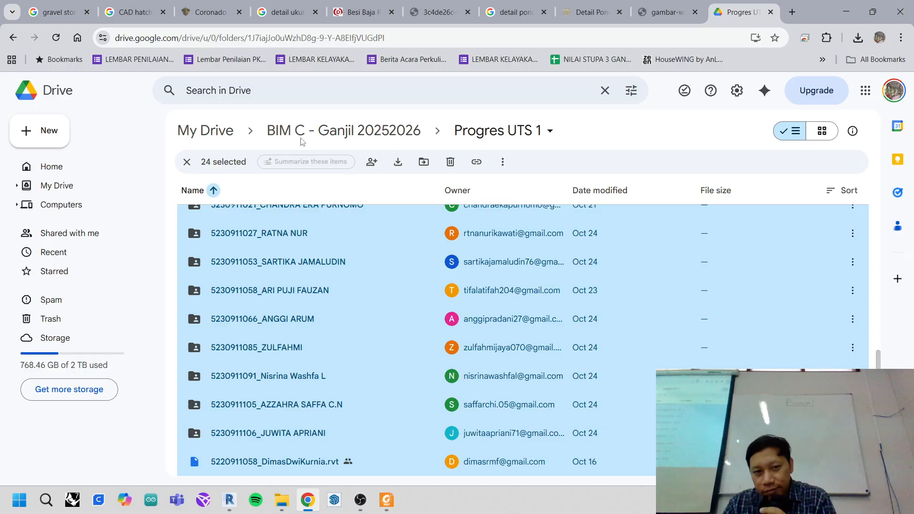
pyautogui.click(399, 133)
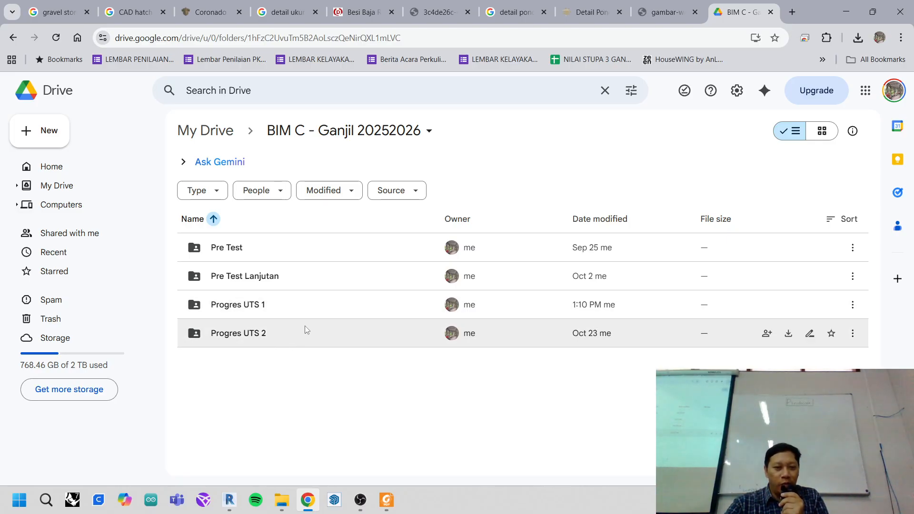
# - Open Progres UTS 2, select all its submission folders for review and clear the selection
pyautogui.doubleClick(277, 332)
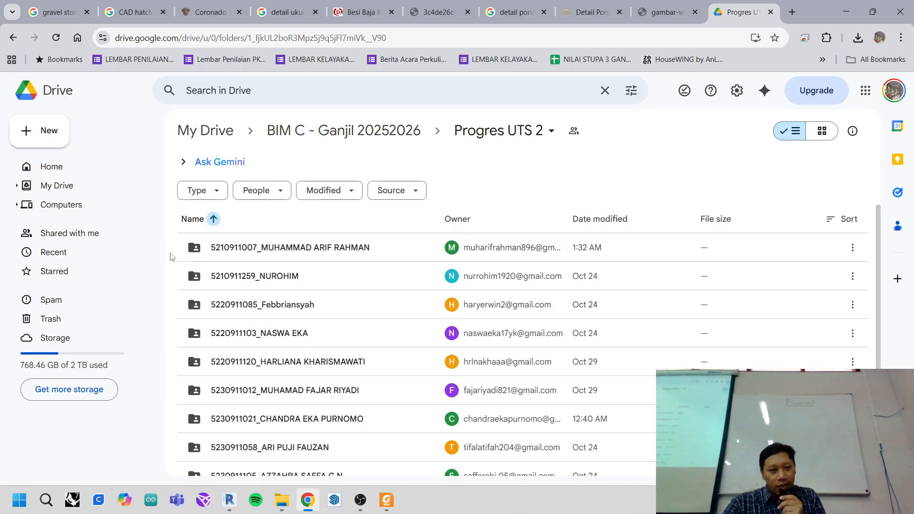
pyautogui.moveTo(170, 253); pyautogui.dragTo(313, 482)
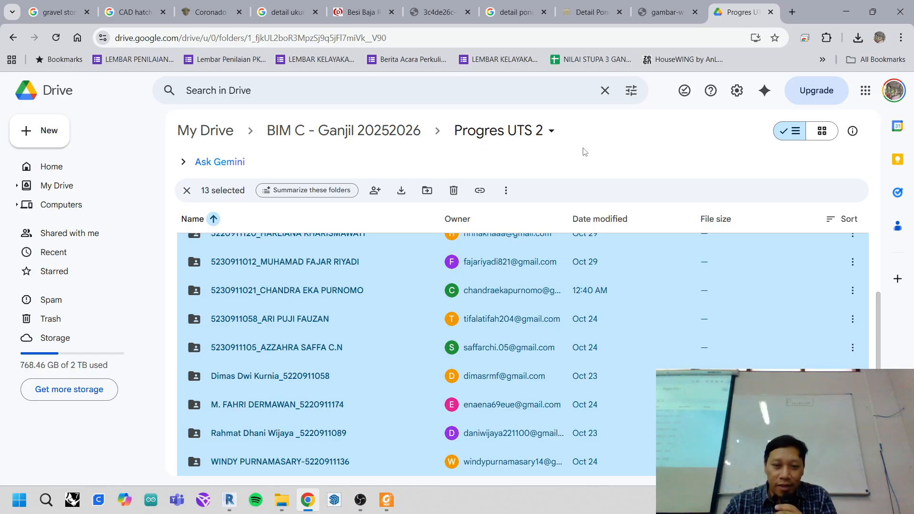
pyautogui.scroll(3, 584, 293)
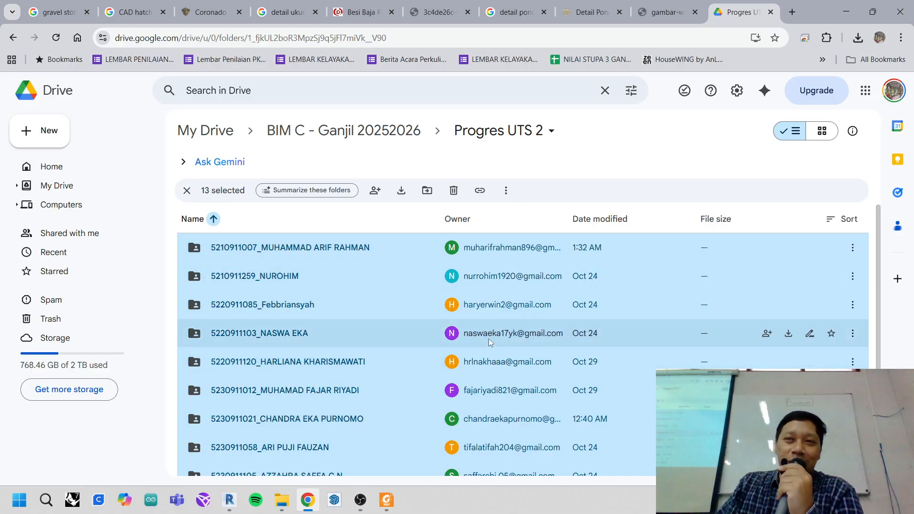
pyautogui.moveTo(489, 339)
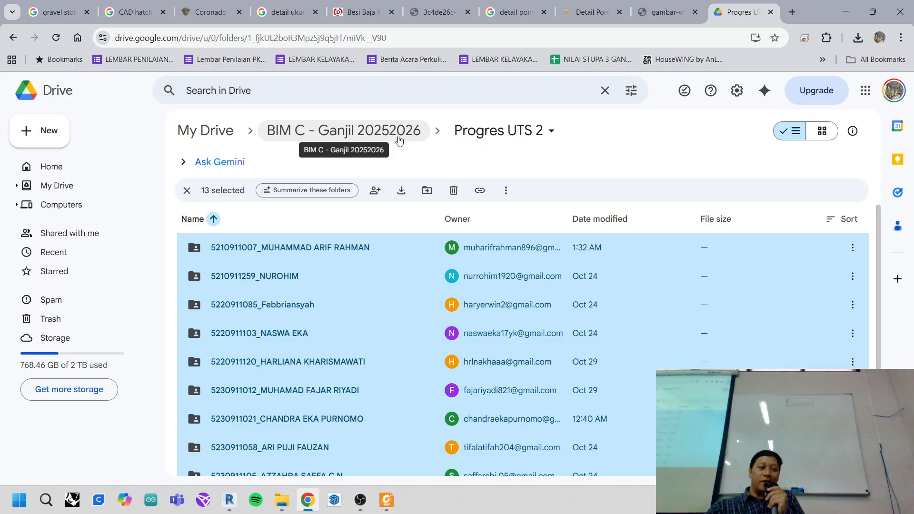
pyautogui.click(187, 190)
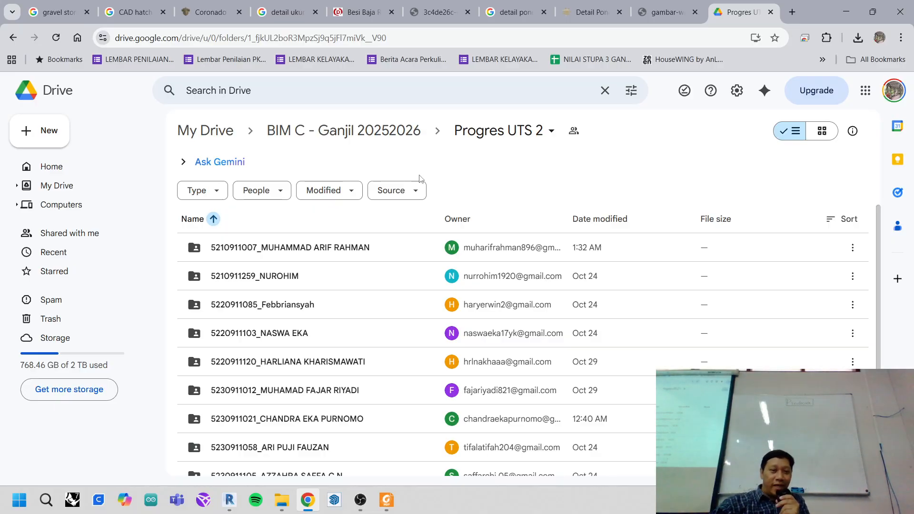
# - Return to the BIM C - Ganjil 20252026 folder and start a new folder there
pyautogui.click(400, 131)
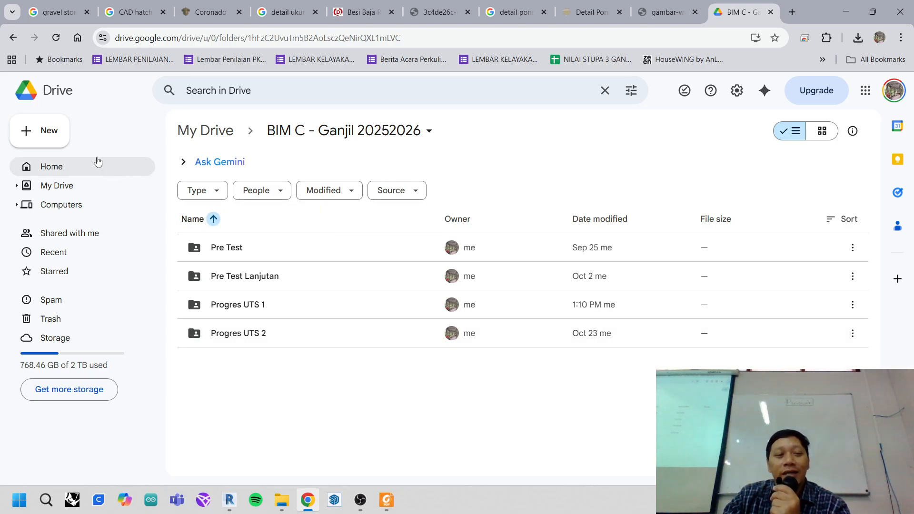
pyautogui.click(53, 138)
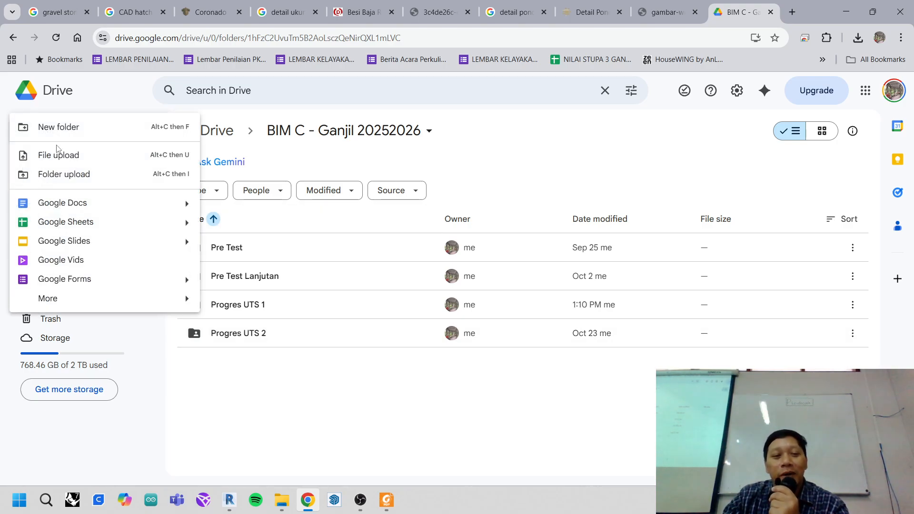
pyautogui.click(97, 129)
pyautogui.write('p')
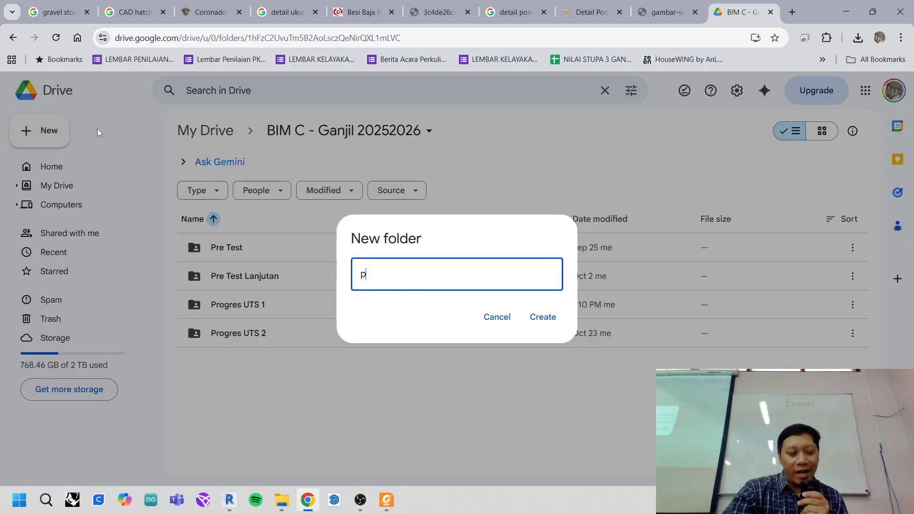
pyautogui.write('rogres')
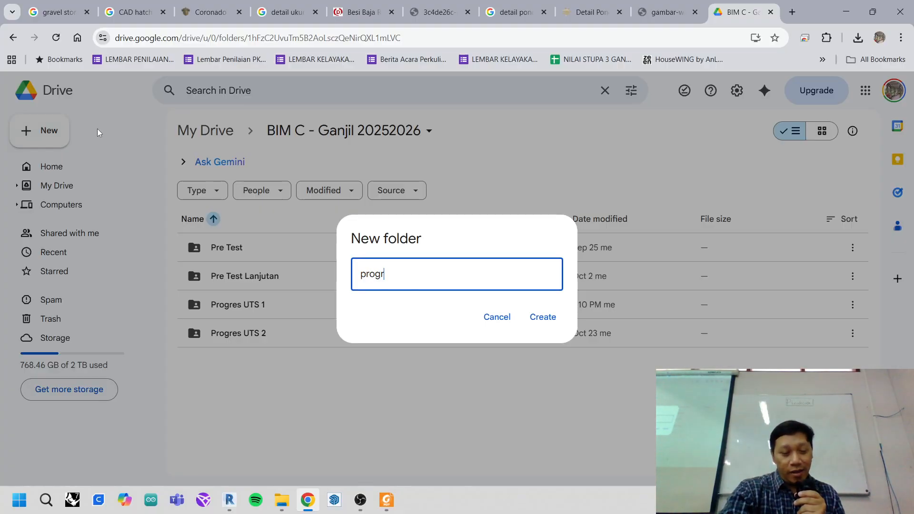
pyautogui.press('BackSpace')
pyautogui.press('BackSpace')
pyautogui.press('BackSpace')
pyautogui.press('BackSpace')
pyautogui.press('BackSpace')
pyautogui.press('BackSpace')
pyautogui.press('BackSpace')
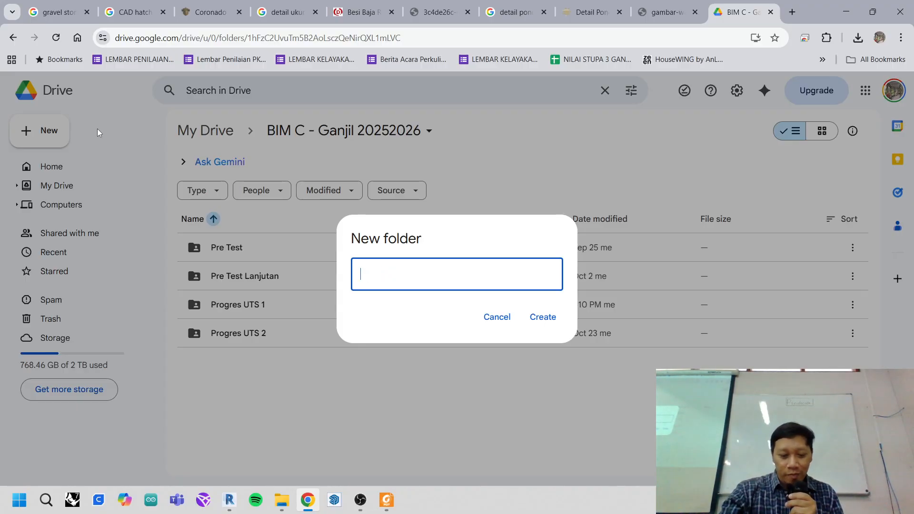
# - Name the new folder "Progres UTS 3" and create it
pyautogui.write('Pr')
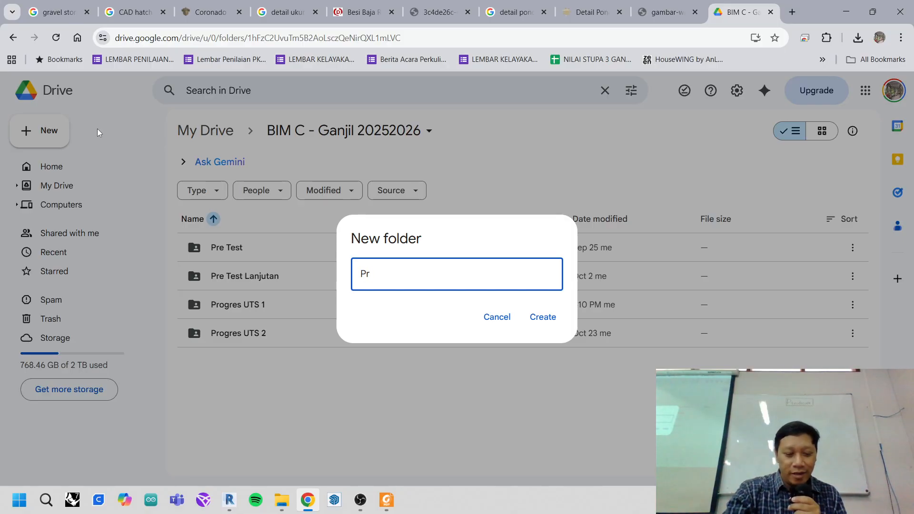
pyautogui.write('ogres')
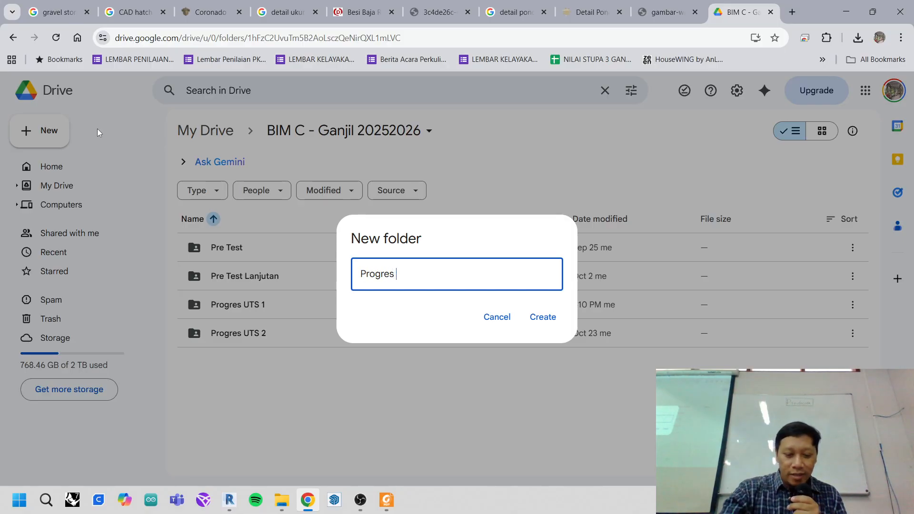
pyautogui.write(' U')
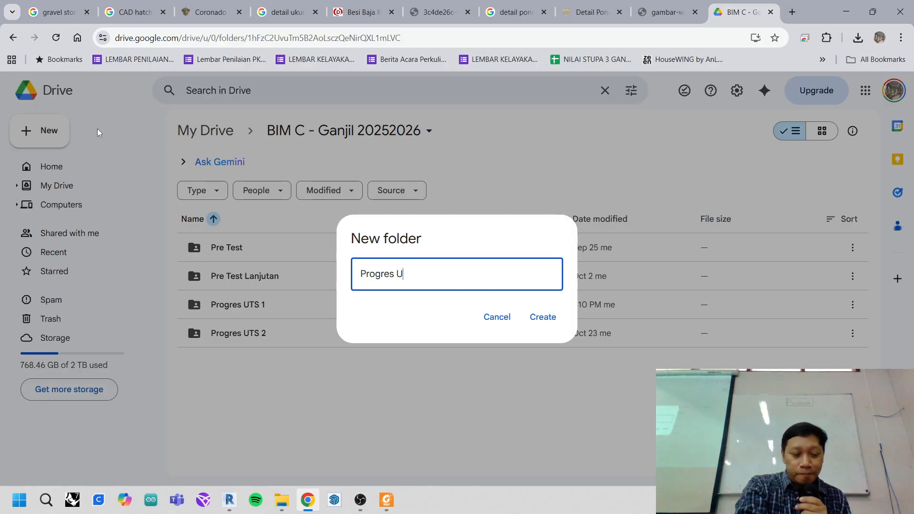
pyautogui.write('TS')
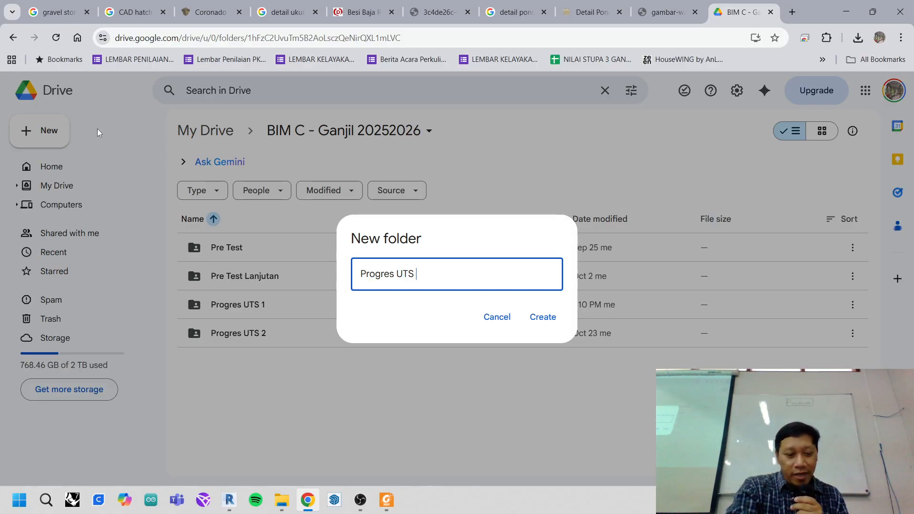
pyautogui.write(' 3')
pyautogui.press('Return')
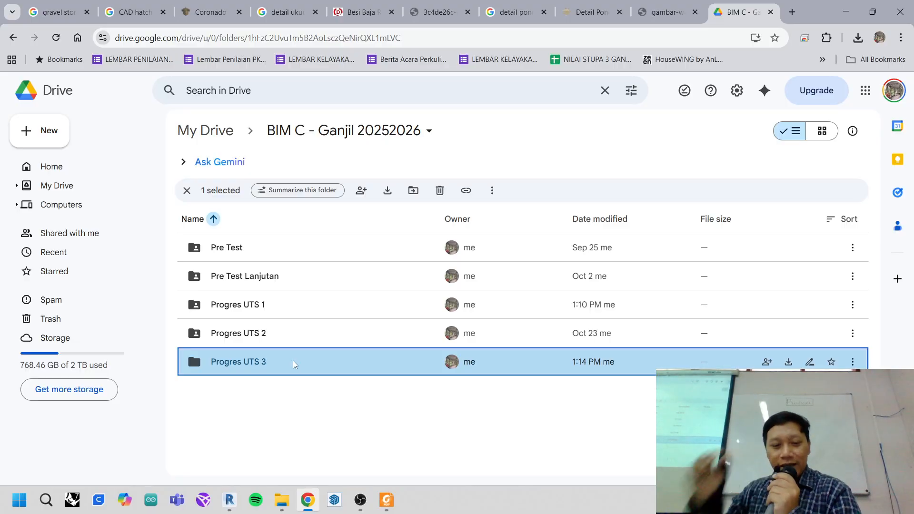
# - Switch to Foxit PDF Reader to check the BIM B progress recap and view the structural model sheet in struktur.pdf
pyautogui.click(386, 500)
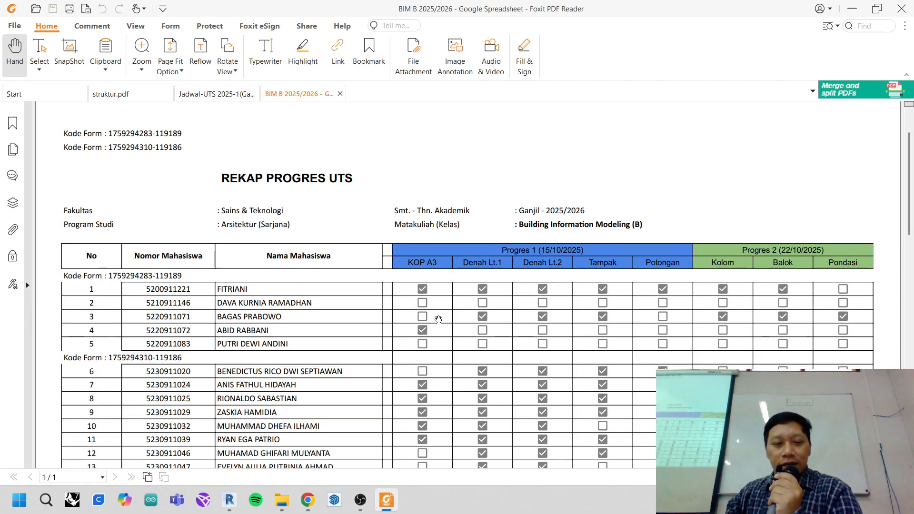
pyautogui.click(151, 98)
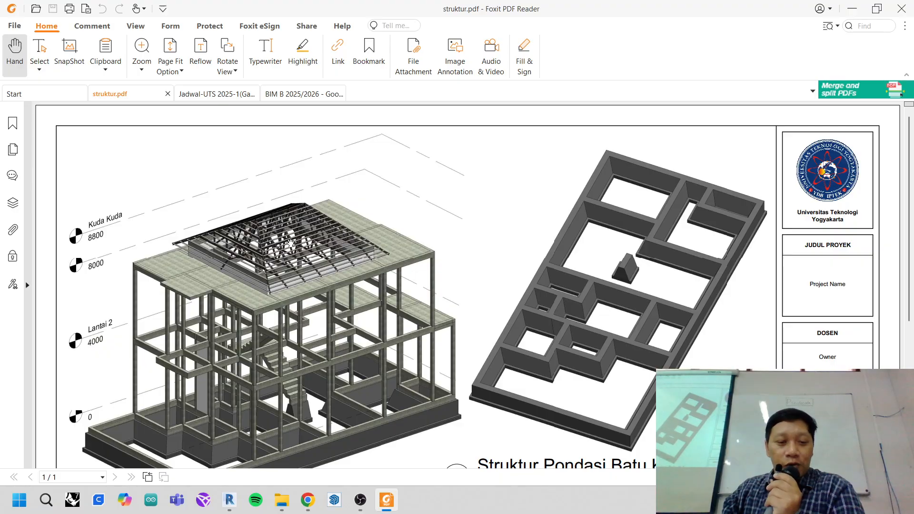
# - Switch to Revit and examine the columns, beams and stairs of the structural frame in the {3D} Copy 1 view
pyautogui.click(230, 500)
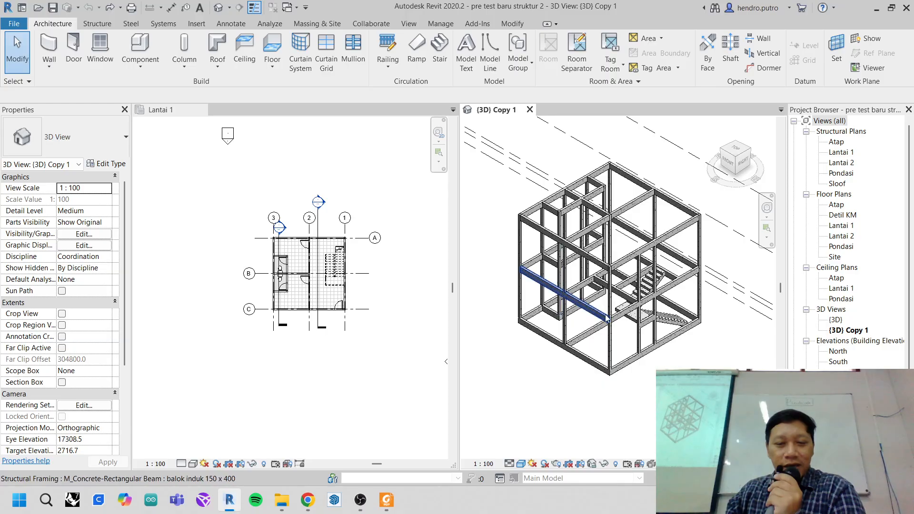
pyautogui.moveTo(692, 358)
pyautogui.mouseDown(button='middle')
pyautogui.moveTo(678, 357)
pyautogui.moveTo(690, 367)
pyautogui.mouseUp(button='middle')
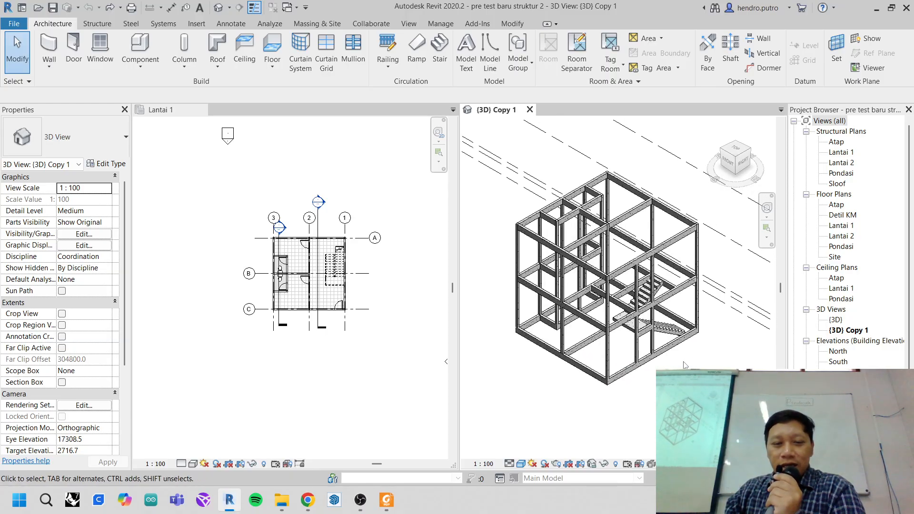
pyautogui.scroll(5, 656, 310)
pyautogui.scroll(-4, 646, 342)
pyautogui.moveTo(643, 346); pyautogui.dragTo(682, 338, button='middle')
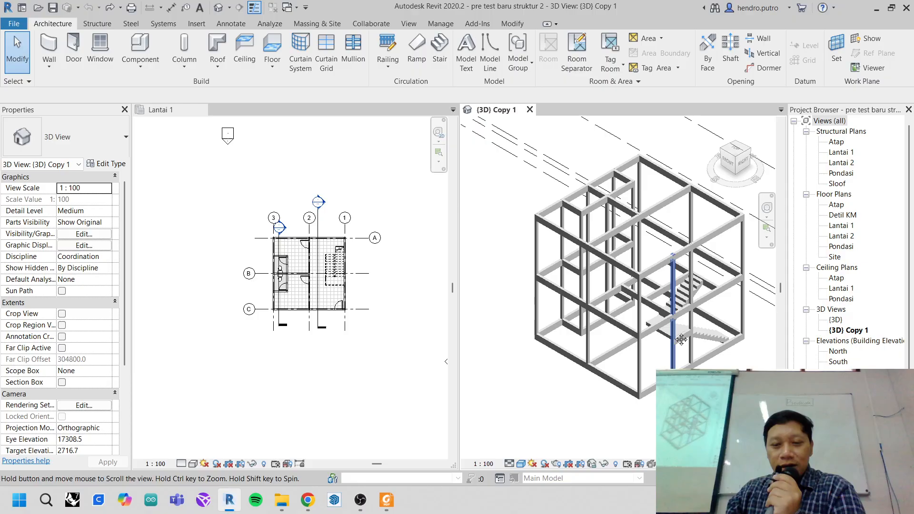
pyautogui.scroll(4, 663, 257)
pyautogui.scroll(-2, 625, 249)
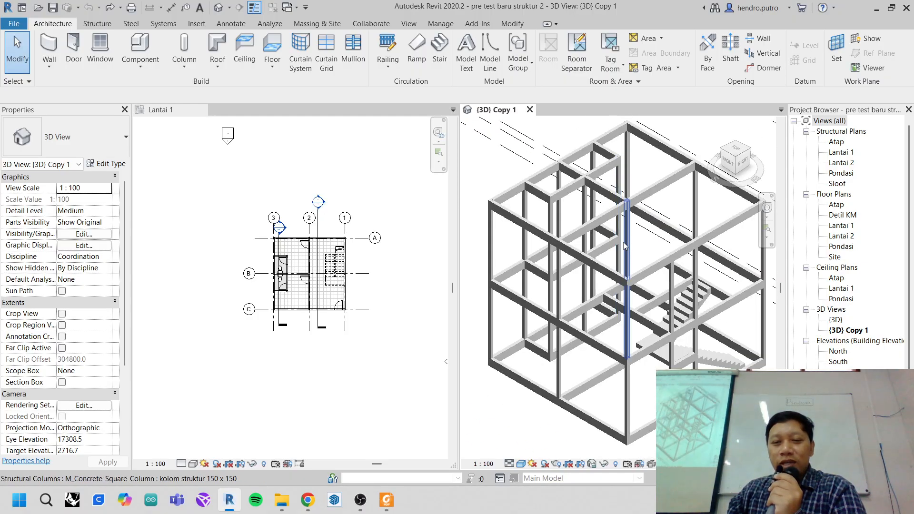
pyautogui.moveTo(626, 249); pyautogui.dragTo(602, 246, button='middle')
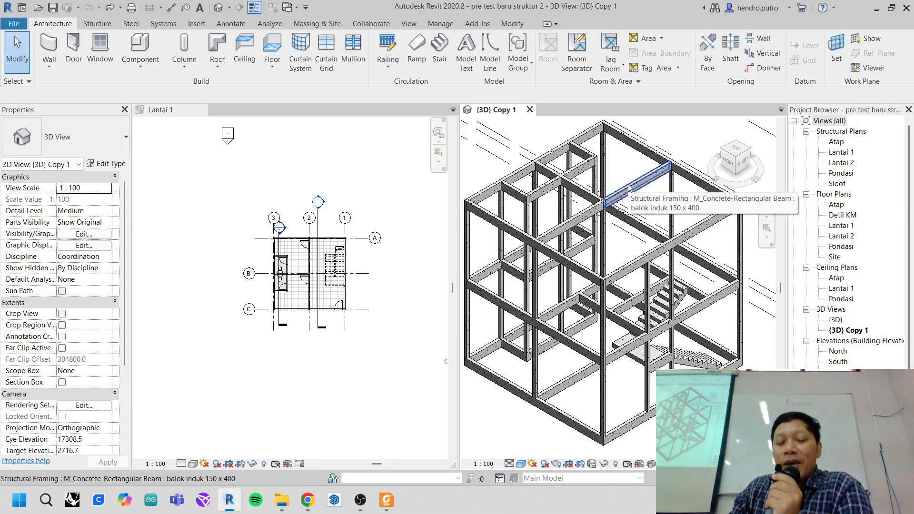
# - Switch to Chrome, search Google for "rangka atap baja ringan limasan" and preview the Bali Roofing photo of a hipped roof frame
pyautogui.click(308, 500)
pyautogui.click(790, 10)
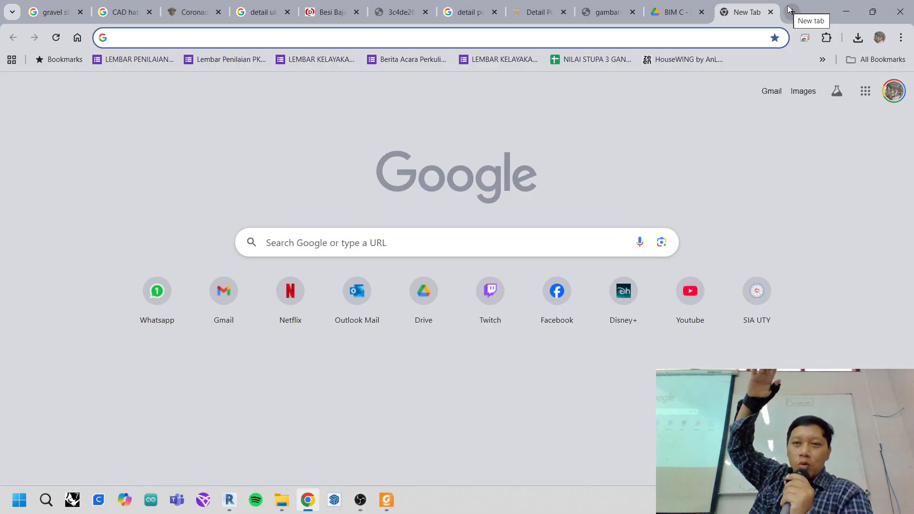
pyautogui.write('ra')
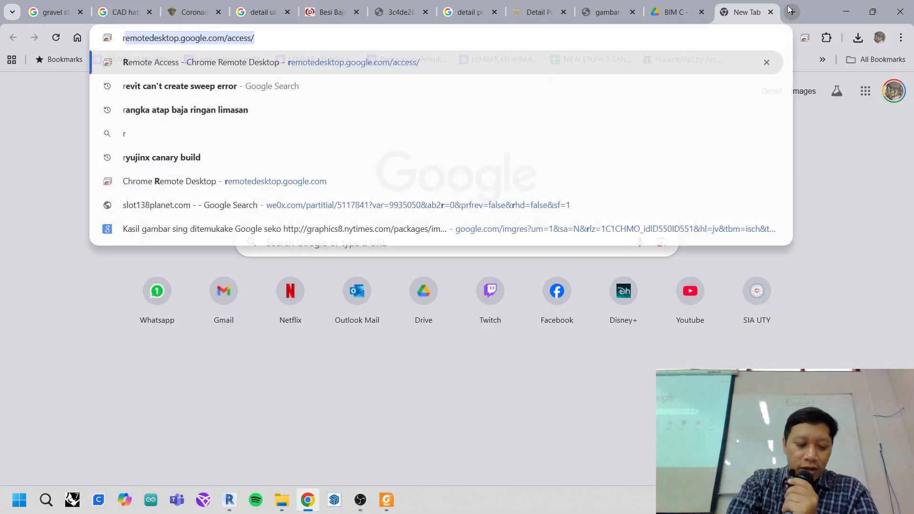
pyautogui.write('ngk')
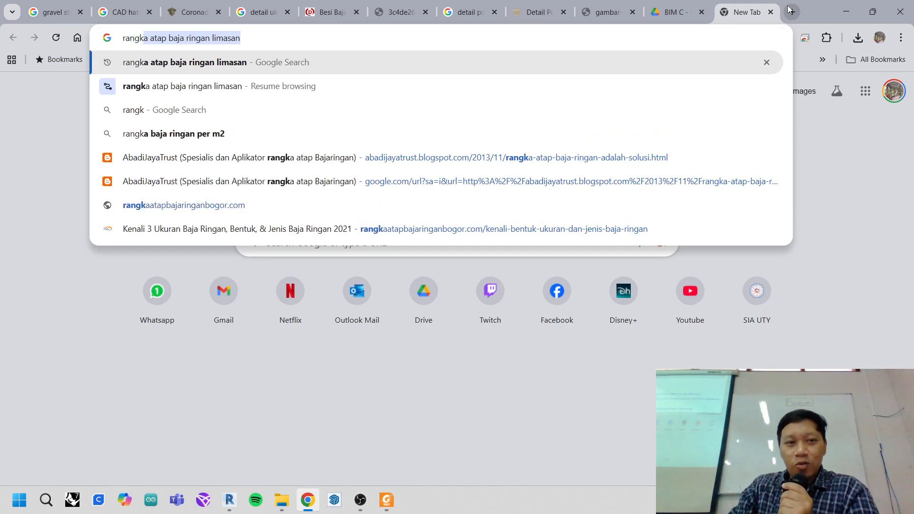
pyautogui.press('Right')
pyautogui.press('Return')
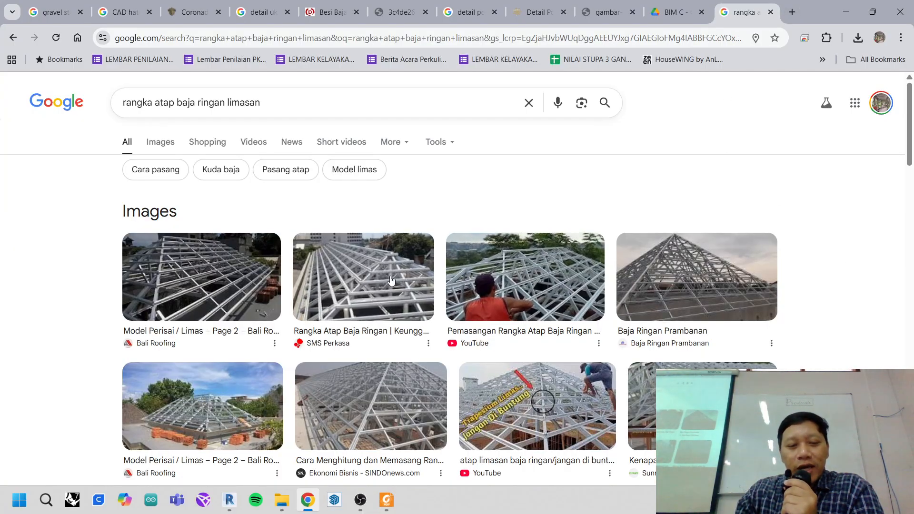
pyautogui.click(218, 407)
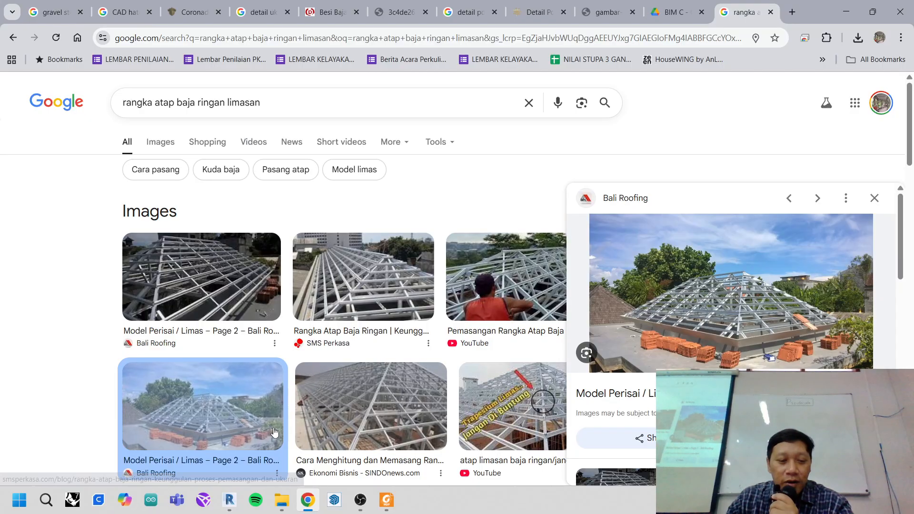
# - Return to Revit and inspect the whole structural frame in 3D from its base up to the roof level
pyautogui.click(233, 508)
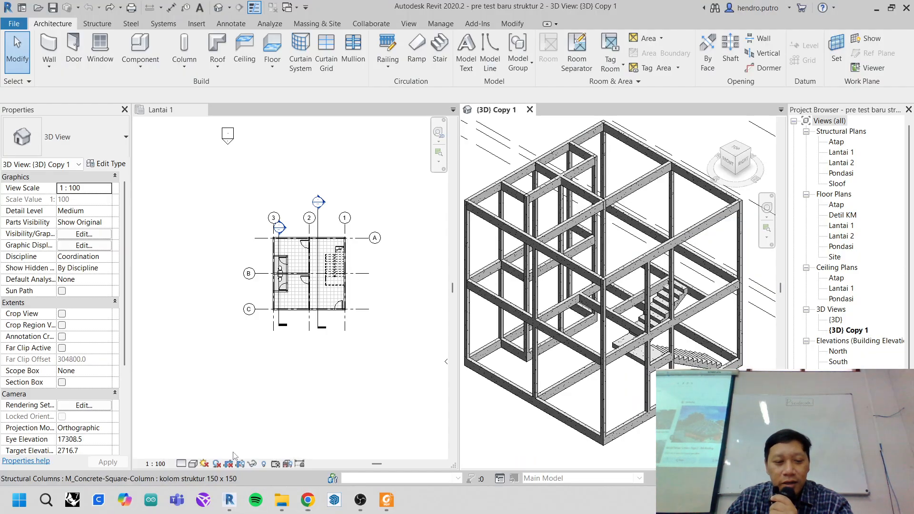
pyautogui.scroll(-2, 587, 384)
pyautogui.moveTo(592, 383); pyautogui.dragTo(607, 307, button='middle')
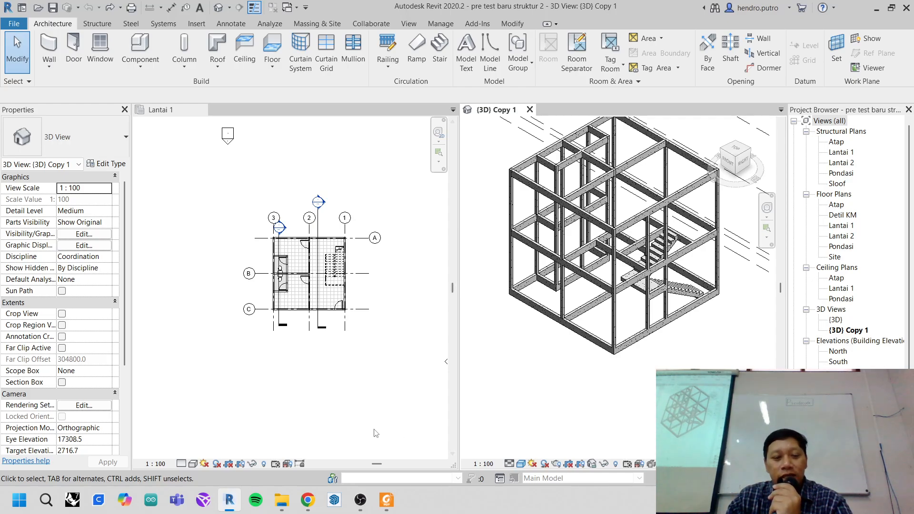
pyautogui.moveTo(605, 316); pyautogui.dragTo(591, 360, button='middle')
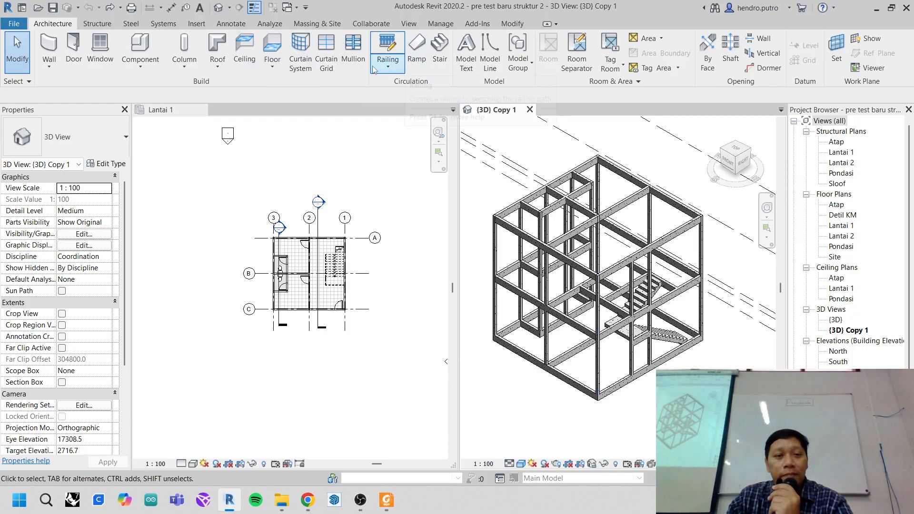
# - Consult the stone foundation detail drawing gambar-web-4 in Chrome and go back to the Revit model
pyautogui.click(307, 500)
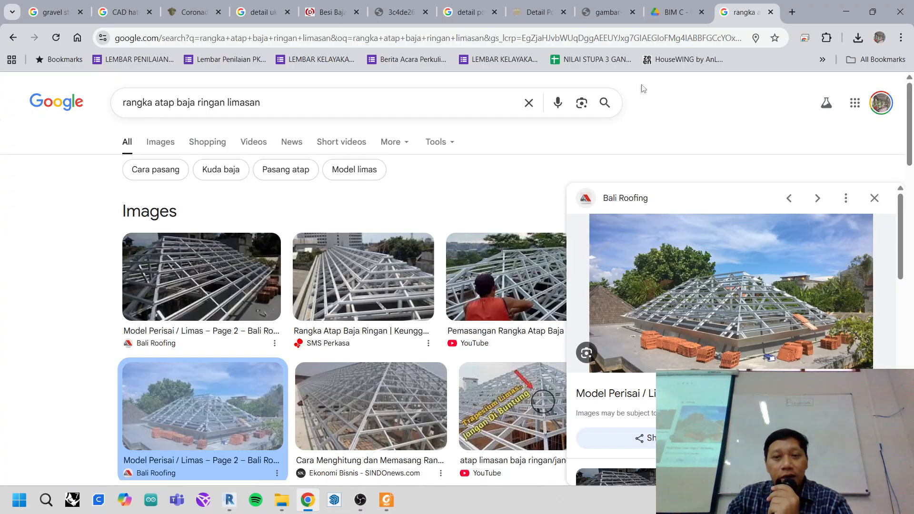
pyautogui.click(614, 11)
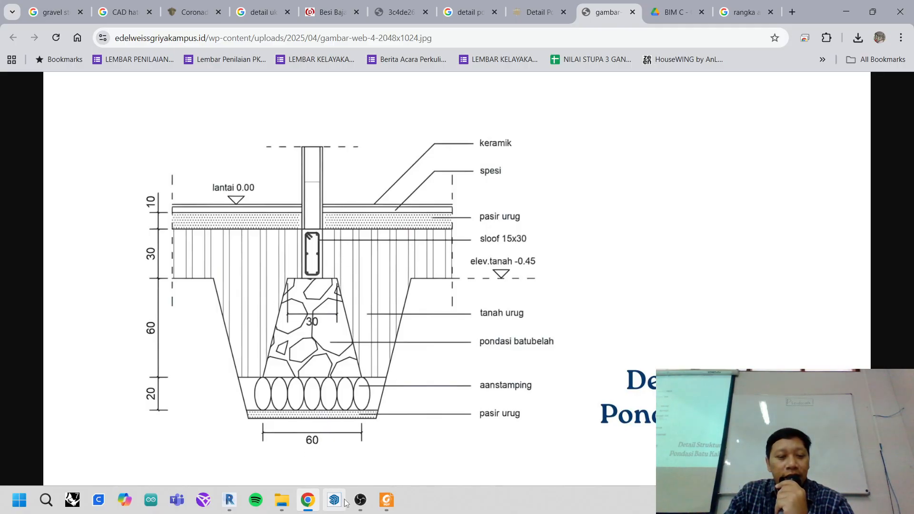
pyautogui.moveTo(238, 504)
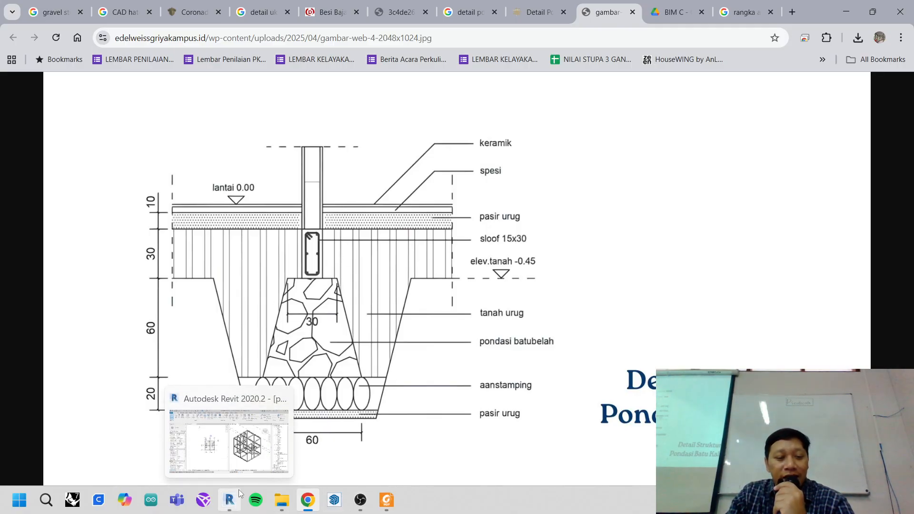
pyautogui.click(259, 461)
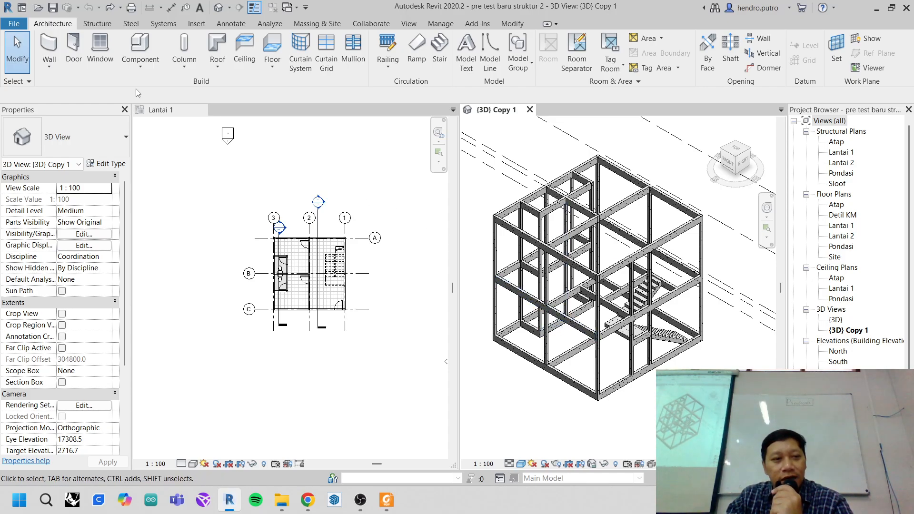
pyautogui.click(113, 26)
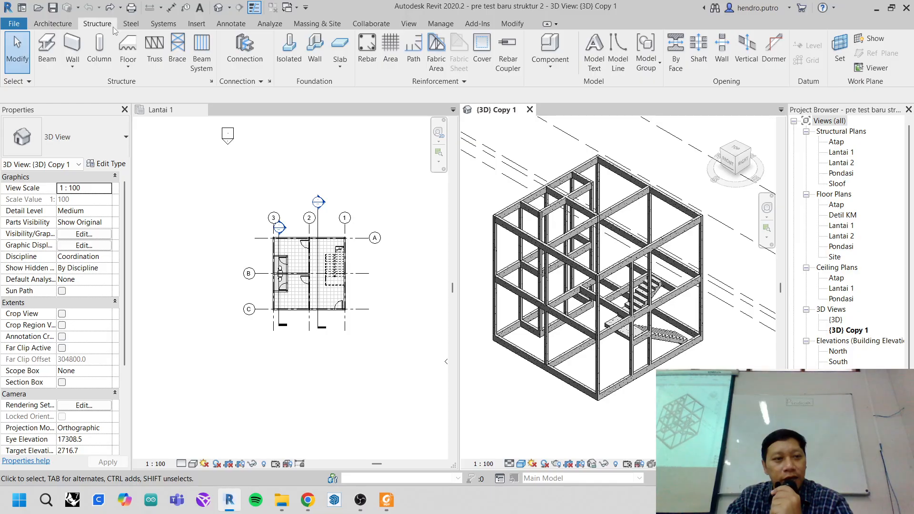
pyautogui.click(53, 36)
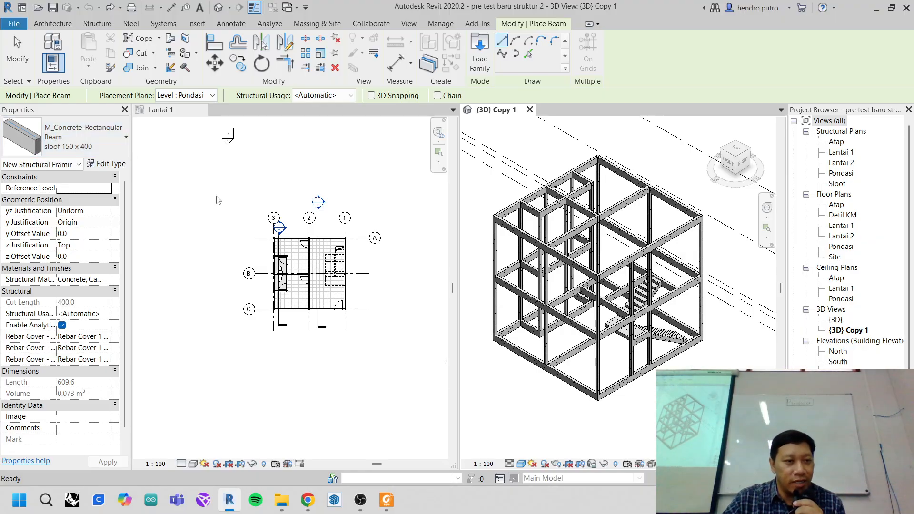
pyautogui.click(6, 57)
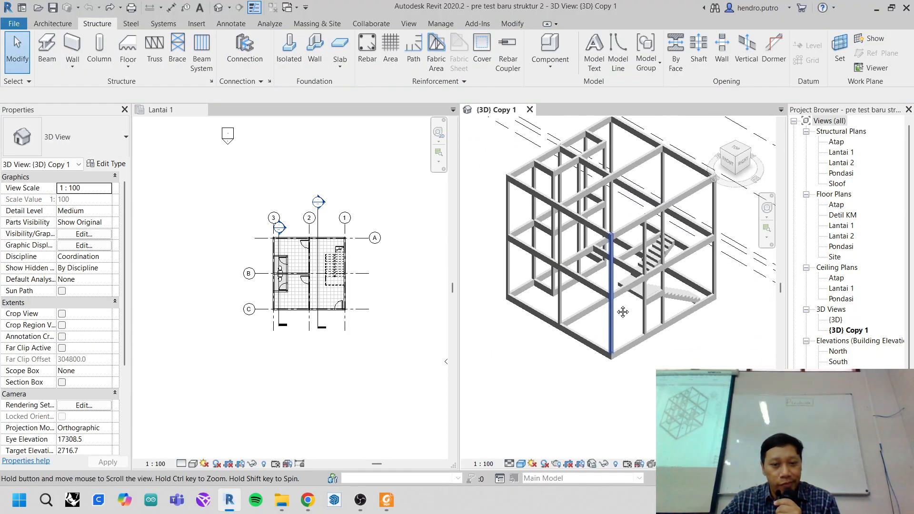
pyautogui.scroll(5, 614, 371)
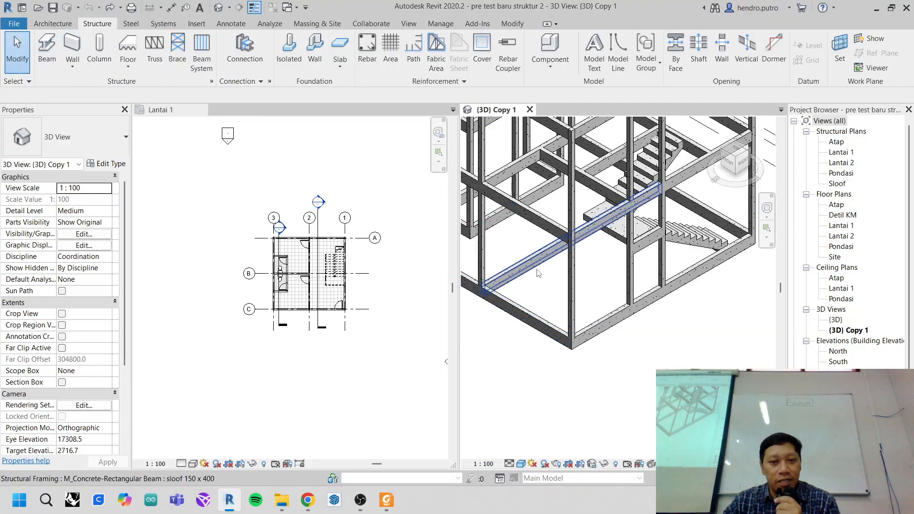
pyautogui.scroll(-5, 646, 370)
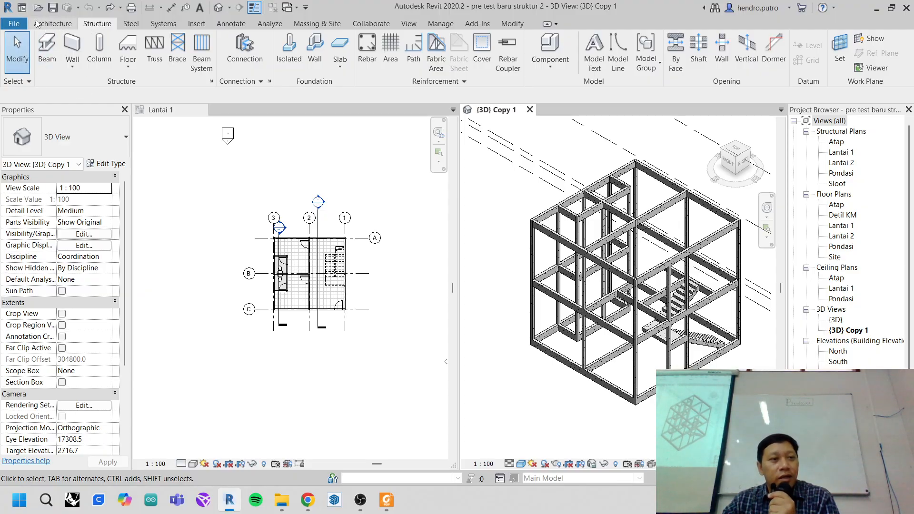
# - Create a new family from the Metric Profile.rft template
pyautogui.click(15, 24)
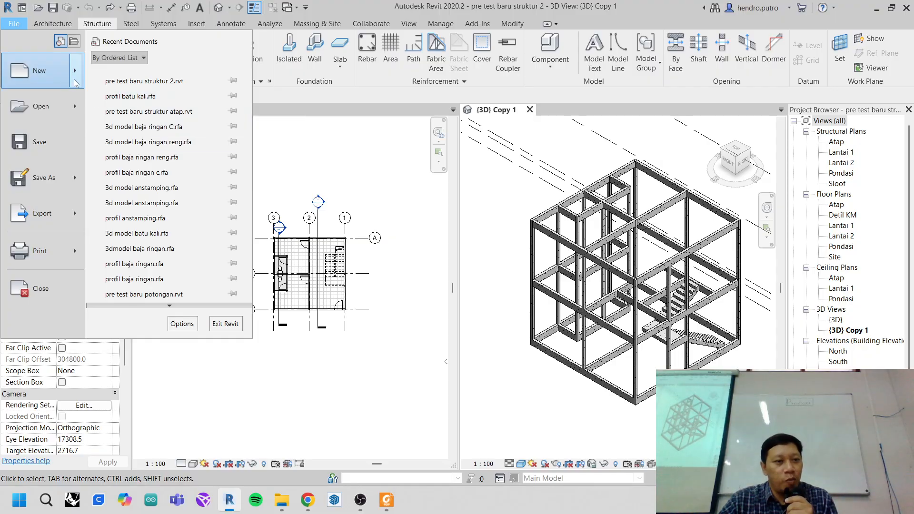
pyautogui.moveTo(75, 80)
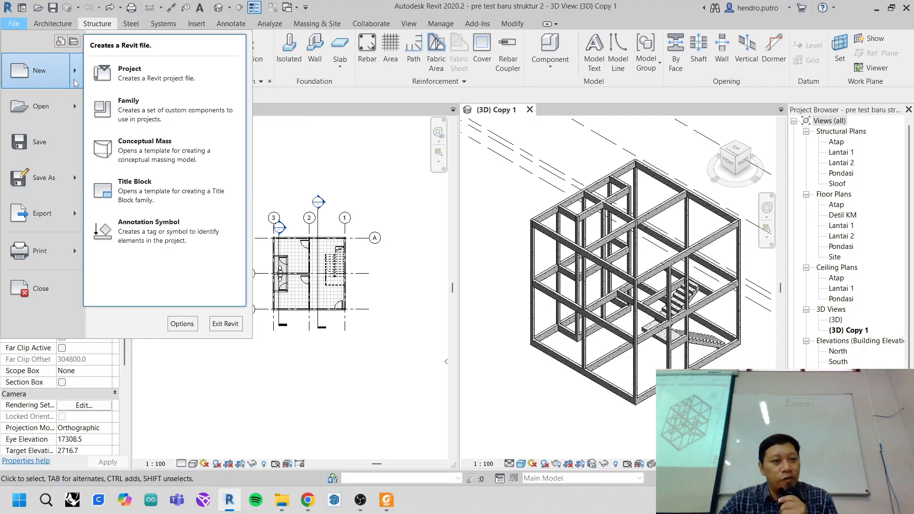
pyautogui.click(160, 108)
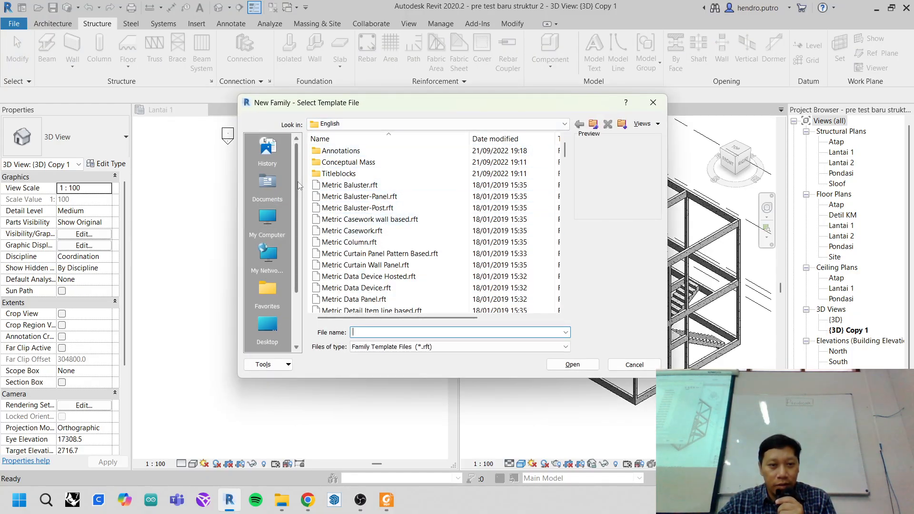
pyautogui.scroll(-9, 373, 248)
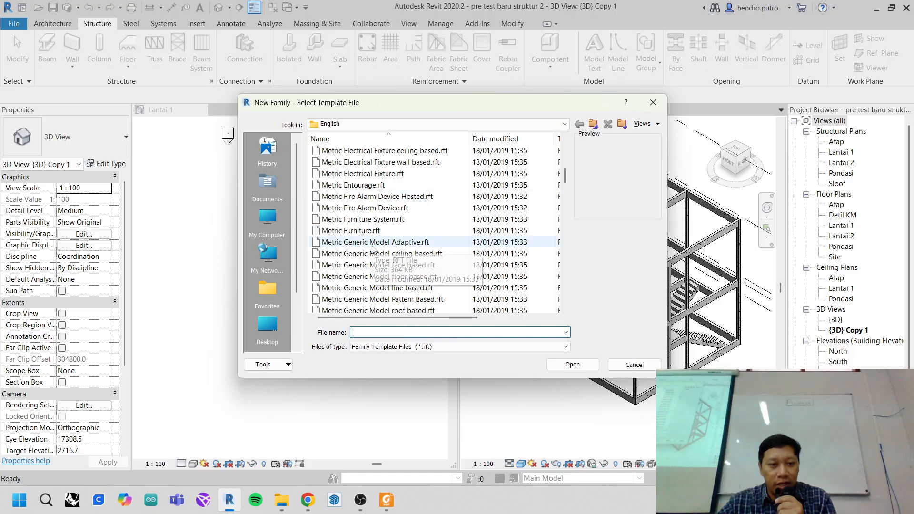
pyautogui.scroll(-10, 372, 248)
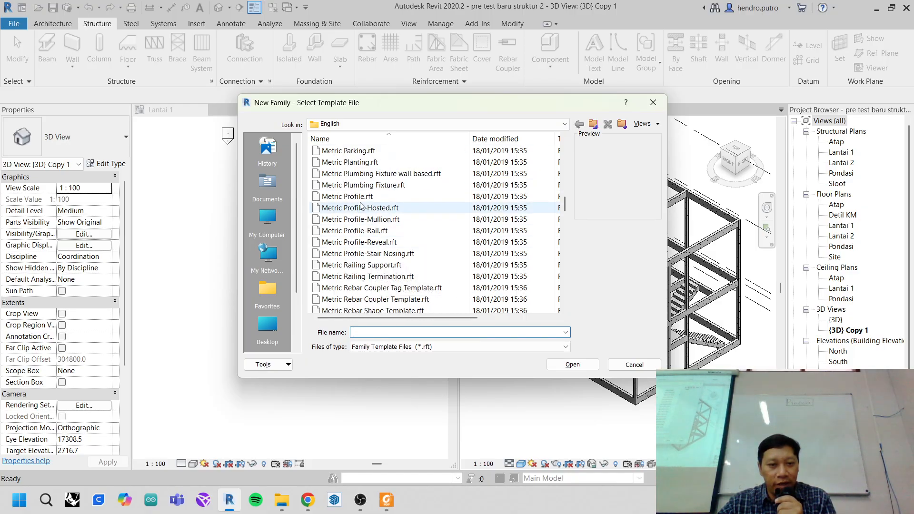
pyautogui.click(347, 196)
pyautogui.click(573, 364)
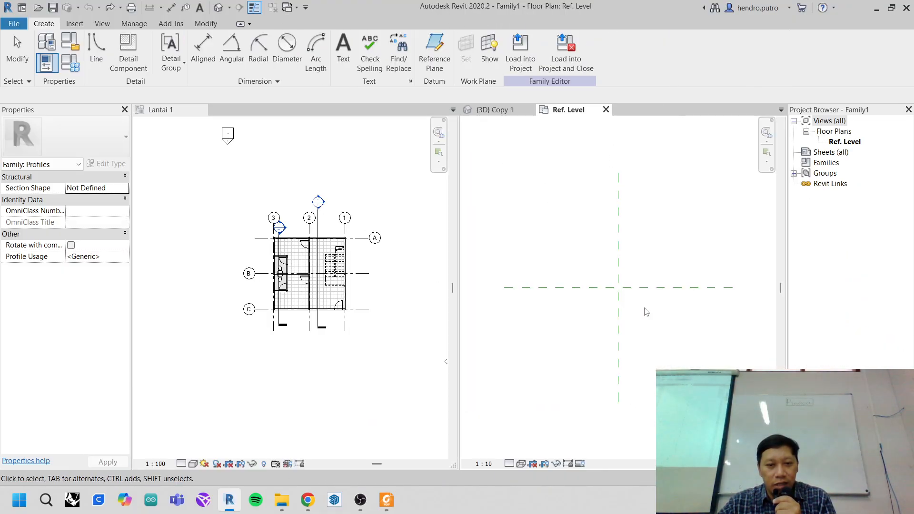
pyautogui.moveTo(644, 312); pyautogui.dragTo(604, 298, button='middle')
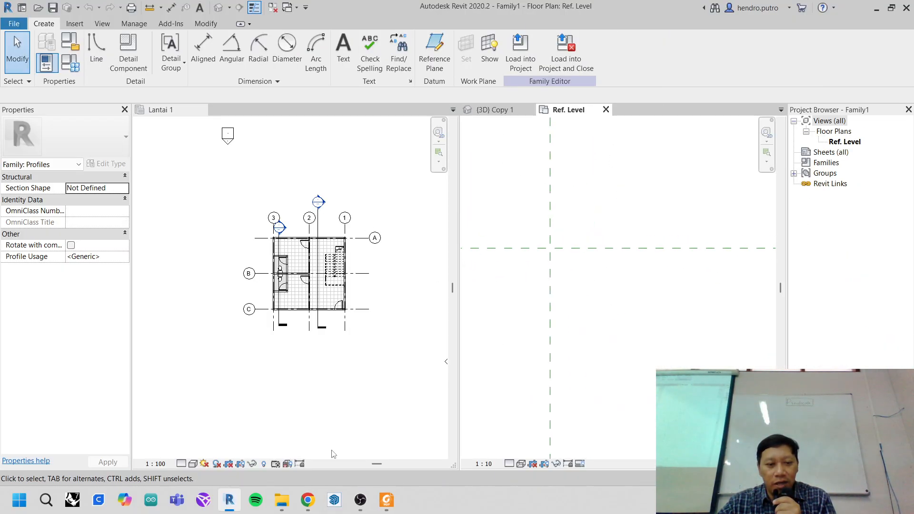
# - Recheck the stone foundation dimensions on the detail drawing in Chrome, and return to Revit with the Lantai 1 structural plan active
pyautogui.click(308, 500)
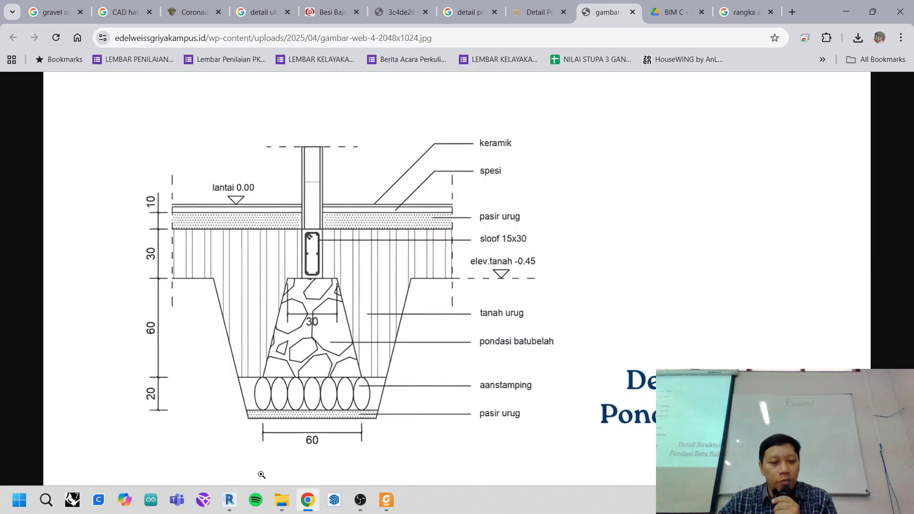
pyautogui.moveTo(230, 500)
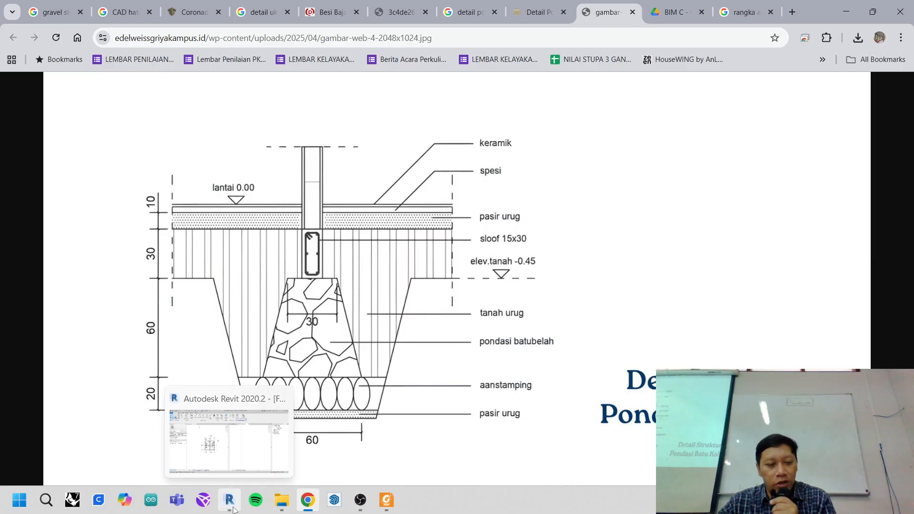
pyautogui.click(216, 456)
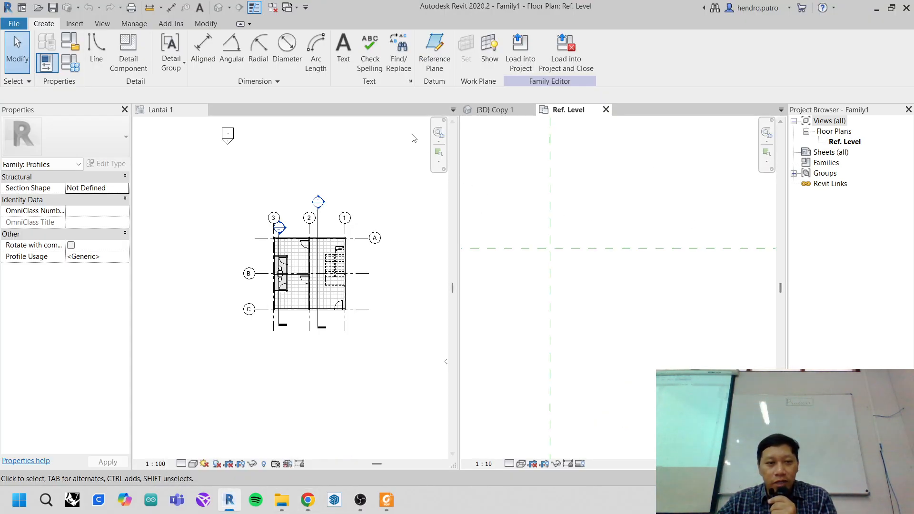
pyautogui.click(295, 116)
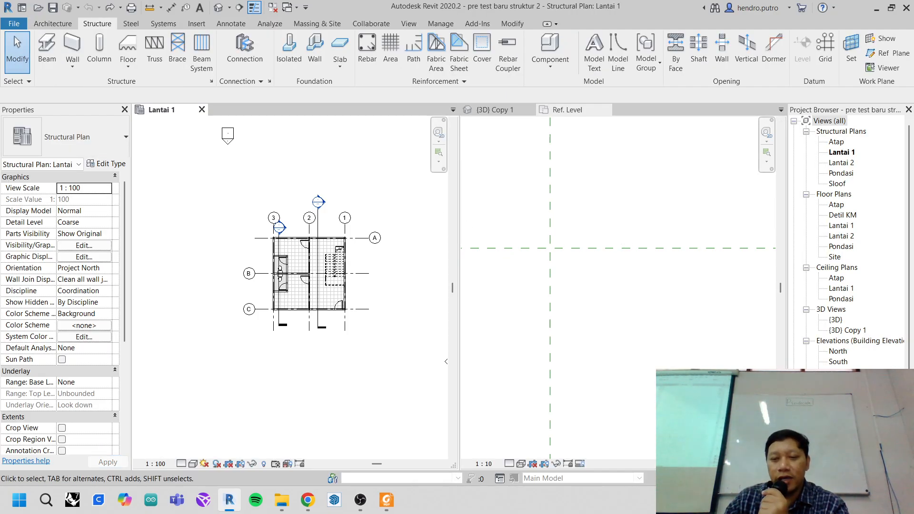
# - Examine the Sloof and Pondasi level heights in the North elevation and return to the profile family's Ref. Level view
pyautogui.doubleClick(839, 351)
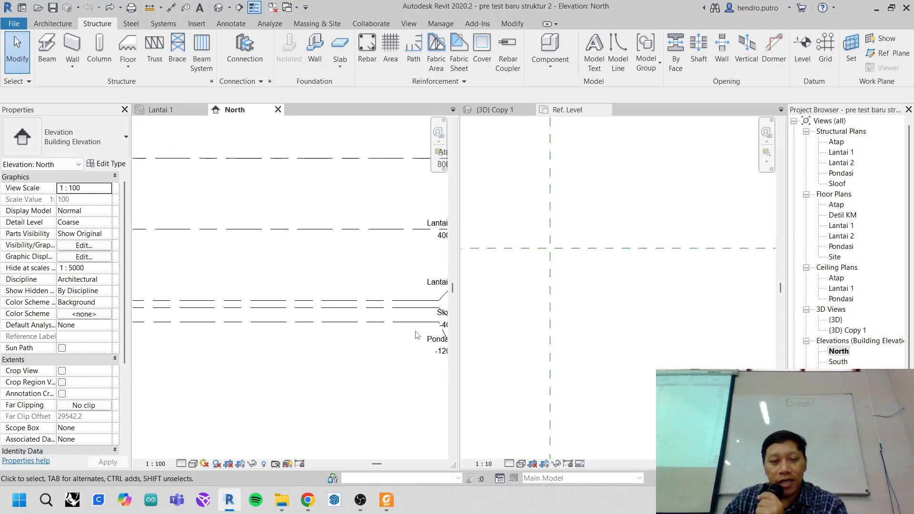
pyautogui.scroll(4, 415, 335)
pyautogui.moveTo(400, 364); pyautogui.dragTo(374, 361, button='middle')
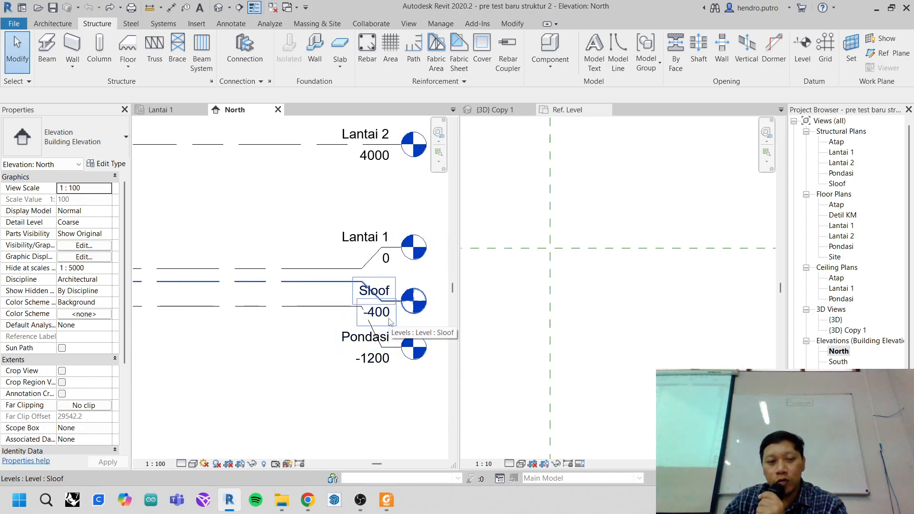
pyautogui.click(498, 111)
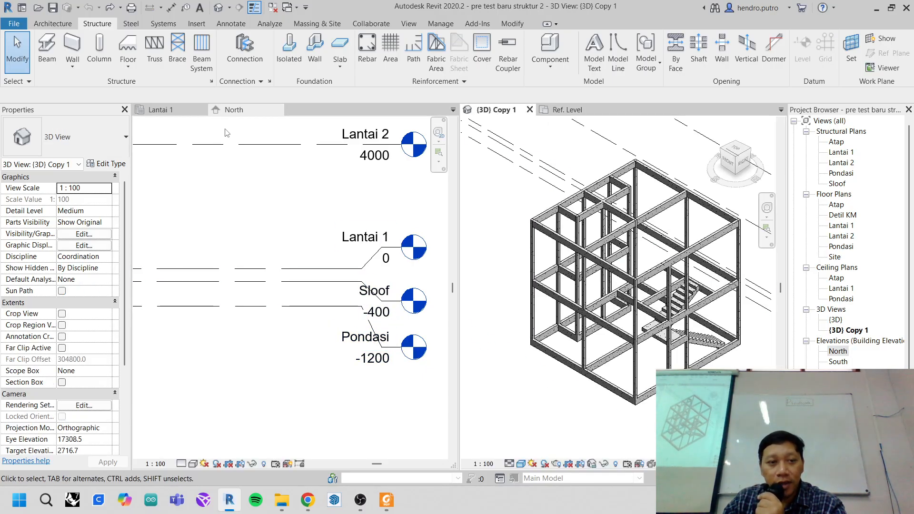
pyautogui.click(558, 110)
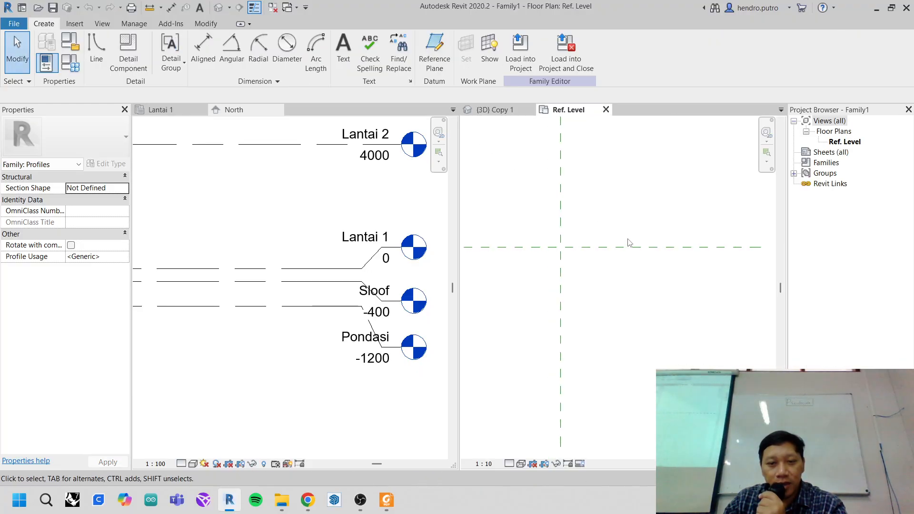
# - Draw a 300 mm horizontal line above the reference plane intersection as the top edge of the foundation profile
pyautogui.click(96, 50)
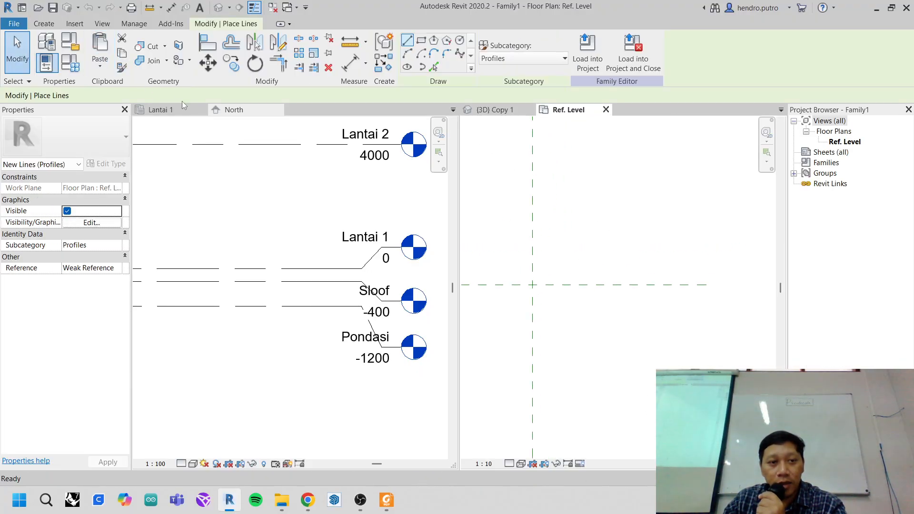
pyautogui.moveTo(582, 218); pyautogui.dragTo(536, 297, button='middle')
pyautogui.click(540, 263)
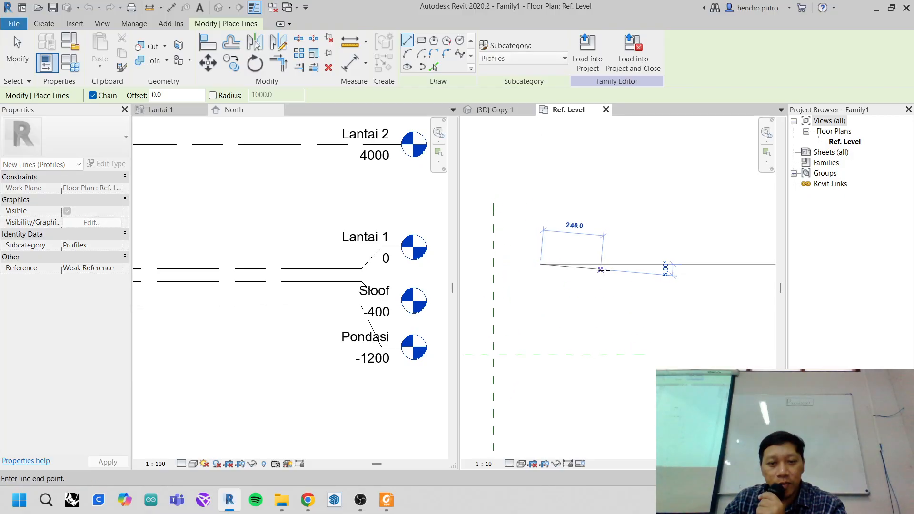
pyautogui.write('300')
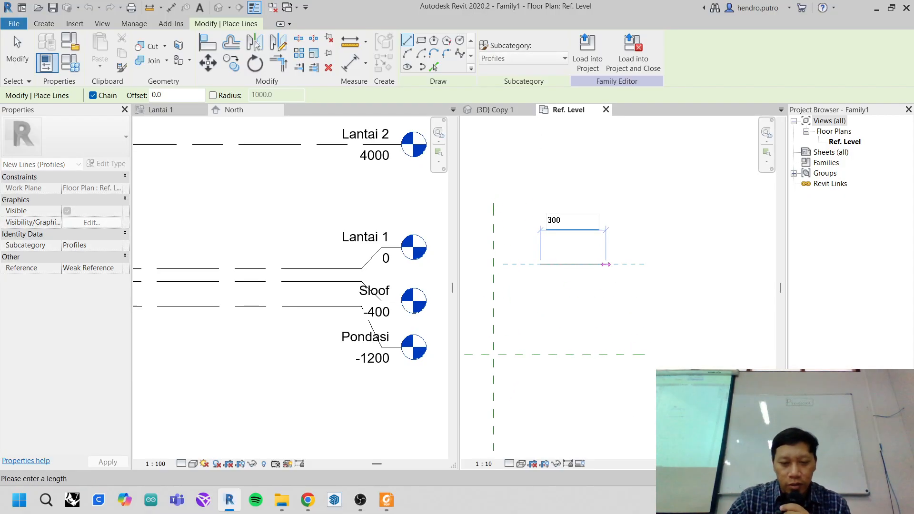
pyautogui.press('Return')
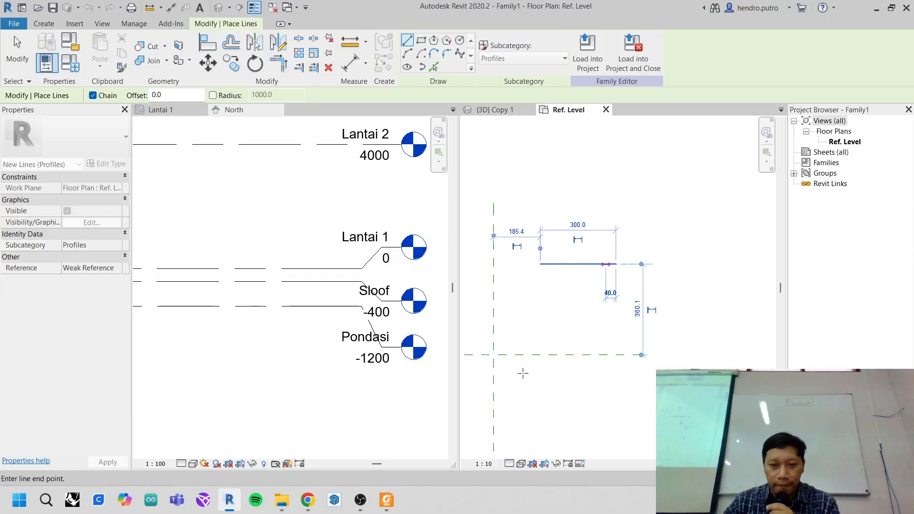
pyautogui.scroll(-5, 578, 300)
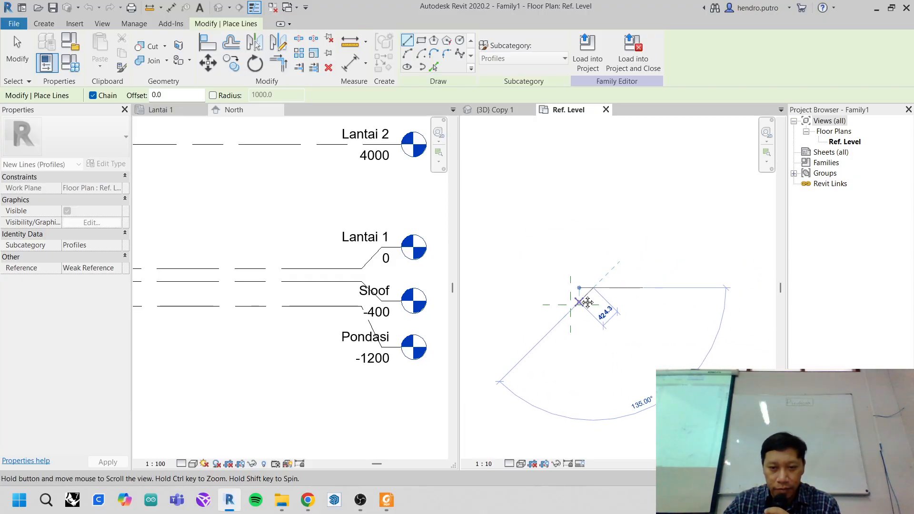
pyautogui.press('Escape')
pyautogui.press('Escape')
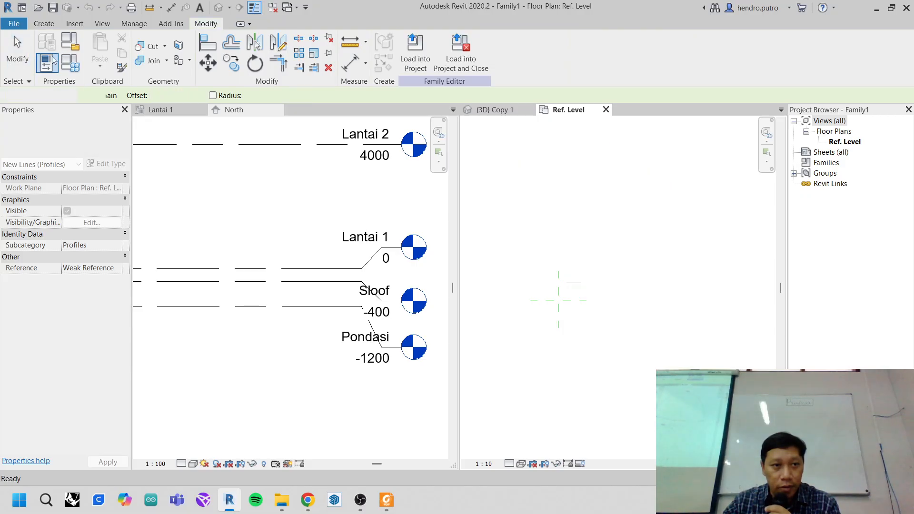
# - Draw an 800 mm vertical centre line straight down from the midpoint of the profile's top edge
pyautogui.click(51, 23)
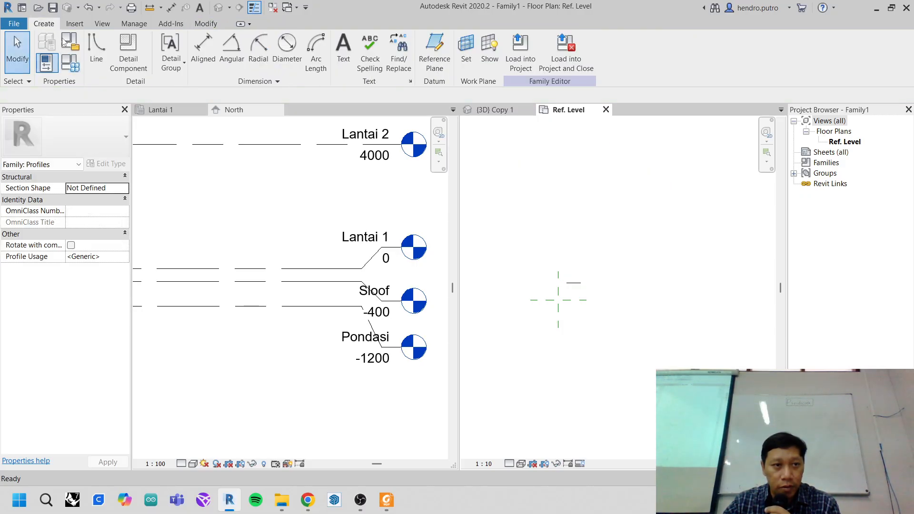
pyautogui.click(96, 48)
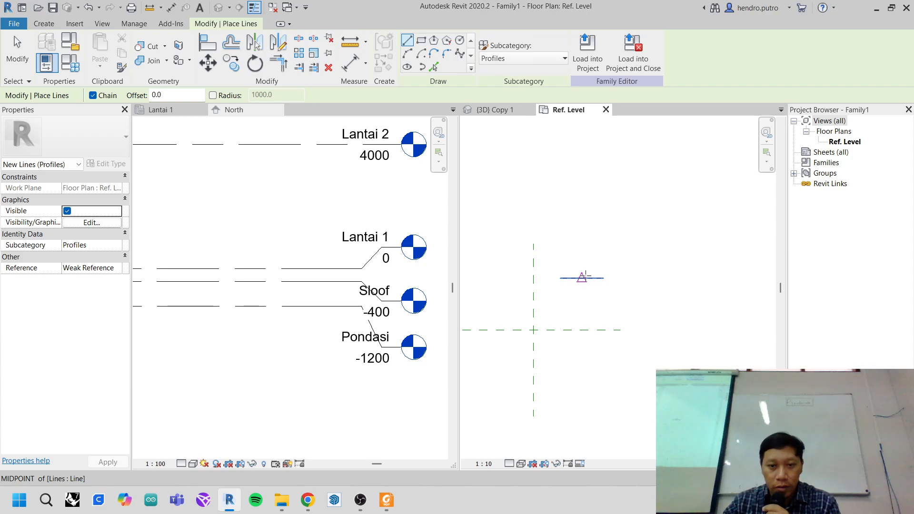
pyautogui.click(582, 278)
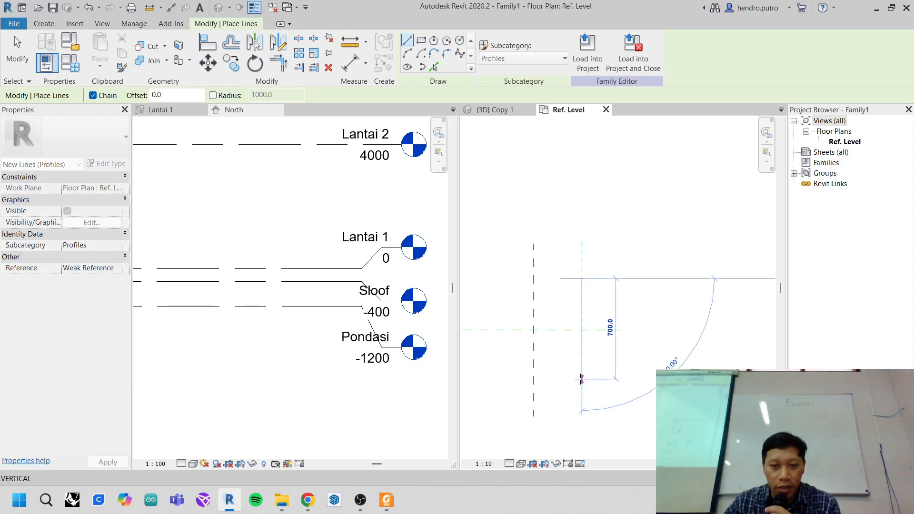
pyautogui.write('800')
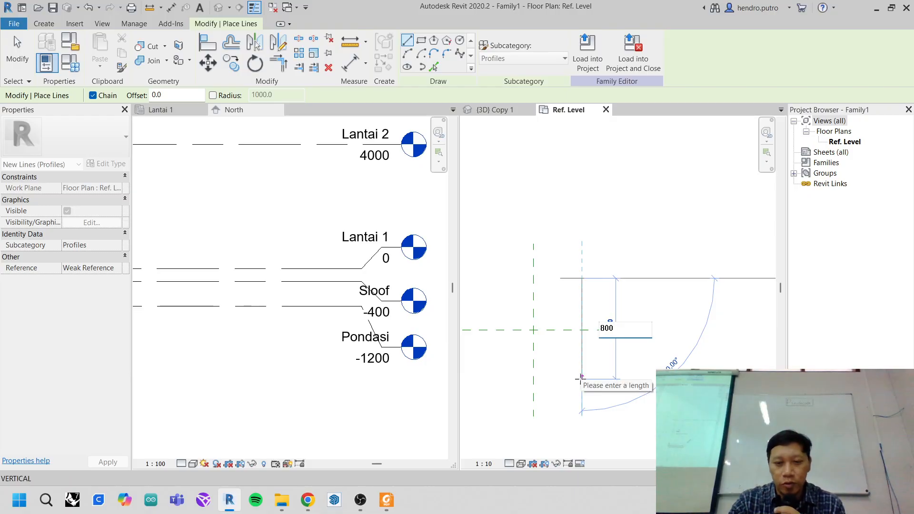
pyautogui.press('Return')
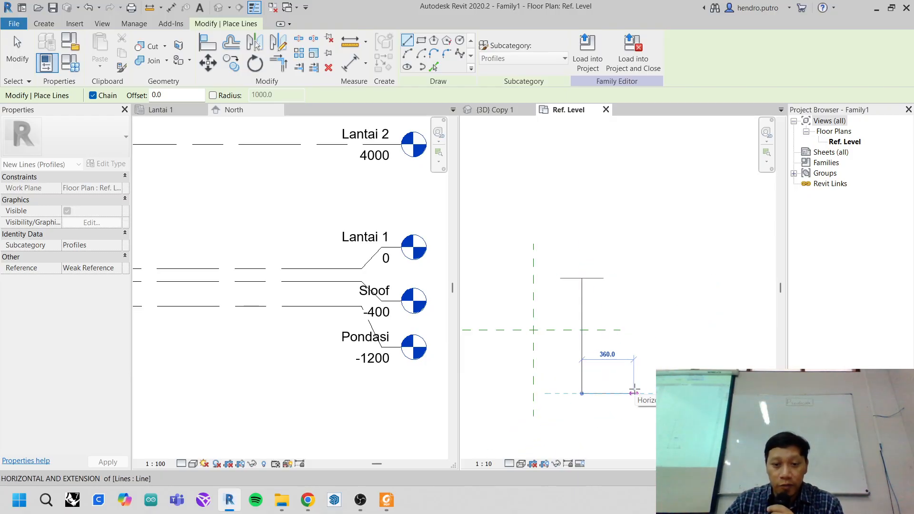
# - Draw the right half of the base 300 mm long and connect it to the right end of the top edge
pyautogui.write('300')
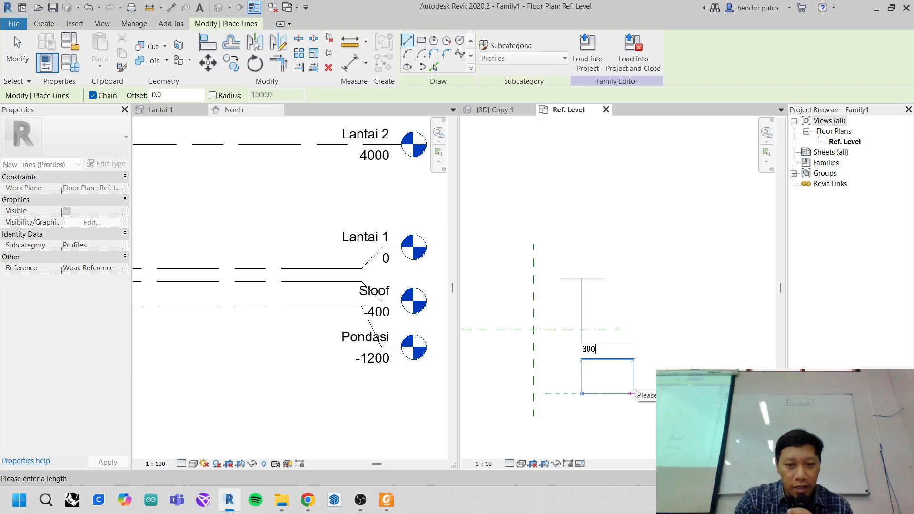
pyautogui.press('Return')
pyautogui.scroll(2, 657, 257)
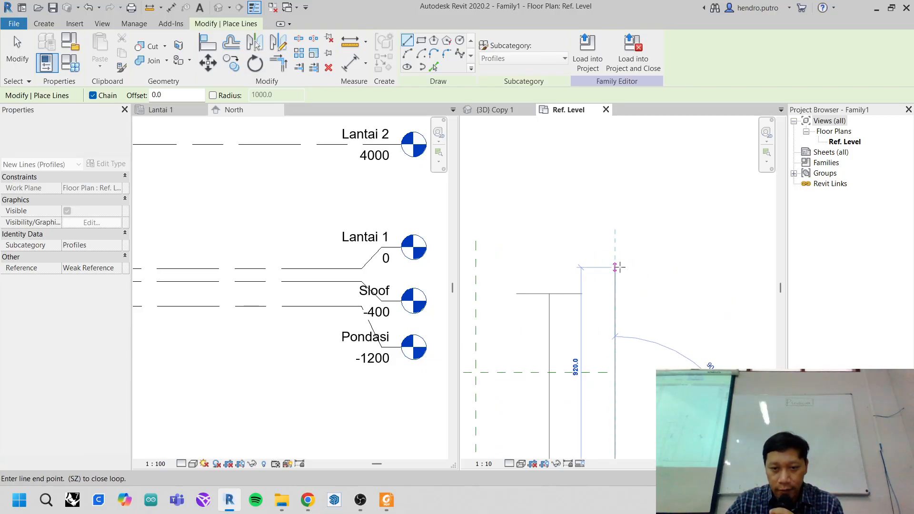
pyautogui.click(582, 293)
# - Draw the left half of the base 300 mm long from the centre line and close it to the top edge's left end
pyautogui.scroll(-1, 576, 348)
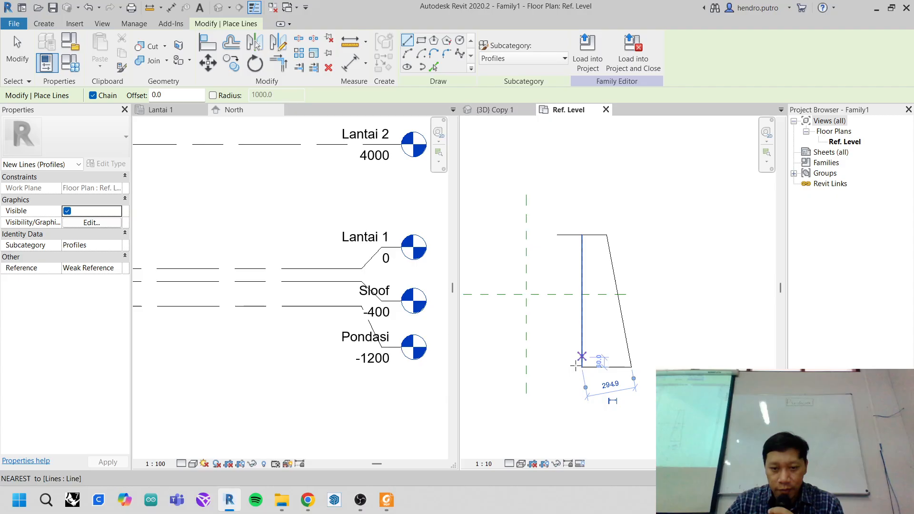
pyautogui.click(582, 367)
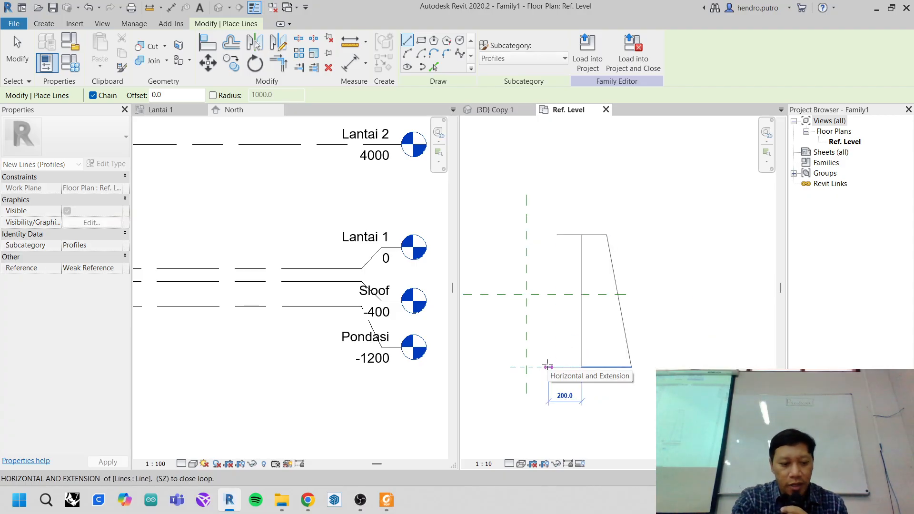
pyautogui.write('300')
pyautogui.press('Return')
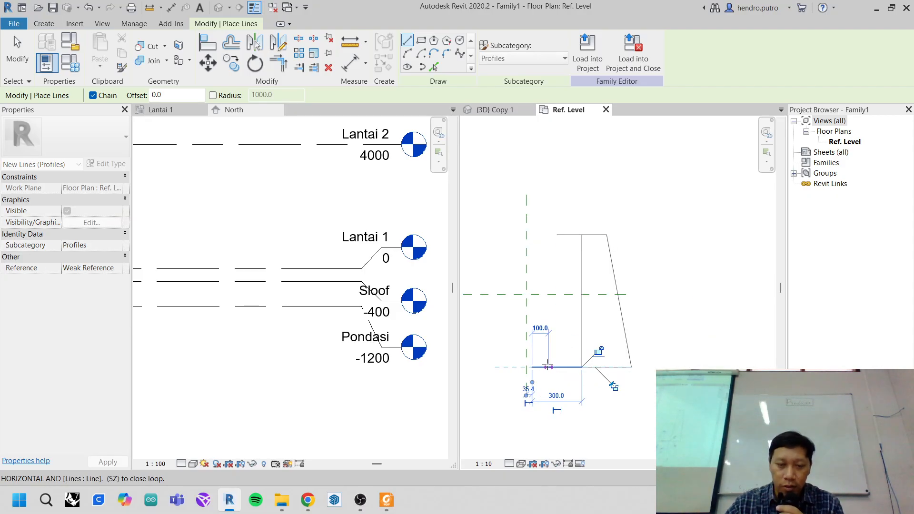
pyautogui.click(557, 235)
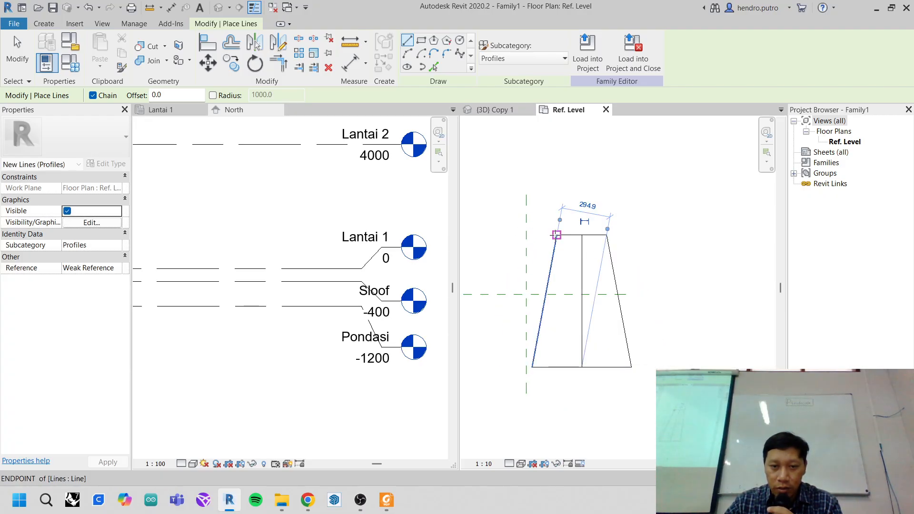
pyautogui.press('Escape')
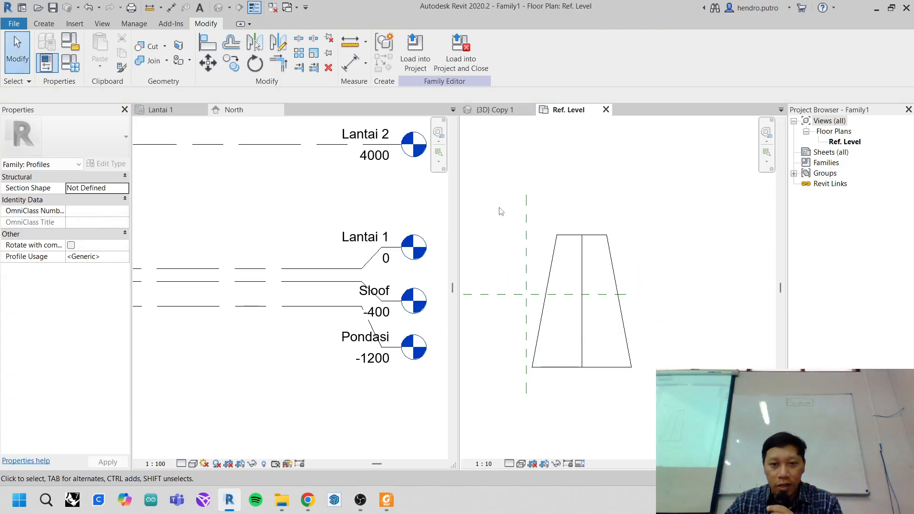
# - Move the whole profile so its top midpoint sits on the reference plane intersection, and delete the vertical centre line
pyautogui.moveTo(499, 207); pyautogui.dragTo(690, 397)
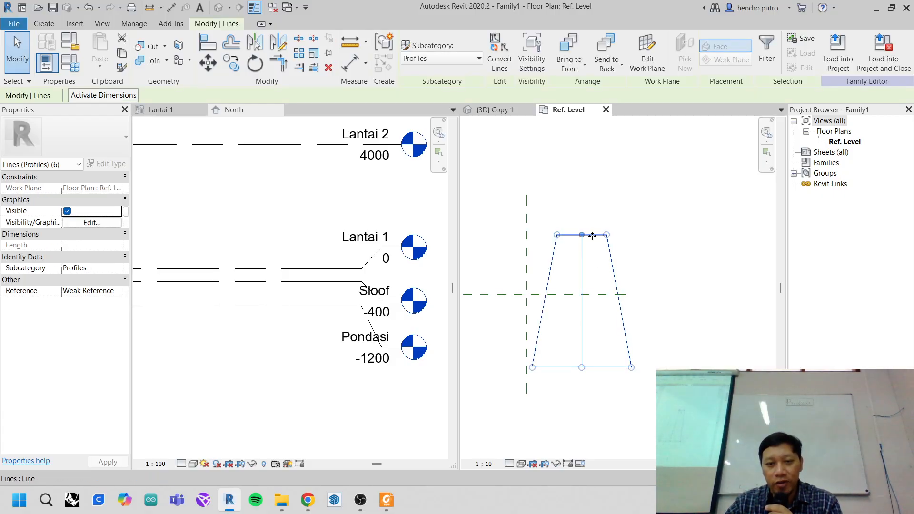
pyautogui.moveTo(593, 236); pyautogui.dragTo(549, 282)
pyautogui.scroll(3, 529, 310)
pyautogui.moveTo(520, 309); pyautogui.dragTo(514, 308)
pyautogui.scroll(-1, 584, 343)
pyautogui.moveTo(584, 343); pyautogui.dragTo(629, 259, button='middle')
pyautogui.click(679, 283)
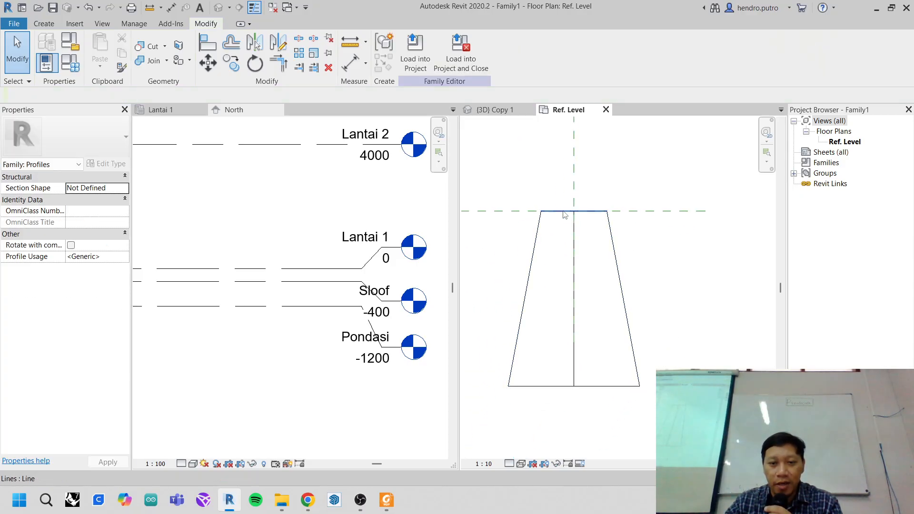
pyautogui.moveTo(559, 201); pyautogui.dragTo(584, 422)
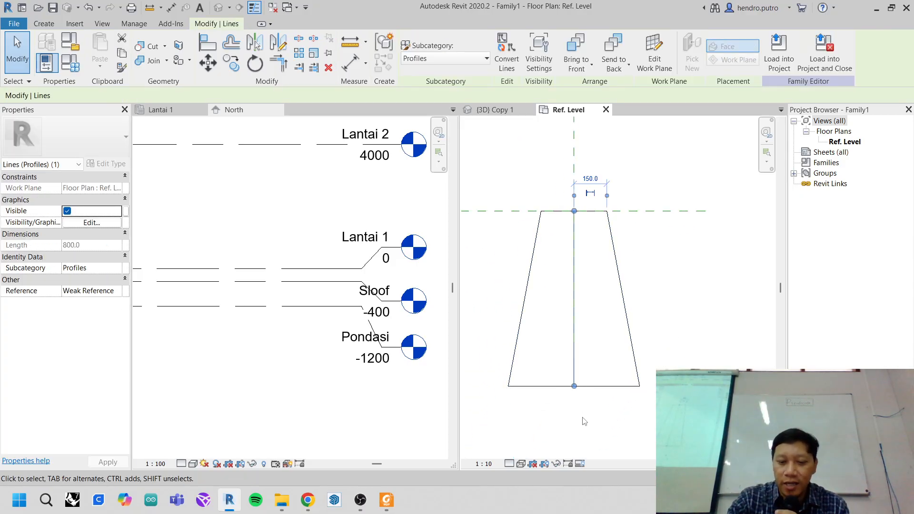
pyautogui.press('Delete')
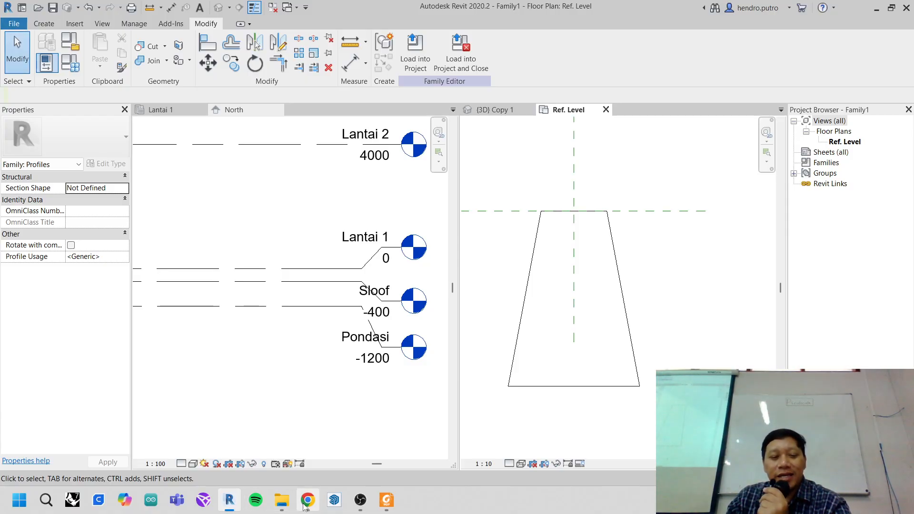
# - Compare the profile with the stone foundation detail drawing in Chrome and return to the Revit family
pyautogui.moveTo(307, 500)
pyautogui.click(304, 443)
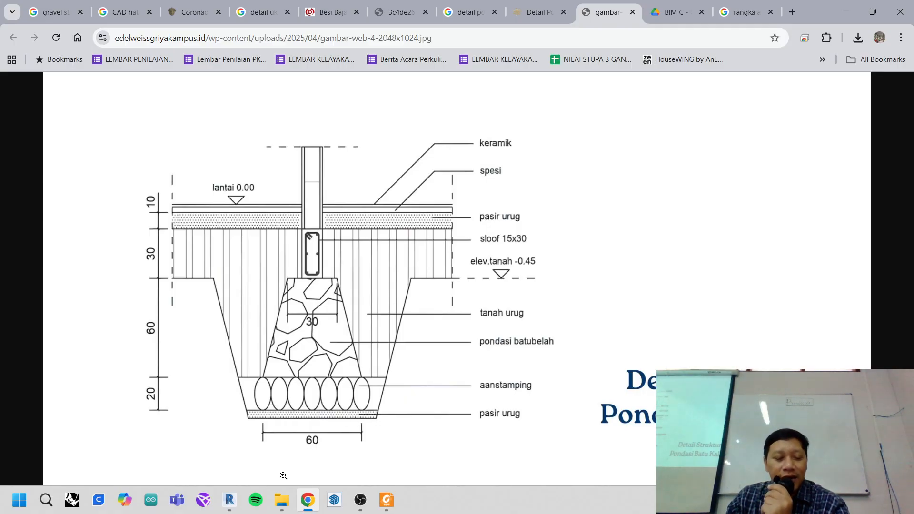
pyautogui.click(239, 510)
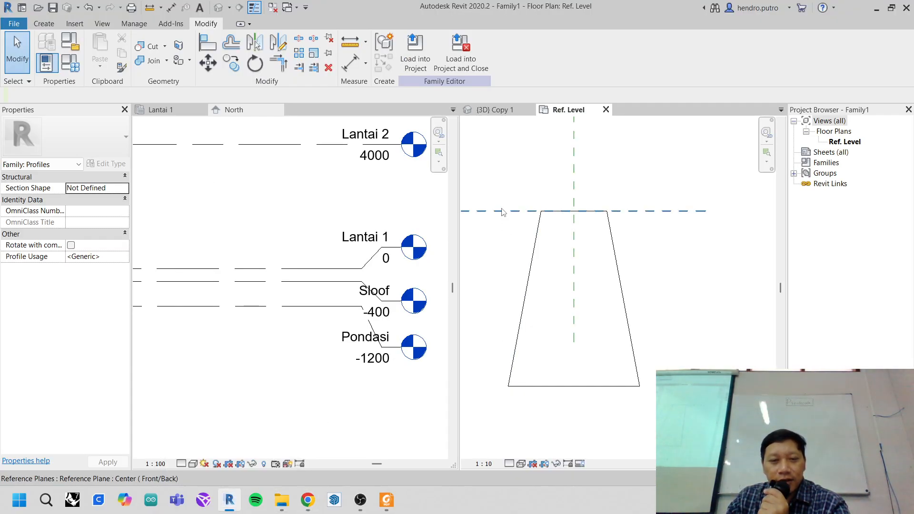
# - Save the profile family as "profil batu kali revit" in the ganjil 2025 2026 folder and close its view
pyautogui.click(15, 24)
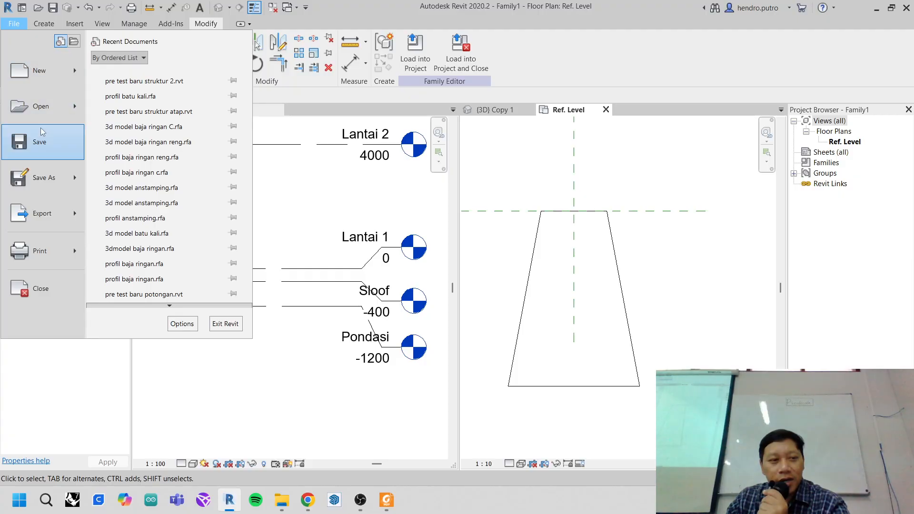
pyautogui.moveTo(61, 178)
pyautogui.click(140, 163)
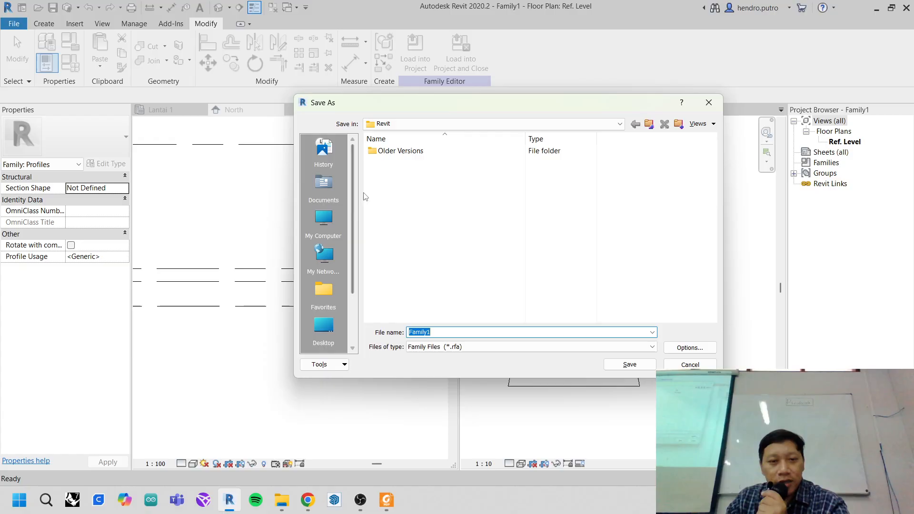
pyautogui.scroll(-2, 315, 267)
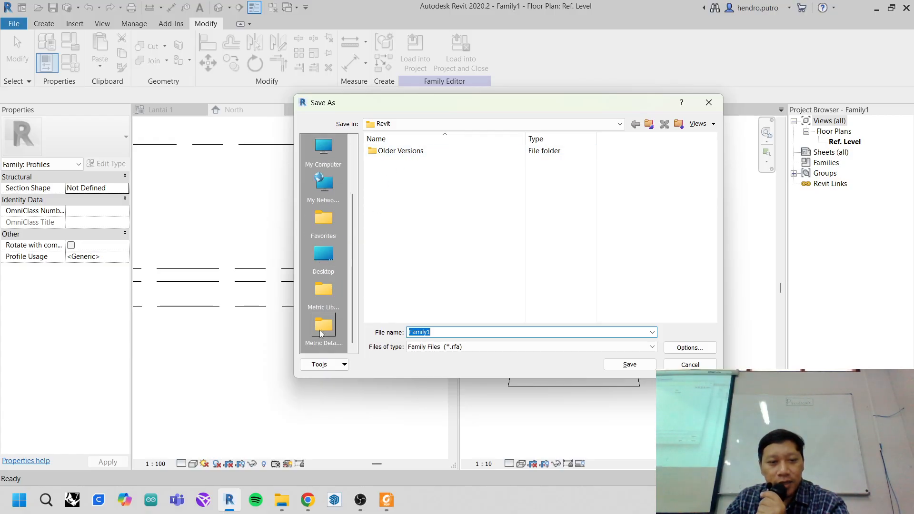
pyautogui.click(324, 219)
pyautogui.doubleClick(403, 163)
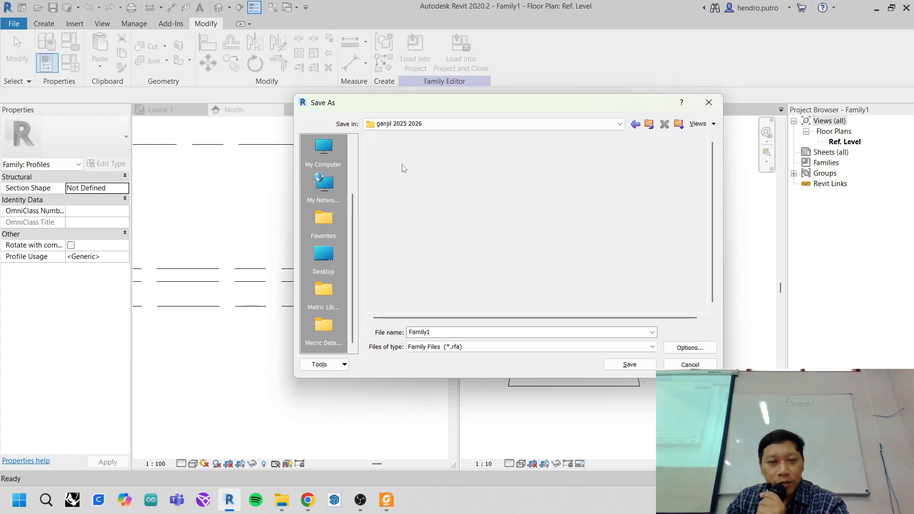
pyautogui.scroll(-6, 408, 223)
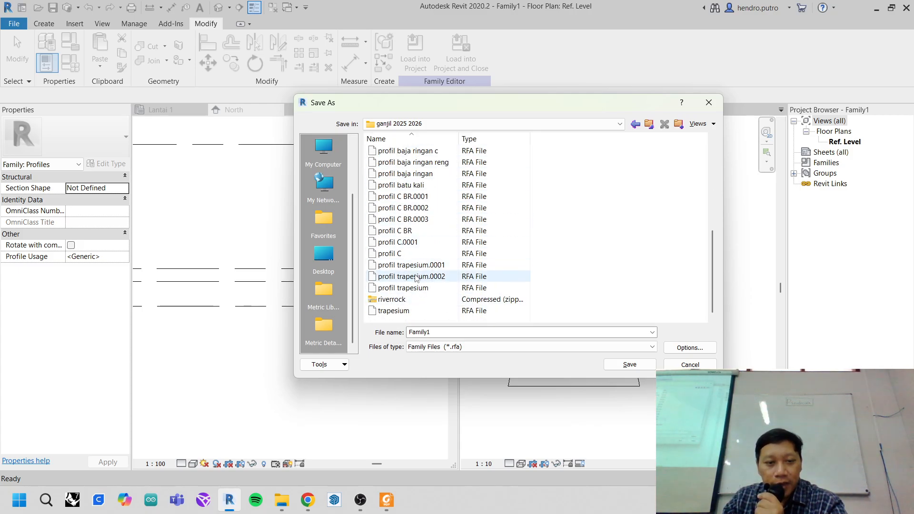
pyautogui.click(531, 334)
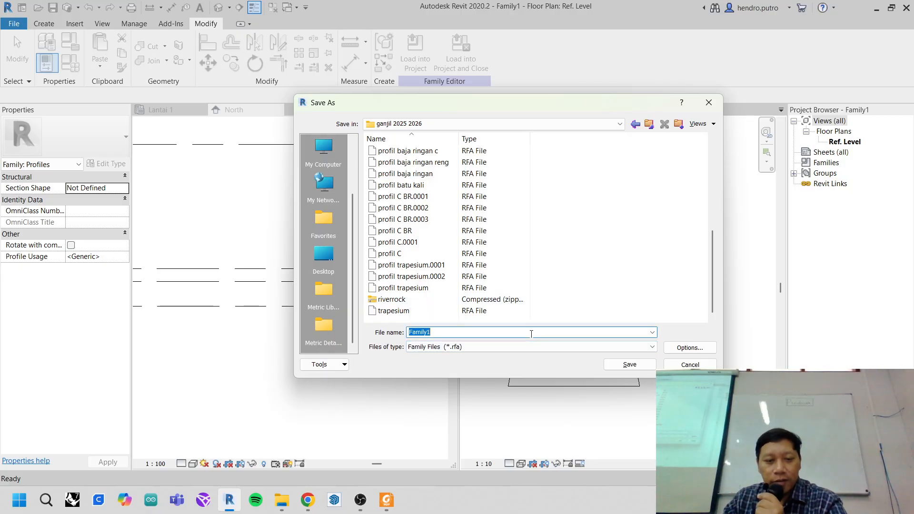
pyautogui.write('profil batu kali revit')
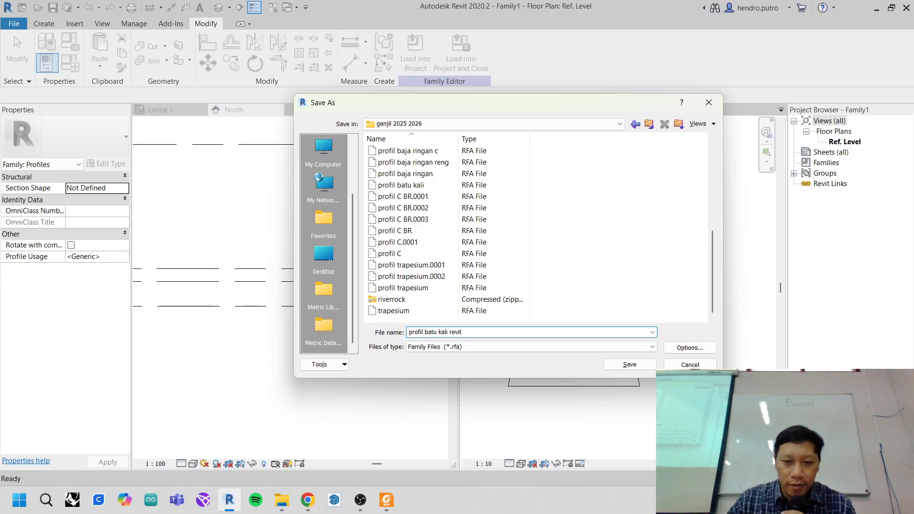
pyautogui.click(624, 364)
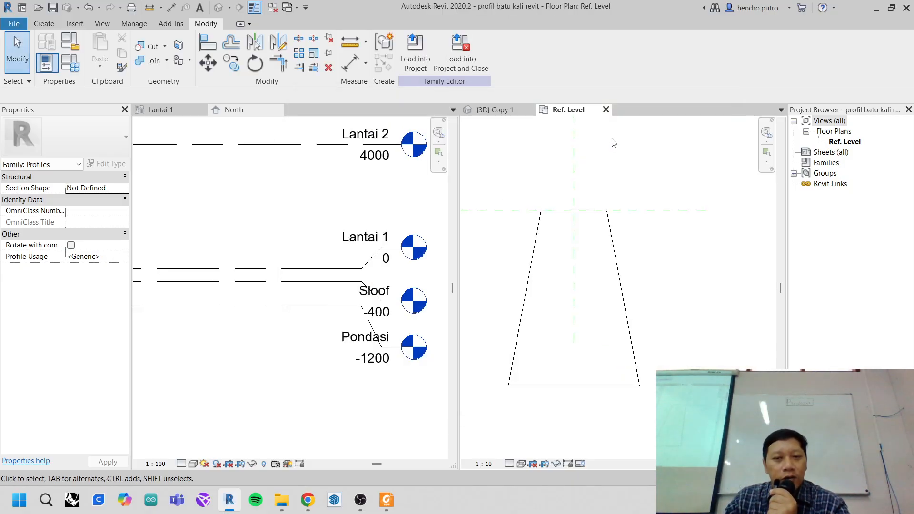
pyautogui.click(607, 110)
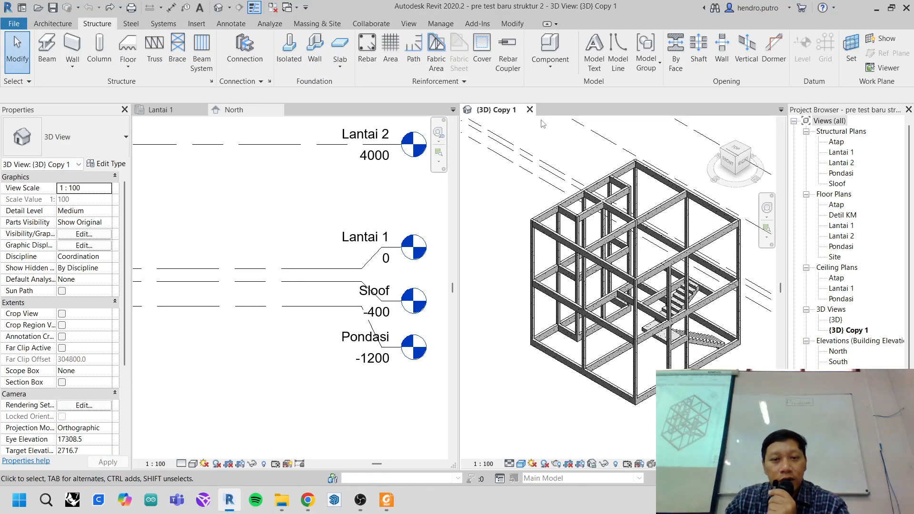
pyautogui.click(12, 24)
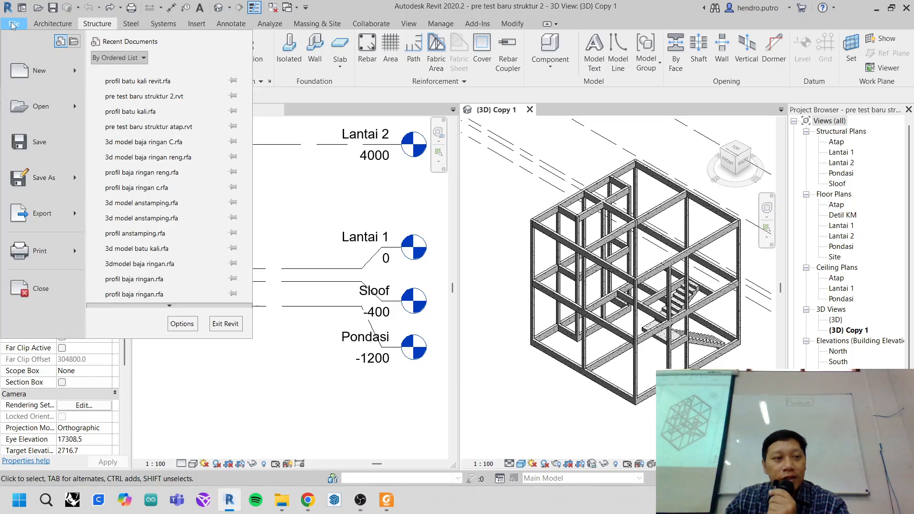
pyautogui.moveTo(75, 77)
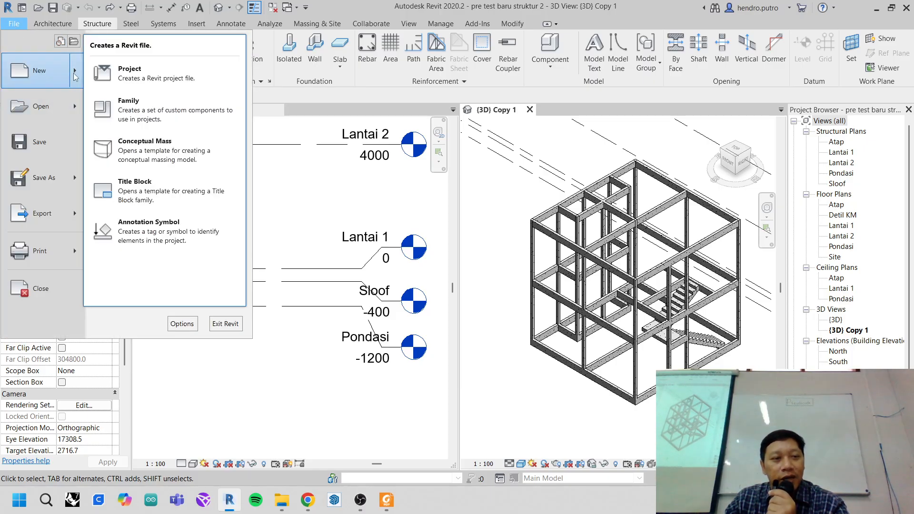
pyautogui.click(166, 120)
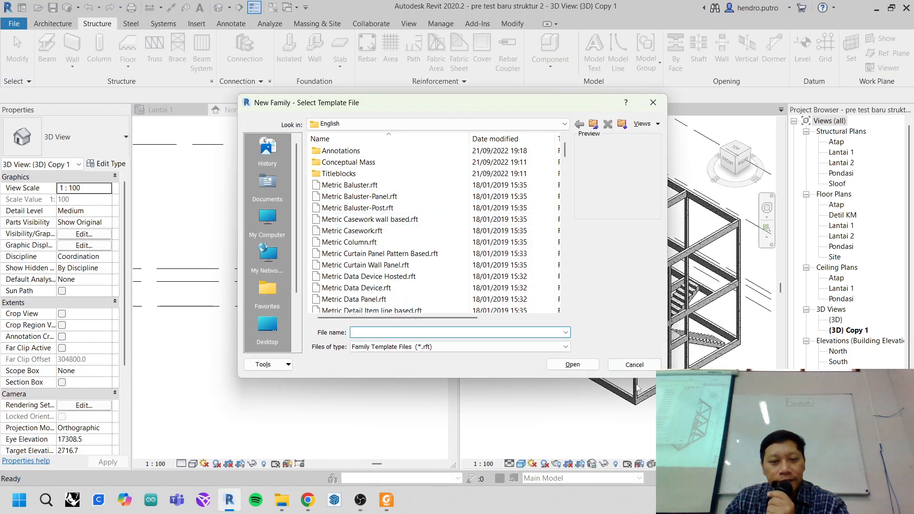
pyautogui.click(634, 365)
# - Open the family of a sloof 150 x 400 beam at the base of the structure for editing
pyautogui.scroll(4, 621, 398)
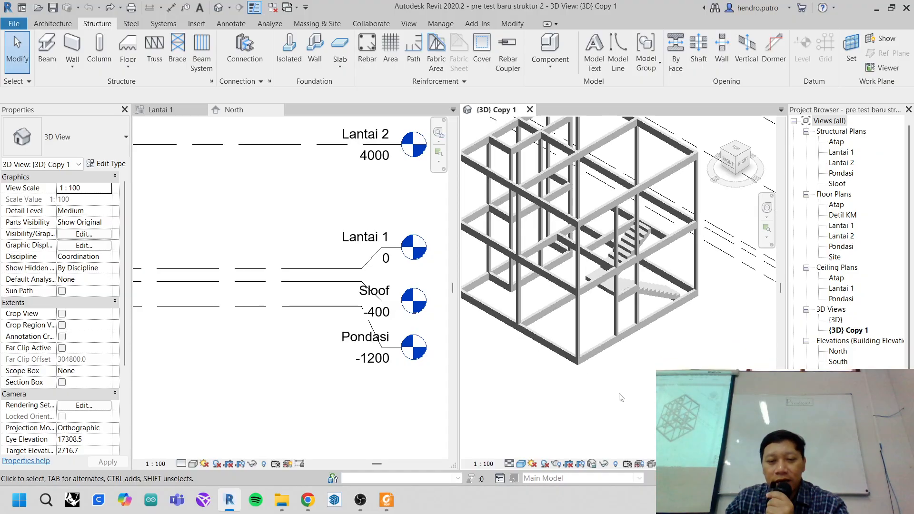
pyautogui.scroll(4, 608, 331)
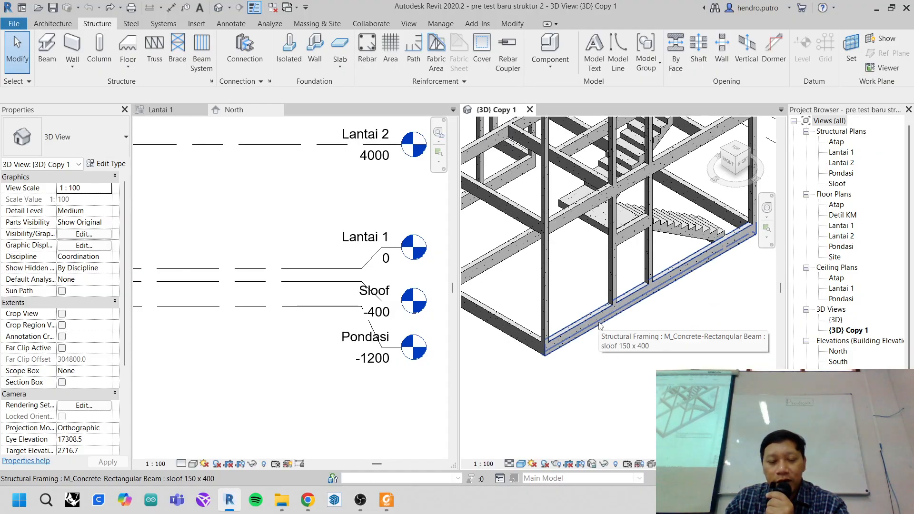
pyautogui.click(599, 325)
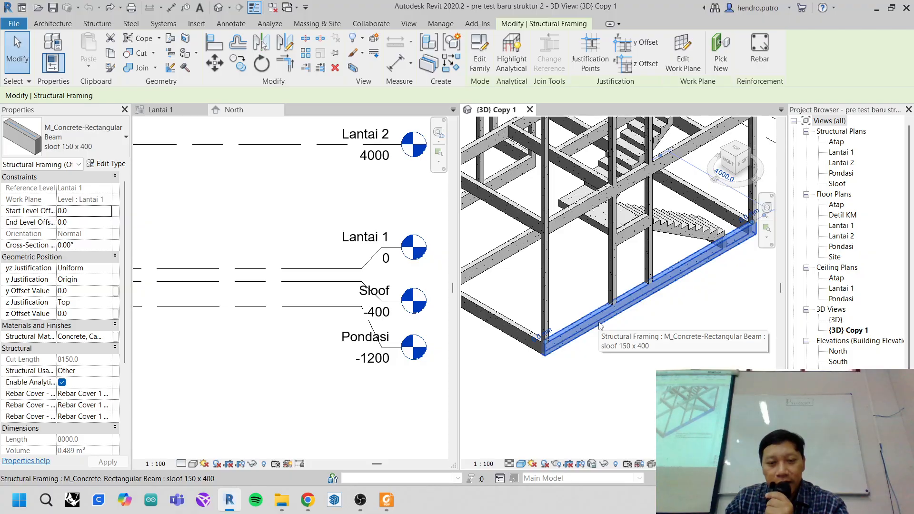
pyautogui.click(484, 69)
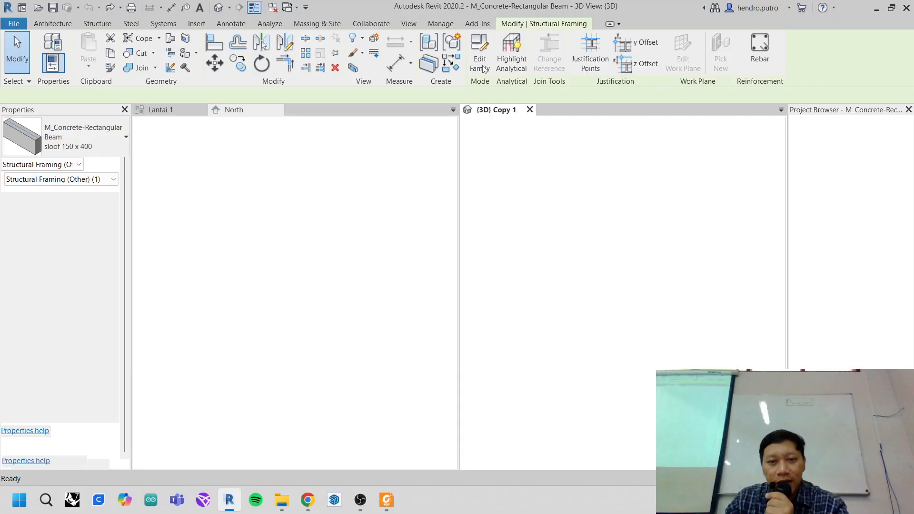
pyautogui.click(635, 266)
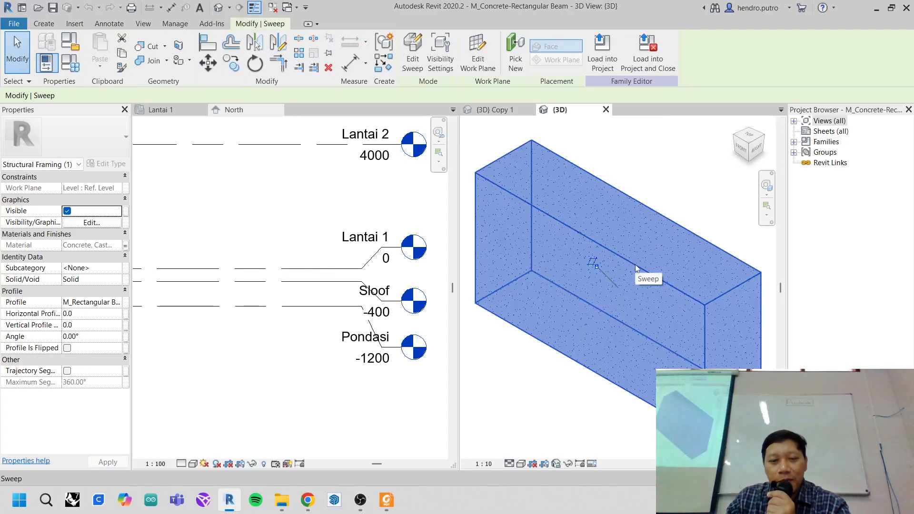
pyautogui.scroll(-3, 635, 265)
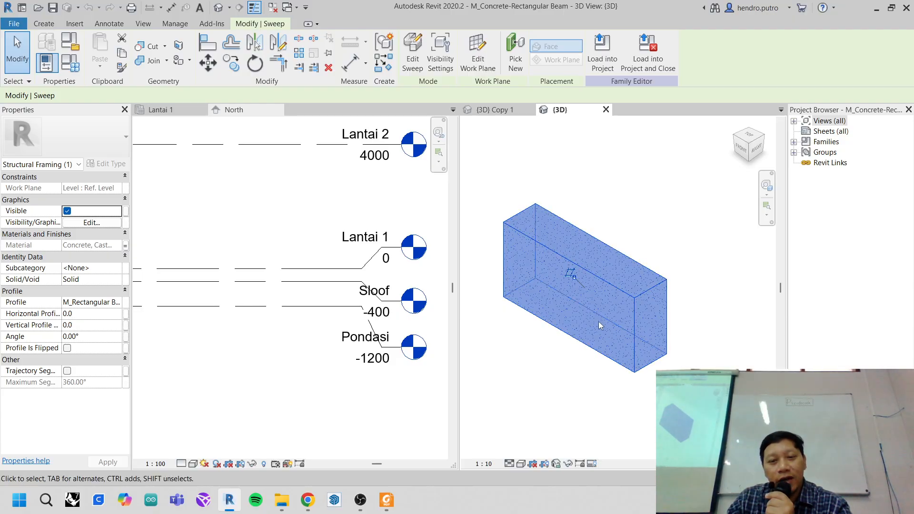
# - Save the beam family as "3d model pondasi batu kali" in the ganjil 2025 2026 folder
pyautogui.click(21, 25)
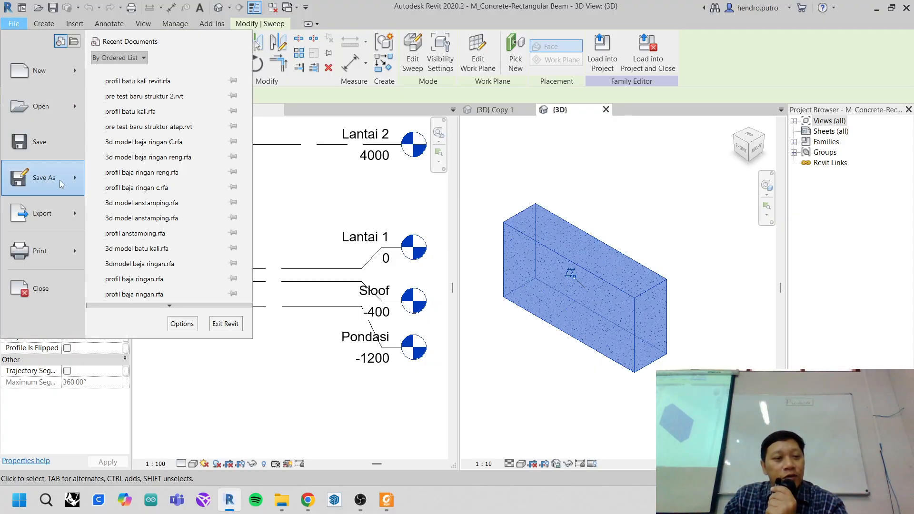
pyautogui.moveTo(67, 181)
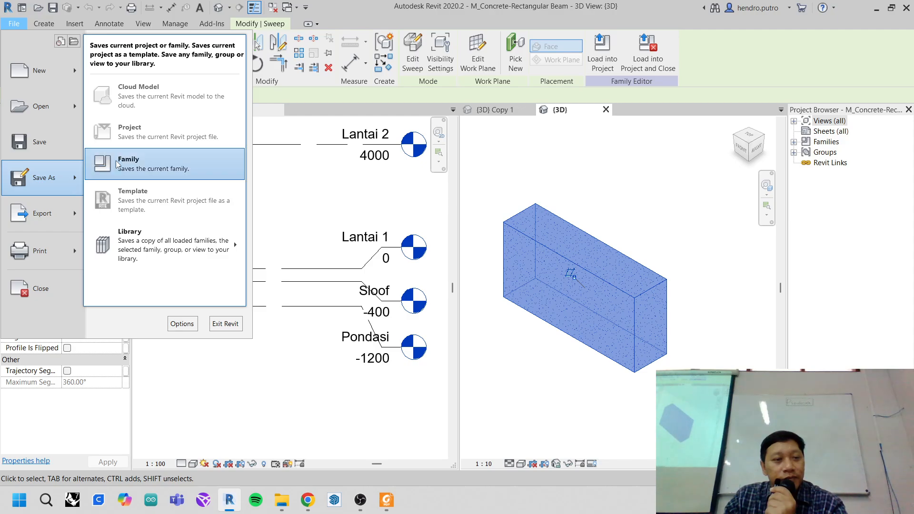
pyautogui.click(147, 150)
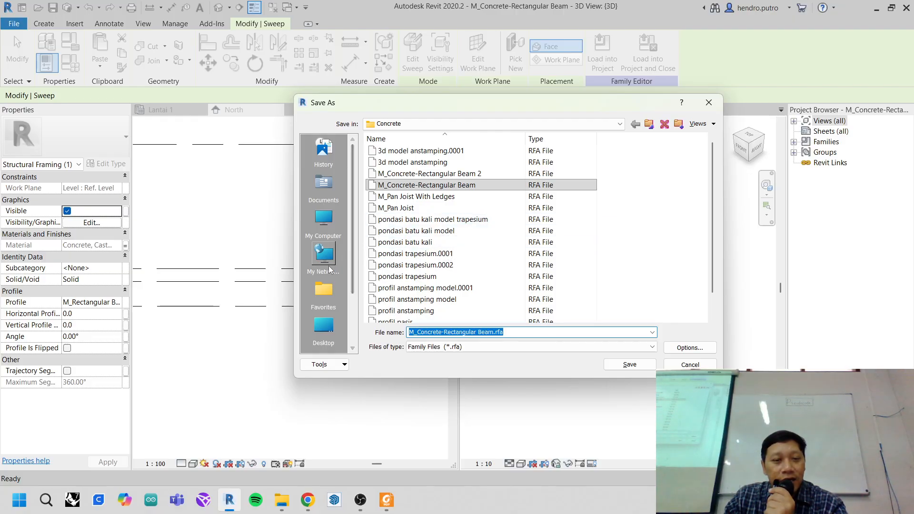
pyautogui.scroll(-2, 330, 269)
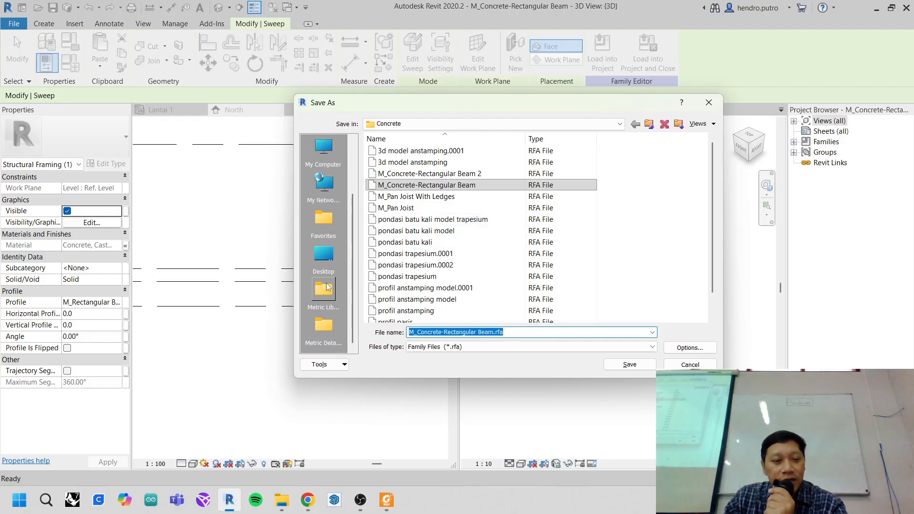
pyautogui.click(325, 163)
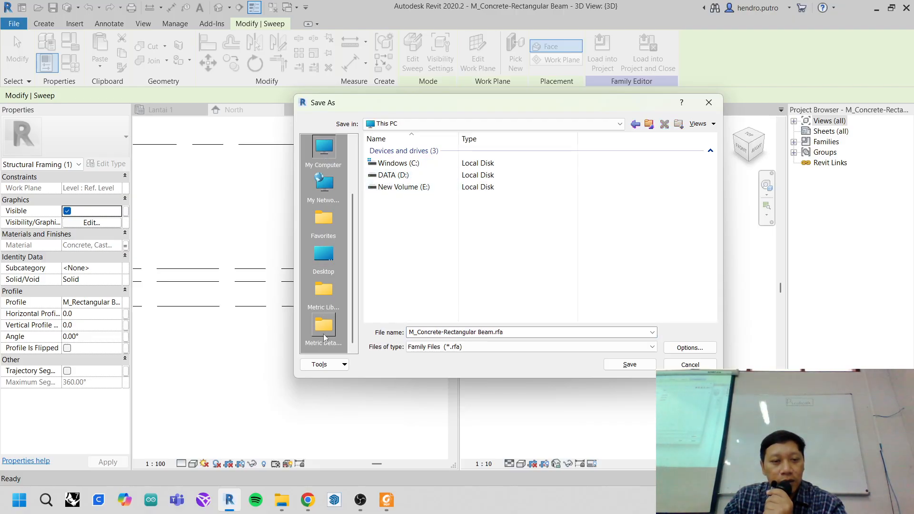
pyautogui.click(324, 222)
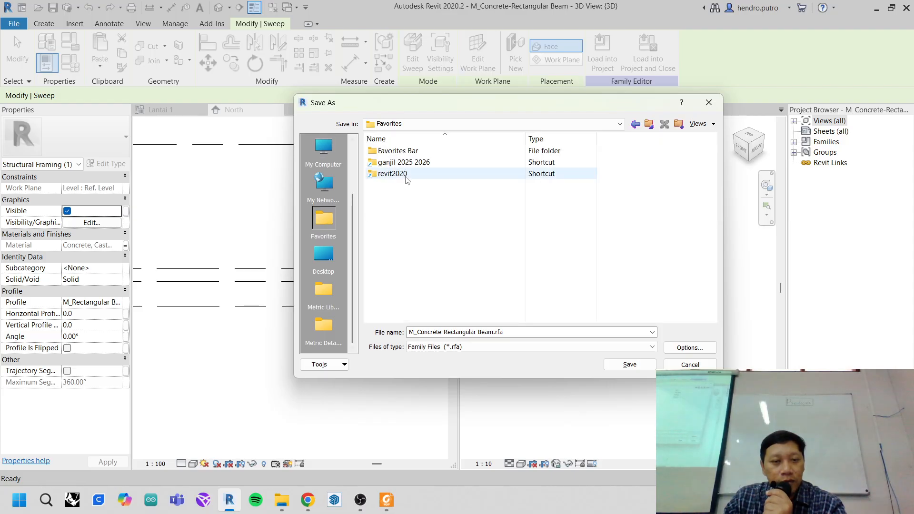
pyautogui.doubleClick(413, 164)
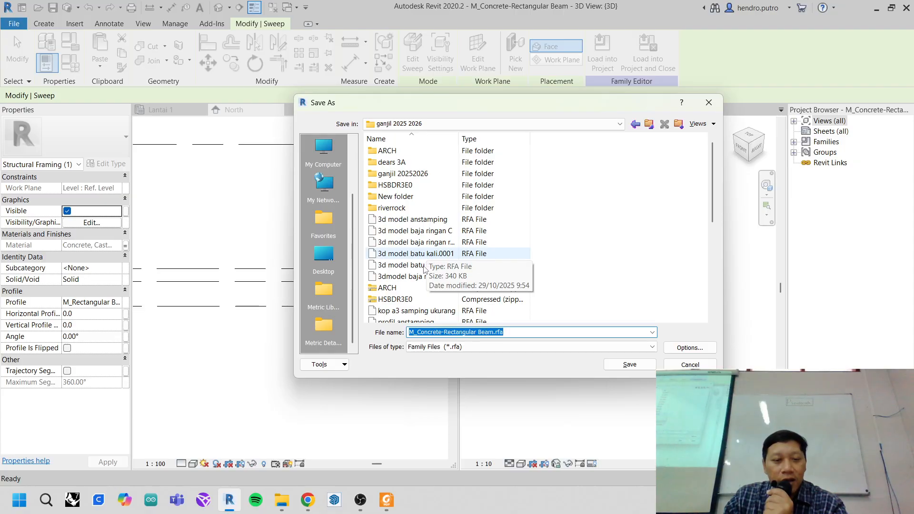
pyautogui.click(409, 265)
pyautogui.moveTo(469, 332); pyautogui.dragTo(436, 332)
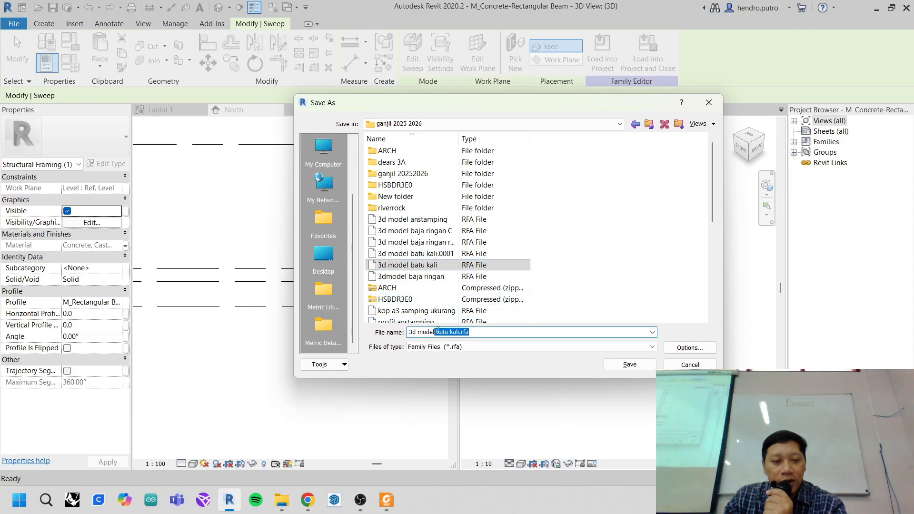
pyautogui.click(440, 332)
pyautogui.write('pondasi')
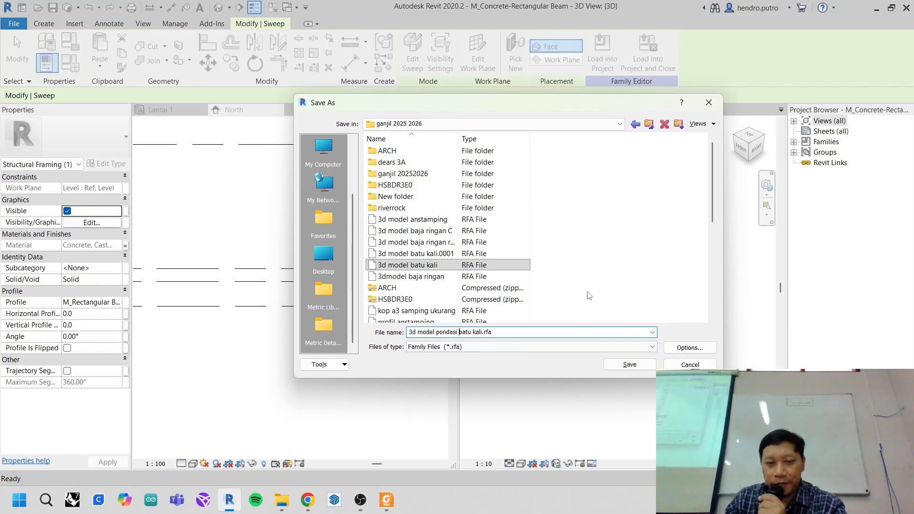
pyautogui.click(630, 364)
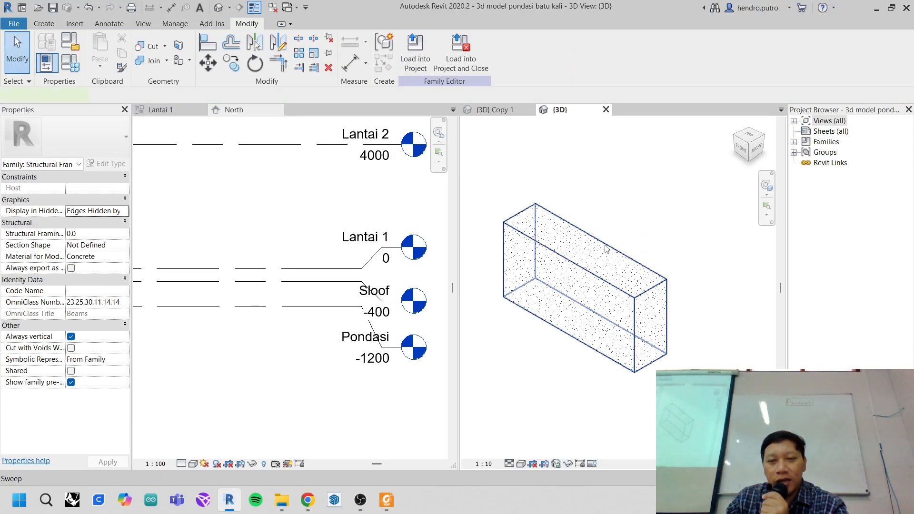
# - Open the beam's solid sweep for editing and select its rectangular profile
pyautogui.click(611, 260)
pyautogui.click(412, 58)
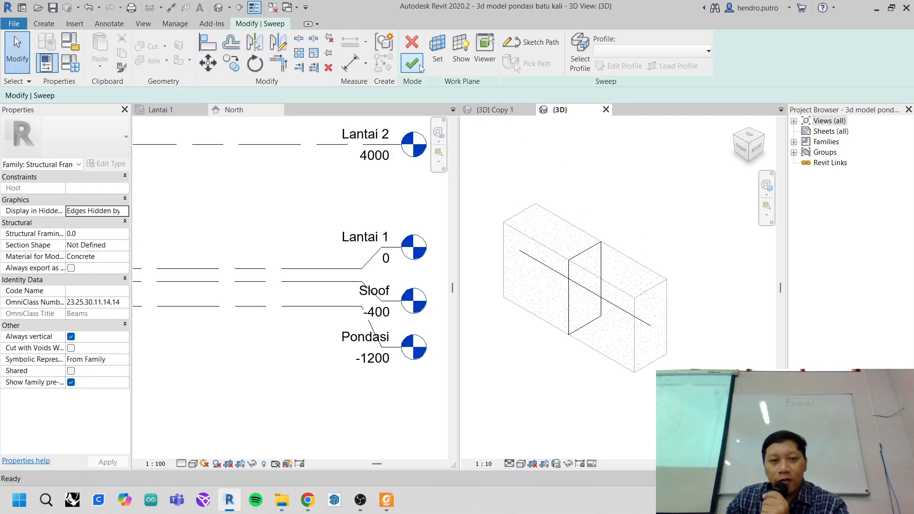
pyautogui.click(591, 254)
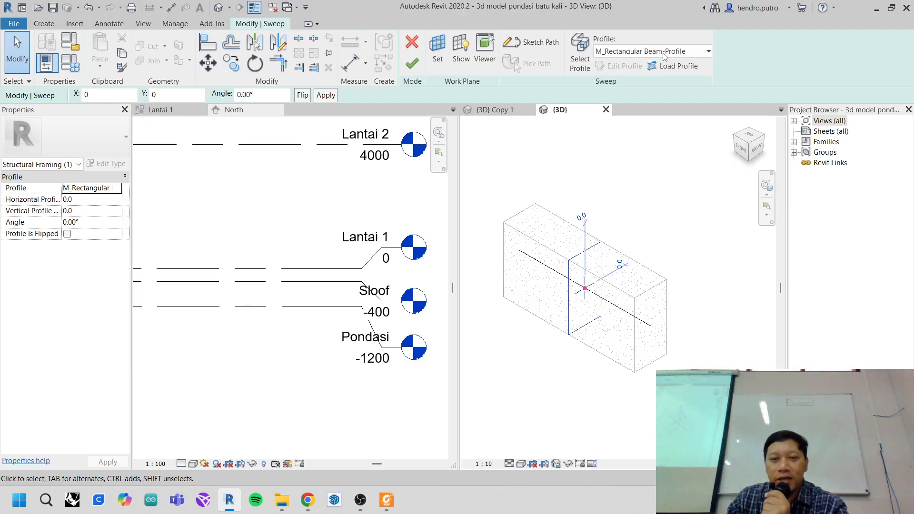
# - Load the "profil batu kali revit" profile family from the ganjil 2025 2026 folder into the beam family
pyautogui.click(690, 67)
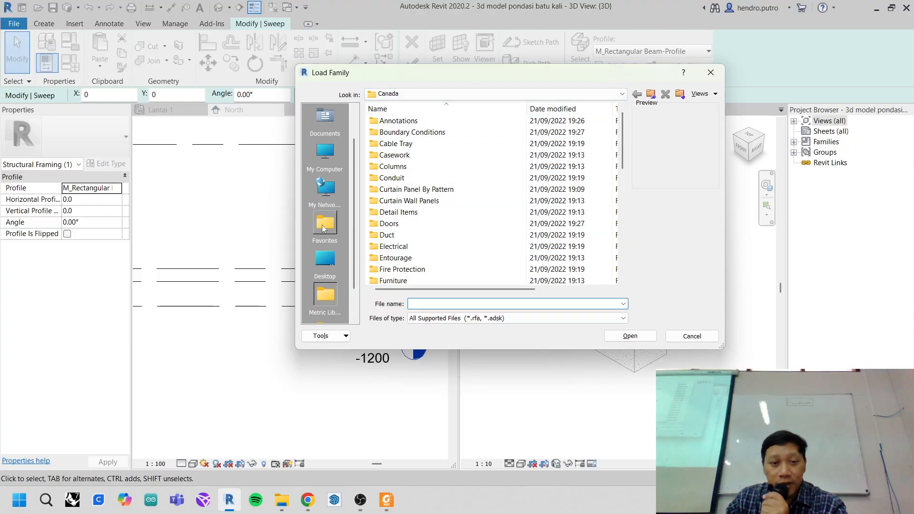
pyautogui.scroll(-1, 327, 237)
pyautogui.click(324, 204)
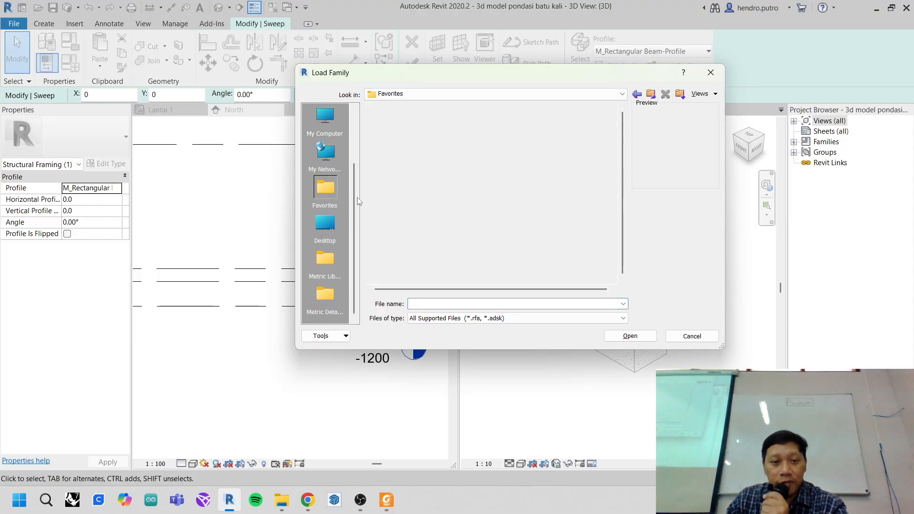
pyautogui.doubleClick(410, 143)
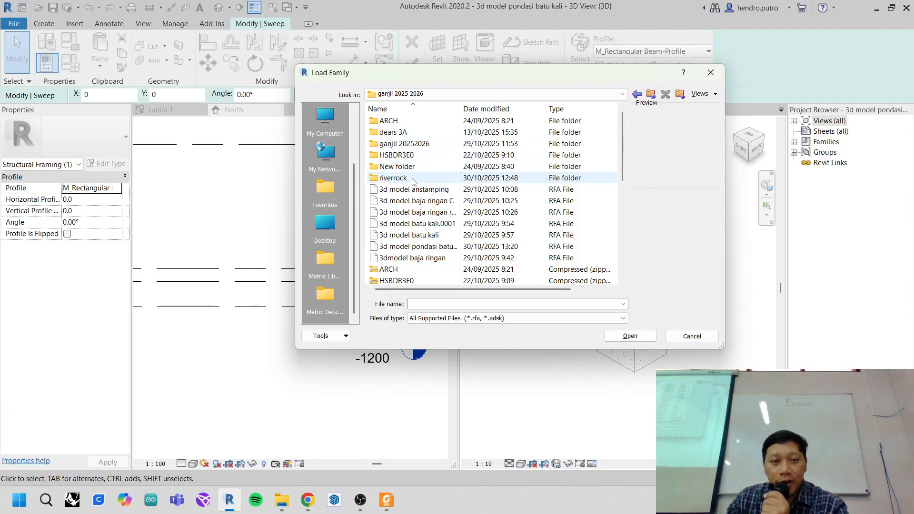
pyautogui.scroll(-4, 407, 173)
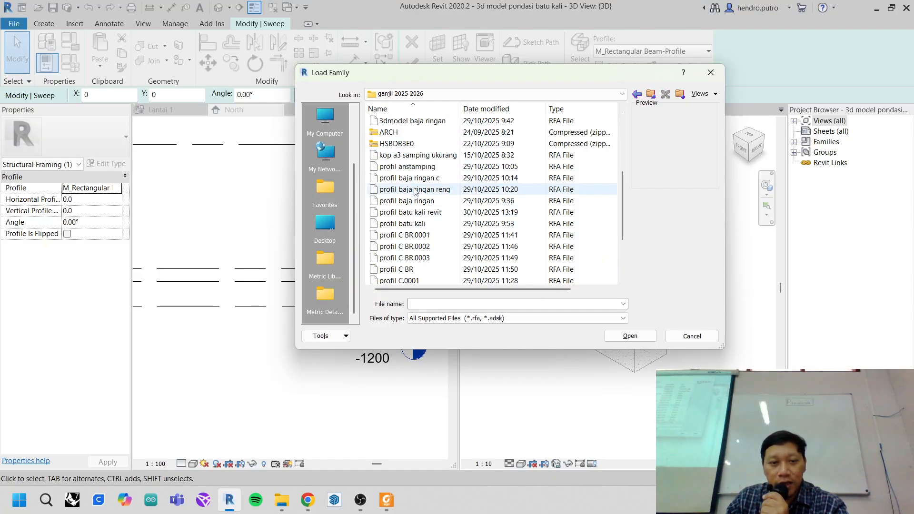
pyautogui.click(411, 214)
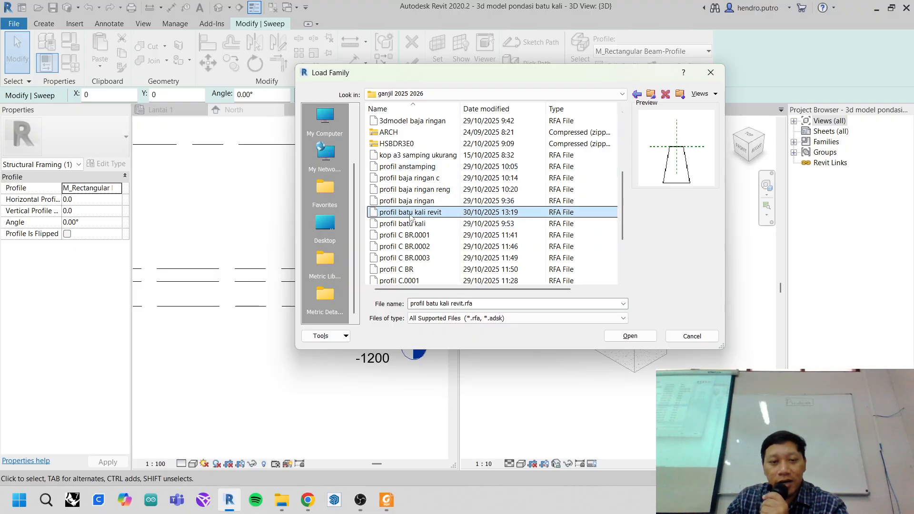
pyautogui.click(643, 336)
# - Assign the "profil batu kali revit" profile to the sweep and finish editing it
pyautogui.click(633, 51)
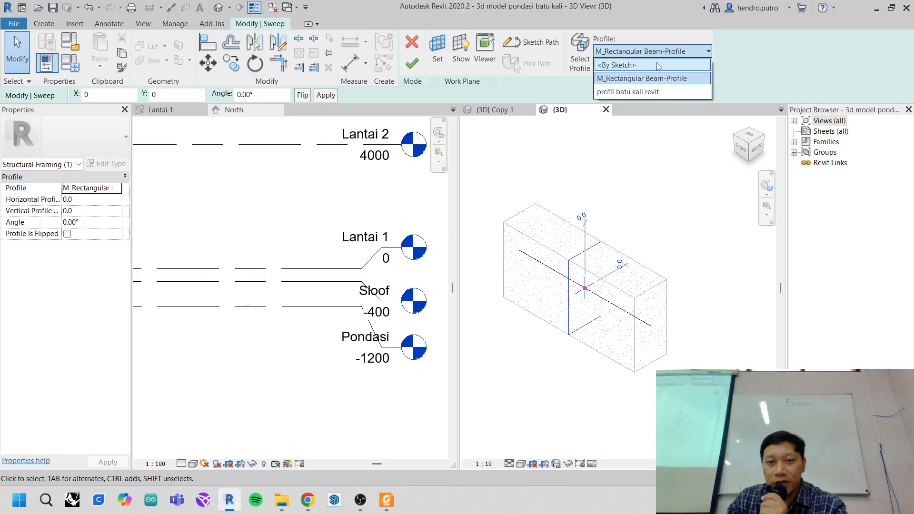
pyautogui.click(630, 89)
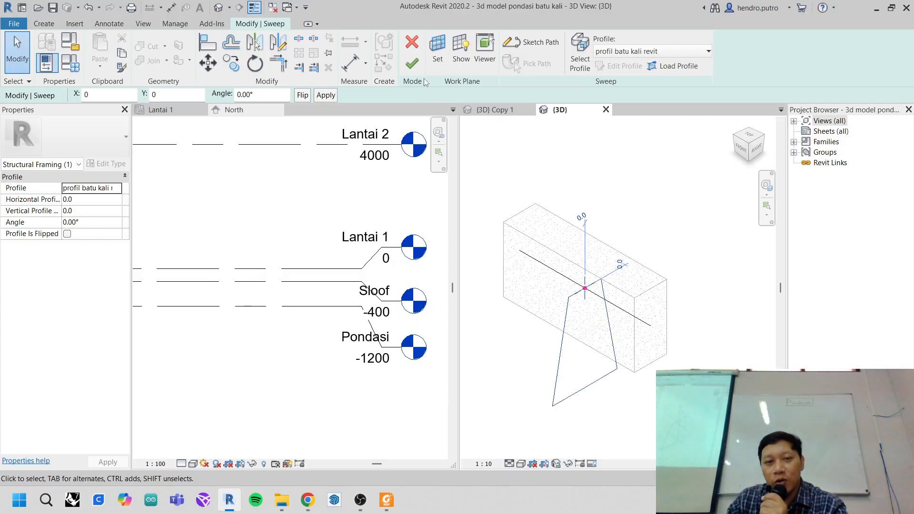
pyautogui.click(412, 63)
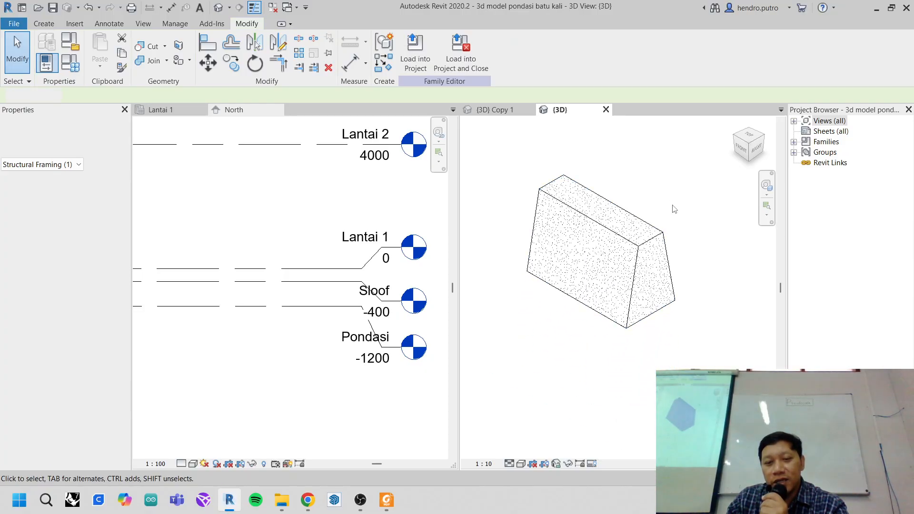
# - Check the trapezoidal foundation solid in 3D and save the "3d model pondasi batu kali" family
pyautogui.scroll(2, 675, 209)
pyautogui.click(636, 214)
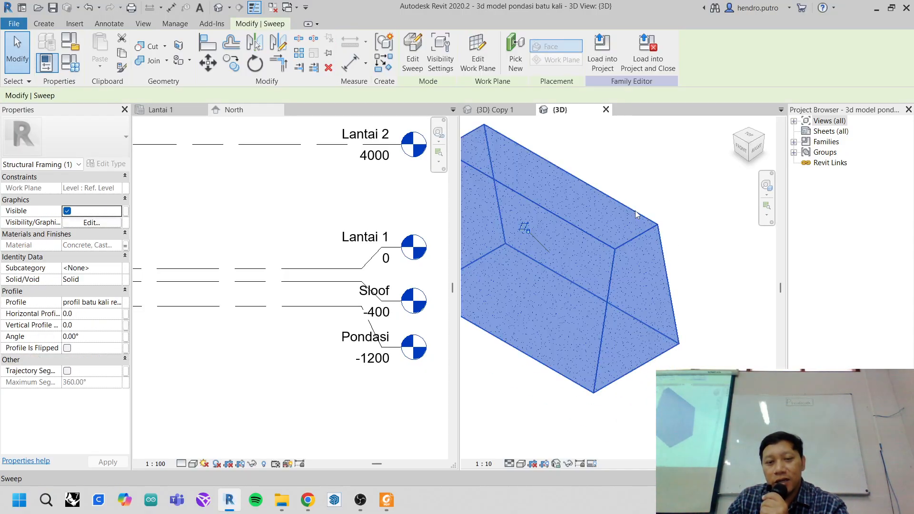
pyautogui.scroll(-4, 634, 191)
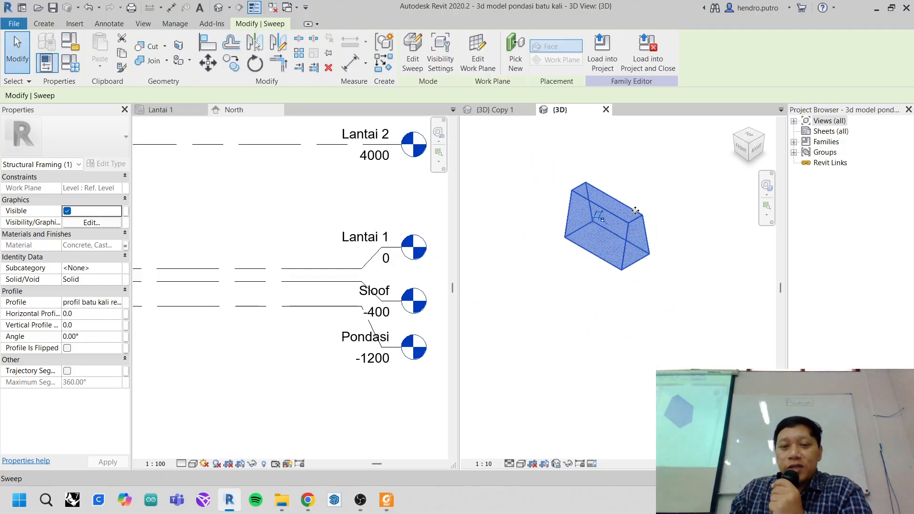
pyautogui.click(634, 184)
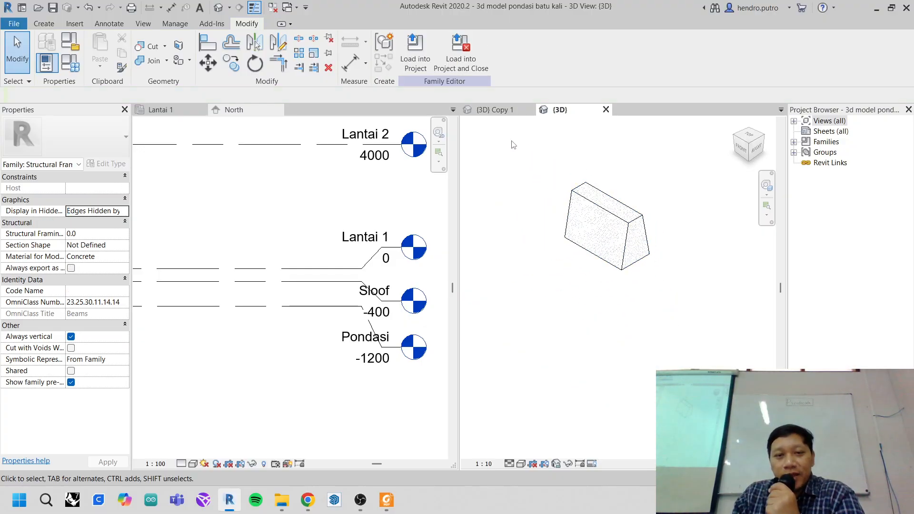
pyautogui.click(53, 8)
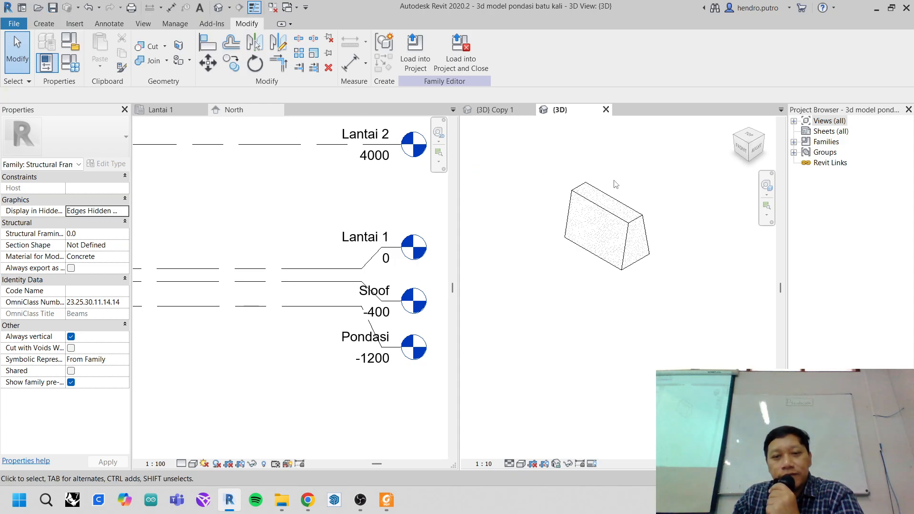
# - Return to the building project and open the Sloof structural plan side by side with the {3D} Copy 1 view
pyautogui.click(510, 111)
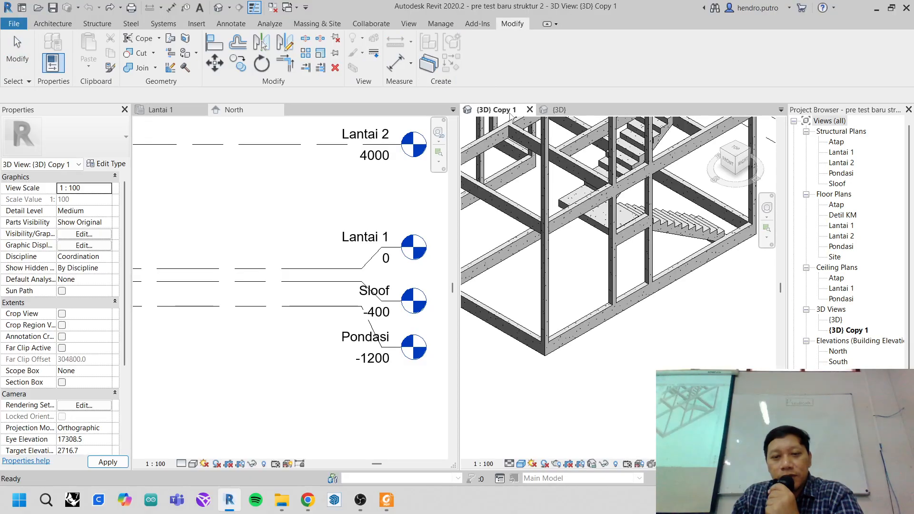
pyautogui.scroll(-2, 585, 314)
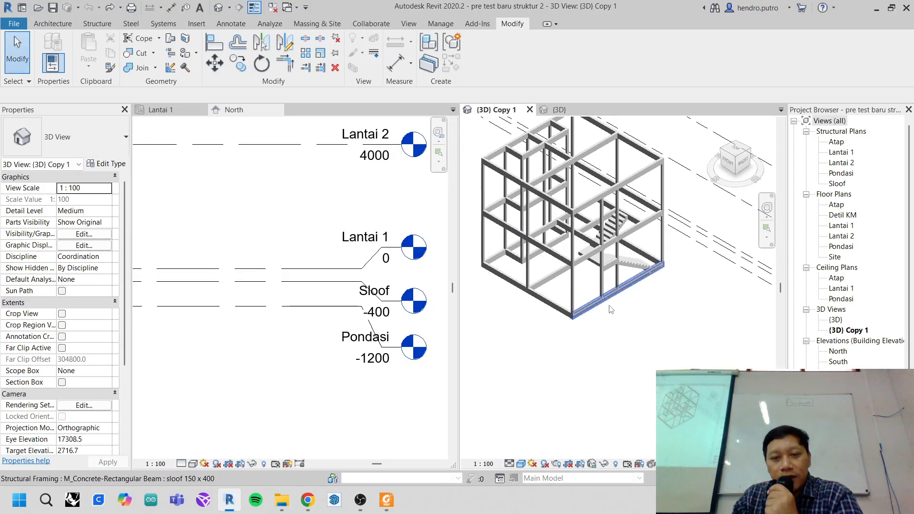
pyautogui.scroll(5, 586, 295)
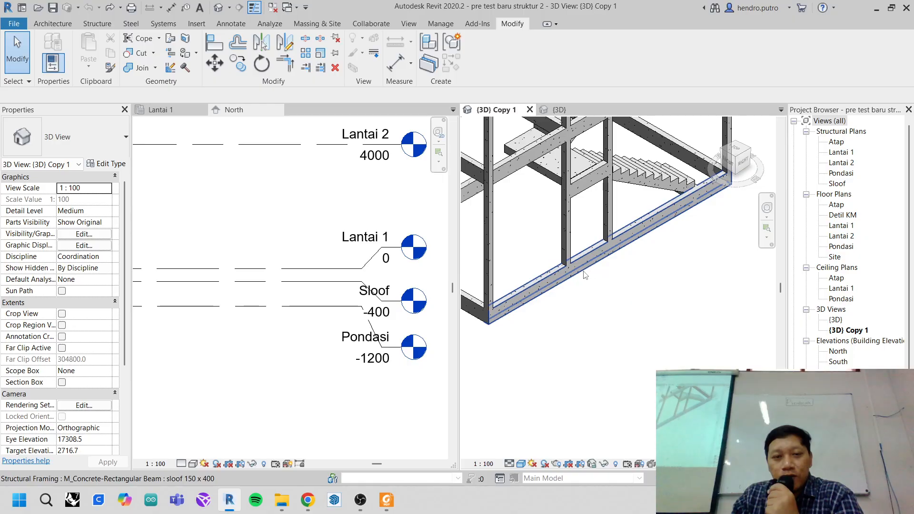
pyautogui.scroll(-3, 662, 269)
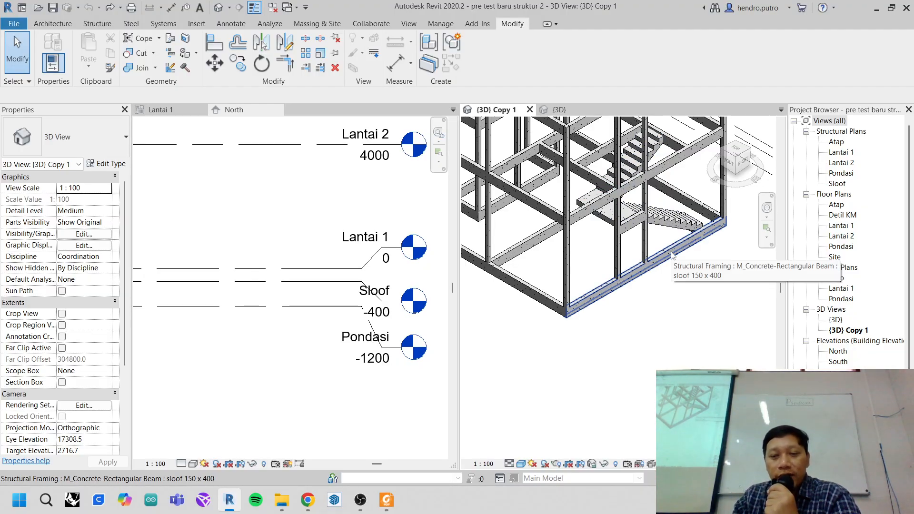
pyautogui.click(838, 184)
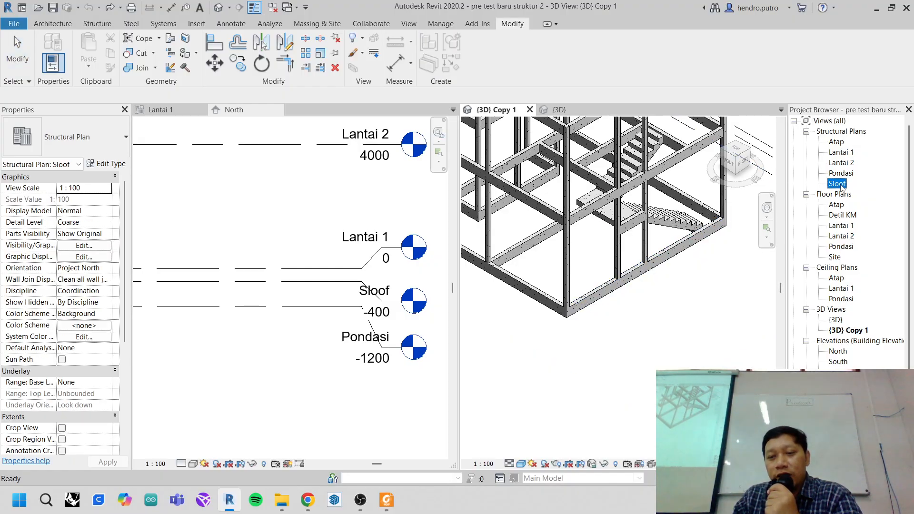
pyautogui.doubleClick(840, 185)
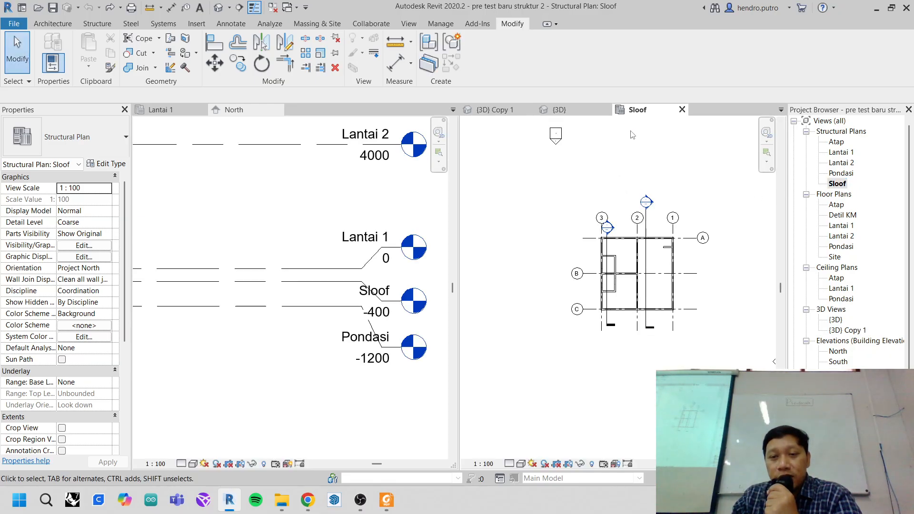
pyautogui.moveTo(649, 112); pyautogui.dragTo(336, 113)
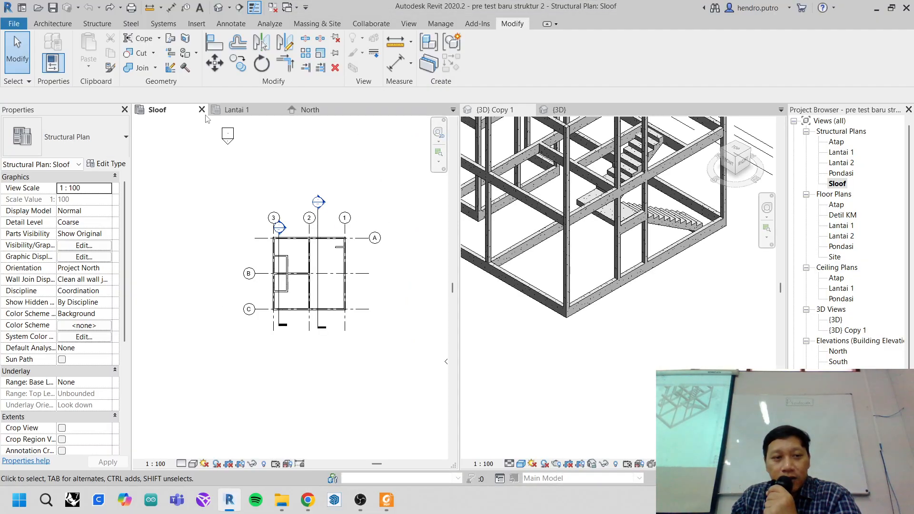
# - Start a structural beam and load the "3d model pondasi batu kali" family from the ganjil 2025 2026 folder for it
pyautogui.click(98, 23)
pyautogui.click(47, 46)
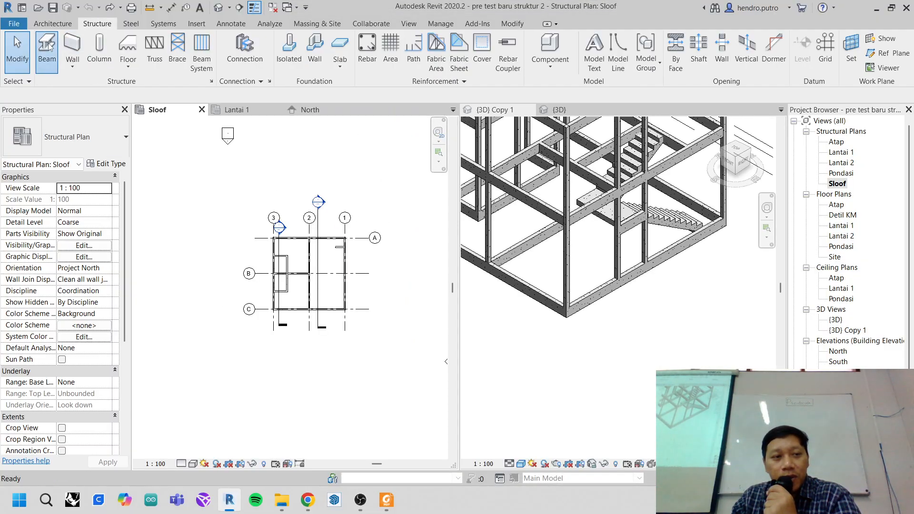
pyautogui.click(111, 150)
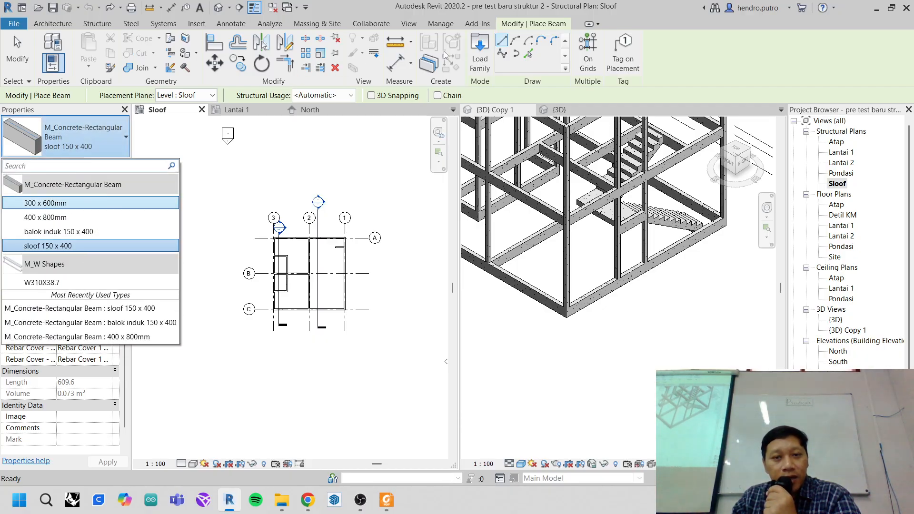
pyautogui.click(480, 53)
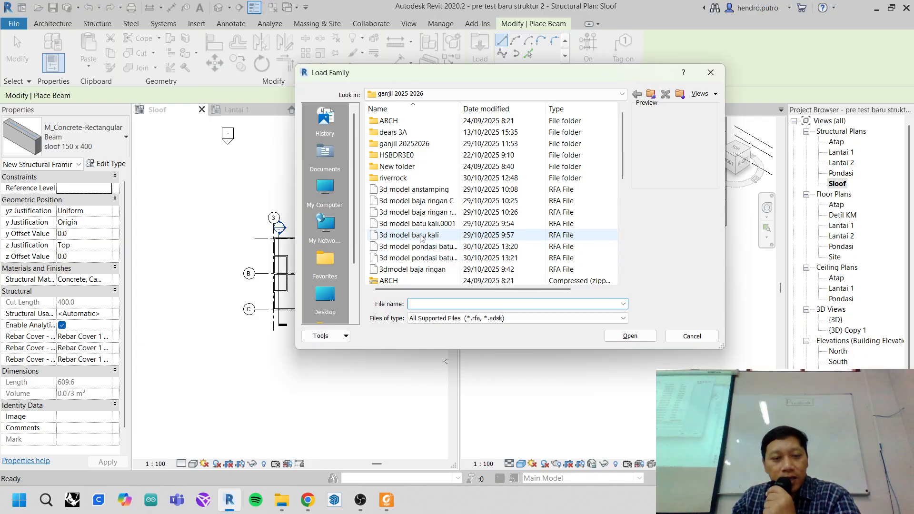
pyautogui.click(425, 248)
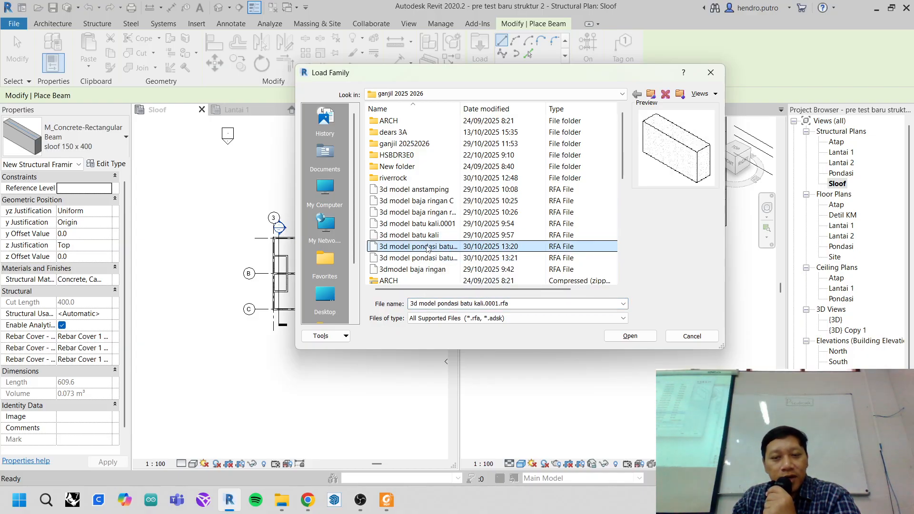
pyautogui.click(428, 258)
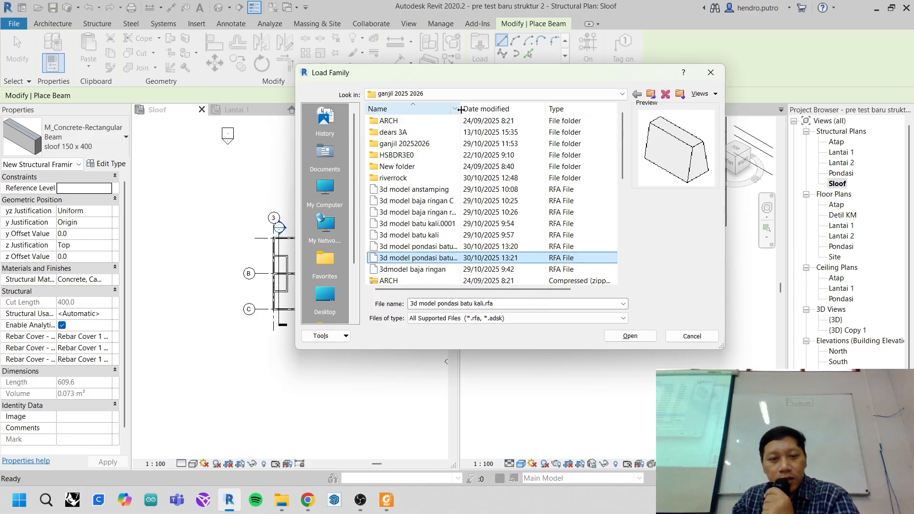
pyautogui.moveTo(461, 109); pyautogui.dragTo(508, 109)
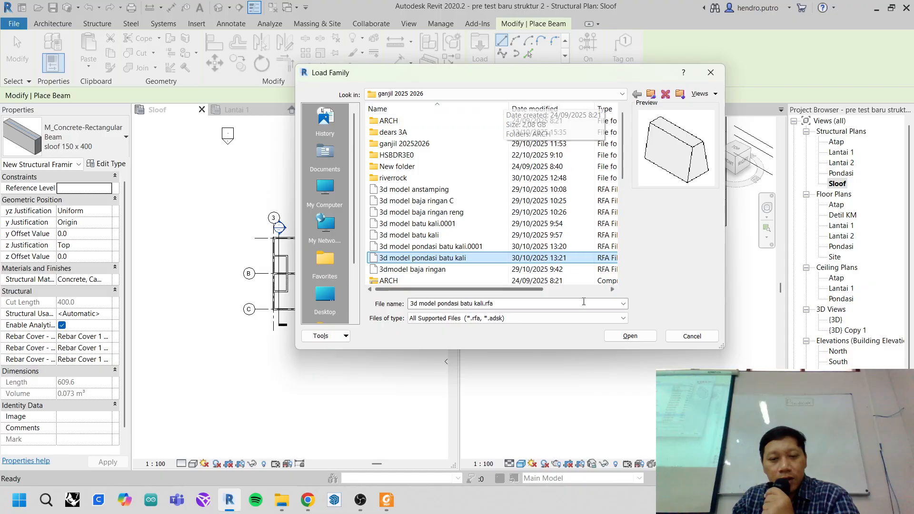
pyautogui.click(637, 338)
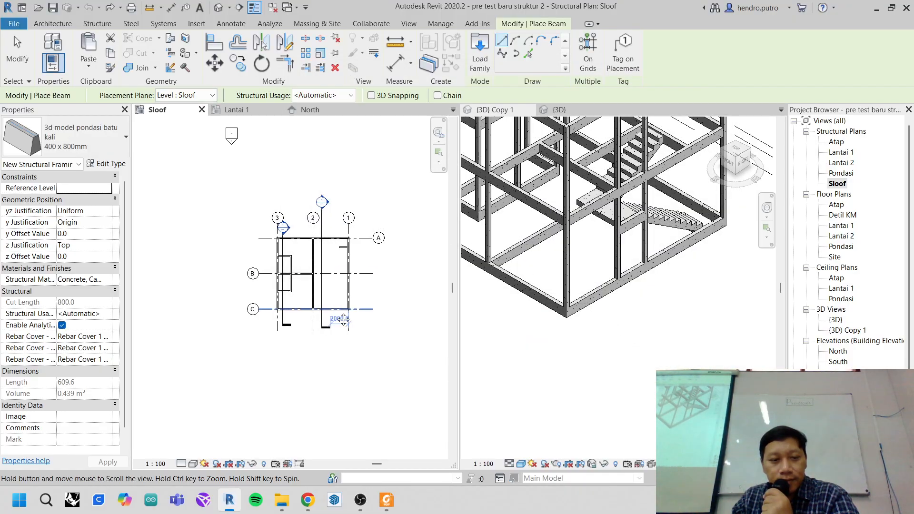
# - Place a stone foundation beam along grid 1 from its intersection with grid C to grid A
pyautogui.scroll(3, 316, 317)
pyautogui.scroll(5, 370, 291)
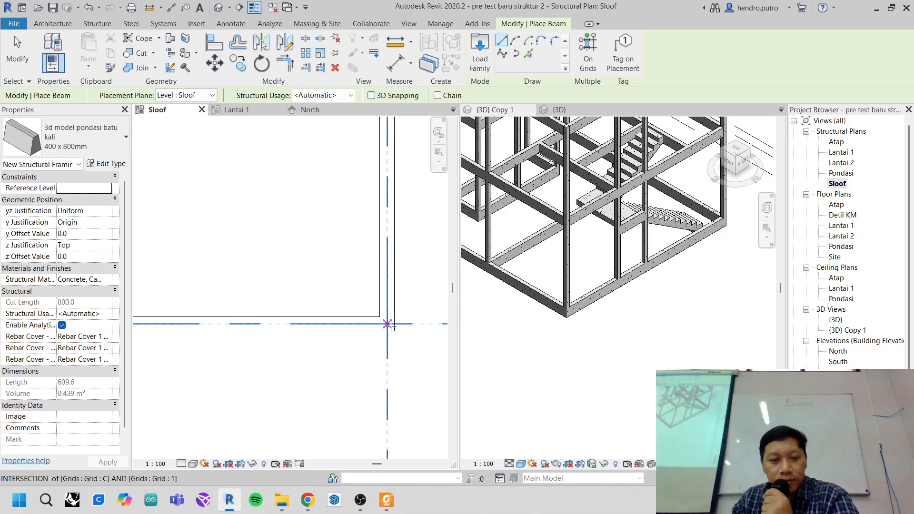
pyautogui.click(388, 324)
pyautogui.scroll(-4, 367, 221)
pyautogui.moveTo(367, 221); pyautogui.dragTo(361, 359, button='middle')
pyautogui.scroll(4, 351, 233)
pyautogui.scroll(2, 340, 262)
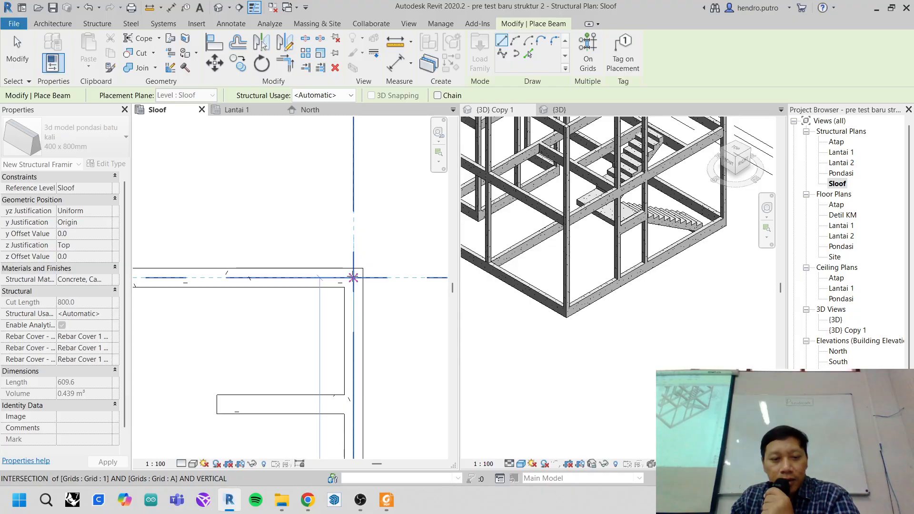
pyautogui.click(353, 275)
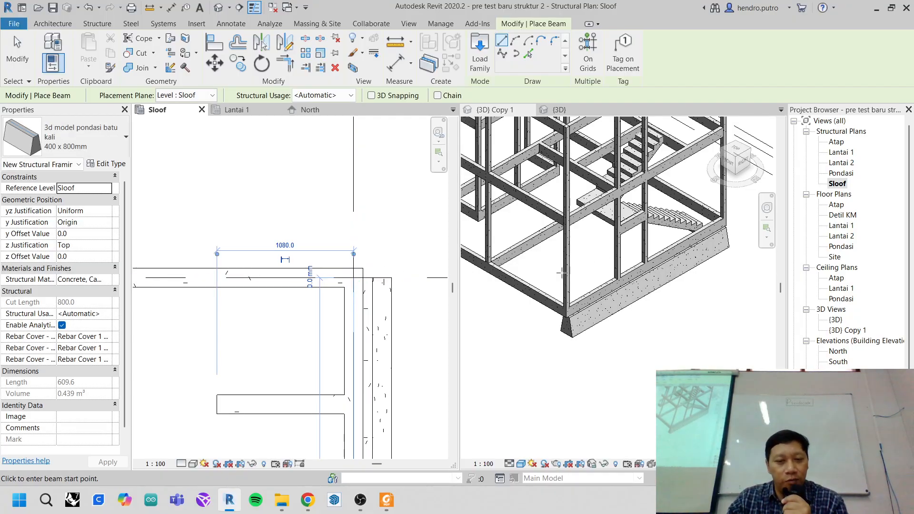
# - Place a stone foundation beam along grid A from grid 1 to grid 3
pyautogui.scroll(3, 320, 314)
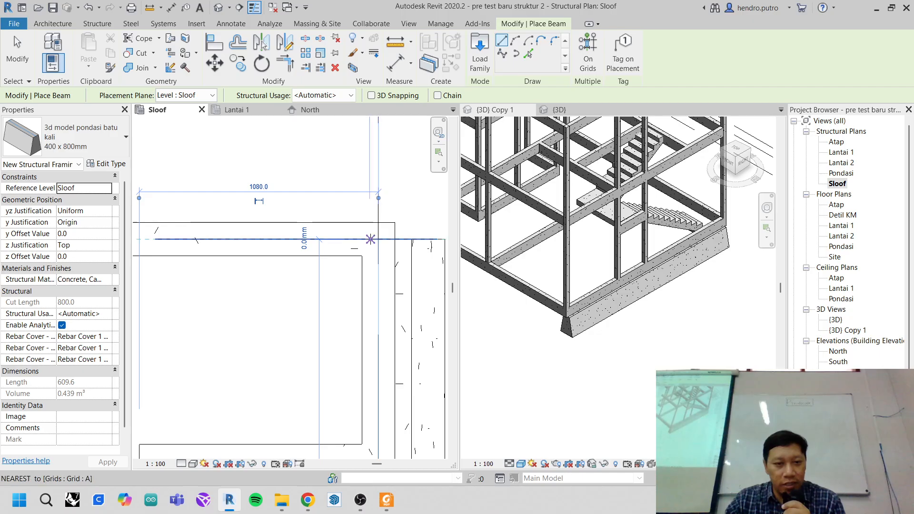
pyautogui.click(378, 239)
pyautogui.scroll(-5, 378, 239)
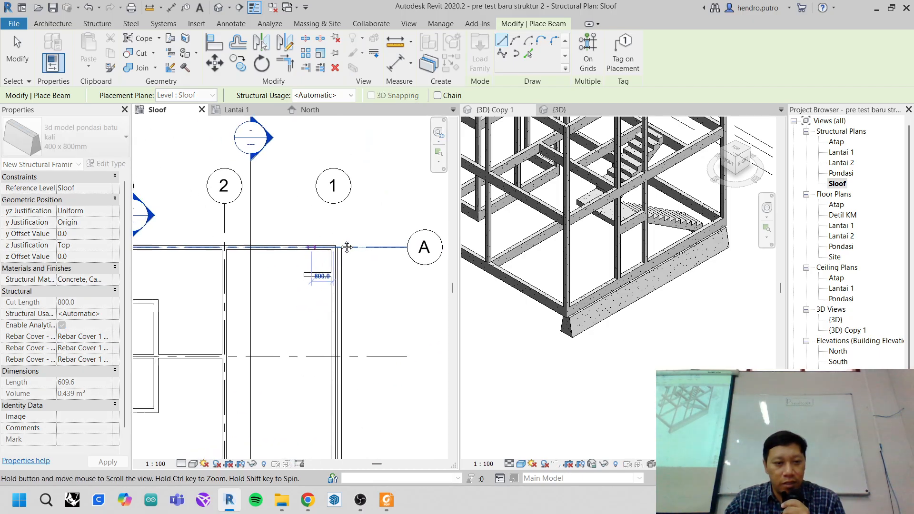
pyautogui.scroll(5, 343, 193)
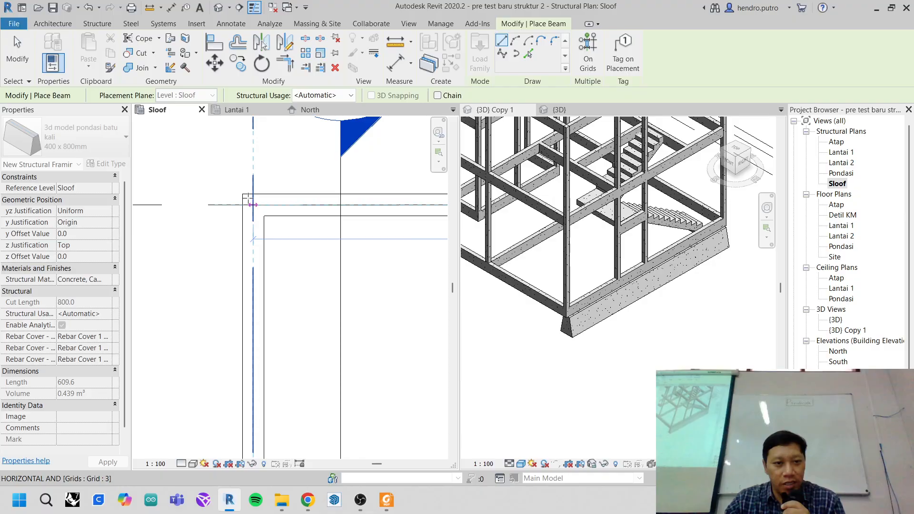
pyautogui.click(252, 205)
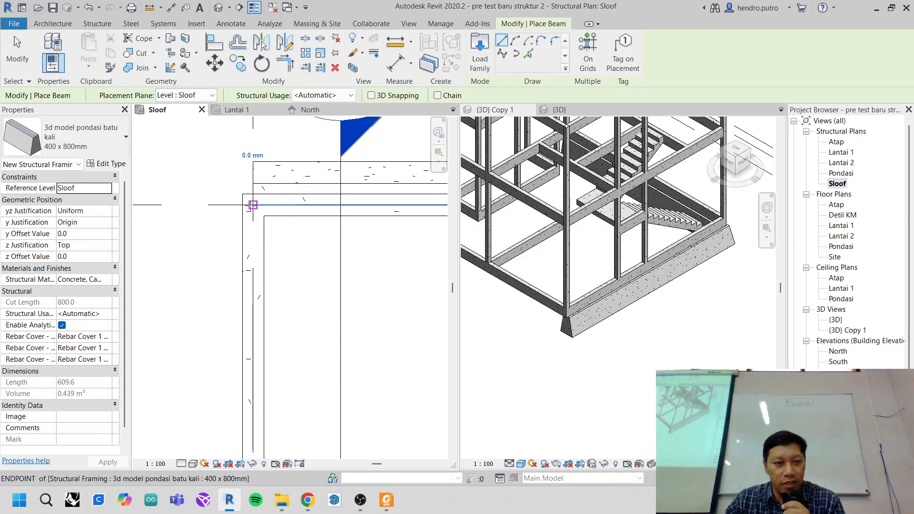
# - Place a stone foundation beam along grid 3 from grid A to grid C
pyautogui.click(249, 205)
pyautogui.scroll(-4, 250, 205)
pyautogui.scroll(5, 300, 284)
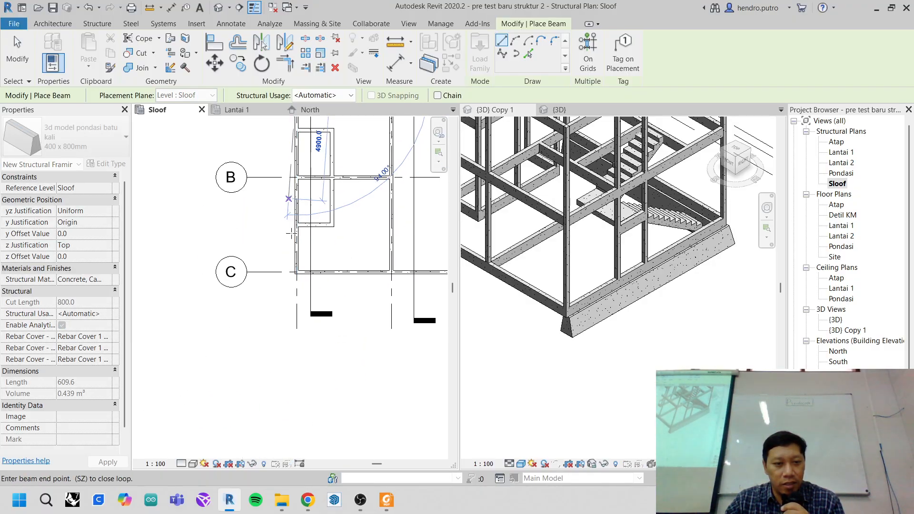
pyautogui.scroll(3, 300, 280)
pyautogui.click(264, 203)
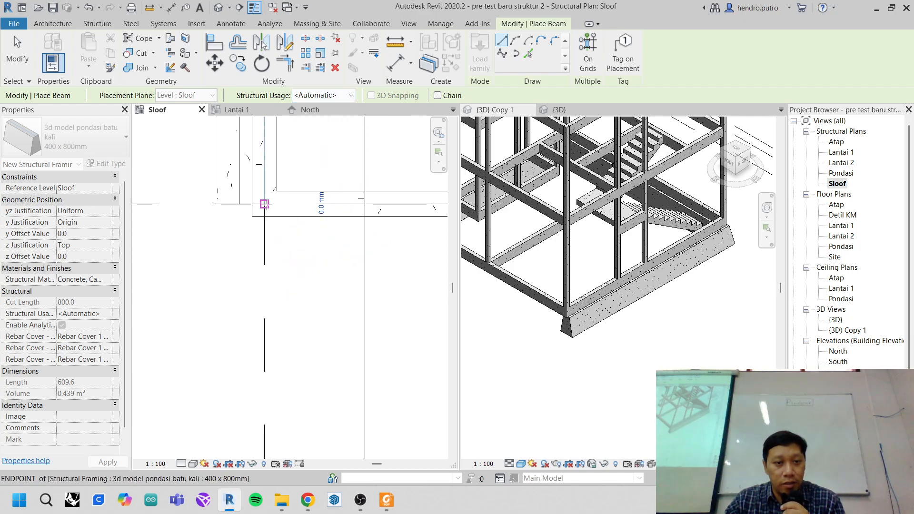
# - Place a stone foundation beam along grid C from grid 3 to grid 1
pyautogui.click(264, 209)
pyautogui.scroll(-4, 300, 245)
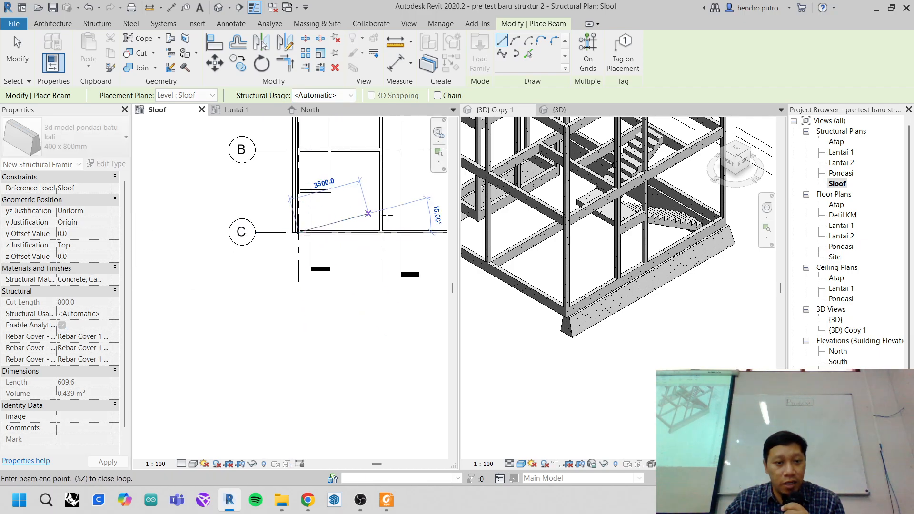
pyautogui.scroll(4, 312, 220)
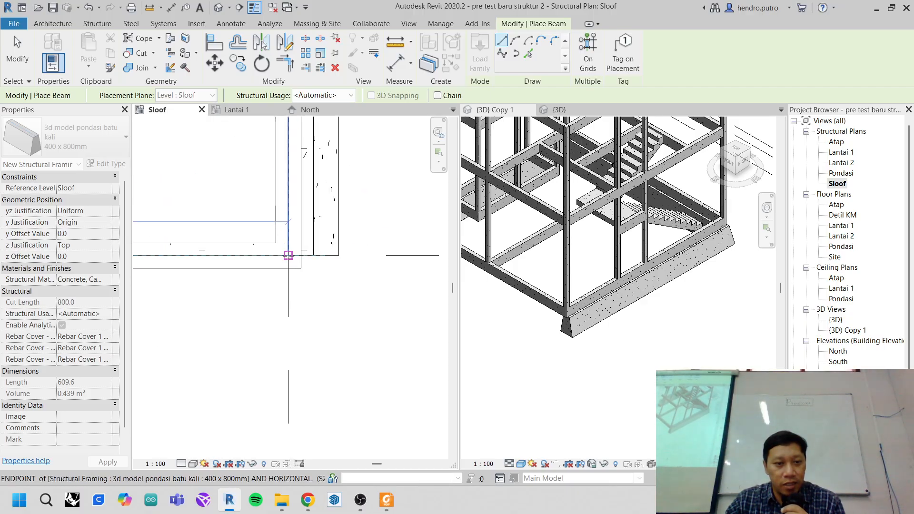
pyautogui.click(288, 255)
pyautogui.scroll(-3, 669, 268)
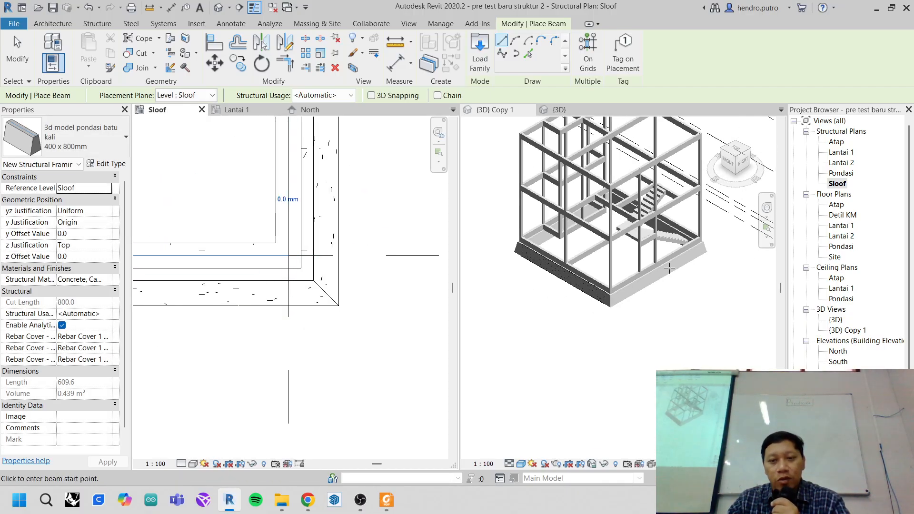
pyautogui.scroll(5, 669, 268)
pyautogui.scroll(-1, 264, 229)
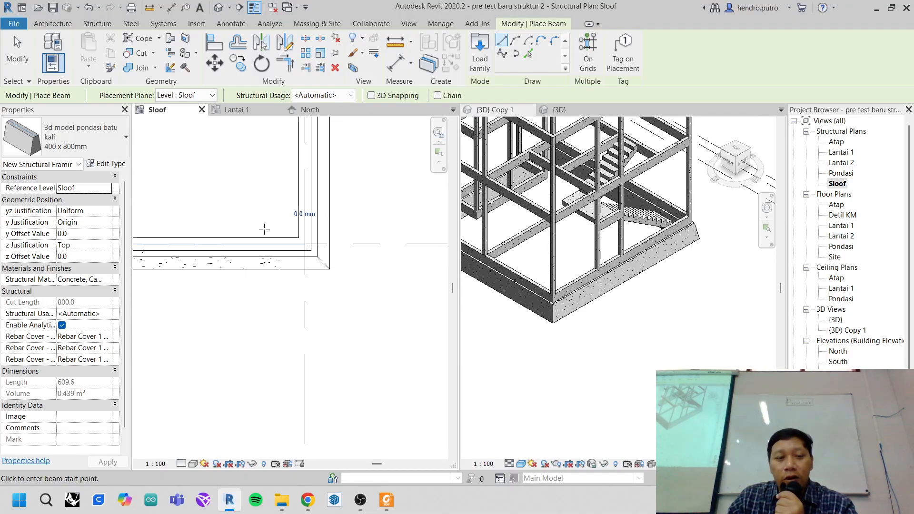
# - Place a stone foundation beam along grid 2 from grid C to grid A
pyautogui.scroll(-3, 264, 229)
pyautogui.scroll(5, 310, 226)
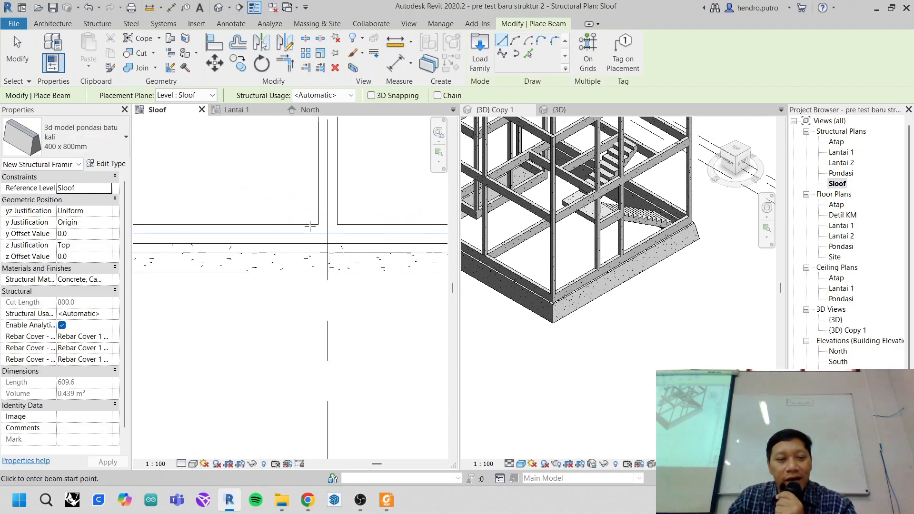
pyautogui.scroll(3, 314, 228)
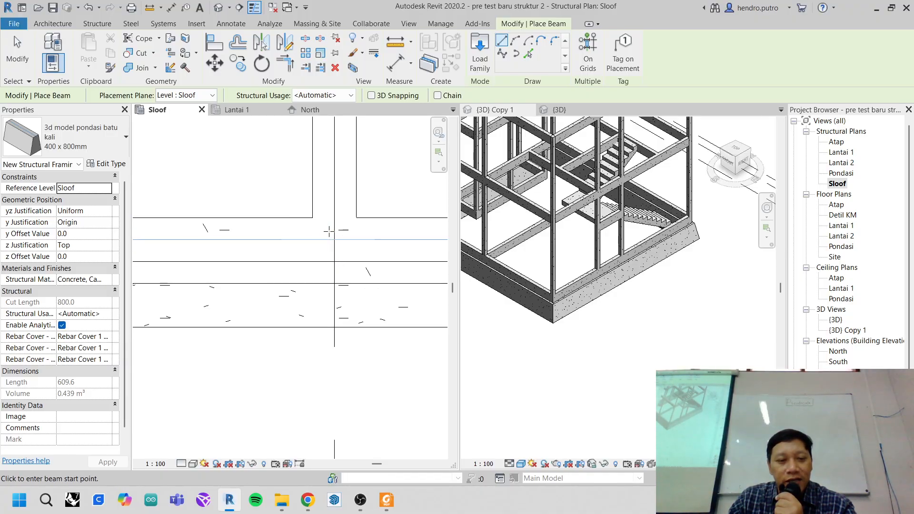
pyautogui.click(334, 238)
pyautogui.scroll(-4, 345, 209)
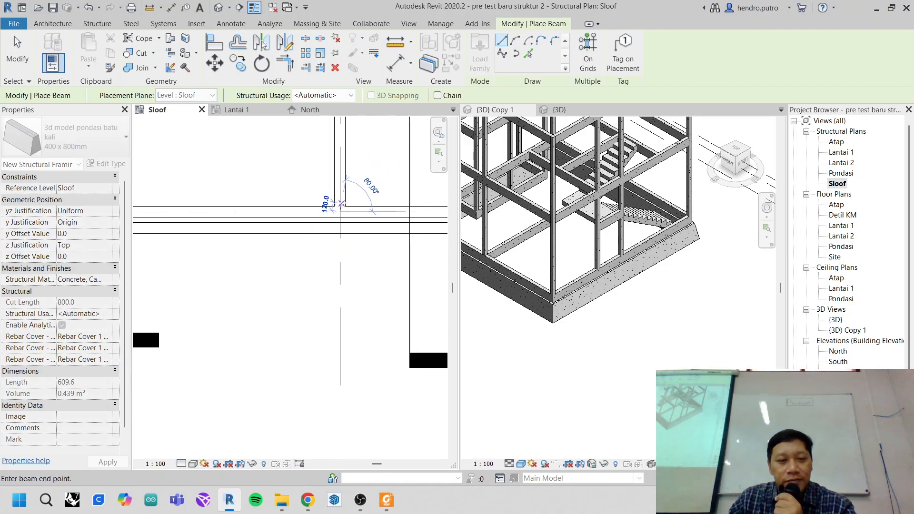
pyautogui.moveTo(352, 200); pyautogui.dragTo(338, 328, button='middle')
pyautogui.scroll(6, 350, 267)
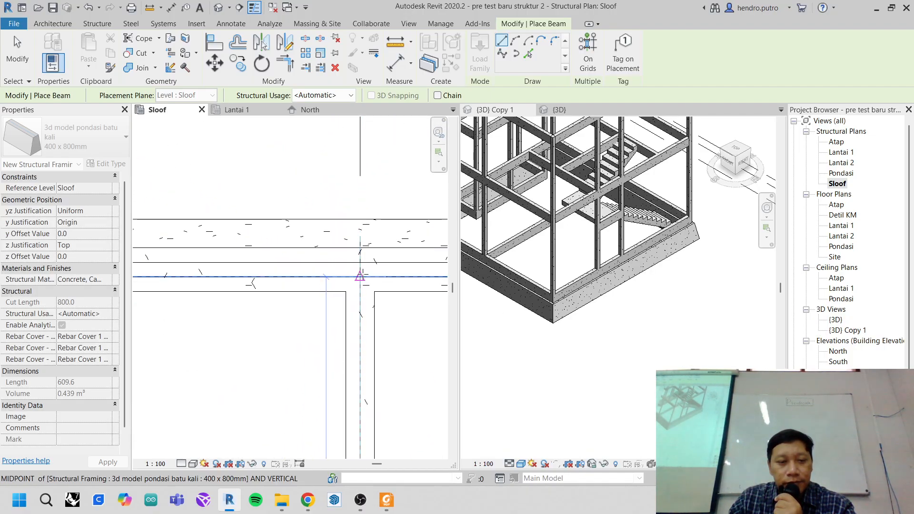
pyautogui.click(360, 276)
pyautogui.scroll(-4, 376, 304)
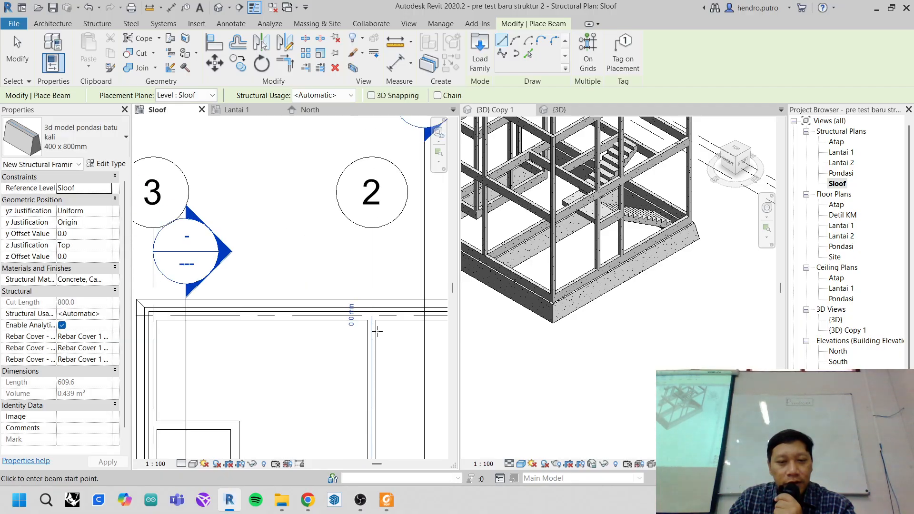
pyautogui.scroll(-1, 389, 324)
pyautogui.scroll(-5, 610, 298)
pyautogui.scroll(5, 563, 278)
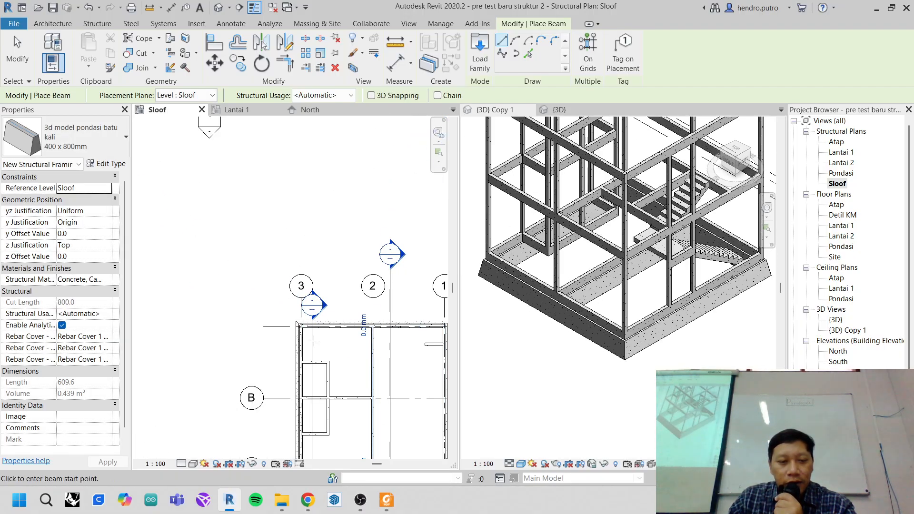
# - Open the Lantai 1 structural plan and set the reference level for the new foundation beams to Sloof
pyautogui.scroll(-4, 314, 342)
pyautogui.scroll(6, 314, 321)
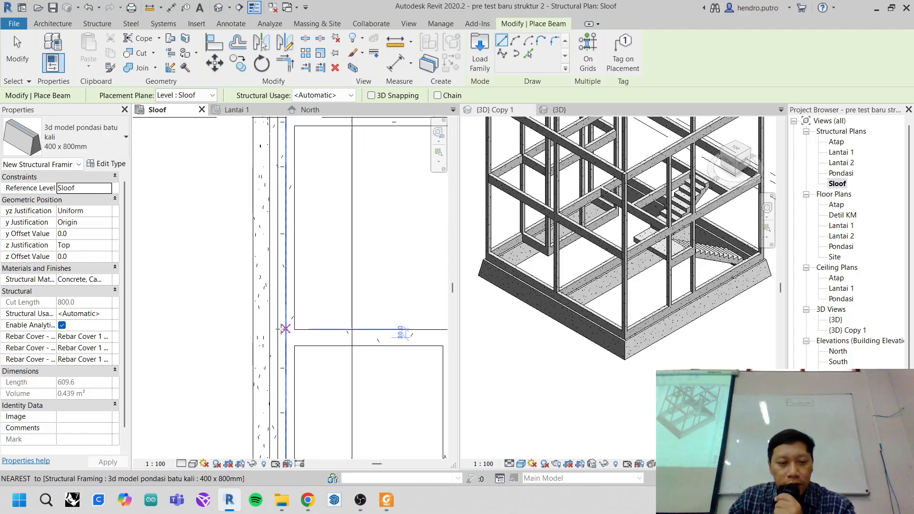
pyautogui.scroll(-4, 287, 343)
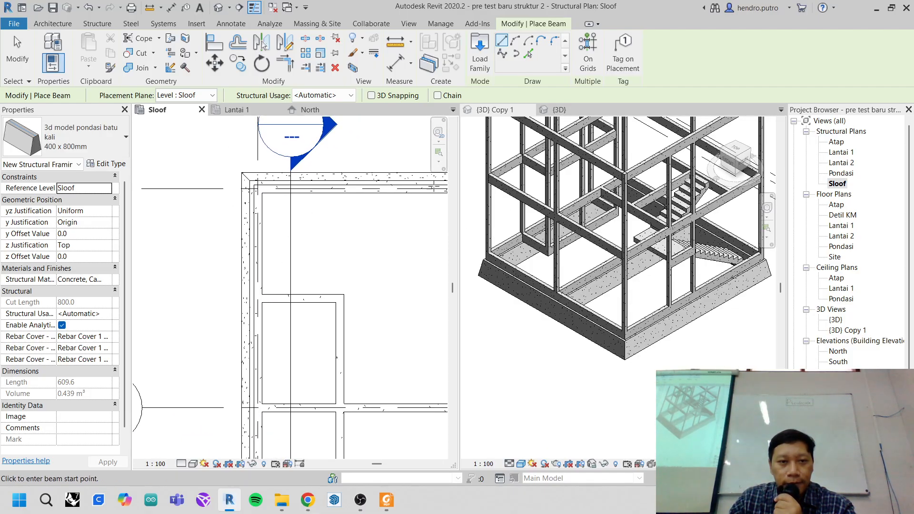
pyautogui.click(233, 109)
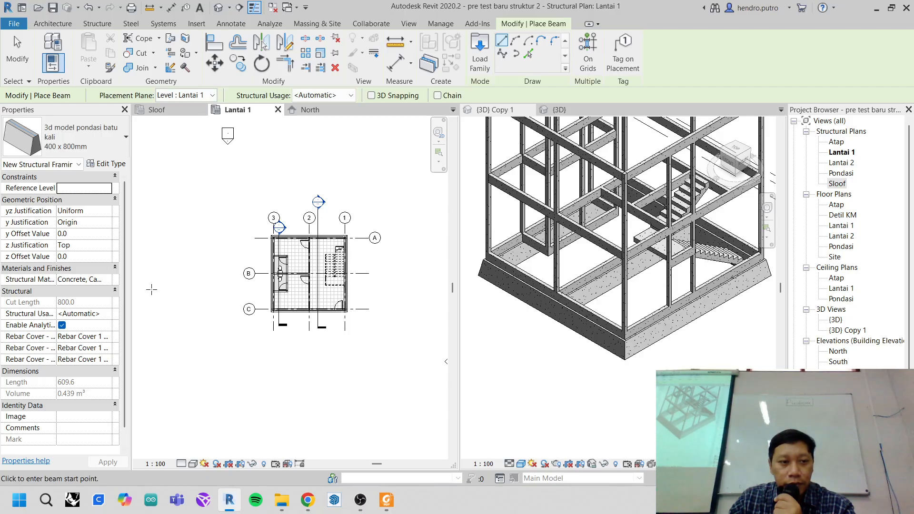
pyautogui.click(108, 189)
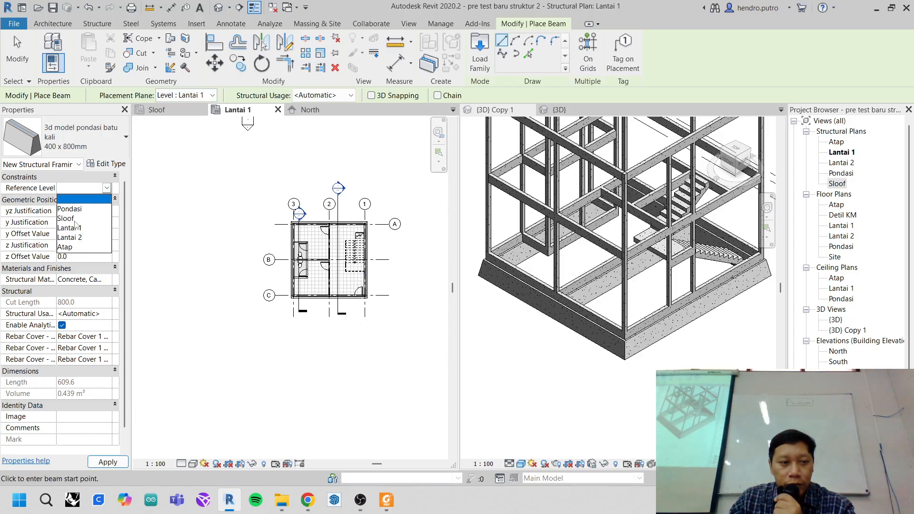
pyautogui.click(75, 220)
# - Place a 1500 mm stone foundation beam under the bathroom wall nearest grid A, from grid 3 to the bathroom's corner column
pyautogui.scroll(5, 292, 233)
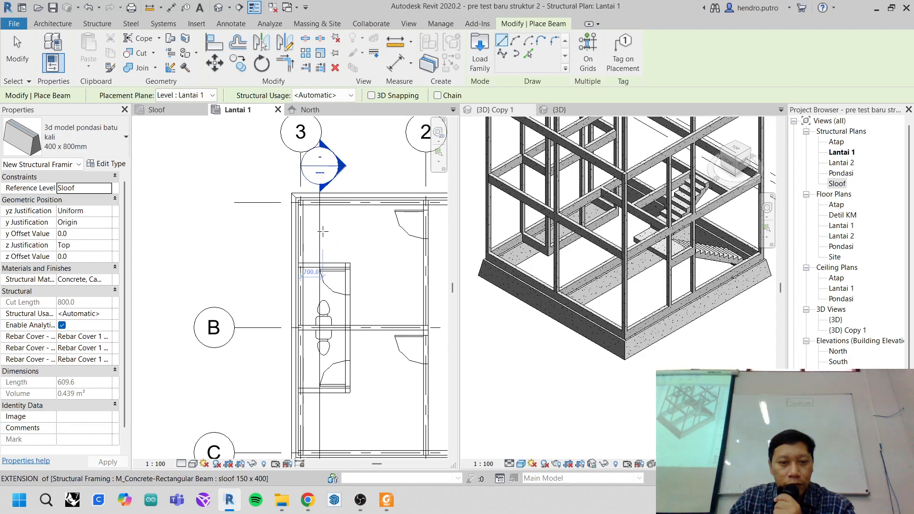
pyautogui.scroll(4, 323, 231)
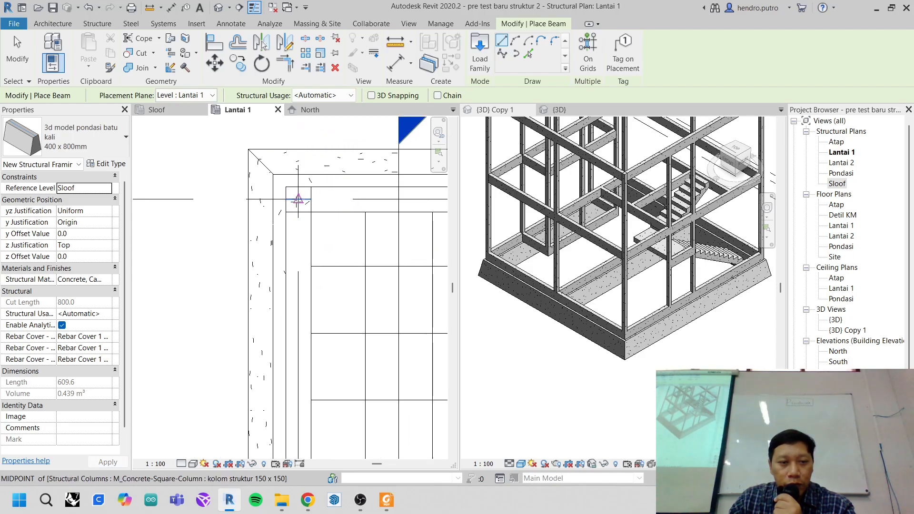
pyautogui.scroll(-5, 313, 245)
pyautogui.moveTo(347, 281); pyautogui.dragTo(327, 190, button='middle')
pyautogui.scroll(4, 267, 238)
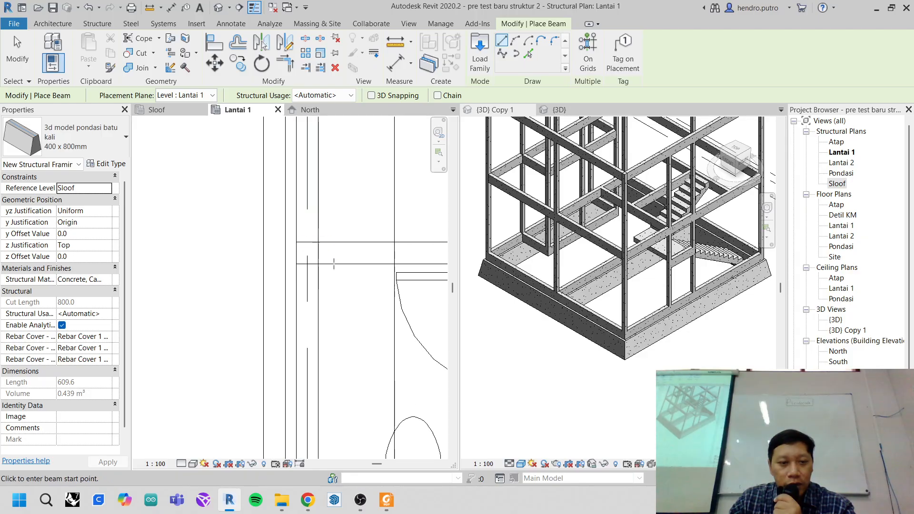
pyautogui.click(308, 253)
pyautogui.scroll(-2, 372, 214)
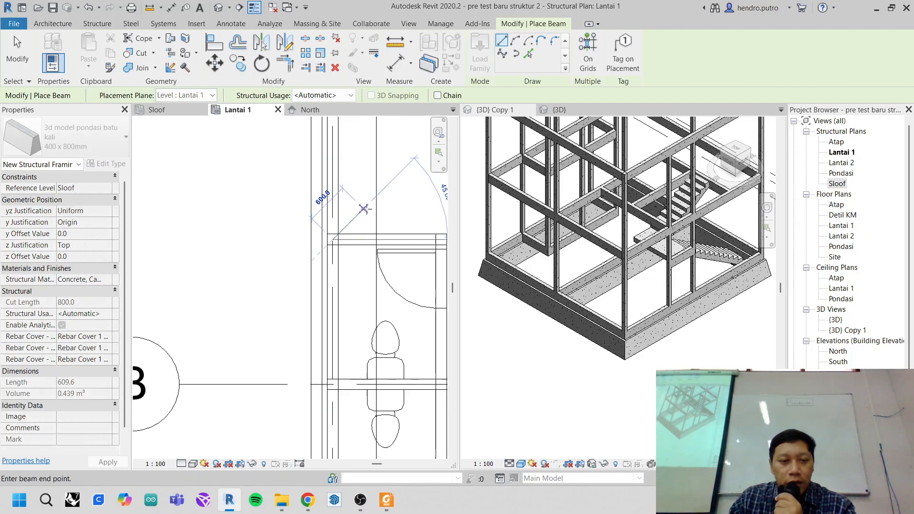
pyautogui.moveTo(364, 208); pyautogui.dragTo(246, 209, button='middle')
pyautogui.scroll(3, 382, 258)
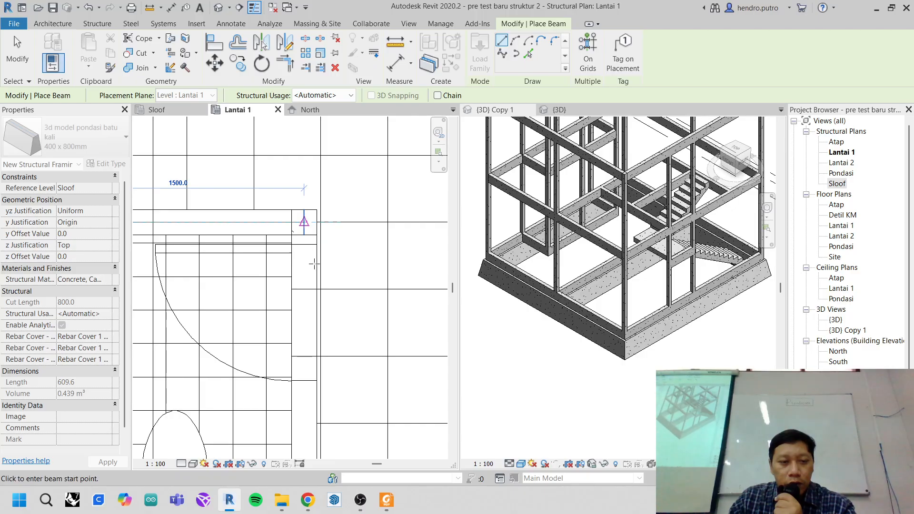
pyautogui.click(314, 263)
pyautogui.scroll(1, 314, 238)
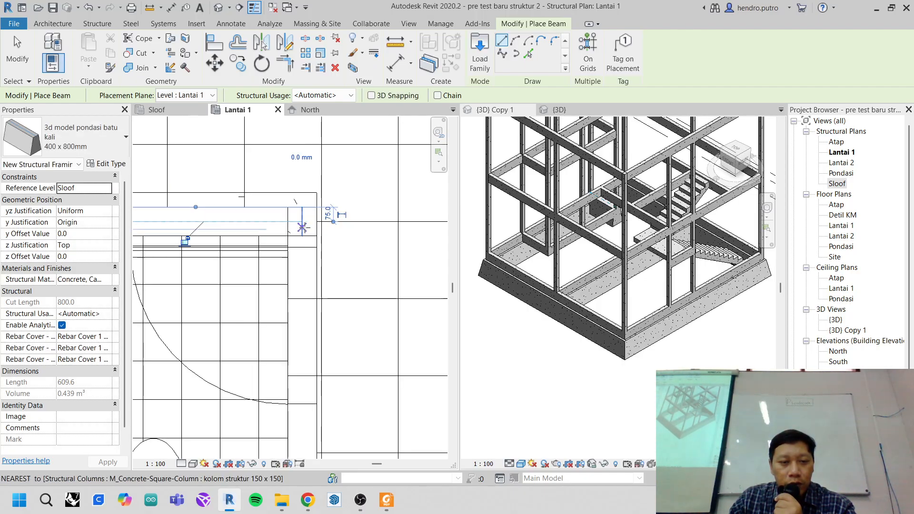
# - Place a 4000 mm stone foundation beam under the bathroom wall parallel to grid 3, between its two corner columns
pyautogui.click(302, 222)
pyautogui.scroll(-4, 314, 351)
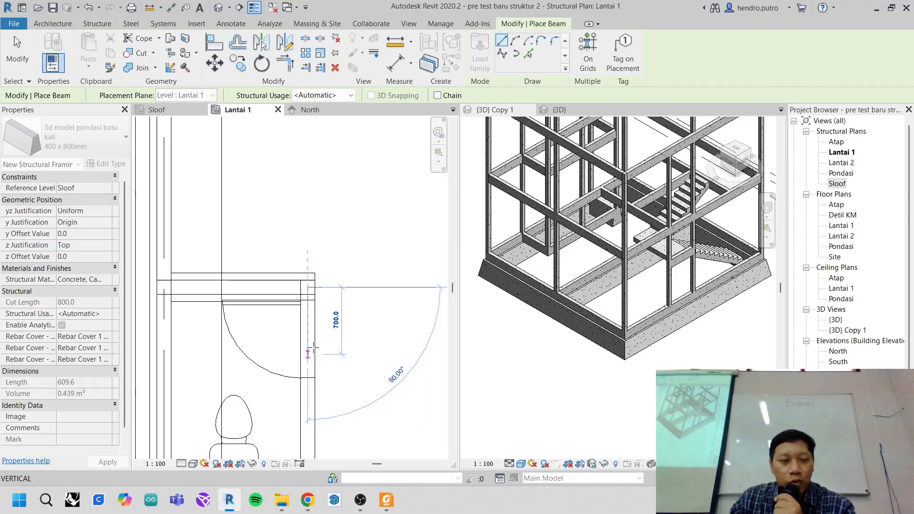
pyautogui.moveTo(314, 351); pyautogui.dragTo(340, 212, button='middle')
pyautogui.scroll(6, 338, 387)
pyautogui.moveTo(335, 411); pyautogui.dragTo(333, 320, button='middle')
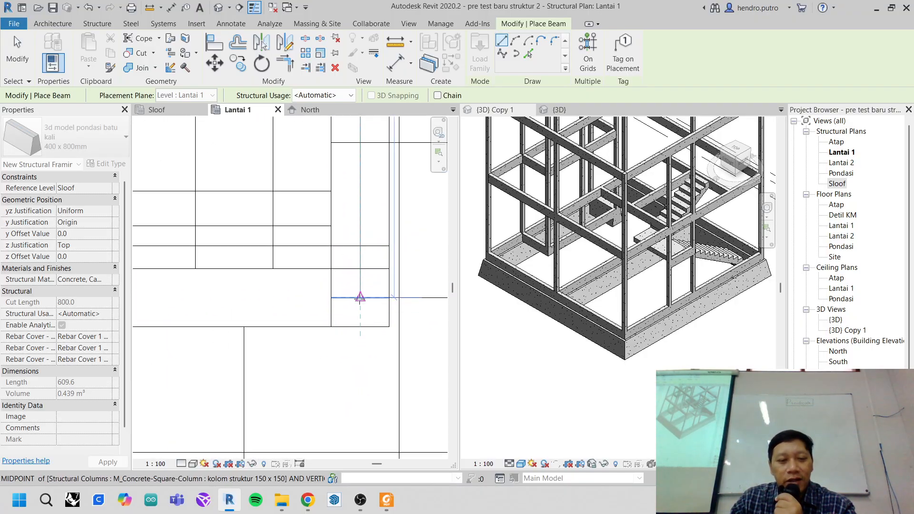
pyautogui.click(360, 297)
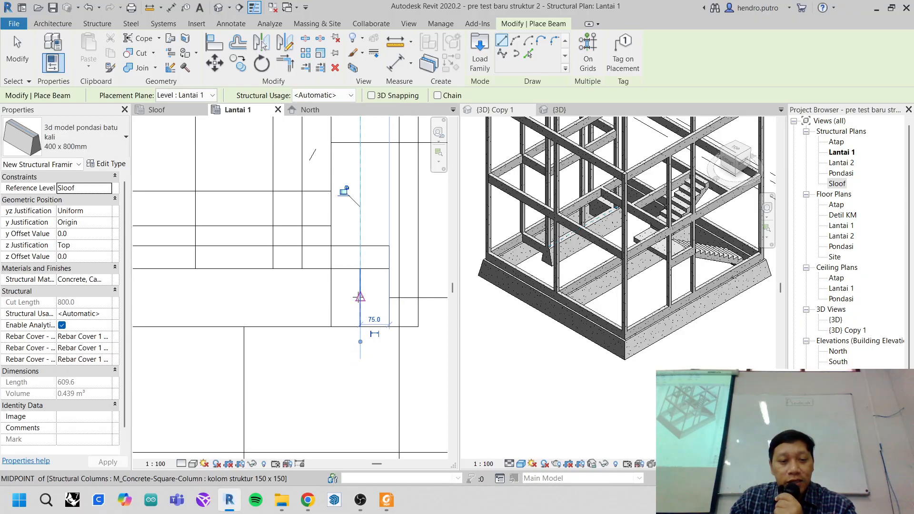
# - Place a stone foundation beam under the bathroom wall nearest grid C, from the corner column back to grid 3, and end beam placement
pyautogui.click(360, 298)
pyautogui.scroll(-3, 248, 346)
pyautogui.moveTo(193, 351); pyautogui.dragTo(328, 296, button='middle')
pyautogui.scroll(3, 180, 285)
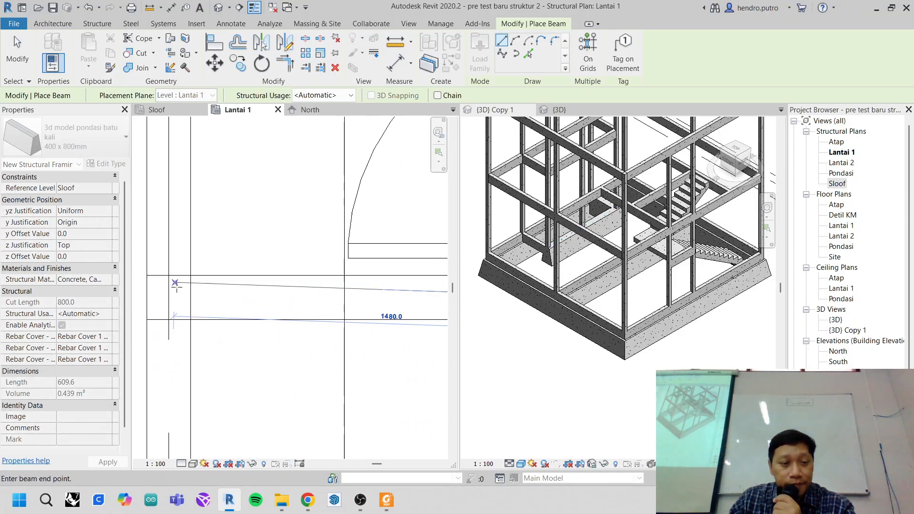
pyautogui.click(168, 297)
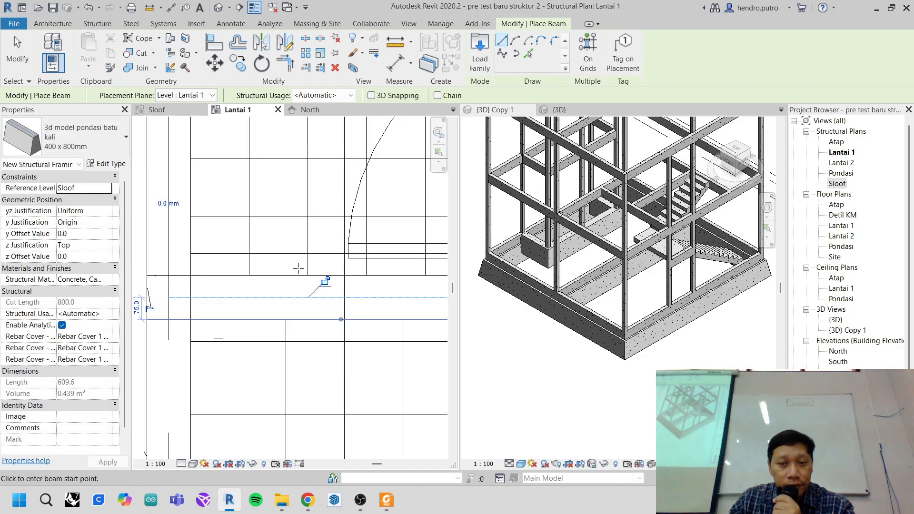
pyautogui.scroll(-2, 299, 268)
pyautogui.scroll(2, 600, 260)
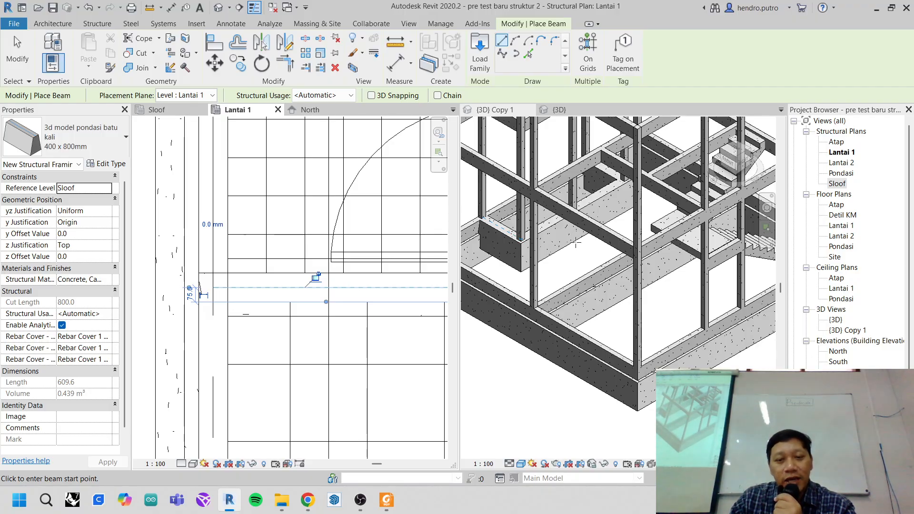
pyautogui.click(17, 57)
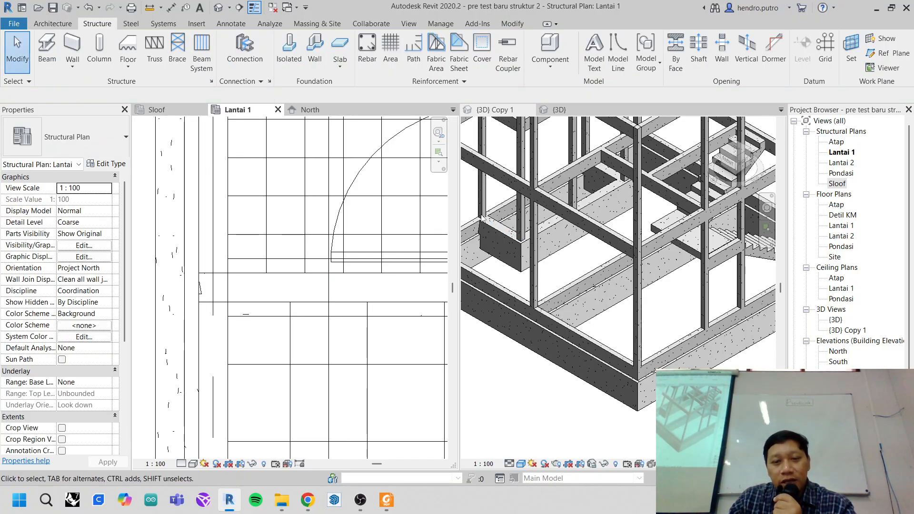
# - Check the long bathroom foundation beam's reference level in the {3D} Copy 1 view and delete that beam
pyautogui.click(595, 244)
pyautogui.scroll(3, 595, 243)
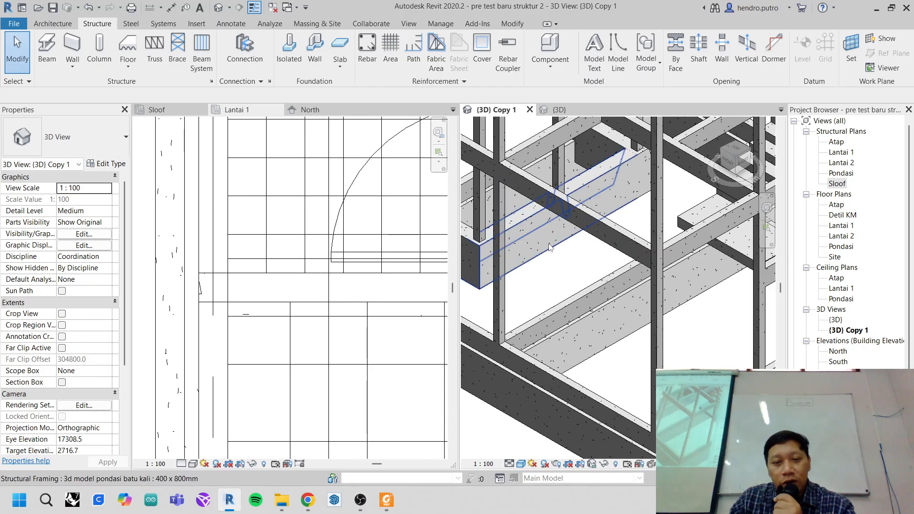
pyautogui.click(572, 200)
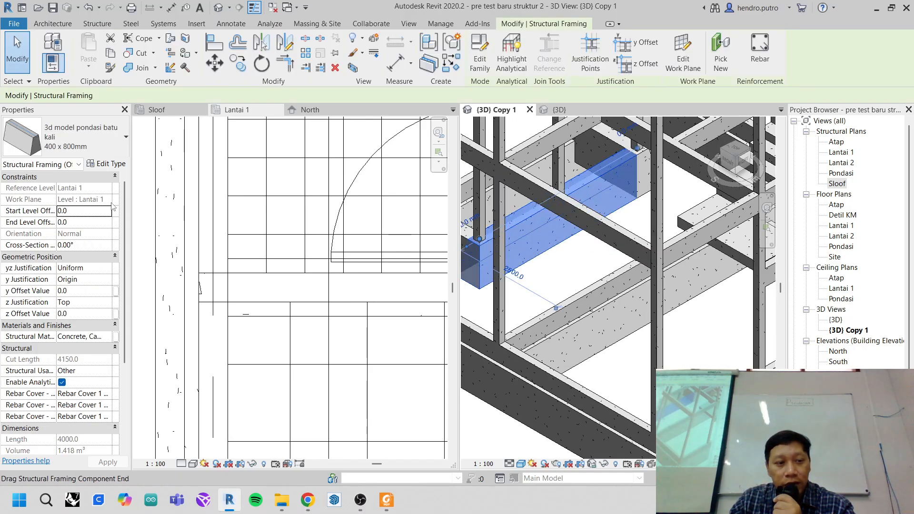
pyautogui.scroll(-3, 603, 300)
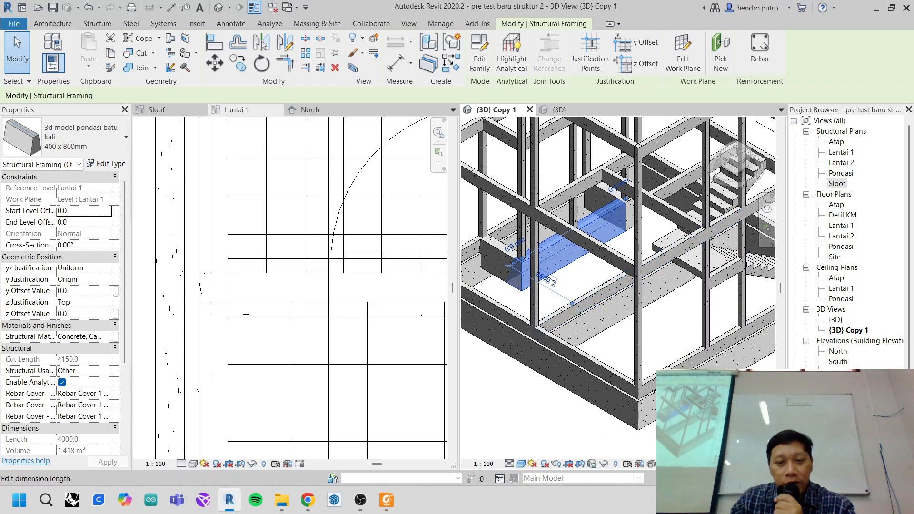
pyautogui.press('Escape')
# - Delete the two 1500 mm bathroom foundation beams in the 3D view
pyautogui.scroll(3, 506, 286)
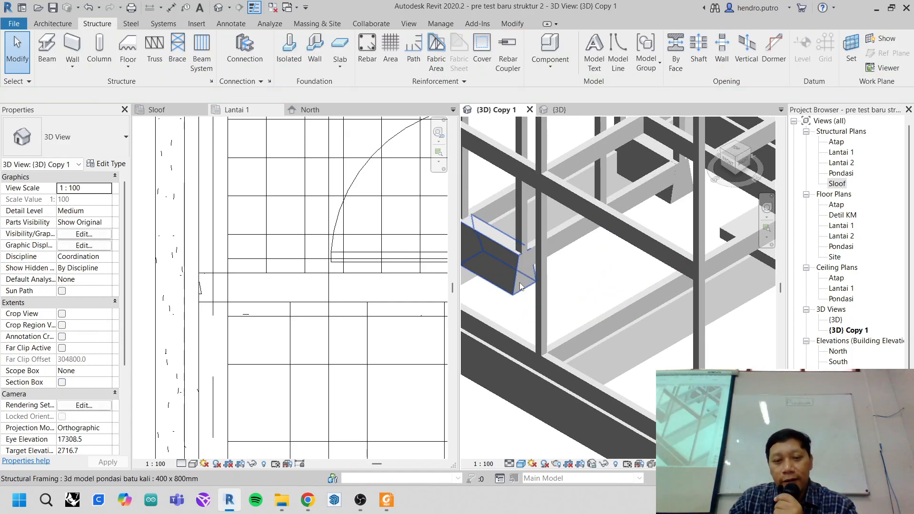
pyautogui.click(512, 292)
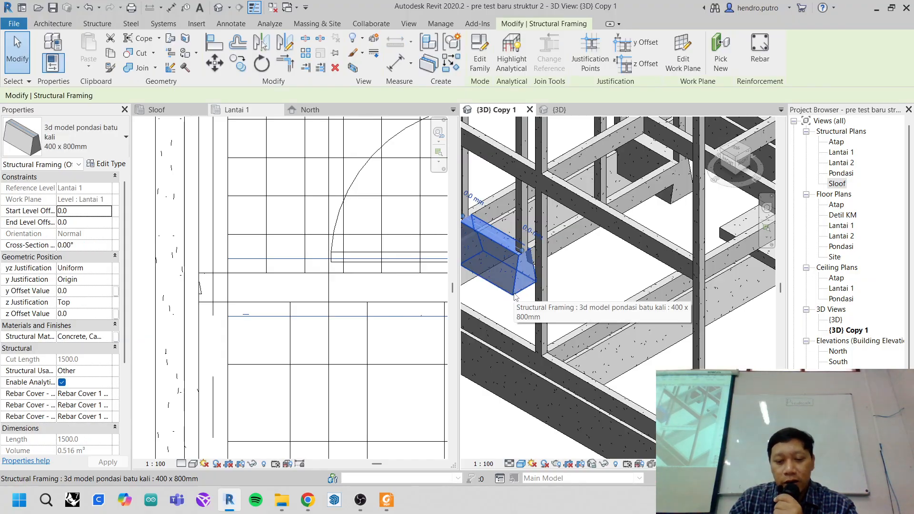
pyautogui.press('Escape')
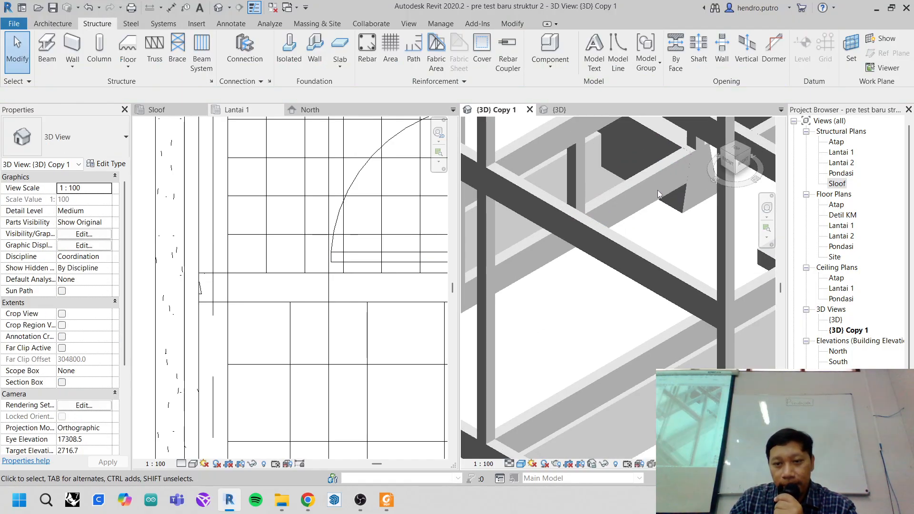
pyautogui.scroll(3, 683, 209)
pyautogui.click(685, 209)
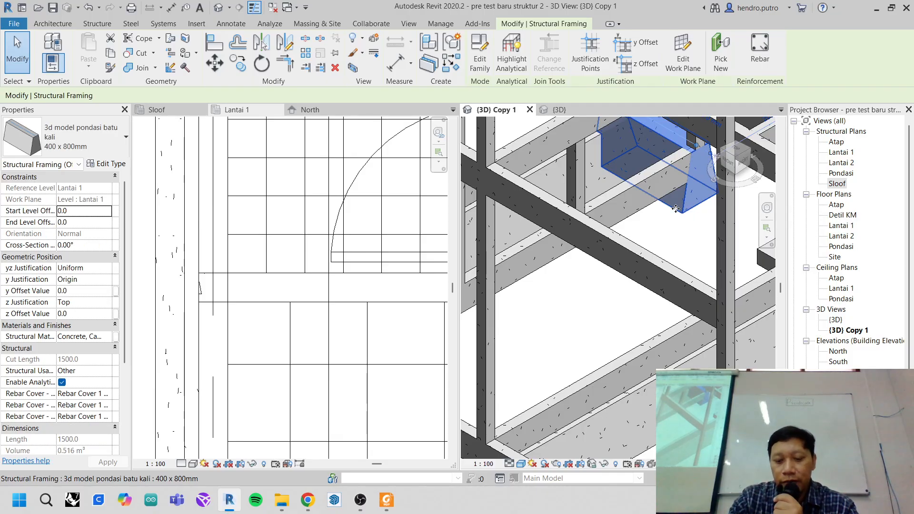
pyautogui.press('Delete')
pyautogui.scroll(-3, 659, 219)
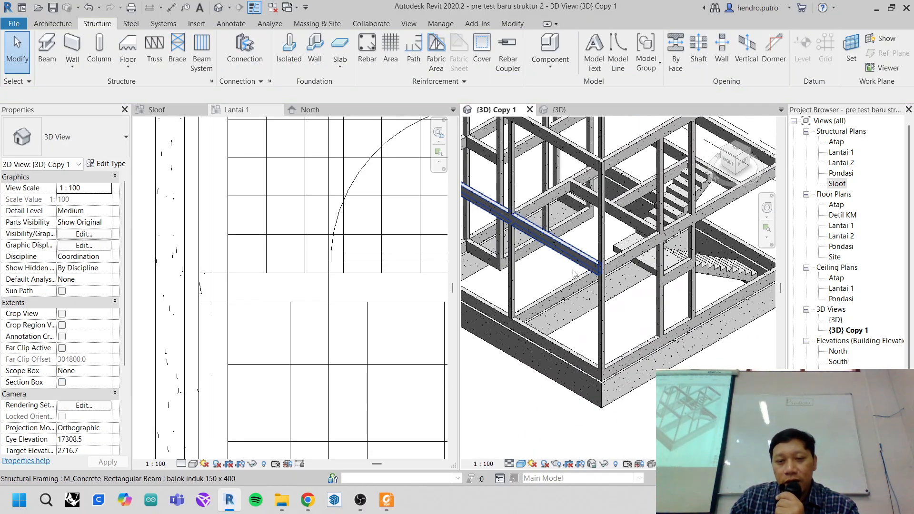
# - Create a new structural material for the 8000 mm stone foundation beam along the building's lower edge in the 3D view
pyautogui.scroll(5, 619, 303)
pyautogui.click(619, 303)
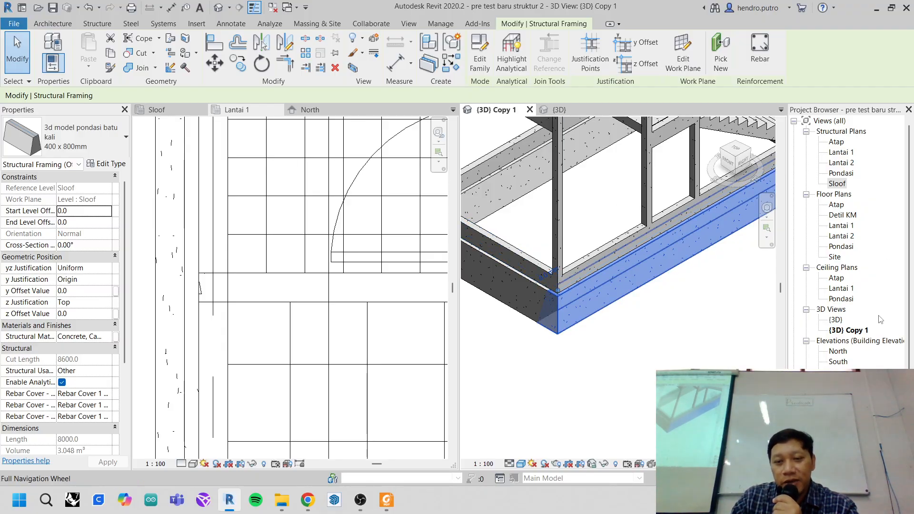
pyautogui.press('Escape')
pyautogui.press('z')
pyautogui.press('f')
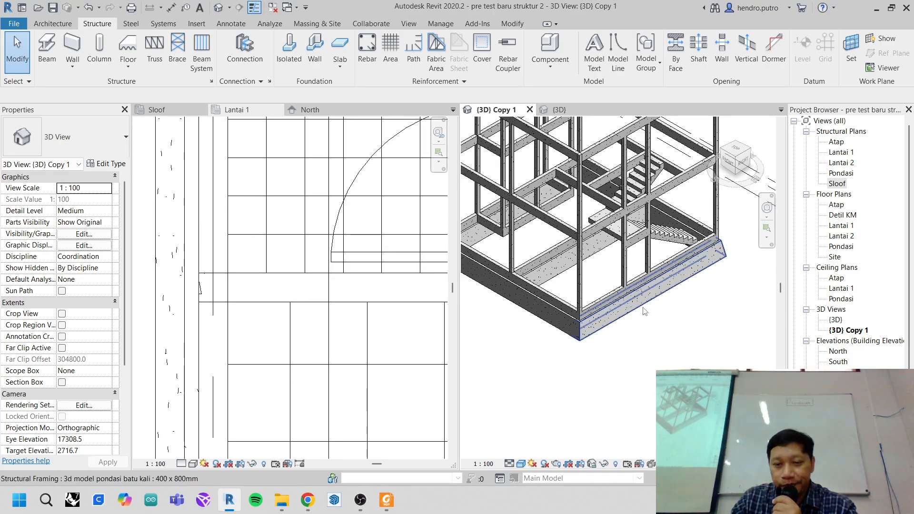
pyautogui.click(619, 309)
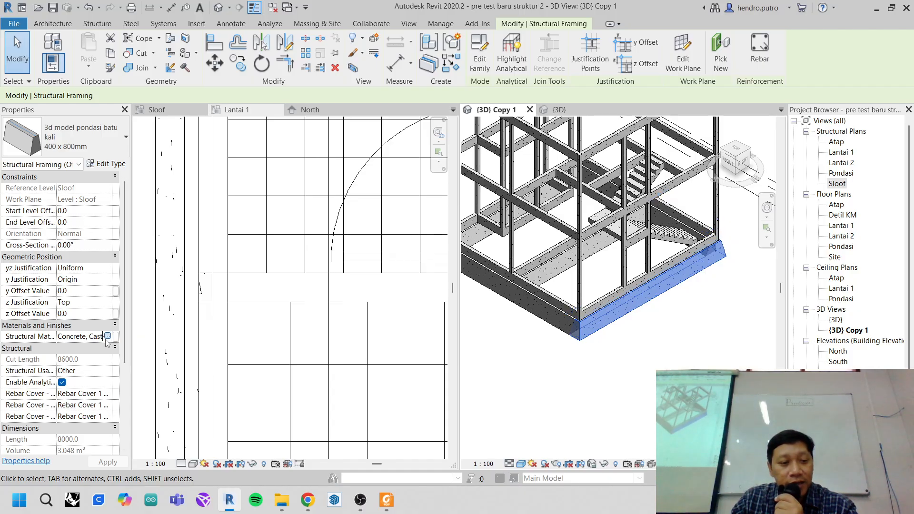
pyautogui.click(107, 336)
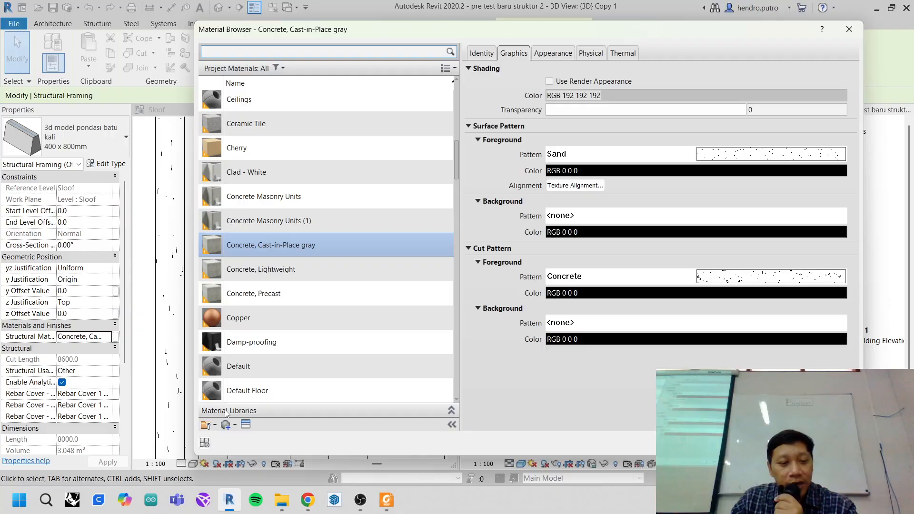
pyautogui.click(228, 425)
pyautogui.click(245, 438)
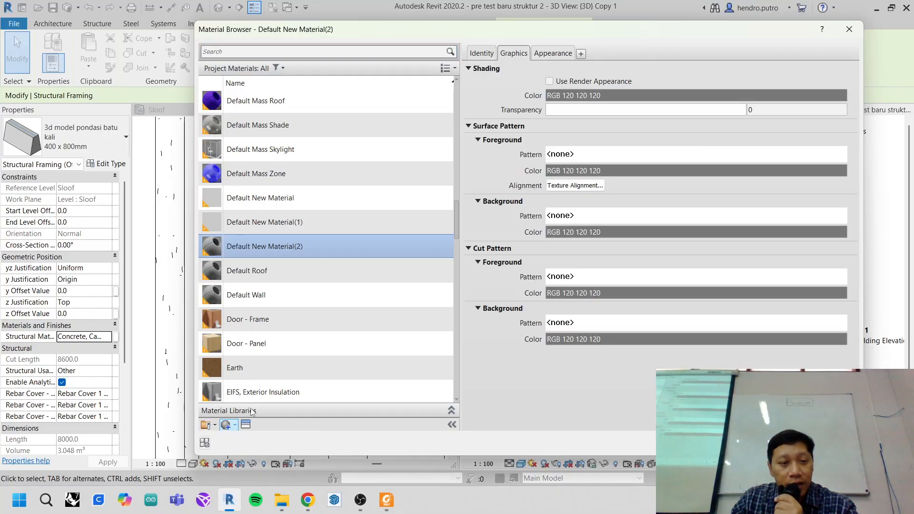
# - Rename the new material as batu kali
pyautogui.rightClick(252, 243)
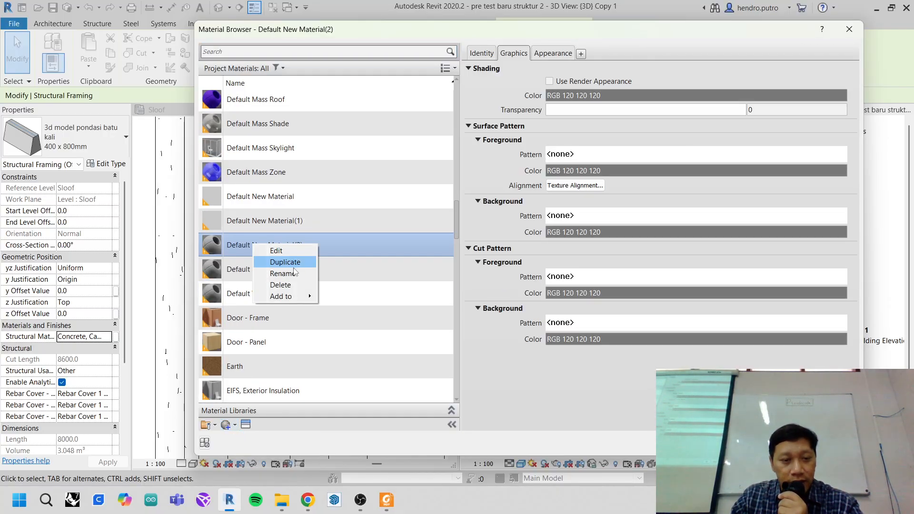
pyautogui.click(288, 270)
pyautogui.write('ba')
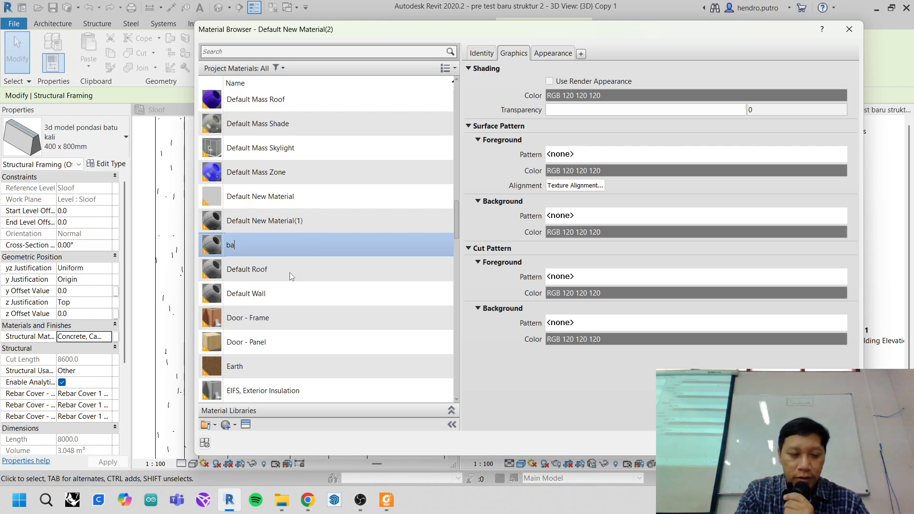
pyautogui.write('tu kali')
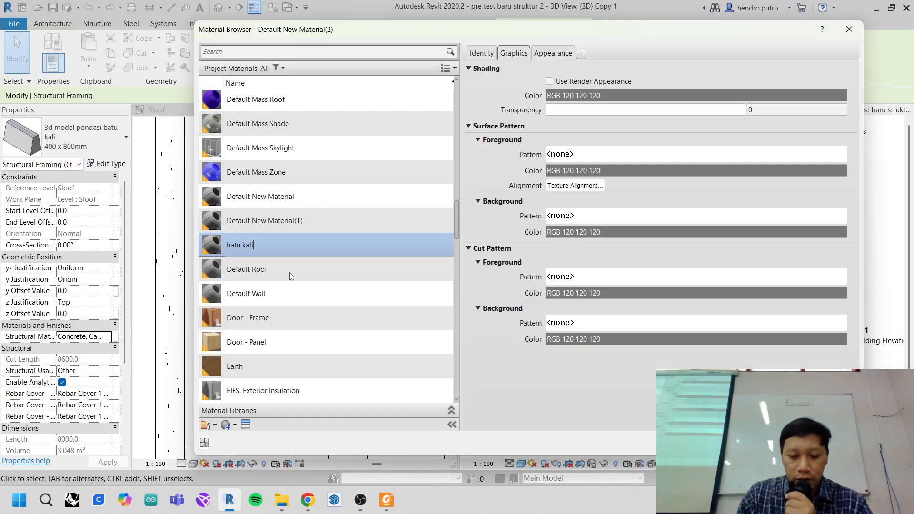
pyautogui.press('Return')
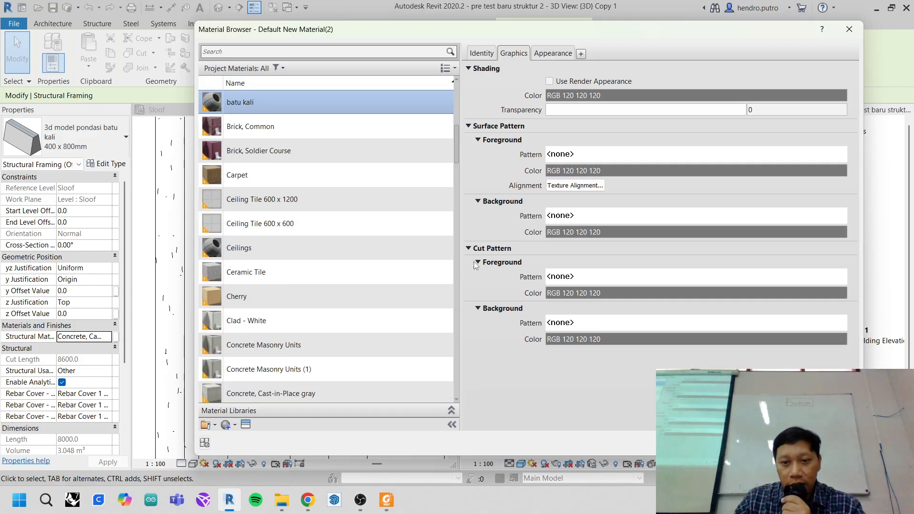
# - Start a new custom drafting fill pattern for the batu kali material's cut foreground
pyautogui.click(668, 275)
pyautogui.scroll(-6, 547, 288)
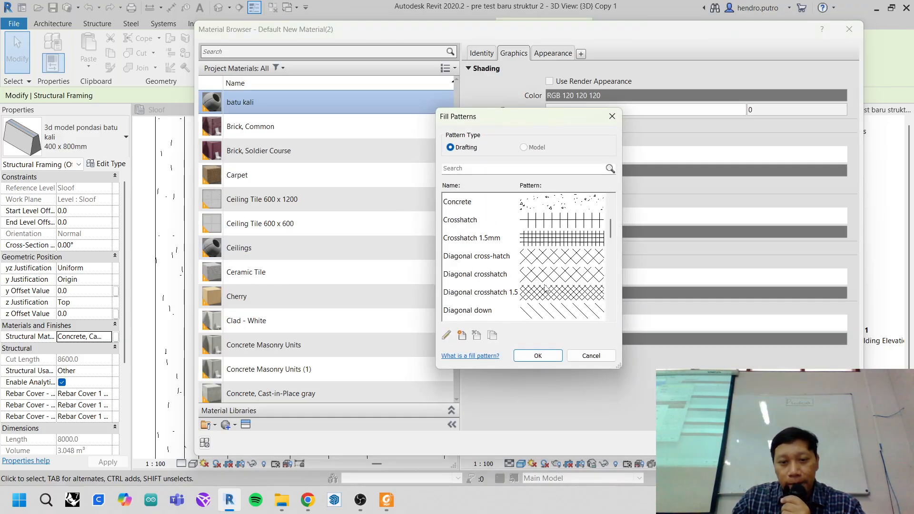
pyautogui.scroll(-3, 536, 280)
pyautogui.scroll(3, 538, 284)
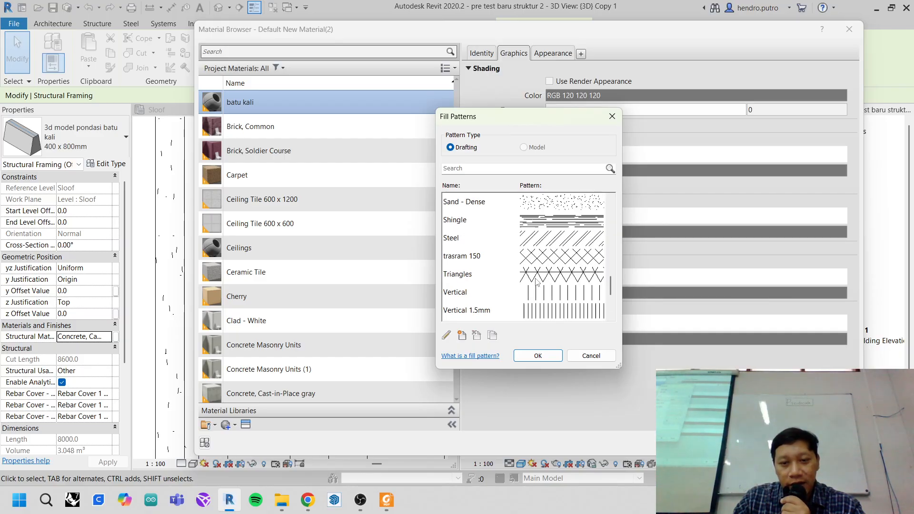
pyautogui.click(460, 338)
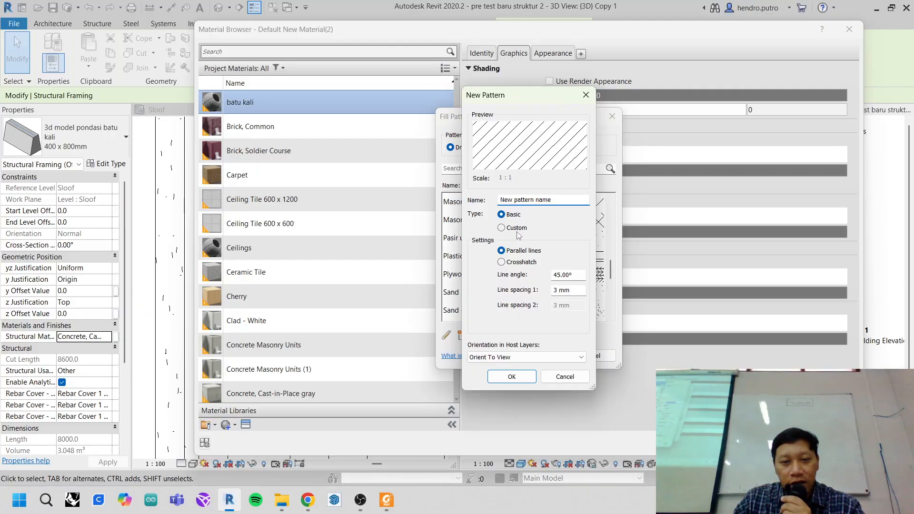
pyautogui.click(502, 228)
# - Load RIVERROCK_REVIT.PAT from the Revit subfolder of the riverrock folder as the custom pattern's source
pyautogui.click(567, 268)
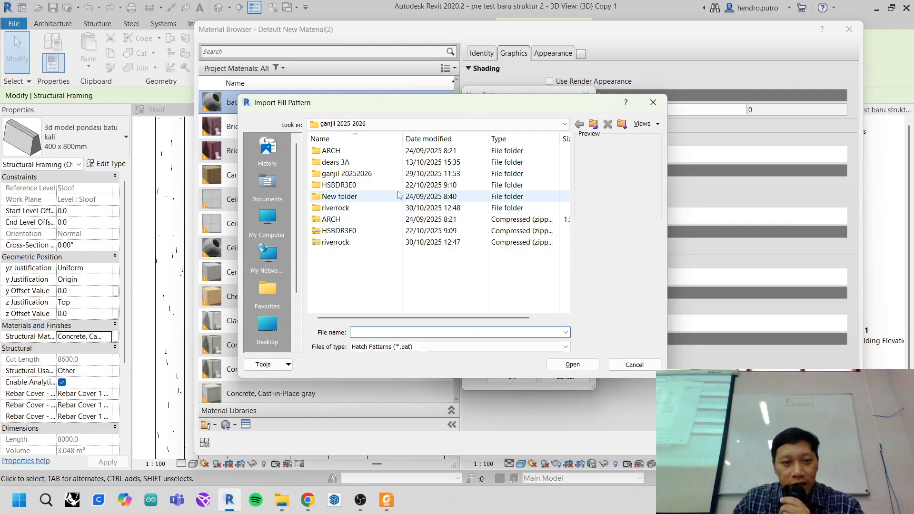
pyautogui.doubleClick(336, 207)
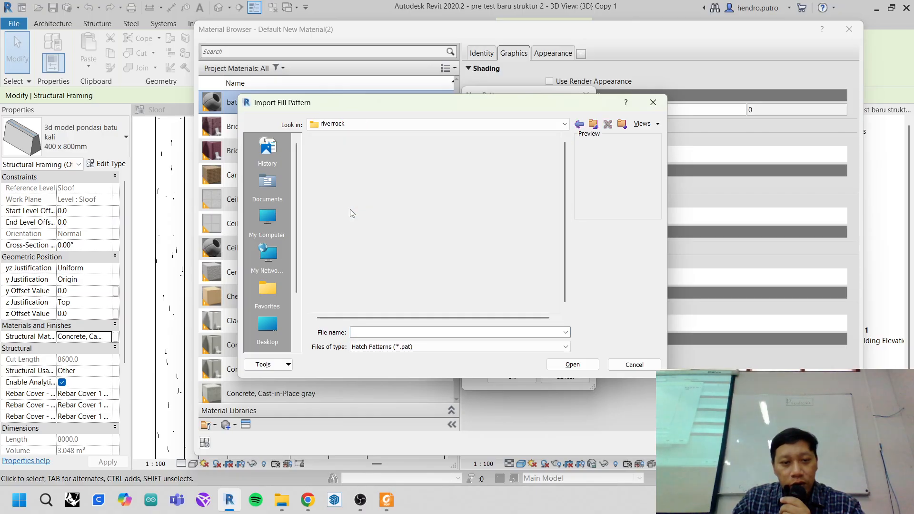
pyautogui.click(366, 152)
pyautogui.doubleClick(366, 152)
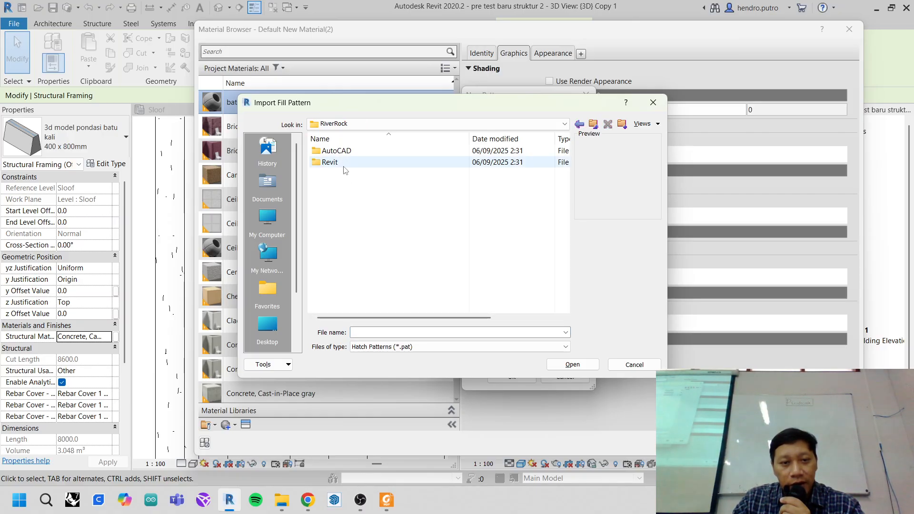
pyautogui.doubleClick(351, 162)
pyautogui.click(351, 164)
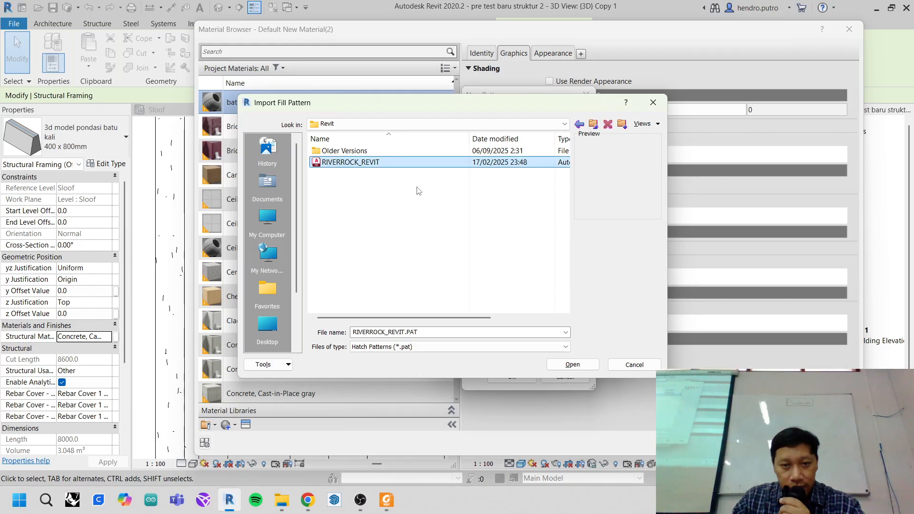
pyautogui.click(567, 370)
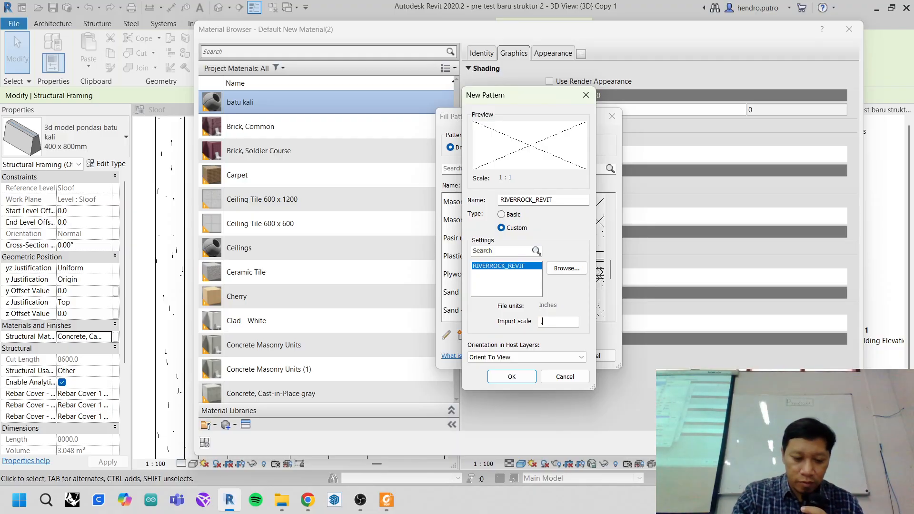
# - Set the pattern's import scale to .01 and assign RIVERROCK_REVIT as the cut foreground pattern
pyautogui.write('.01')
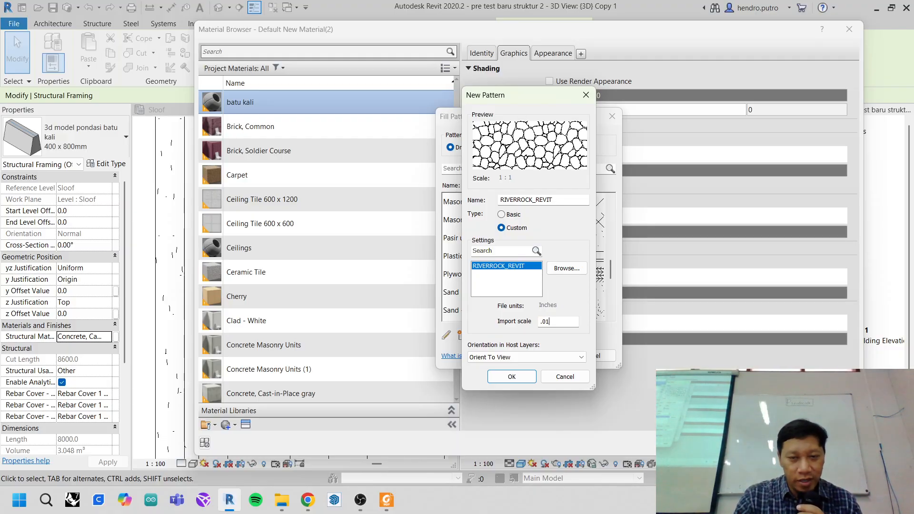
pyautogui.click(511, 377)
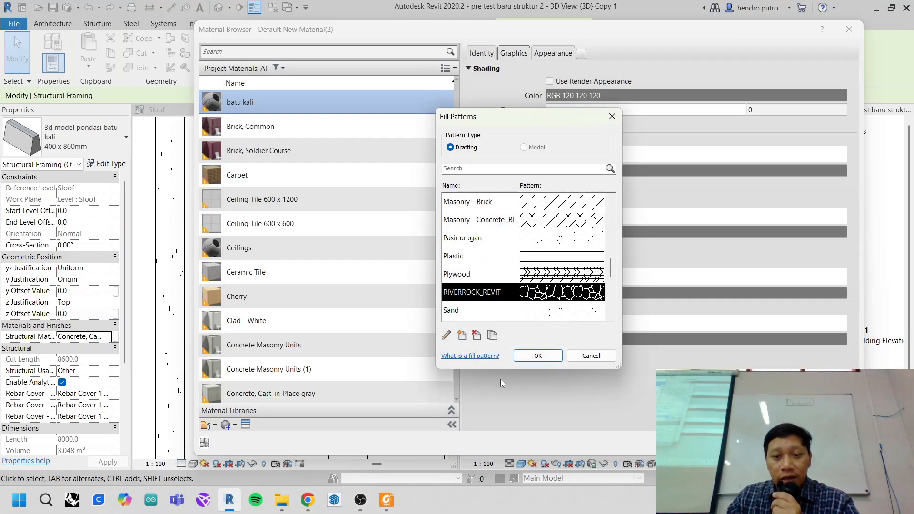
pyautogui.click(530, 358)
# - Assign the RIVERROCK_REVIT pattern to the batu kali material's surface foreground
pyautogui.click(715, 157)
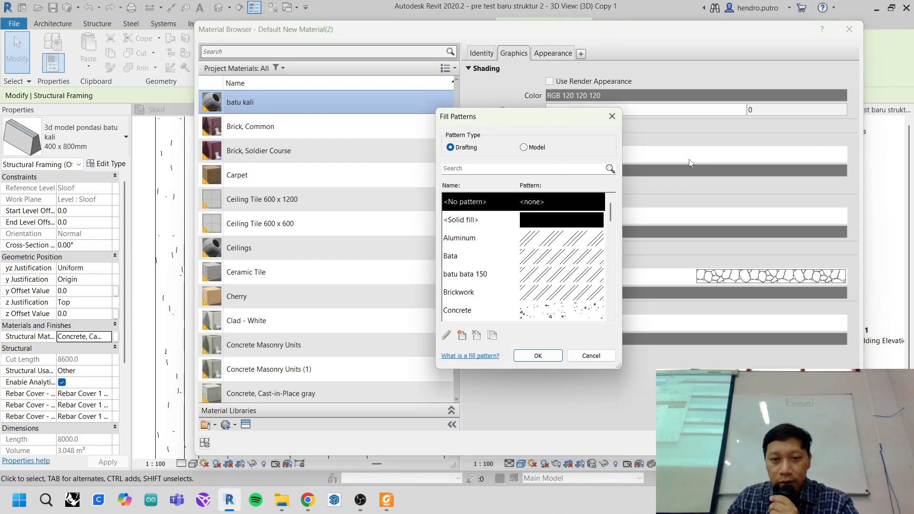
pyautogui.scroll(-8, 574, 281)
pyautogui.click(563, 292)
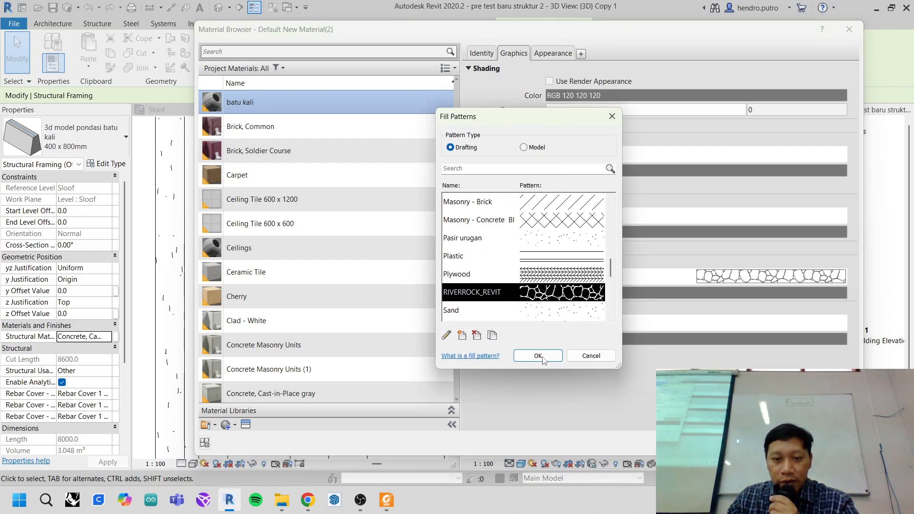
pyautogui.click(538, 356)
# - Set the batu kali shading color to white, RGB 255 255 255, and apply the material to the foundation beam
pyautogui.click(667, 95)
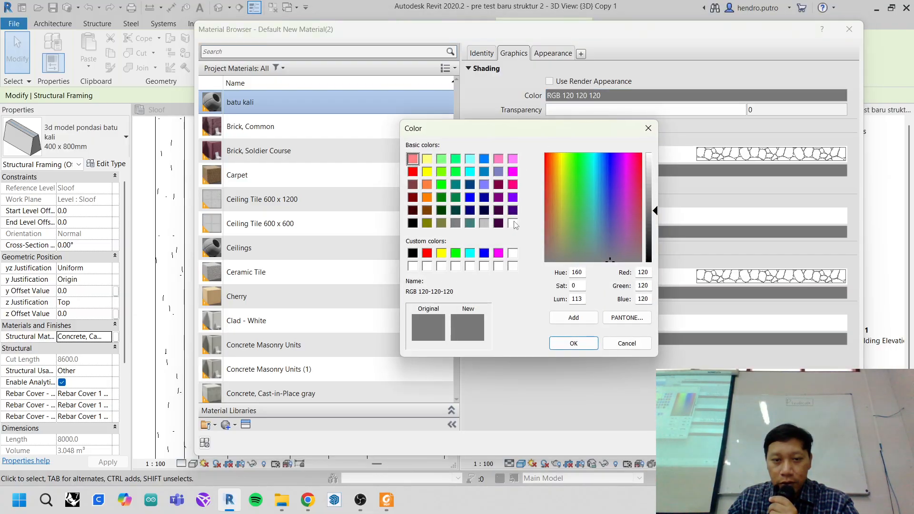
pyautogui.click(512, 223)
pyautogui.click(574, 344)
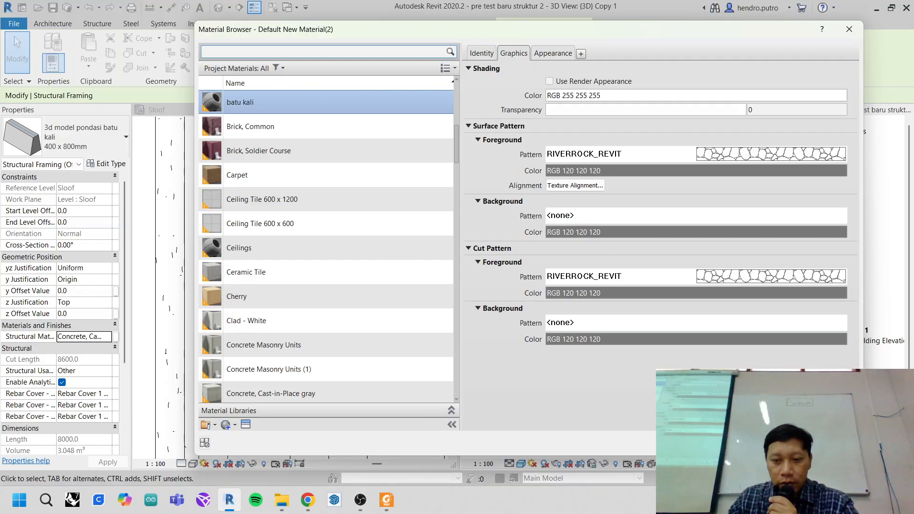
pyautogui.click(736, 443)
pyautogui.click(650, 346)
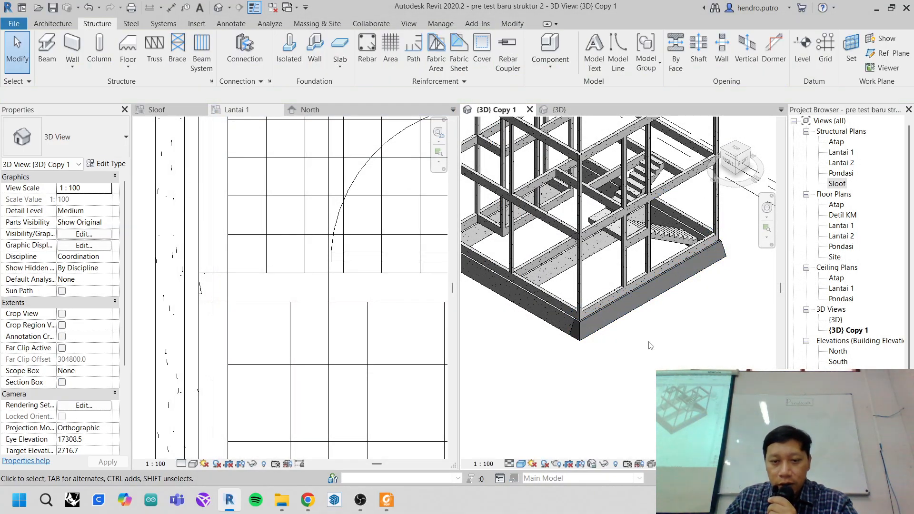
# - Examine the batu kali beam's surface in the 3D view and the foundation cut at grid A in section potongan AA
pyautogui.scroll(5, 651, 346)
pyautogui.click(582, 269)
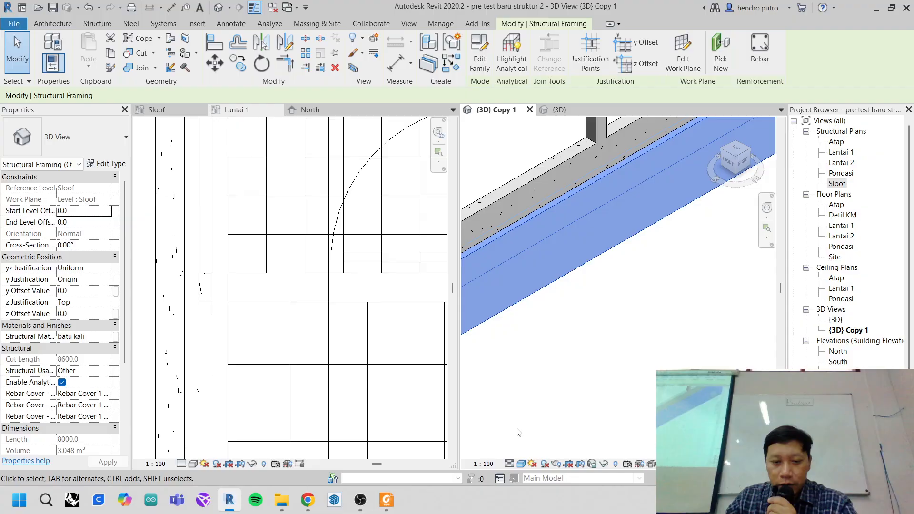
pyautogui.scroll(-4, 542, 338)
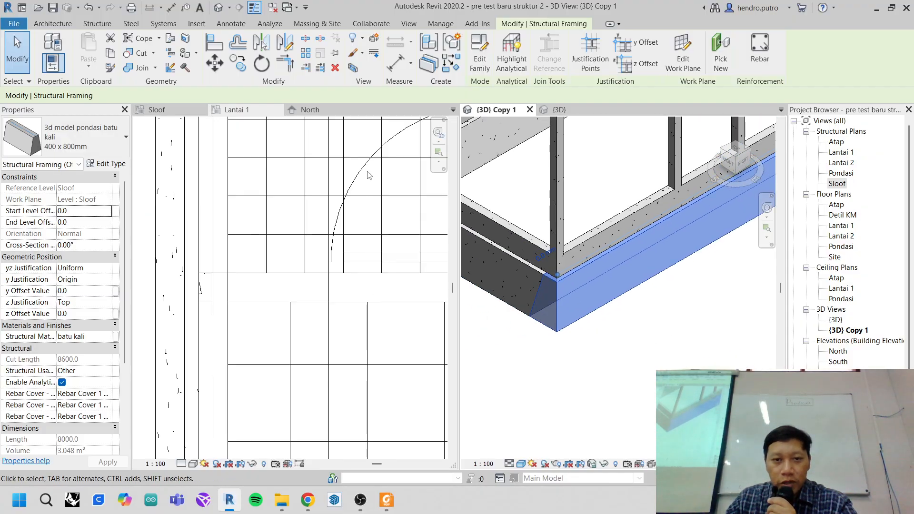
pyautogui.scroll(-1, 847, 360)
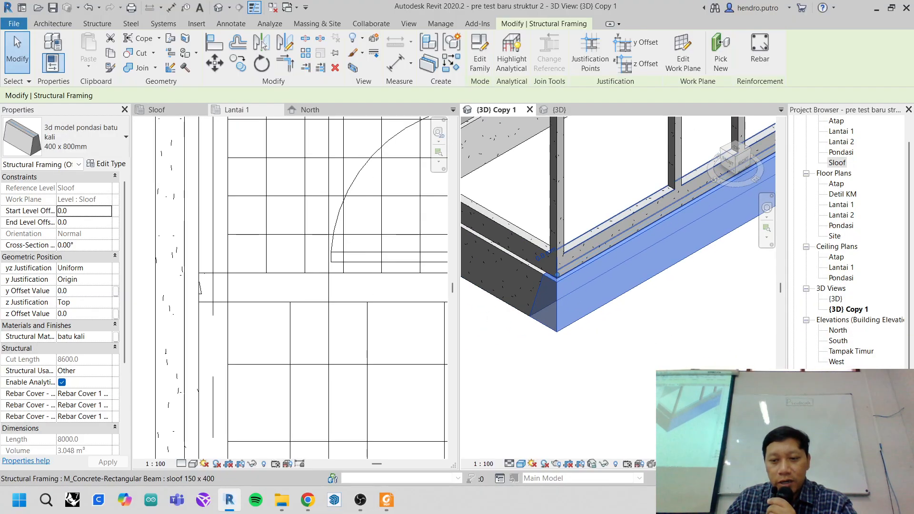
pyautogui.click(15, 36)
pyautogui.press('z')
pyautogui.press('f')
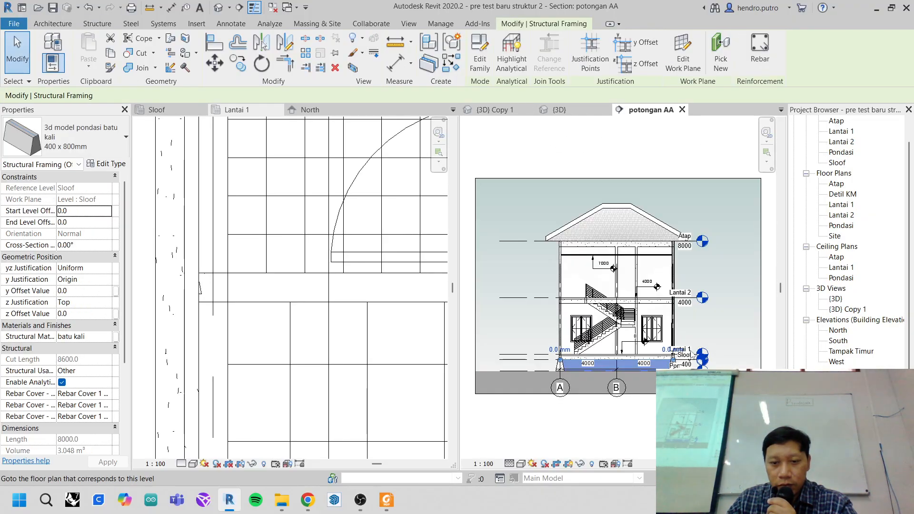
pyautogui.scroll(2, 529, 395)
pyautogui.scroll(6, 529, 395)
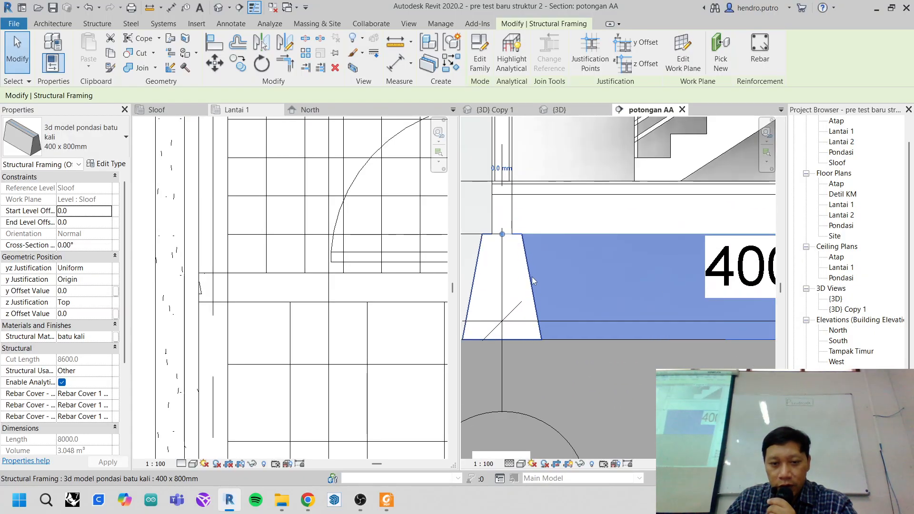
pyautogui.moveTo(533, 300); pyautogui.dragTo(562, 281, button='middle')
pyautogui.press('Escape')
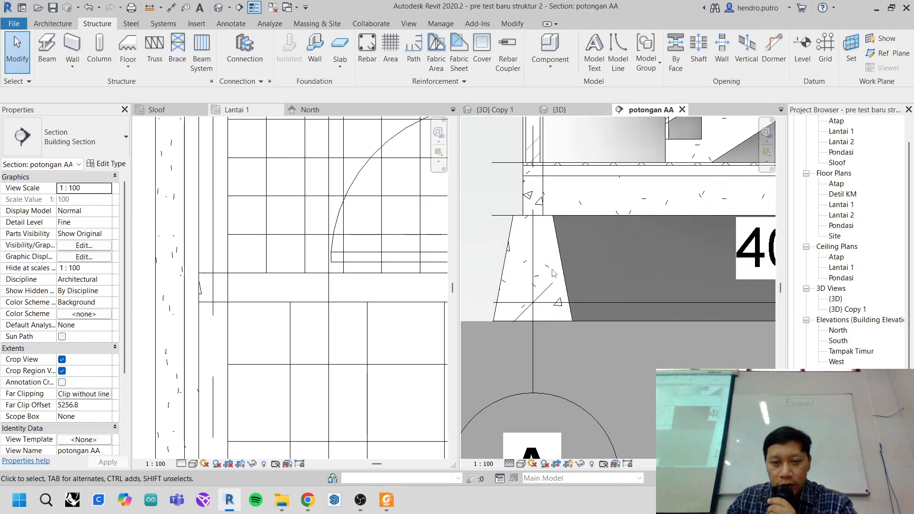
# - Assign the batu kali material to the trapezoidal foundation beam cut at grid A in section potongan AA
pyautogui.click(560, 272)
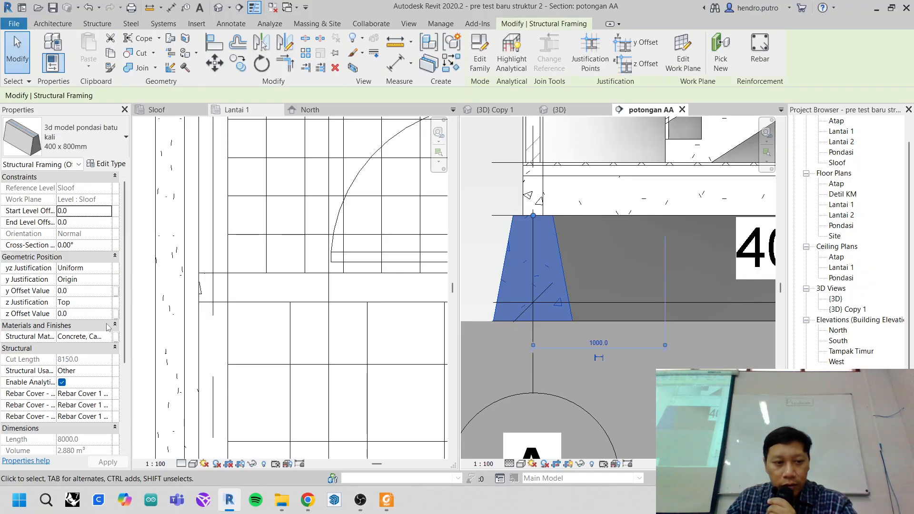
pyautogui.click(95, 337)
pyautogui.click(109, 337)
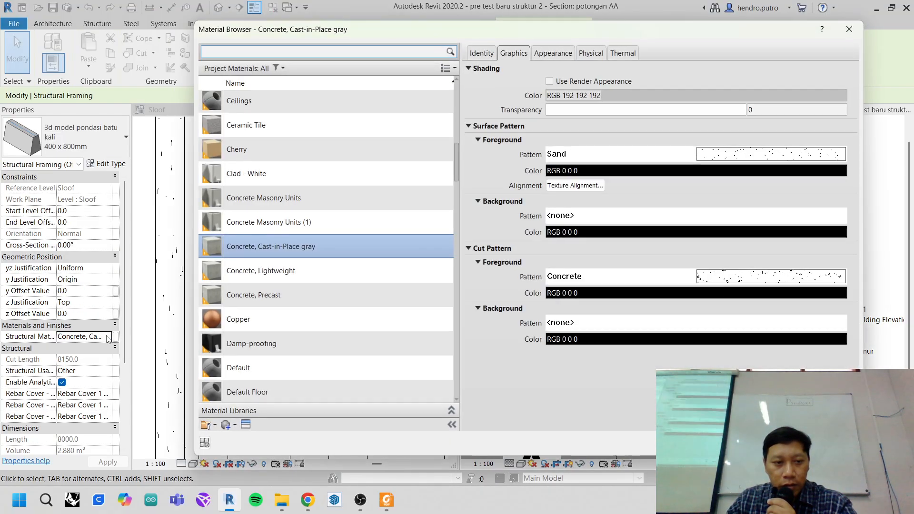
pyautogui.scroll(7, 311, 207)
pyautogui.scroll(-4, 309, 238)
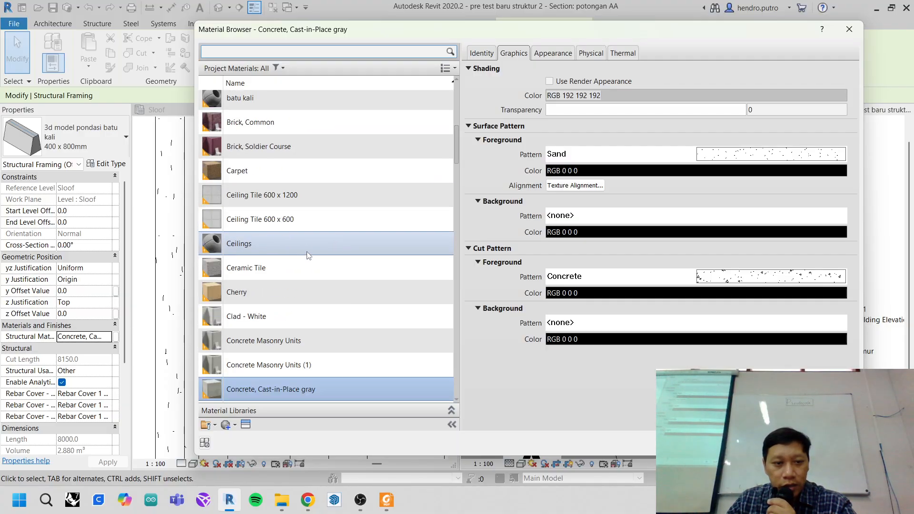
pyautogui.scroll(2, 286, 216)
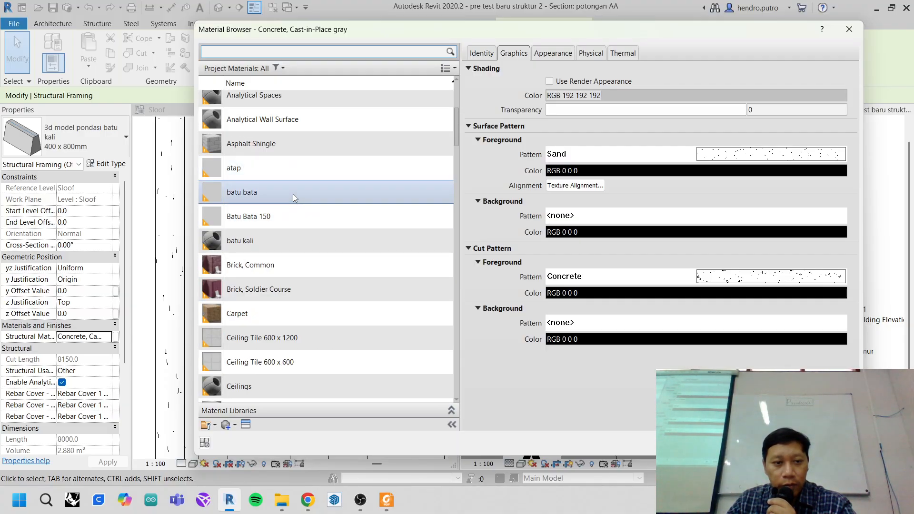
pyautogui.click(286, 237)
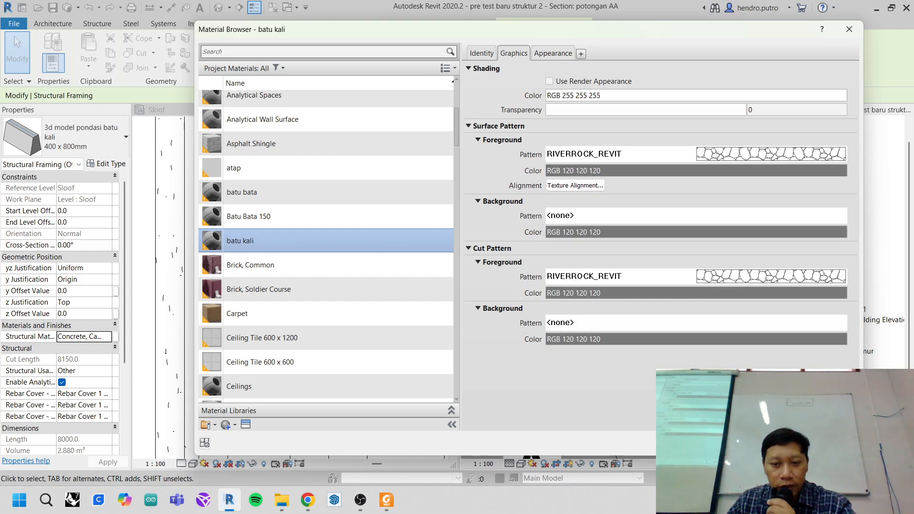
pyautogui.press('Return')
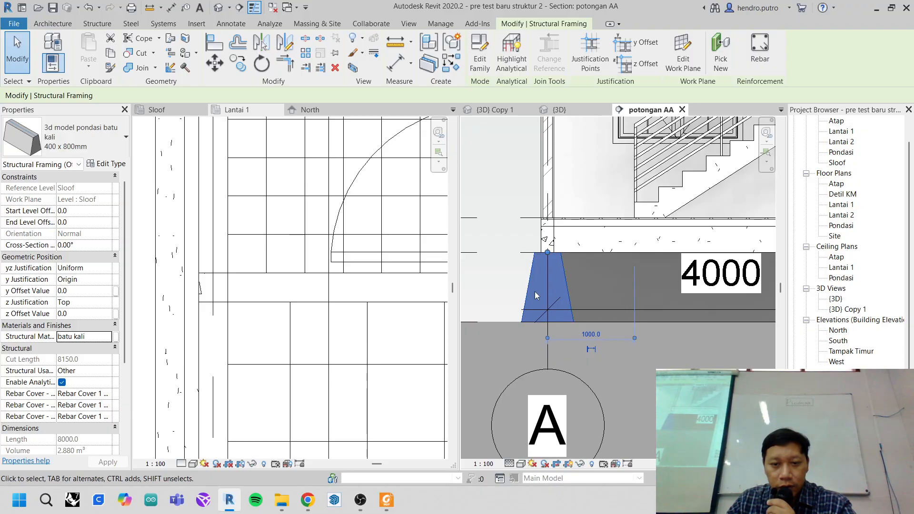
# - Inspect how the batu kali material is drawn on the foundation cut at grid A
pyautogui.scroll(3, 536, 291)
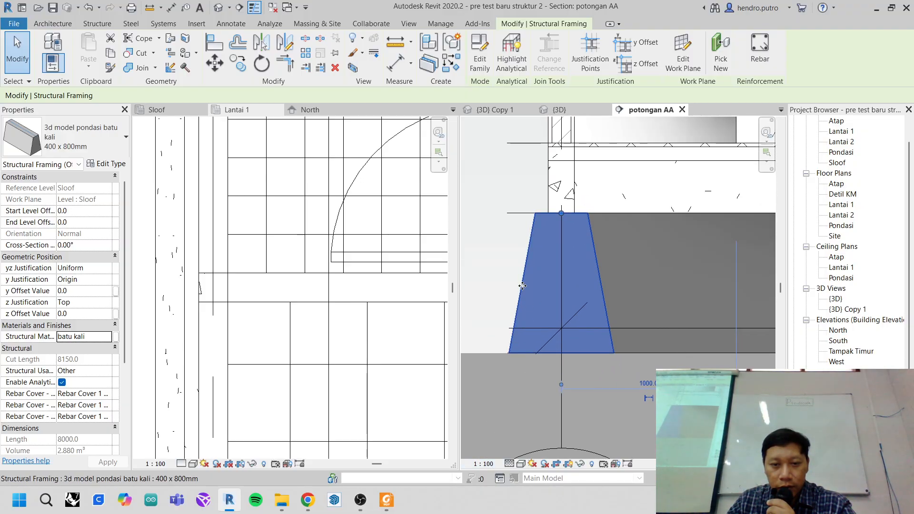
pyautogui.scroll(2, 573, 299)
pyautogui.click(574, 299)
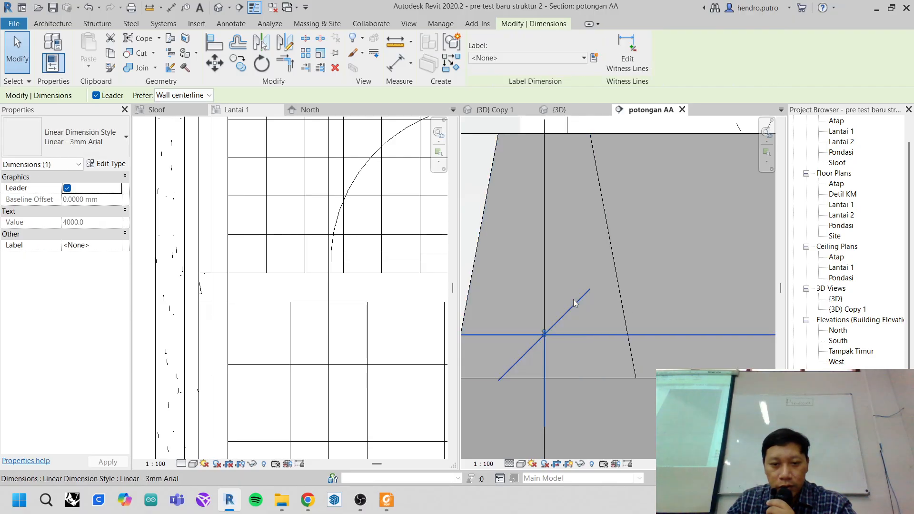
pyautogui.click(606, 233)
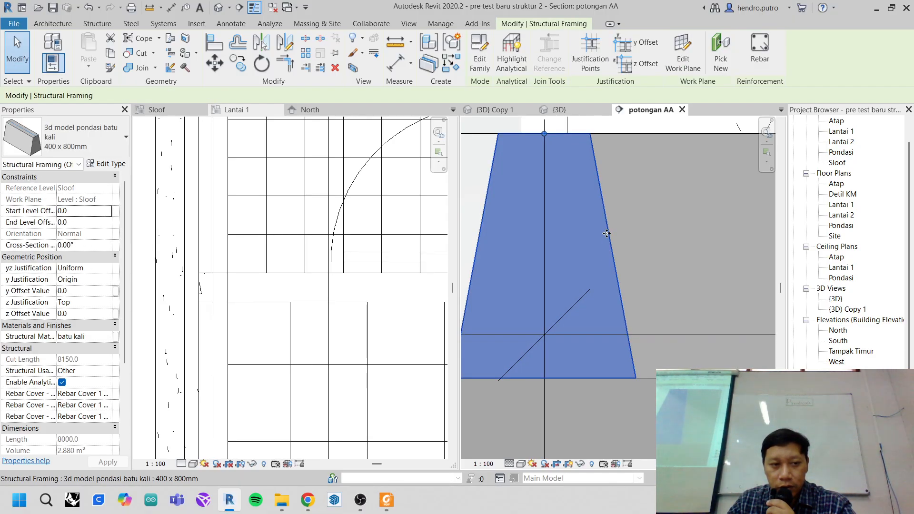
pyautogui.scroll(-2, 607, 259)
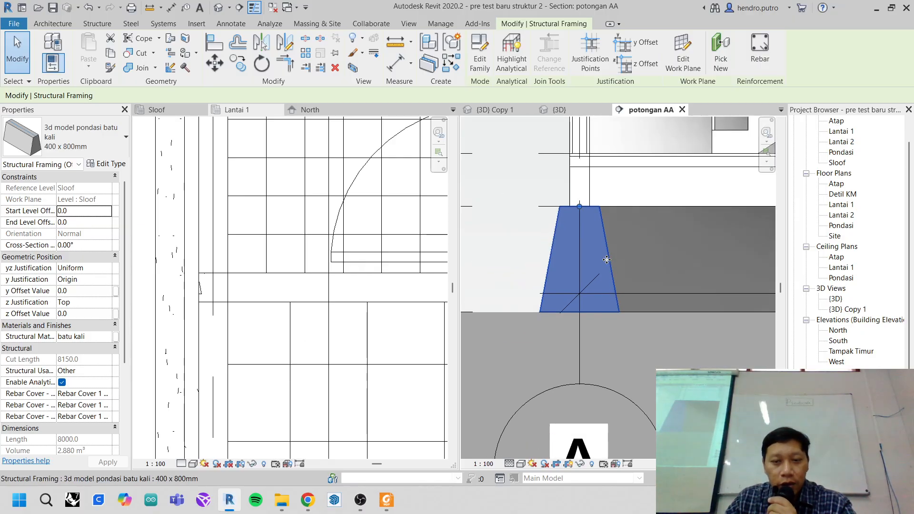
# - Assign the batu kali material to the foundation beam cut at grid C in section potongan AA
pyautogui.scroll(-4, 620, 259)
pyautogui.moveTo(767, 253); pyautogui.dragTo(556, 277, button='middle')
pyautogui.scroll(2, 556, 278)
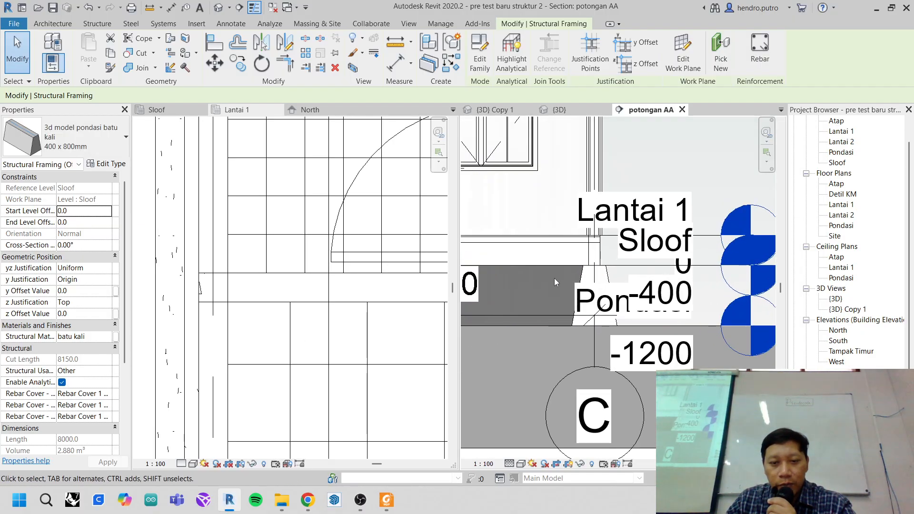
pyautogui.scroll(3, 555, 279)
pyautogui.click(619, 248)
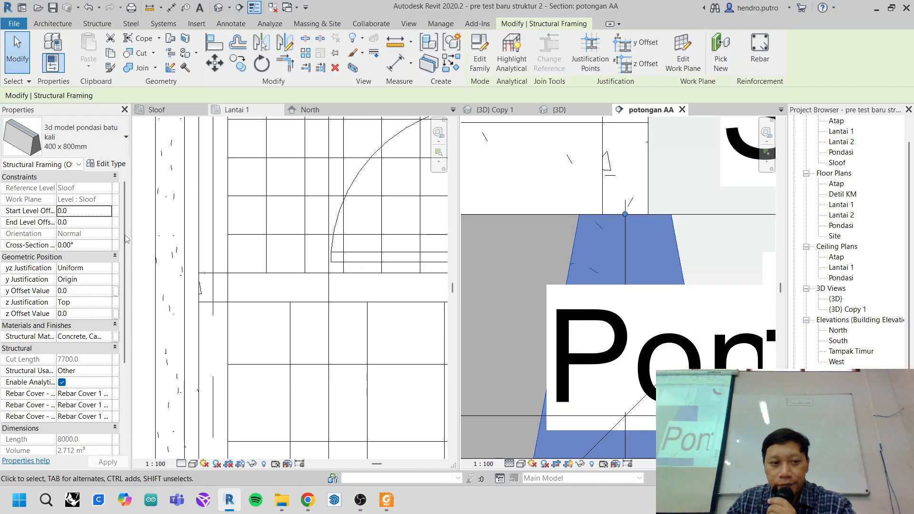
pyautogui.click(109, 339)
pyautogui.click(115, 337)
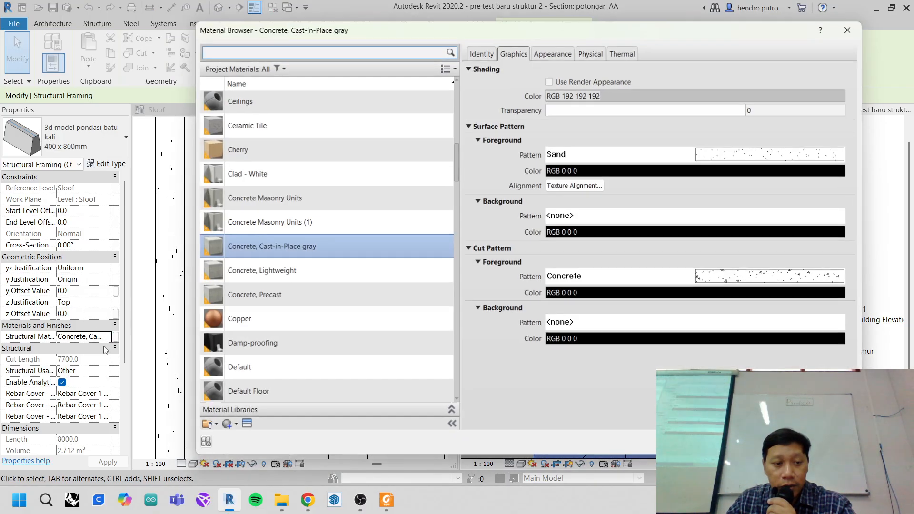
pyautogui.scroll(4, 281, 164)
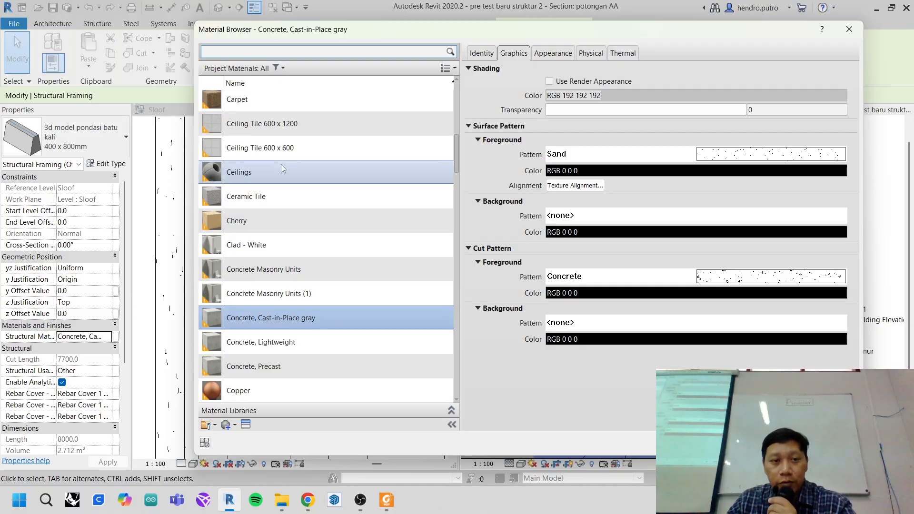
pyautogui.click(271, 243)
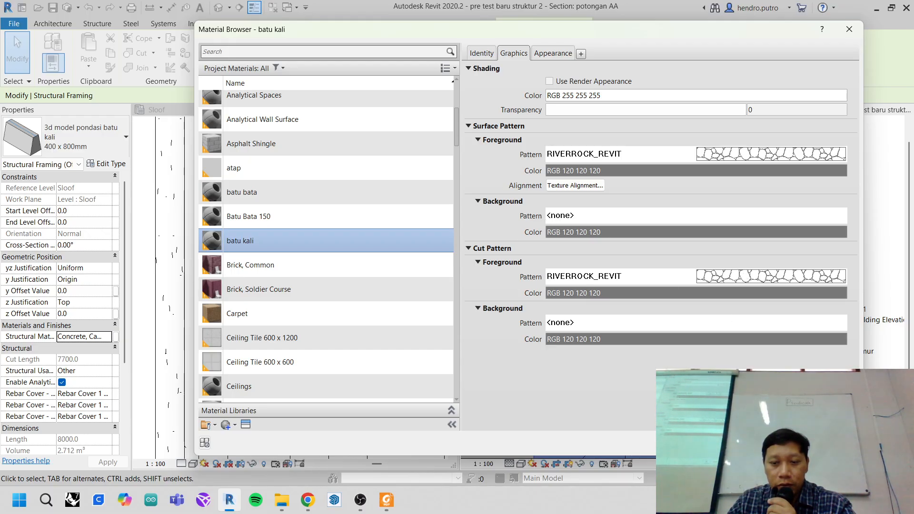
pyautogui.click(737, 443)
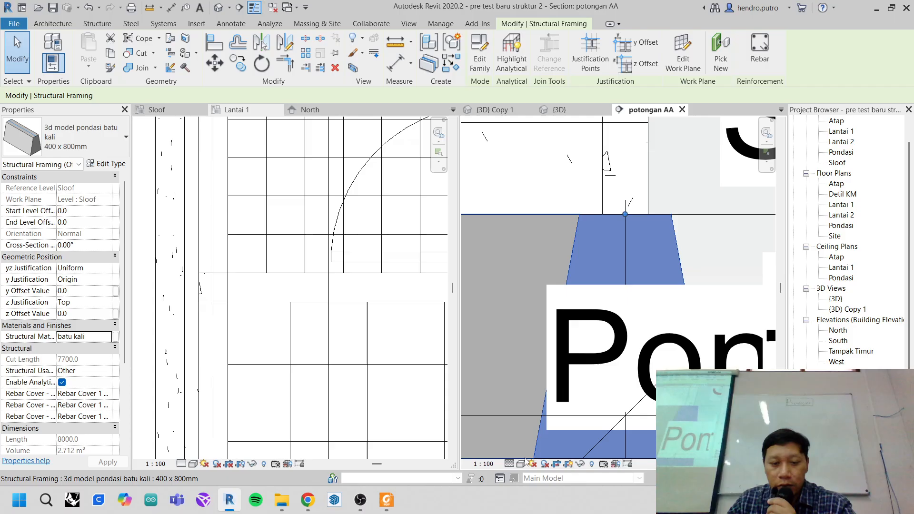
# - Apply the Fine detail level to section potongan AA and examine the foundation cut at grid C
pyautogui.click(510, 464)
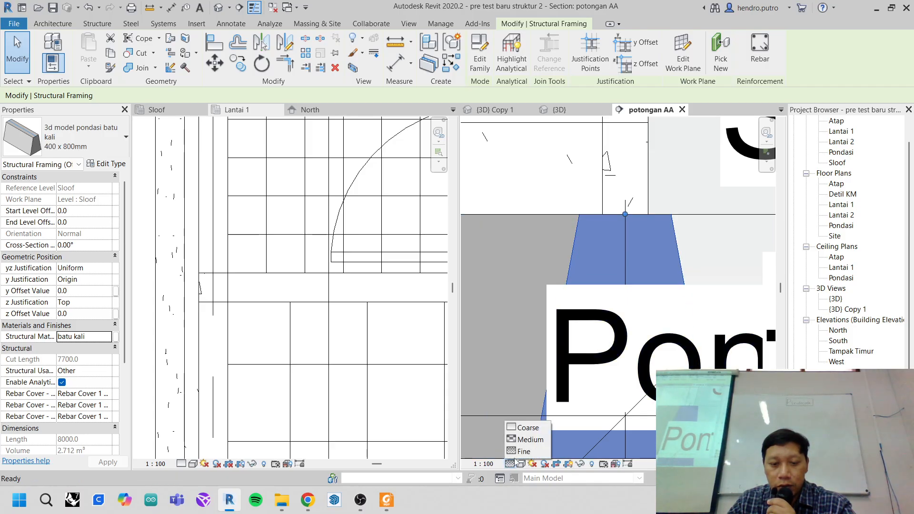
pyautogui.click(515, 452)
pyautogui.scroll(-2, 613, 358)
pyautogui.scroll(-3, 614, 361)
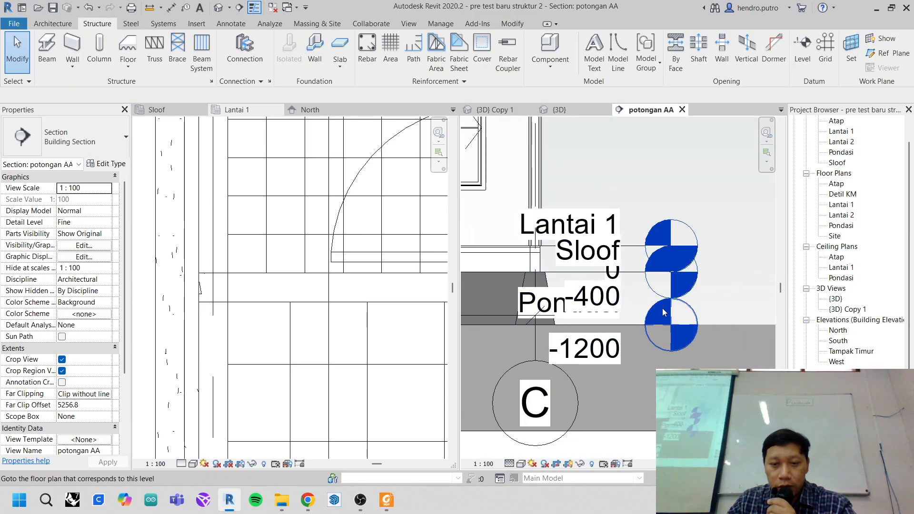
pyautogui.scroll(4, 563, 316)
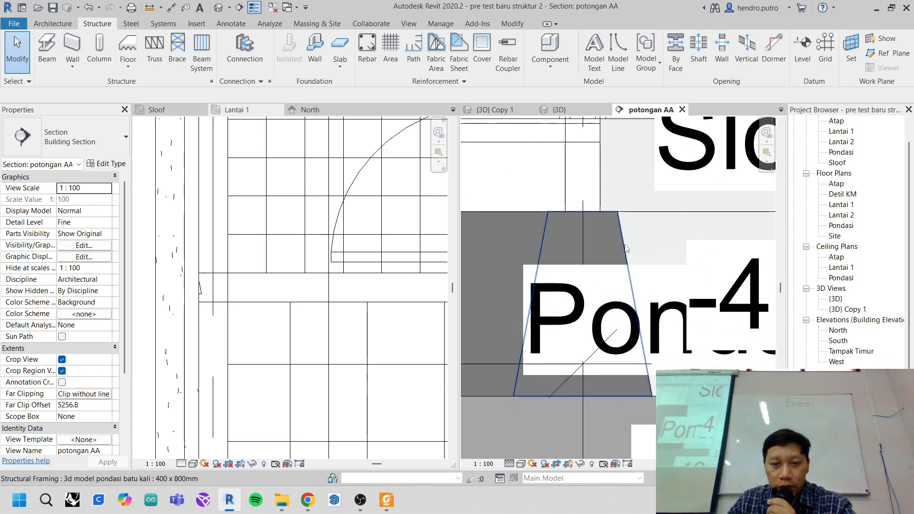
pyautogui.click(626, 248)
# - Try view scales of 1:25 and 1:2000 on section potongan AA to compare the stone pattern, then return to 1:100
pyautogui.click(490, 465)
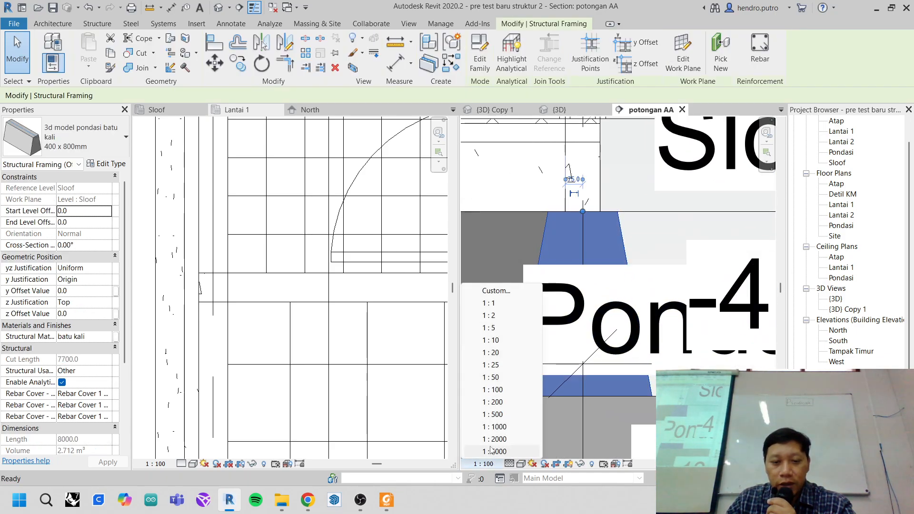
pyautogui.click(488, 365)
pyautogui.click(483, 463)
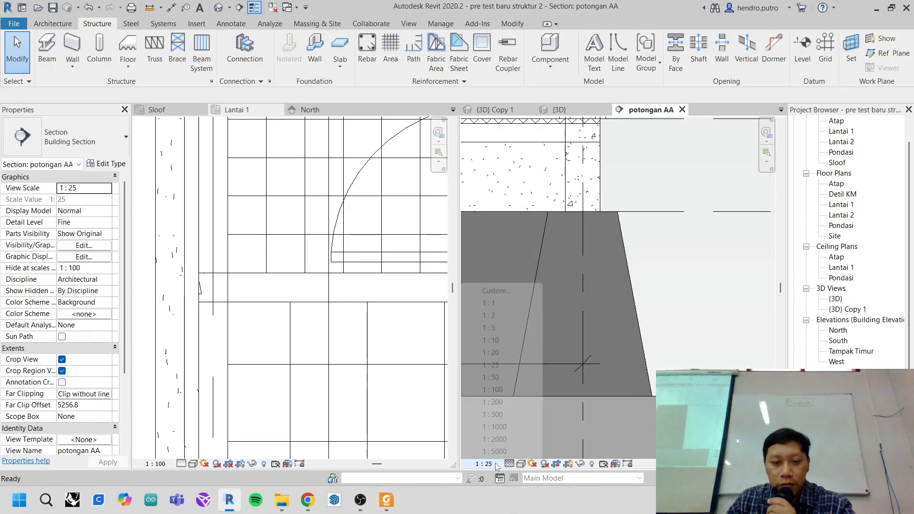
pyautogui.click(500, 445)
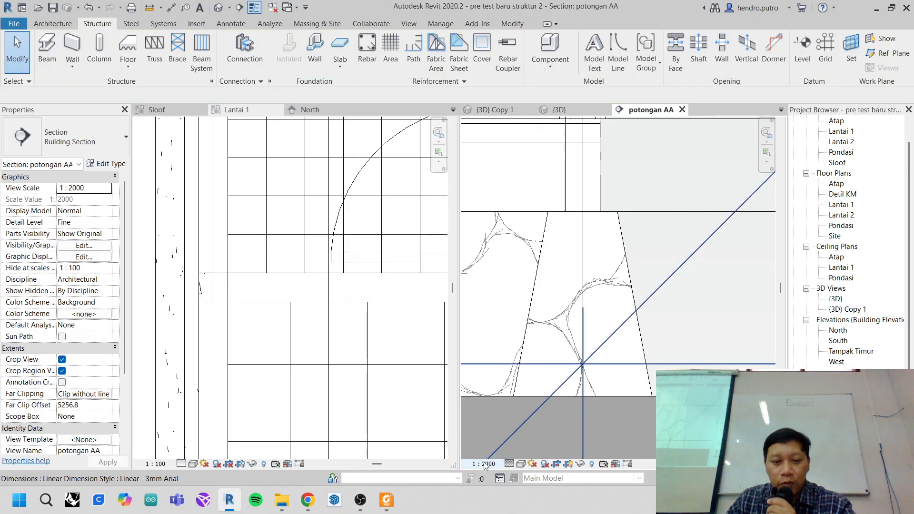
pyautogui.scroll(-2, 670, 310)
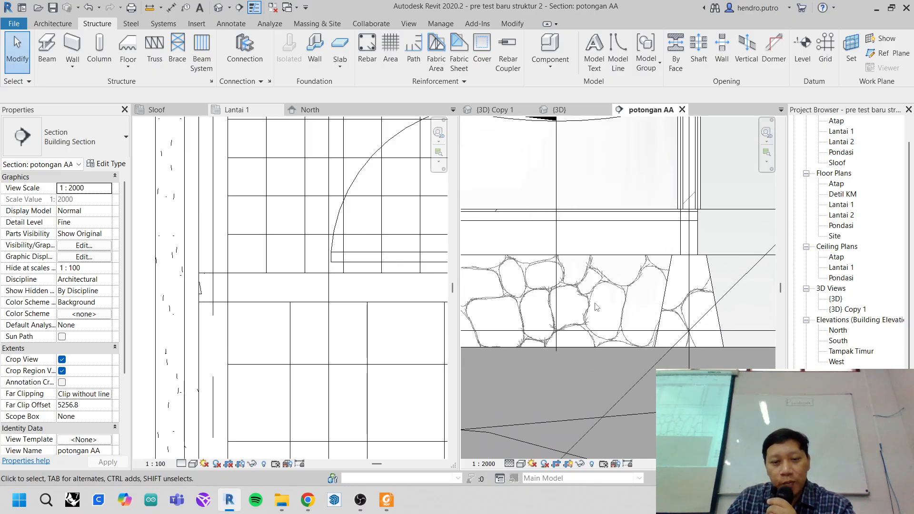
pyautogui.click(484, 464)
pyautogui.click(496, 389)
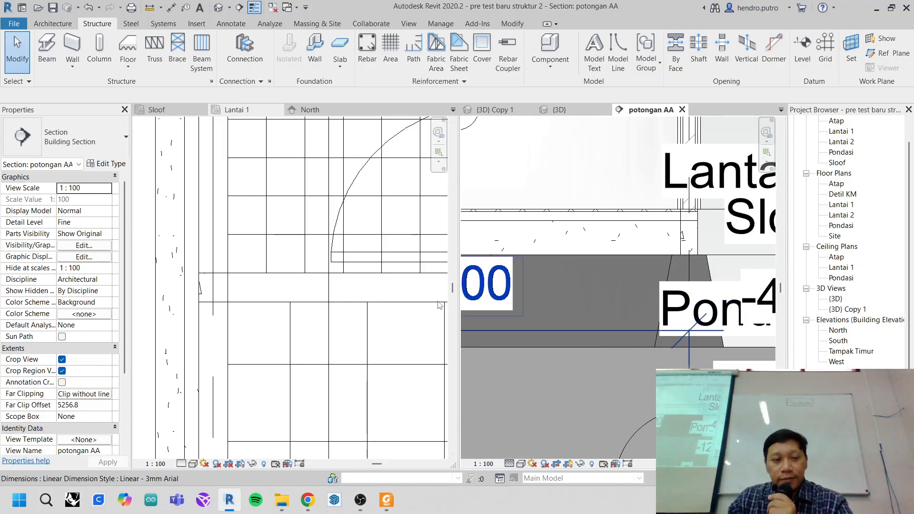
# - Open the cut foreground fill pattern of the batu kali material through the foundation beam at grid C
pyautogui.click(712, 278)
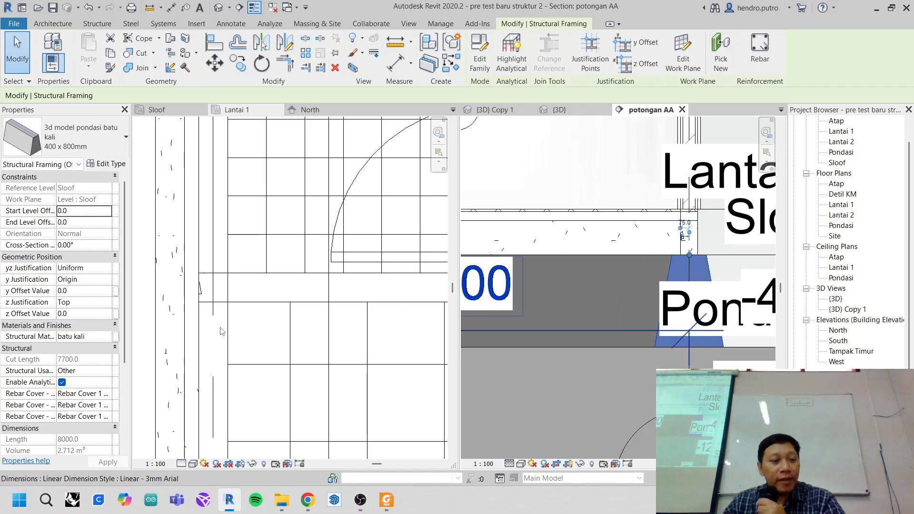
pyautogui.click(106, 336)
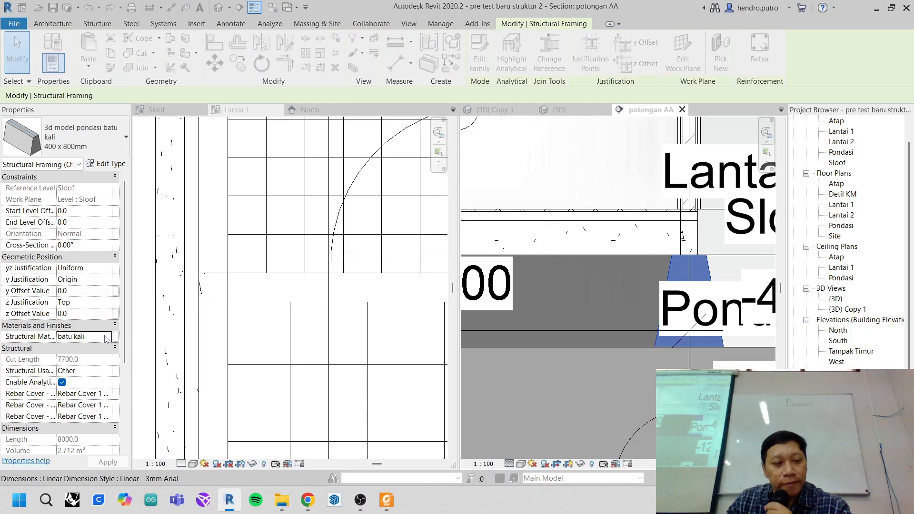
pyautogui.click(115, 336)
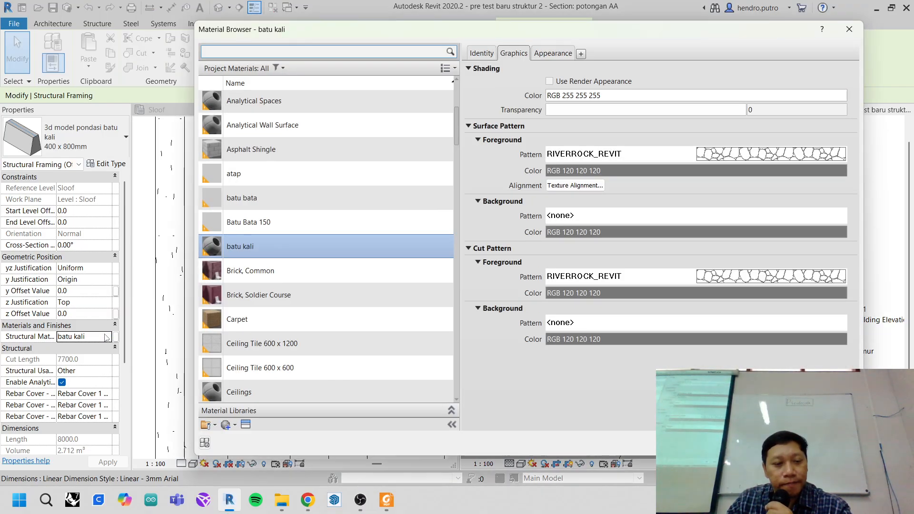
pyautogui.click(722, 276)
# - Try to change the RIVERROCK_REVIT pattern's import scale to 1 and to 0.05
pyautogui.click(447, 336)
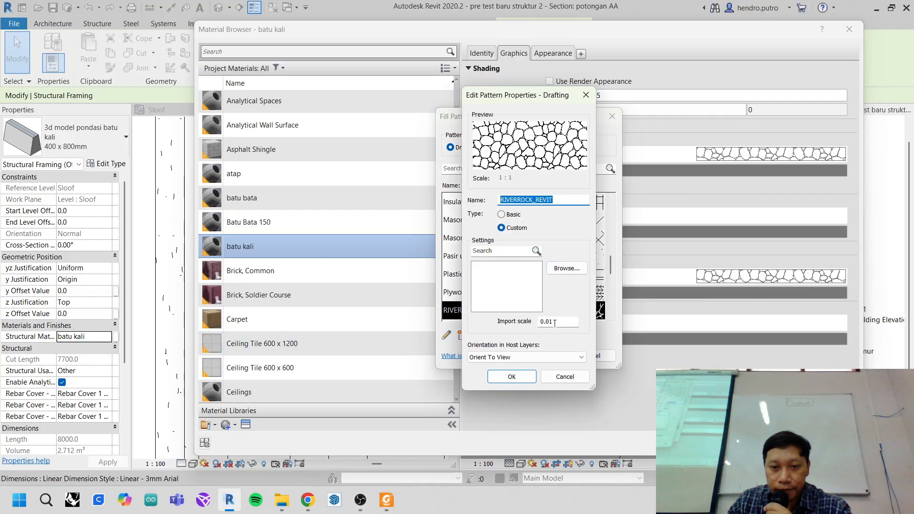
pyautogui.click(538, 323)
pyautogui.write('1')
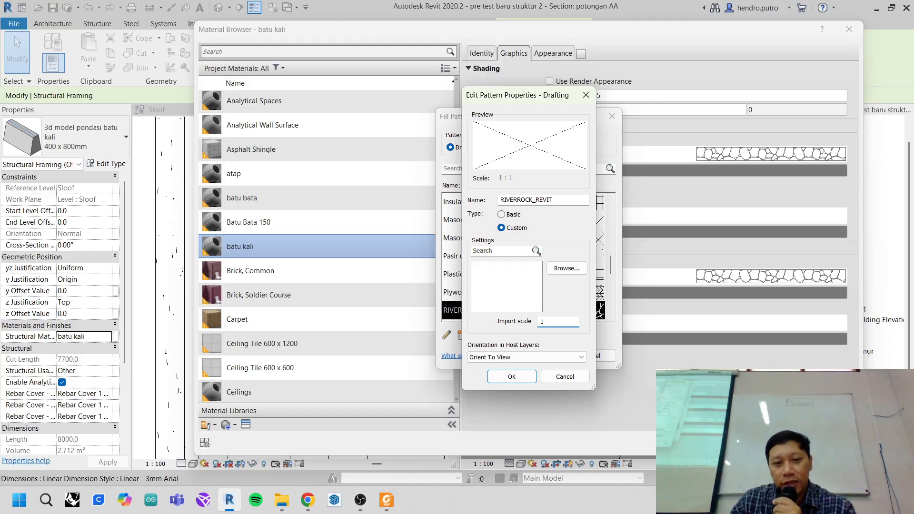
pyautogui.click(523, 379)
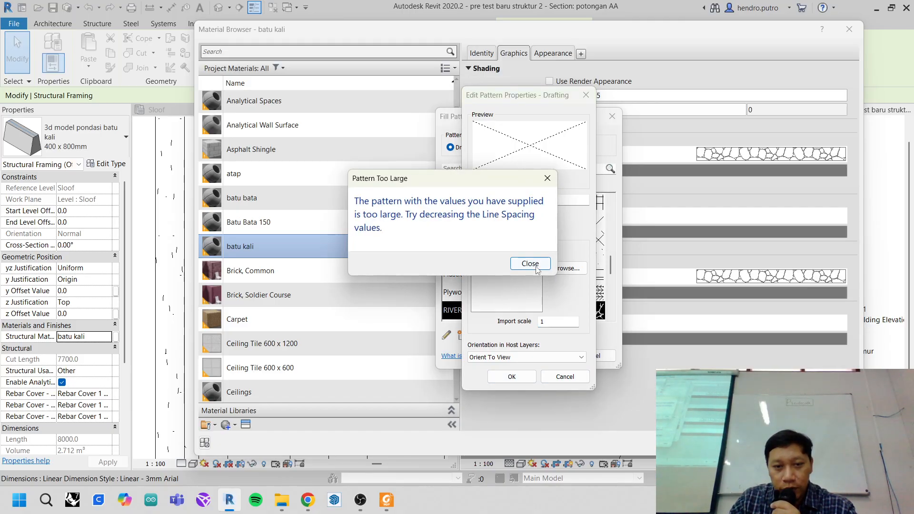
pyautogui.click(530, 264)
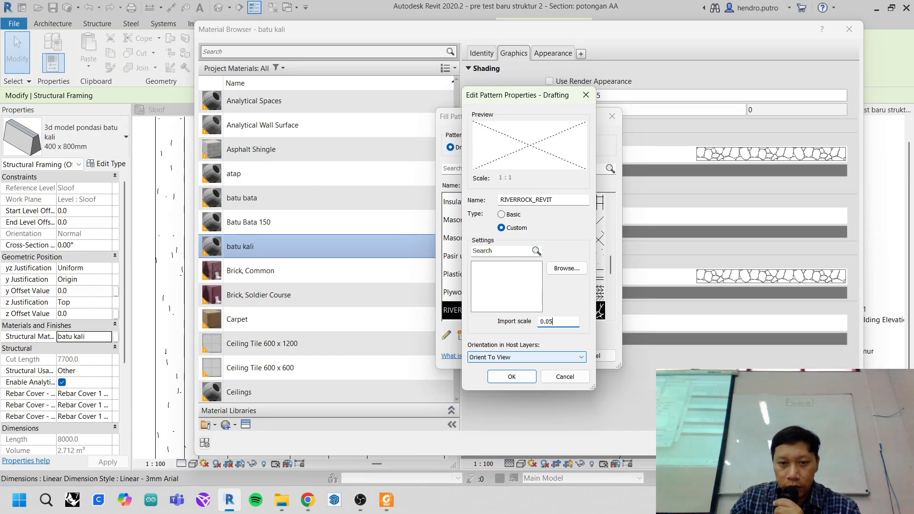
pyautogui.click(512, 377)
pyautogui.click(529, 265)
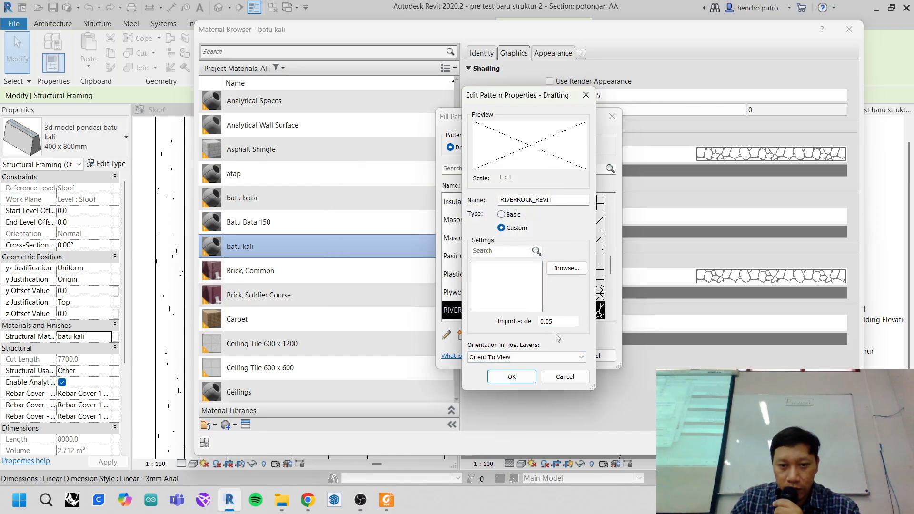
pyautogui.click(569, 377)
# - Duplicate the RIVERROCK_REVIT drafting fill pattern, trying import scales 0.02 and 0.025 before setting the copy's scale to 0.028
pyautogui.scroll(-2, 506, 318)
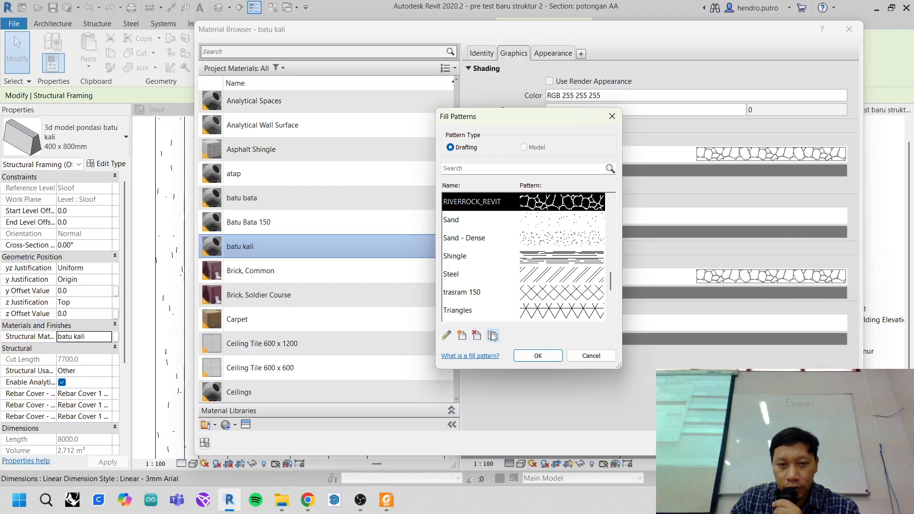
pyautogui.click(493, 336)
pyautogui.click(542, 322)
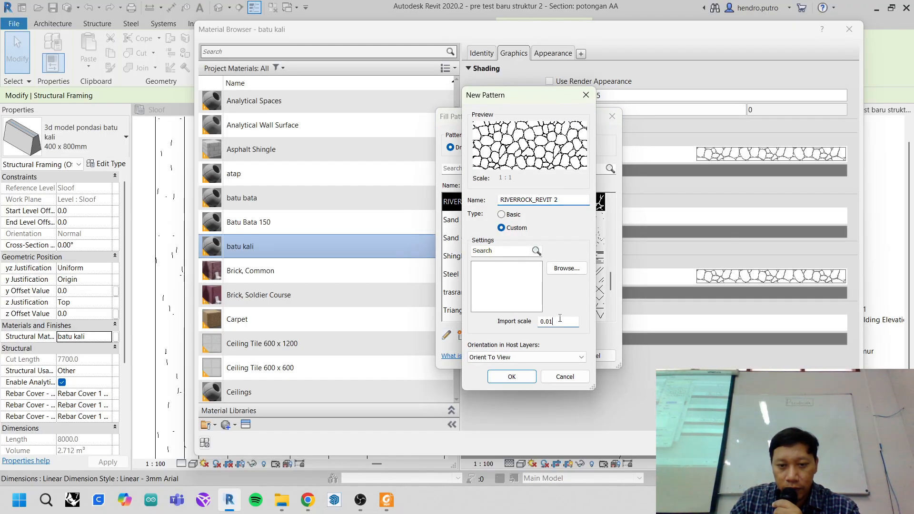
pyautogui.write('0.0')
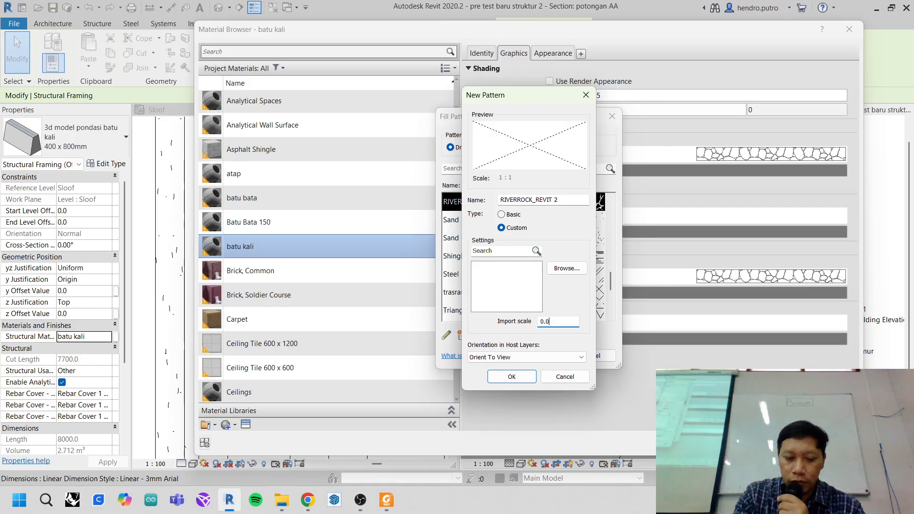
pyautogui.write('2')
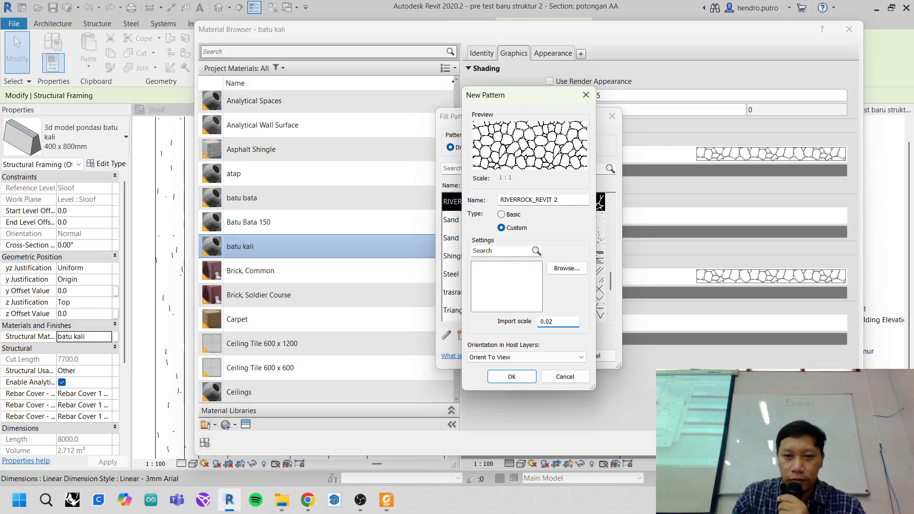
pyautogui.press('BackSpace')
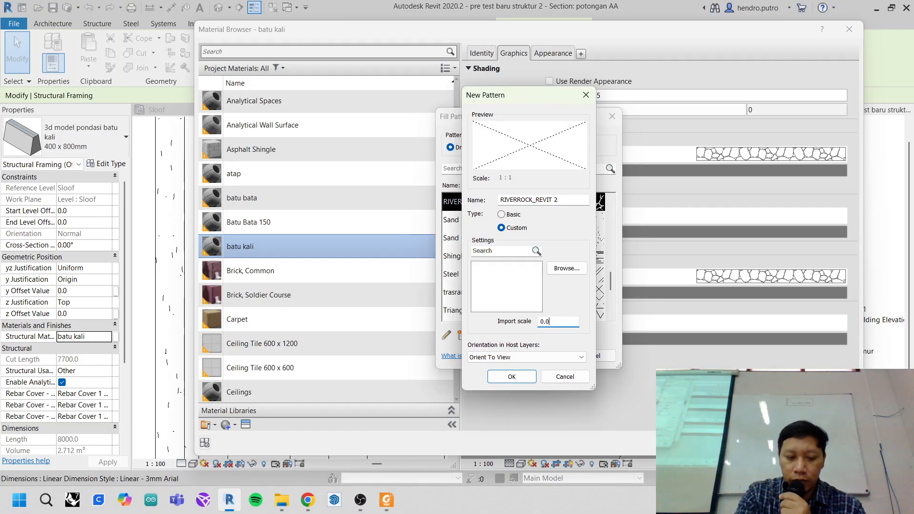
pyautogui.write('25')
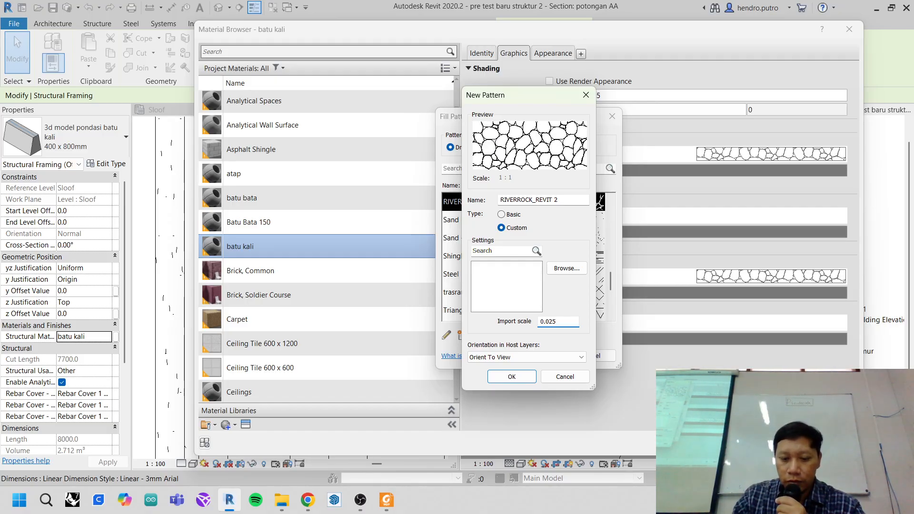
pyautogui.press('BackSpace')
pyautogui.write('8')
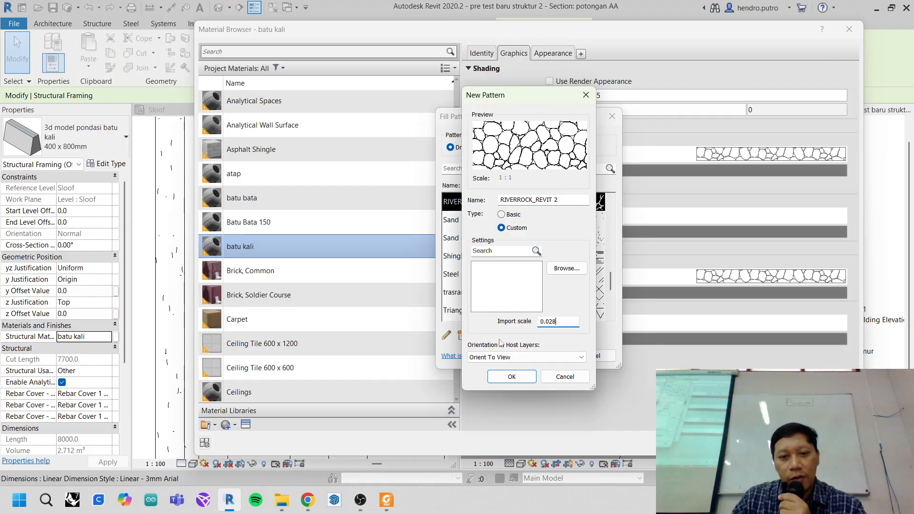
pyautogui.click(505, 378)
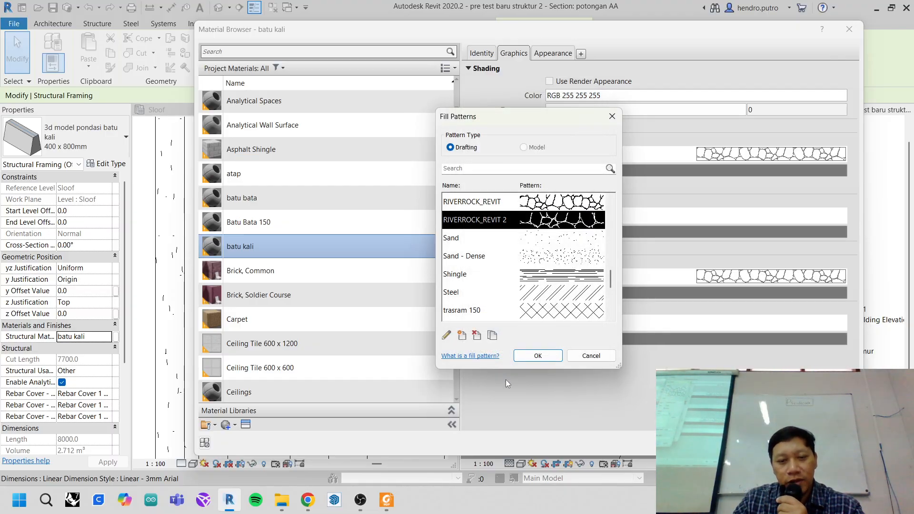
# - Assign the duplicated river-rock pattern as the batu kali material's cut foreground pattern and apply the material change
pyautogui.click(557, 356)
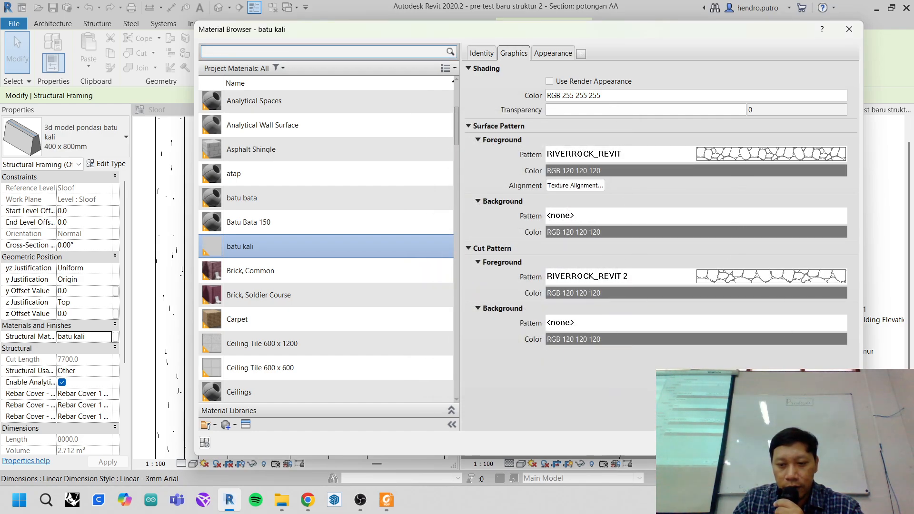
pyautogui.click(719, 444)
pyautogui.scroll(-2, 581, 250)
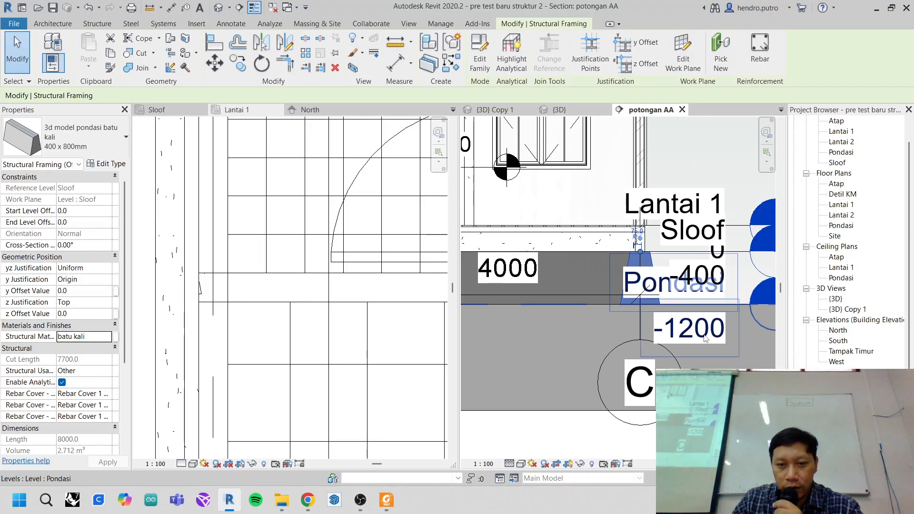
# - Examine the stone pattern on the cut foundation beneath the sloof in section potongan AA at different scales
pyautogui.scroll(2, 689, 335)
pyautogui.scroll(3, 614, 190)
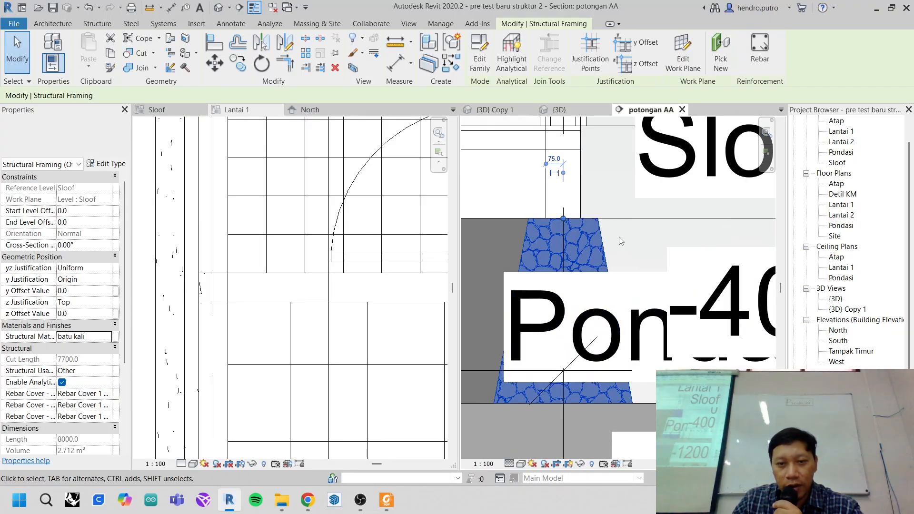
pyautogui.click(604, 184)
pyautogui.scroll(1, 584, 254)
pyautogui.scroll(-3, 579, 257)
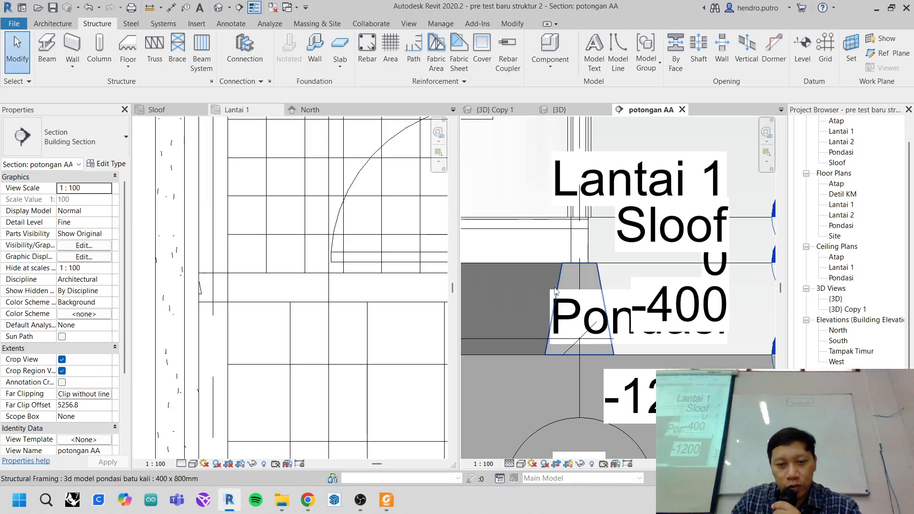
pyautogui.moveTo(573, 259); pyautogui.dragTo(655, 244, button='middle')
pyautogui.scroll(3, 655, 244)
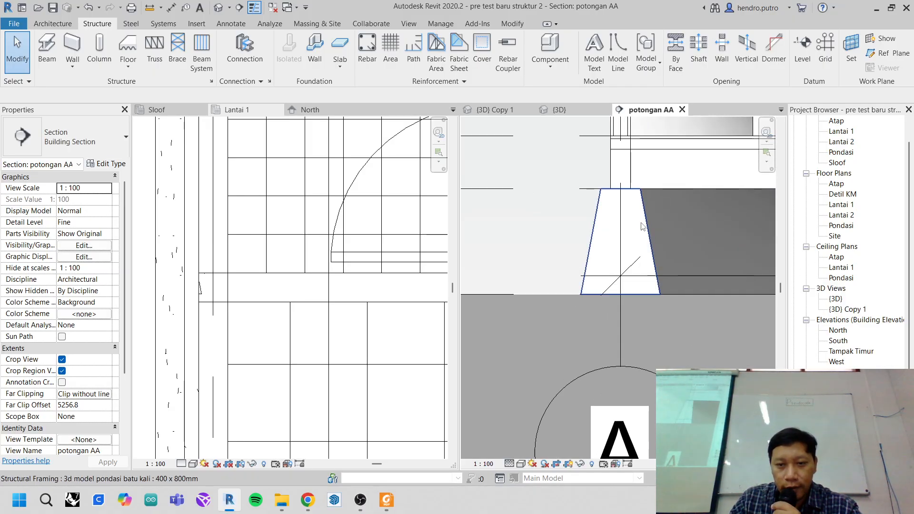
pyautogui.scroll(5, 646, 235)
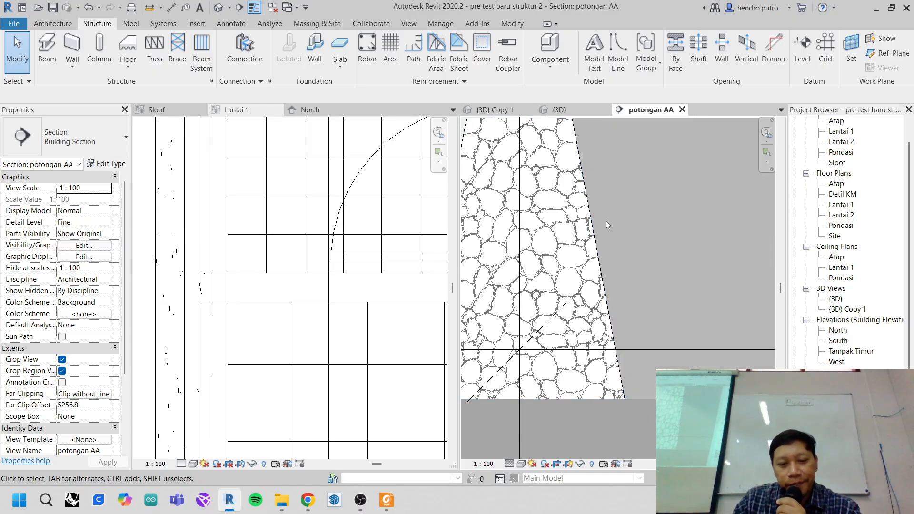
pyautogui.scroll(-3, 606, 221)
pyautogui.scroll(-2, 647, 256)
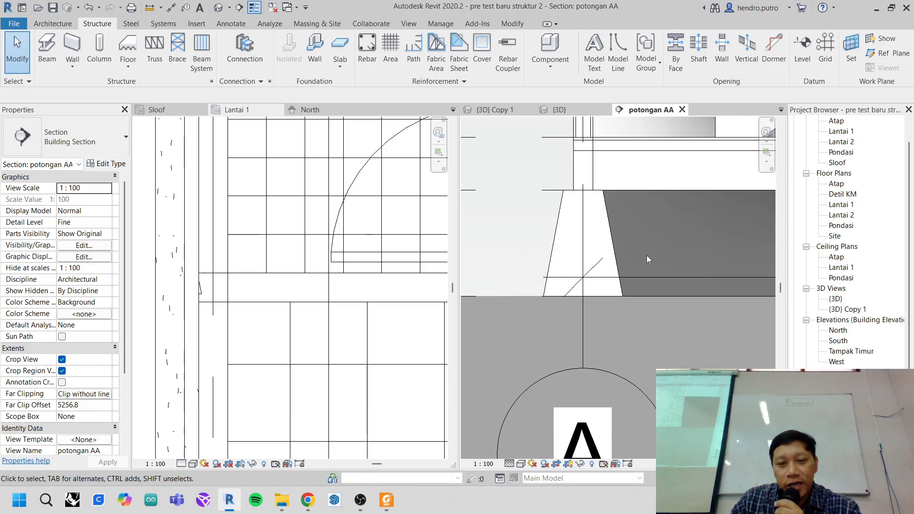
# - Check the stone foundation detail drawing in Chrome, then return to Revit and compare the modelled foundation in plan and section
pyautogui.click(319, 498)
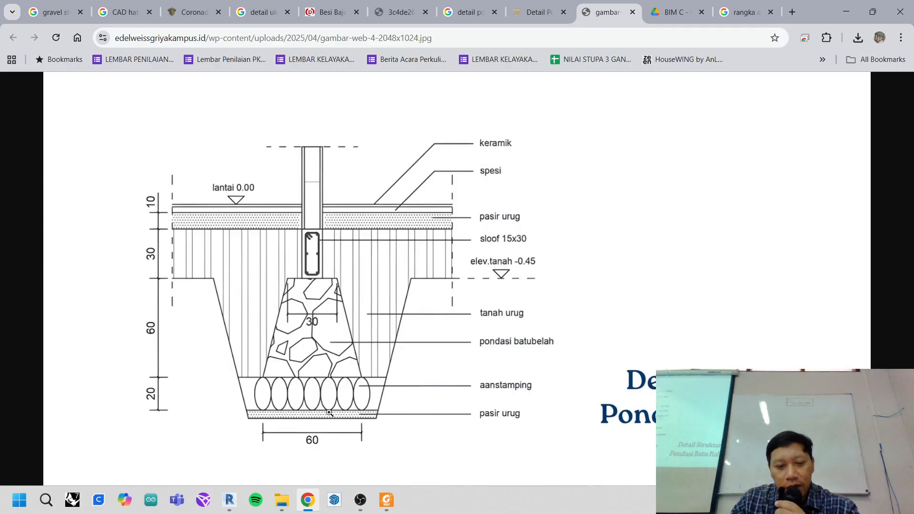
pyautogui.click(308, 500)
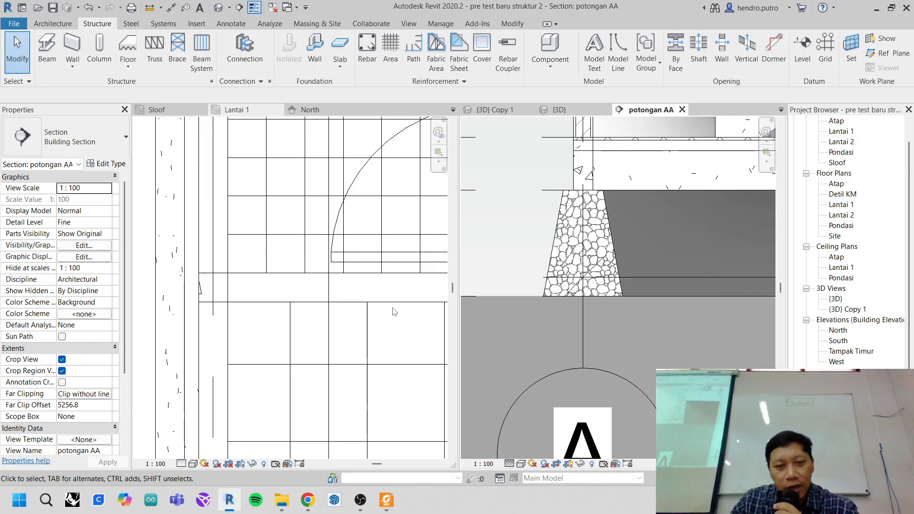
pyautogui.scroll(-5, 362, 316)
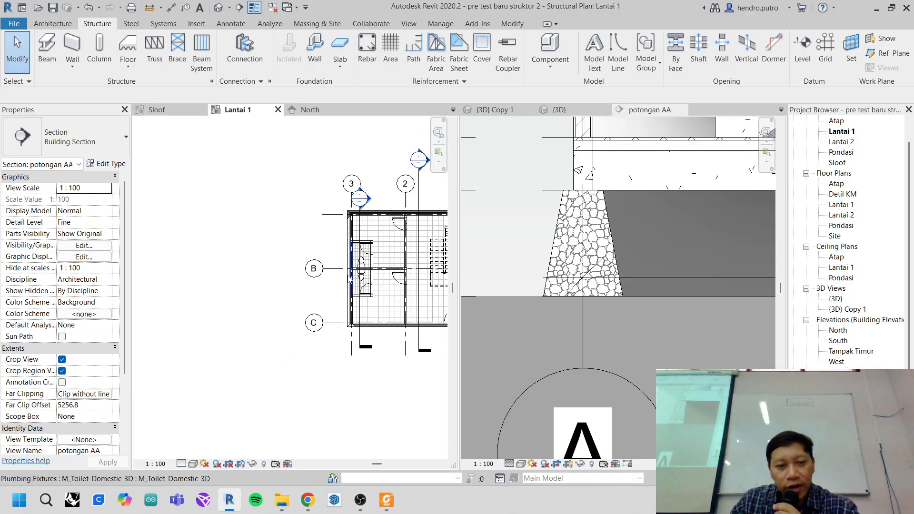
pyautogui.moveTo(377, 270); pyautogui.dragTo(254, 285, button='middle')
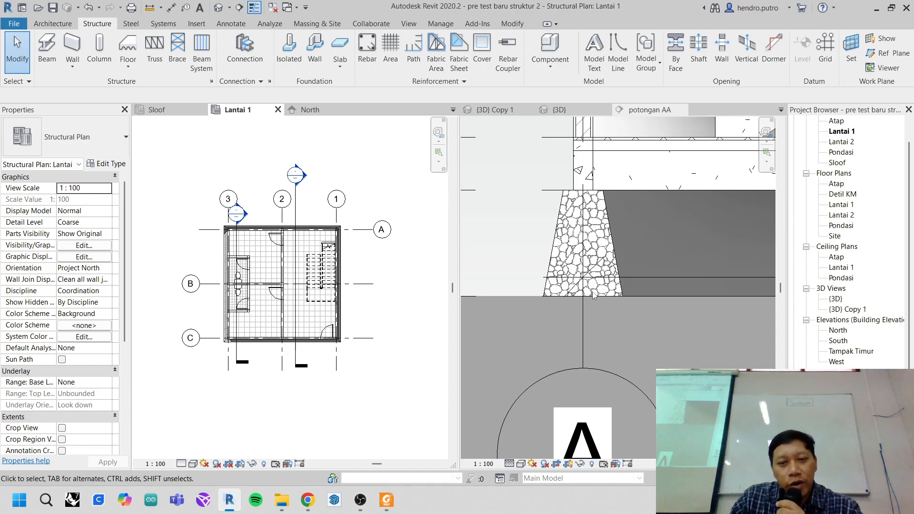
pyautogui.scroll(5, 558, 251)
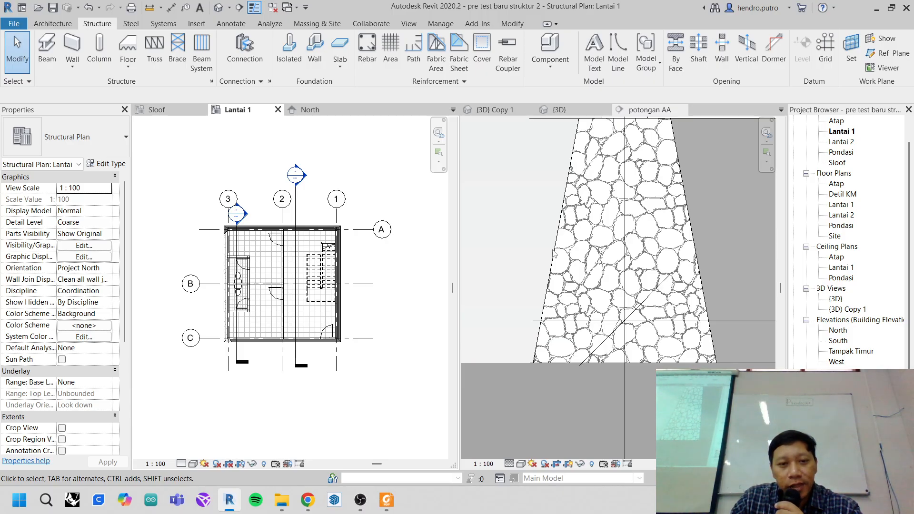
pyautogui.scroll(-3, 554, 248)
# - Close the foundation family's 3D view and bring up the project's {3D} Copy 1 view
pyautogui.click(556, 111)
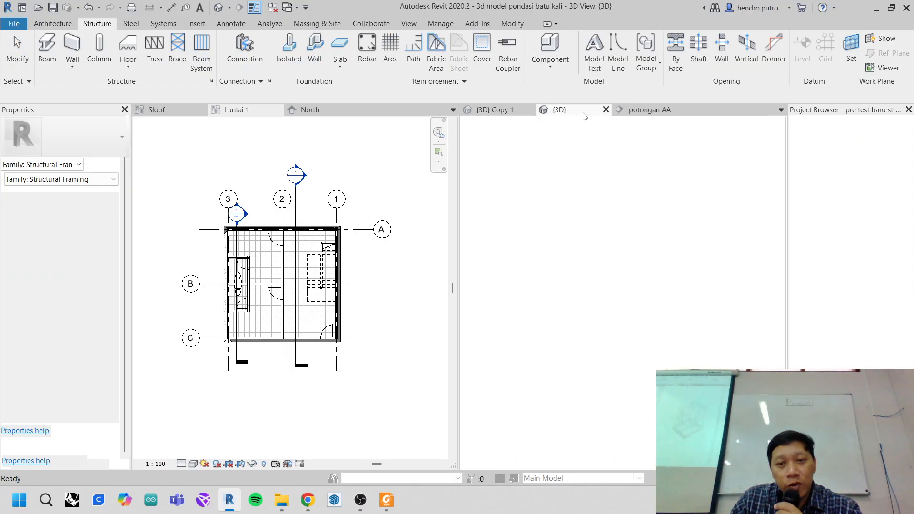
pyautogui.click(606, 110)
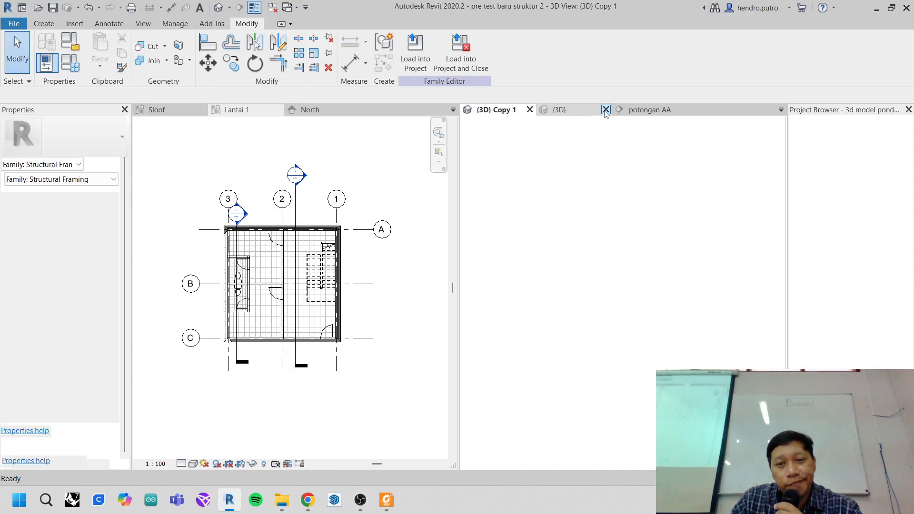
pyautogui.scroll(5, 617, 262)
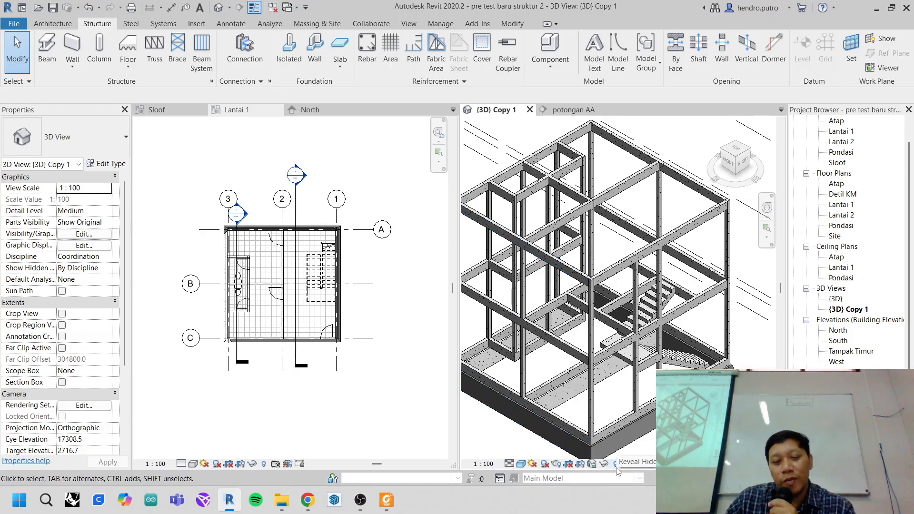
pyautogui.click(616, 465)
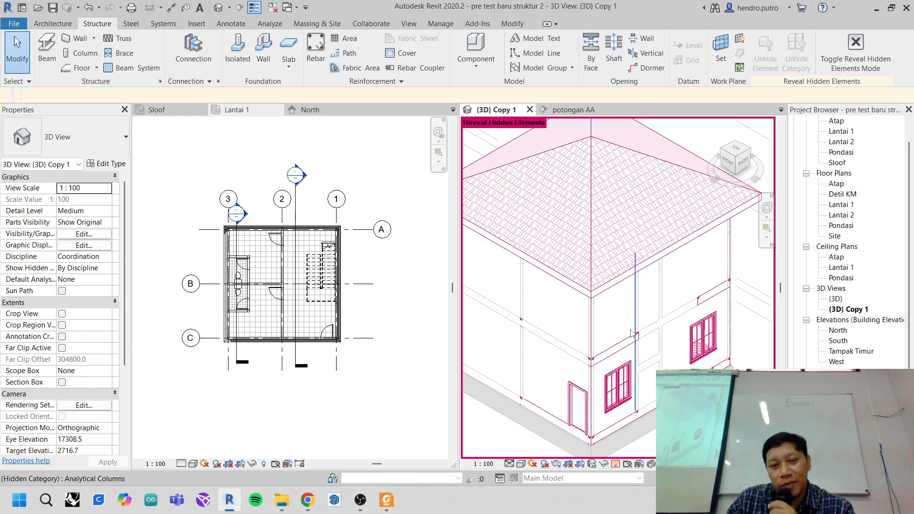
pyautogui.scroll(2, 621, 245)
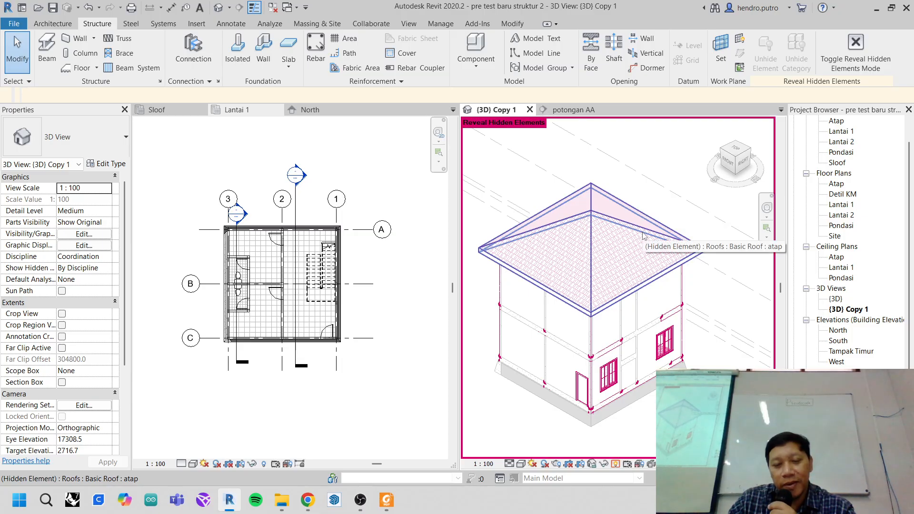
pyautogui.click(643, 235)
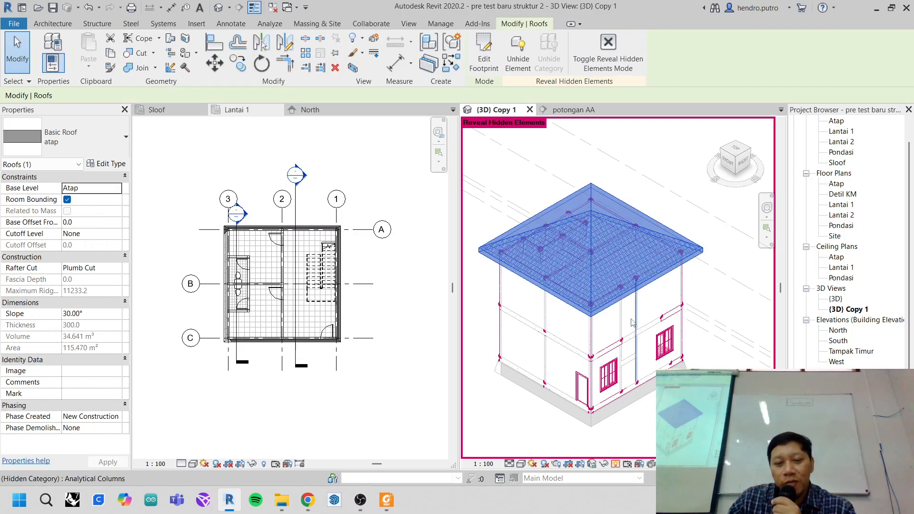
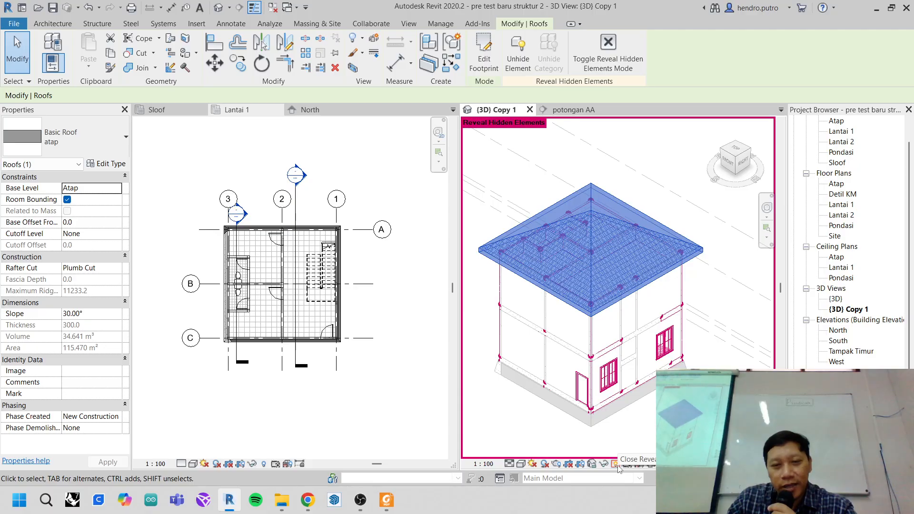
pyautogui.click(619, 466)
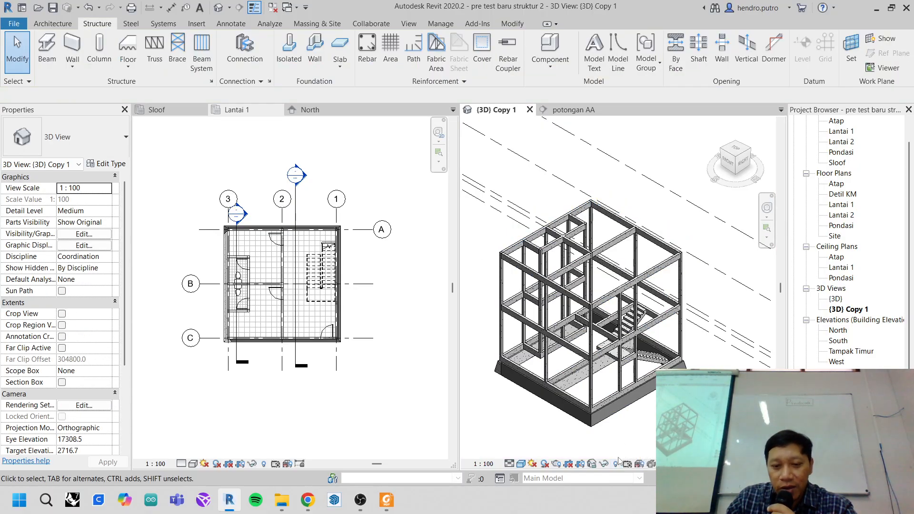
# - Reveal the hidden elements in the 3D view, unhide the atap roof, and leave the reveal mode
pyautogui.click(619, 466)
pyautogui.click(656, 245)
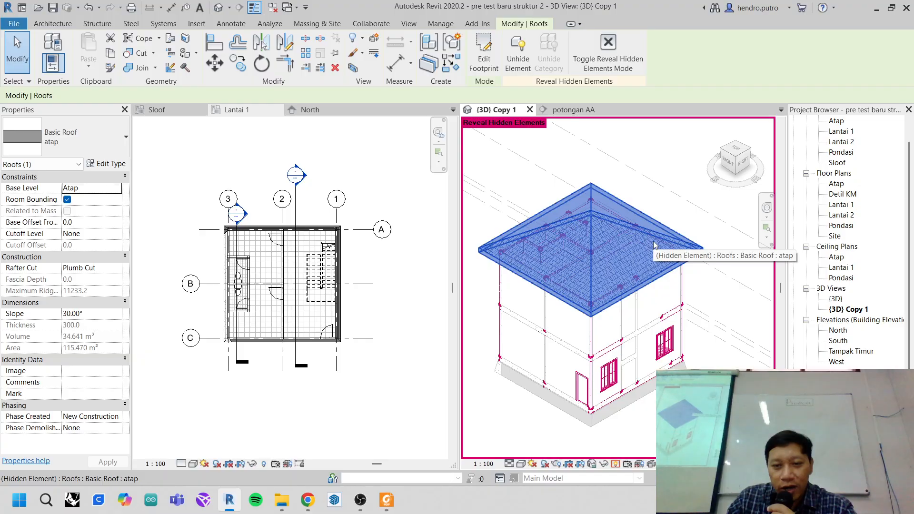
pyautogui.rightClick(655, 246)
pyautogui.moveTo(665, 254)
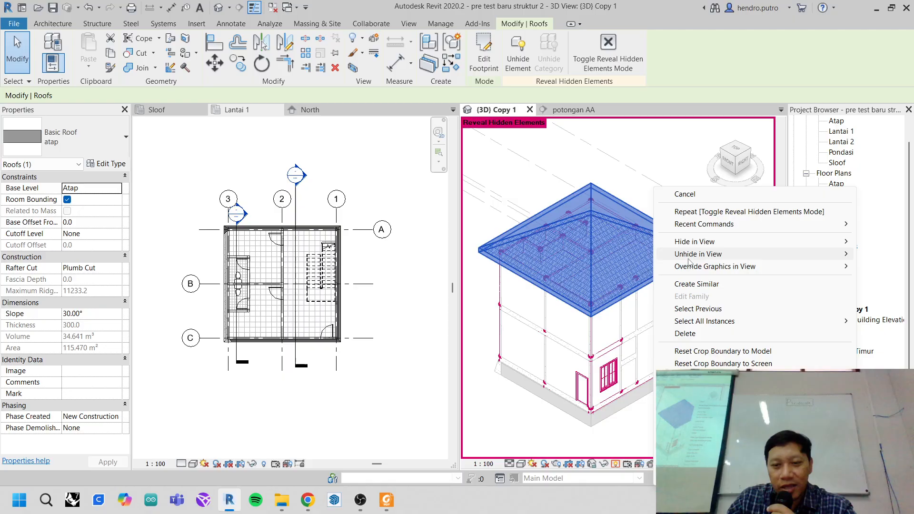
pyautogui.click(648, 260)
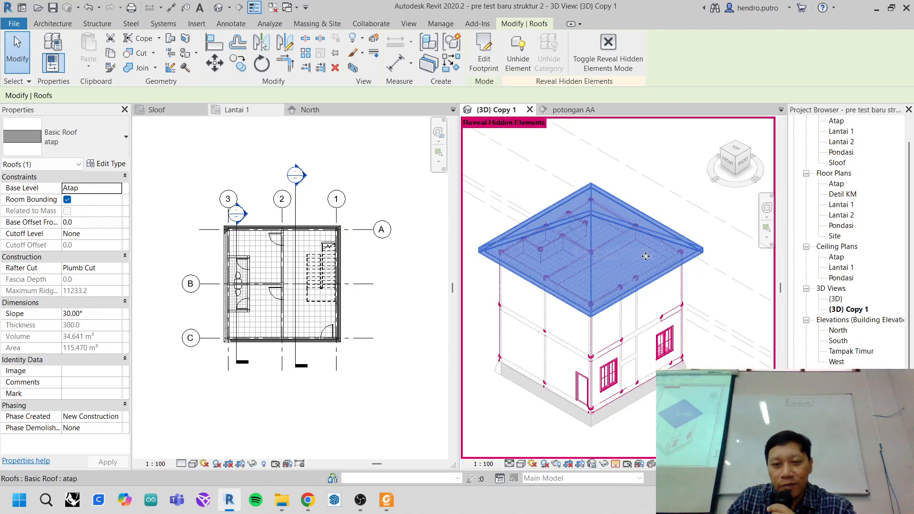
pyautogui.click(616, 464)
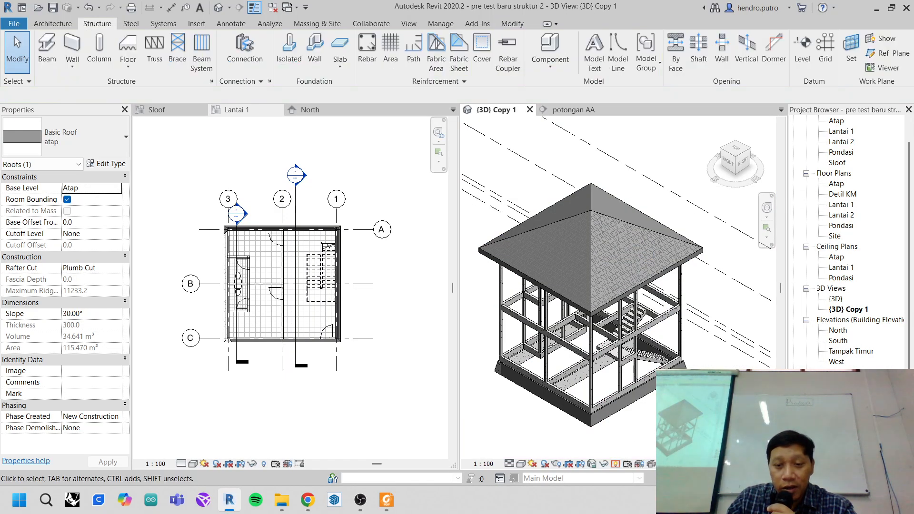
pyautogui.click(648, 234)
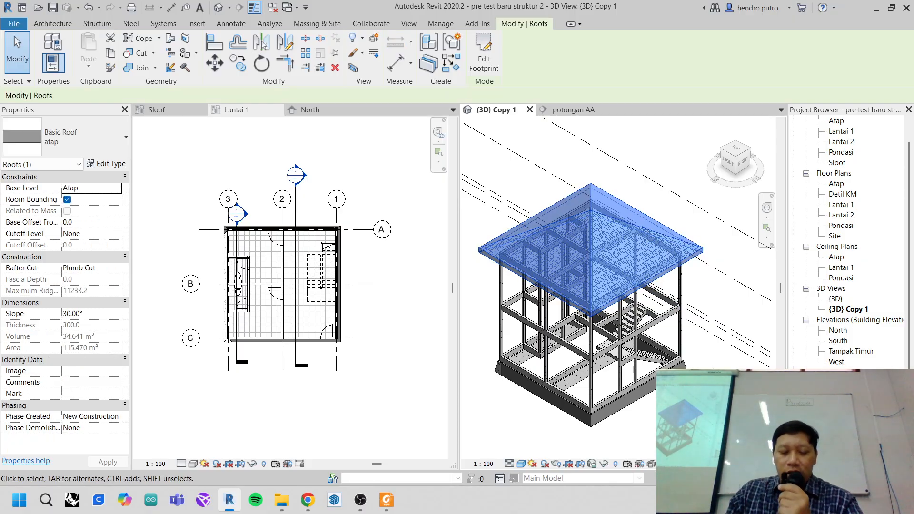
pyautogui.press('Escape')
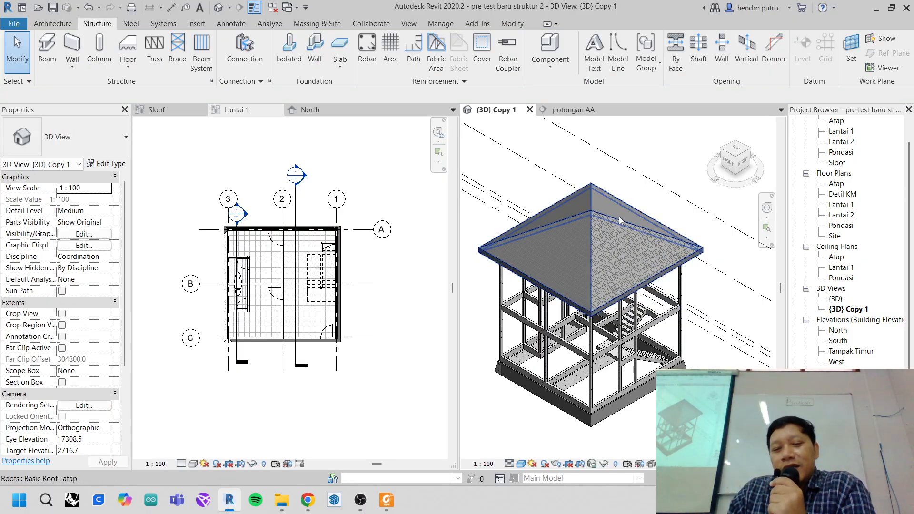
pyautogui.scroll(5, 619, 216)
pyautogui.scroll(-3, 659, 236)
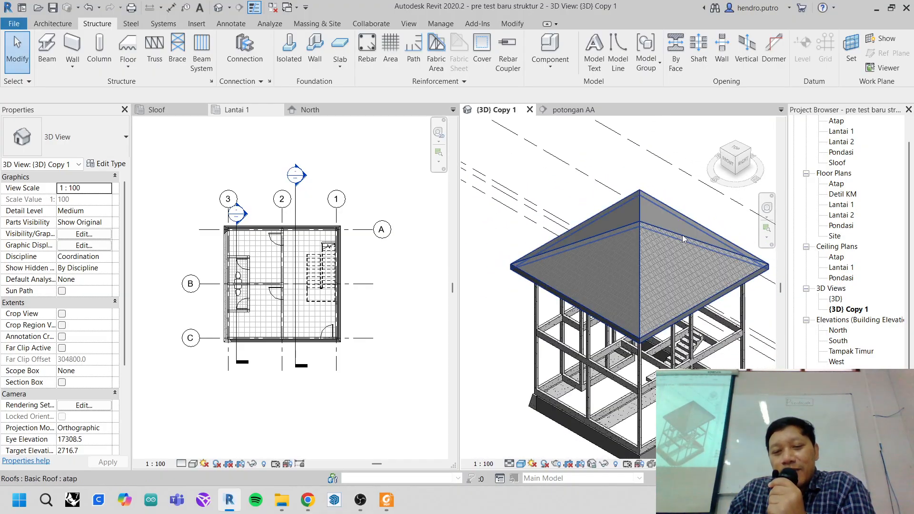
# - Edit the atap roof's footprint and turn off Defines Slope for the boundary line along grid A
pyautogui.click(644, 241)
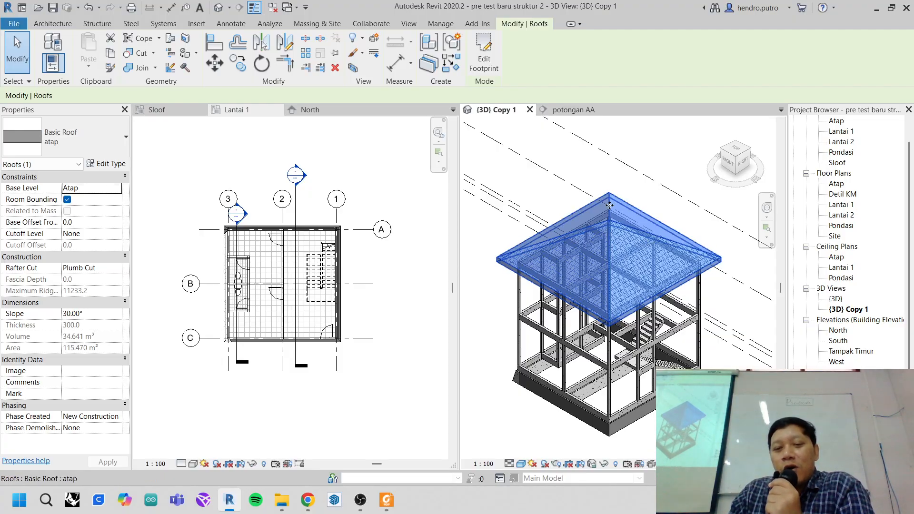
pyautogui.click(484, 56)
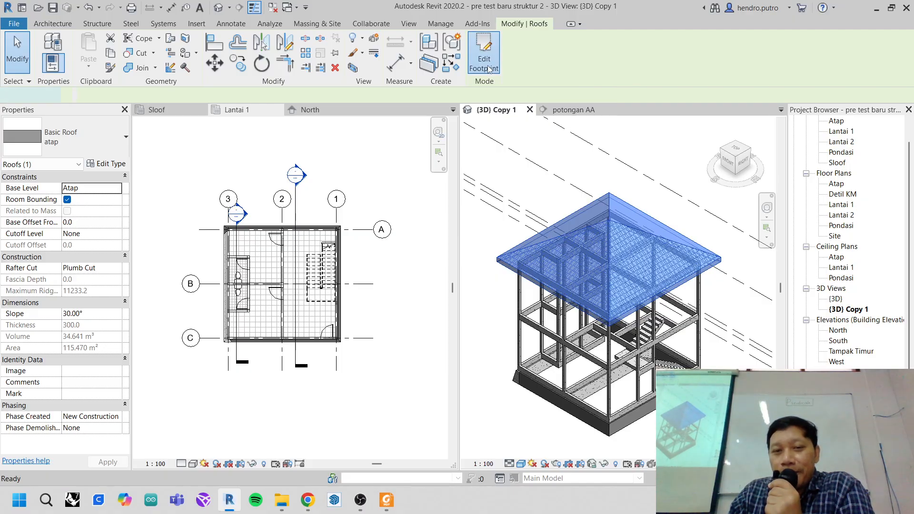
pyautogui.scroll(4, 681, 225)
pyautogui.scroll(3, 685, 228)
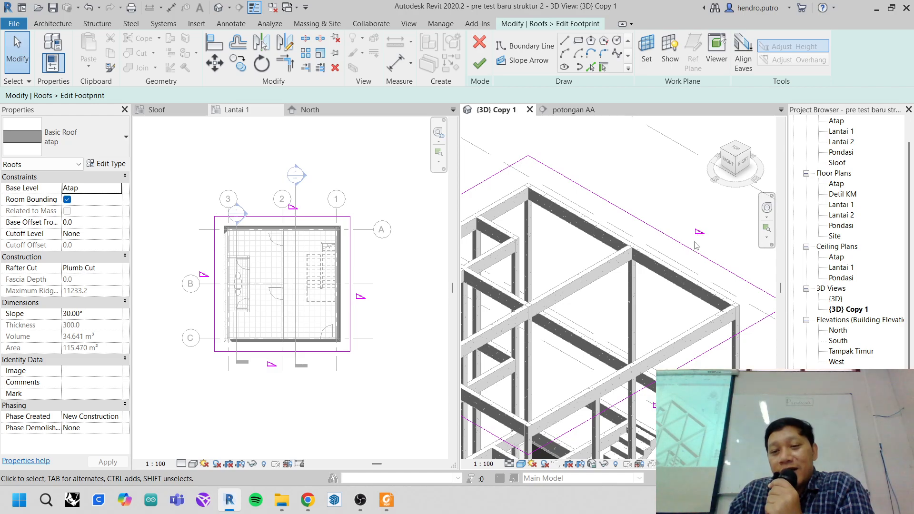
pyautogui.scroll(-4, 681, 235)
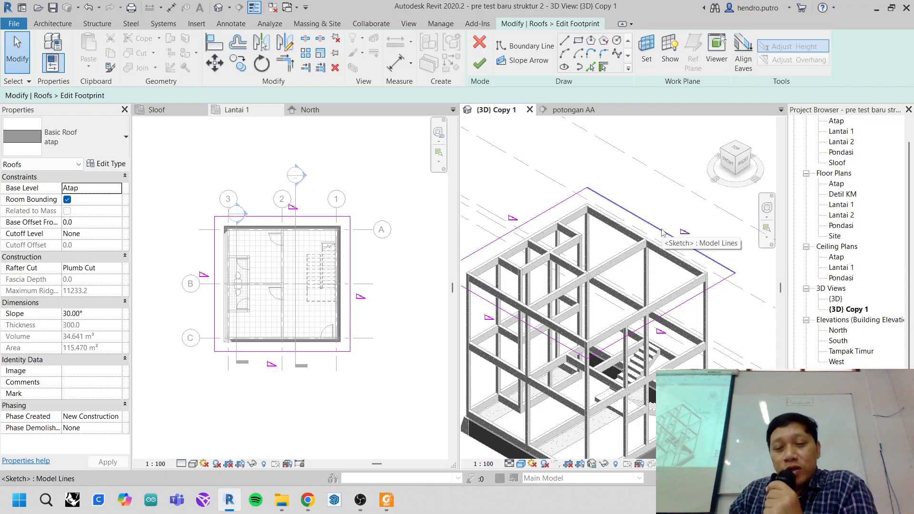
pyautogui.click(662, 233)
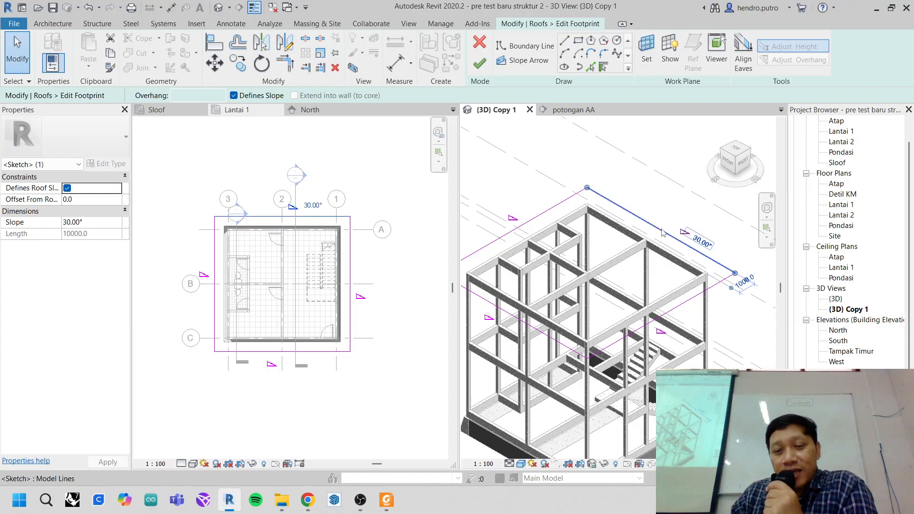
pyautogui.click(234, 96)
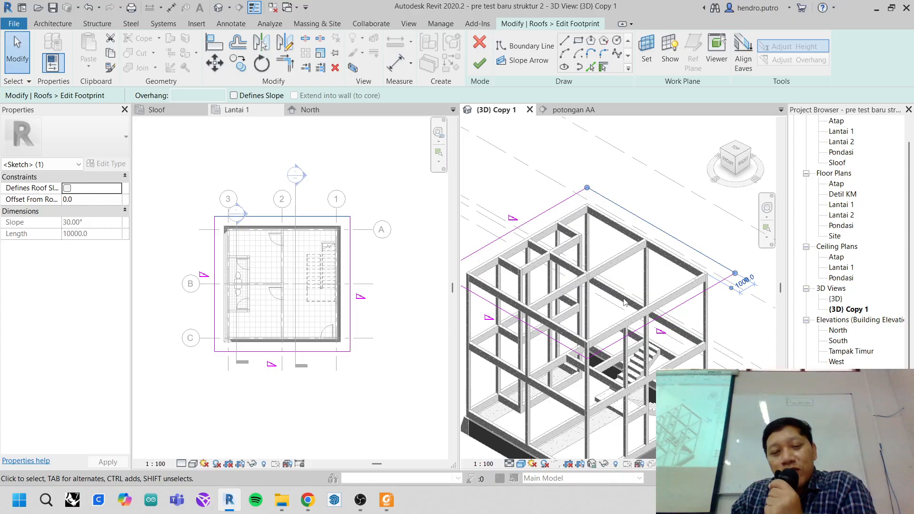
# - Turn off Defines Slope for the opposite boundary line along grid C and finish the roof footprint edit
pyautogui.moveTo(623, 299); pyautogui.dragTo(652, 289, button='middle')
pyautogui.click(546, 308)
pyautogui.click(233, 96)
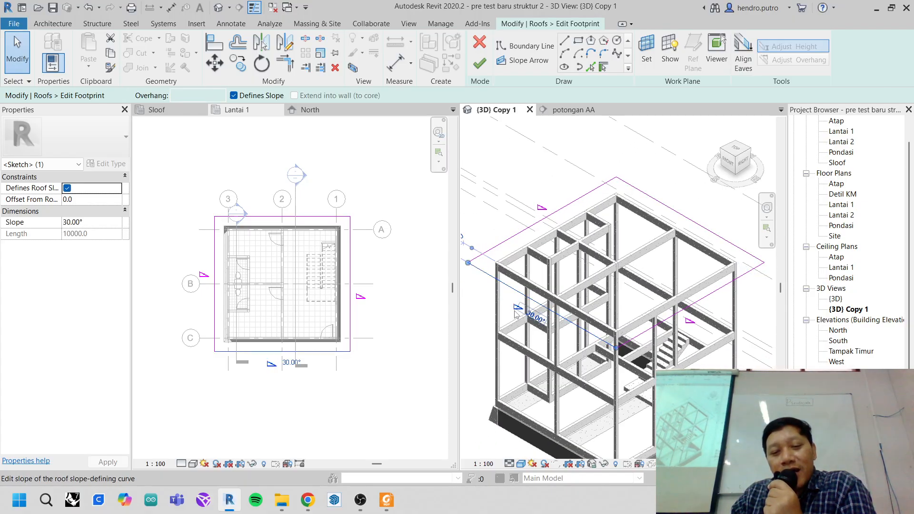
pyautogui.click(234, 96)
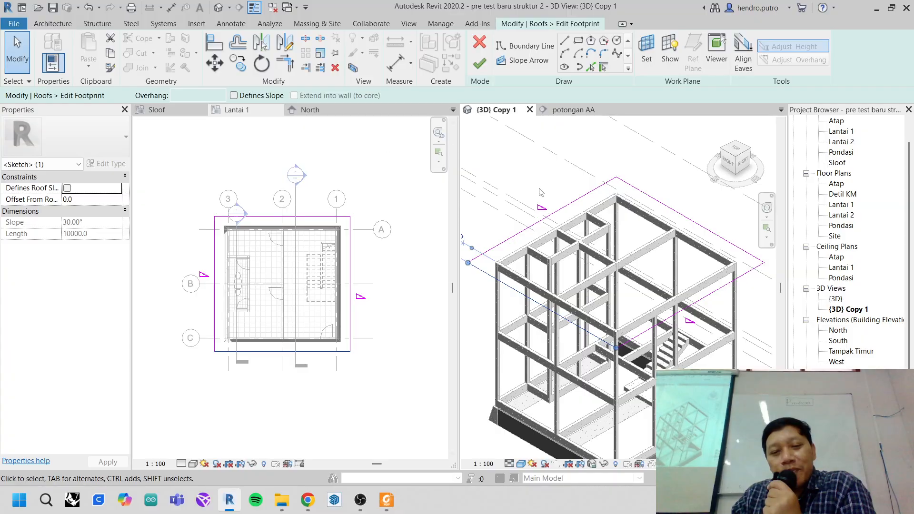
pyautogui.click(479, 63)
pyautogui.scroll(-2, 656, 320)
pyautogui.press('Escape')
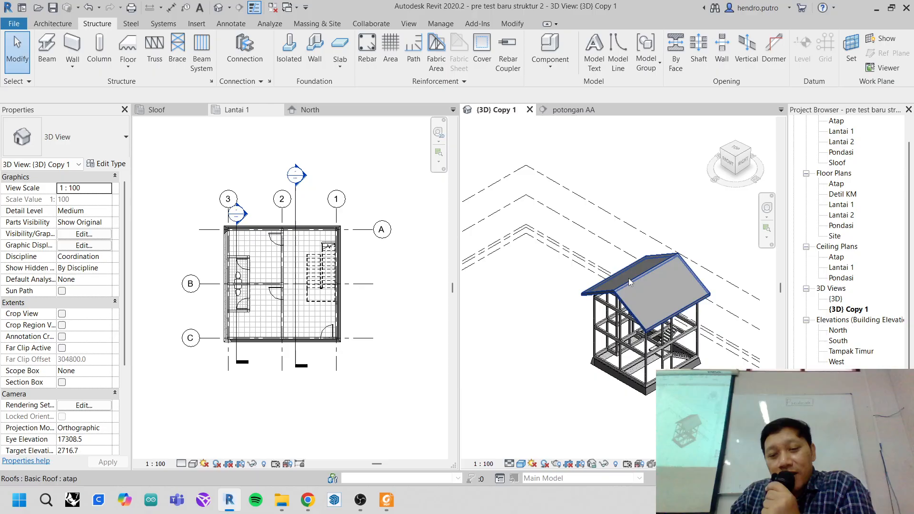
pyautogui.scroll(3, 630, 296)
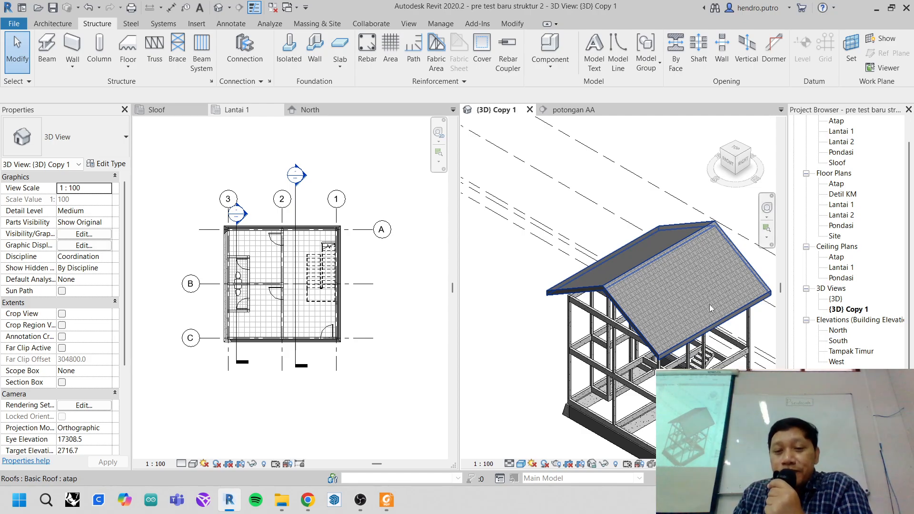
# - Edit the atap roof's footprint, turn off Defines Slope for the boundary line along grid 3, and finish the edit
pyautogui.click(665, 256)
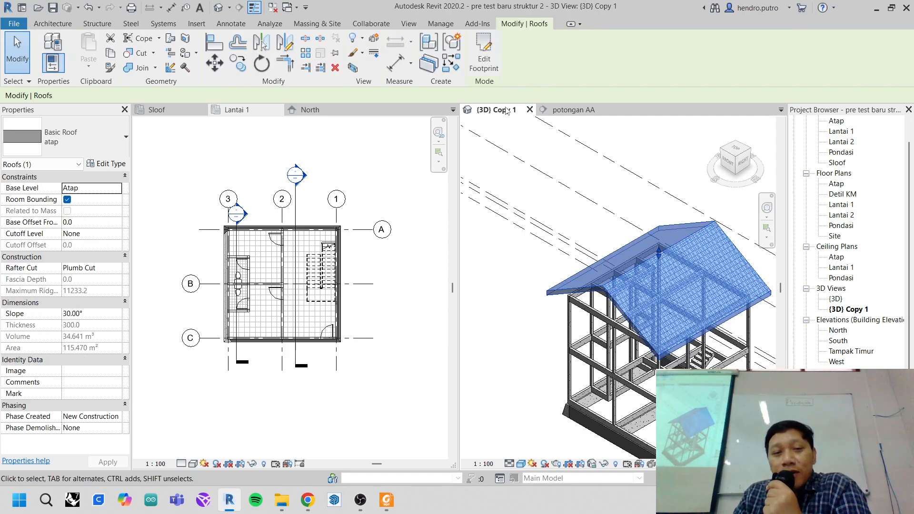
pyautogui.click(479, 71)
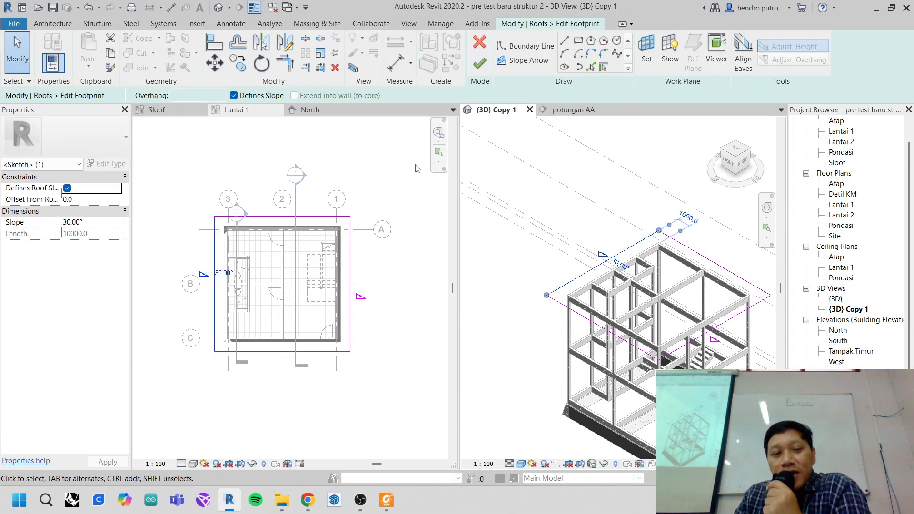
pyautogui.click(234, 95)
pyautogui.click(480, 64)
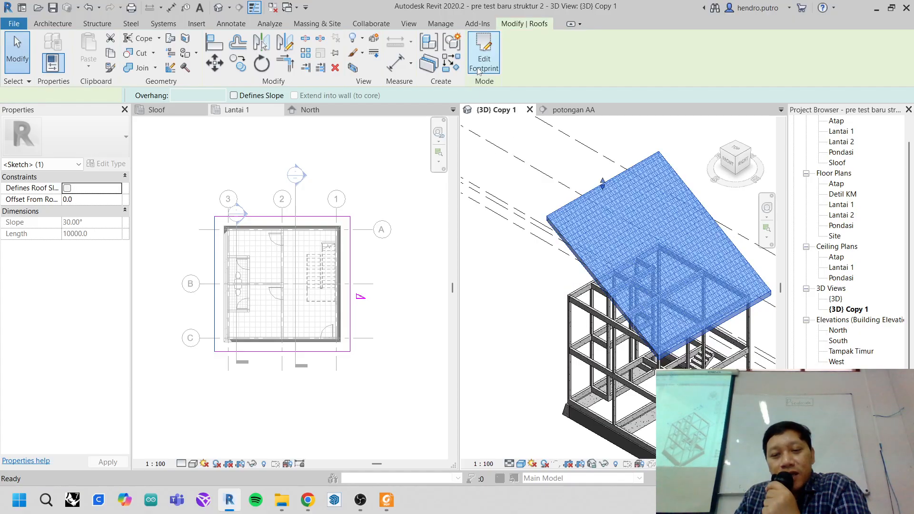
pyautogui.scroll(-3, 563, 355)
pyautogui.click(563, 355)
pyautogui.scroll(3, 572, 357)
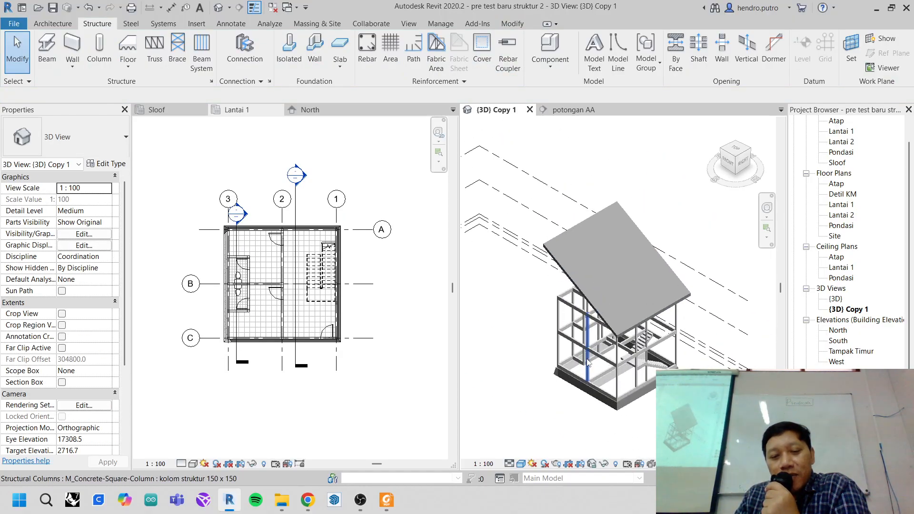
# - Reopen the atap roof's footprint and turn on Defines Slope for the boundary line along grid 3
pyautogui.click(585, 224)
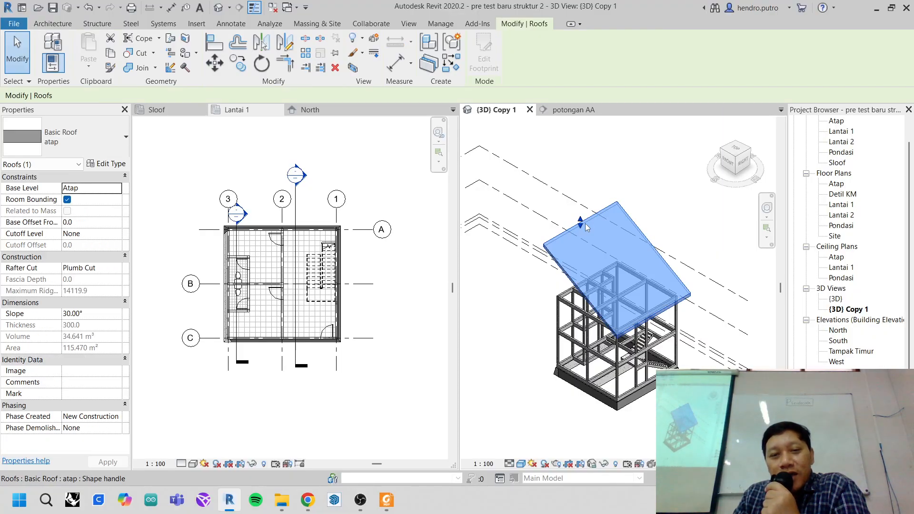
pyautogui.click(663, 208)
pyautogui.click(619, 224)
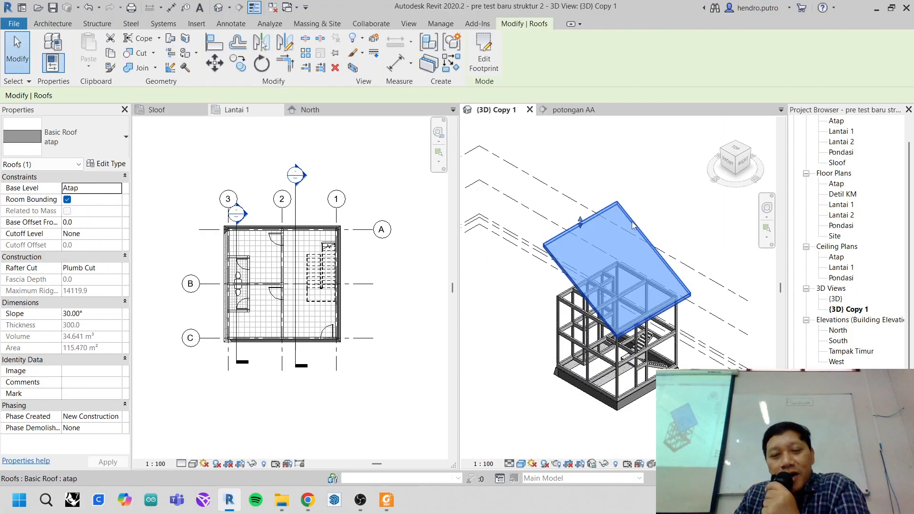
pyautogui.click(484, 62)
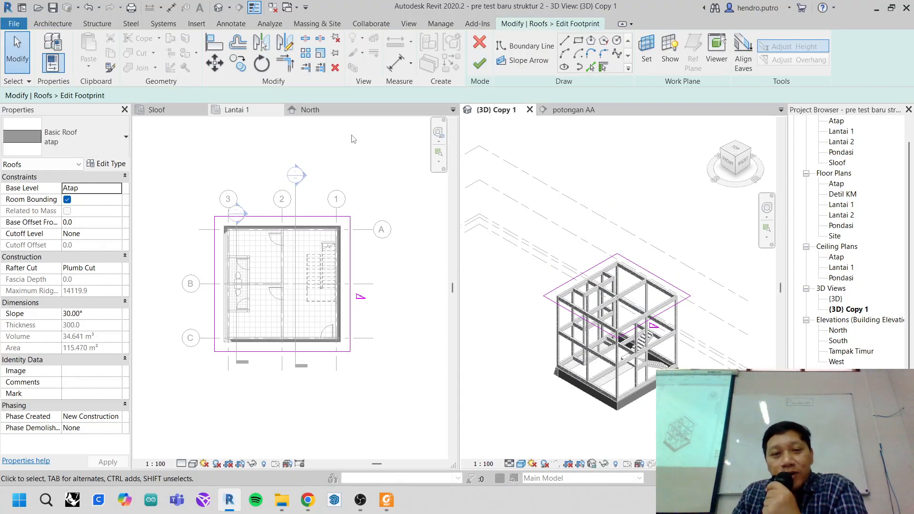
pyautogui.scroll(3, 593, 240)
pyautogui.click(596, 281)
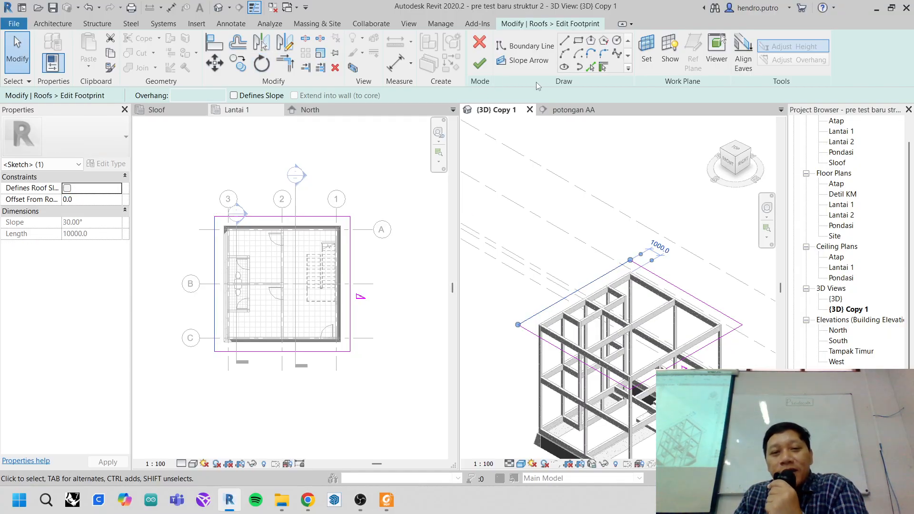
pyautogui.click(248, 98)
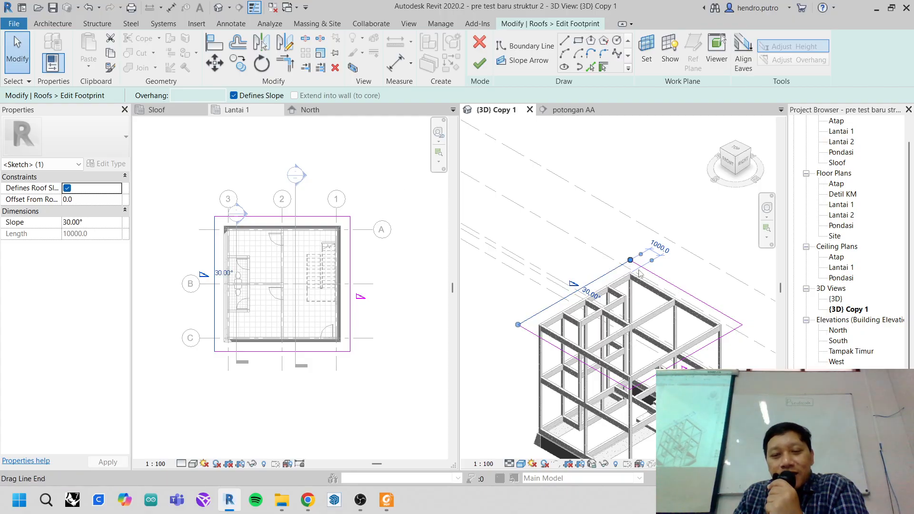
# - Turn on Defines Slope for the boundary lines along grids A and C and finish the roof footprint edit
pyautogui.click(669, 284)
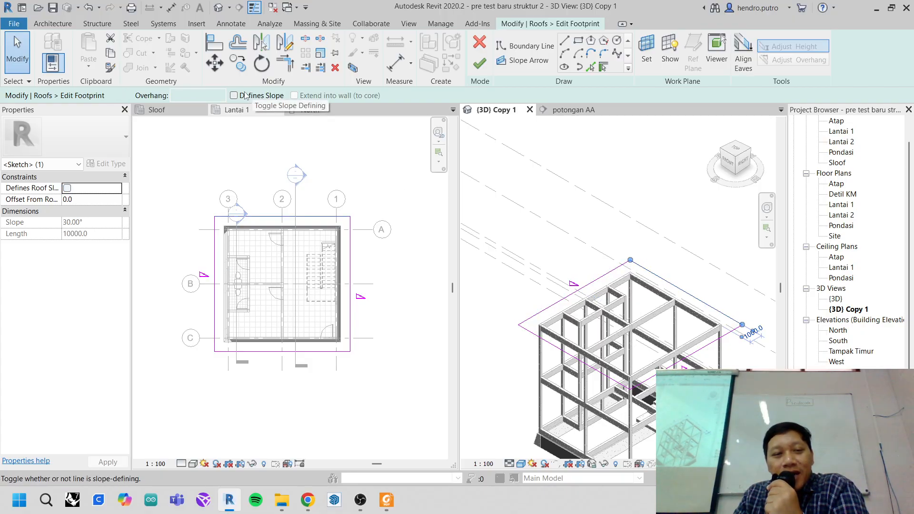
pyautogui.click(248, 96)
pyautogui.click(535, 338)
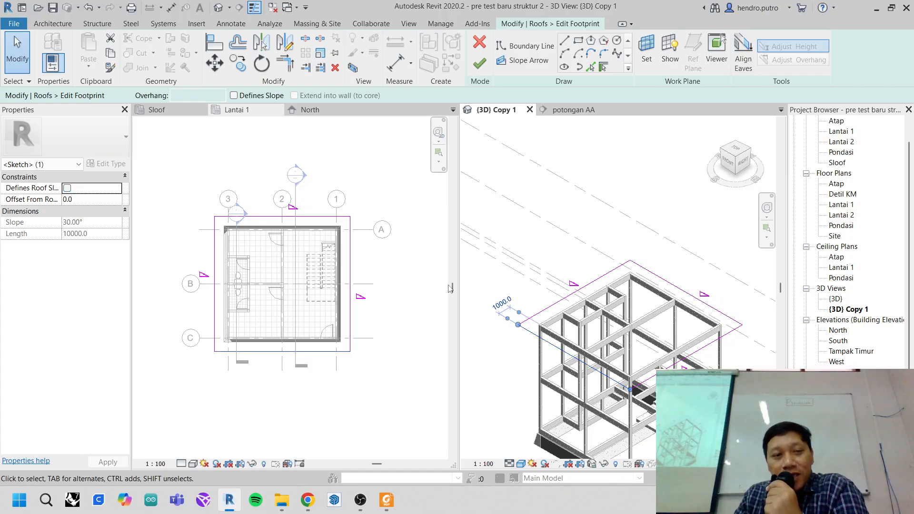
pyautogui.click(233, 98)
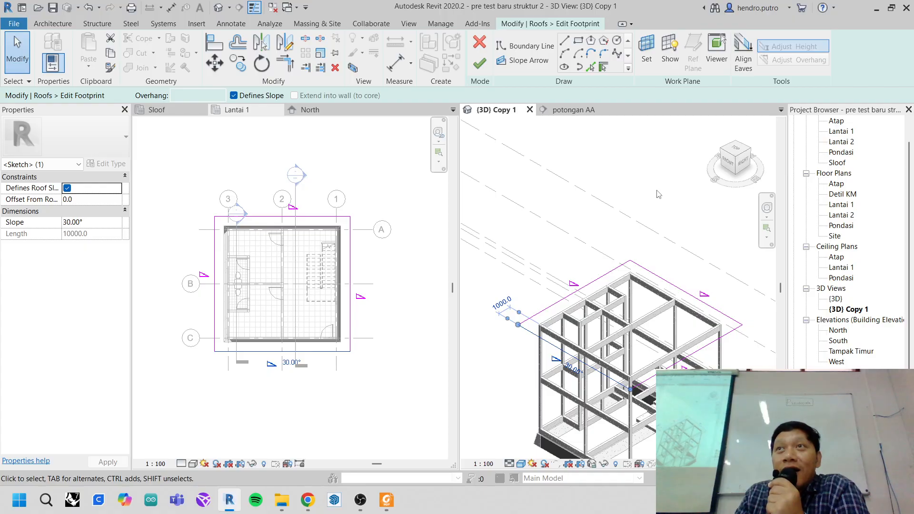
pyautogui.scroll(-2, 622, 244)
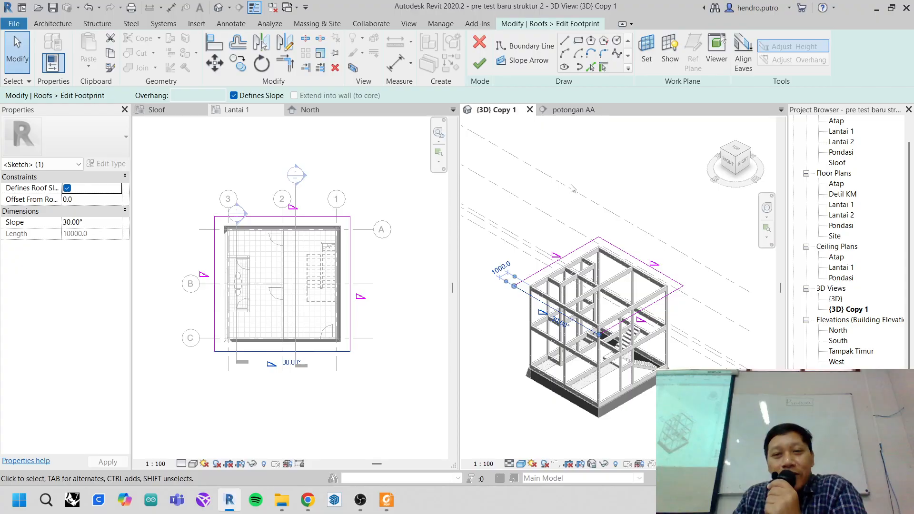
pyautogui.click(480, 63)
pyautogui.click(658, 182)
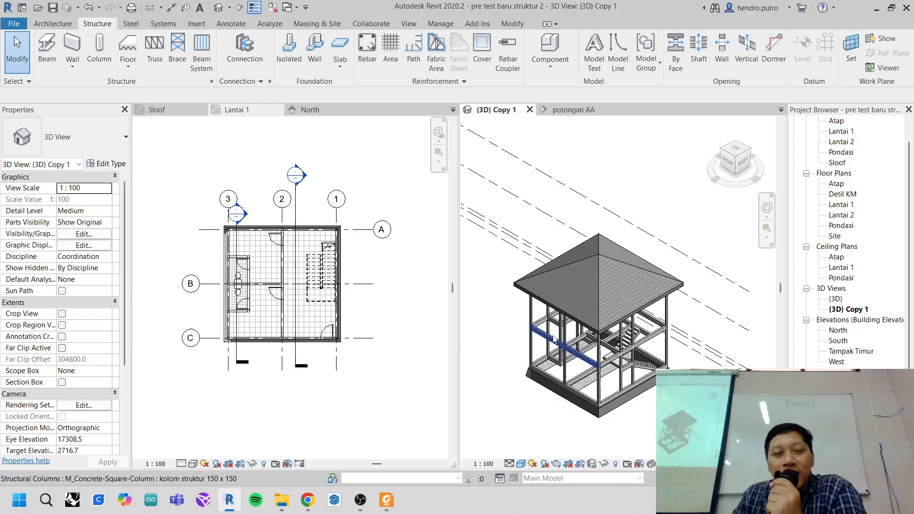
# - Switch to Chrome and examine the PBR-Truss light-steel profile specifications for profiles R, C and Z
pyautogui.scroll(5, 638, 289)
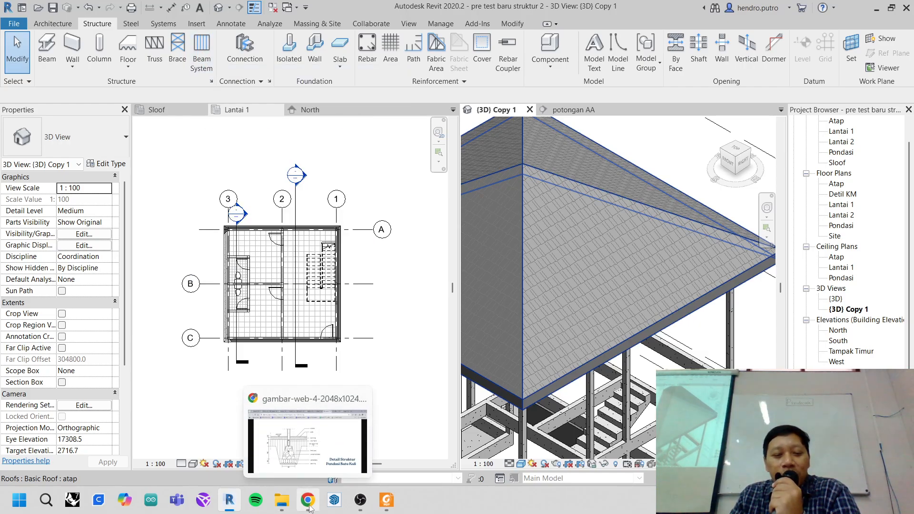
pyautogui.click(309, 509)
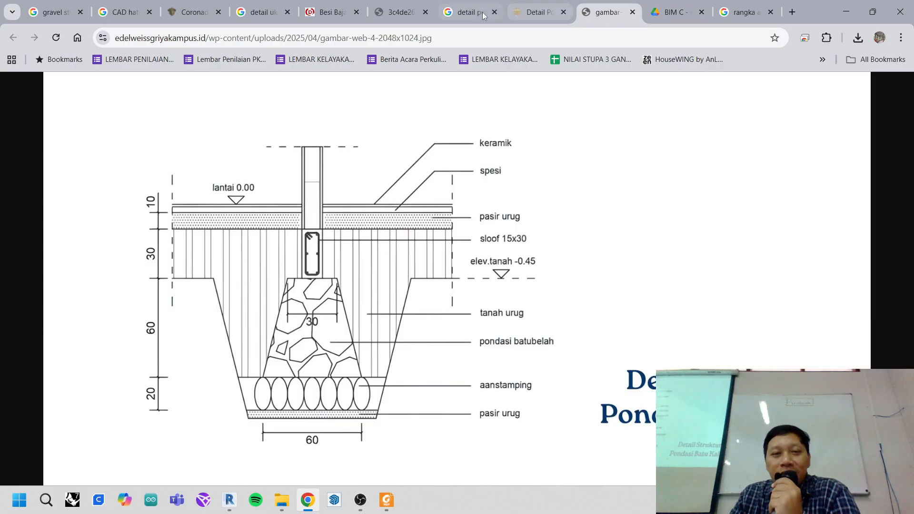
pyautogui.click(335, 14)
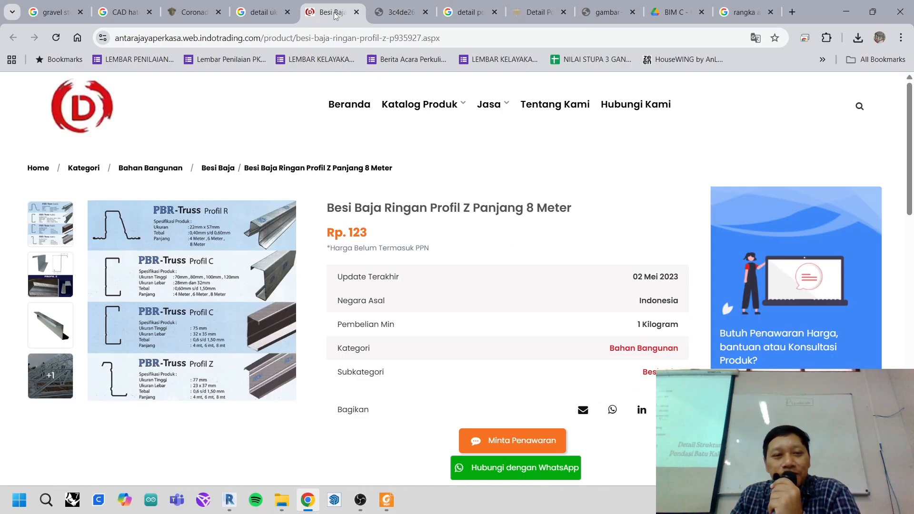
pyautogui.click(402, 12)
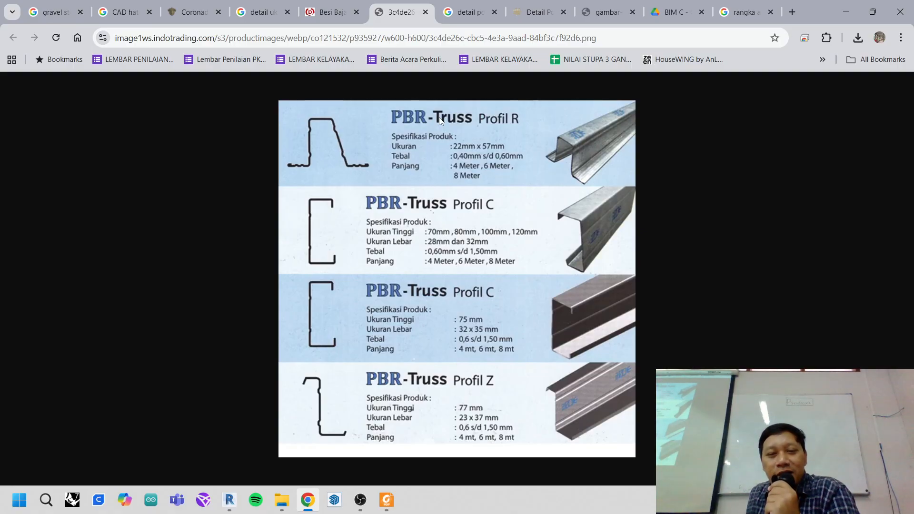
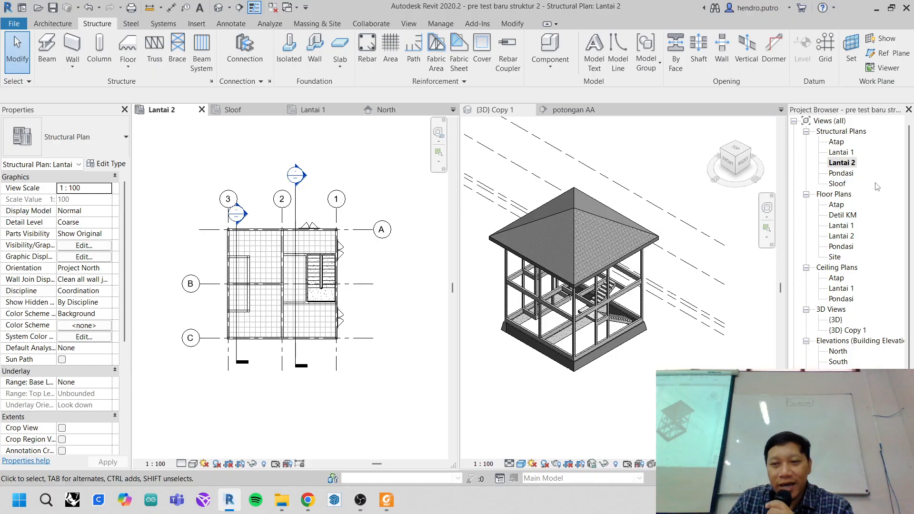
# - Open the Atap structural plan and check the Atap level's elevation in the 3D view
pyautogui.doubleClick(837, 142)
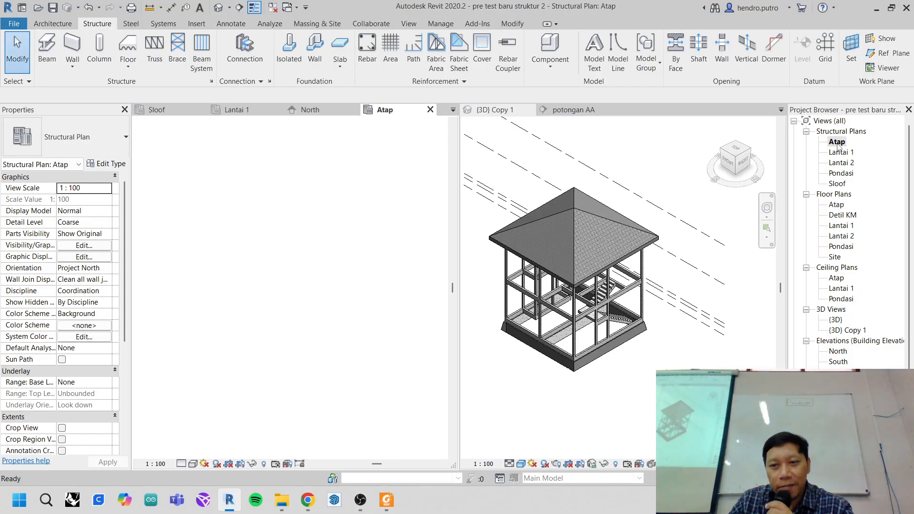
pyautogui.moveTo(340, 187); pyautogui.dragTo(386, 195, button='middle')
pyautogui.scroll(-1, 371, 175)
pyautogui.click(585, 240)
pyautogui.scroll(-2, 586, 241)
pyautogui.moveTo(574, 280); pyautogui.dragTo(694, 272, button='middle')
pyautogui.scroll(5, 528, 165)
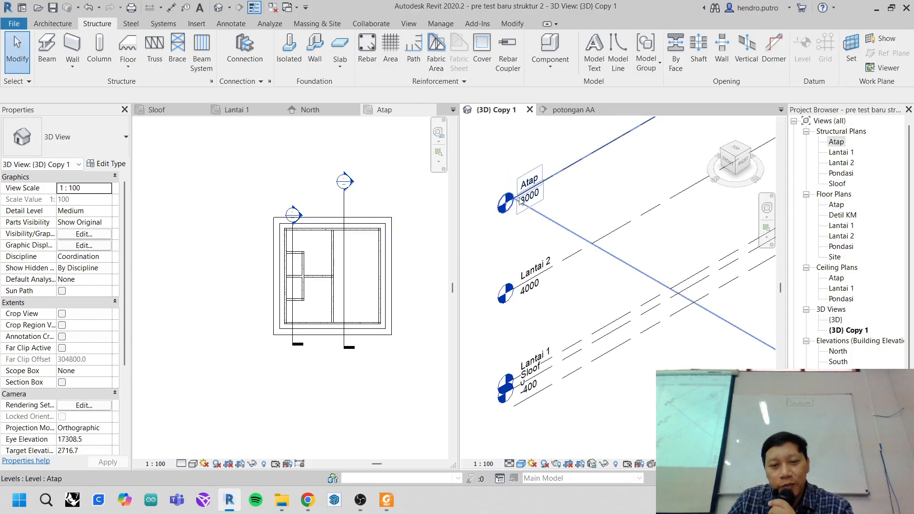
# - Move the potongan AA section line in the Atap plan to the other side of the central interior beam
pyautogui.click(382, 212)
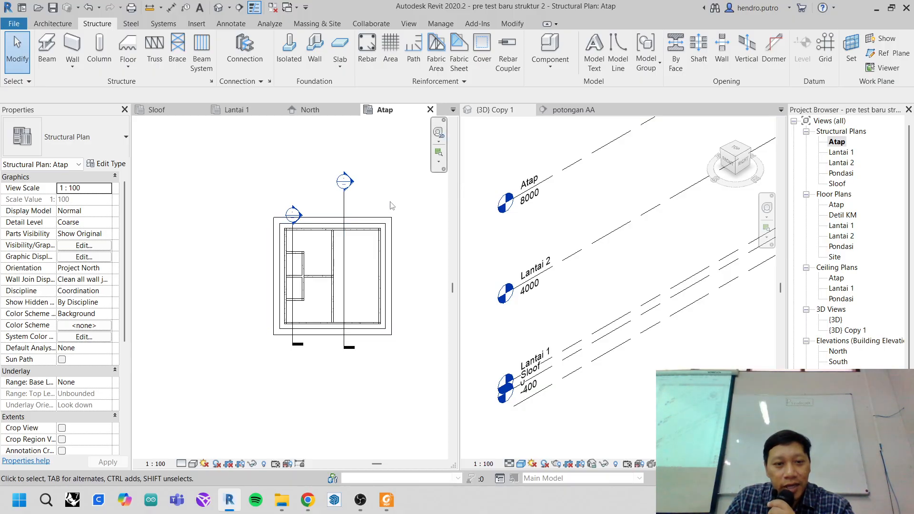
pyautogui.scroll(2, 366, 204)
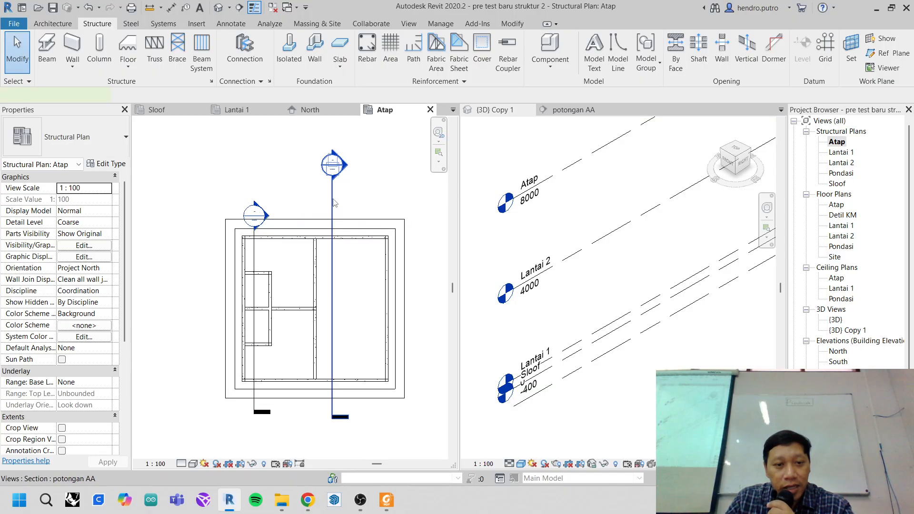
pyautogui.click(333, 203)
pyautogui.moveTo(319, 200); pyautogui.dragTo(290, 201)
pyautogui.click(371, 201)
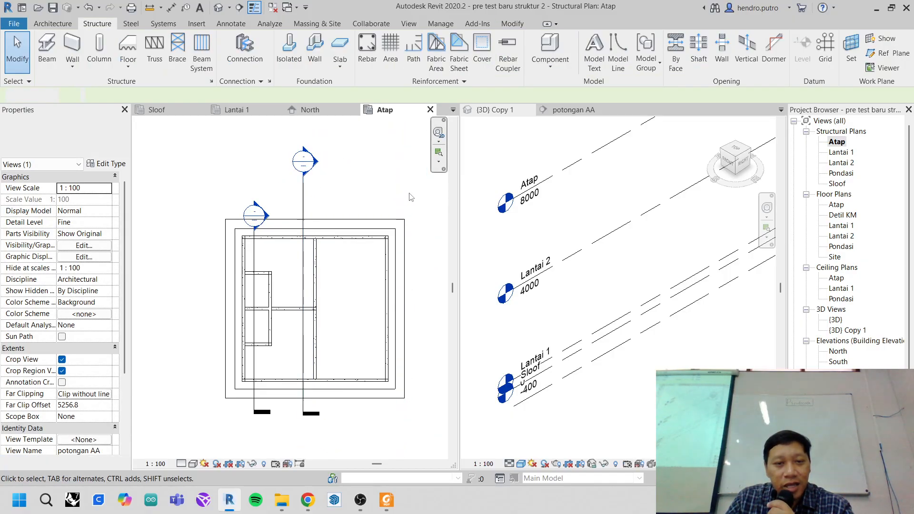
# - Start the Truss command and agree to load a structural truss family
pyautogui.scroll(-4, 578, 298)
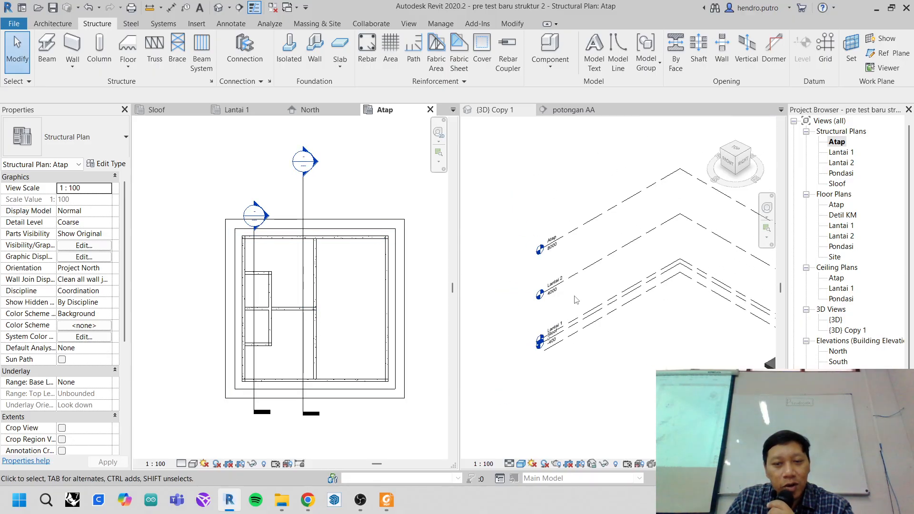
pyautogui.moveTo(648, 276); pyautogui.dragTo(545, 217, button='middle')
pyautogui.scroll(2, 606, 246)
pyautogui.scroll(2, 606, 245)
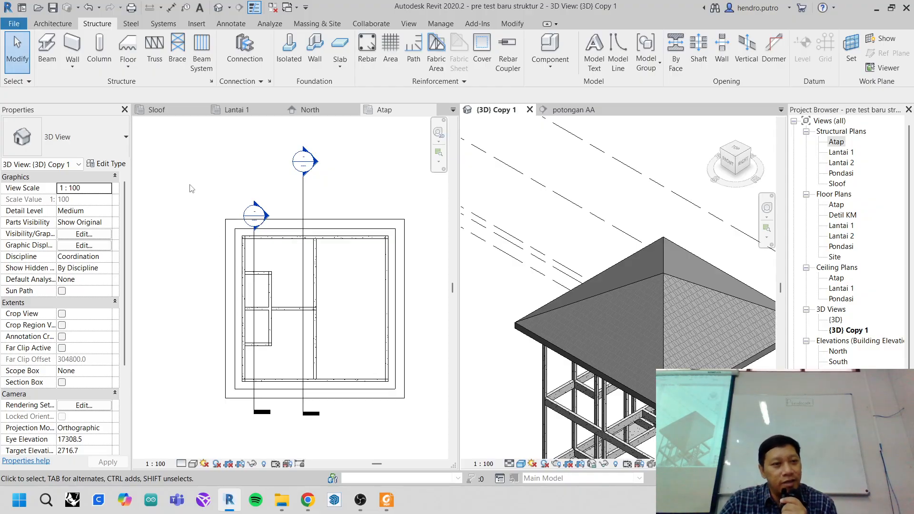
pyautogui.click(154, 47)
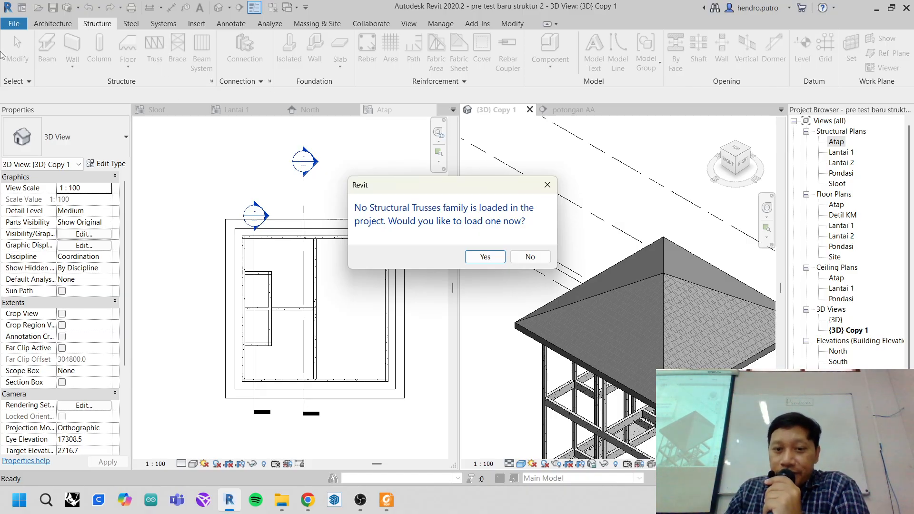
pyautogui.click(485, 257)
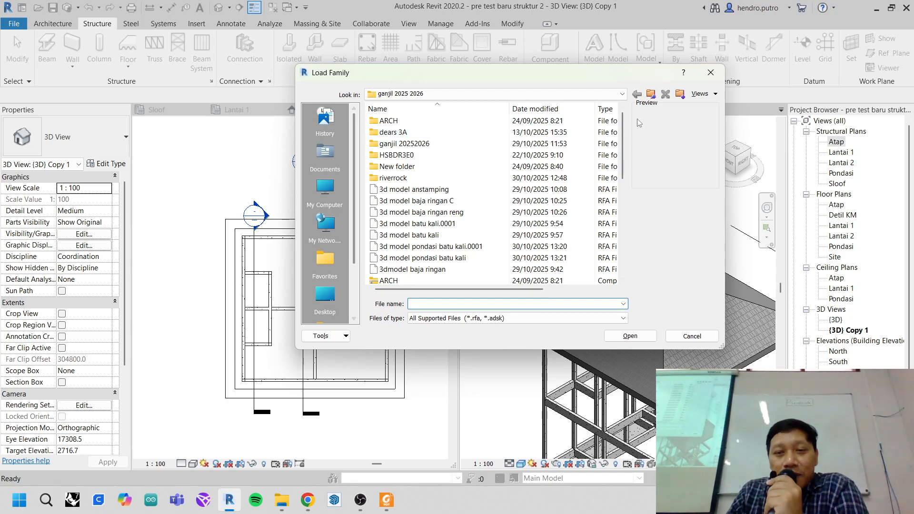
# - Browse to the Structural Trusses folder in the metric library's Canada folder
pyautogui.scroll(-1, 327, 271)
pyautogui.scroll(-1, 327, 272)
pyautogui.click(327, 259)
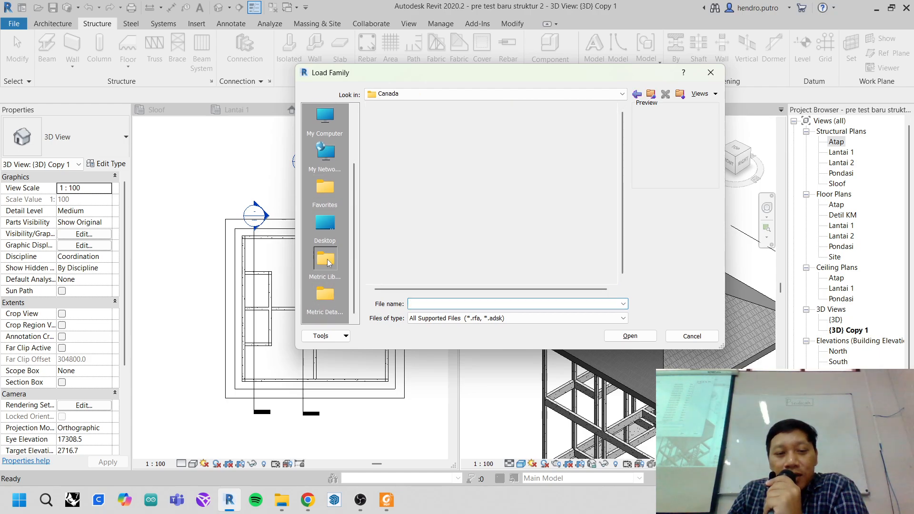
pyautogui.scroll(-3, 451, 224)
pyautogui.scroll(-5, 451, 224)
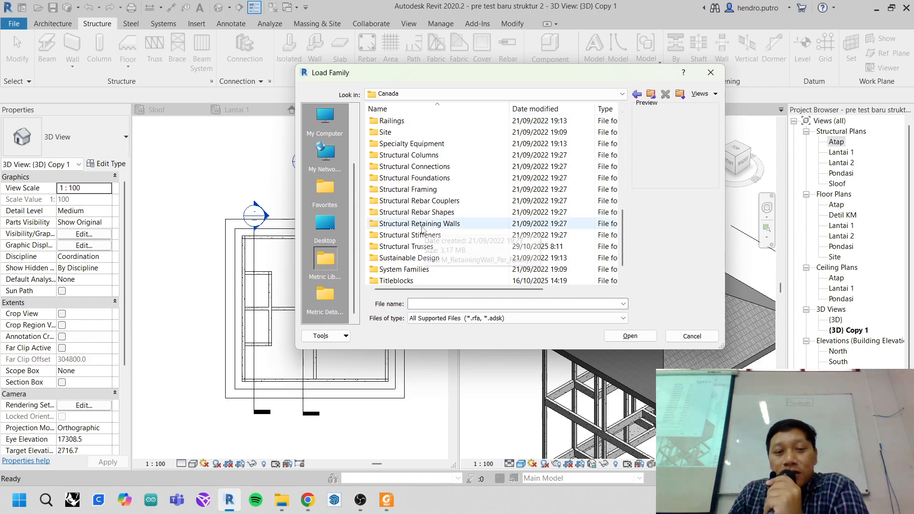
pyautogui.click(407, 248)
pyautogui.doubleClick(407, 248)
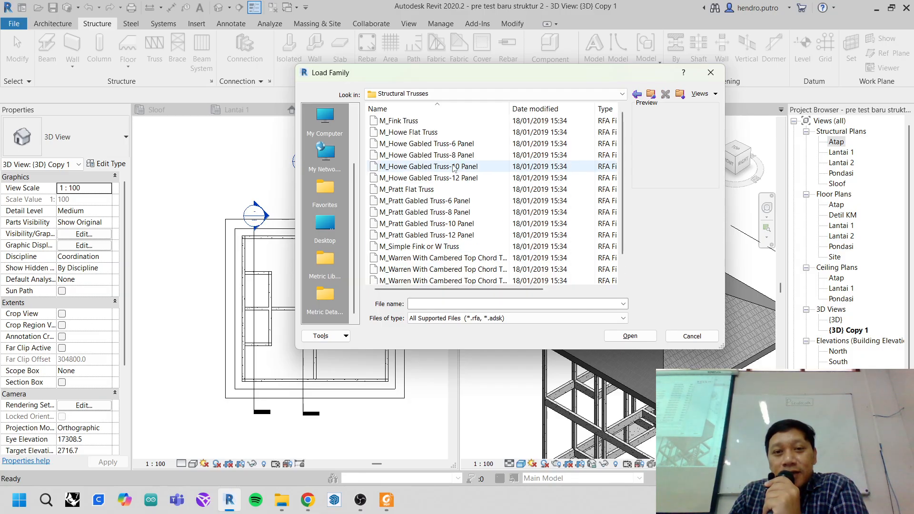
# - Compare the previews of the Fink, Howe flat, Howe gabled and Pratt flat truss families in a widened file dialog
pyautogui.click(412, 121)
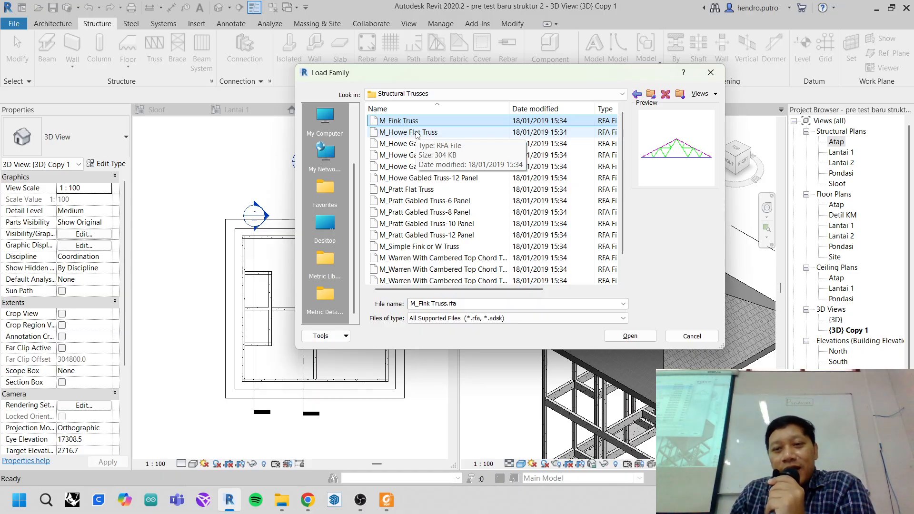
pyautogui.moveTo(725, 221); pyautogui.dragTo(831, 215)
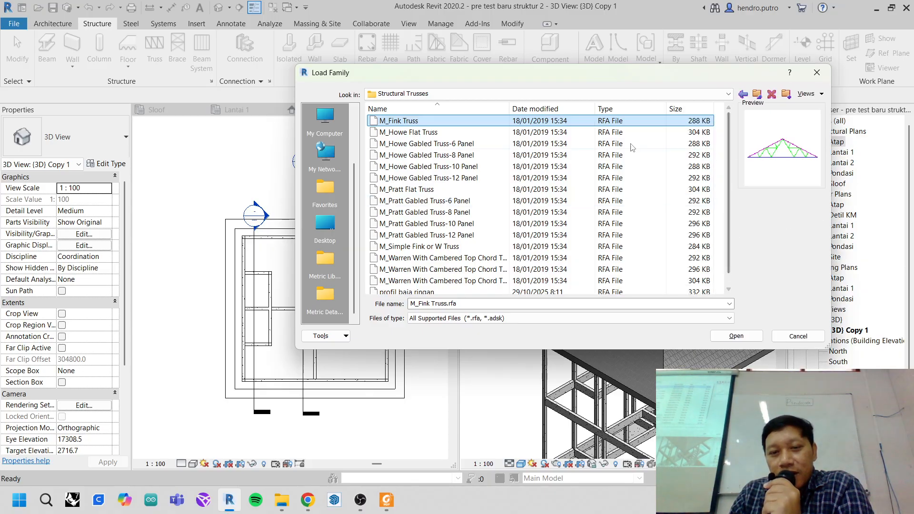
pyautogui.click(476, 133)
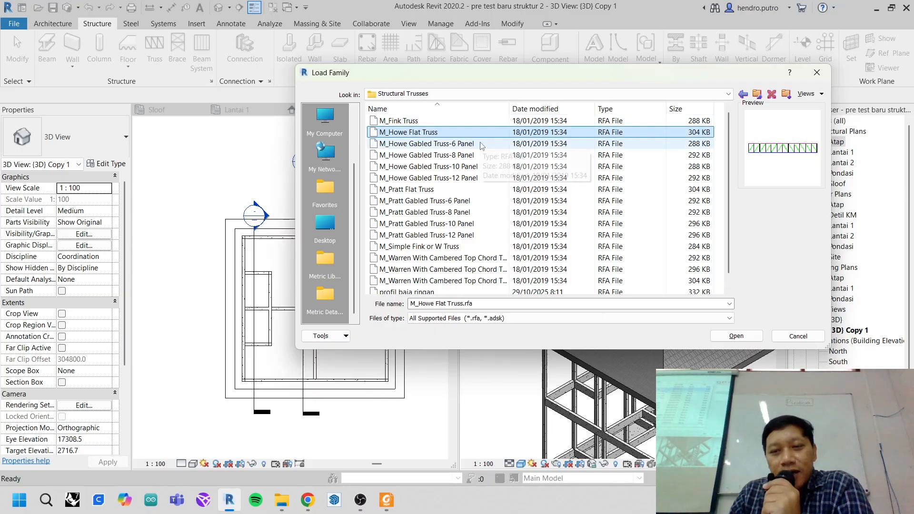
pyautogui.click(478, 144)
pyautogui.click(479, 137)
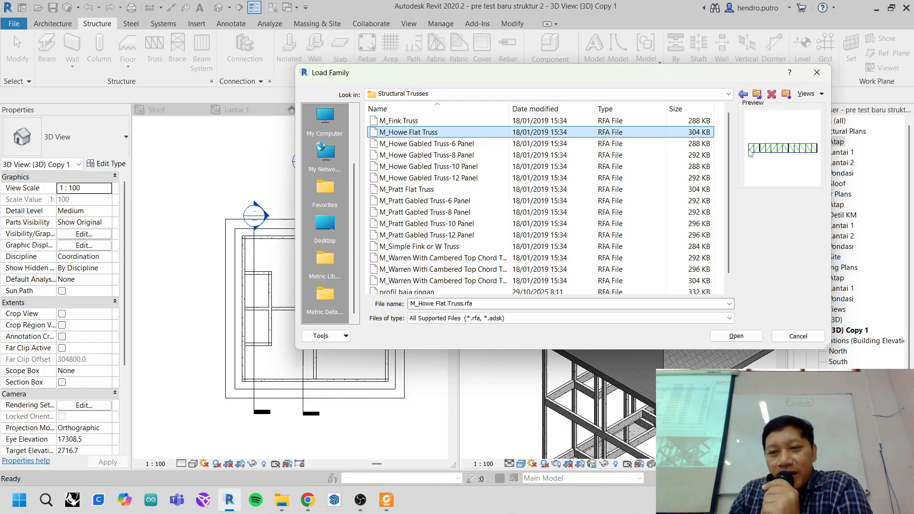
pyautogui.click(485, 147)
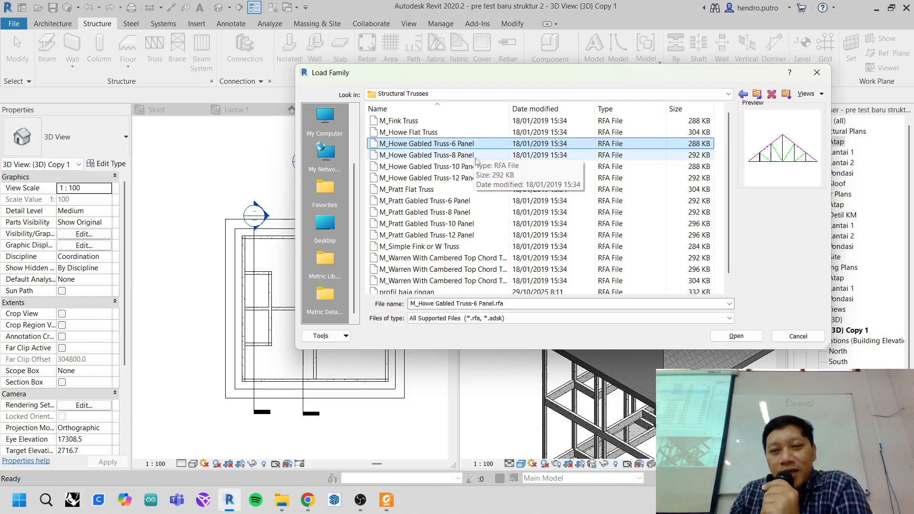
pyautogui.click(478, 155)
pyautogui.click(485, 166)
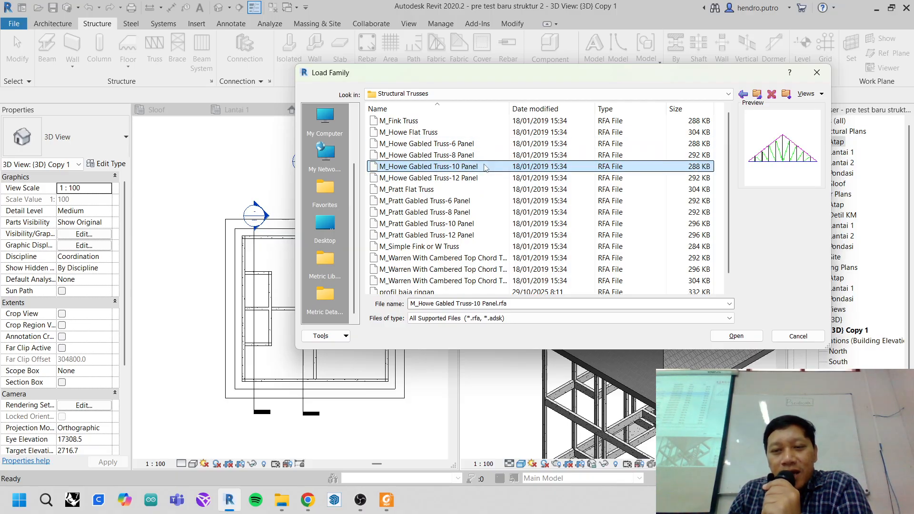
pyautogui.click(487, 178)
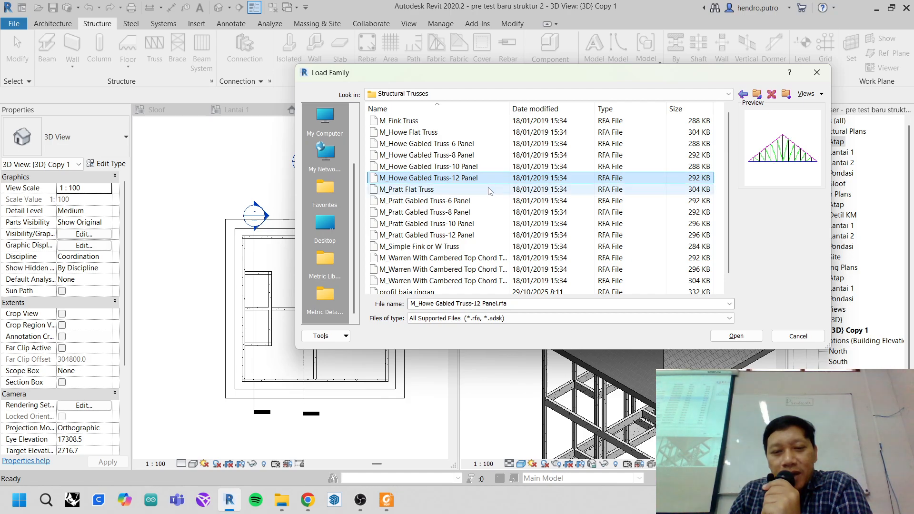
pyautogui.click(489, 189)
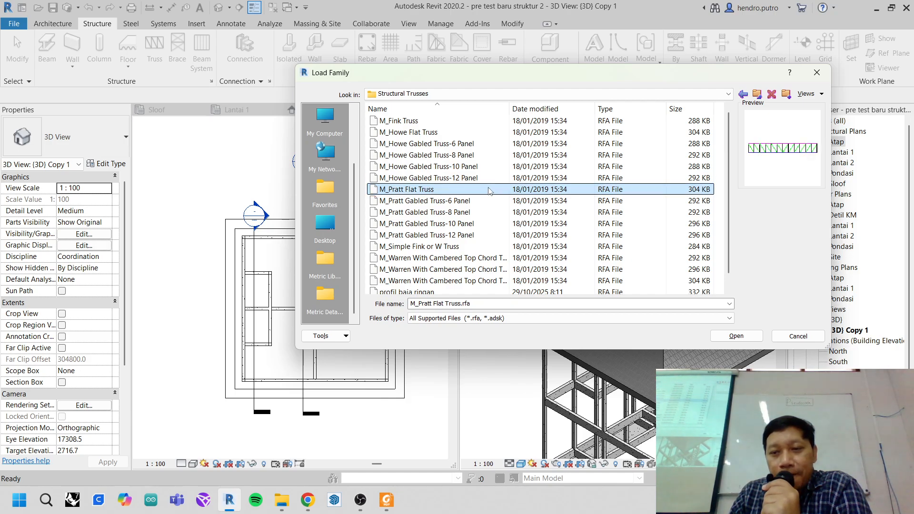
# - Load the M_Howe Flat Truss family into the project
pyautogui.click(462, 134)
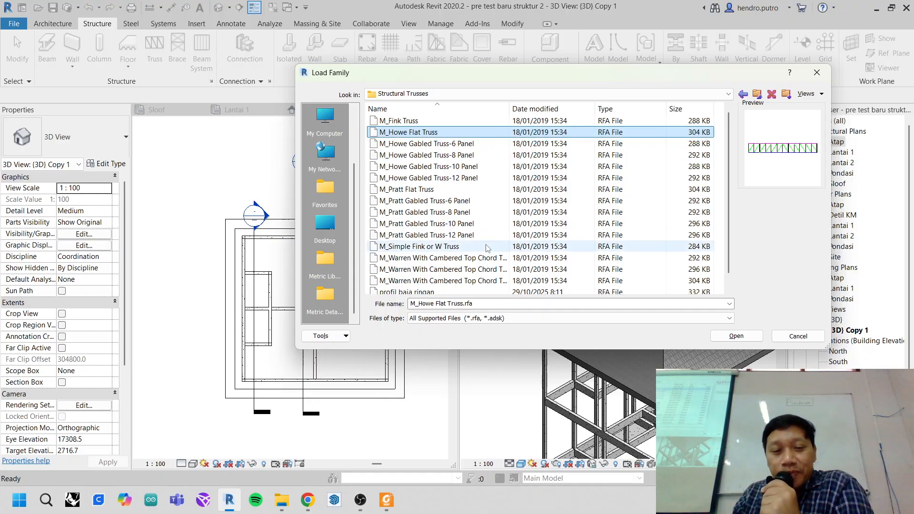
pyautogui.scroll(-1, 429, 245)
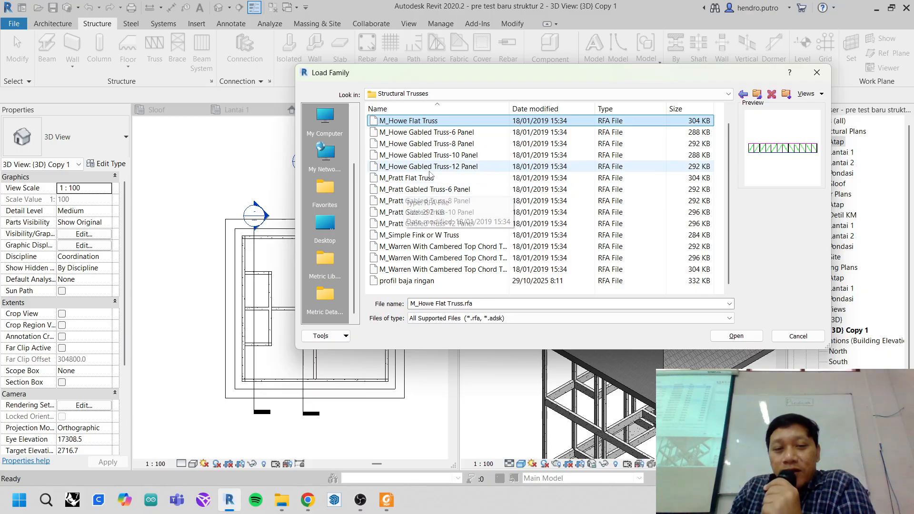
pyautogui.scroll(1, 455, 191)
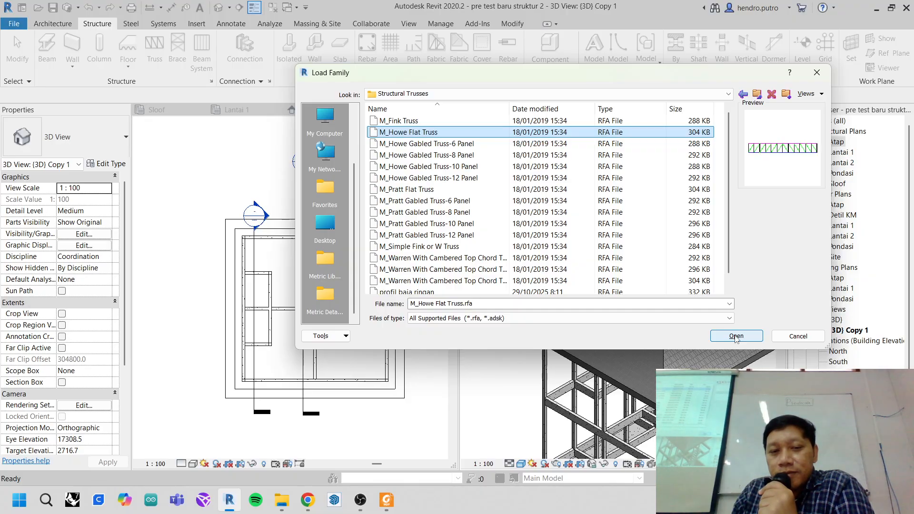
pyautogui.click(460, 142)
pyautogui.click(460, 136)
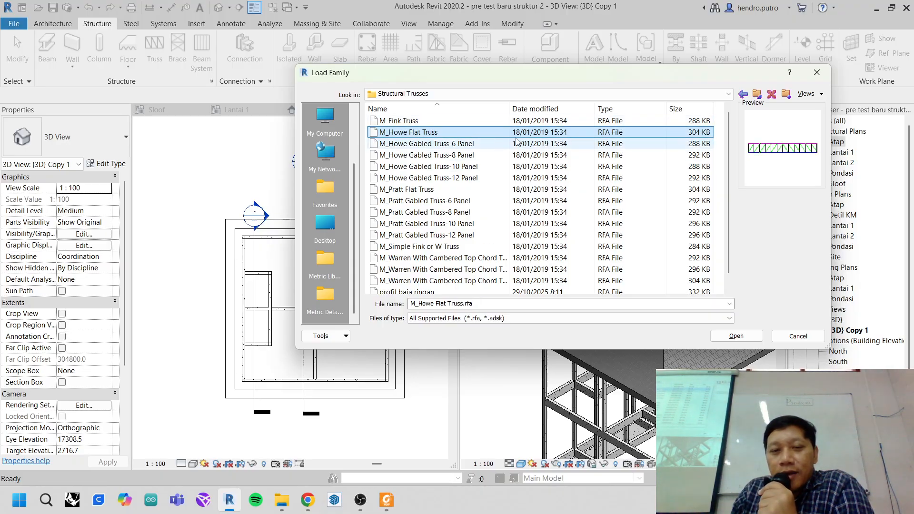
pyautogui.click(736, 336)
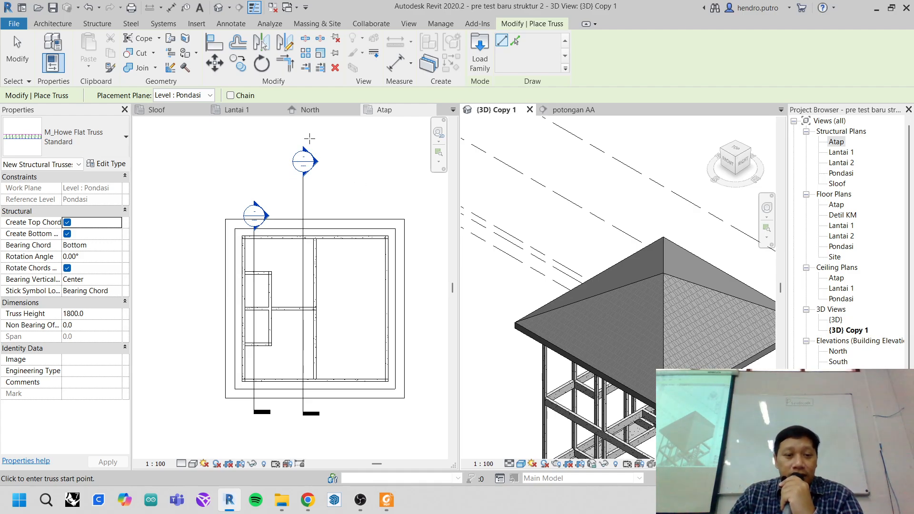
# - Try to place an M_Howe Flat Truss on the Atap level along the full length of the long central interior beam
pyautogui.click(333, 175)
pyautogui.moveTo(365, 232); pyautogui.dragTo(369, 143, button='middle')
pyautogui.scroll(4, 323, 160)
pyautogui.scroll(-7, 370, 194)
pyautogui.moveTo(373, 204); pyautogui.dragTo(336, 207, button='middle')
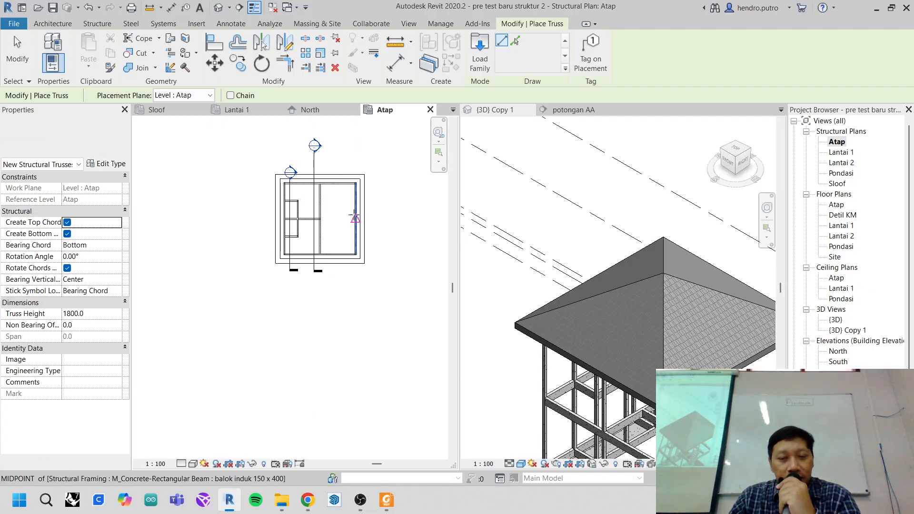
pyautogui.scroll(2, 317, 200)
pyautogui.scroll(5, 323, 199)
pyautogui.scroll(2, 330, 177)
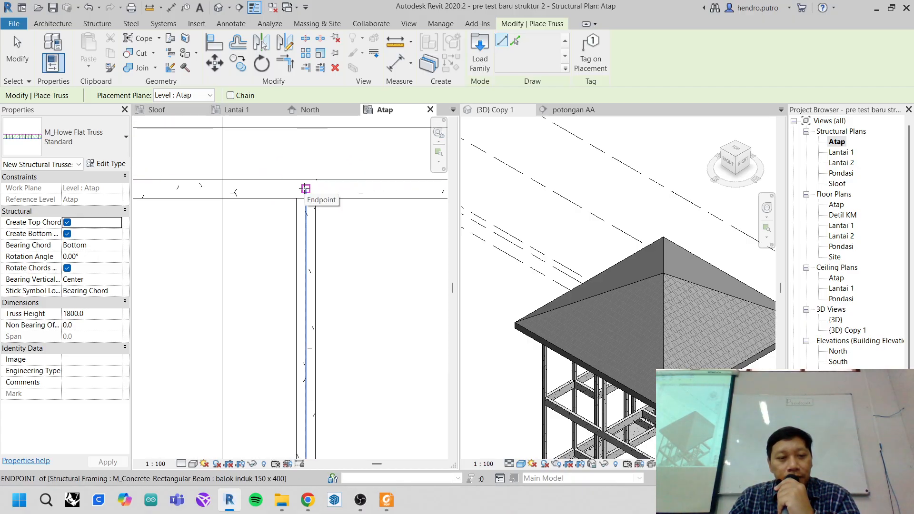
pyautogui.click(305, 189)
pyautogui.scroll(-3, 305, 143)
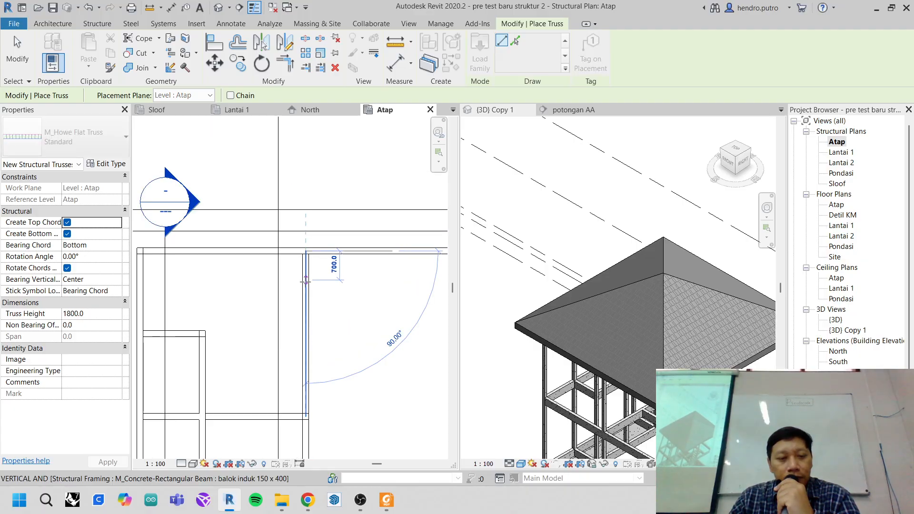
pyautogui.scroll(-1, 305, 279)
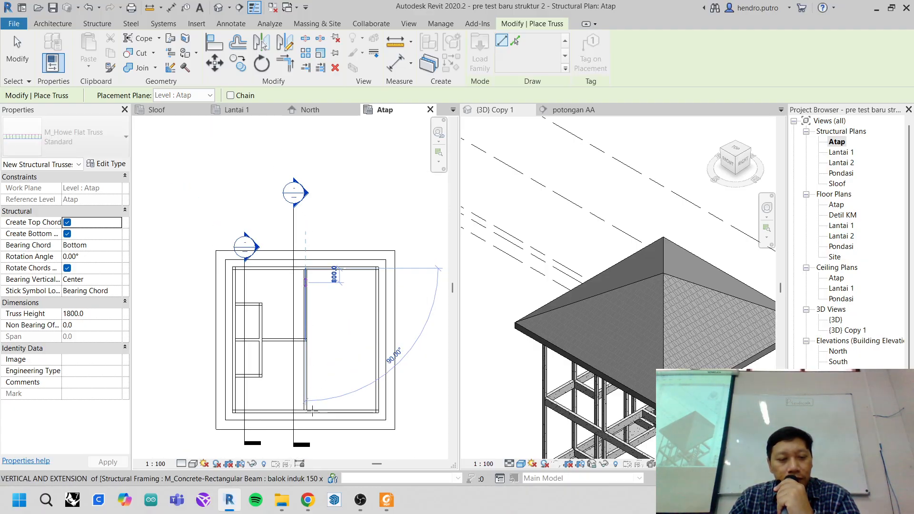
pyautogui.scroll(3, 306, 420)
pyautogui.moveTo(311, 226); pyautogui.dragTo(292, 389, button='middle')
pyautogui.scroll(1, 285, 143)
pyautogui.scroll(1, 284, 142)
pyautogui.moveTo(284, 142); pyautogui.dragTo(295, 315, button='middle')
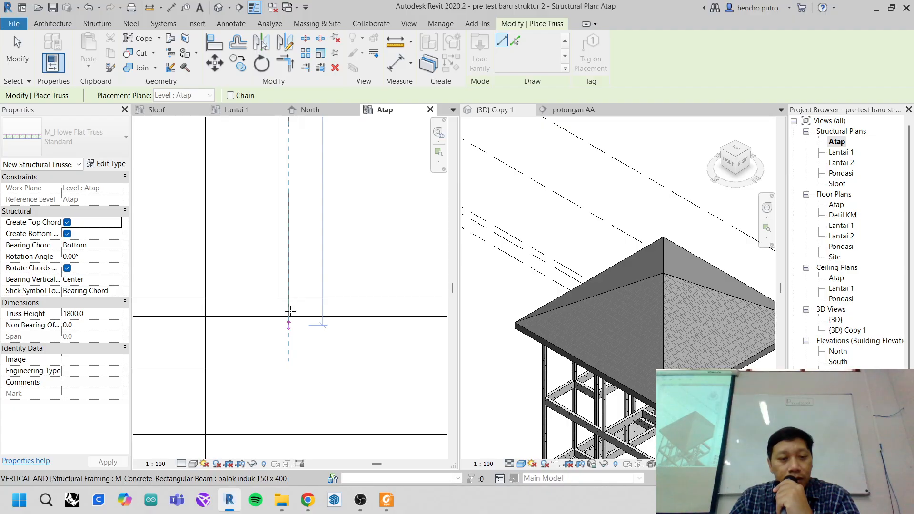
pyautogui.click(290, 307)
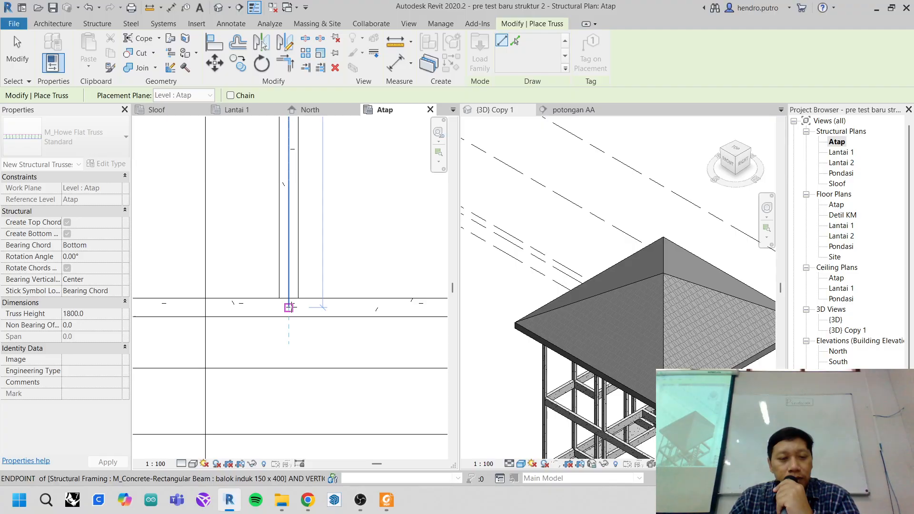
pyautogui.click(290, 307)
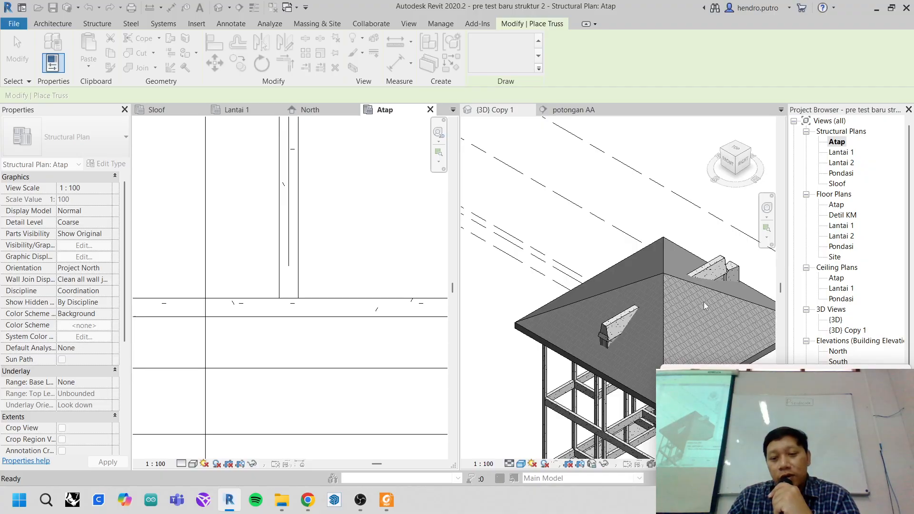
pyautogui.click(876, 467)
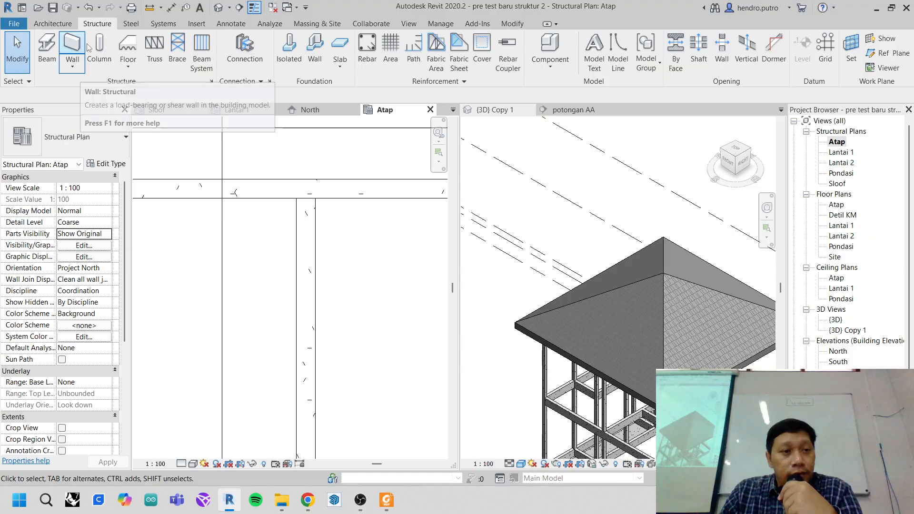
# - Check the M_Howe Flat Truss type properties for its chord and web framing types, then leave the Truss command
pyautogui.click(151, 60)
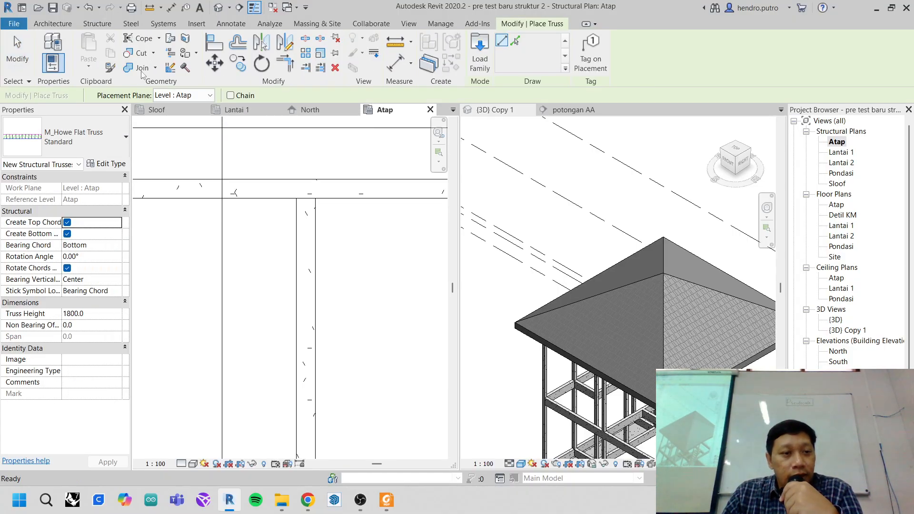
pyautogui.click(123, 165)
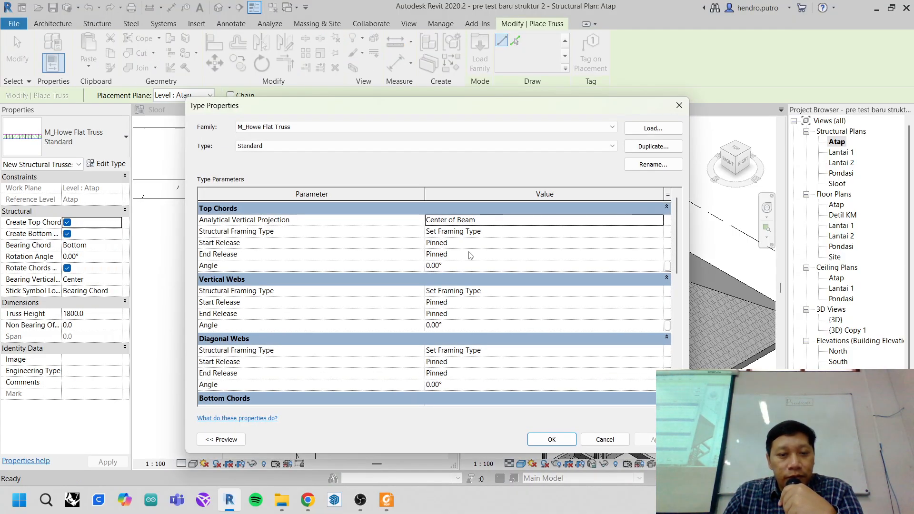
pyautogui.scroll(-4, 484, 261)
pyautogui.scroll(-4, 487, 261)
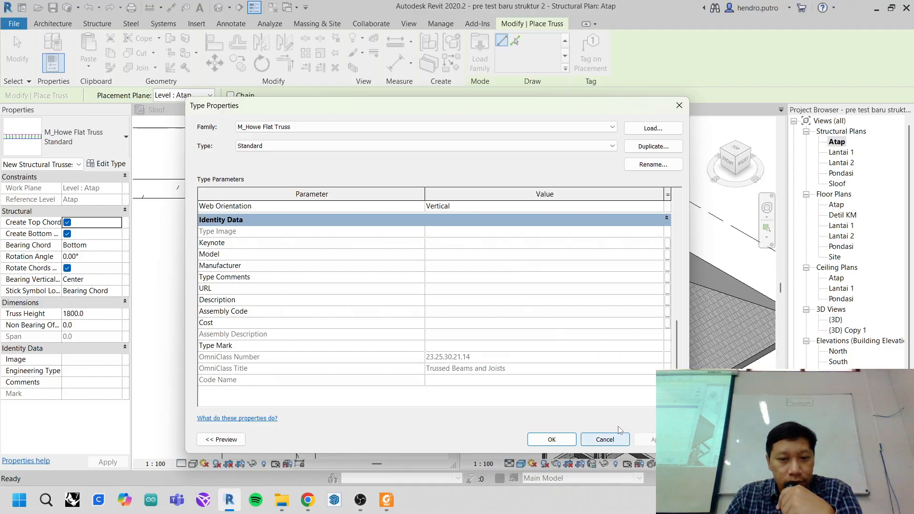
pyautogui.click(605, 439)
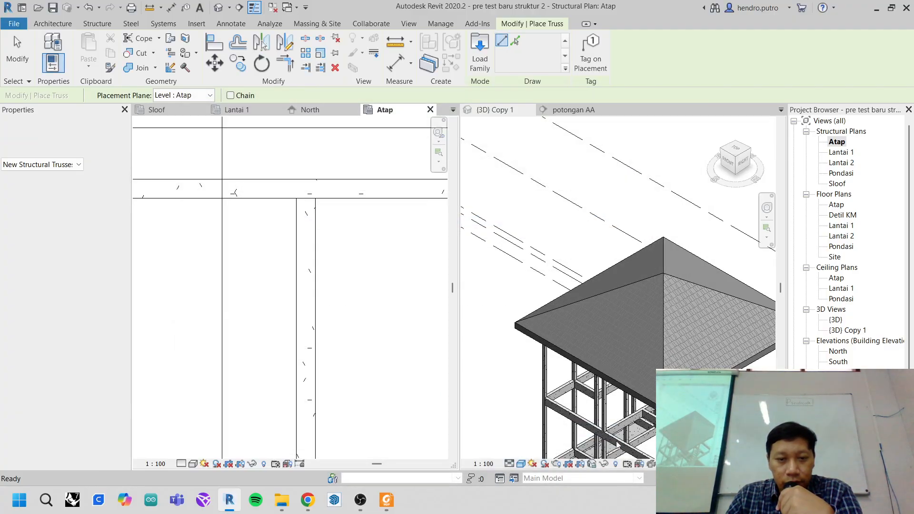
pyautogui.click(10, 66)
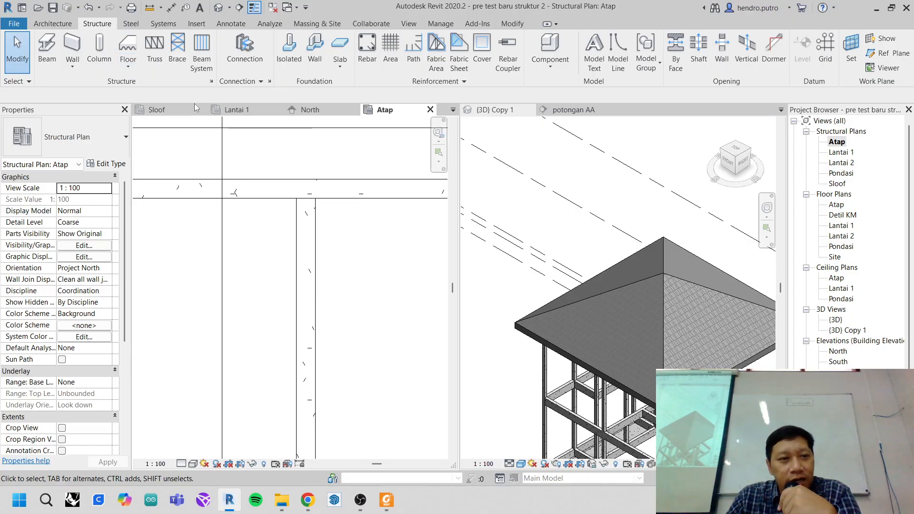
# - Start loading another family and browse to the Light Gauge Steel folder under Canada's Structural Framing library
pyautogui.click(199, 24)
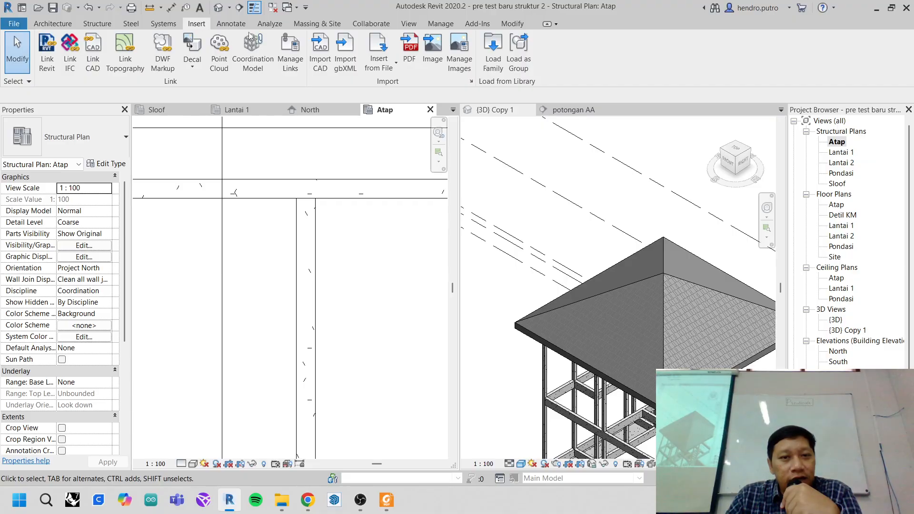
pyautogui.click(494, 50)
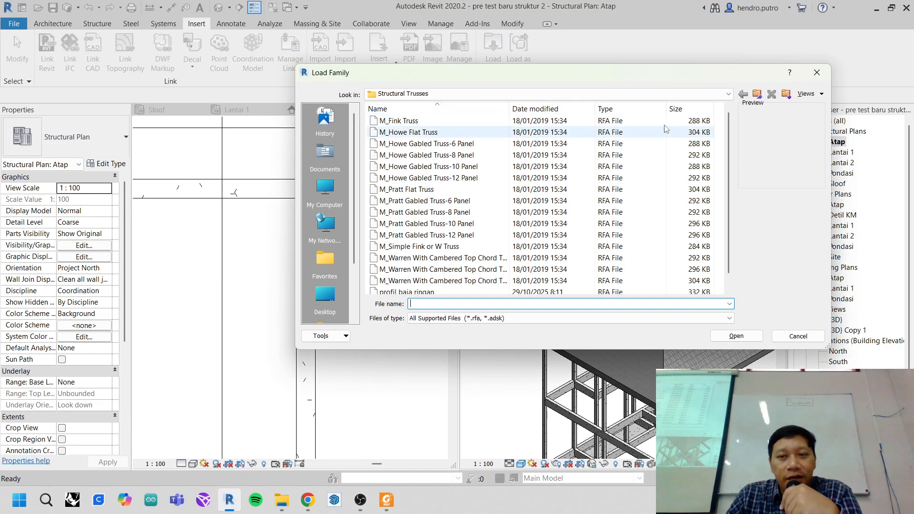
pyautogui.click(757, 95)
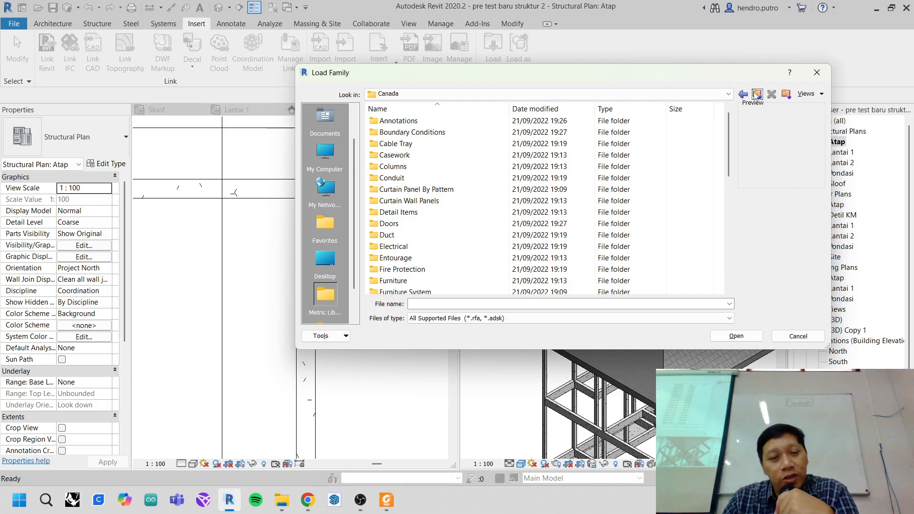
pyautogui.scroll(-5, 381, 262)
pyautogui.scroll(-4, 381, 262)
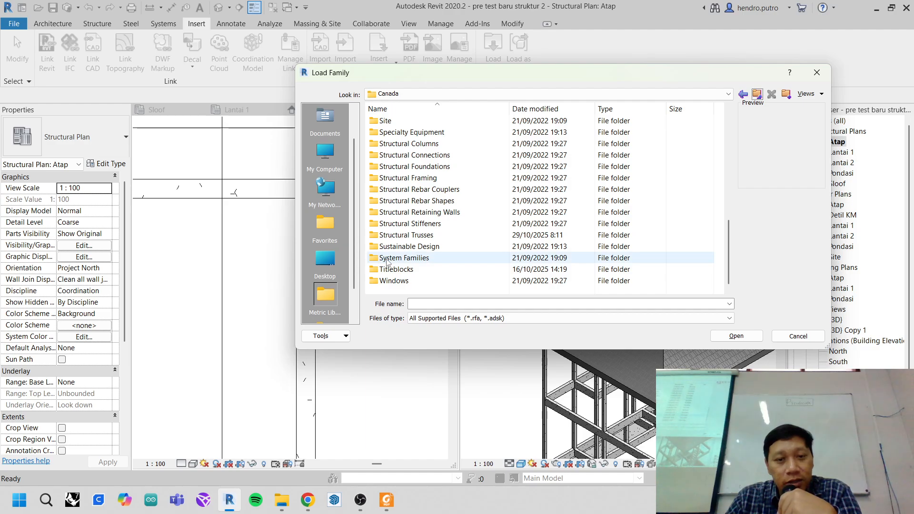
pyautogui.doubleClick(413, 179)
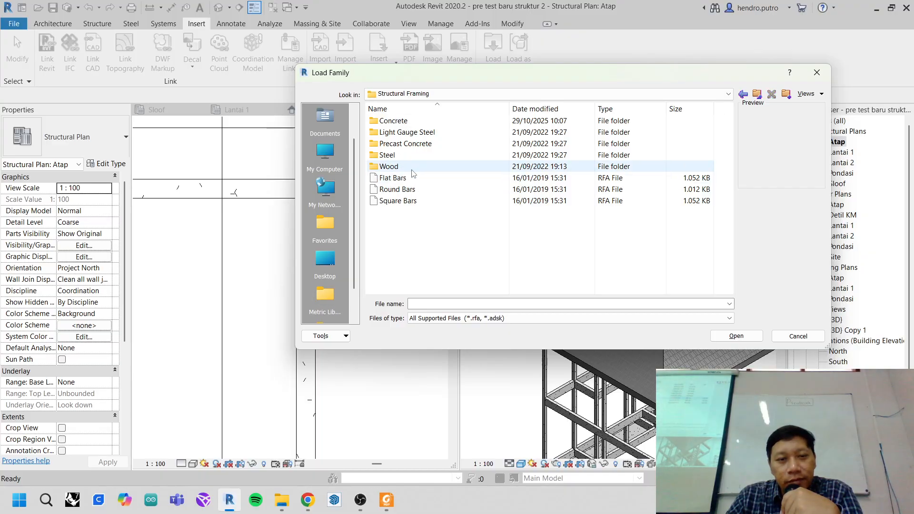
pyautogui.doubleClick(411, 133)
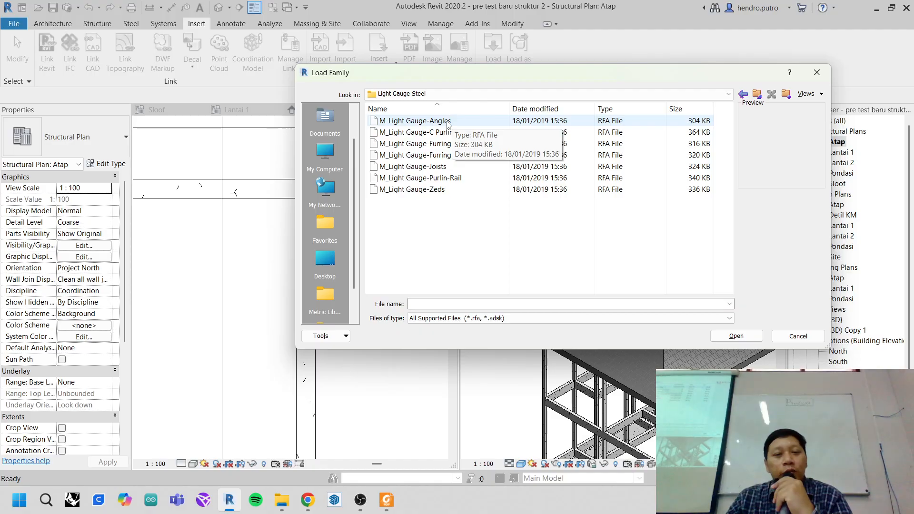
# - Choose the M_Light Gauge-Furring Hat Channels and M_Light Gauge-Joists families together and open them for loading
pyautogui.click(440, 169)
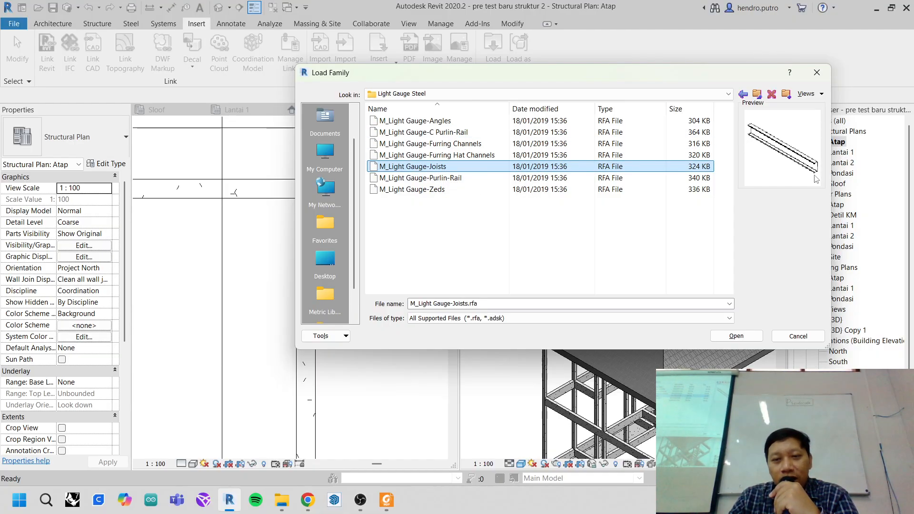
pyautogui.click(455, 155)
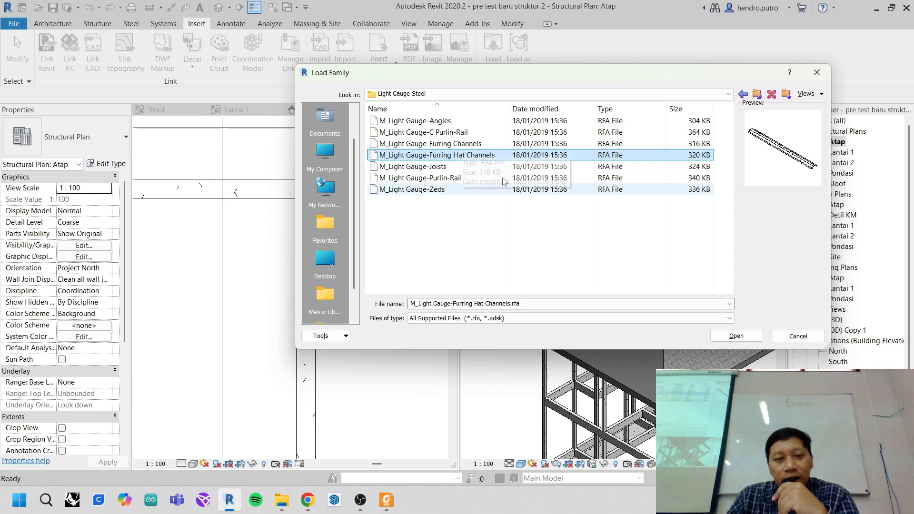
pyautogui.click(446, 167)
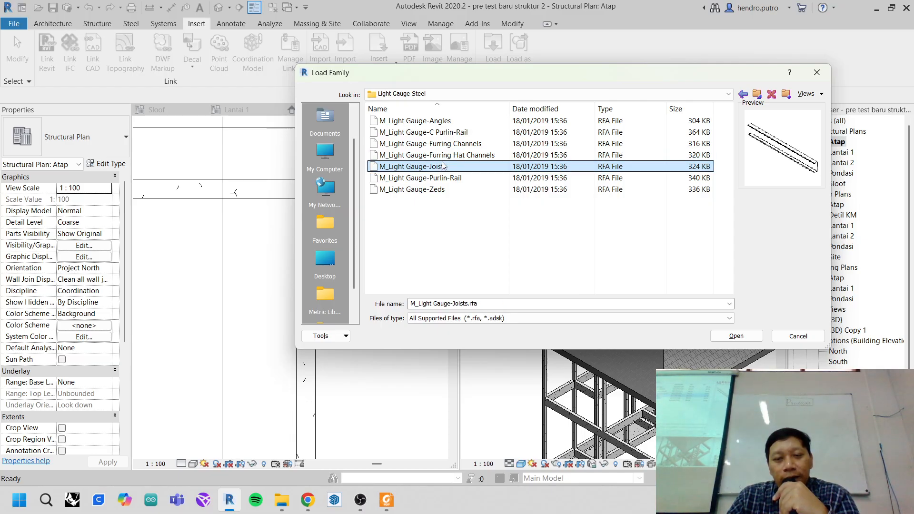
pyautogui.click(443, 159)
pyautogui.click(449, 167)
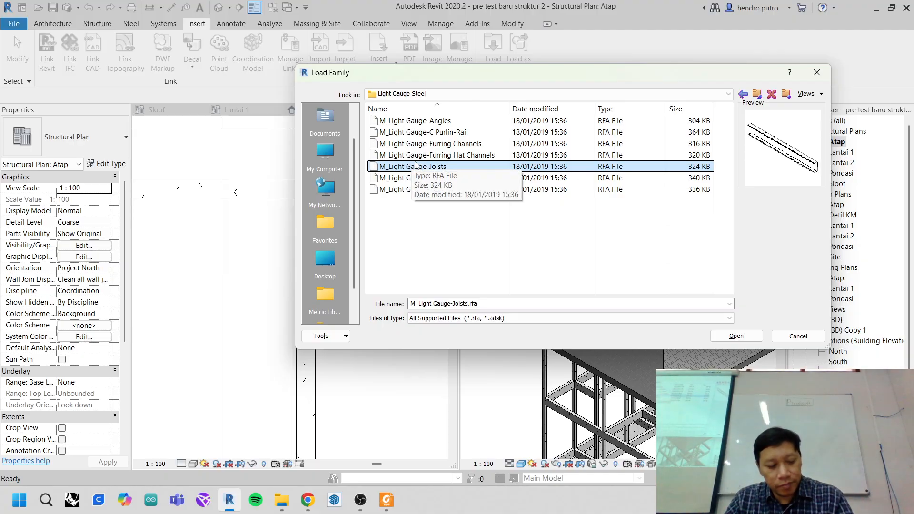
pyautogui.keyDown('ctrl'); pyautogui.click(429, 155); pyautogui.keyUp('ctrl')
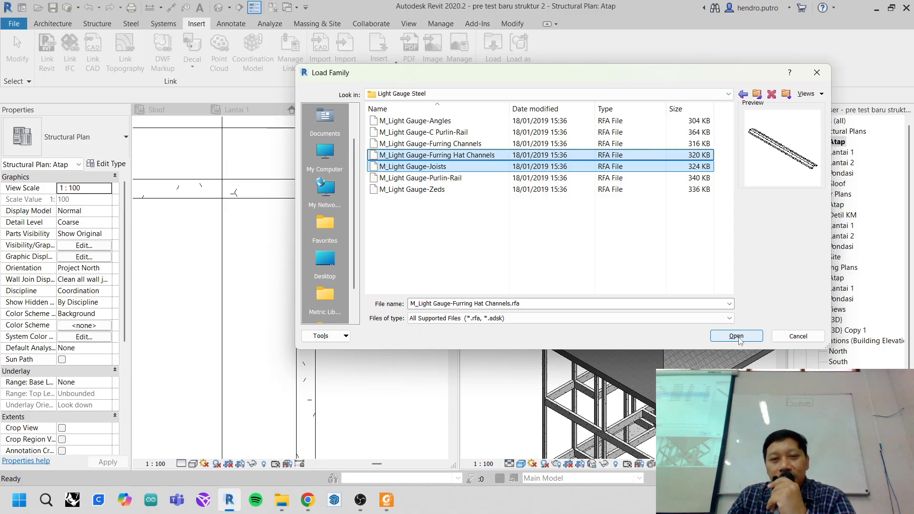
pyautogui.click(739, 339)
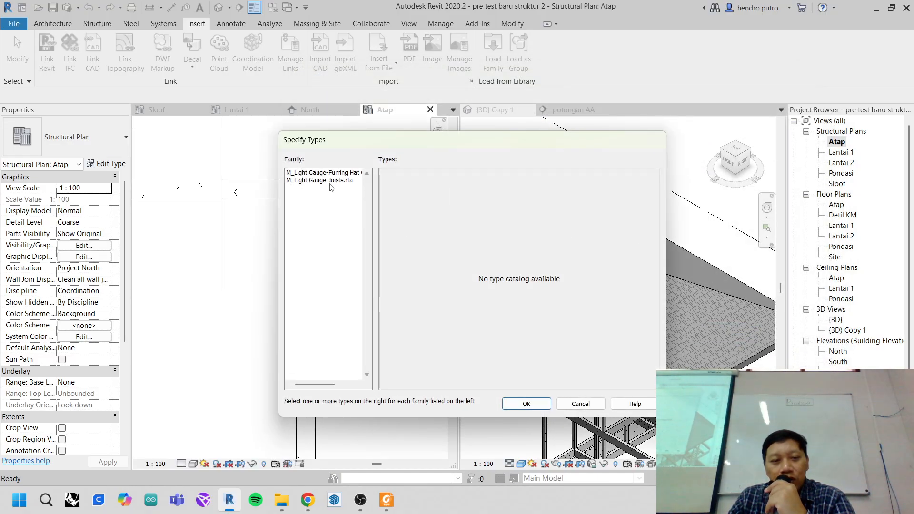
# - Pick the C140 type for the M_Light Gauge-Joists family and load the chosen families into the project
pyautogui.click(333, 181)
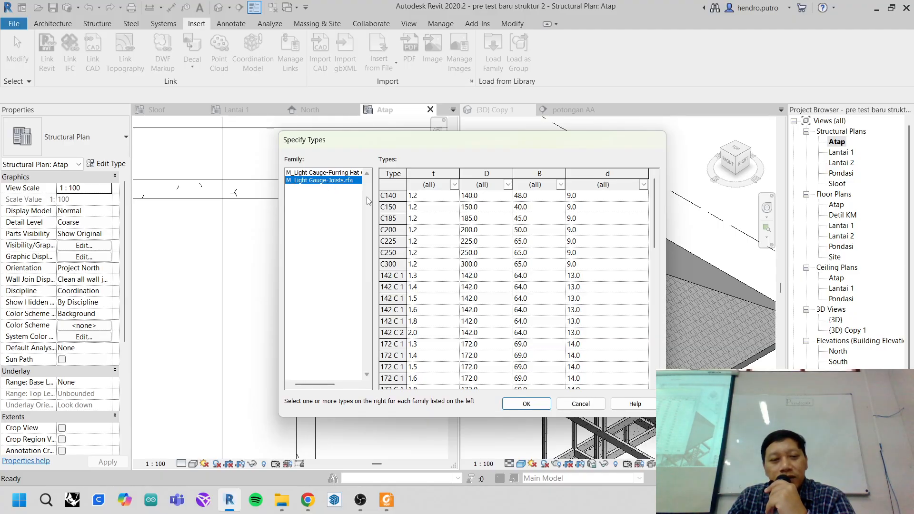
pyautogui.moveTo(658, 208); pyautogui.dragTo(653, 186)
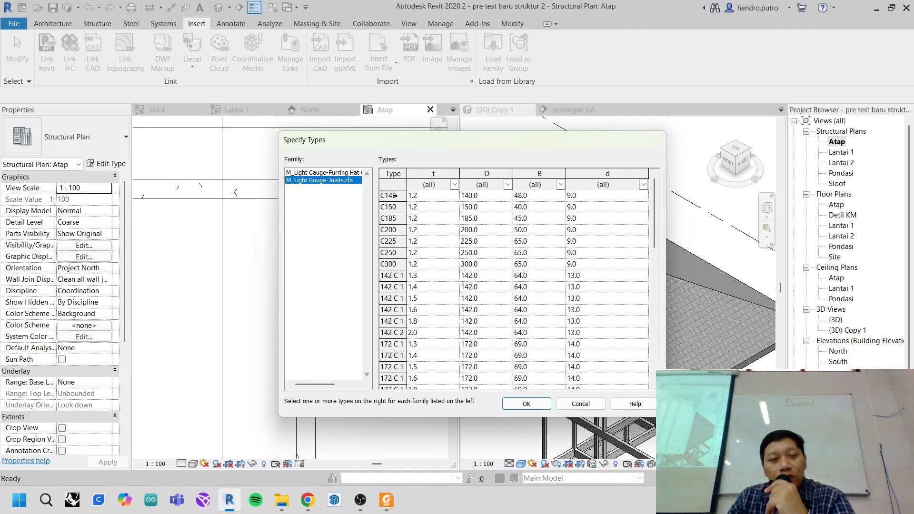
pyautogui.moveTo(656, 190)
pyautogui.mouseDown()
pyautogui.moveTo(654, 348)
pyautogui.moveTo(651, 205)
pyautogui.mouseUp()
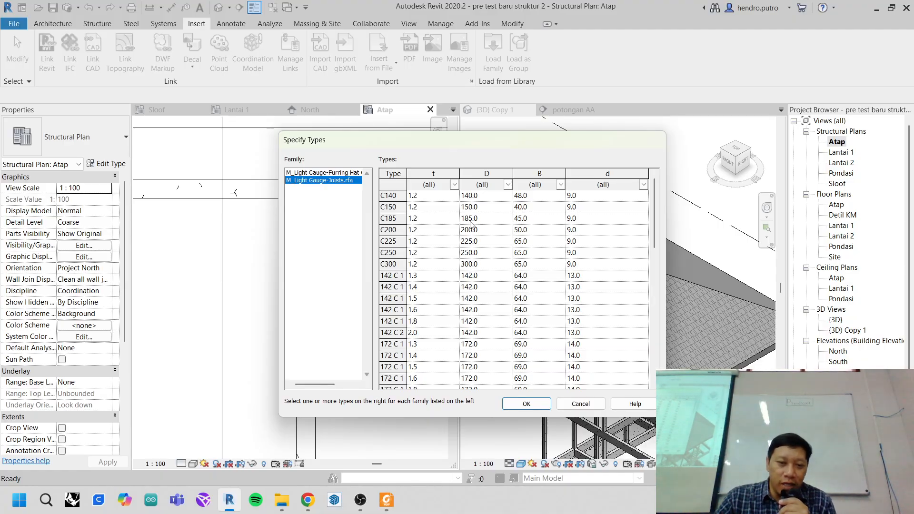
pyautogui.click(531, 197)
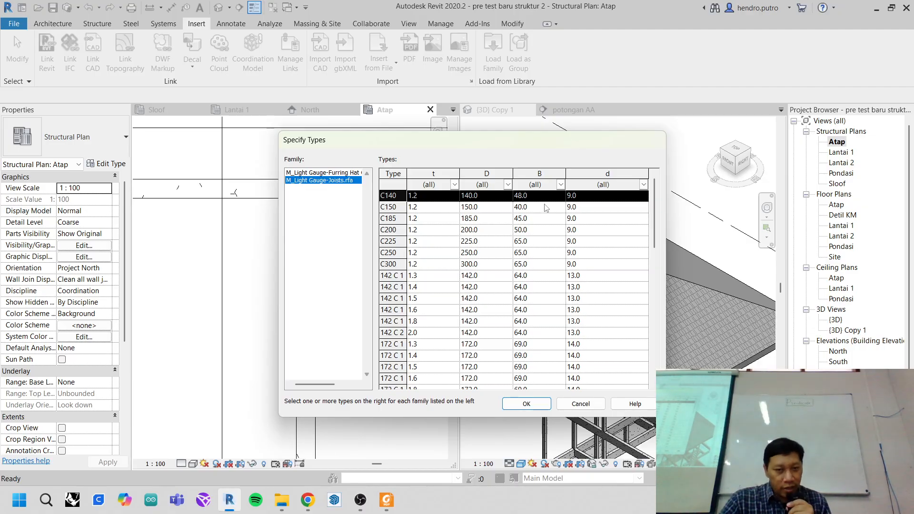
pyautogui.scroll(-10, 495, 214)
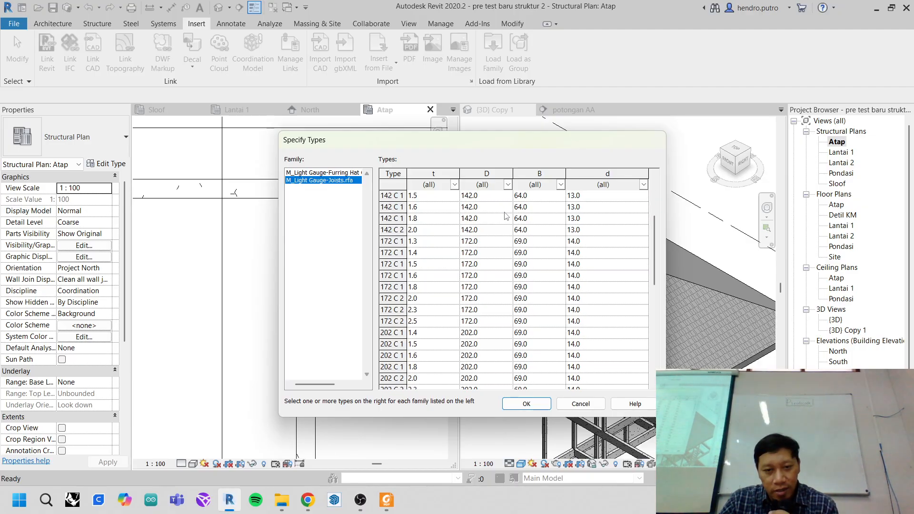
pyautogui.scroll(10, 503, 242)
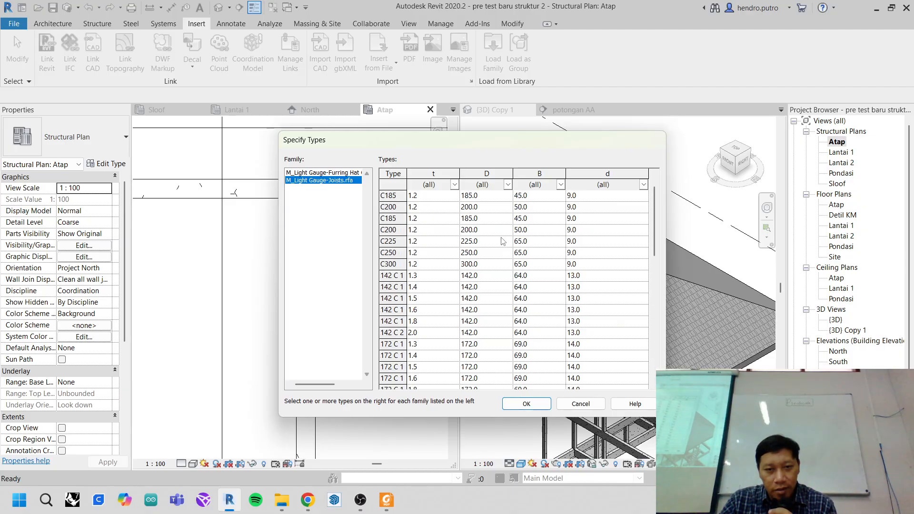
pyautogui.click(527, 404)
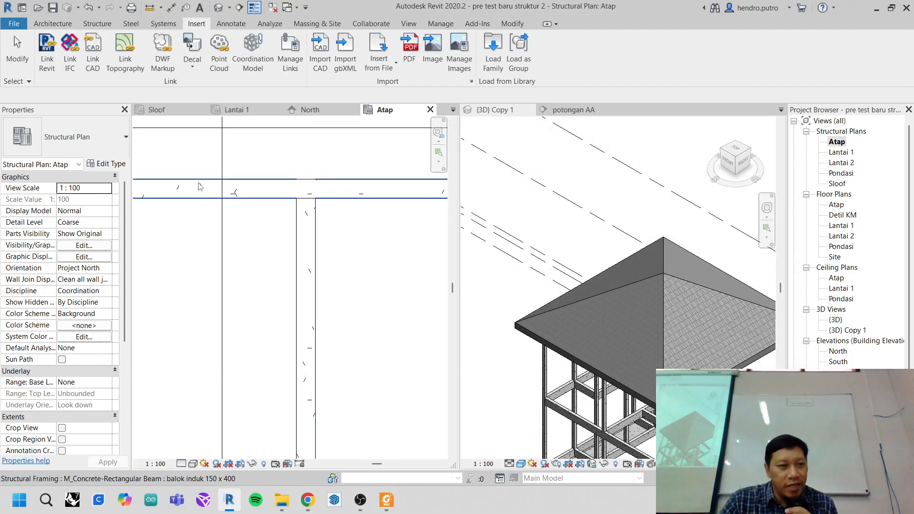
# - Start a truss and, in the M_Howe Flat Truss type properties, set the top chords' framing type to M_Light Gauge-Joists:C140
pyautogui.scroll(-5, 286, 200)
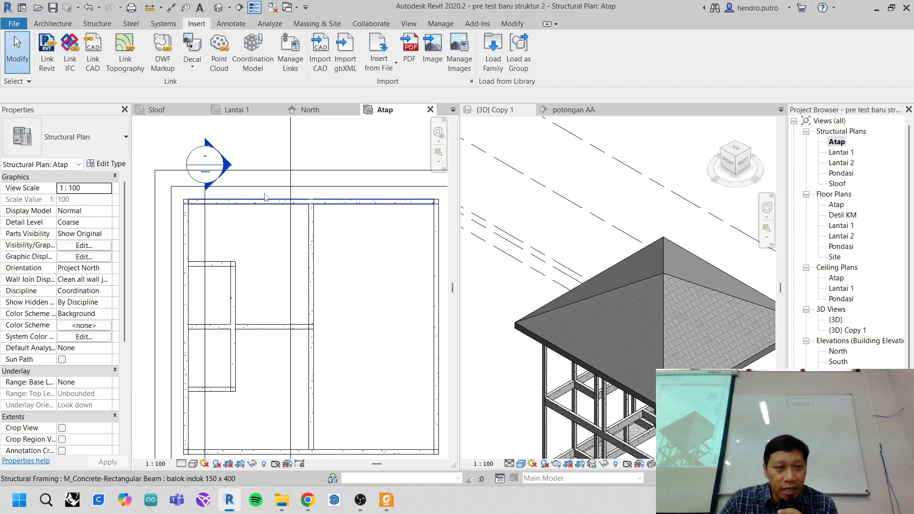
pyautogui.click(108, 25)
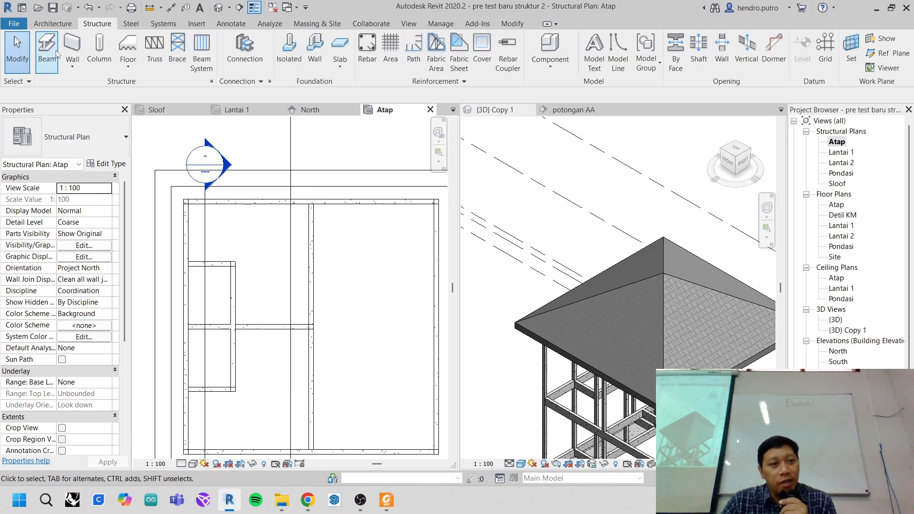
pyautogui.click(155, 48)
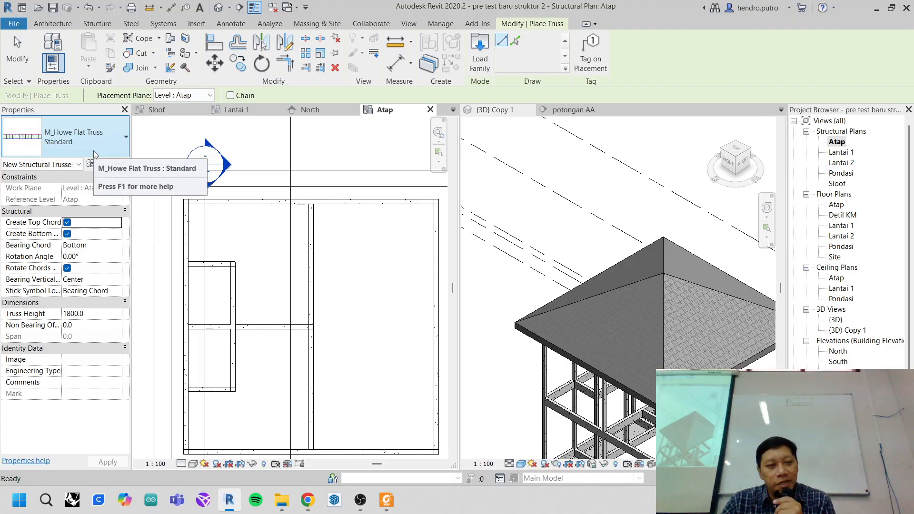
pyautogui.click(103, 163)
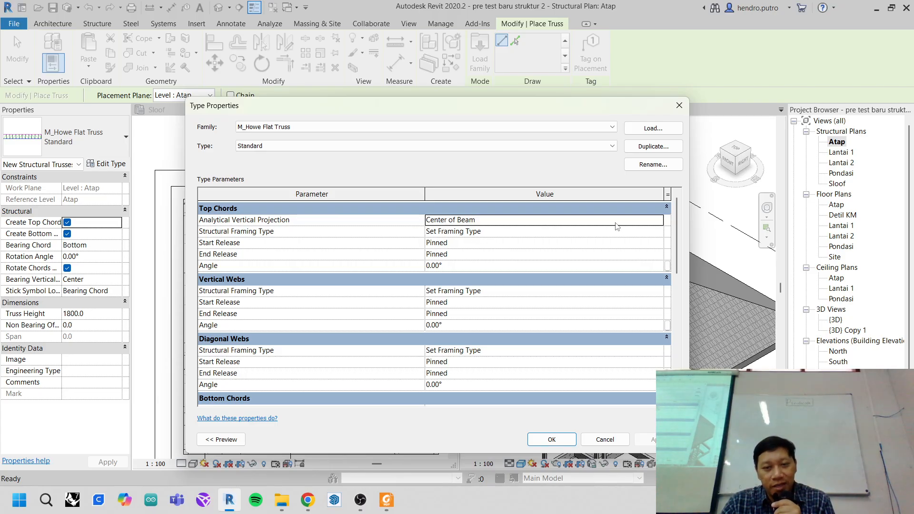
pyautogui.click(645, 232)
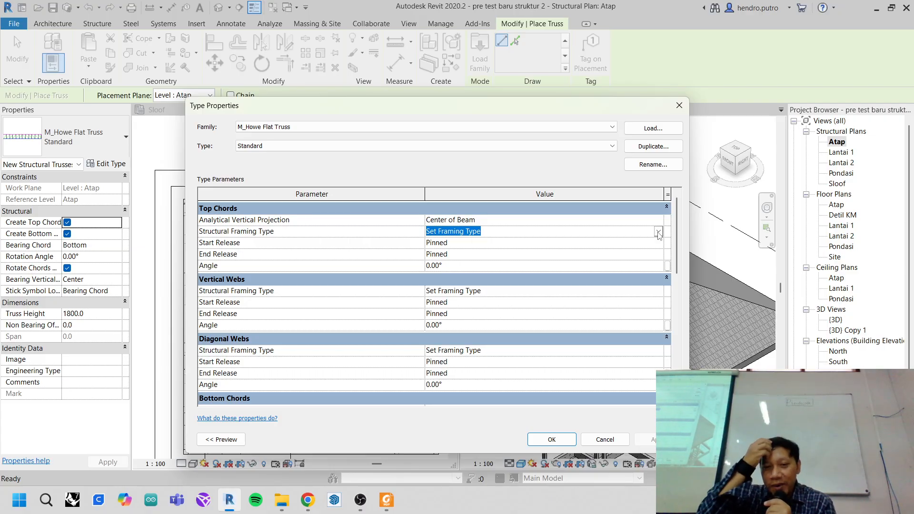
pyautogui.click(658, 232)
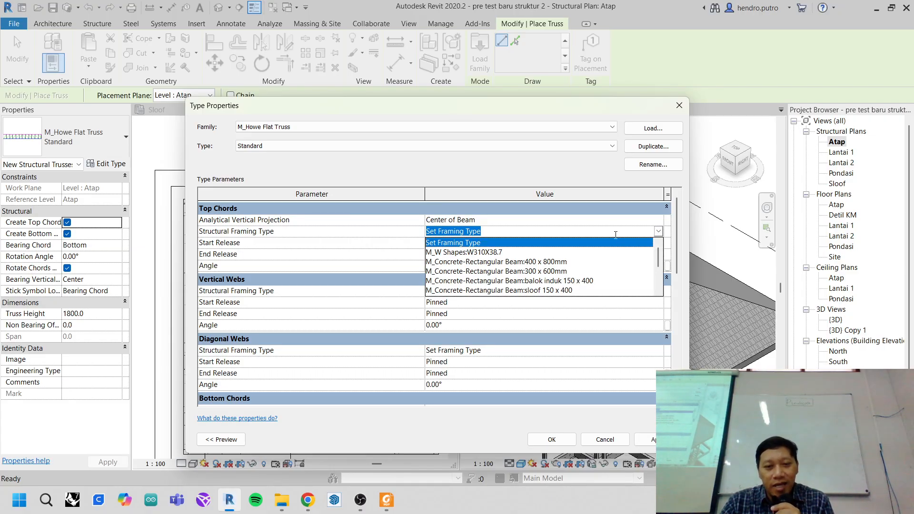
pyautogui.scroll(-3, 586, 264)
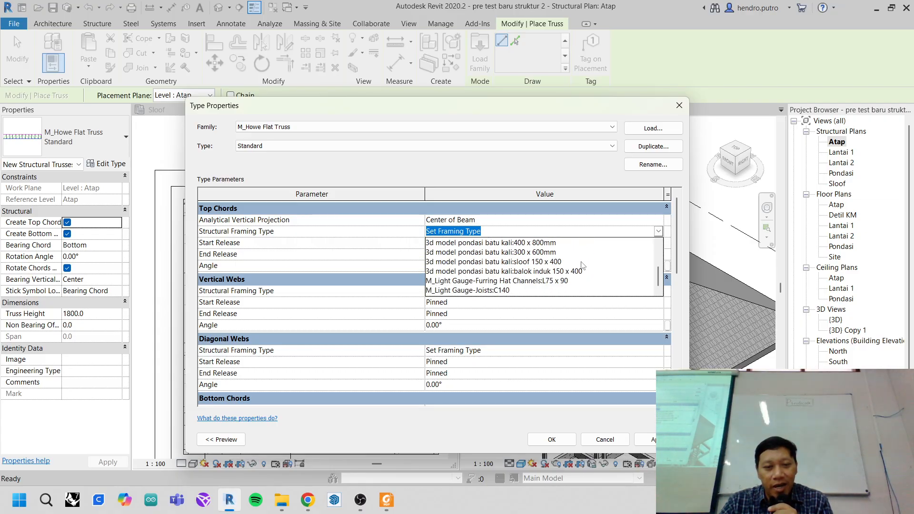
pyautogui.click(497, 291)
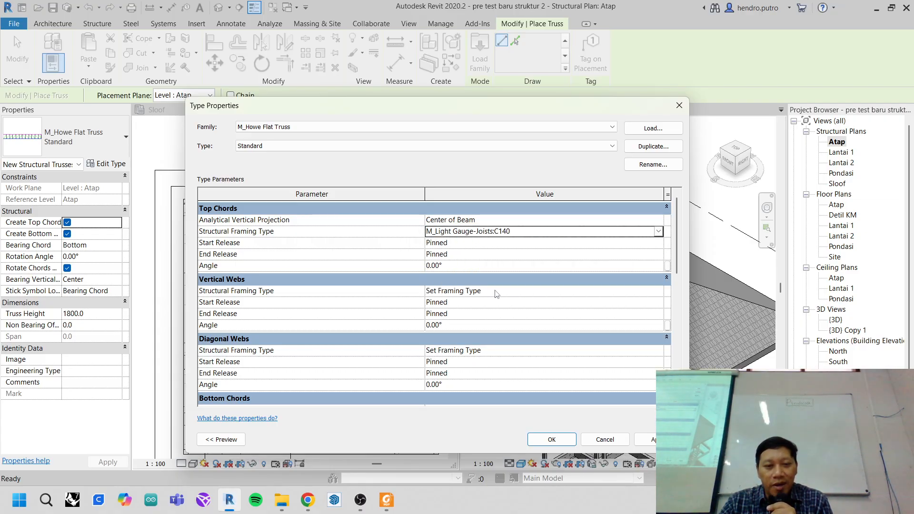
# - Set the structural framing type of both the vertical webs and the diagonal webs to M_Light Gauge-Joists:C140
pyautogui.click(654, 292)
pyautogui.click(658, 291)
pyautogui.scroll(-3, 547, 355)
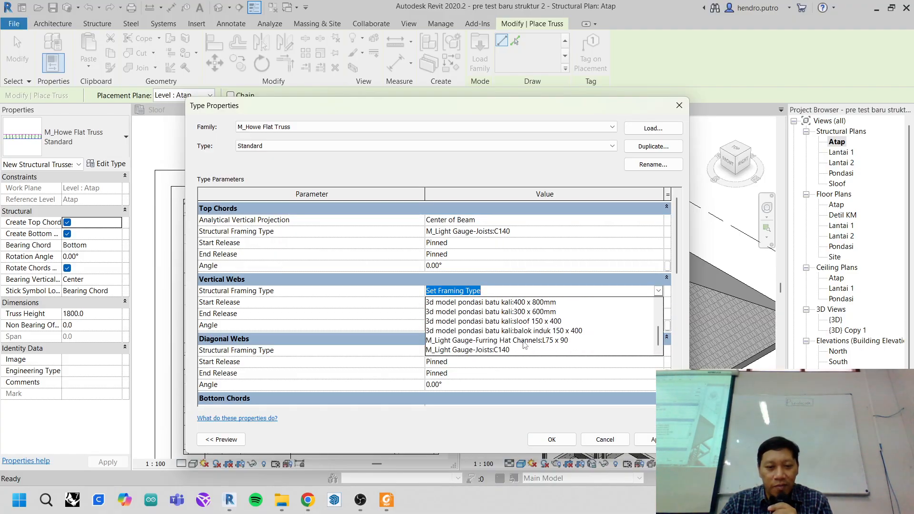
pyautogui.click(481, 350)
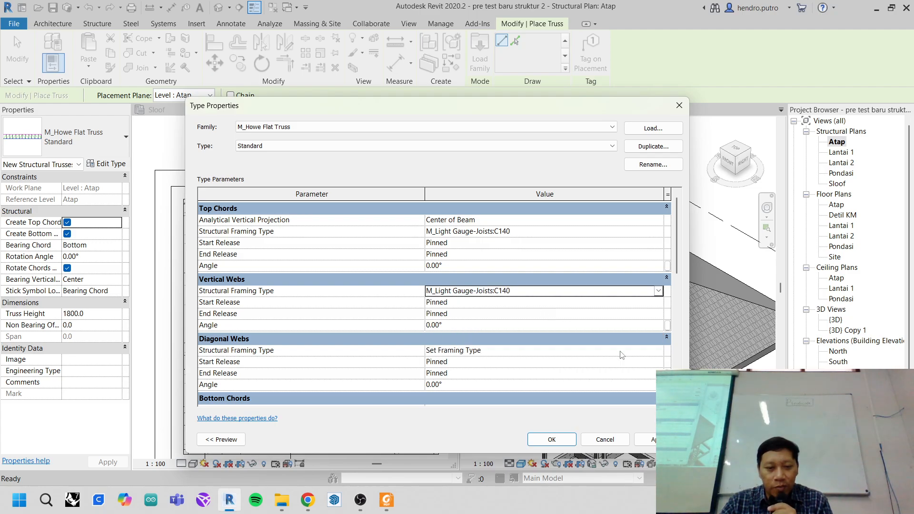
pyautogui.click(659, 355)
pyautogui.click(659, 350)
pyautogui.scroll(-3, 567, 381)
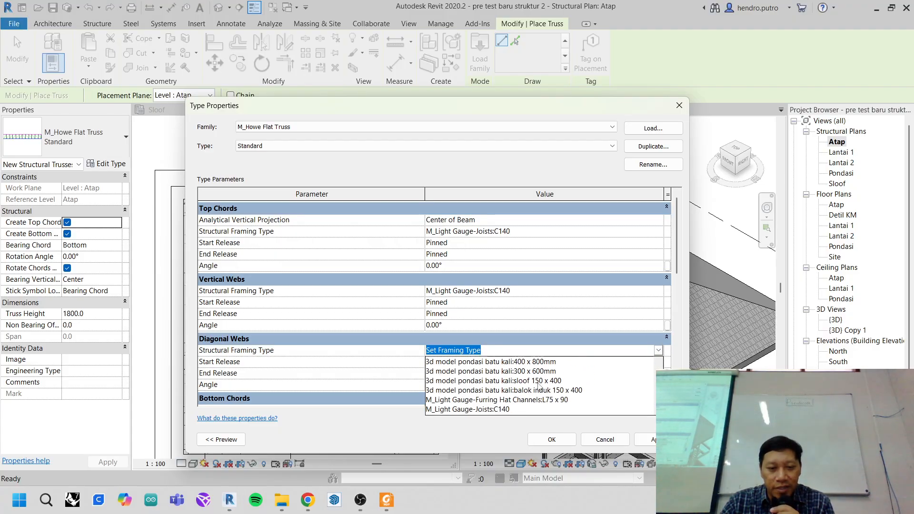
pyautogui.click(494, 410)
# - Set the bottom chords' structural framing type to M_Light Gauge-Joists:C140 and apply the truss type changes
pyautogui.scroll(-3, 516, 366)
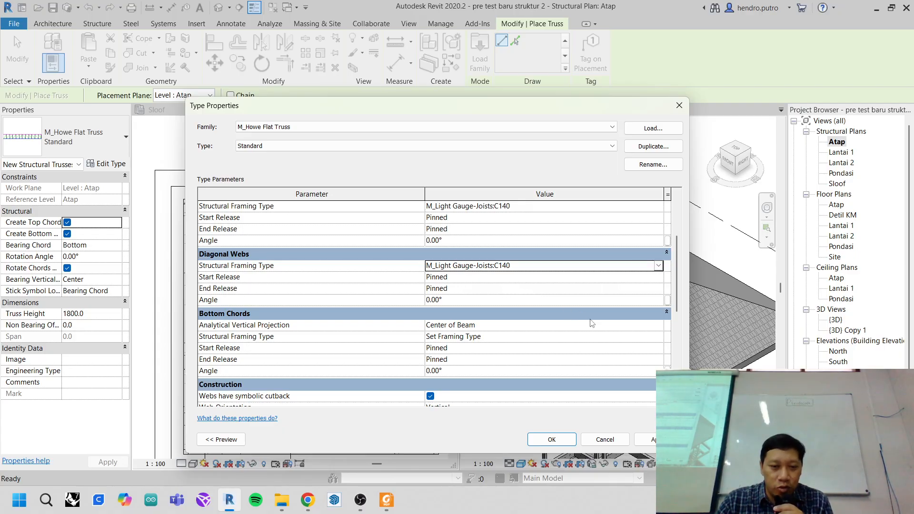
pyautogui.click(659, 337)
pyautogui.click(658, 337)
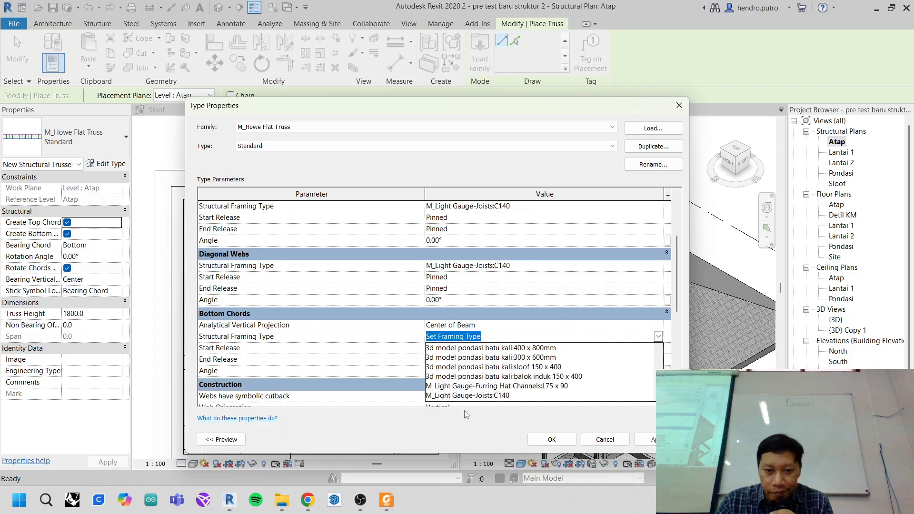
pyautogui.click(464, 396)
pyautogui.scroll(-3, 555, 368)
pyautogui.click(649, 438)
pyautogui.click(560, 439)
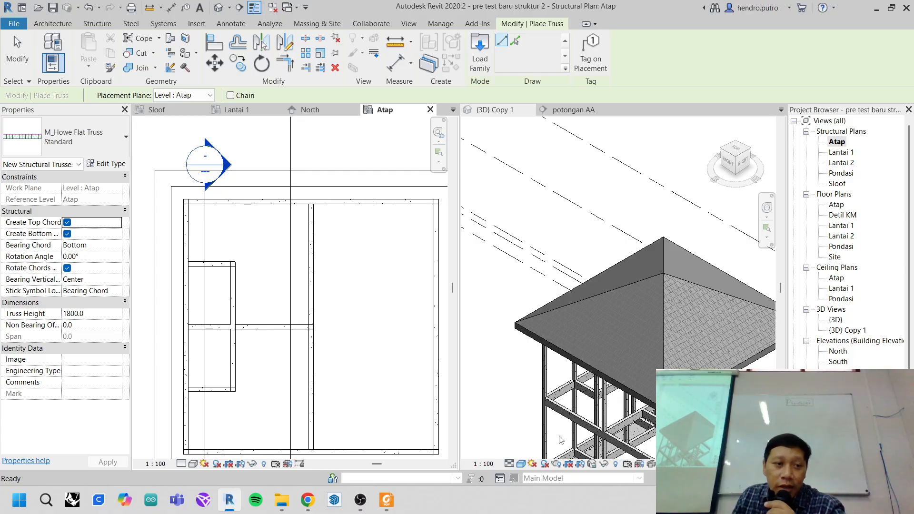
# - Place the M_Howe Flat Truss on the Atap level from end to end of the long central interior beam
pyautogui.scroll(5, 302, 195)
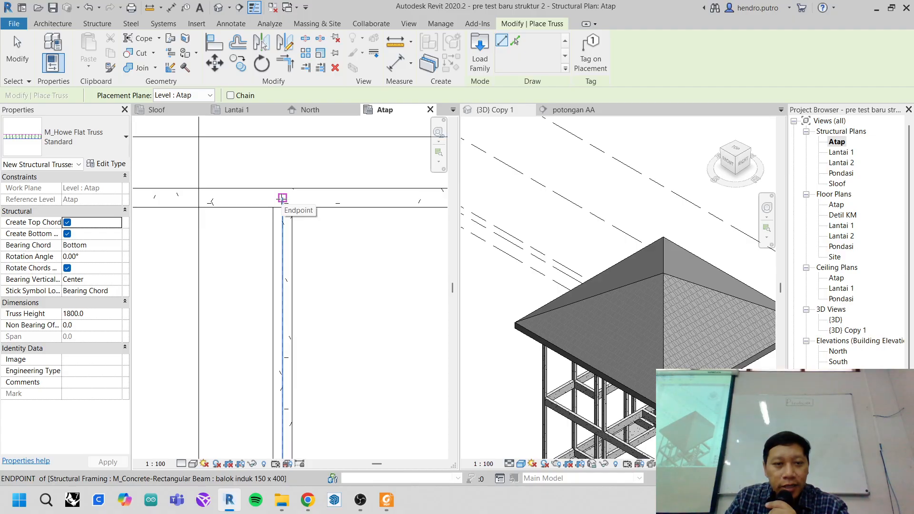
pyautogui.click(283, 198)
pyautogui.scroll(-6, 284, 314)
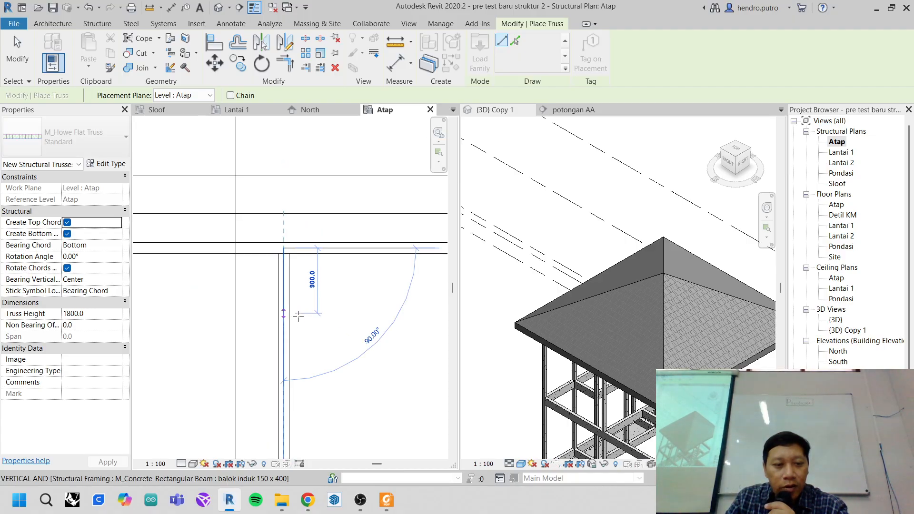
pyautogui.scroll(6, 296, 316)
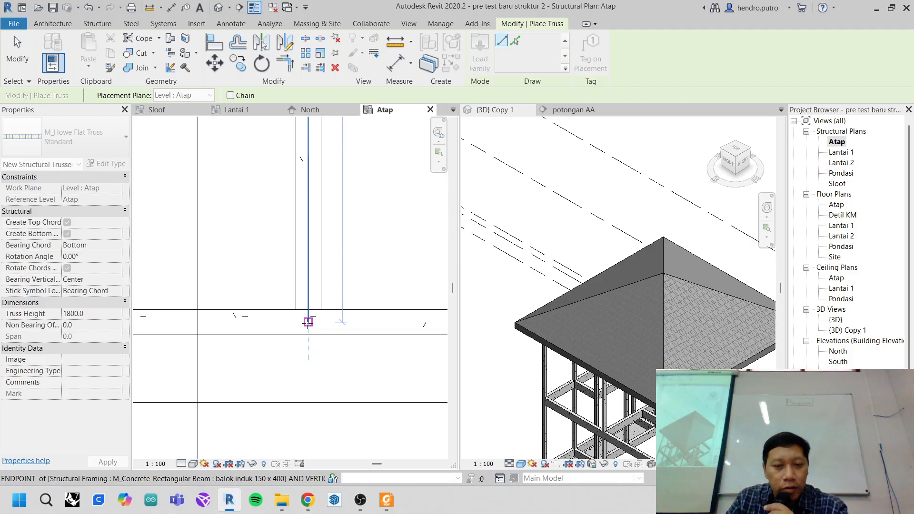
pyautogui.click(308, 321)
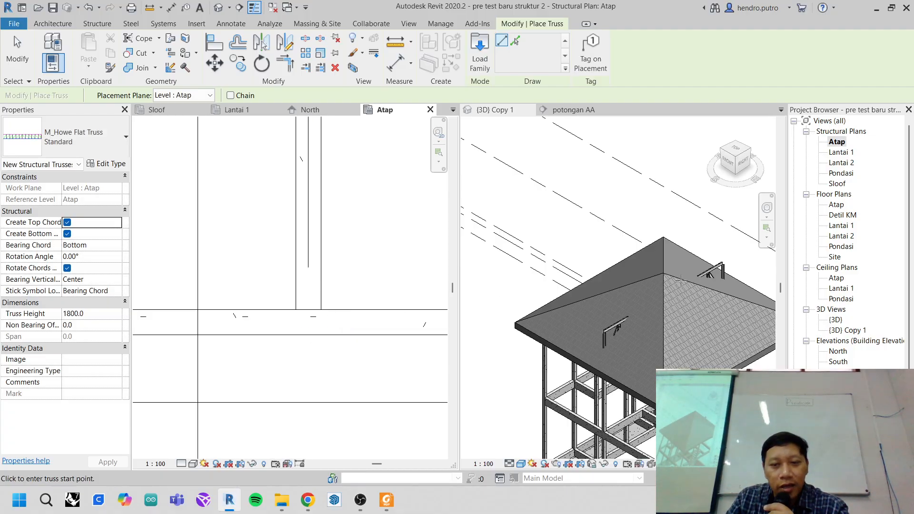
pyautogui.click(18, 52)
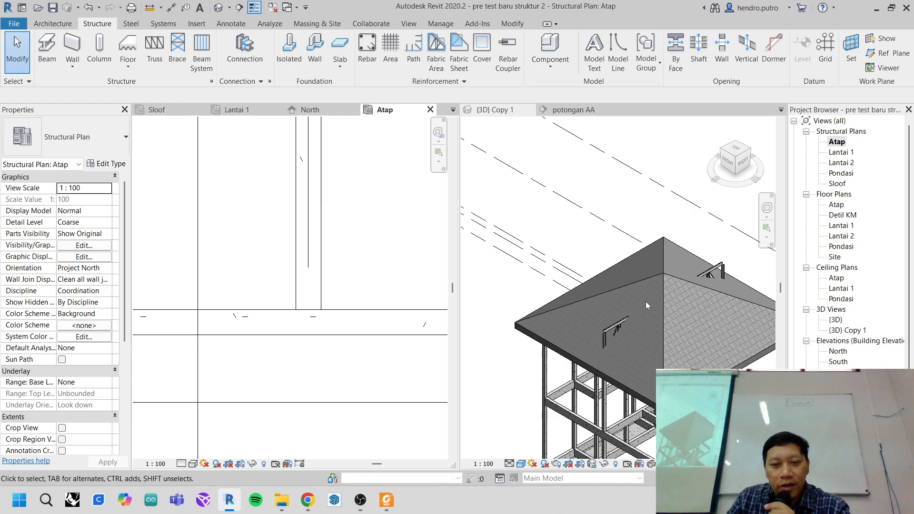
# - Examine the placed truss's top chord and web members up close in the 3D view above the roof
pyautogui.click(602, 260)
pyautogui.scroll(6, 602, 260)
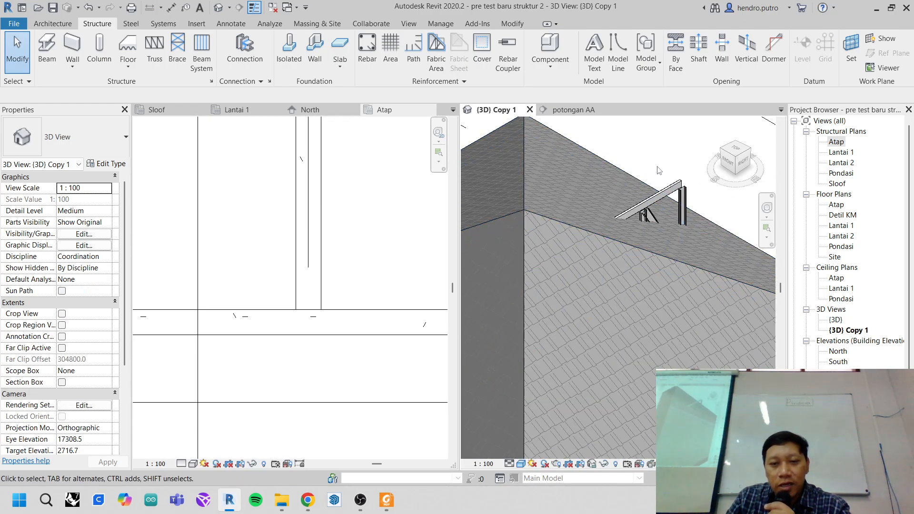
pyautogui.scroll(4, 666, 200)
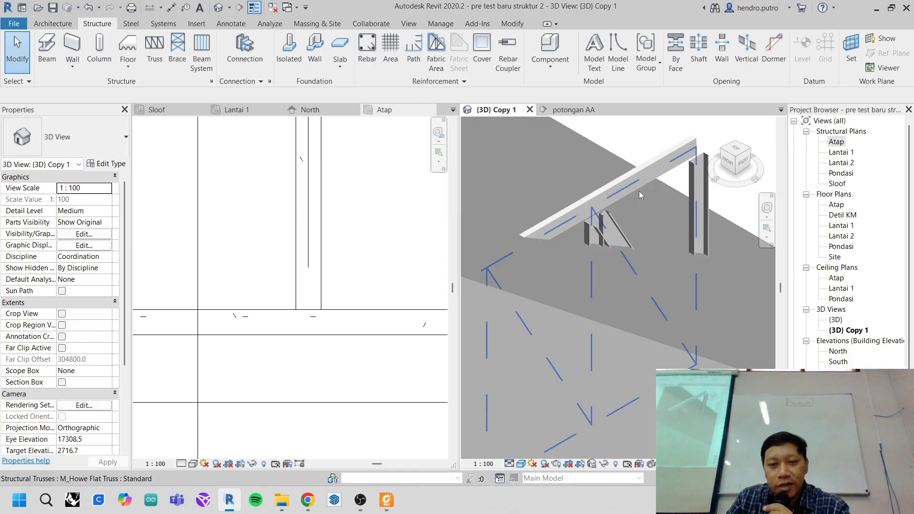
pyautogui.scroll(6, 586, 246)
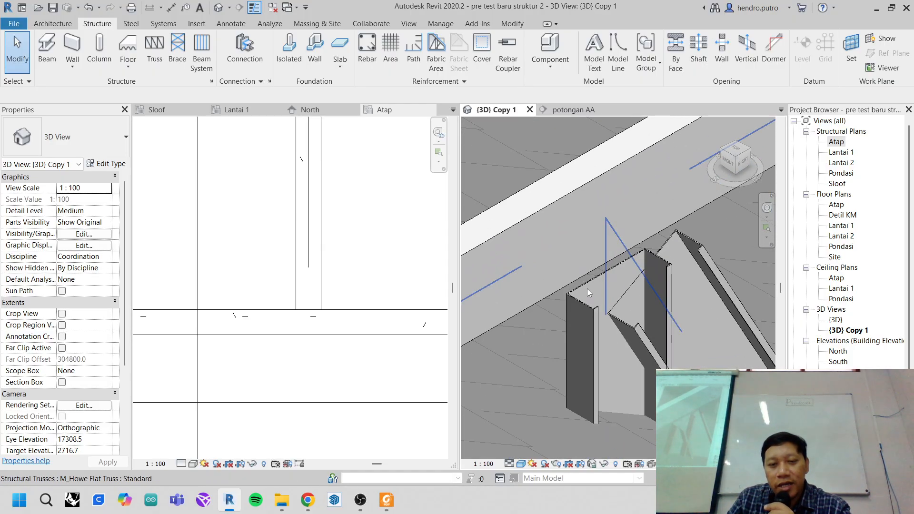
# - In the Atap structural plan, shorten section potongan AA's view depth to about 1487 mm, ending just past the long central interior beam
pyautogui.scroll(-5, 589, 293)
pyautogui.scroll(-10, 589, 293)
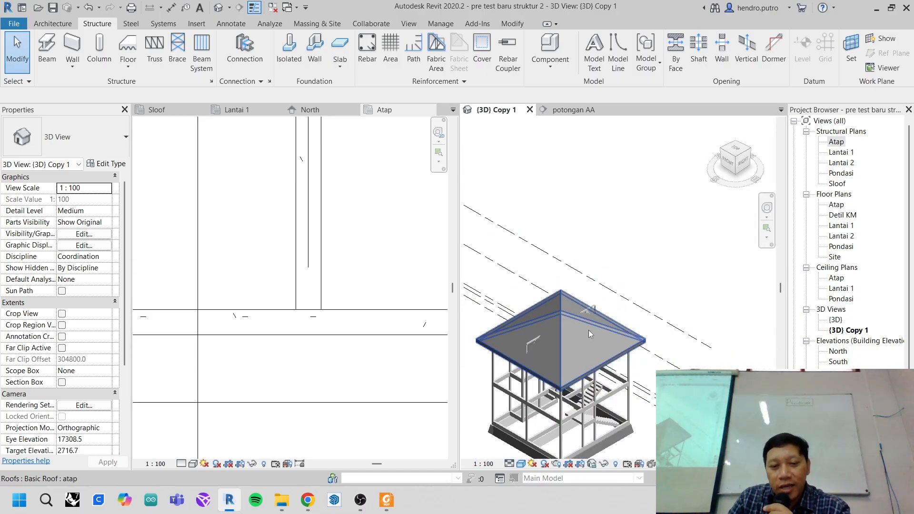
pyautogui.scroll(4, 529, 344)
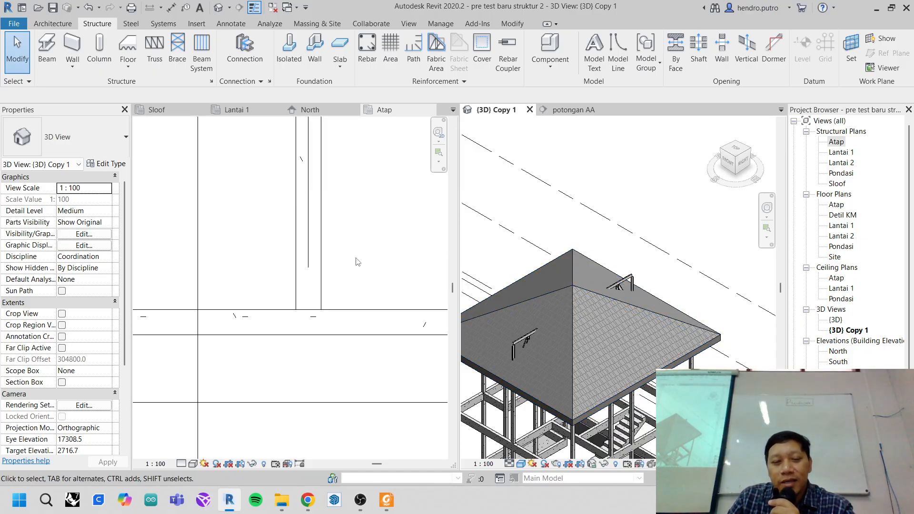
pyautogui.scroll(-5, 352, 258)
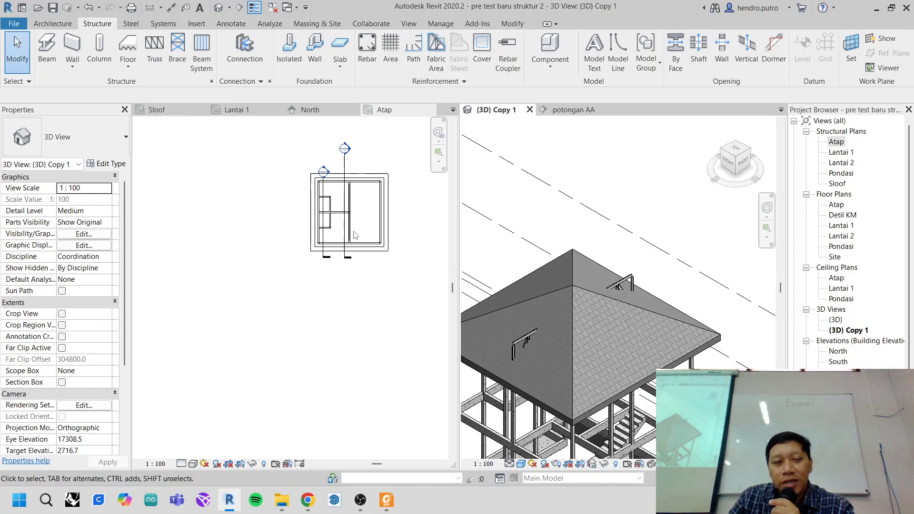
pyautogui.click(358, 210)
pyautogui.moveTo(350, 179); pyautogui.dragTo(337, 257, button='middle')
pyautogui.scroll(2, 327, 183)
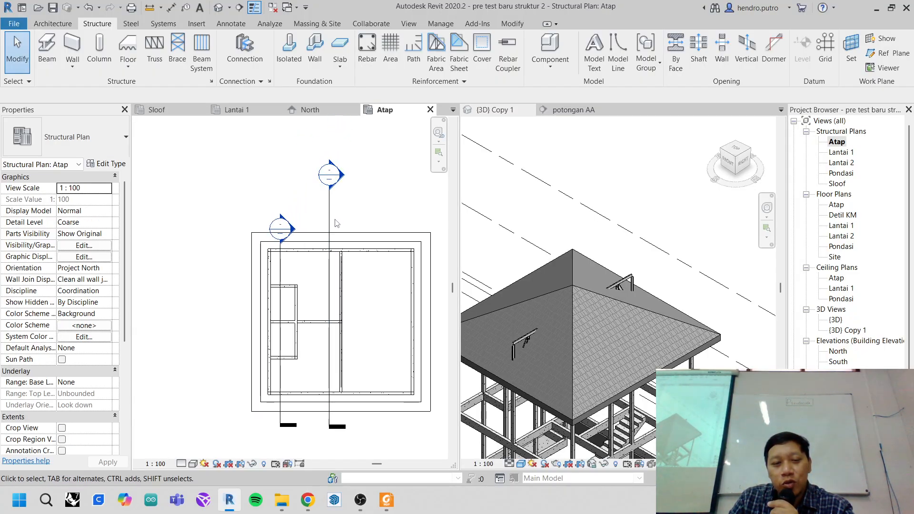
pyautogui.click(333, 219)
pyautogui.scroll(3, 333, 218)
pyautogui.scroll(-2, 333, 219)
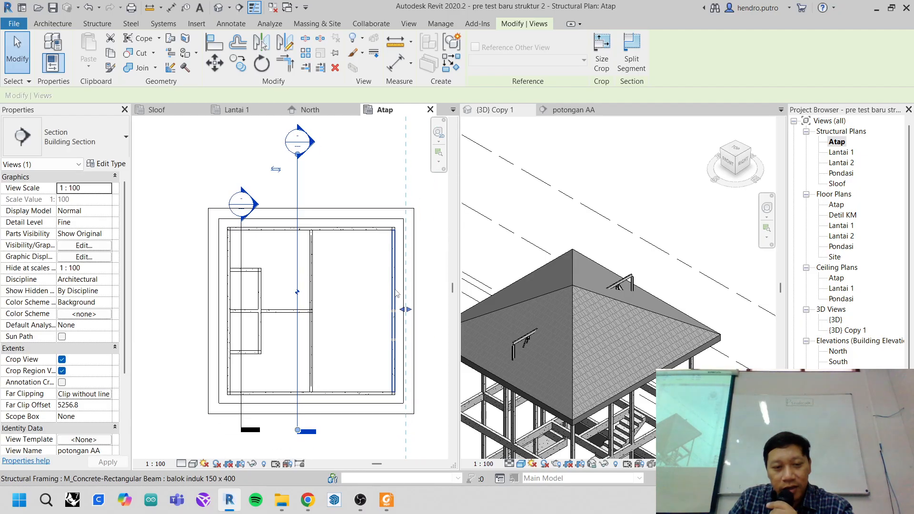
pyautogui.moveTo(406, 310); pyautogui.dragTo(327, 311)
pyautogui.click(364, 172)
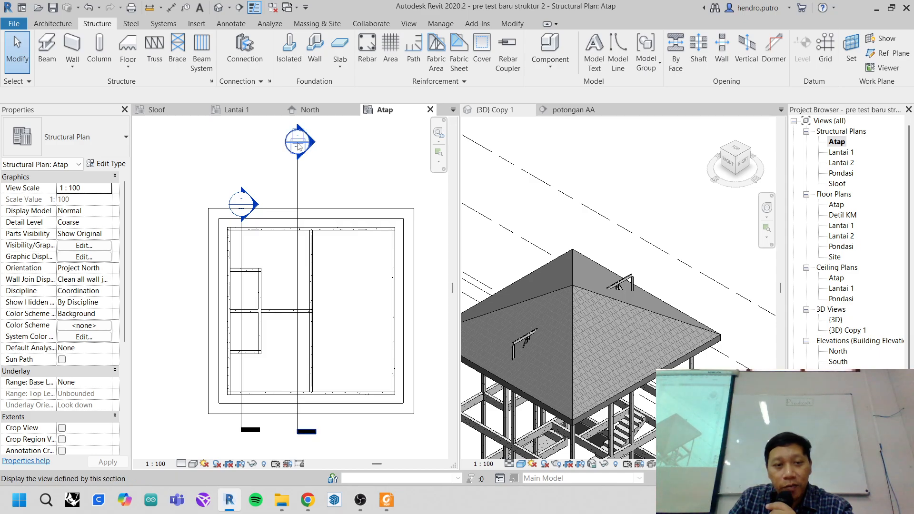
# - Open section potongan AA and group it with the plan views, beside the 3D view
pyautogui.doubleClick(299, 146)
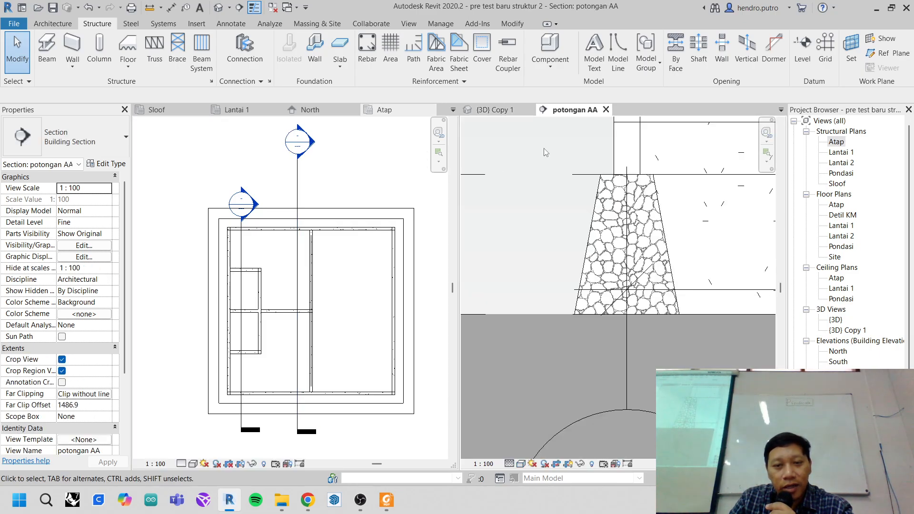
pyautogui.moveTo(581, 110); pyautogui.dragTo(456, 118)
pyautogui.moveTo(437, 136); pyautogui.dragTo(238, 114)
pyautogui.scroll(-8, 387, 269)
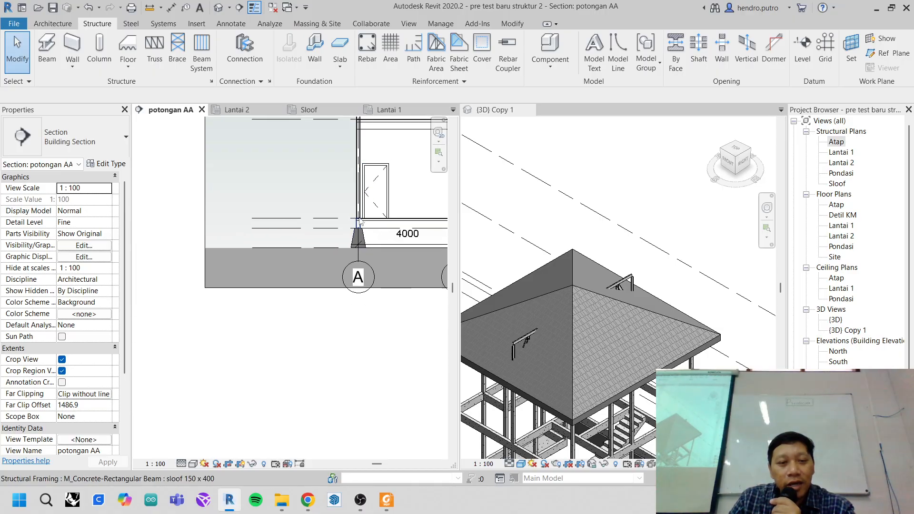
# - Attach the top of the M_Howe Flat Truss to the underside of the atap roof in section potongan AA
pyautogui.scroll(5, 306, 238)
pyautogui.scroll(3, 306, 238)
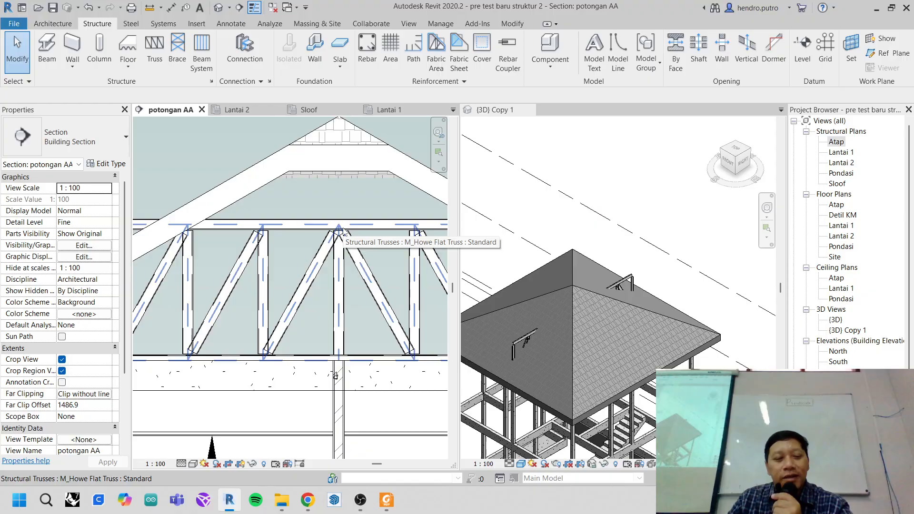
pyautogui.scroll(-3, 340, 228)
pyautogui.moveTo(220, 310); pyautogui.dragTo(369, 238, button='middle')
pyautogui.scroll(2, 369, 238)
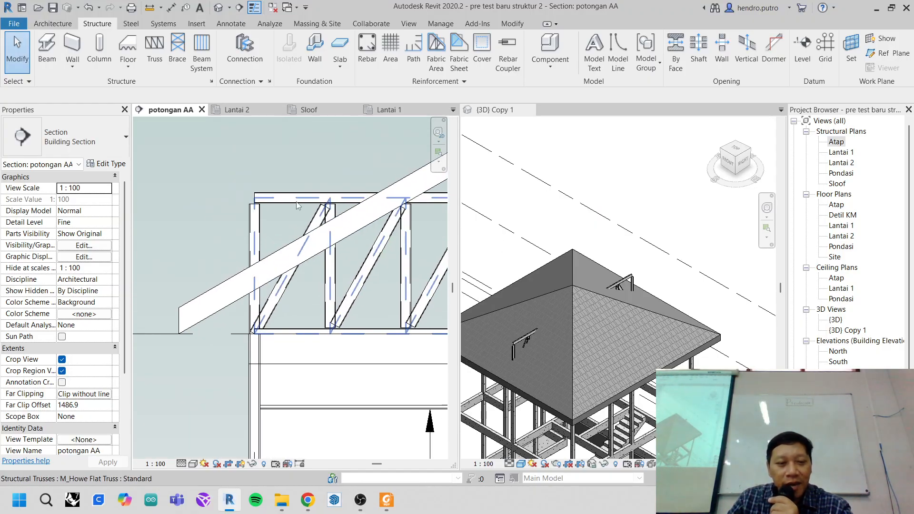
pyautogui.scroll(3, 277, 207)
pyautogui.click(295, 191)
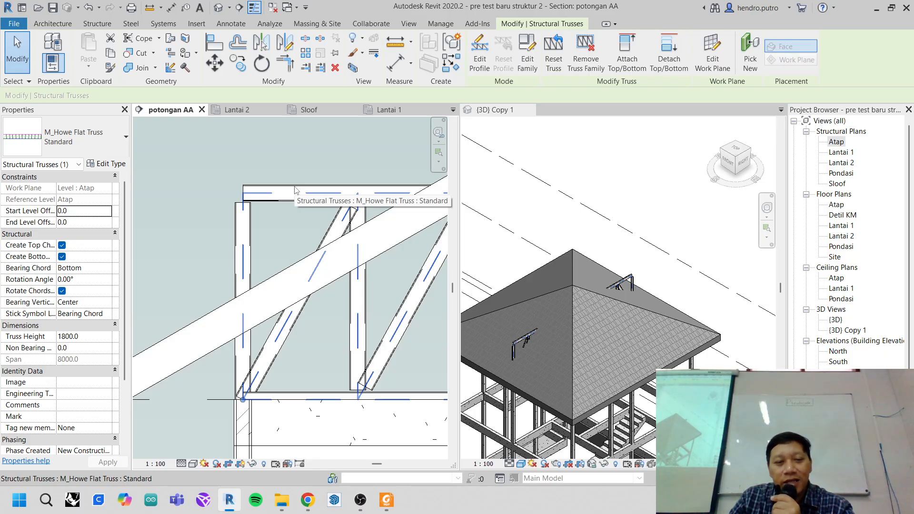
pyautogui.scroll(-3, 362, 266)
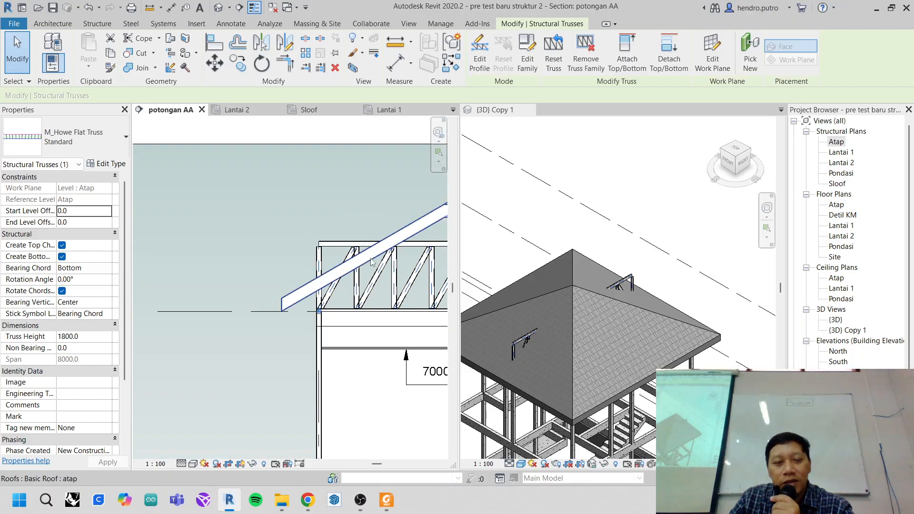
pyautogui.moveTo(345, 190); pyautogui.dragTo(294, 189, button='middle')
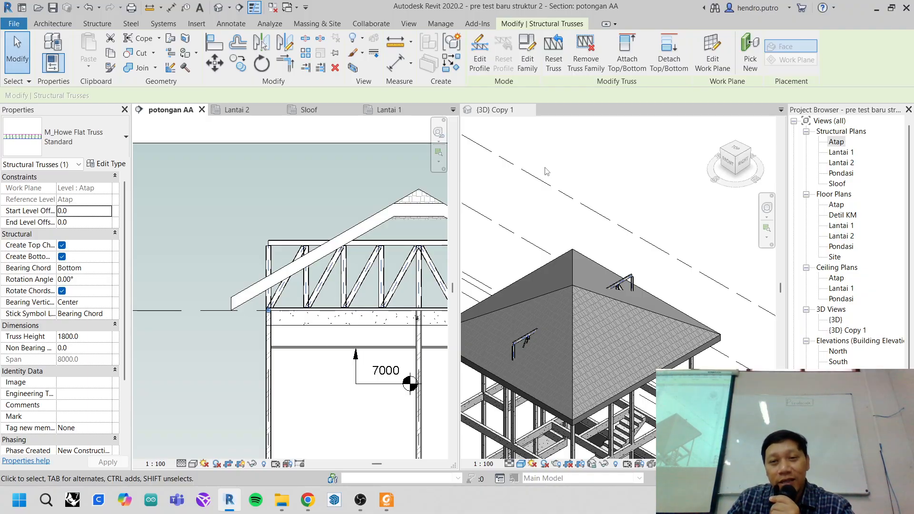
pyautogui.click(620, 59)
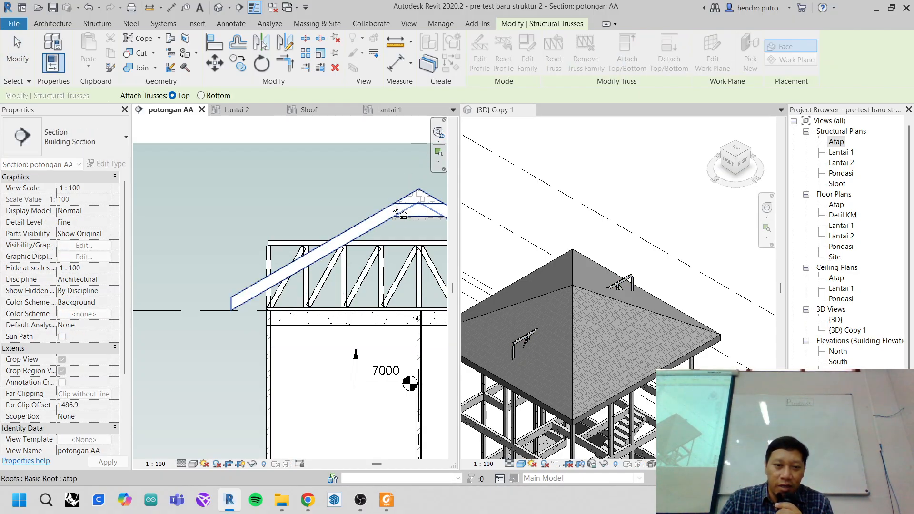
pyautogui.click(386, 220)
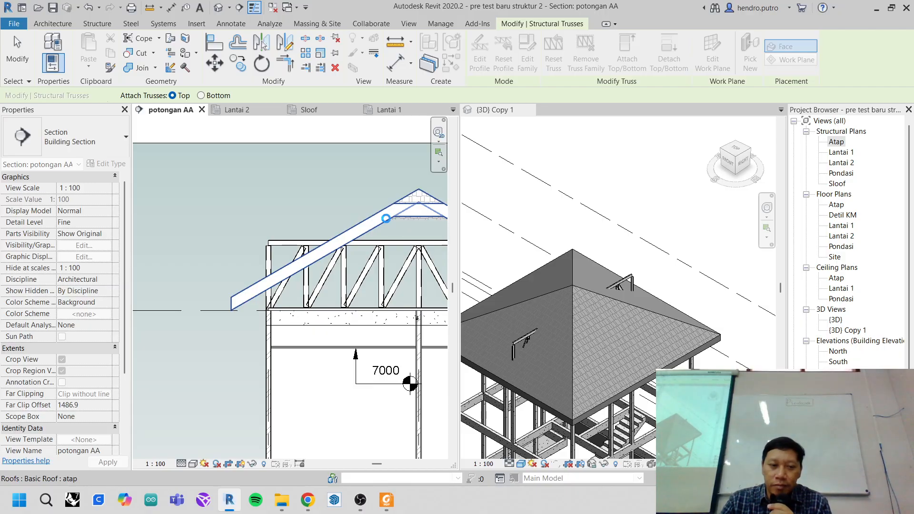
pyautogui.scroll(-2, 353, 246)
pyautogui.moveTo(393, 244); pyautogui.dragTo(294, 234, button='middle')
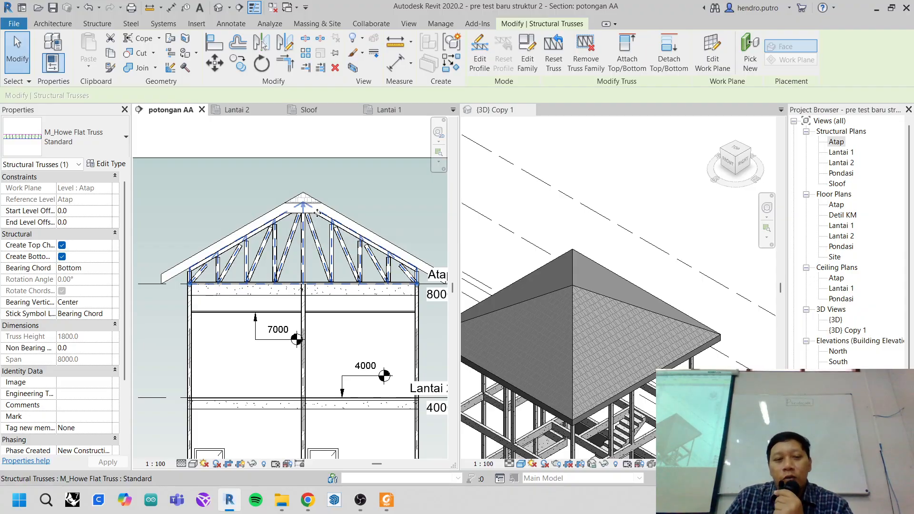
pyautogui.click(322, 141)
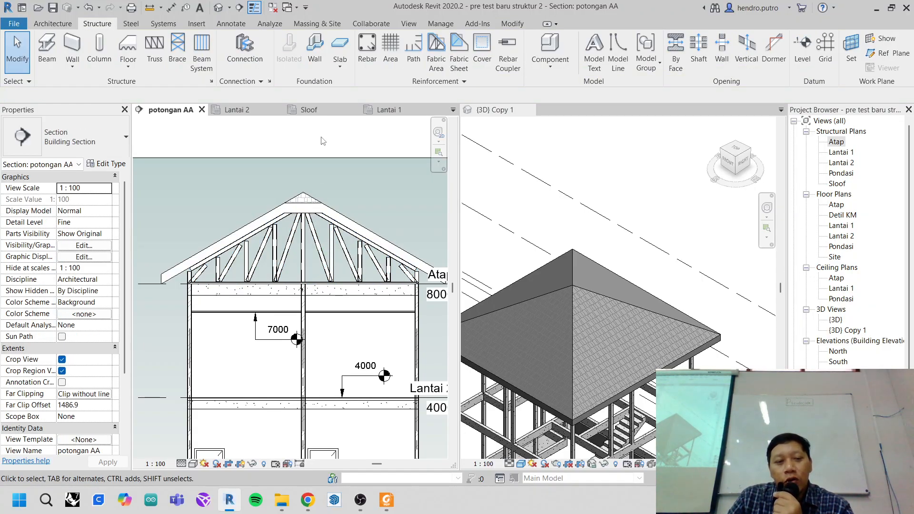
# - Examine how the attached truss's web members meet the sloped top chord in section potongan AA
pyautogui.scroll(4, 309, 253)
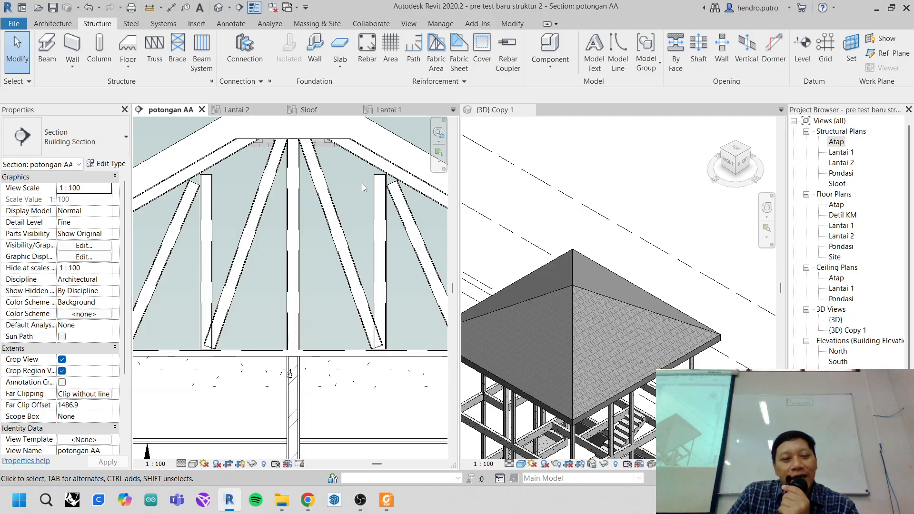
pyautogui.scroll(5, 364, 186)
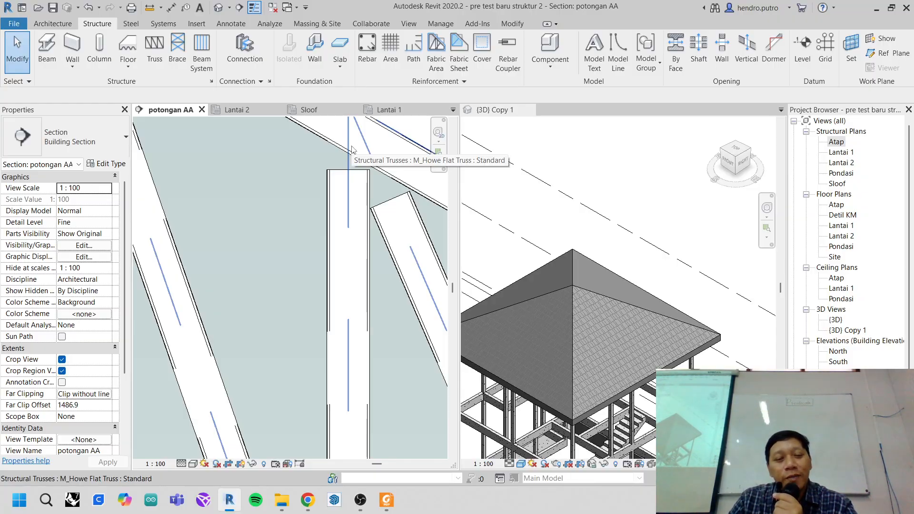
pyautogui.scroll(-5, 356, 205)
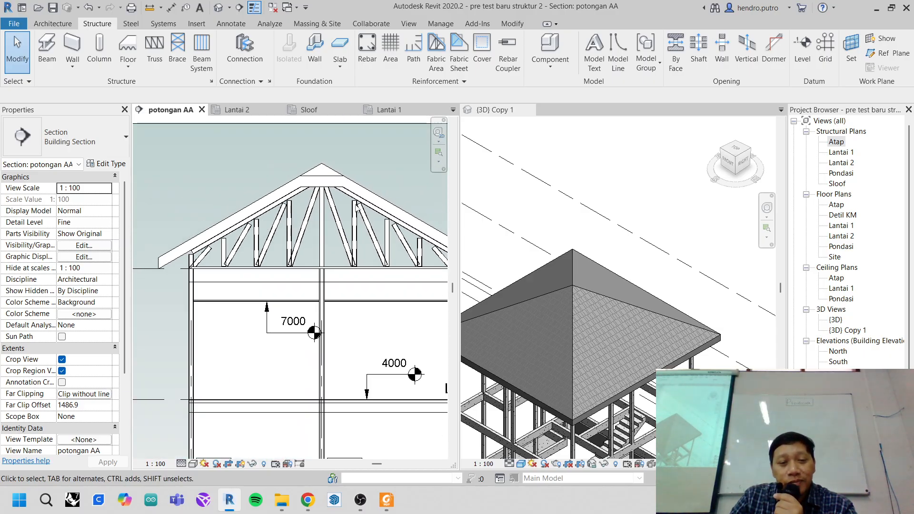
pyautogui.scroll(-4, 357, 206)
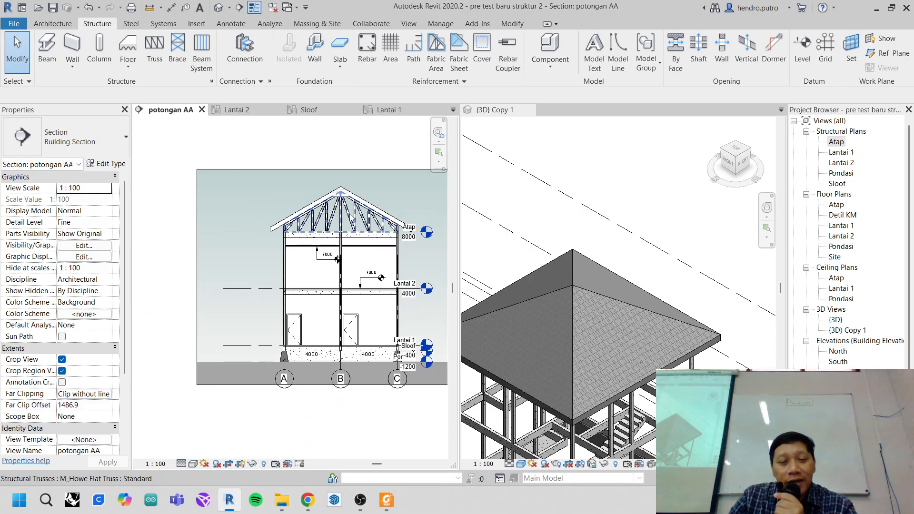
pyautogui.scroll(3, 356, 210)
pyautogui.scroll(-3, 372, 212)
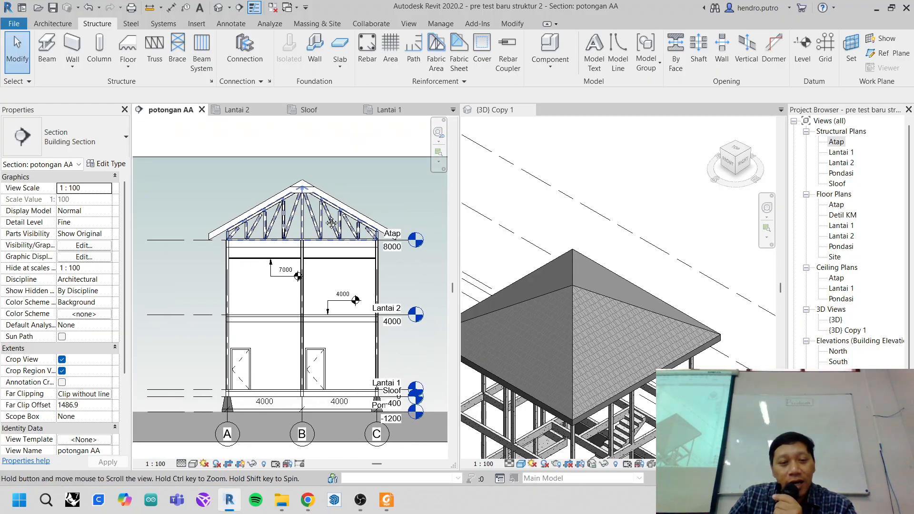
pyautogui.scroll(2, 275, 206)
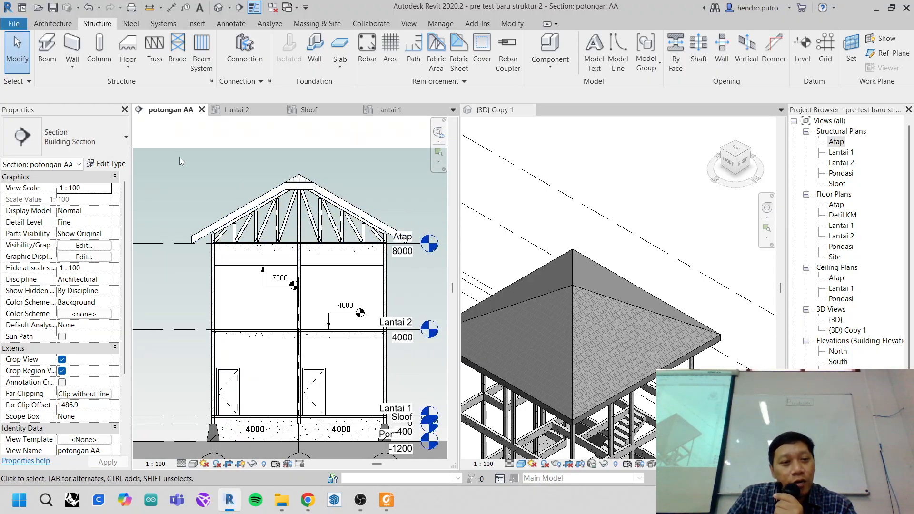
# - Unpin the roof-level truss, chord, web and girder members, filtering Ceilings and Roofs out of the selection
pyautogui.moveTo(176, 161); pyautogui.dragTo(396, 265)
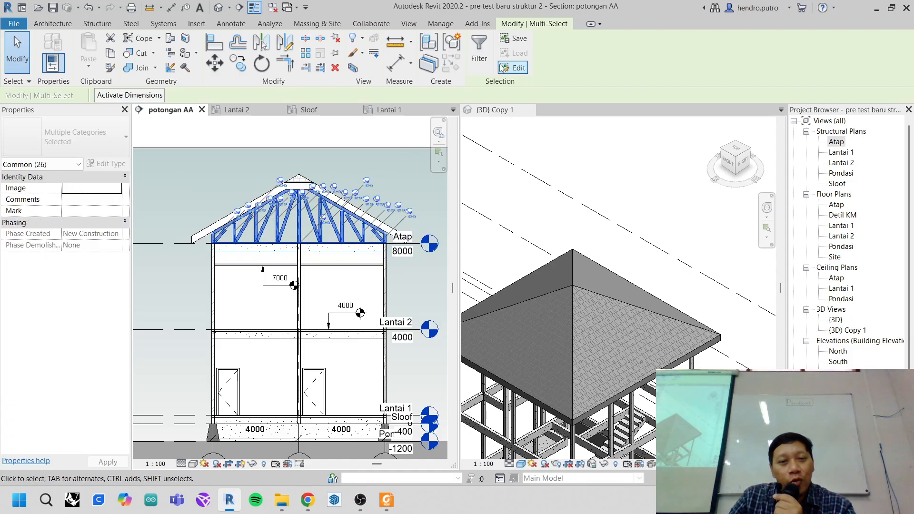
pyautogui.click(184, 179)
pyautogui.moveTo(173, 167); pyautogui.dragTo(415, 271)
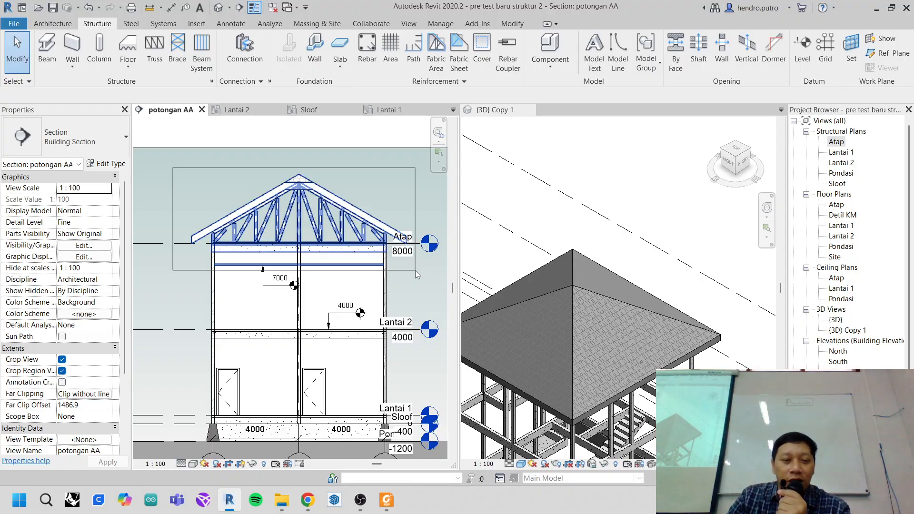
pyautogui.moveTo(415, 271); pyautogui.dragTo(415, 271)
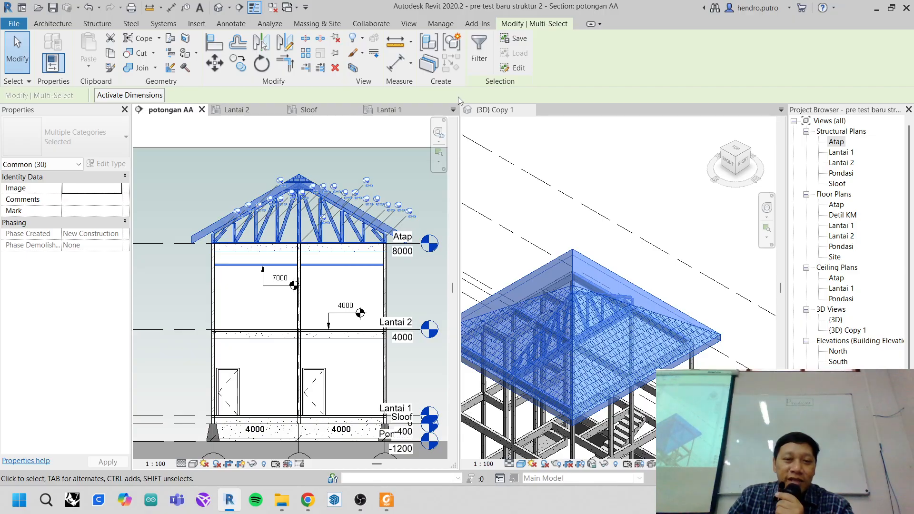
pyautogui.click(485, 68)
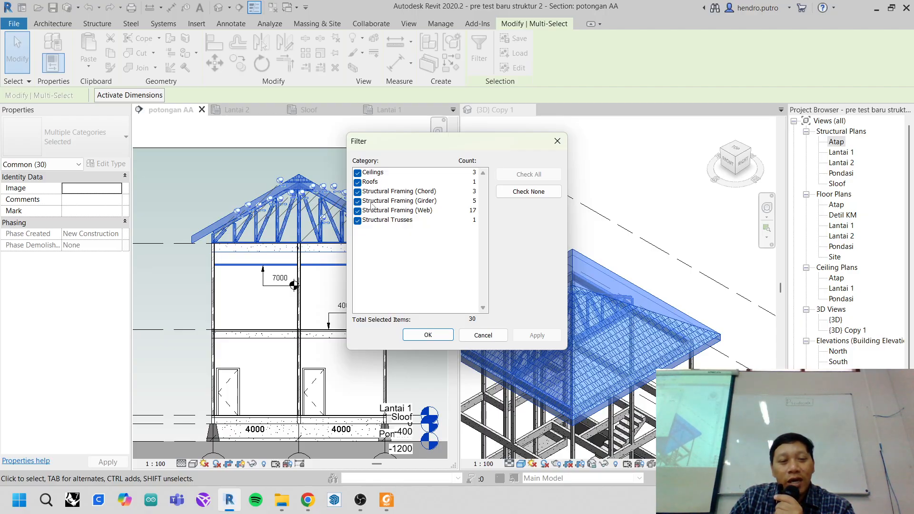
pyautogui.click(358, 182)
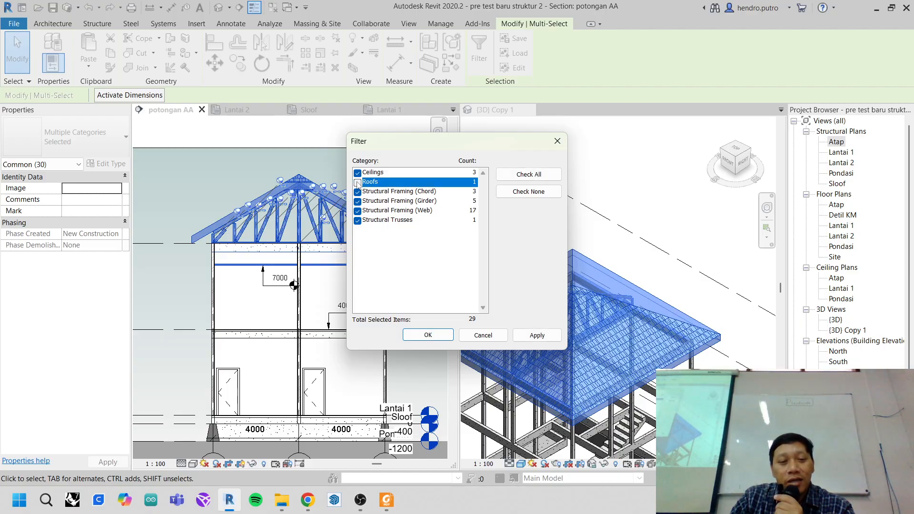
pyautogui.click(357, 174)
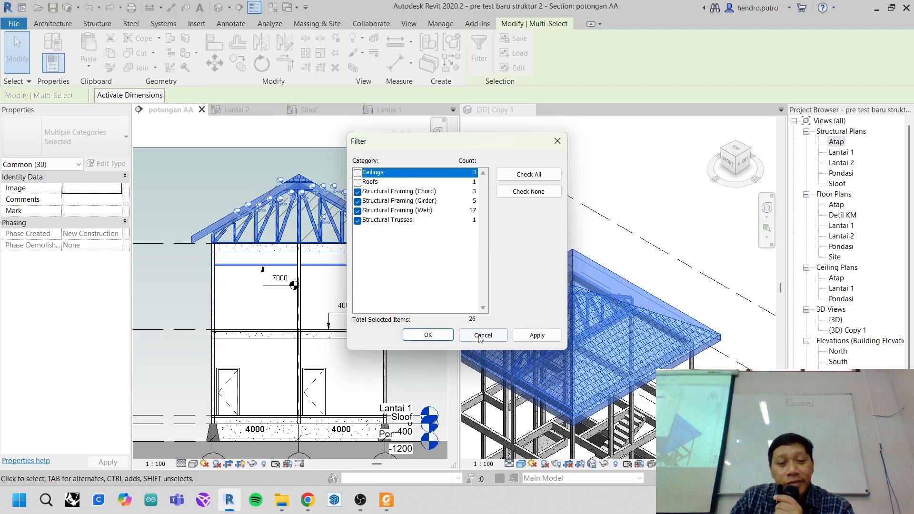
pyautogui.click(532, 336)
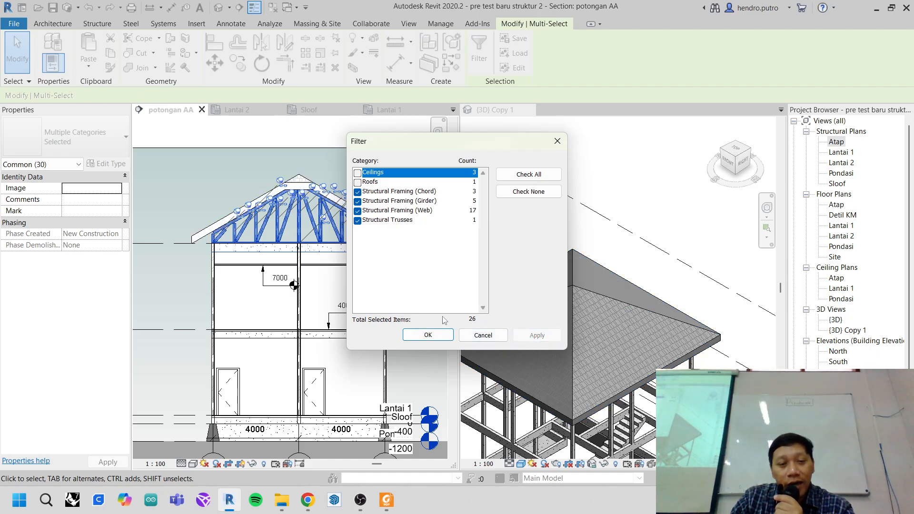
pyautogui.click(424, 335)
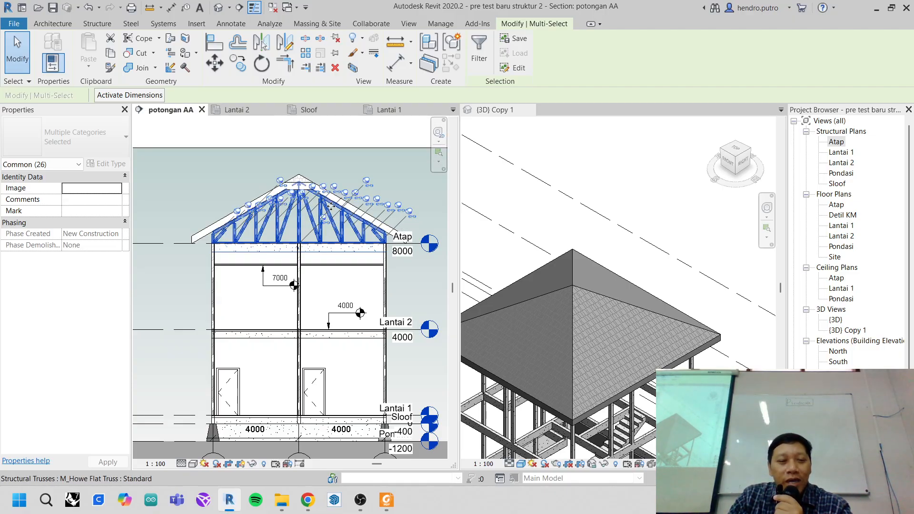
pyautogui.scroll(1, 318, 212)
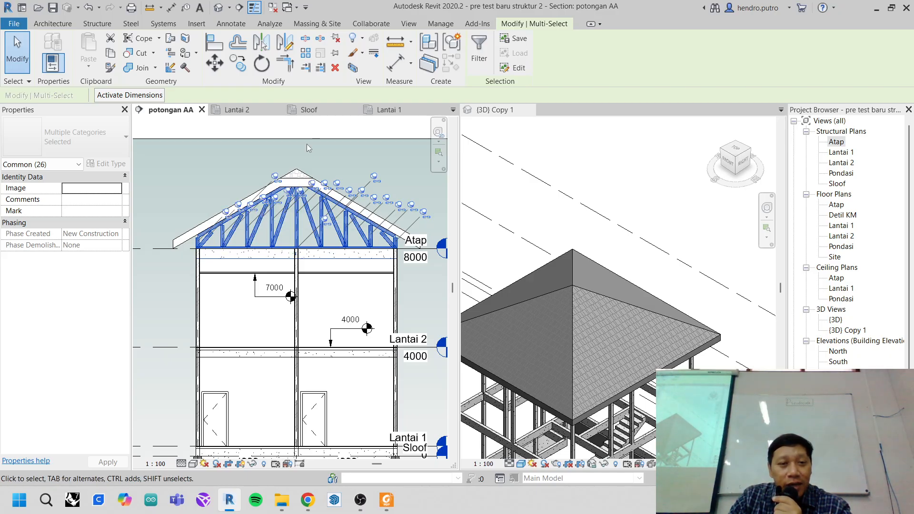
pyautogui.click(339, 42)
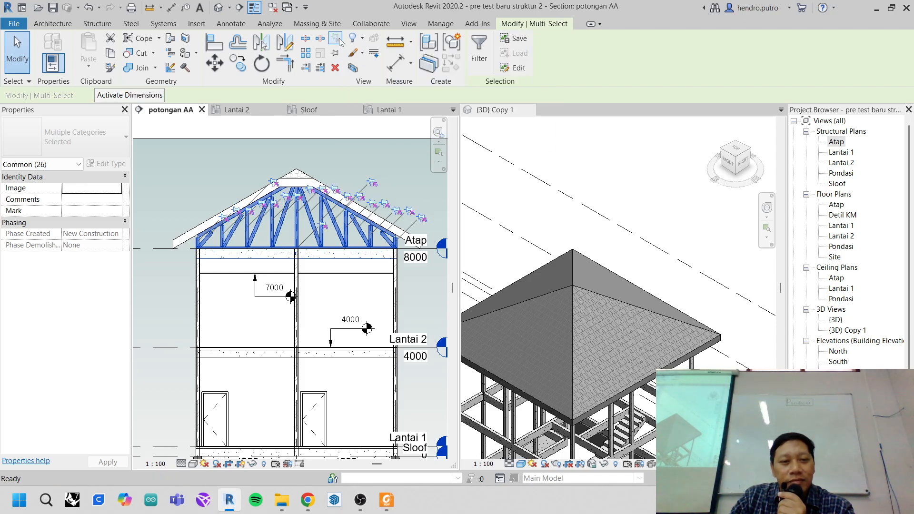
pyautogui.moveTo(242, 180); pyautogui.dragTo(299, 169, button='middle')
pyautogui.click(286, 151)
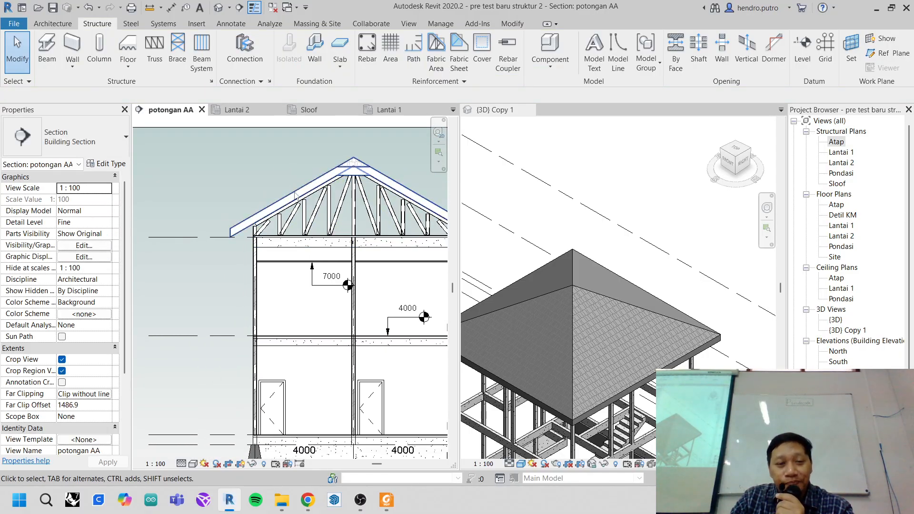
# - Examine the left end of the attached truss, where the C140 top chord, end post and first diagonal meet under the roof
pyautogui.scroll(4, 292, 192)
pyautogui.scroll(-2, 280, 220)
pyautogui.moveTo(280, 220); pyautogui.dragTo(301, 186, button='middle')
pyautogui.scroll(5, 254, 213)
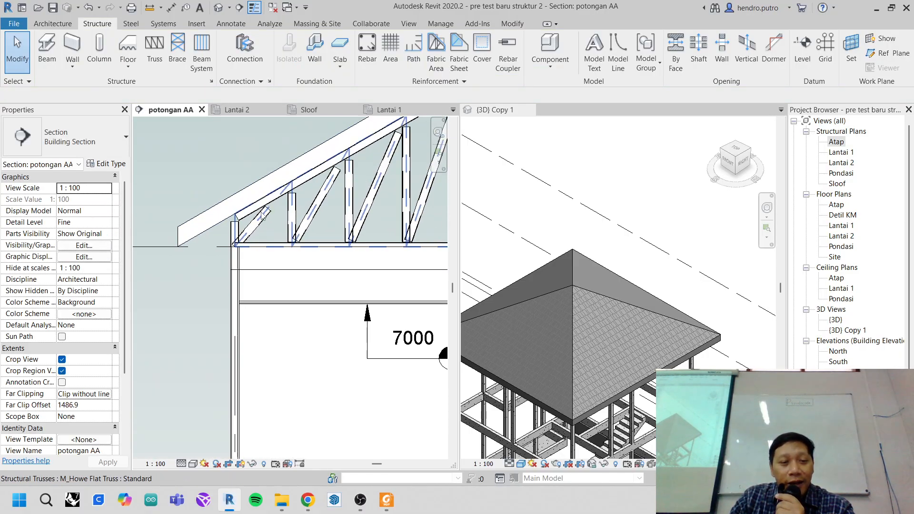
pyautogui.moveTo(253, 212); pyautogui.dragTo(307, 196, button='middle')
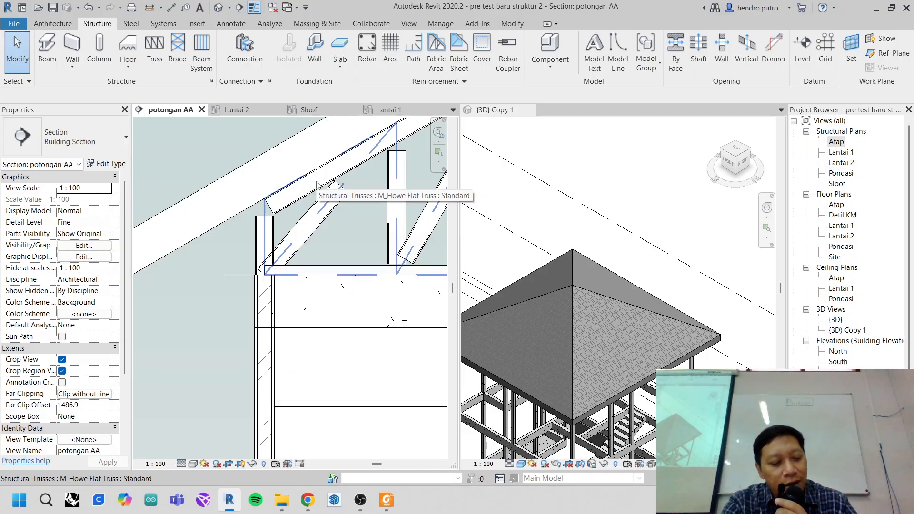
pyautogui.press('Tab')
pyautogui.press('Tab')
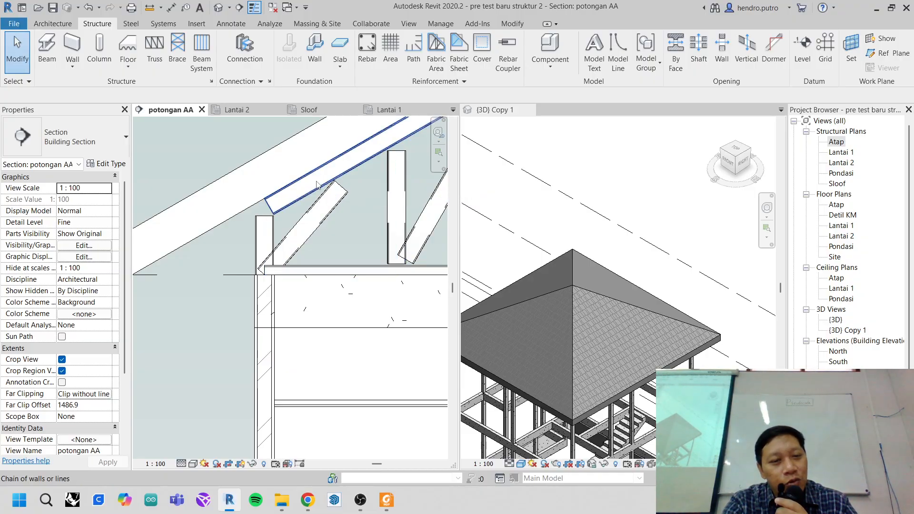
pyautogui.press('Tab')
pyautogui.press('Tab')
pyautogui.press('Tab')
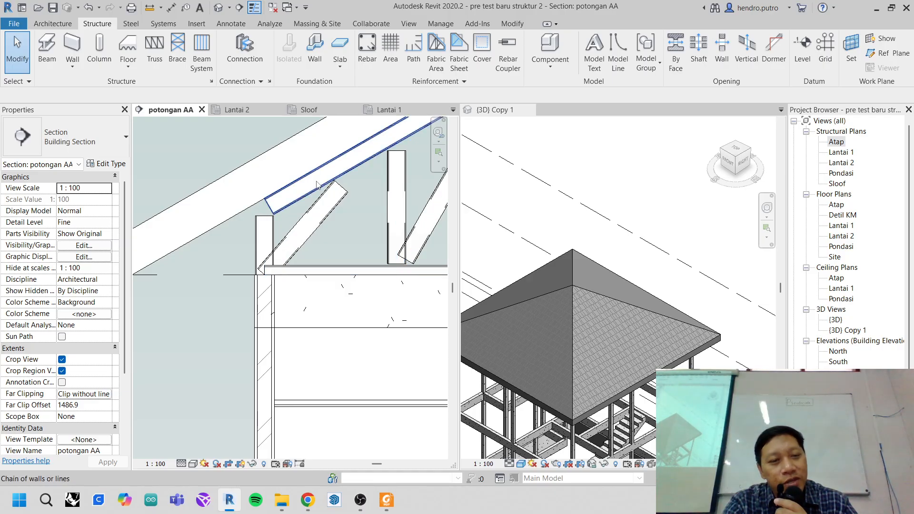
pyautogui.press('Tab')
pyautogui.press('Tab')
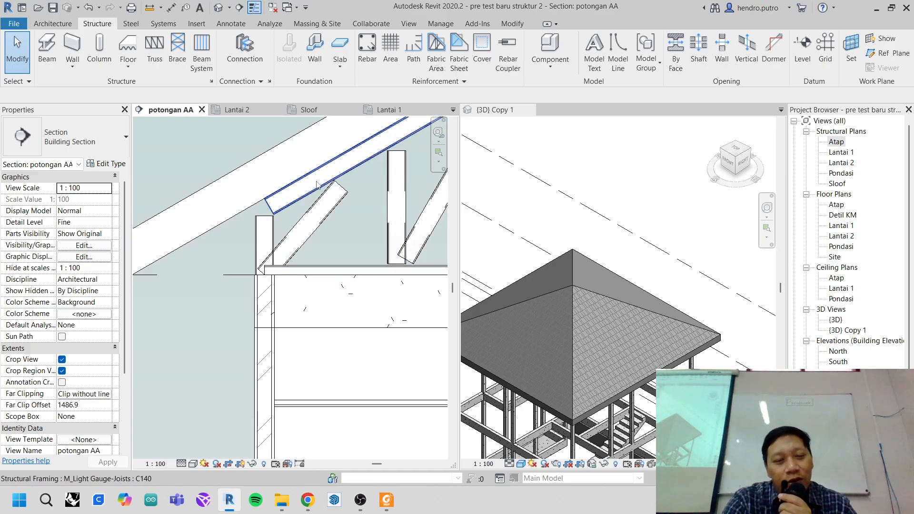
# - Extend the left C140 top chord down along the roof underside toward the eave, to a start extension of about 930.4 mm
pyautogui.moveTo(318, 185); pyautogui.dragTo(304, 192, button='middle')
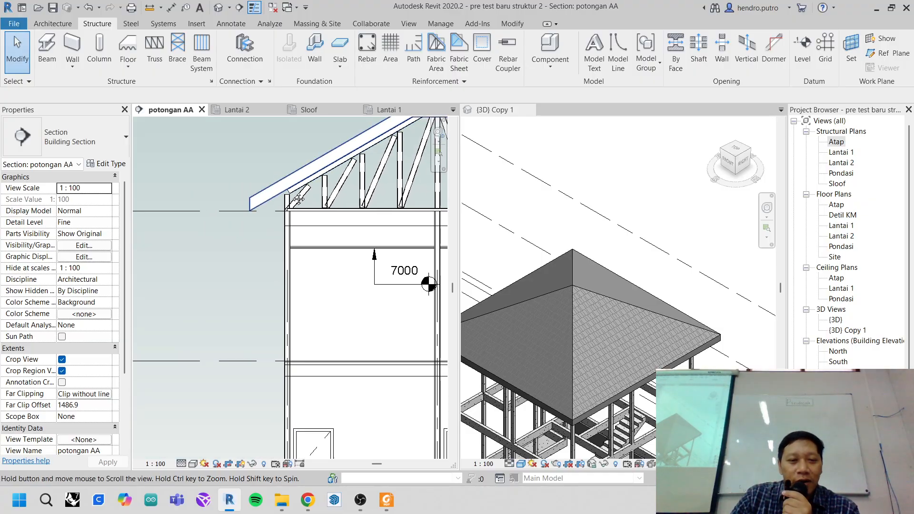
pyautogui.scroll(2, 305, 193)
pyautogui.moveTo(214, 278); pyautogui.dragTo(318, 240, button='middle')
pyautogui.scroll(2, 308, 242)
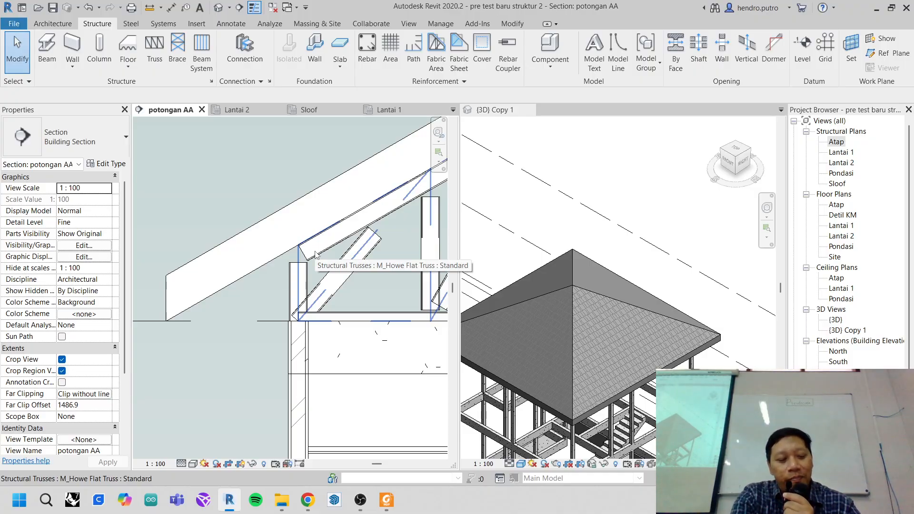
pyautogui.press('Tab')
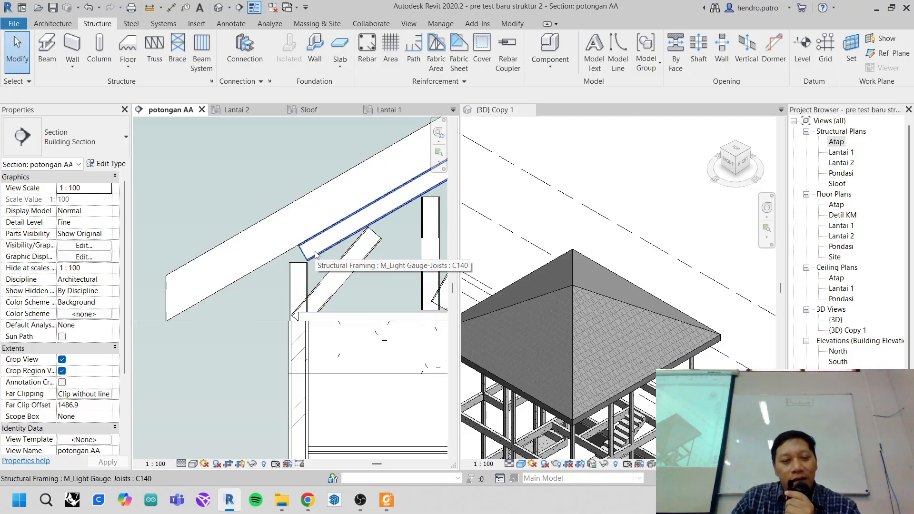
pyautogui.click(315, 254)
pyautogui.scroll(3, 305, 249)
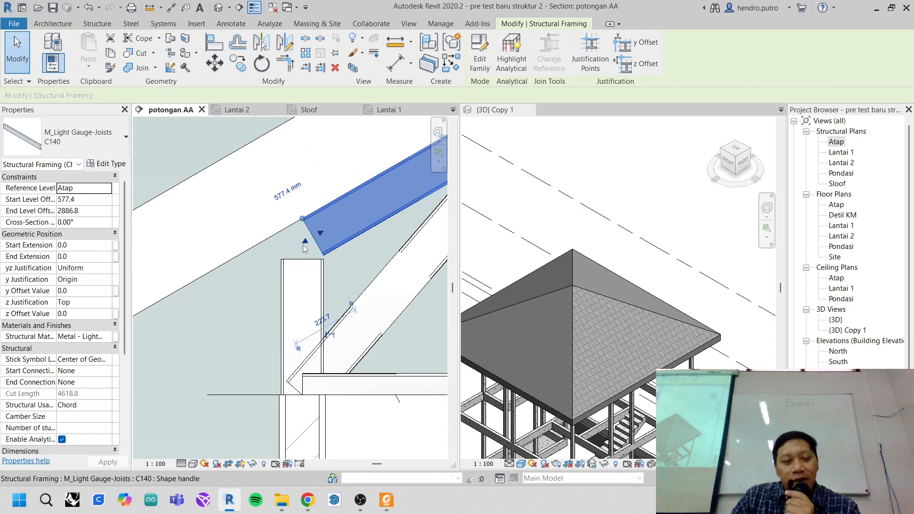
pyautogui.moveTo(305, 248); pyautogui.dragTo(190, 297)
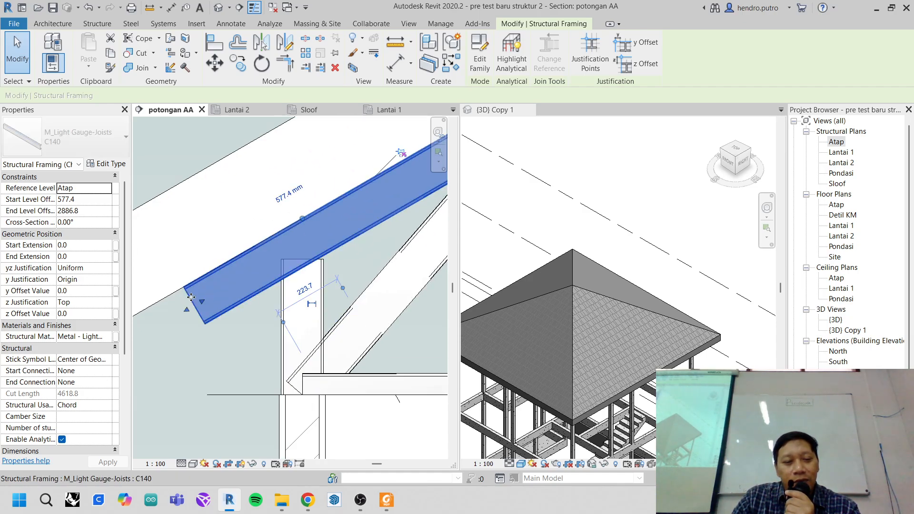
pyautogui.moveTo(190, 298); pyautogui.dragTo(319, 237, button='middle')
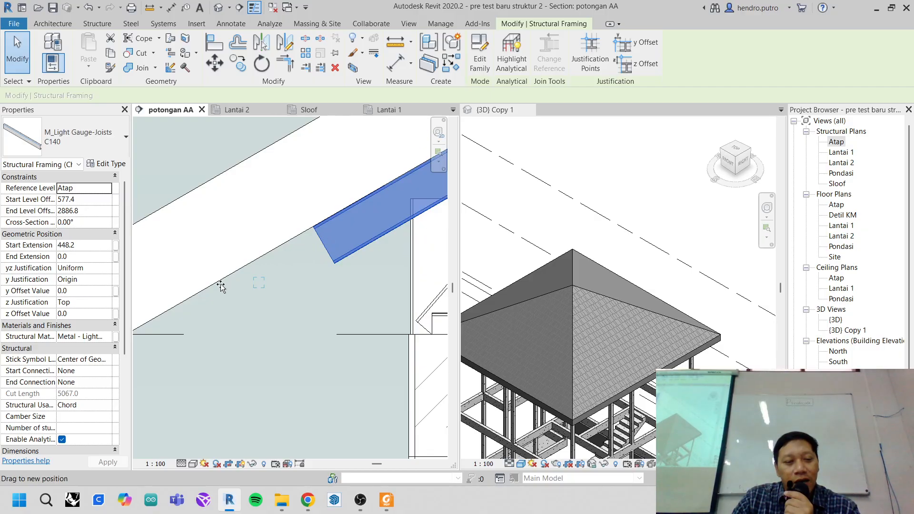
pyautogui.moveTo(224, 284); pyautogui.dragTo(194, 304)
pyautogui.scroll(-1, 205, 304)
pyautogui.moveTo(213, 304); pyautogui.dragTo(304, 272, button='middle')
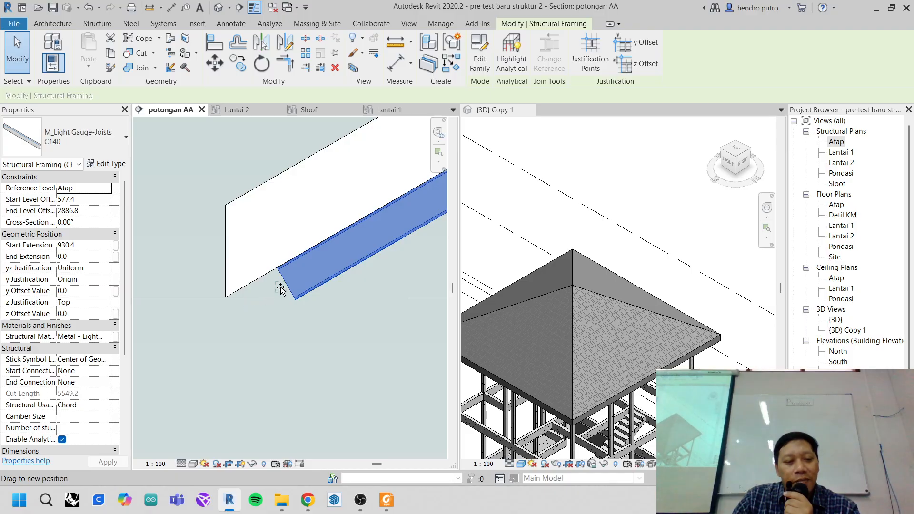
pyautogui.click(323, 342)
# - Extend the right C140 top chord down along the roof underside toward the eave, to an end extension of about 928.1 mm
pyautogui.scroll(-3, 324, 342)
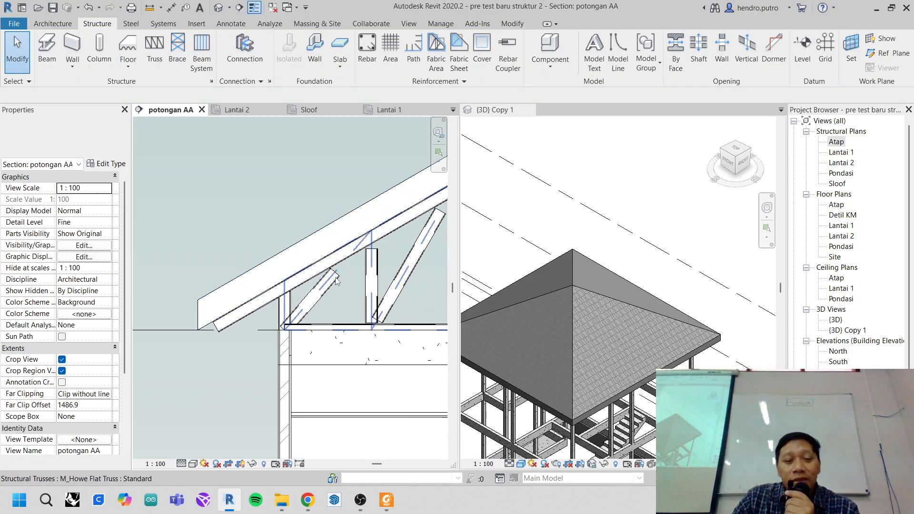
pyautogui.scroll(-2, 332, 285)
pyautogui.moveTo(332, 285); pyautogui.dragTo(262, 298, button='middle')
pyautogui.moveTo(388, 274); pyautogui.dragTo(281, 281, button='middle')
pyautogui.moveTo(405, 299); pyautogui.dragTo(297, 299, button='middle')
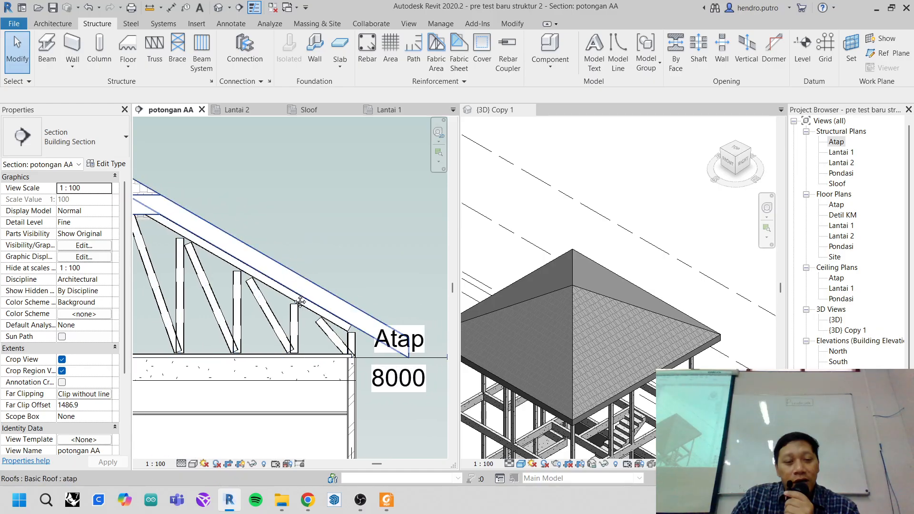
pyautogui.scroll(3, 295, 298)
pyautogui.press('Tab')
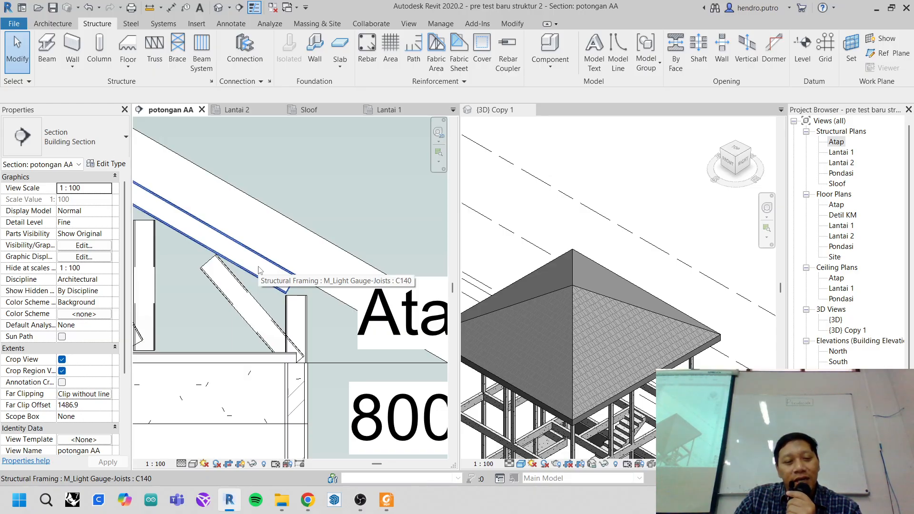
pyautogui.click(260, 270)
pyautogui.scroll(2, 305, 285)
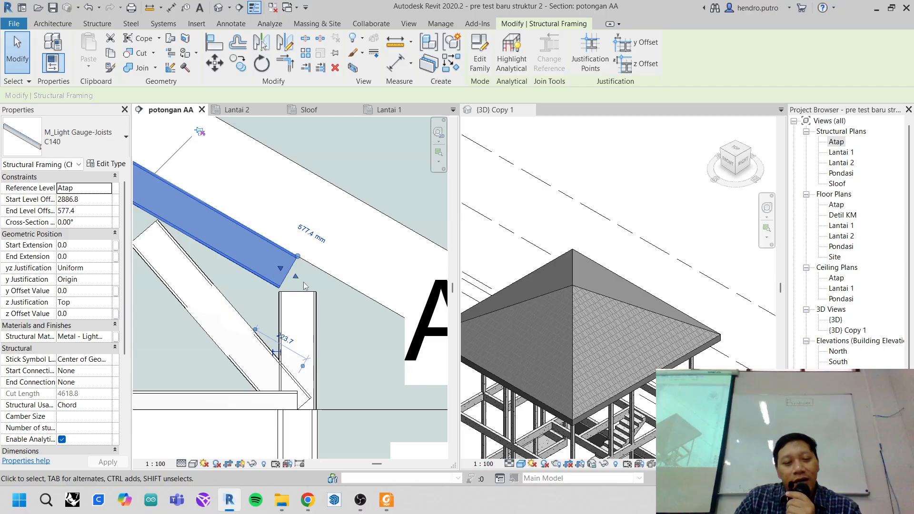
pyautogui.moveTo(297, 278); pyautogui.dragTo(393, 352)
pyautogui.scroll(-1, 378, 378)
pyautogui.moveTo(378, 378); pyautogui.dragTo(236, 320, button='middle')
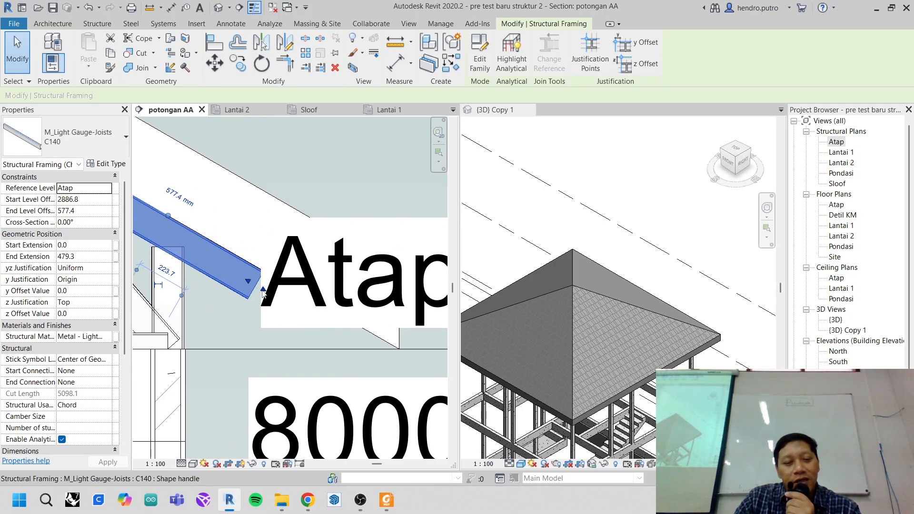
pyautogui.moveTo(344, 340); pyautogui.dragTo(345, 341)
# - Stretch the upper end of the diagonal web beside the first vertical right of the ridge to the top chord, start join cutback about -211.7
pyautogui.scroll(-4, 281, 339)
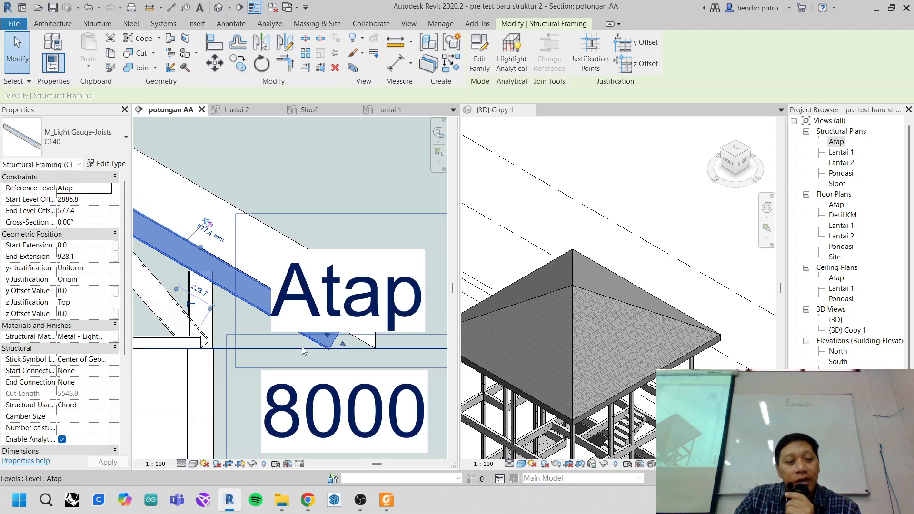
pyautogui.moveTo(160, 319); pyautogui.dragTo(336, 294, button='middle')
pyautogui.scroll(-3, 336, 299)
pyautogui.scroll(10, 268, 229)
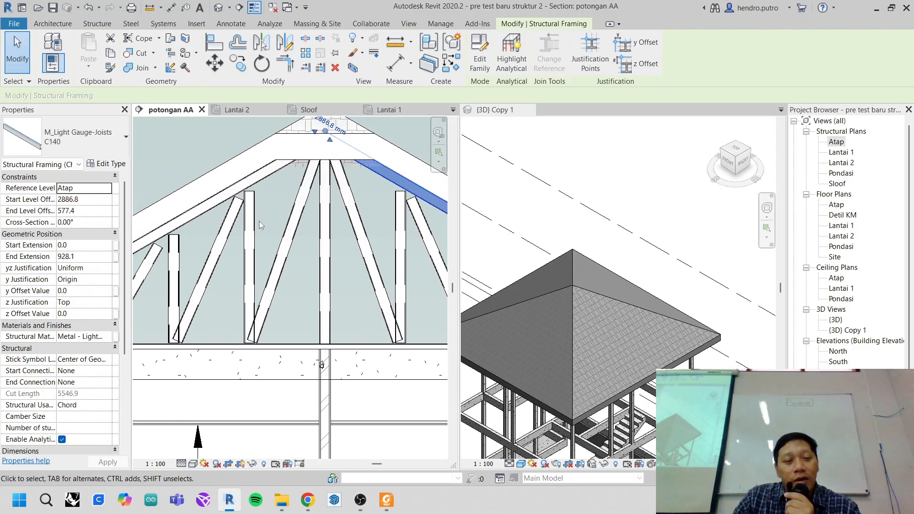
pyautogui.scroll(-5, 285, 223)
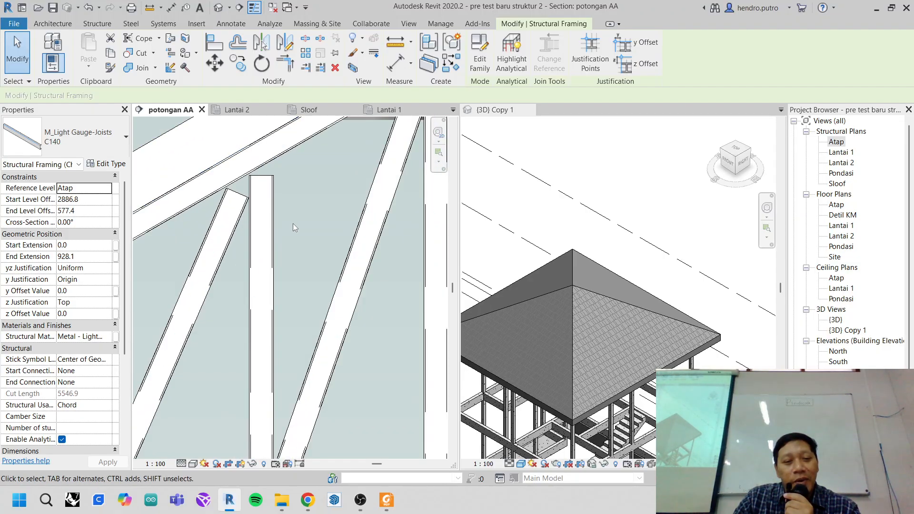
pyautogui.scroll(2, 252, 243)
pyautogui.scroll(1, 319, 254)
pyautogui.moveTo(356, 246); pyautogui.dragTo(310, 258, button='middle')
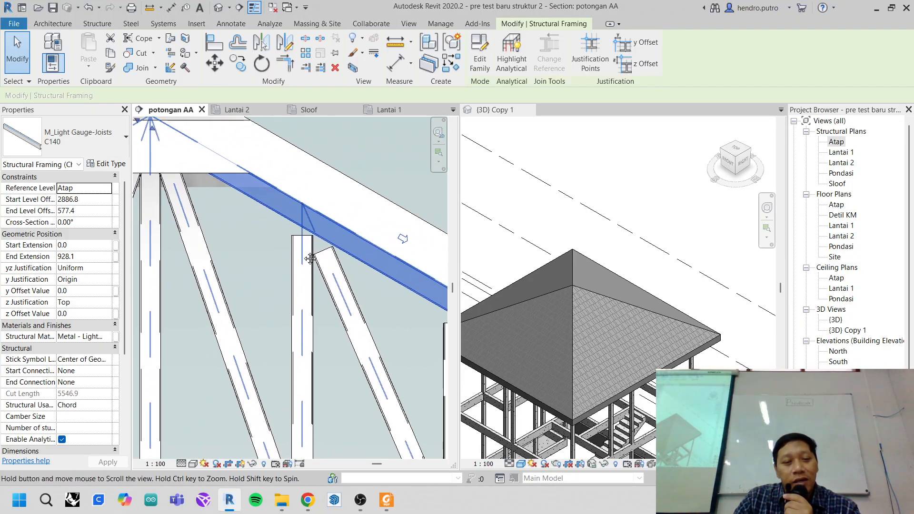
pyautogui.scroll(2, 325, 253)
pyautogui.scroll(2, 355, 294)
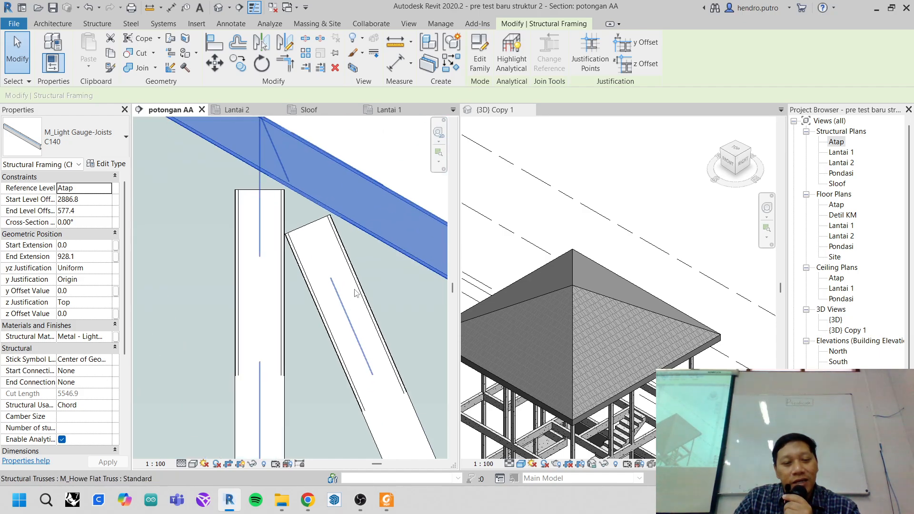
pyautogui.press('Tab')
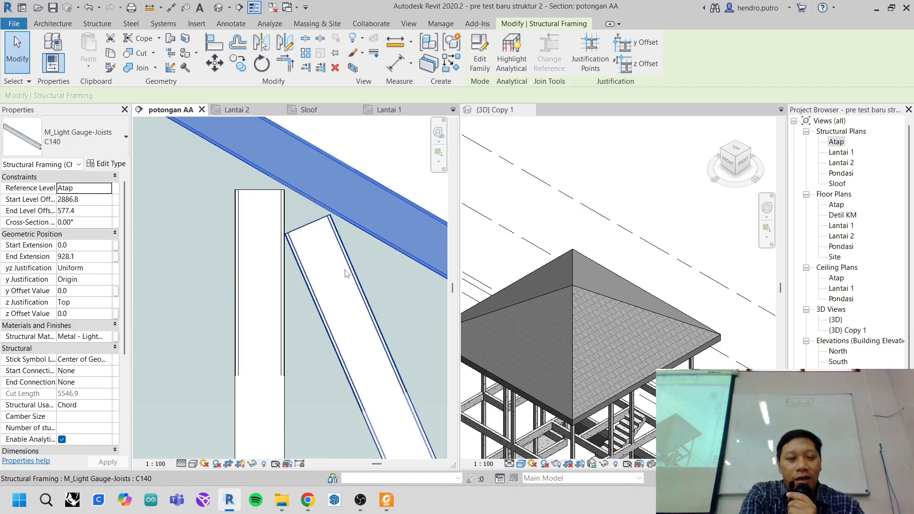
pyautogui.click(345, 273)
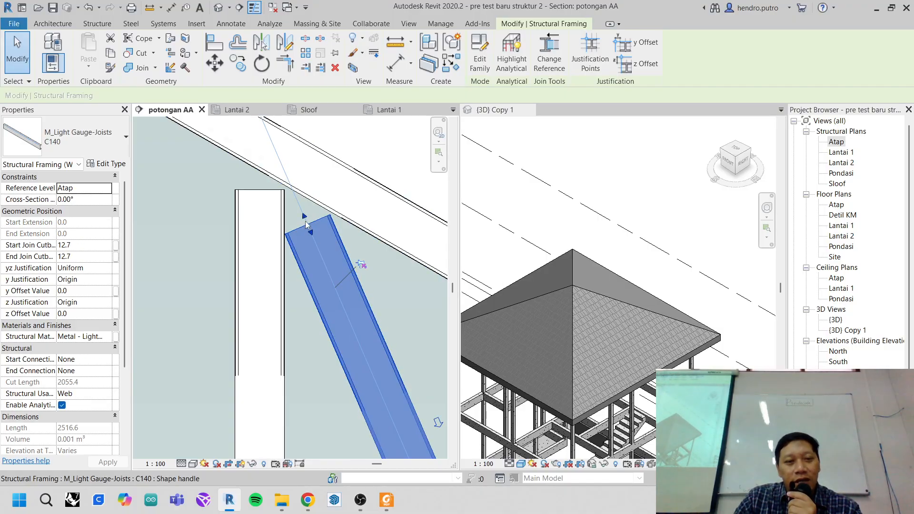
pyautogui.moveTo(273, 162); pyautogui.dragTo(275, 146)
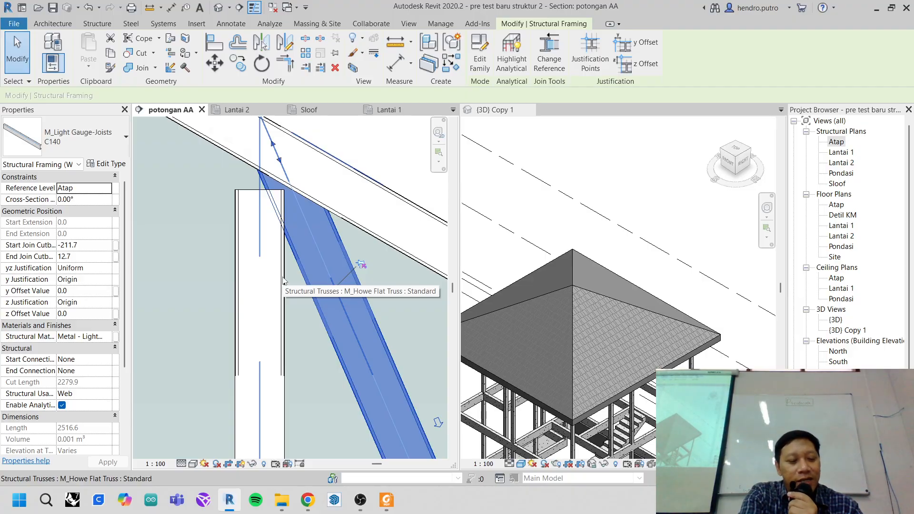
# - Stretch the upper end of the first vertical web right of the ridge to the top chord, end join cutback about -121.2
pyautogui.press('Tab')
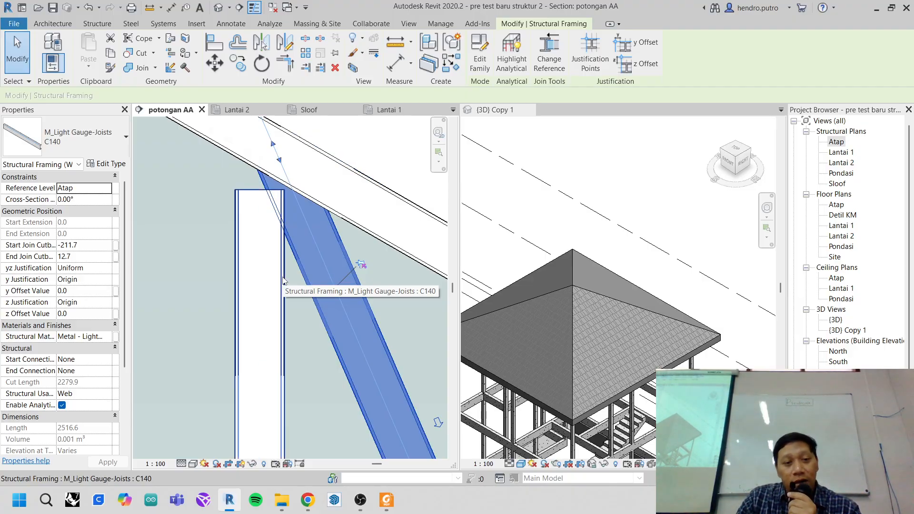
pyautogui.click(282, 279)
pyautogui.moveTo(368, 260); pyautogui.dragTo(392, 347, button='middle')
pyautogui.scroll(2, 294, 267)
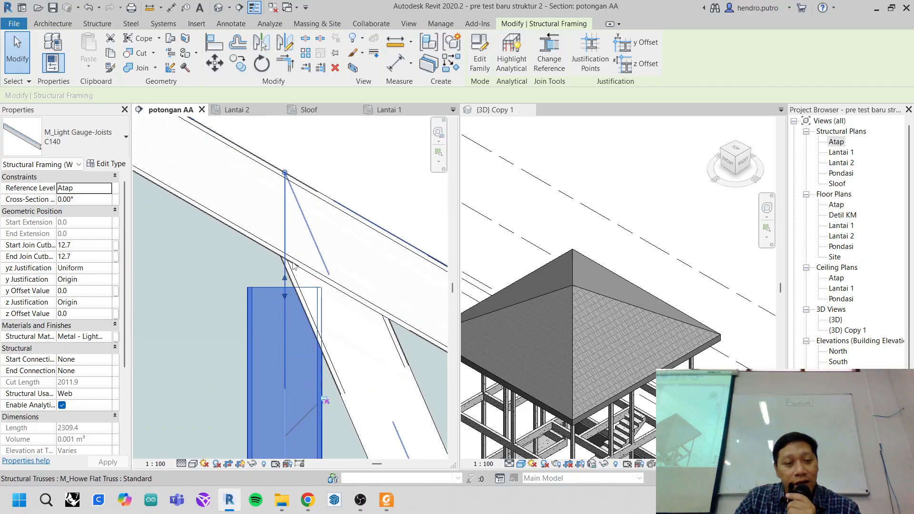
pyautogui.moveTo(285, 278); pyautogui.dragTo(285, 236)
# - Stretch the lower end of the same vertical web down to the top face of the bottom chord
pyautogui.scroll(-6, 310, 266)
pyautogui.moveTo(314, 271); pyautogui.dragTo(292, 202, button='middle')
pyautogui.moveTo(285, 413); pyautogui.dragTo(293, 276, button='middle')
pyautogui.scroll(6, 294, 274)
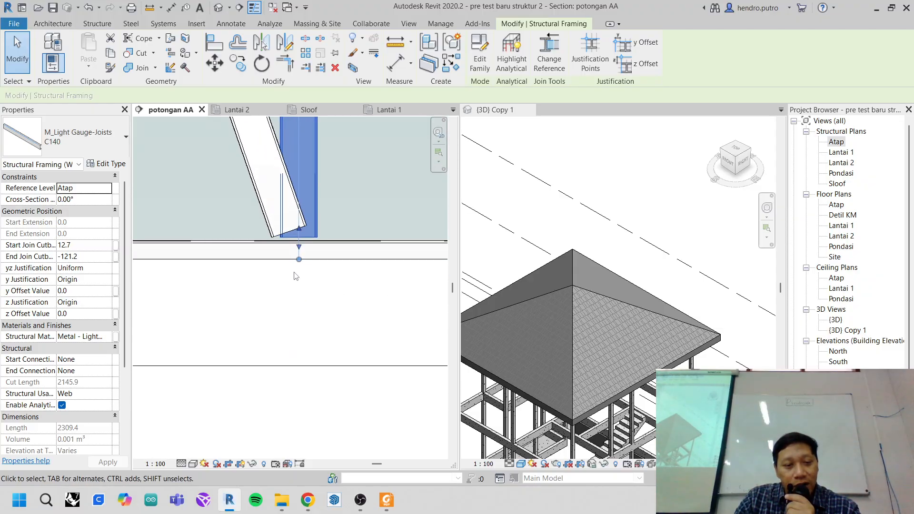
pyautogui.scroll(2, 301, 252)
pyautogui.moveTo(295, 222); pyautogui.dragTo(295, 279)
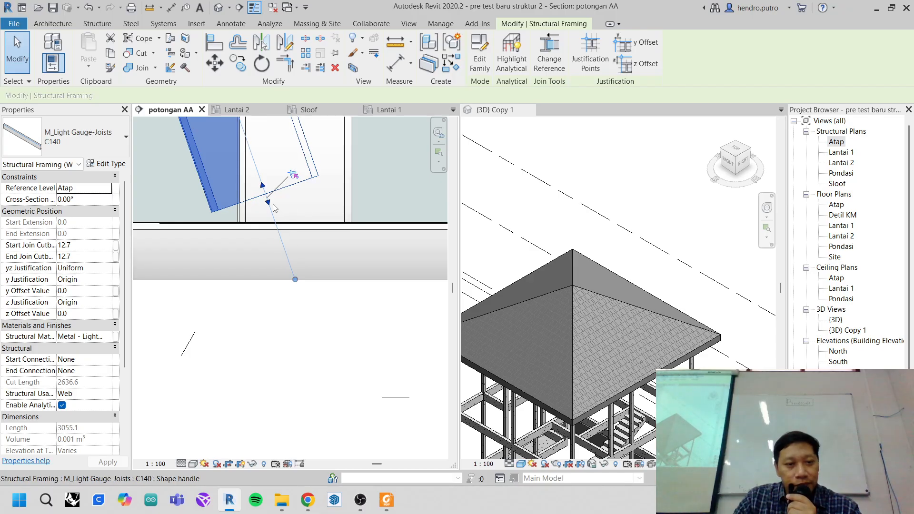
# - Stretch the lower end of the diagonal web descending right from the ridge to the bottom chord, end join cutback about -98.3
pyautogui.moveTo(302, 274); pyautogui.dragTo(302, 276)
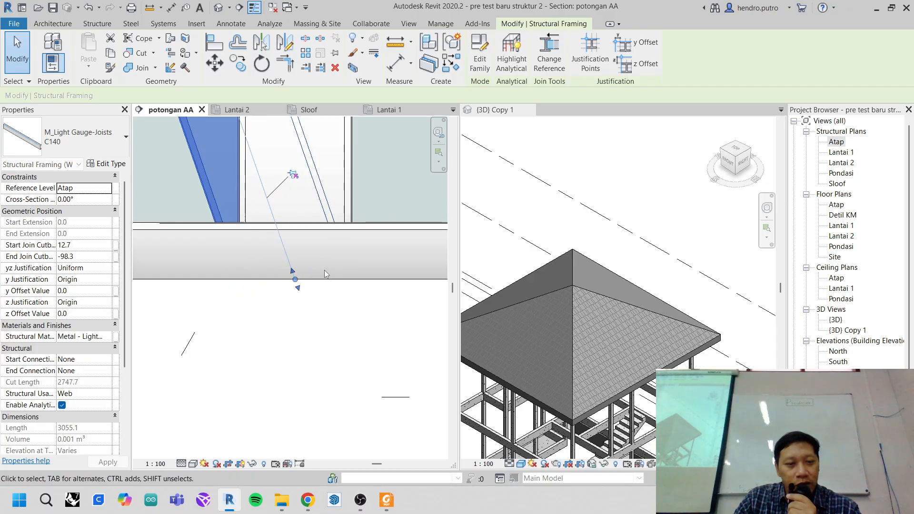
pyautogui.scroll(-9, 328, 234)
pyautogui.moveTo(403, 162); pyautogui.dragTo(349, 201, button='middle')
pyautogui.scroll(5, 350, 203)
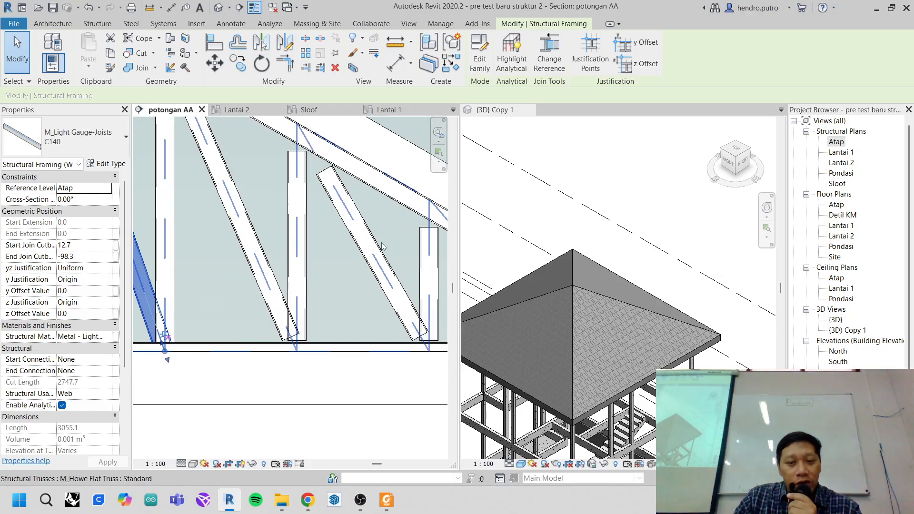
pyautogui.scroll(-4, 205, 278)
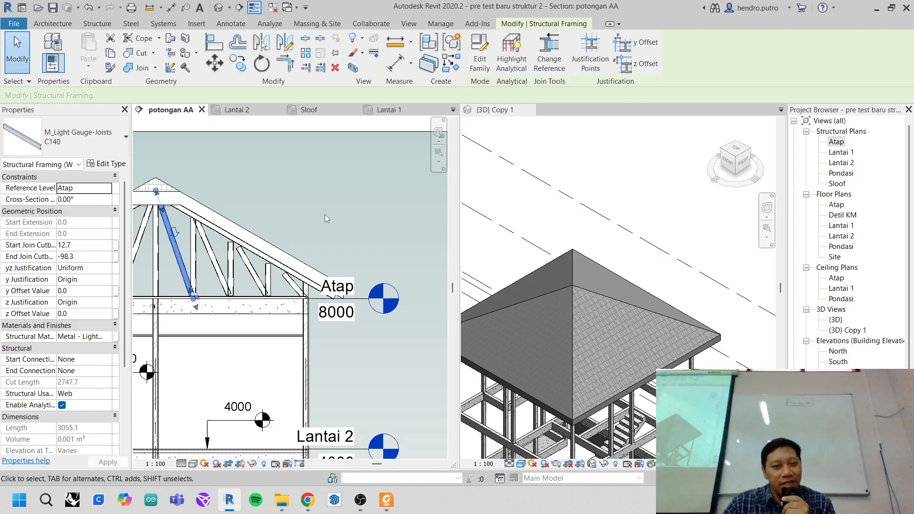
# - Clear the selection, view the whole building in 3D, and return to the right-hand web members in section potongan AA
pyautogui.click(619, 301)
pyautogui.click(626, 255)
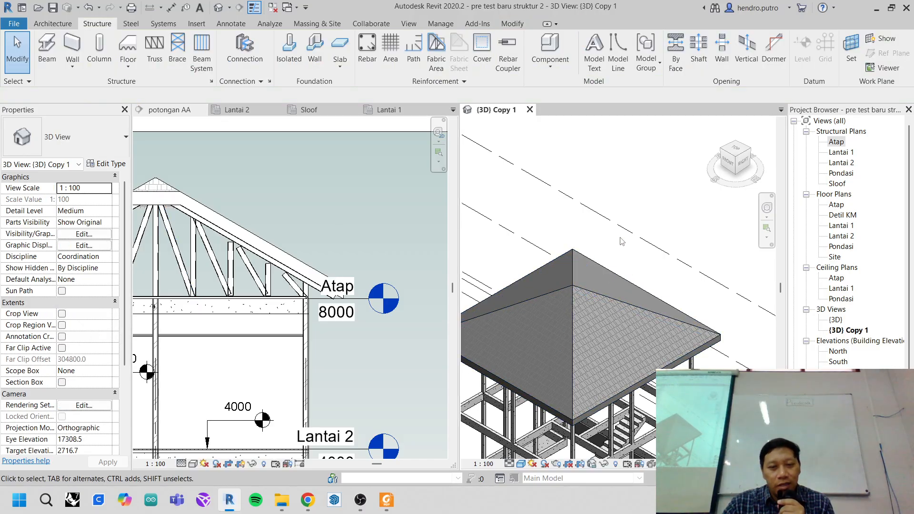
pyautogui.scroll(-2, 602, 274)
pyautogui.click(323, 236)
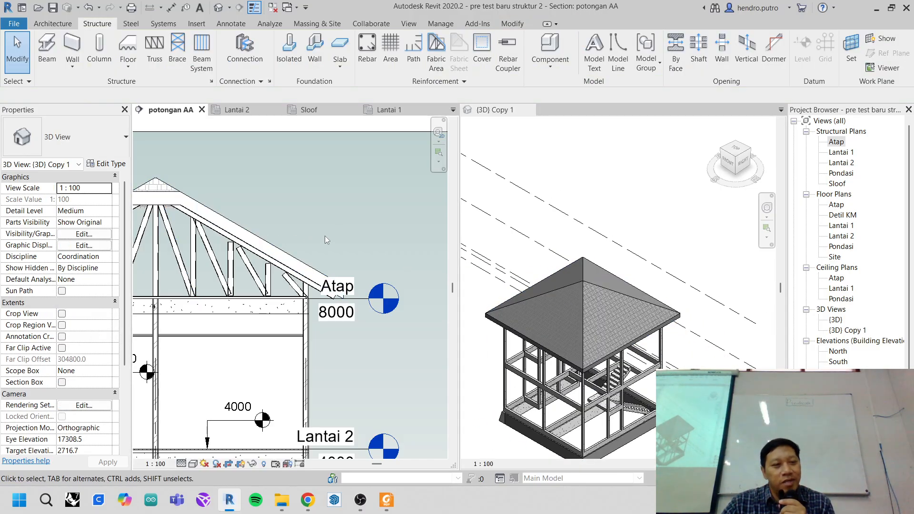
pyautogui.scroll(4, 286, 205)
pyautogui.scroll(4, 317, 200)
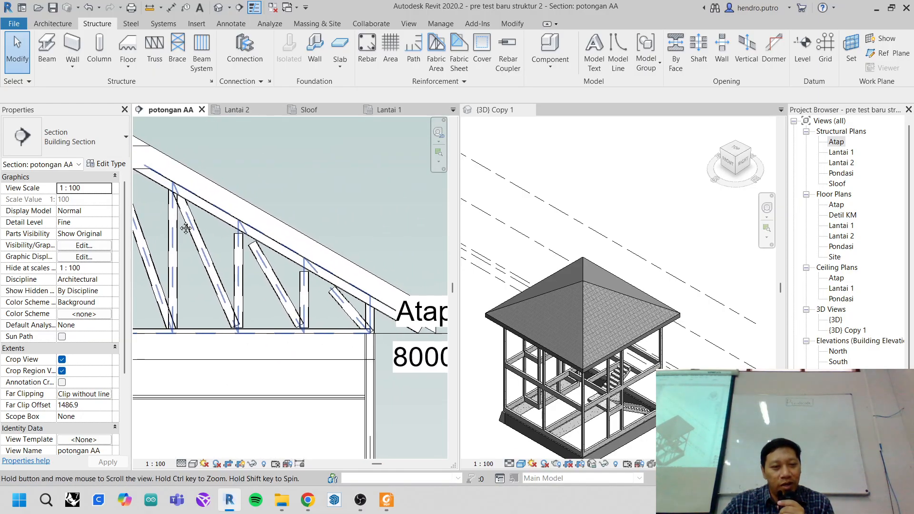
# - Stretch the upper end of the second vertical web right of the ridge to the top chord, end join cutback about -121.2
pyautogui.press('Tab')
pyautogui.click(247, 258)
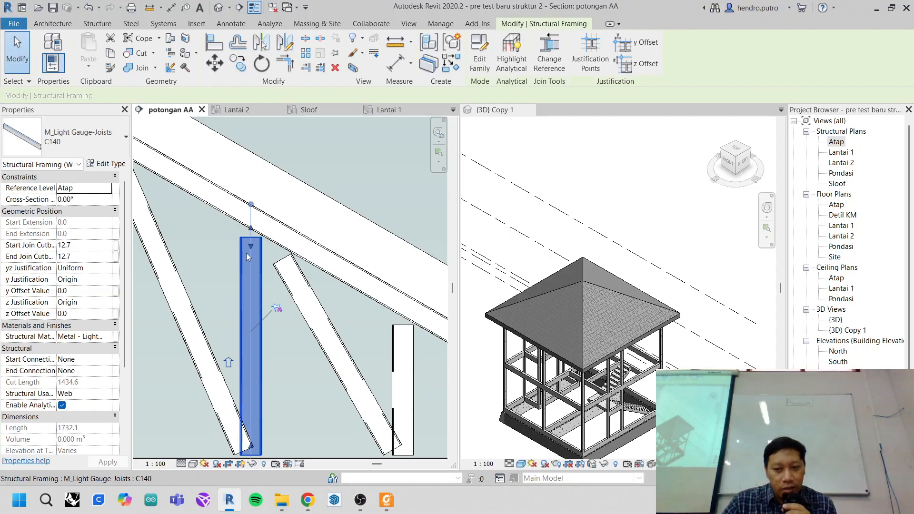
pyautogui.scroll(2, 245, 246)
pyautogui.moveTo(247, 218); pyautogui.dragTo(245, 177)
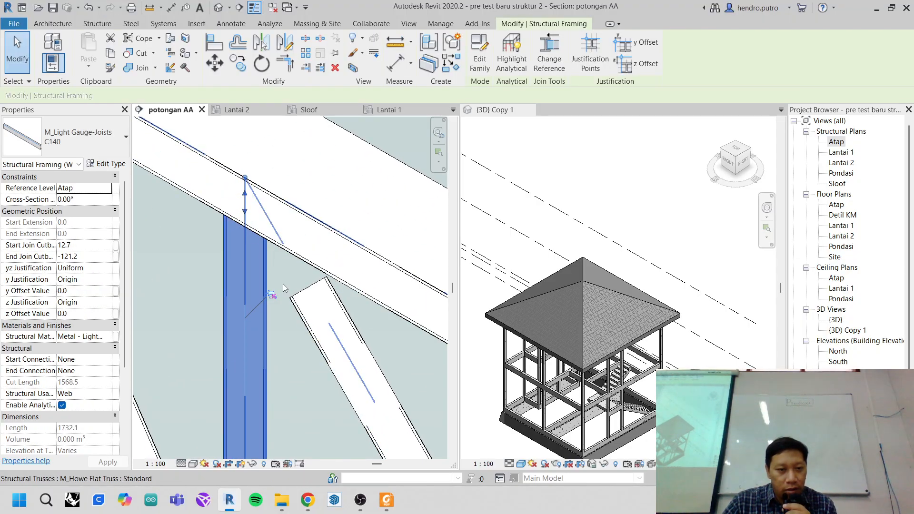
# - Stretch the diagonal between the second and third verticals right of the ridge to both chords, start cutback about -279.2, end about -99.3
pyautogui.click(336, 310)
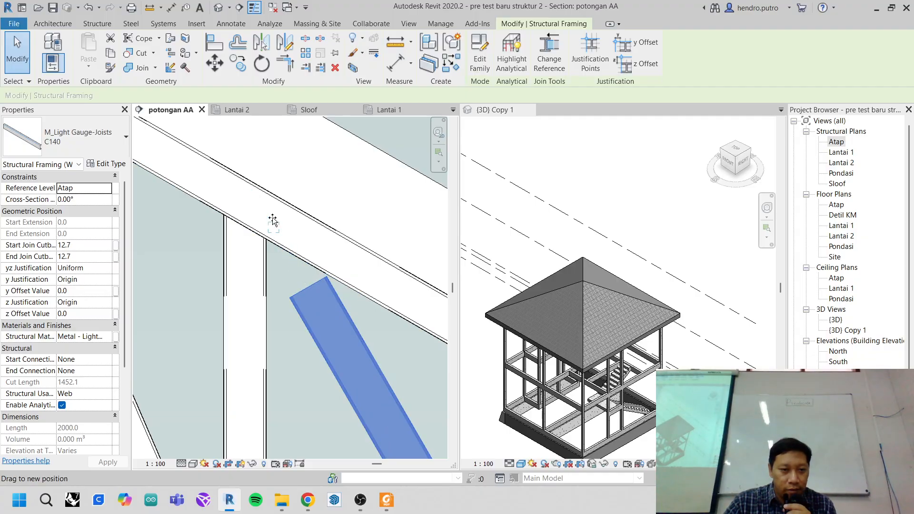
pyautogui.moveTo(273, 221); pyautogui.dragTo(261, 203)
pyautogui.scroll(-3, 351, 304)
pyautogui.moveTo(351, 313); pyautogui.dragTo(239, 173, button='middle')
pyautogui.scroll(2, 266, 257)
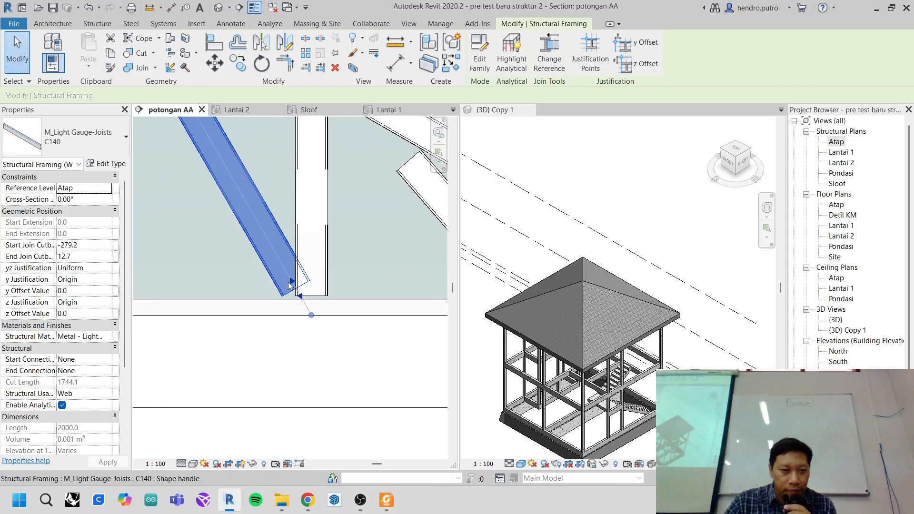
pyautogui.scroll(1, 288, 285)
pyautogui.moveTo(305, 300); pyautogui.dragTo(322, 332)
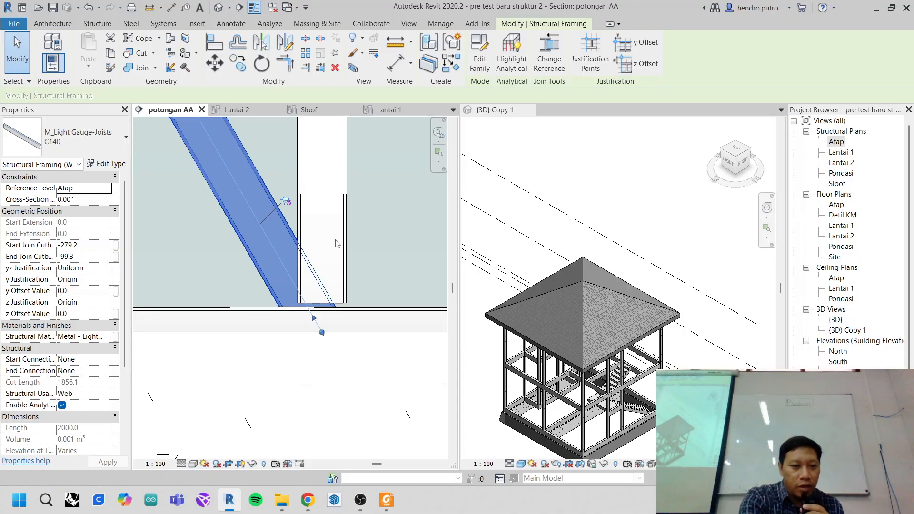
pyautogui.scroll(-5, 352, 238)
# - Stretch the upper end of the third vertical web right of the ridge to the top chord, end join cutback about -121.2
pyautogui.click(299, 279)
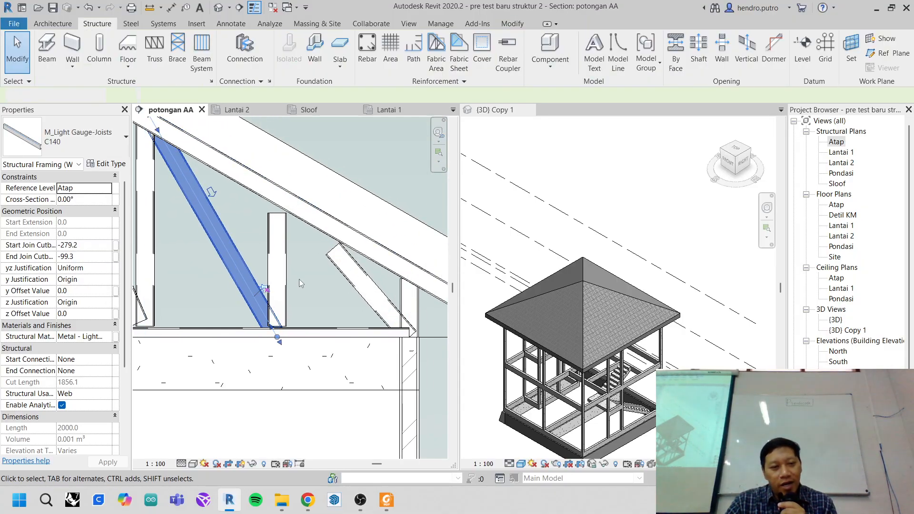
pyautogui.press('Tab')
pyautogui.click(286, 271)
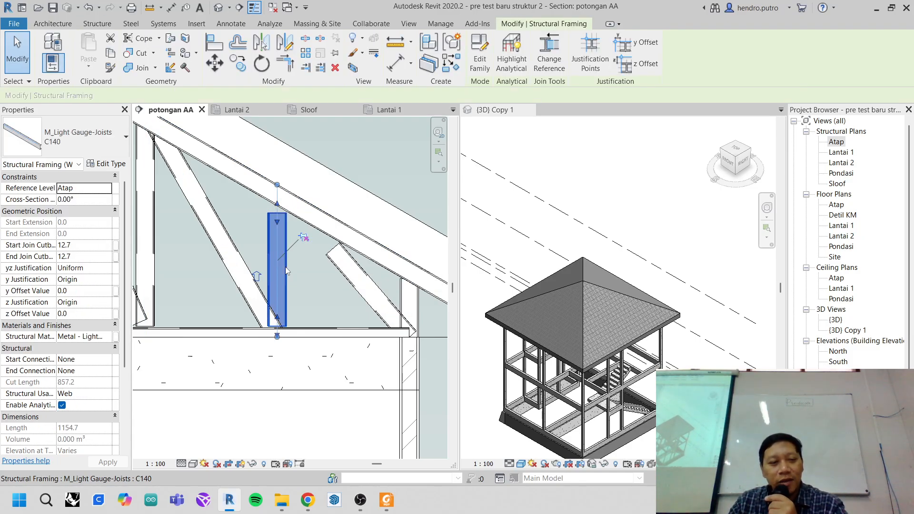
pyautogui.scroll(1, 267, 204)
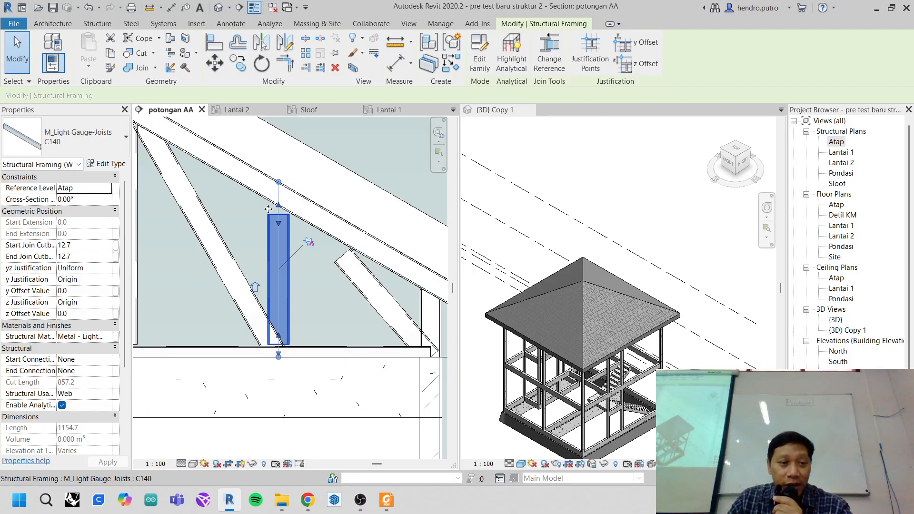
pyautogui.scroll(3, 269, 210)
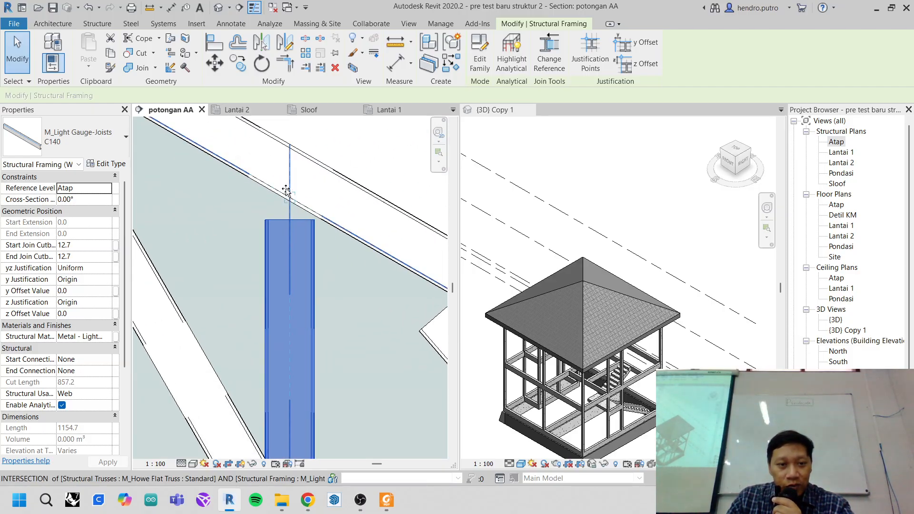
pyautogui.moveTo(286, 192); pyautogui.dragTo(288, 174)
# - Stretch the lower end of the third vertical web down to the bottom chord, start join cutback about -44.7
pyautogui.scroll(-1, 310, 289)
pyautogui.moveTo(310, 288); pyautogui.dragTo(310, 179, button='middle')
pyautogui.scroll(3, 299, 329)
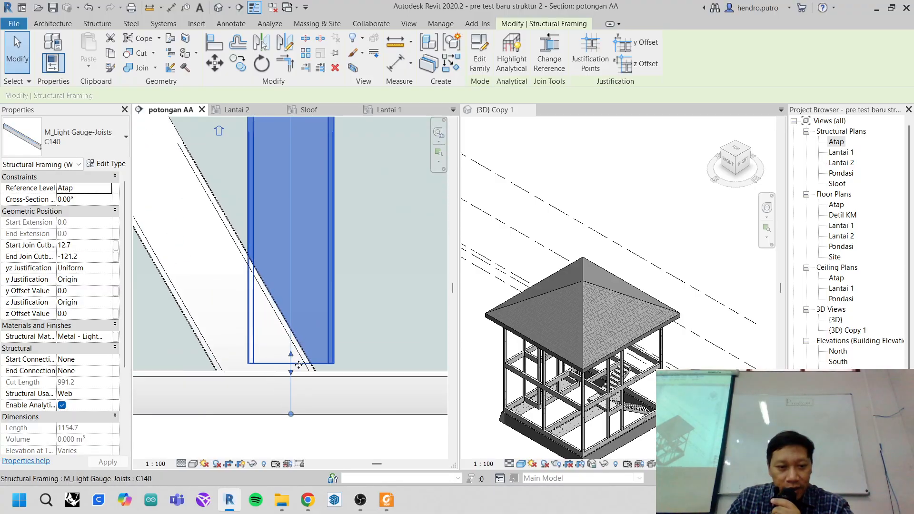
pyautogui.moveTo(292, 377); pyautogui.dragTo(289, 405)
# - Stretch the upper end of the outermost diagonal web on the right side to the top chord, start join cutback about -402.2
pyautogui.scroll(-4, 312, 297)
pyautogui.scroll(-2, 311, 292)
pyautogui.moveTo(311, 292); pyautogui.dragTo(274, 321, button='middle')
pyautogui.scroll(3, 334, 314)
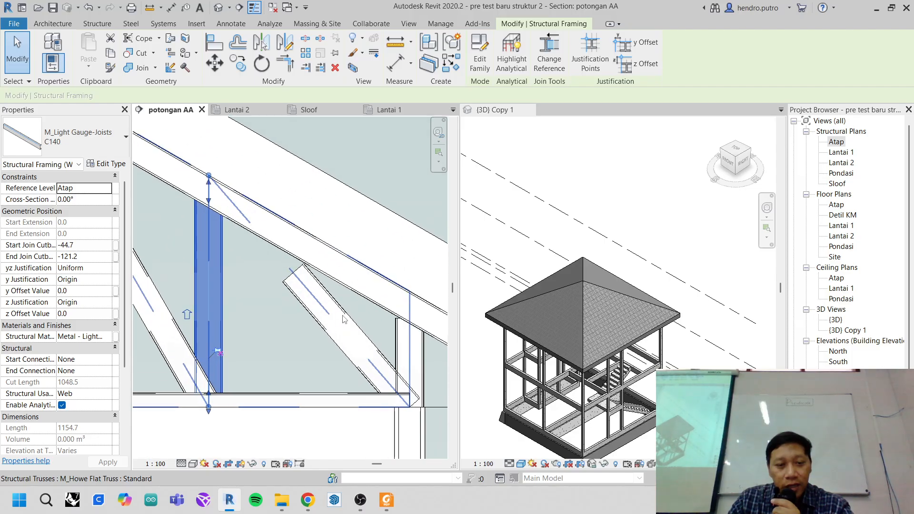
pyautogui.press('Tab')
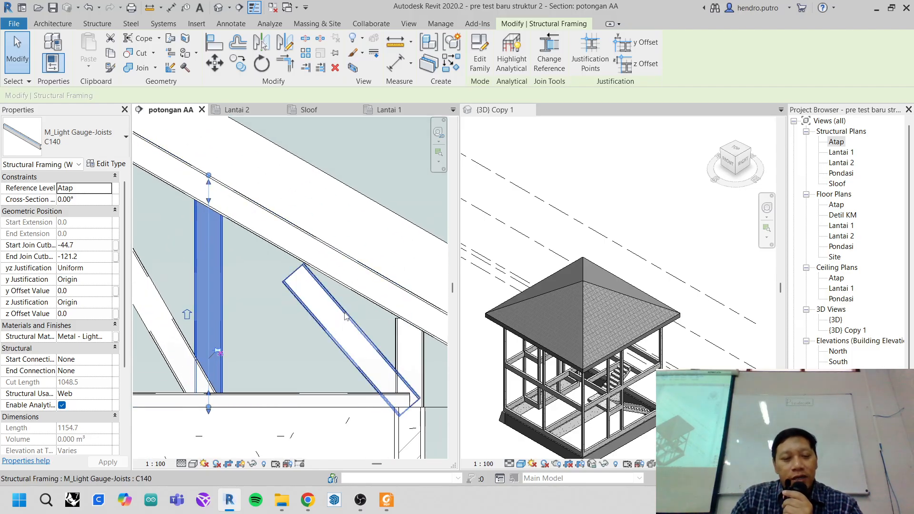
pyautogui.click(347, 316)
pyautogui.scroll(3, 278, 258)
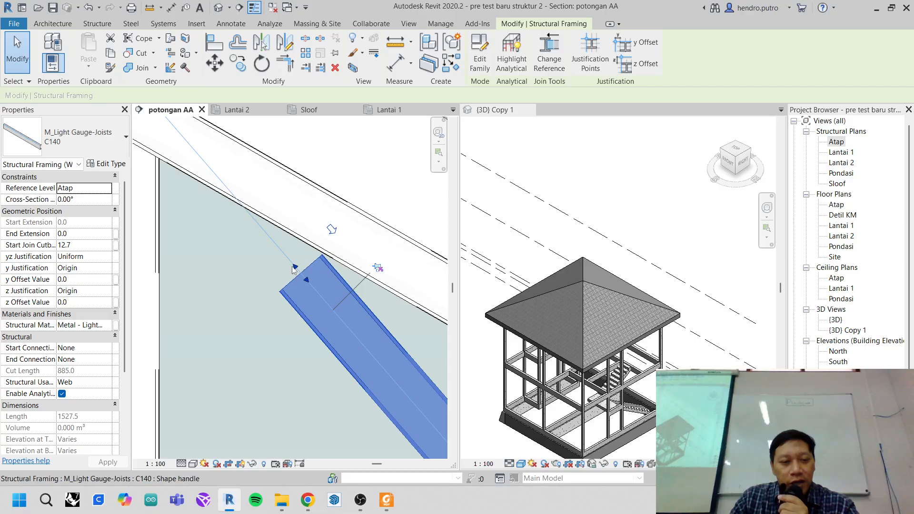
pyautogui.moveTo(294, 269); pyautogui.dragTo(203, 147)
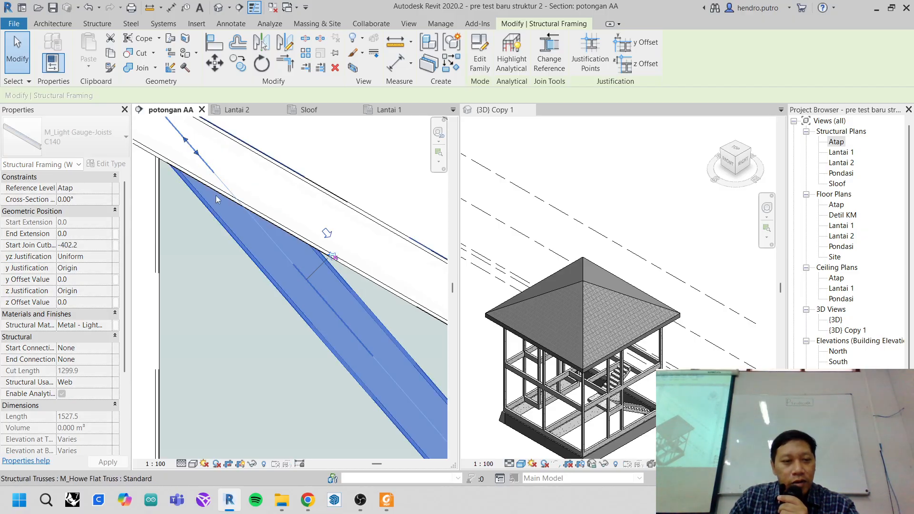
# - Stretch the lower end of the diagonal web descending left from the ridge to the bottom chord, start join cutback about -98.3
pyautogui.scroll(-2, 276, 262)
pyautogui.scroll(-5, 329, 326)
pyautogui.moveTo(248, 317); pyautogui.dragTo(419, 262, button='middle')
pyautogui.scroll(5, 279, 250)
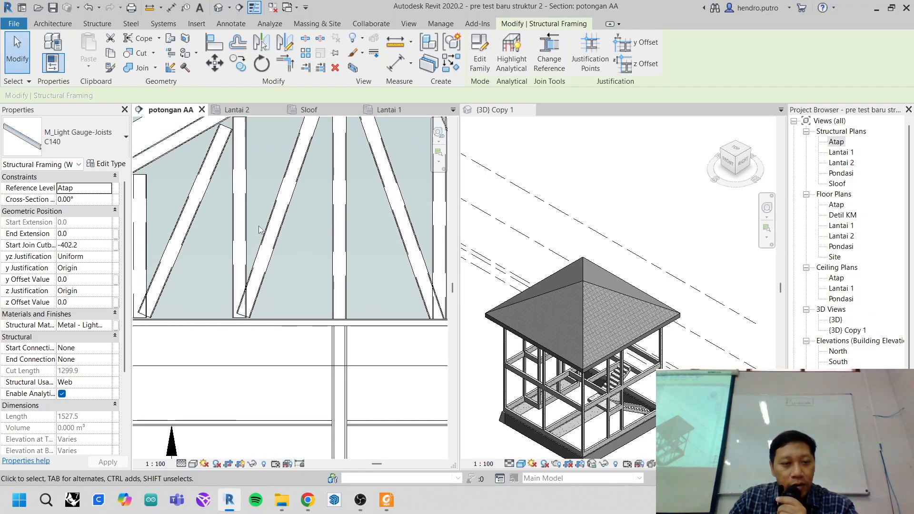
pyautogui.click(638, 224)
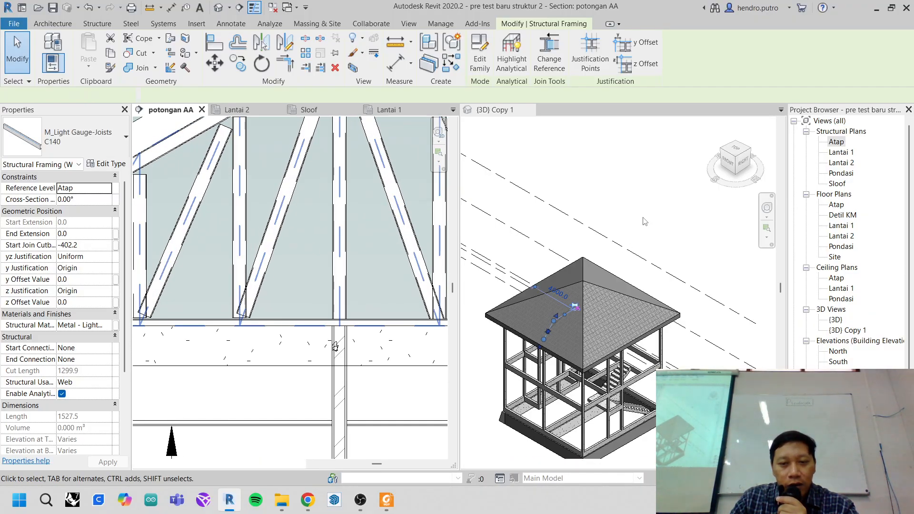
pyautogui.scroll(-5, 376, 324)
pyautogui.scroll(4, 346, 251)
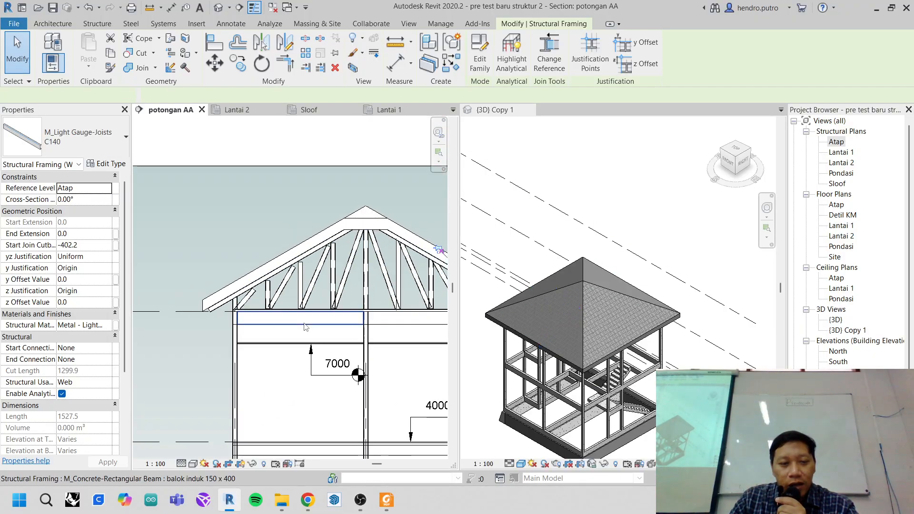
pyautogui.scroll(2, 346, 251)
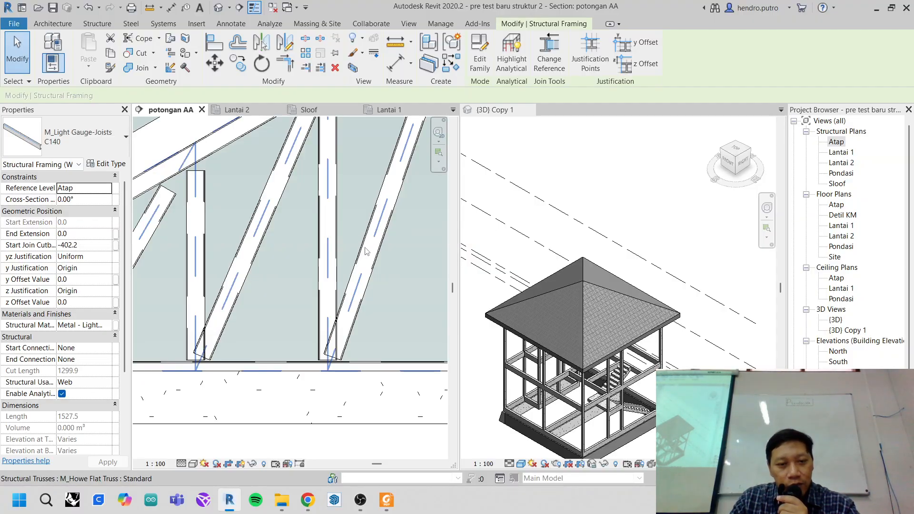
pyautogui.press('Tab')
pyautogui.click(365, 251)
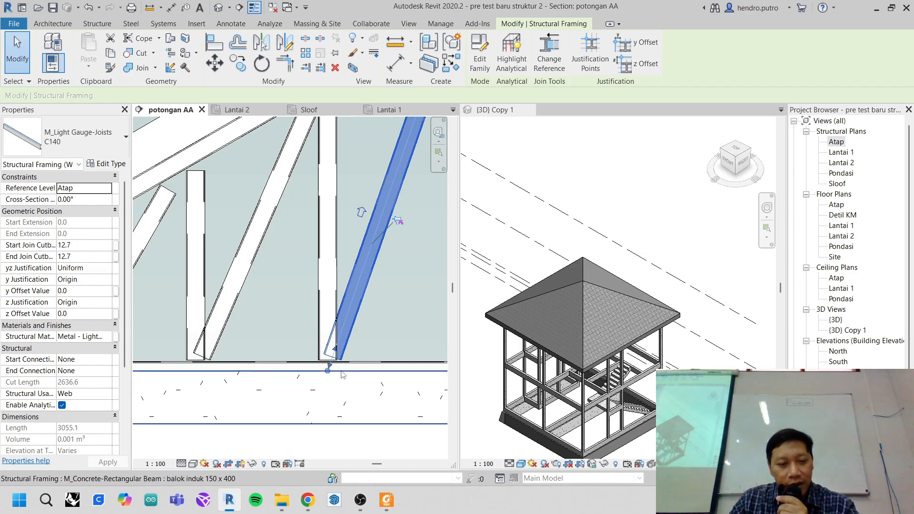
pyautogui.scroll(2, 326, 356)
pyautogui.moveTo(327, 354); pyautogui.dragTo(319, 372)
pyautogui.scroll(1, 298, 326)
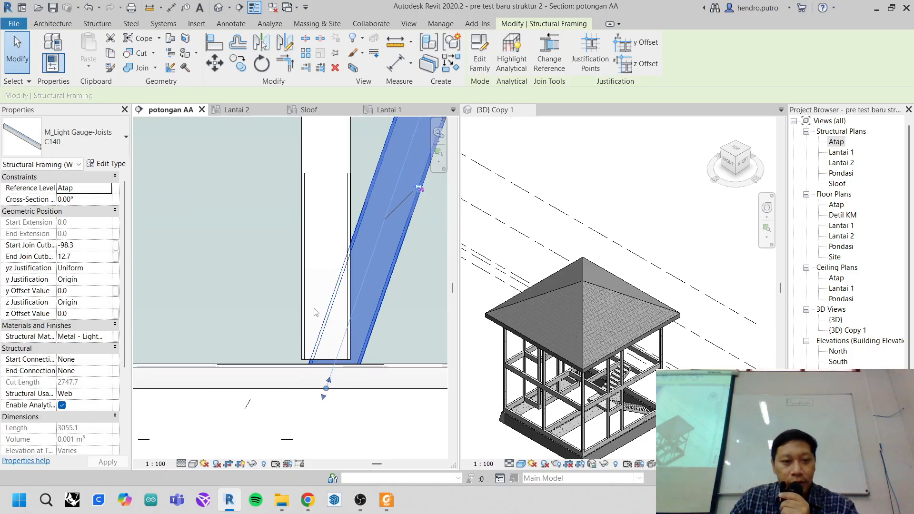
pyautogui.press('Escape')
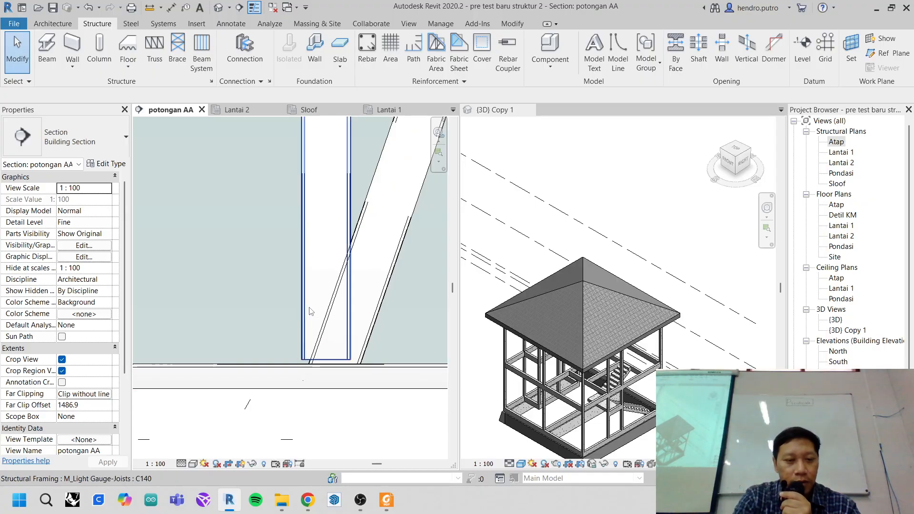
# - Stretch the first vertical web left of the ridge to both chords, start join cutback about -41.1 and end join cutback about -121.2
pyautogui.click(310, 312)
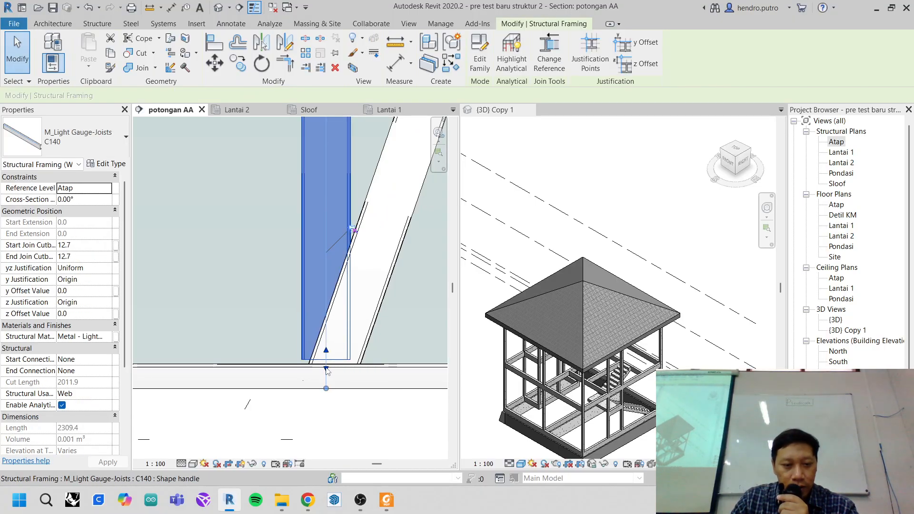
pyautogui.moveTo(326, 380); pyautogui.dragTo(326, 379)
pyautogui.scroll(-2, 324, 243)
pyautogui.moveTo(333, 176); pyautogui.dragTo(312, 298, button='middle')
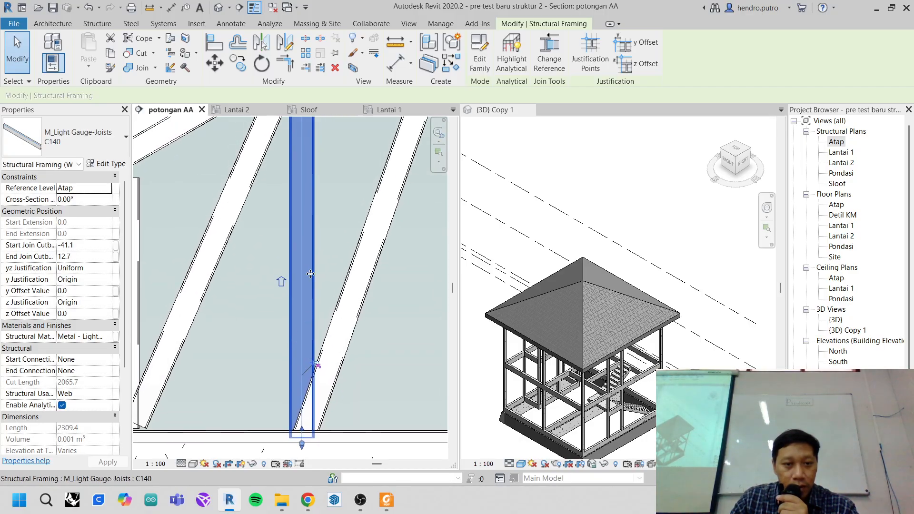
pyautogui.moveTo(312, 138); pyautogui.dragTo(302, 337, button='middle')
pyautogui.scroll(2, 298, 267)
pyautogui.moveTo(288, 247); pyautogui.dragTo(288, 213)
pyautogui.scroll(-2, 266, 316)
# - Stretch the diagonal between the first and second verticals left of the ridge to both chords, end join cutback about -211.7
pyautogui.moveTo(258, 320); pyautogui.dragTo(224, 316, button='middle')
pyautogui.scroll(2, 224, 316)
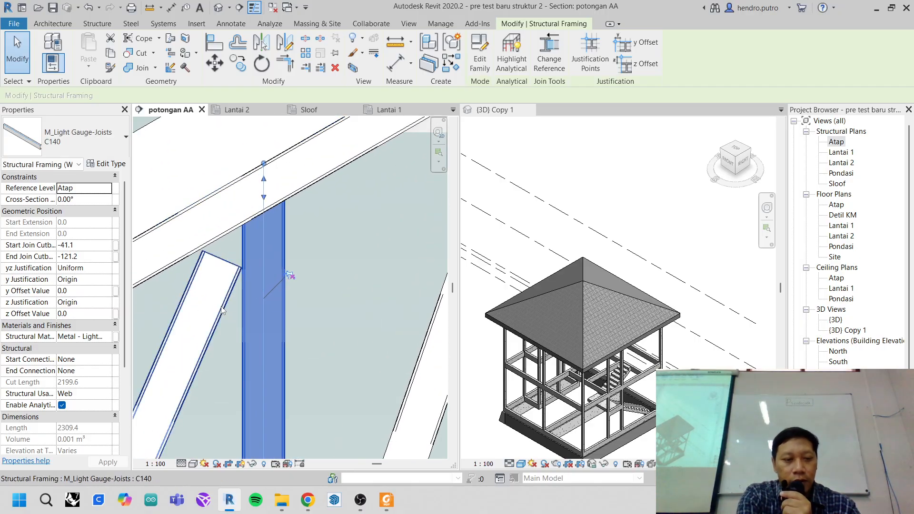
pyautogui.click(222, 310)
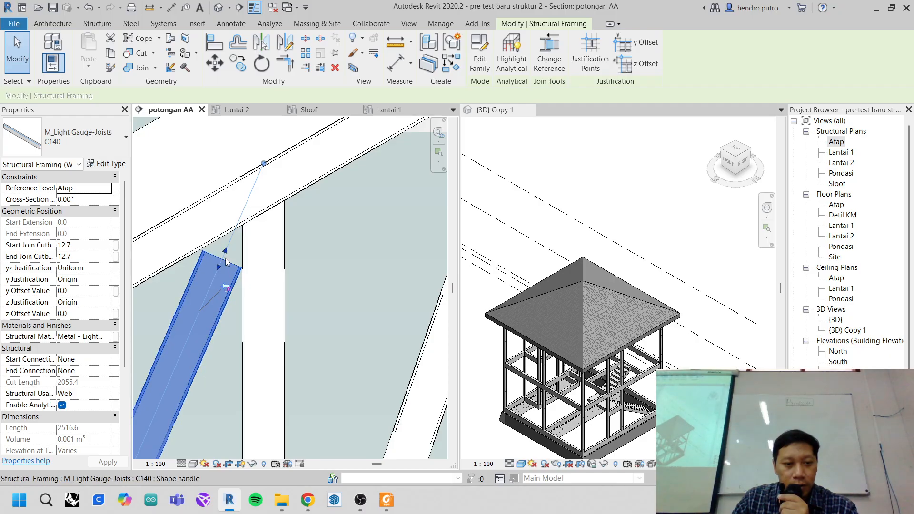
pyautogui.moveTo(227, 251); pyautogui.dragTo(256, 191)
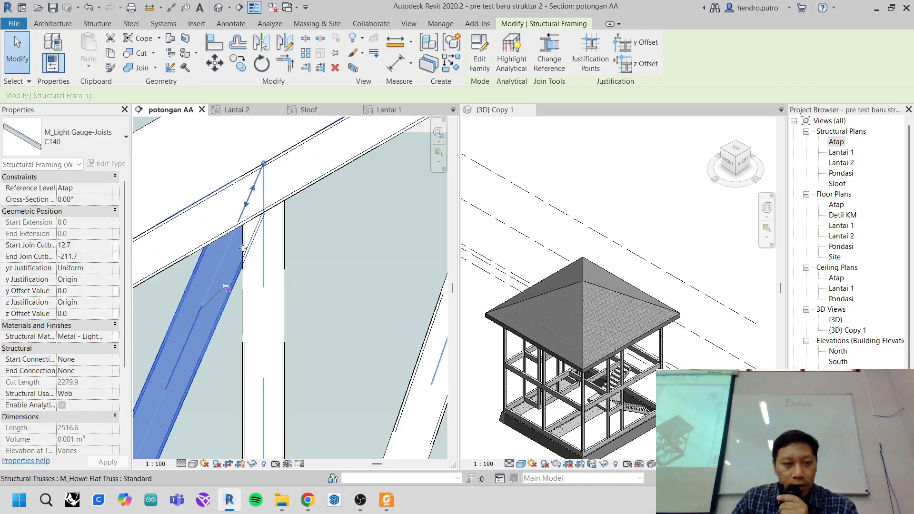
pyautogui.scroll(-3, 238, 308)
pyautogui.moveTo(237, 406); pyautogui.dragTo(393, 253, button='middle')
pyautogui.scroll(5, 303, 344)
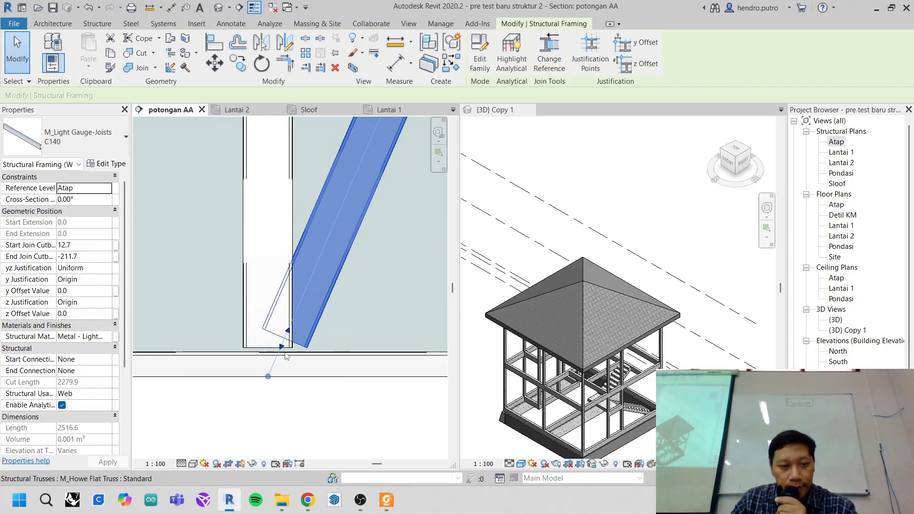
pyautogui.moveTo(282, 348); pyautogui.dragTo(268, 376)
# - Stretch the lower end of the second vertical web left of the ridge to the bottom chord, start join cutback about -31.9
pyautogui.click(250, 275)
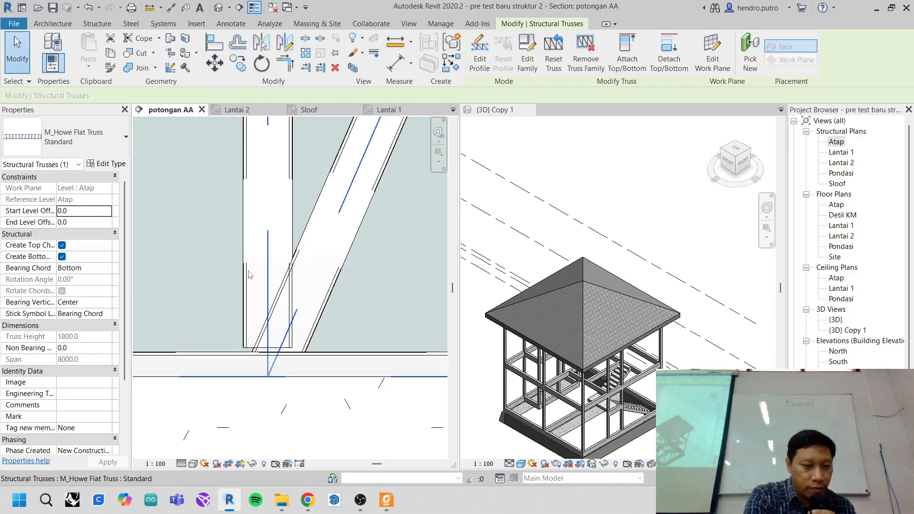
pyautogui.press('Tab')
pyautogui.click(248, 275)
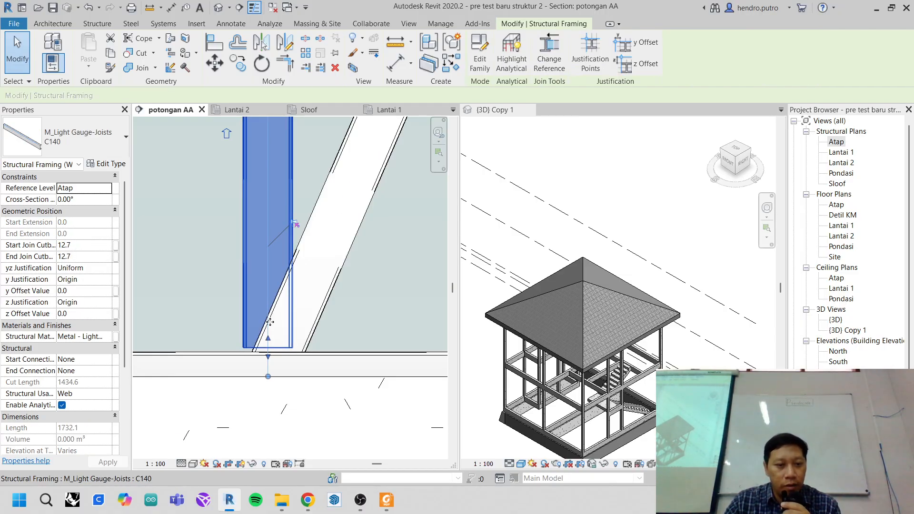
pyautogui.scroll(2, 271, 348)
pyautogui.moveTo(264, 382); pyautogui.dragTo(263, 383)
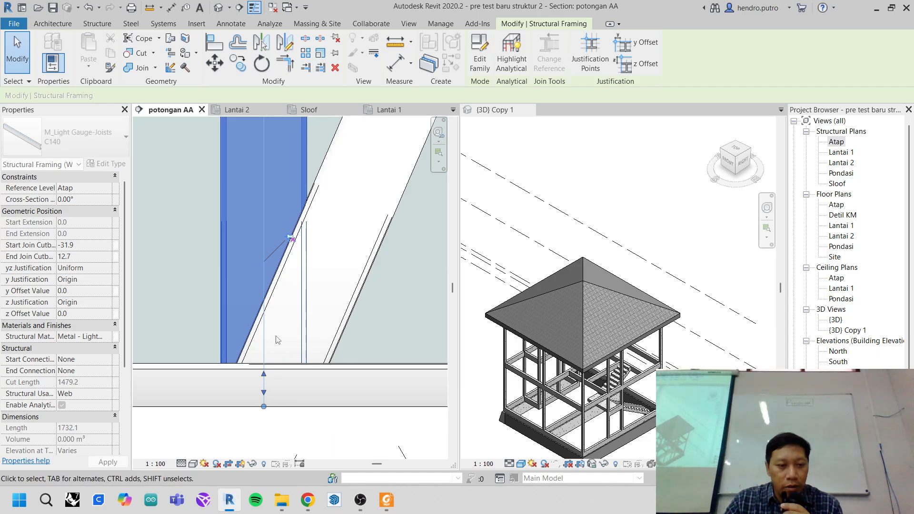
# - Stretch the upper end of the second vertical web left of the ridge to the top chord, end join cutback about -121.2
pyautogui.scroll(-5, 262, 279)
pyautogui.moveTo(255, 247); pyautogui.dragTo(274, 369, button='middle')
pyautogui.moveTo(287, 129); pyautogui.dragTo(278, 247, button='middle')
pyautogui.scroll(2, 277, 247)
pyautogui.scroll(2, 277, 248)
pyautogui.moveTo(261, 257); pyautogui.dragTo(261, 199)
# - Stretch the upper end of the diagonal between the second and third verticals left of the ridge to the top chord, end cutback about -307.9
pyautogui.scroll(-3, 221, 293)
pyautogui.scroll(-2, 220, 298)
pyautogui.moveTo(217, 424); pyautogui.dragTo(323, 326, button='middle')
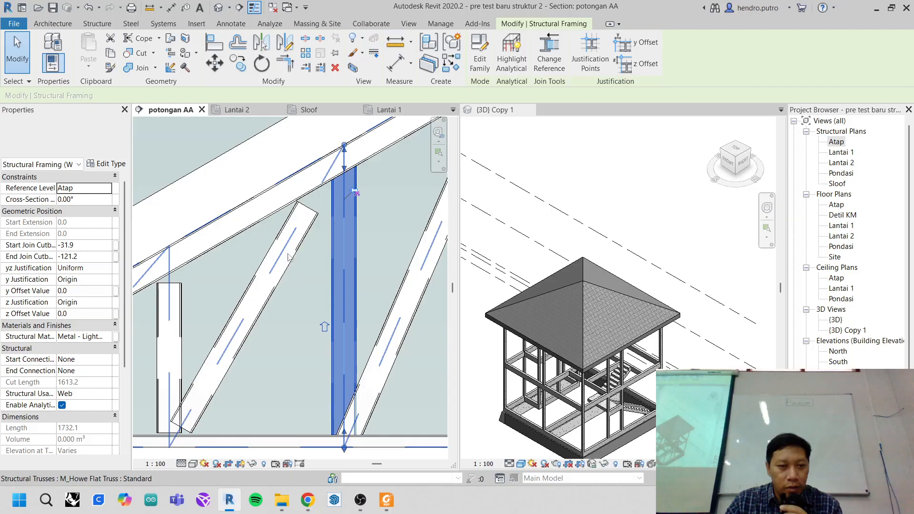
pyautogui.scroll(2, 287, 247)
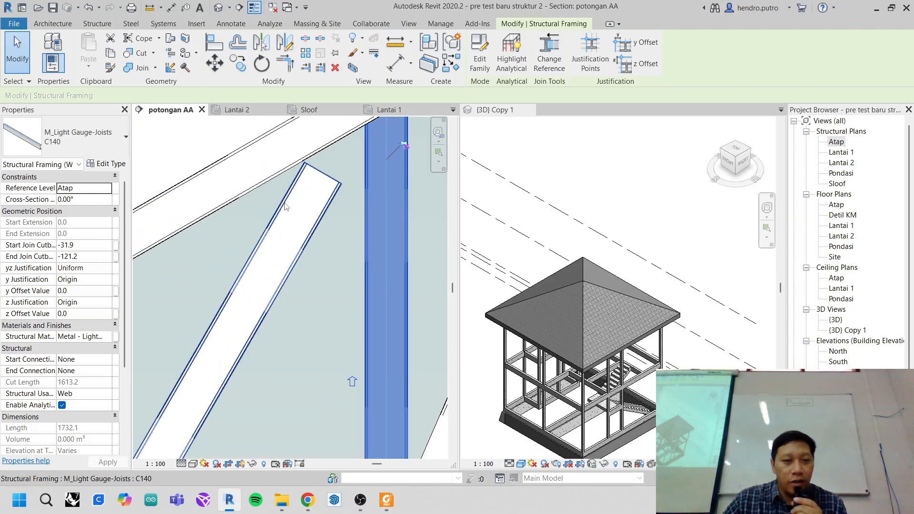
pyautogui.click(286, 206)
pyautogui.scroll(2, 317, 214)
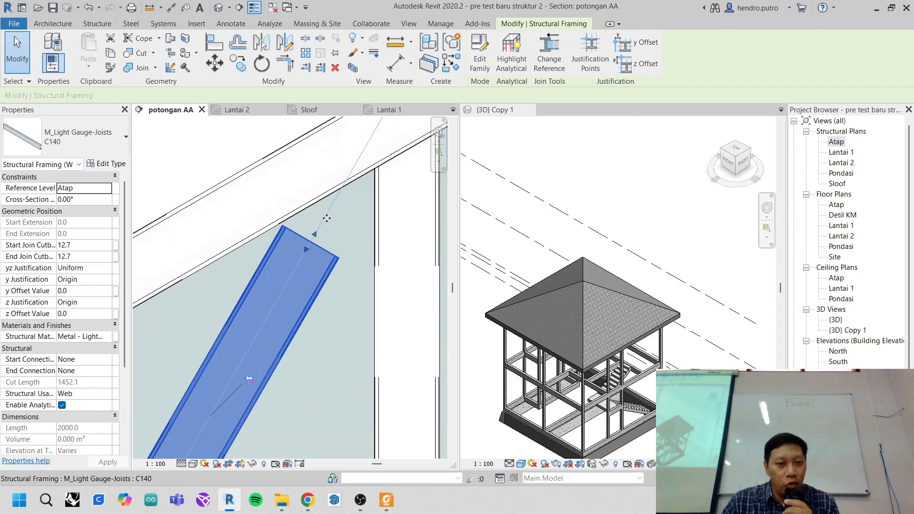
pyautogui.scroll(-1, 314, 237)
pyautogui.moveTo(330, 243); pyautogui.dragTo(302, 296, button='middle')
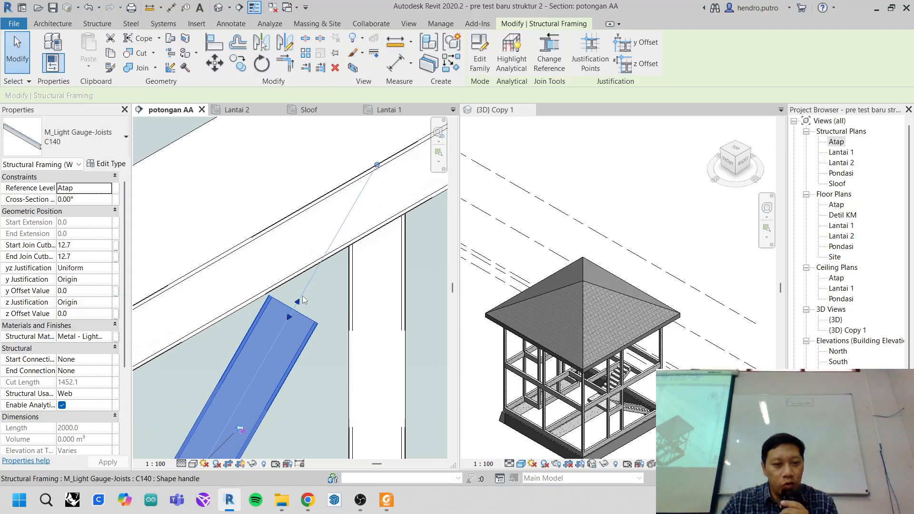
pyautogui.moveTo(299, 305); pyautogui.dragTo(376, 165)
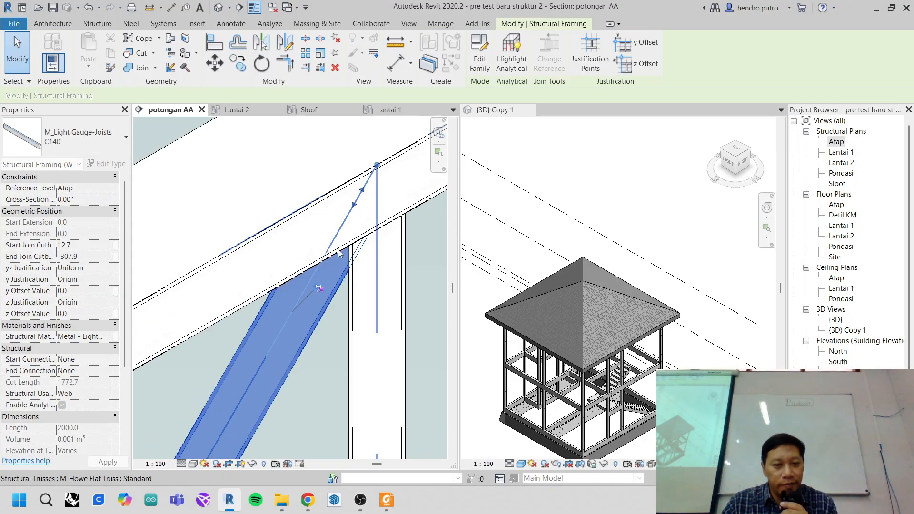
# - Stretch the lower end of the diagonal between the second and third verticals left of the ridge to the bottom chord, start join cutback about -91.7
pyautogui.scroll(-2, 321, 232)
pyautogui.scroll(2, 258, 295)
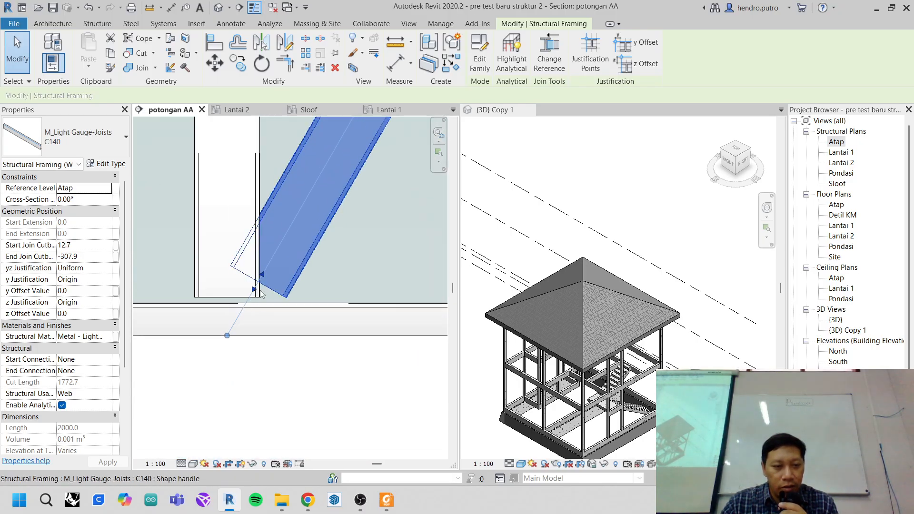
pyautogui.moveTo(232, 320); pyautogui.dragTo(232, 321)
pyautogui.scroll(-2, 196, 248)
pyautogui.moveTo(196, 248); pyautogui.dragTo(261, 288, button='middle')
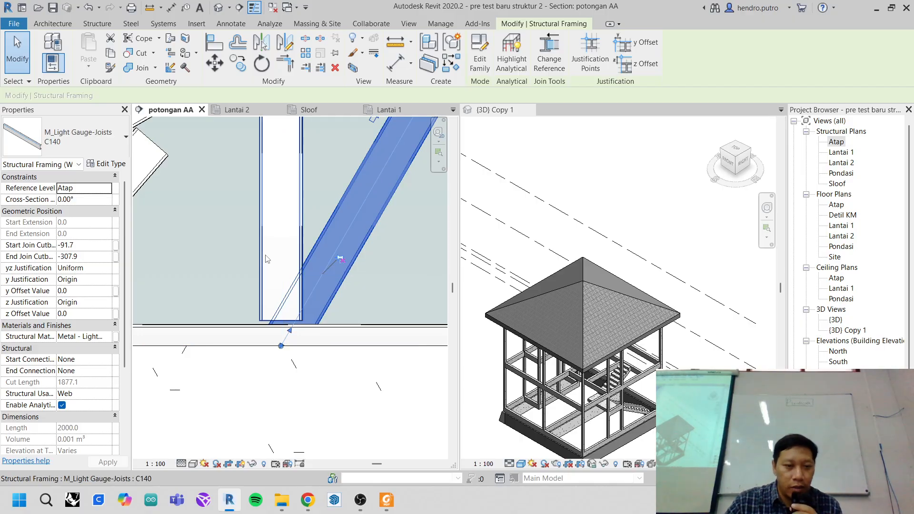
# - Stretch the third vertical web left of the ridge to both chords, start join cutback about -52.8 and end join cutback about -121.2
pyautogui.click(265, 258)
pyautogui.scroll(2, 280, 339)
pyautogui.moveTo(280, 338); pyautogui.dragTo(281, 359)
pyautogui.scroll(-2, 308, 212)
pyautogui.moveTo(308, 213); pyautogui.dragTo(274, 394, button='middle')
pyautogui.scroll(-1, 274, 395)
pyautogui.scroll(3, 281, 304)
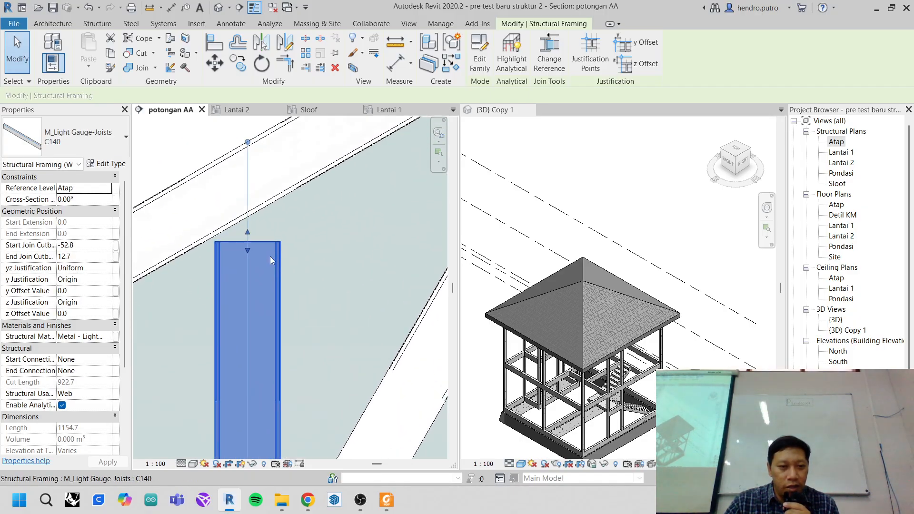
pyautogui.moveTo(248, 232); pyautogui.dragTo(250, 169)
pyautogui.scroll(-3, 246, 272)
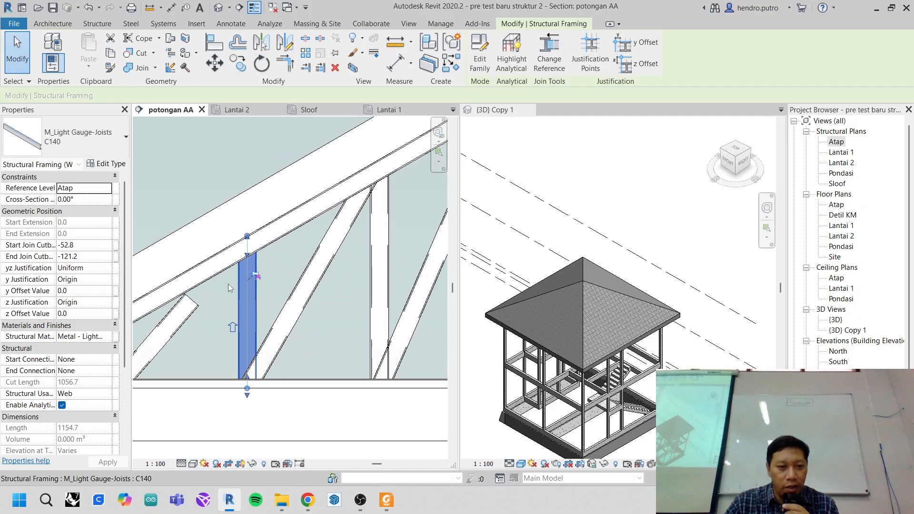
# - Stretch the upper end of the outermost diagonal left of the ridge toward the top chord, end join cutback about -229.6
pyautogui.moveTo(188, 345); pyautogui.dragTo(310, 298, button='middle')
pyautogui.scroll(2, 311, 298)
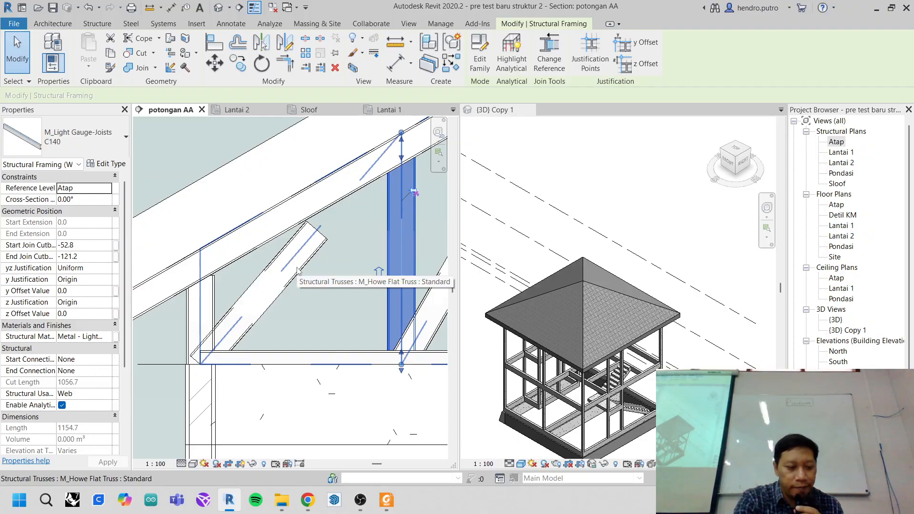
pyautogui.press('Tab')
pyautogui.click(298, 271)
pyautogui.scroll(4, 323, 225)
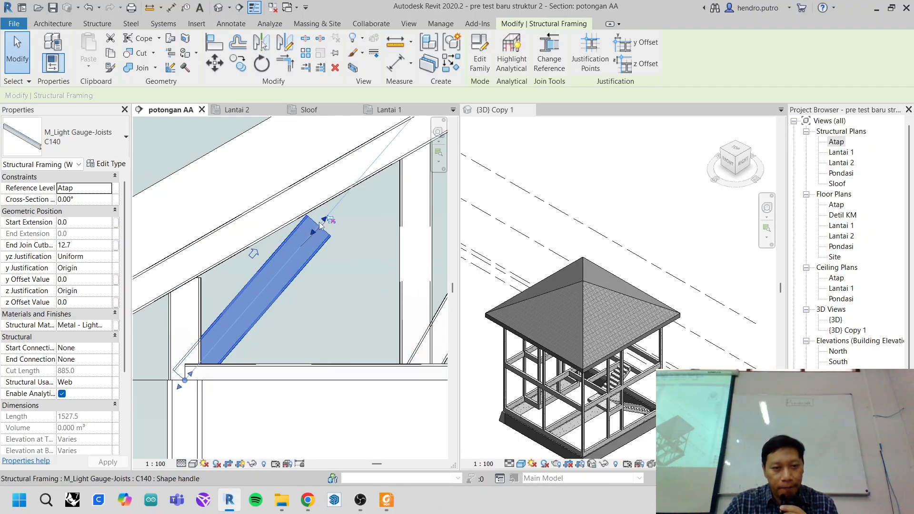
pyautogui.moveTo(323, 224); pyautogui.dragTo(394, 141)
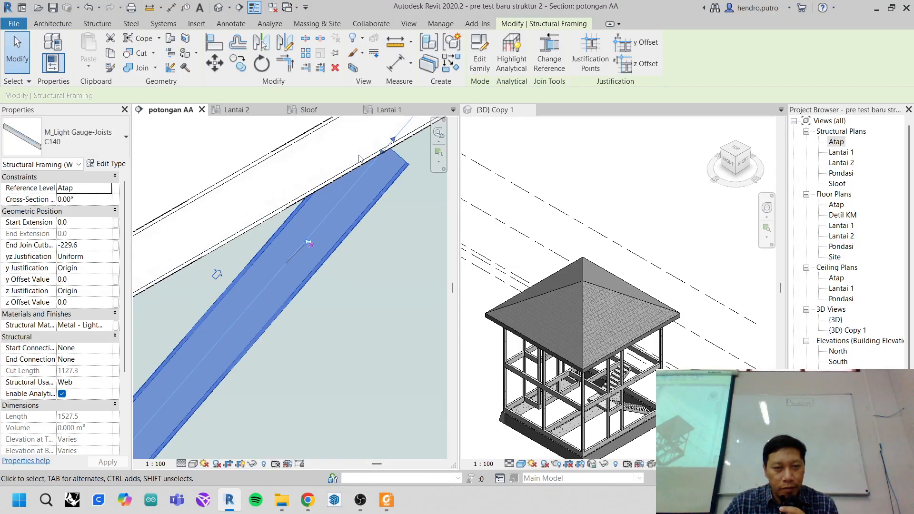
# - Extend the outermost left diagonal's upper end further into the top chord, end join cutback about -429.1, and deselect it
pyautogui.moveTo(394, 141); pyautogui.dragTo(333, 252, button='middle')
pyautogui.scroll(1, 334, 252)
pyautogui.moveTo(376, 203); pyautogui.dragTo(378, 206)
pyautogui.scroll(-3, 376, 204)
pyautogui.scroll(2, 375, 205)
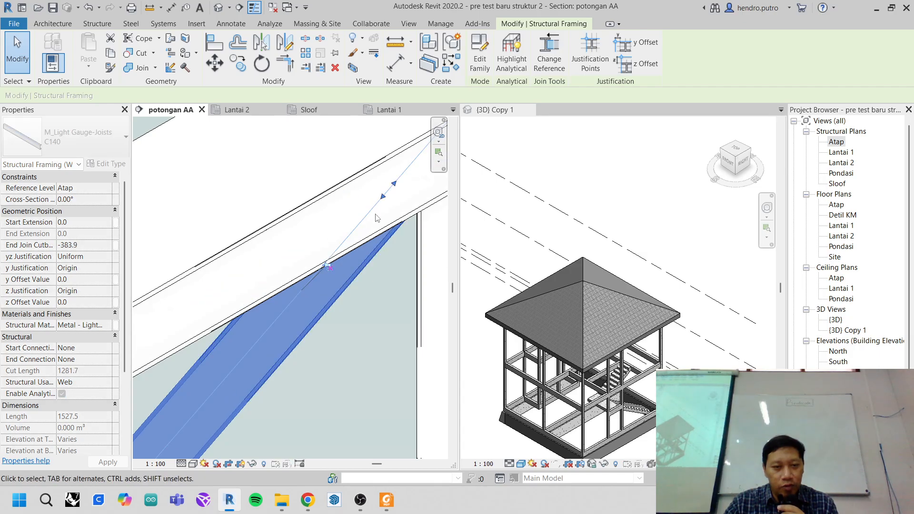
pyautogui.scroll(-3, 376, 223)
pyautogui.moveTo(424, 272); pyautogui.dragTo(274, 283, button='middle')
pyautogui.scroll(-2, 286, 281)
pyautogui.moveTo(373, 269); pyautogui.dragTo(303, 278, button='middle')
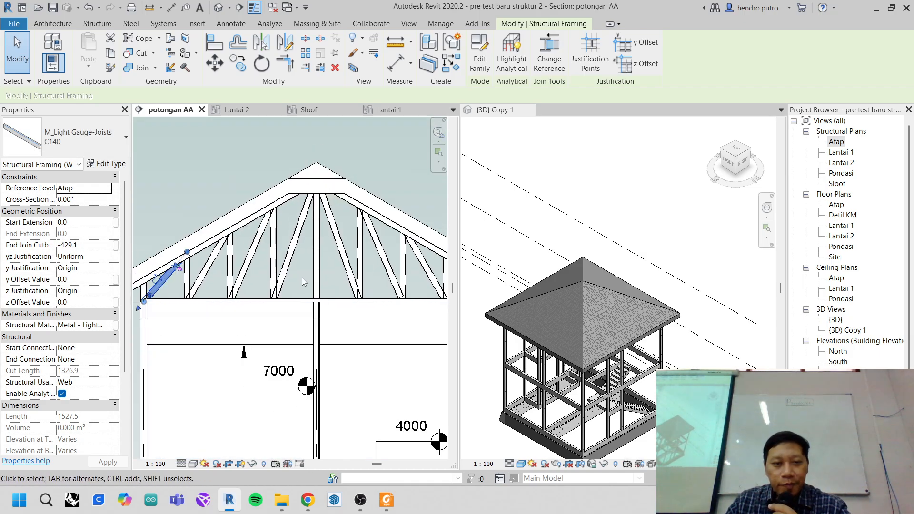
pyautogui.click(377, 163)
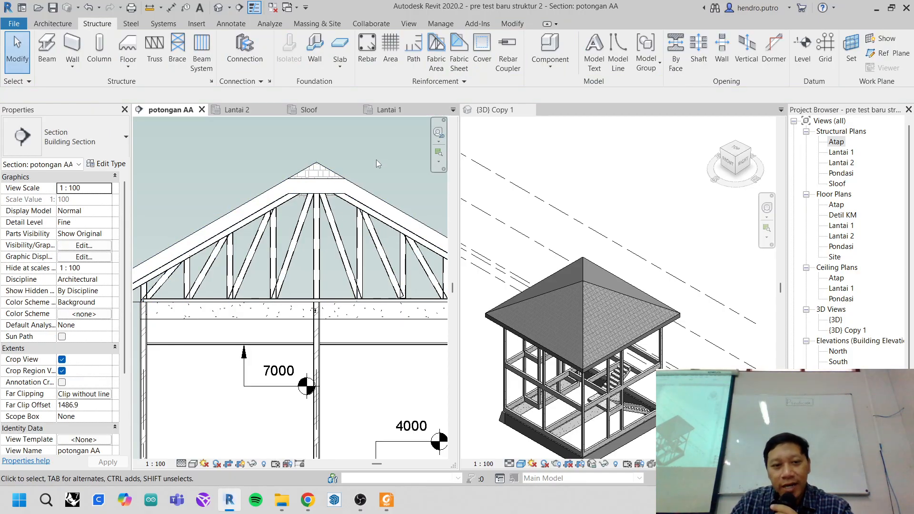
# - Shift the potongan AA section line slightly toward grid 2 in the Lantai 1 plan and return to the potongan AA section
pyautogui.scroll(2, 327, 177)
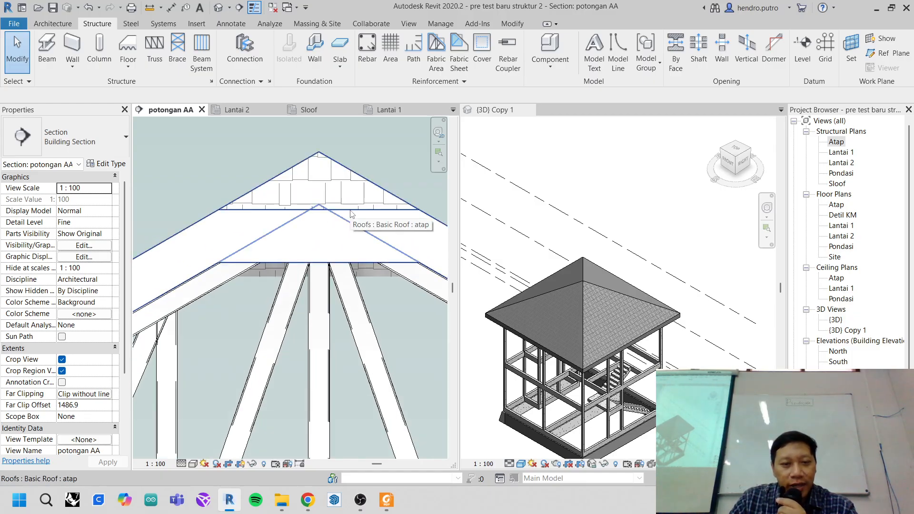
pyautogui.click(386, 109)
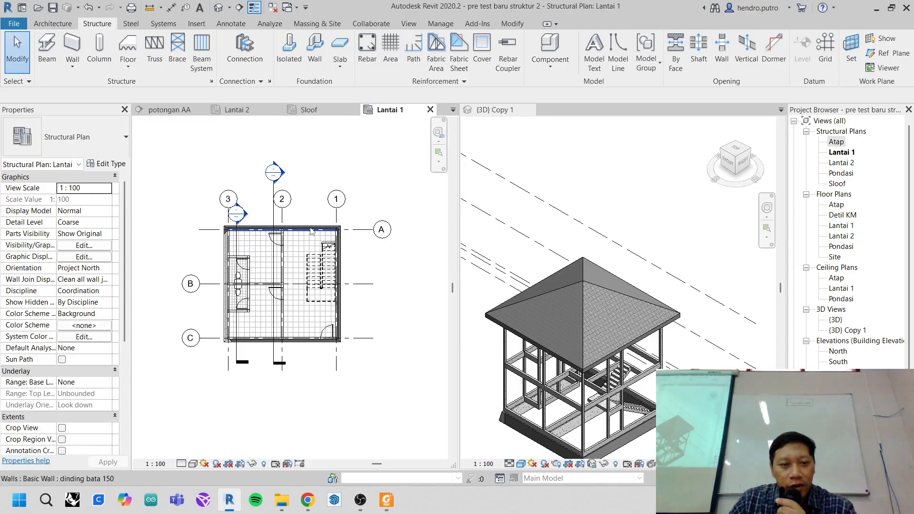
pyautogui.scroll(3, 294, 222)
pyautogui.click(253, 208)
pyautogui.moveTo(262, 208); pyautogui.dragTo(268, 209)
pyautogui.click(186, 112)
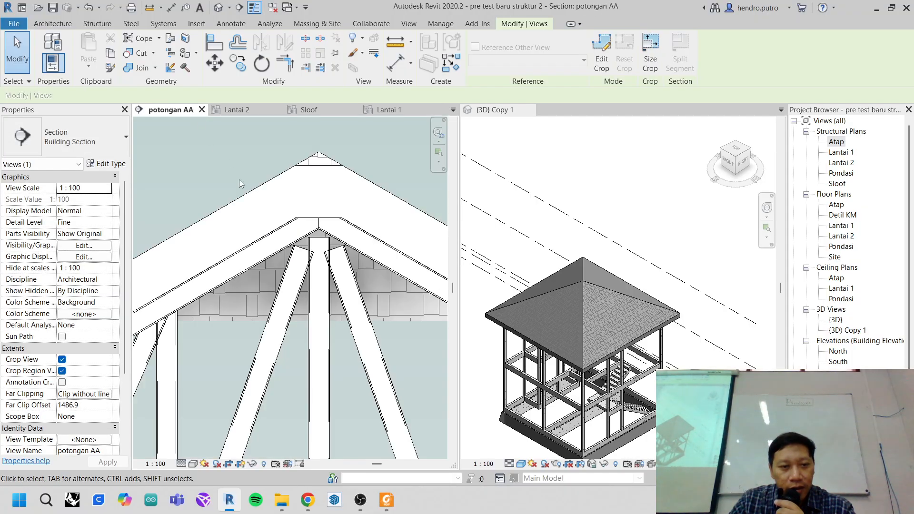
# - Stretch the upper end of the central vertical web to the top chords at the ridge, end join cutback about -99.5
pyautogui.scroll(3, 300, 248)
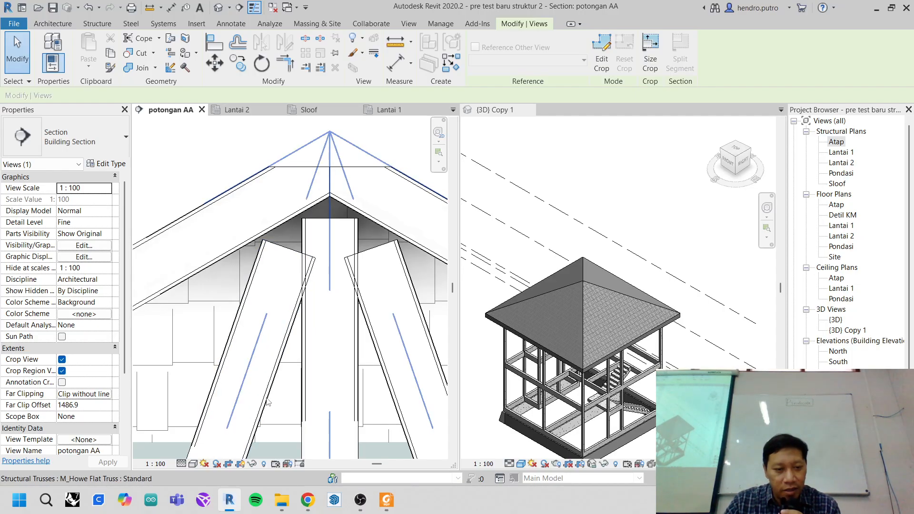
pyautogui.click(281, 403)
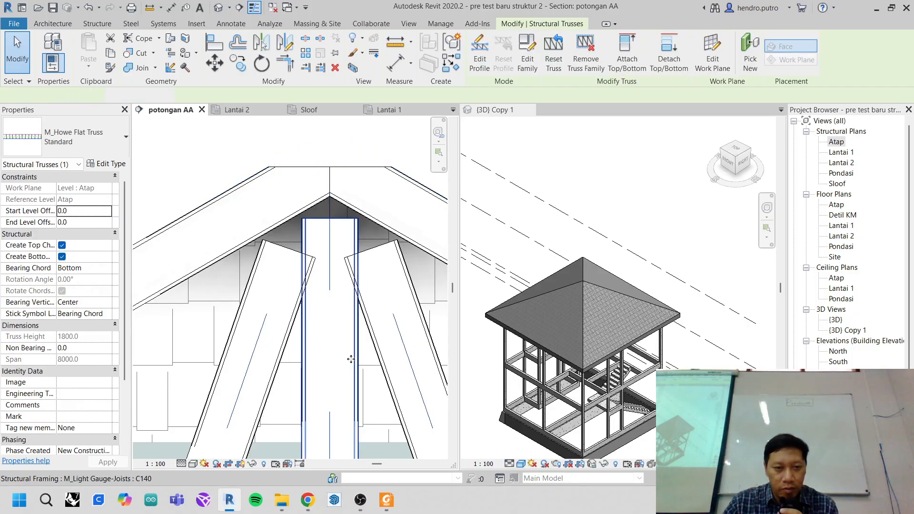
pyautogui.click(355, 284)
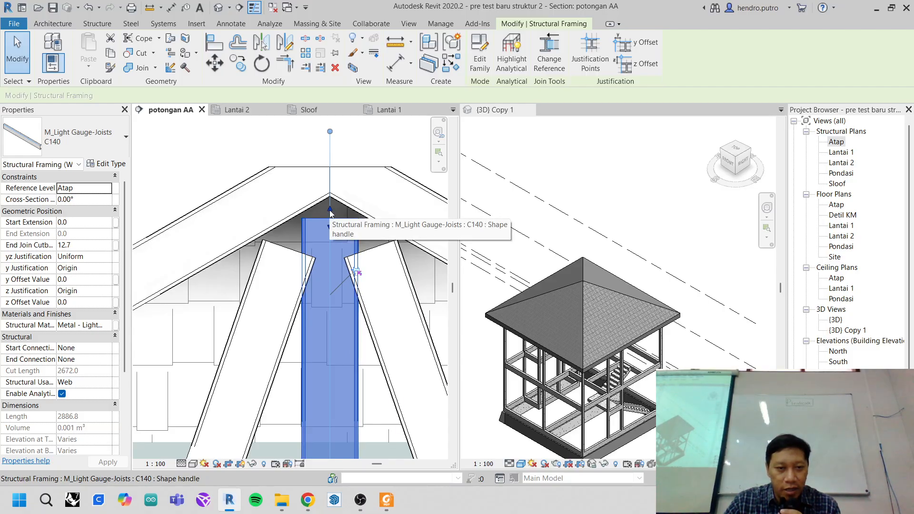
pyautogui.moveTo(330, 210); pyautogui.dragTo(333, 171)
pyautogui.moveTo(344, 243); pyautogui.dragTo(347, 300, button='middle')
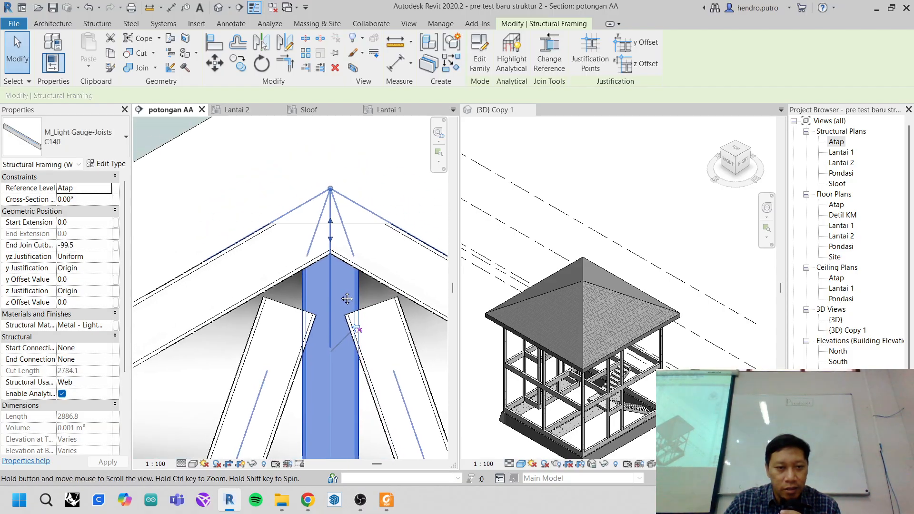
# - Stretch the upper ends of both diagonals beside the central vertical to the top chords, left end cutback about -161.3, right start cutback about -108.3
pyautogui.click(293, 379)
pyautogui.moveTo(300, 303); pyautogui.dragTo(318, 263)
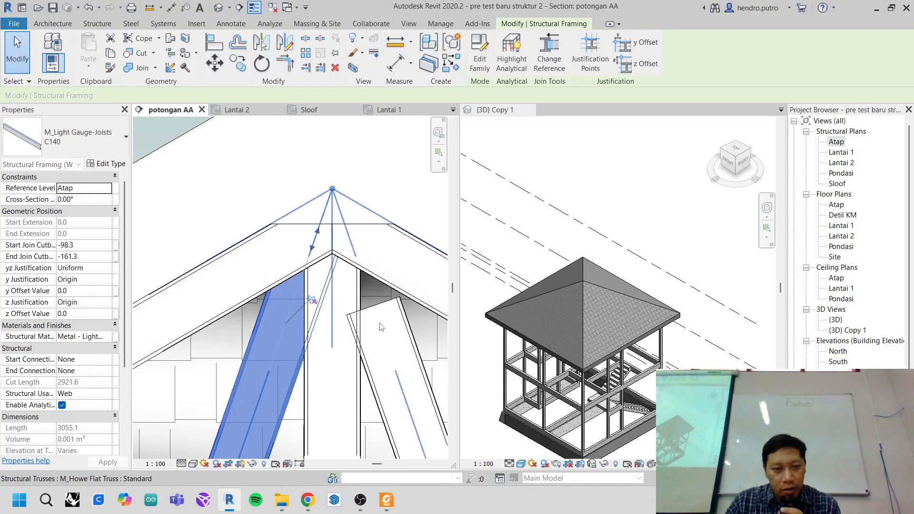
pyautogui.click(406, 339)
pyautogui.moveTo(380, 301); pyautogui.dragTo(357, 270)
pyautogui.scroll(-5, 350, 285)
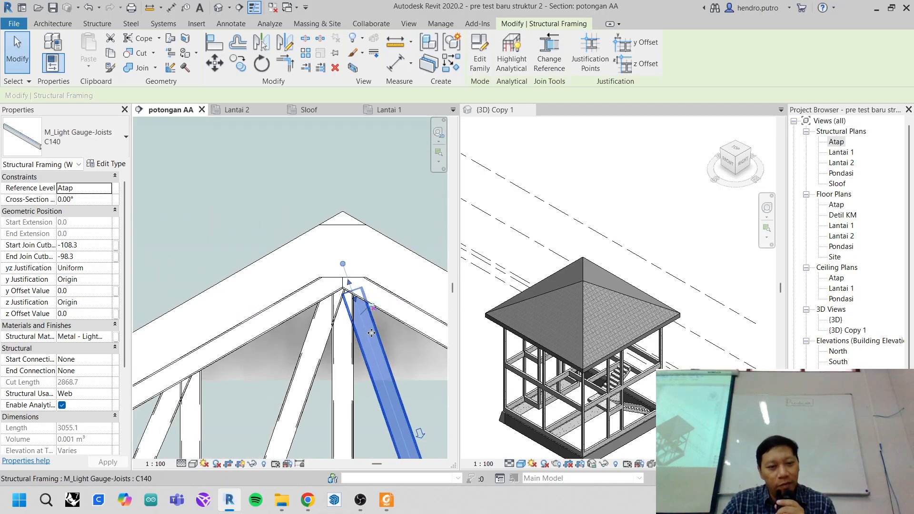
pyautogui.moveTo(285, 309); pyautogui.dragTo(229, 299, button='middle')
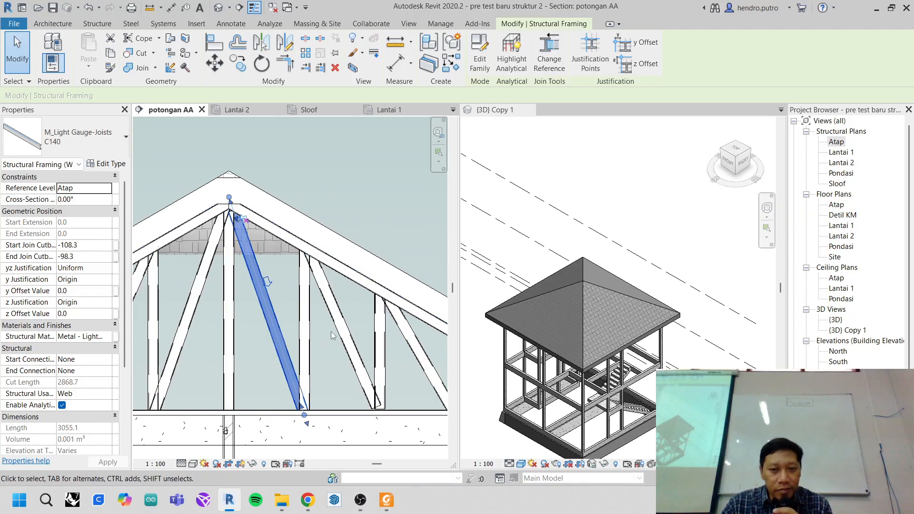
# - Hide the atap roof element in the {3D} Copy 1 view
pyautogui.click(608, 285)
pyautogui.click(641, 308)
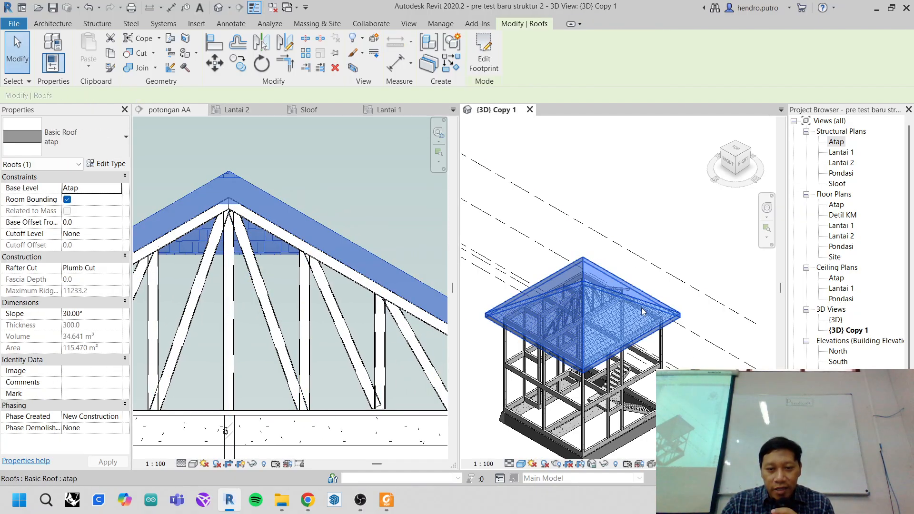
pyautogui.rightClick(642, 308)
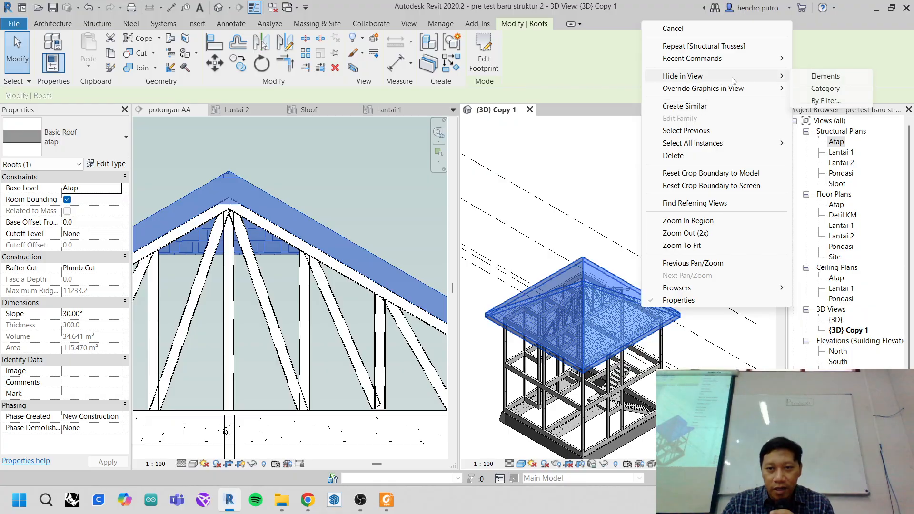
pyautogui.click(805, 78)
# - Examine the truss in 3D, checking how the webs meet the top chord, the ridge and the bottom chord
pyautogui.scroll(5, 592, 214)
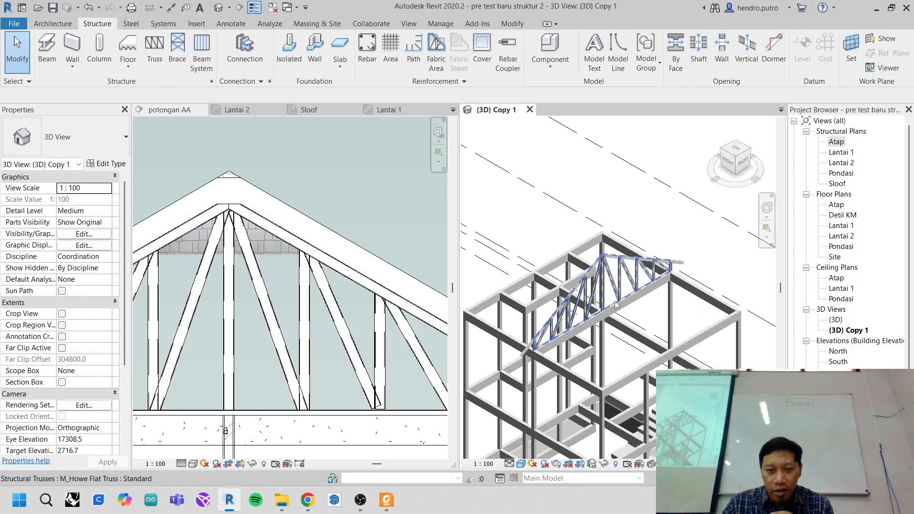
pyautogui.scroll(5, 593, 214)
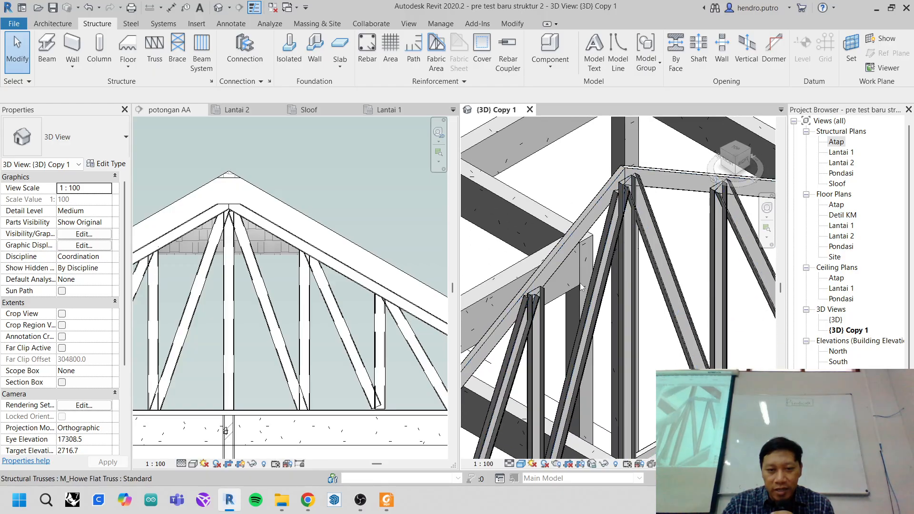
pyautogui.scroll(4, 625, 274)
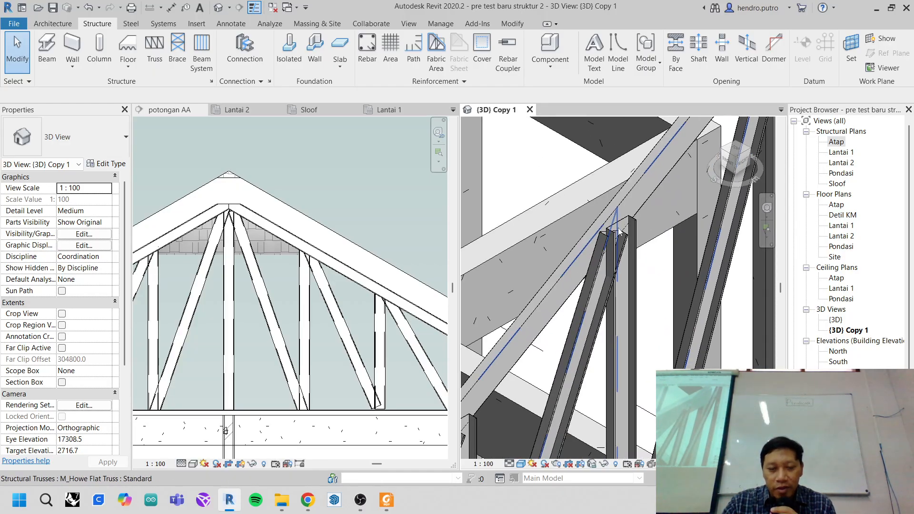
pyautogui.keyDown('shift'); pyautogui.moveTo(625, 261); pyautogui.dragTo(592, 299, button='middle'); pyautogui.keyUp('shift')
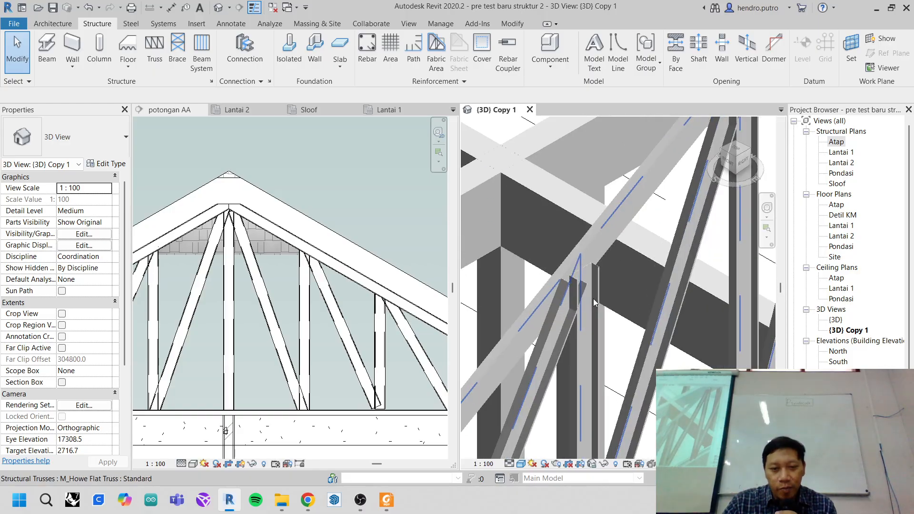
pyautogui.scroll(-3, 600, 278)
pyautogui.scroll(1, 710, 165)
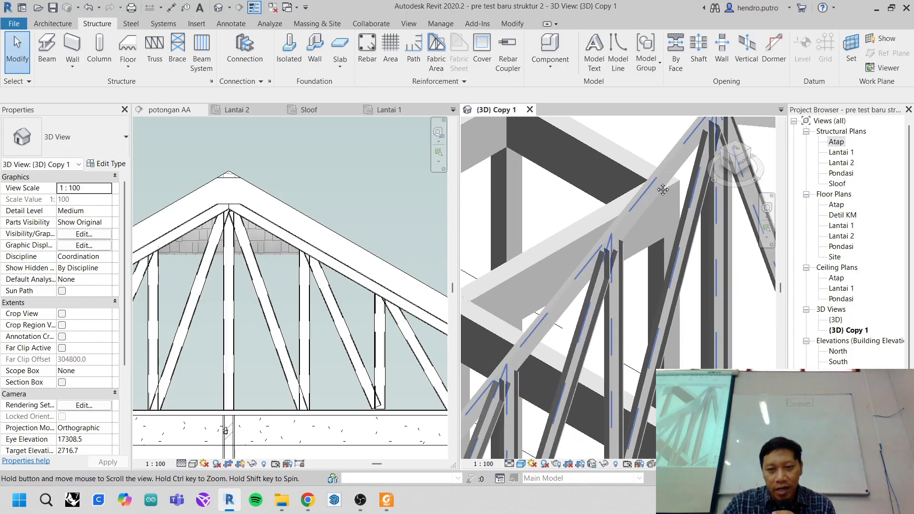
pyautogui.moveTo(714, 163); pyautogui.dragTo(667, 218, button='middle')
pyautogui.scroll(5, 664, 271)
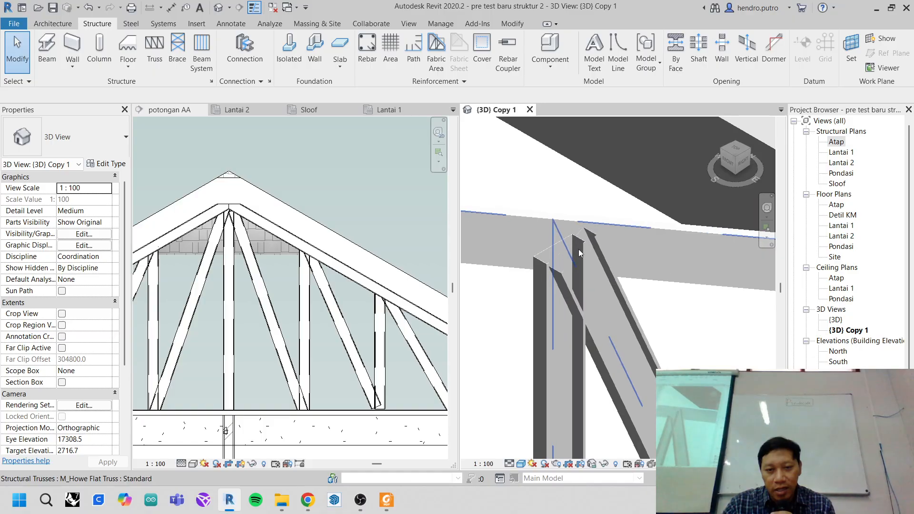
pyautogui.moveTo(613, 260); pyautogui.dragTo(683, 269, button='middle')
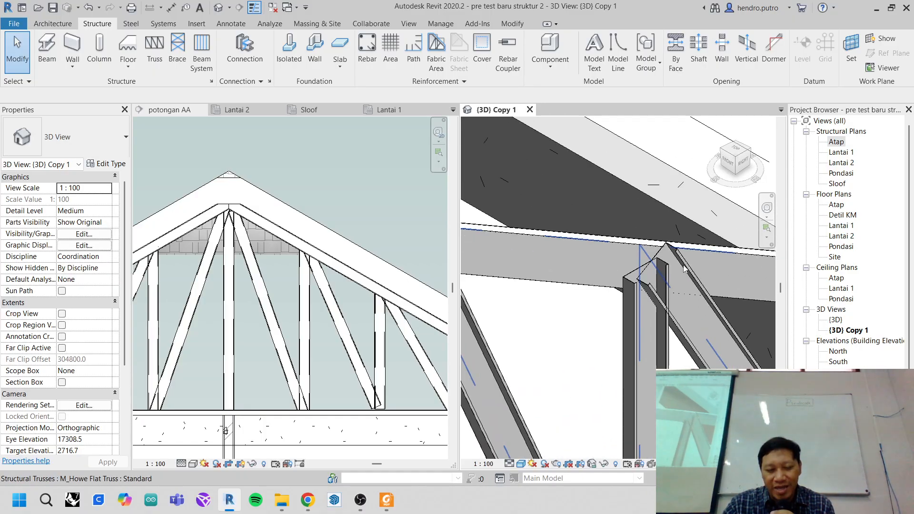
pyautogui.scroll(-4, 613, 286)
pyautogui.scroll(4, 641, 278)
pyautogui.scroll(5, 629, 286)
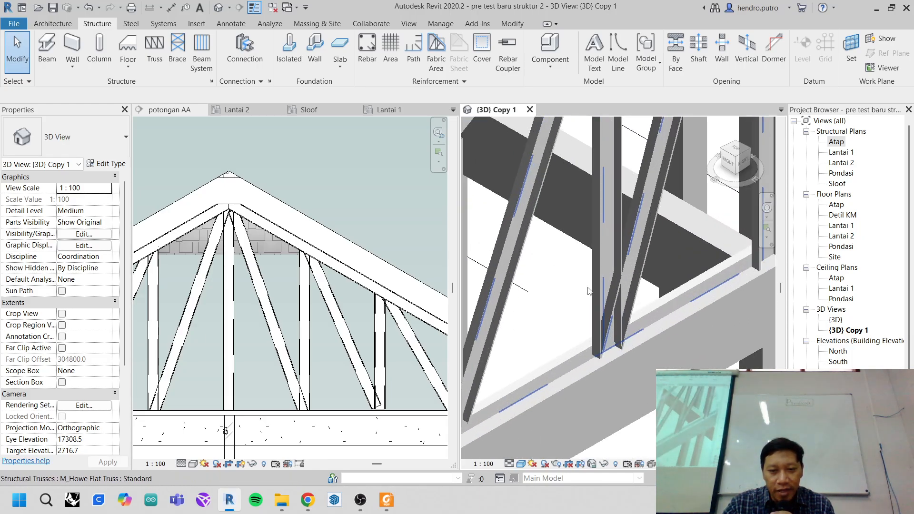
pyautogui.scroll(-6, 624, 292)
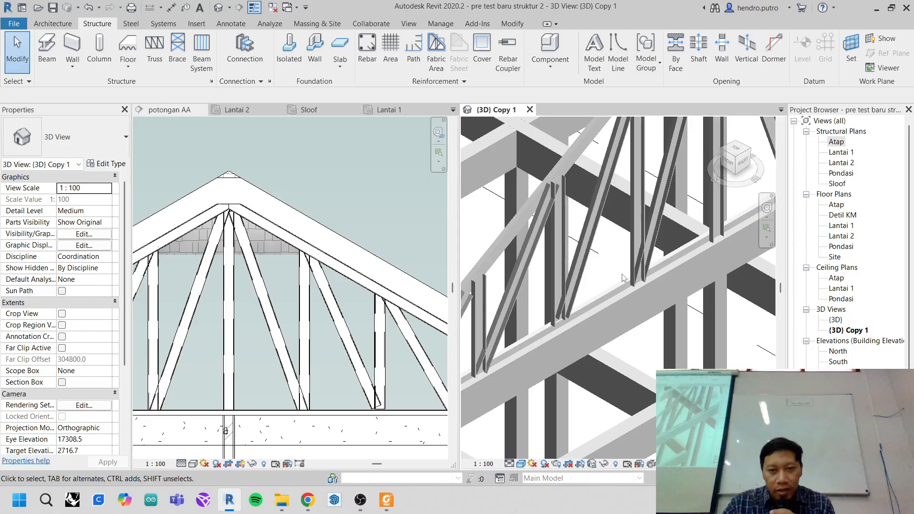
pyautogui.scroll(-2, 628, 372)
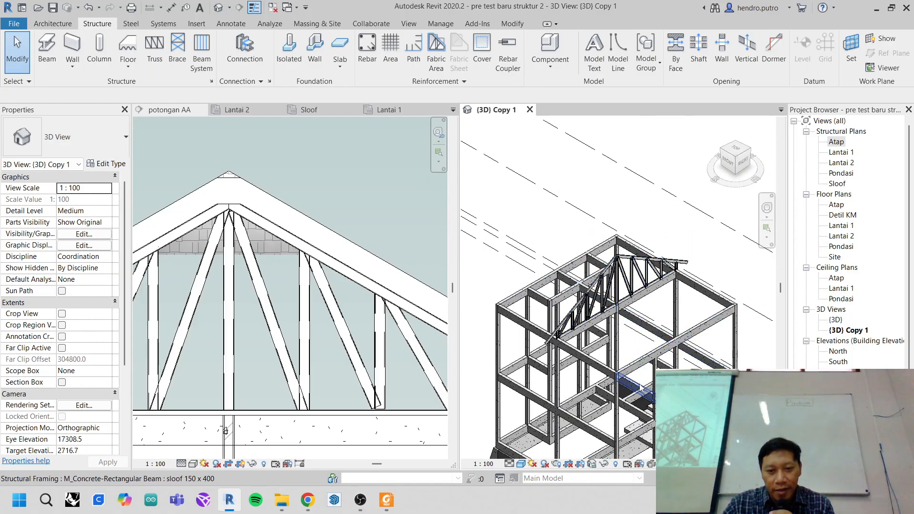
# - Reveal the hidden elements in the 3D view copy, unhide the Basic Roof, and leave the reveal mode
pyautogui.click(617, 464)
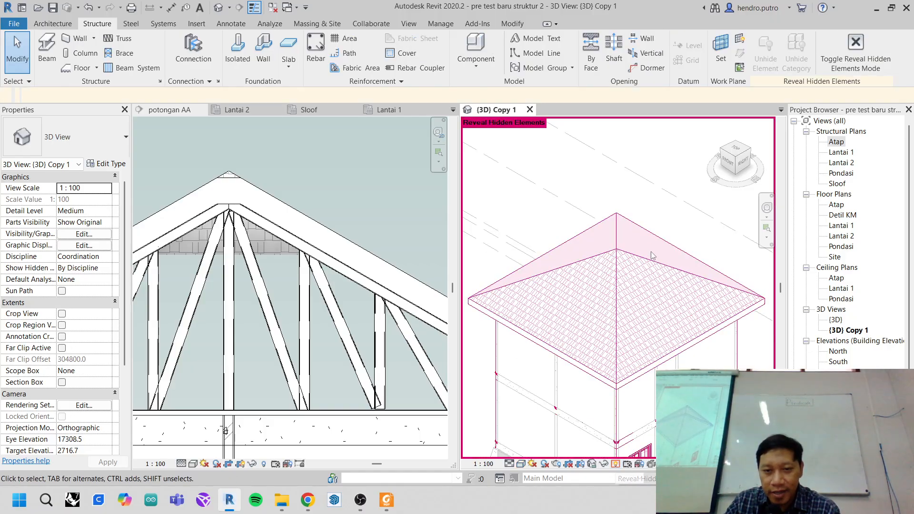
pyautogui.click(631, 263)
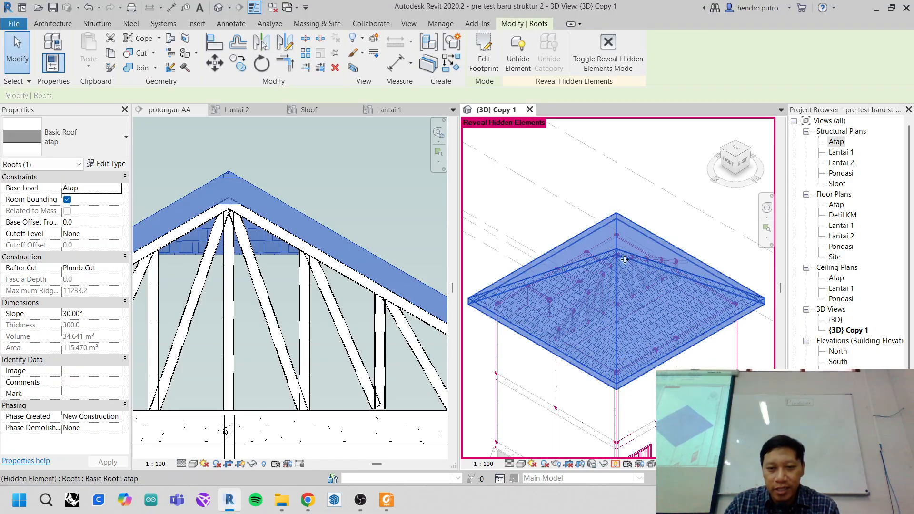
pyautogui.rightClick(624, 221)
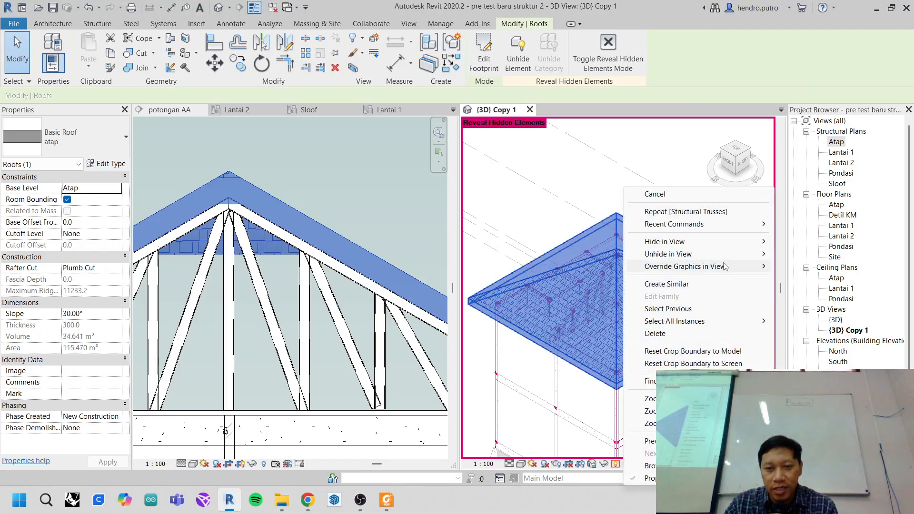
pyautogui.moveTo(766, 255)
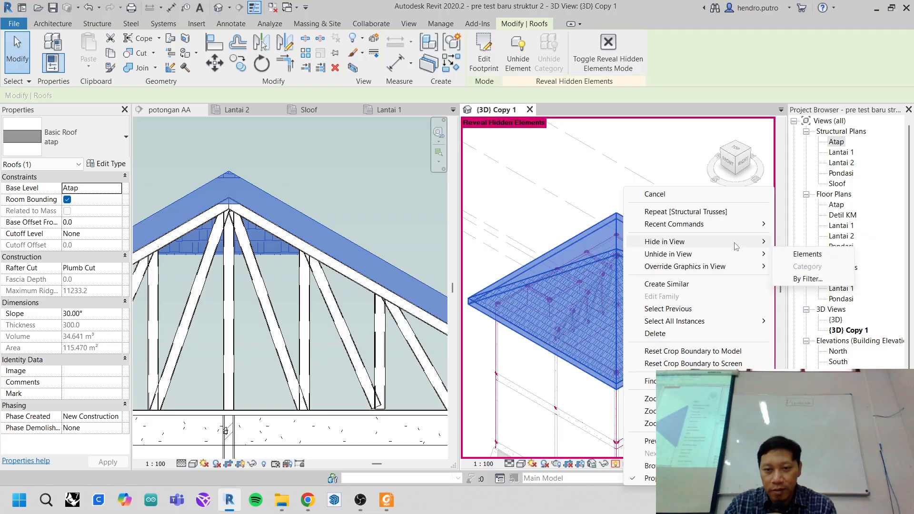
pyautogui.click(808, 255)
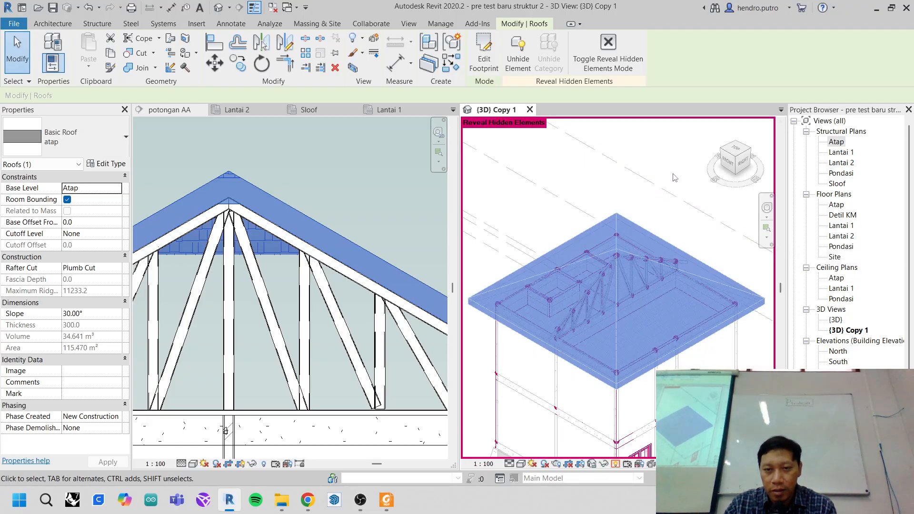
pyautogui.press('Escape')
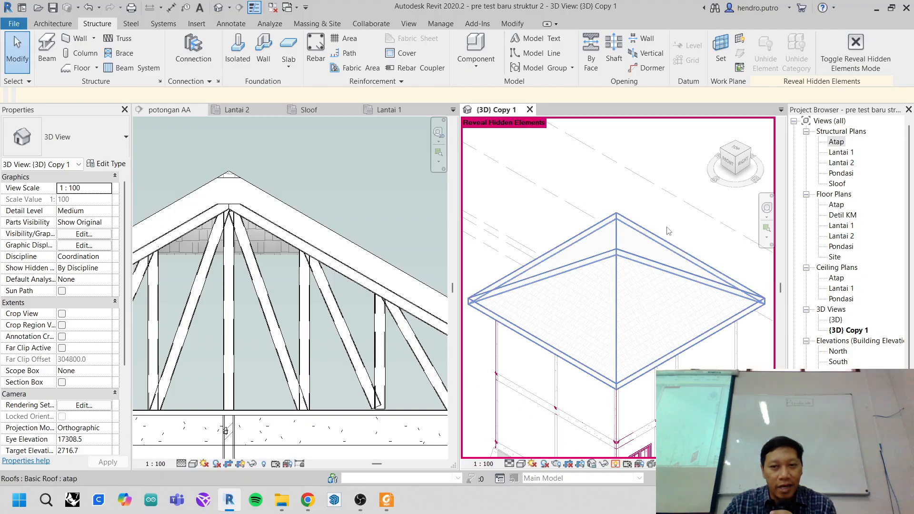
pyautogui.click(837, 142)
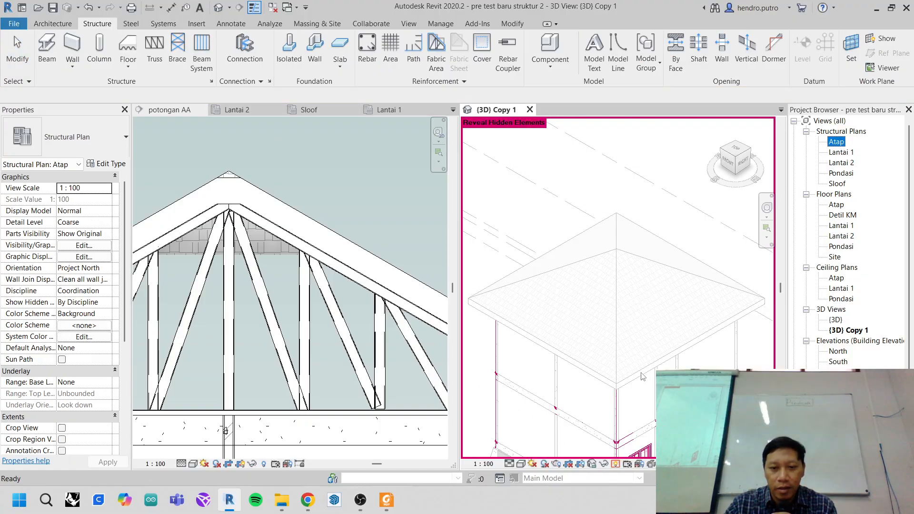
pyautogui.click(615, 464)
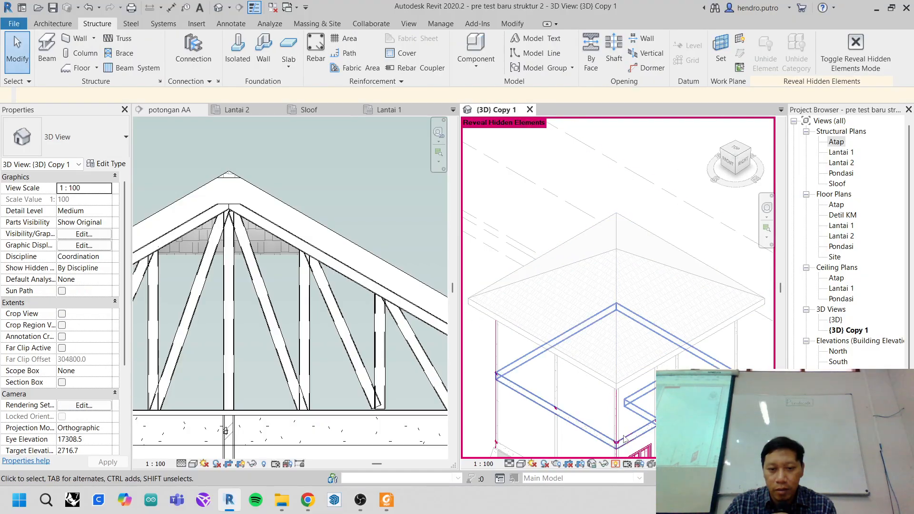
pyautogui.click(615, 465)
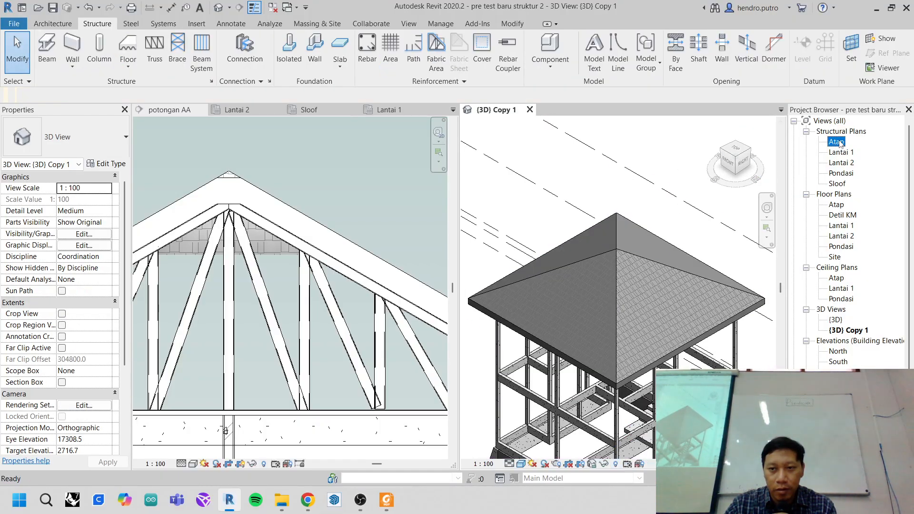
# - In the Atap structural plan, place an M_Howe Flat Truss along the central horizontal beam's axis, spanning 8000 mm between the outer beams
pyautogui.doubleClick(815, 143)
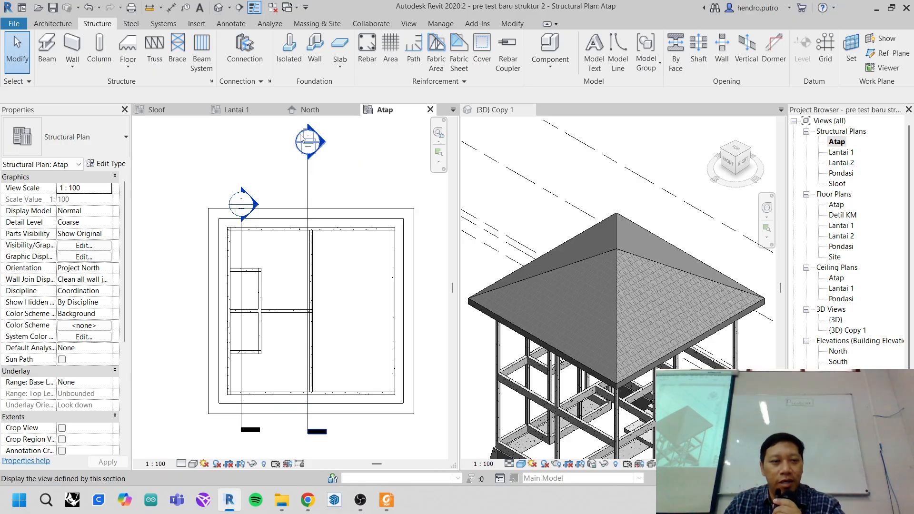
pyautogui.click(154, 54)
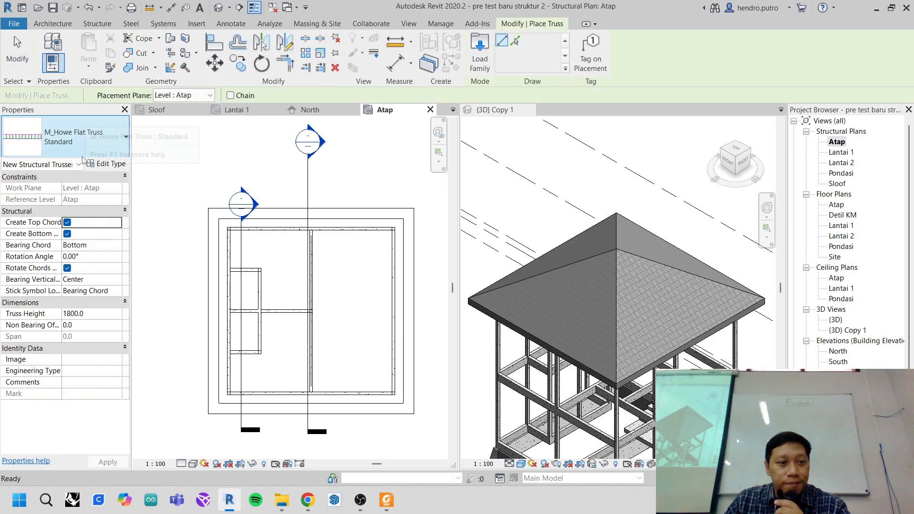
pyautogui.click(102, 164)
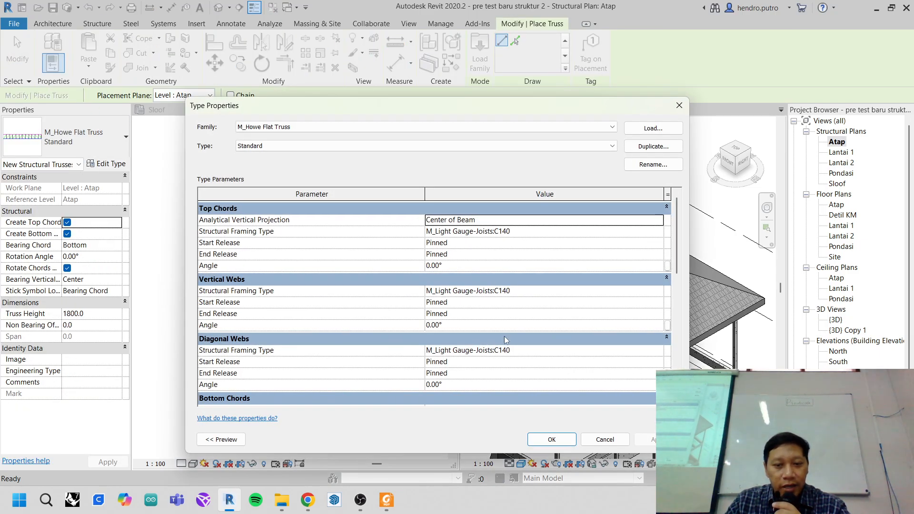
pyautogui.click(591, 442)
pyautogui.scroll(4, 267, 269)
pyautogui.scroll(3, 274, 269)
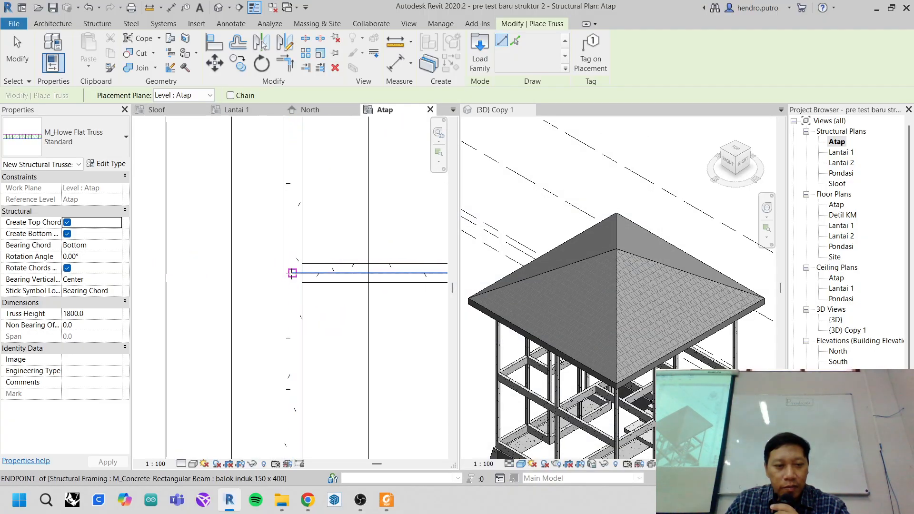
pyautogui.click(293, 273)
pyautogui.scroll(-5, 300, 236)
pyautogui.scroll(-2, 301, 236)
pyautogui.scroll(6, 363, 235)
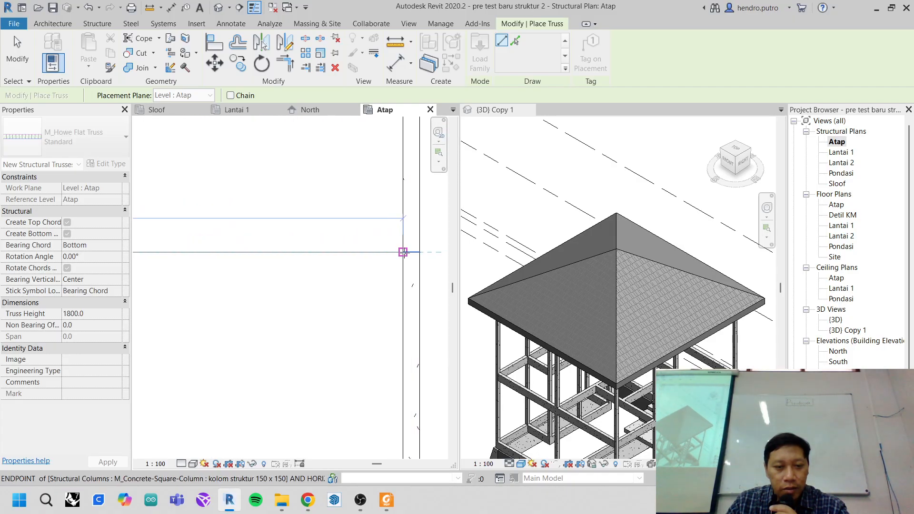
pyautogui.click(411, 251)
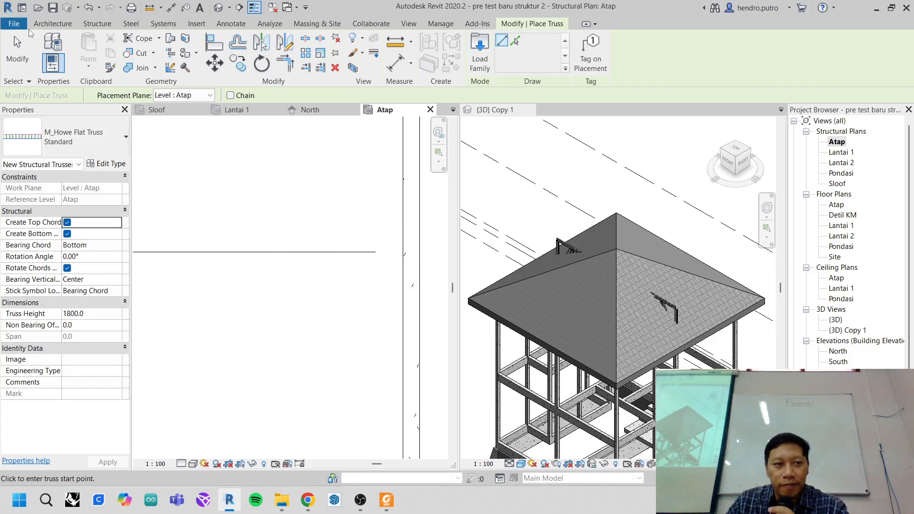
pyautogui.press('Escape')
# - Draw a horizontal building section across the full width of the Atap plan, just below the new truss and looking towards it
pyautogui.scroll(5, 676, 283)
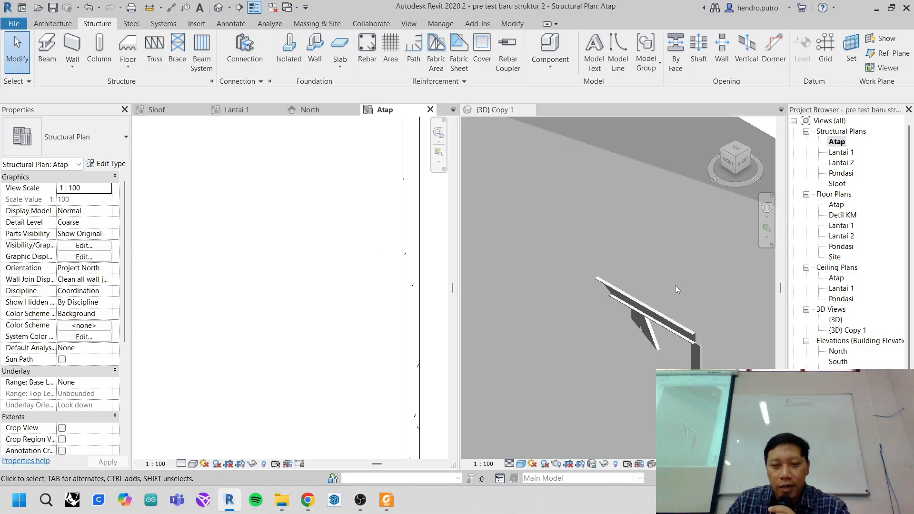
pyautogui.scroll(-2, 596, 305)
pyautogui.scroll(-8, 314, 246)
pyautogui.moveTo(312, 247); pyautogui.dragTo(323, 208, button='middle')
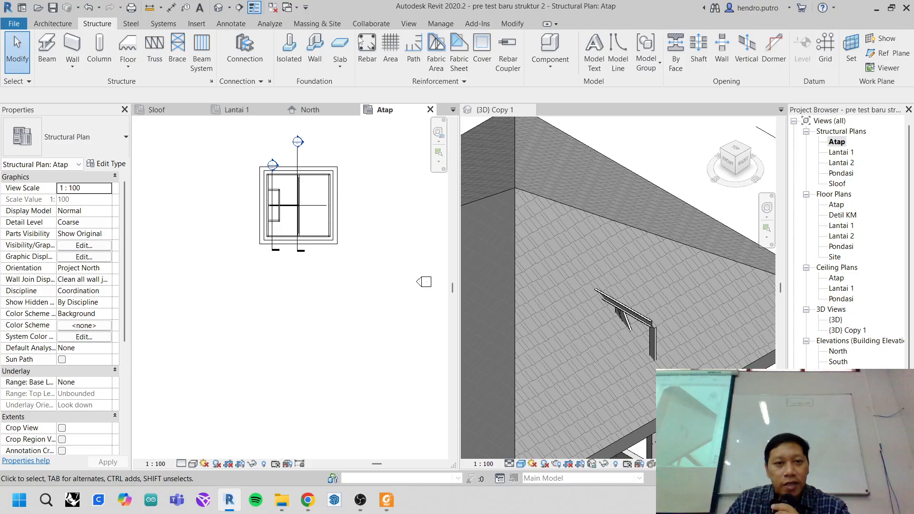
pyautogui.click(409, 23)
pyautogui.click(364, 50)
pyautogui.scroll(4, 275, 210)
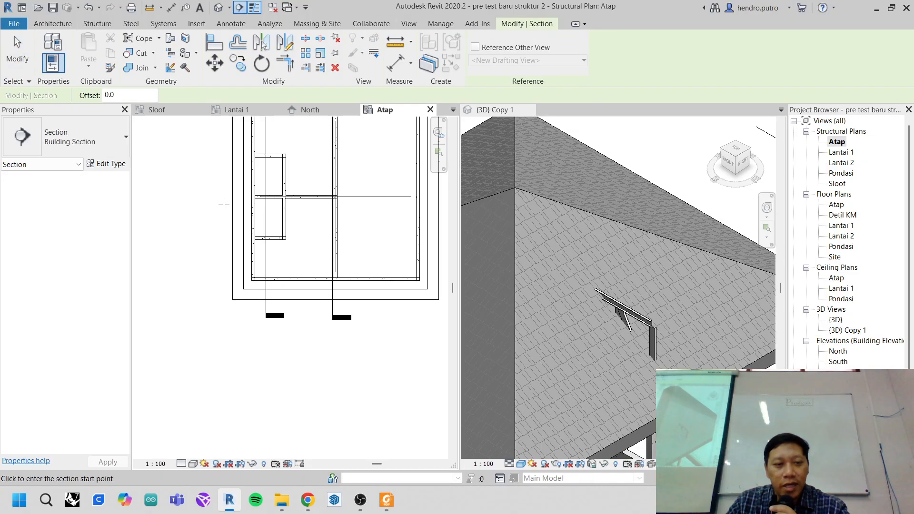
pyautogui.click(205, 206)
pyautogui.scroll(-2, 204, 208)
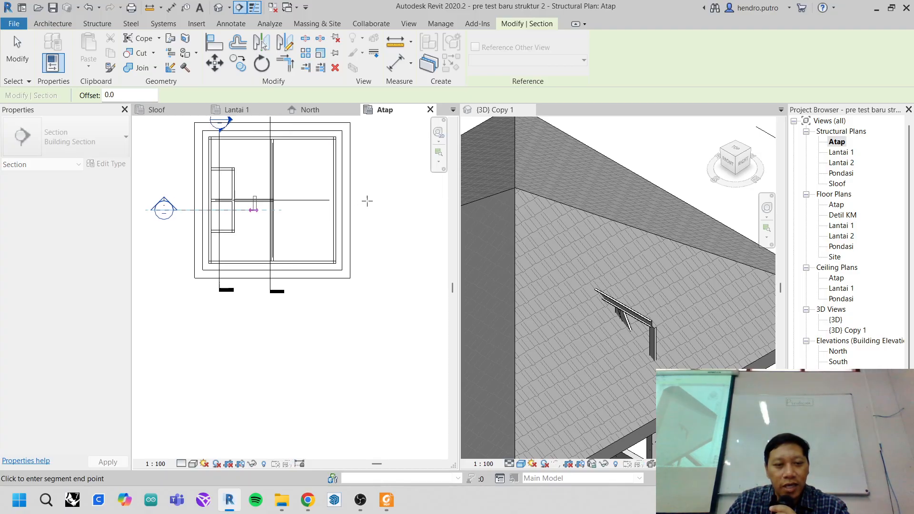
pyautogui.click(371, 210)
pyautogui.press('Escape')
pyautogui.press('Escape')
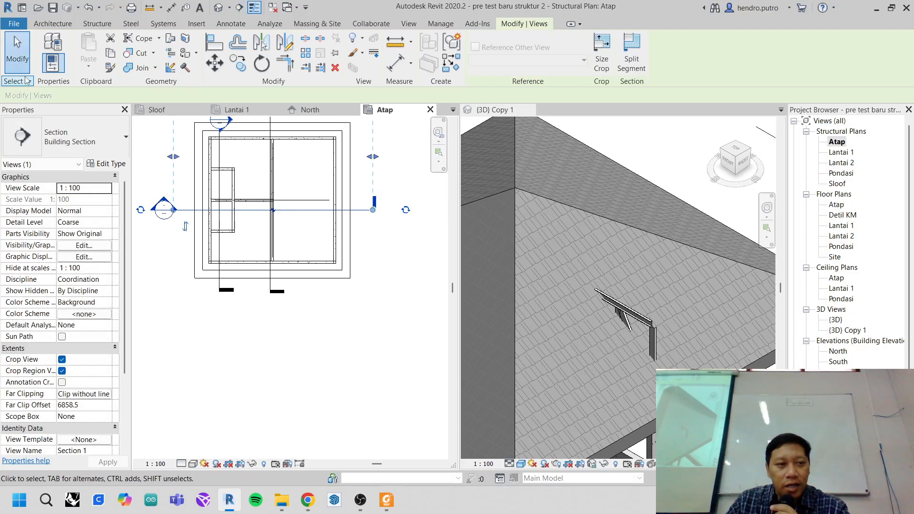
# - Move the section line closer to the truss and shorten its view depth to about 680 mm, just past the truss
pyautogui.scroll(2, 275, 189)
pyautogui.click(328, 230)
pyautogui.scroll(2, 315, 231)
pyautogui.moveTo(315, 218); pyautogui.dragTo(317, 206)
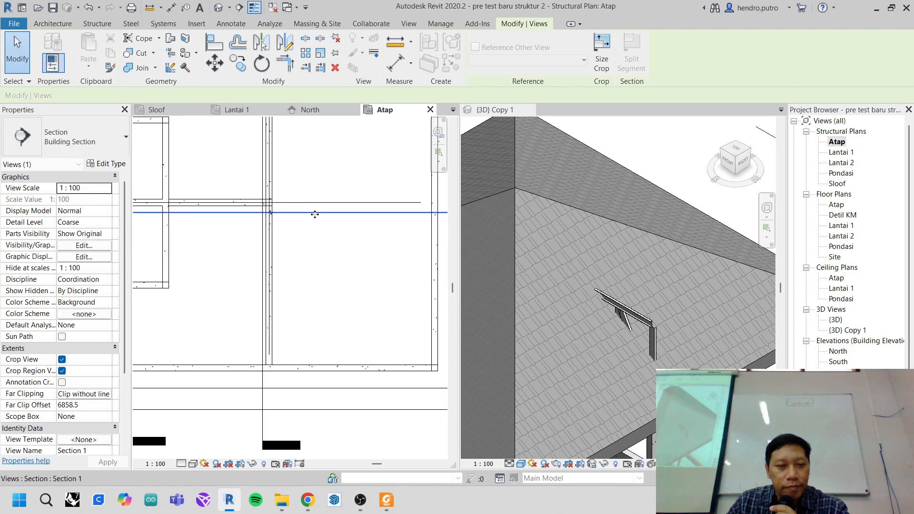
pyautogui.scroll(-2, 384, 149)
pyautogui.scroll(-3, 384, 149)
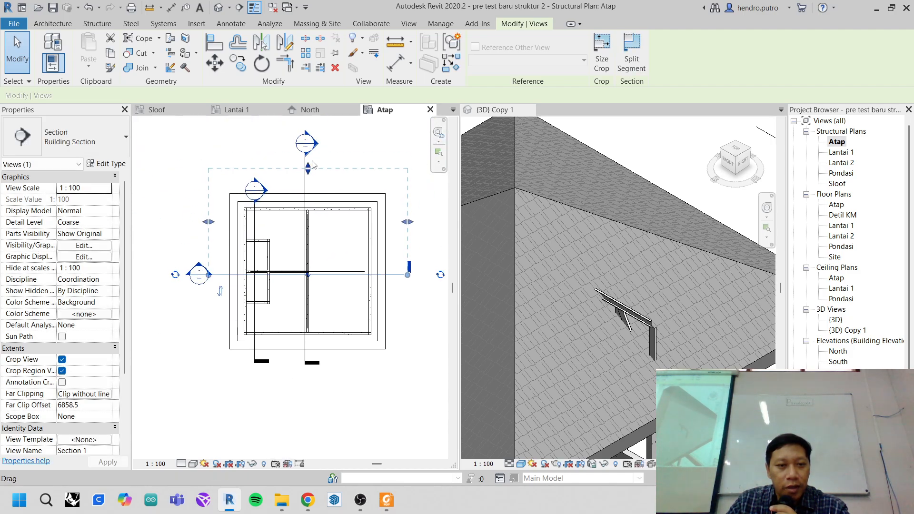
pyautogui.moveTo(310, 174); pyautogui.dragTo(315, 228)
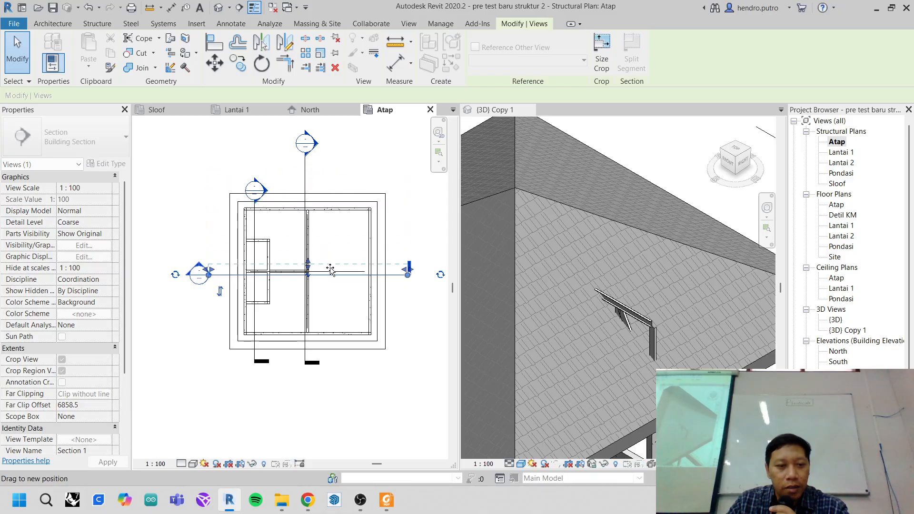
pyautogui.moveTo(331, 267); pyautogui.dragTo(331, 267)
# - Open the new section view and set its detail level to Fine so the truss members show their full profiles
pyautogui.doubleClick(199, 276)
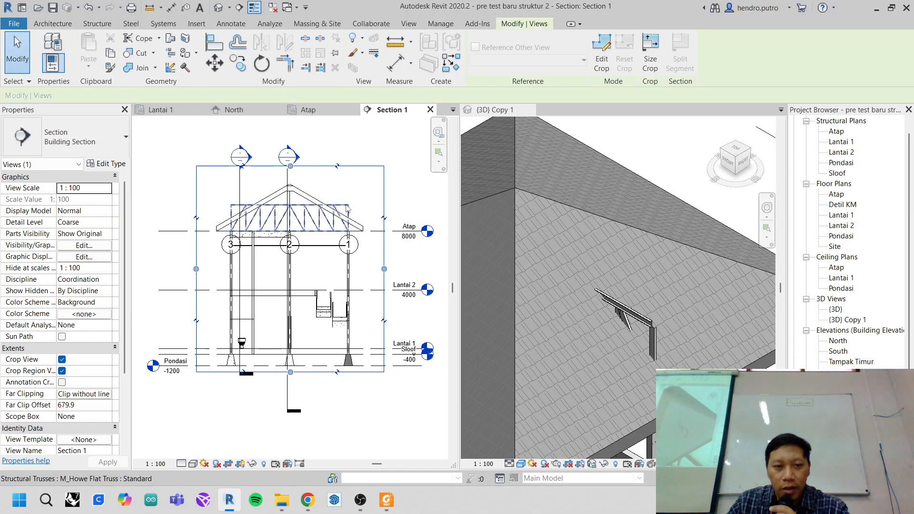
pyautogui.click(399, 174)
pyautogui.scroll(5, 284, 211)
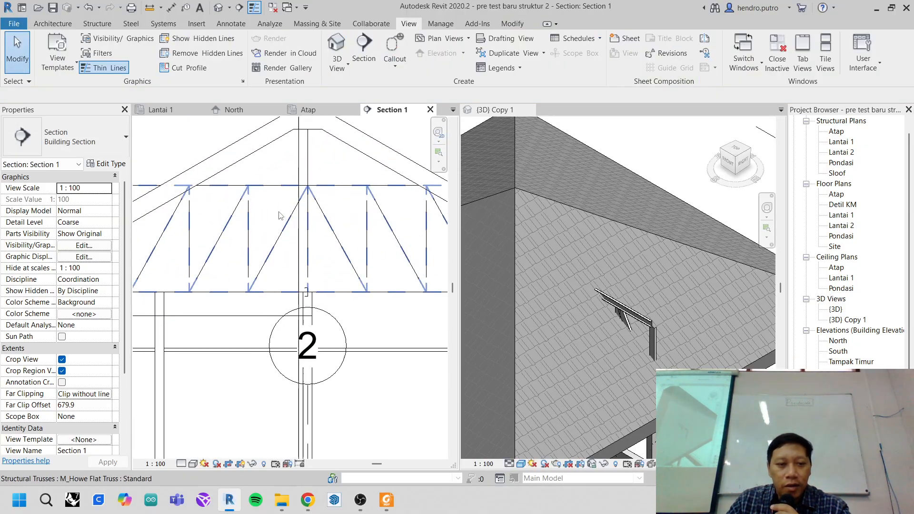
pyautogui.click(250, 218)
pyautogui.click(182, 464)
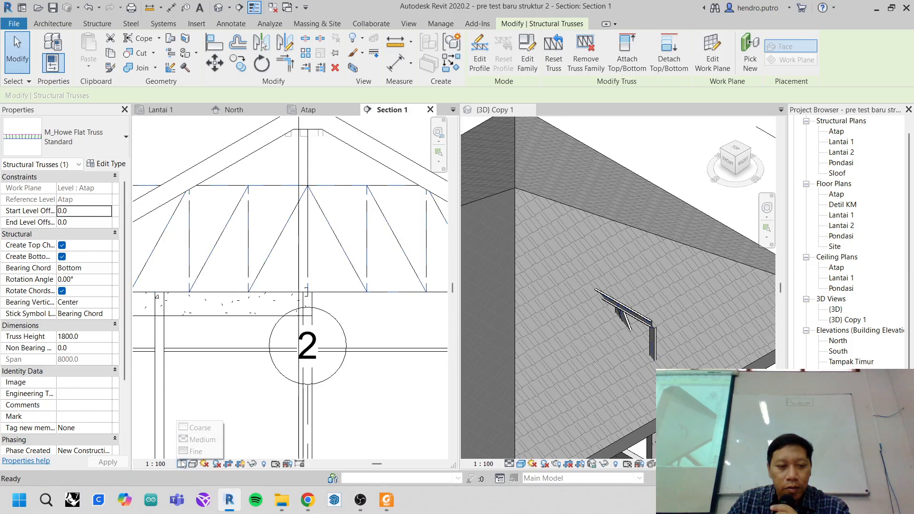
pyautogui.click(195, 444)
pyautogui.click(181, 463)
pyautogui.click(193, 454)
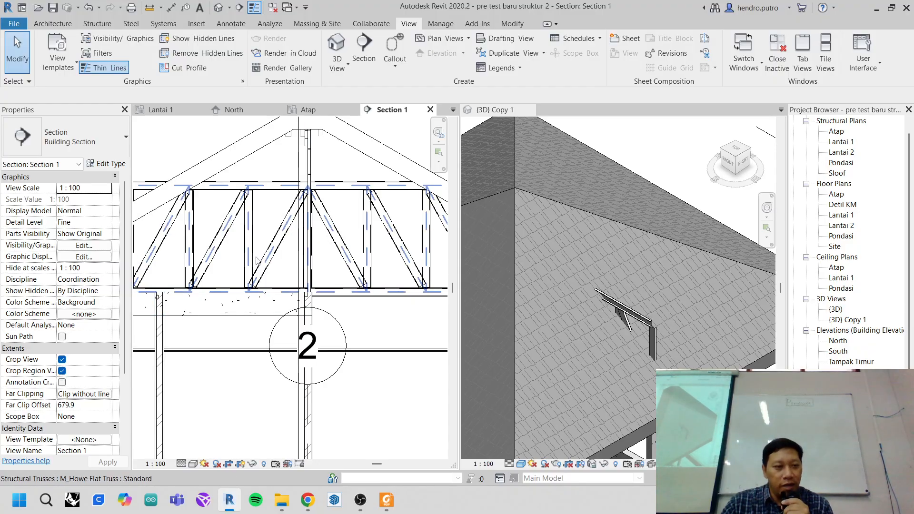
# - Attach the top of the Howe flat truss to the underside of the pitched roof
pyautogui.scroll(-1, 260, 255)
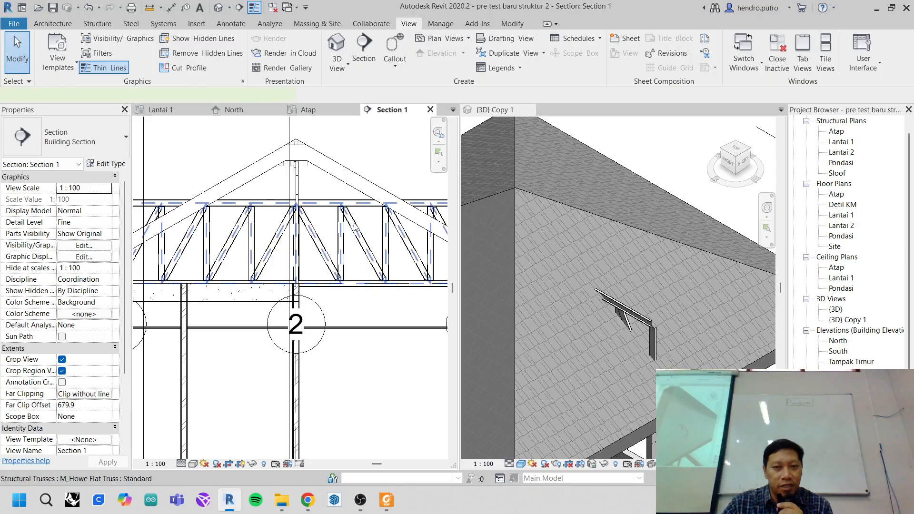
pyautogui.click(355, 228)
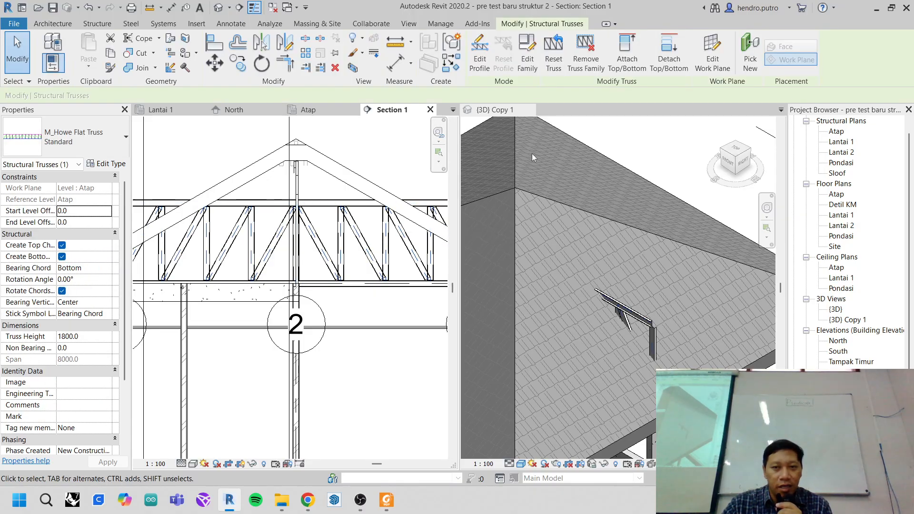
pyautogui.click(629, 48)
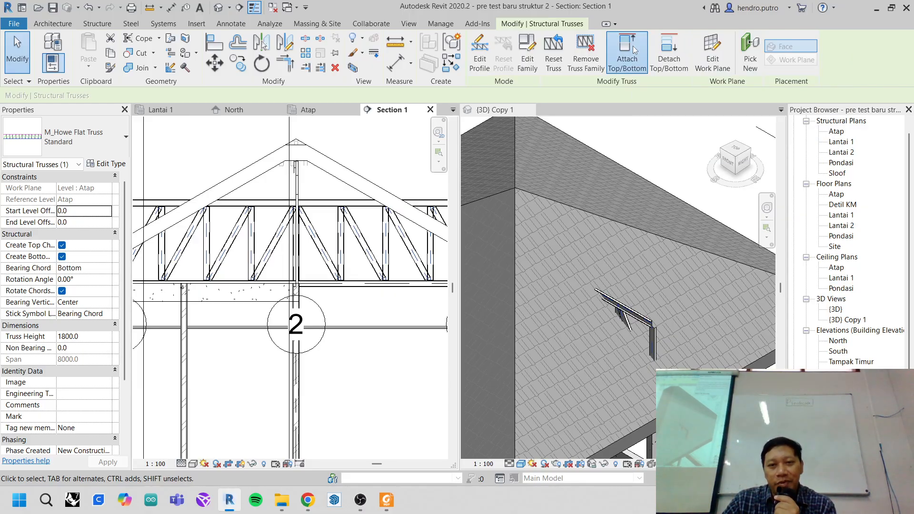
pyautogui.click(338, 175)
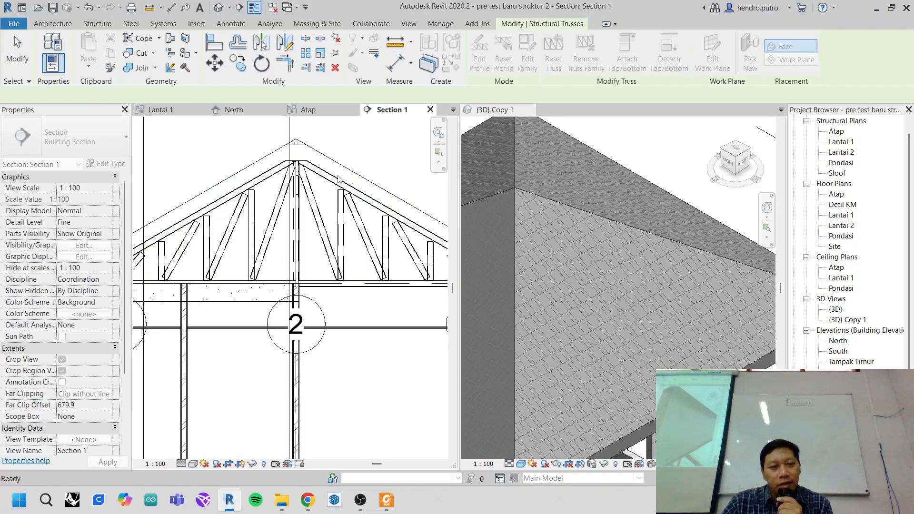
# - Examine the fit of the attached truss along the roof slope, at the ridge and at the grid 3 support
pyautogui.scroll(-2, 272, 237)
pyautogui.scroll(4, 272, 237)
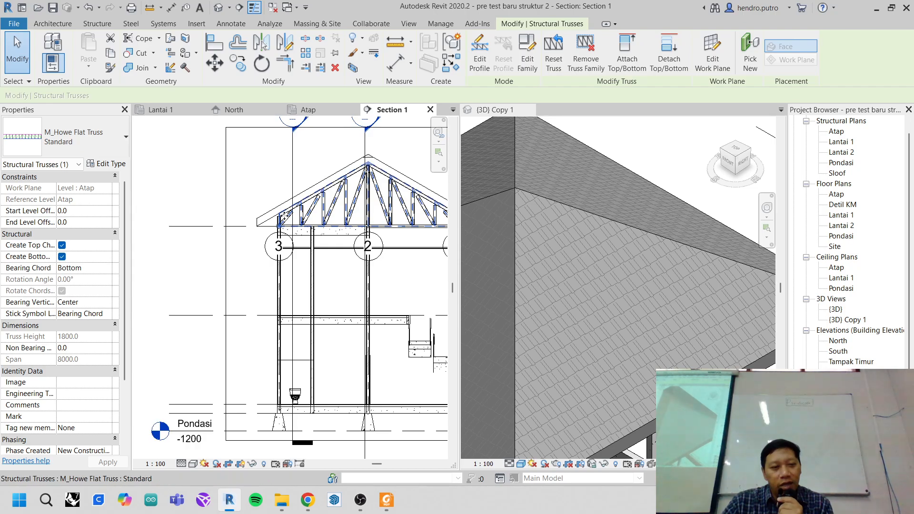
pyautogui.scroll(-2, 299, 207)
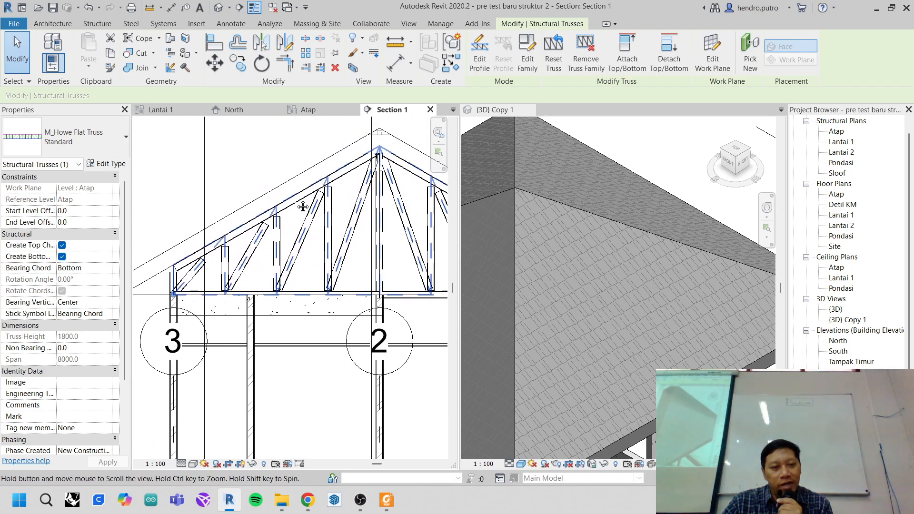
pyautogui.scroll(4, 321, 170)
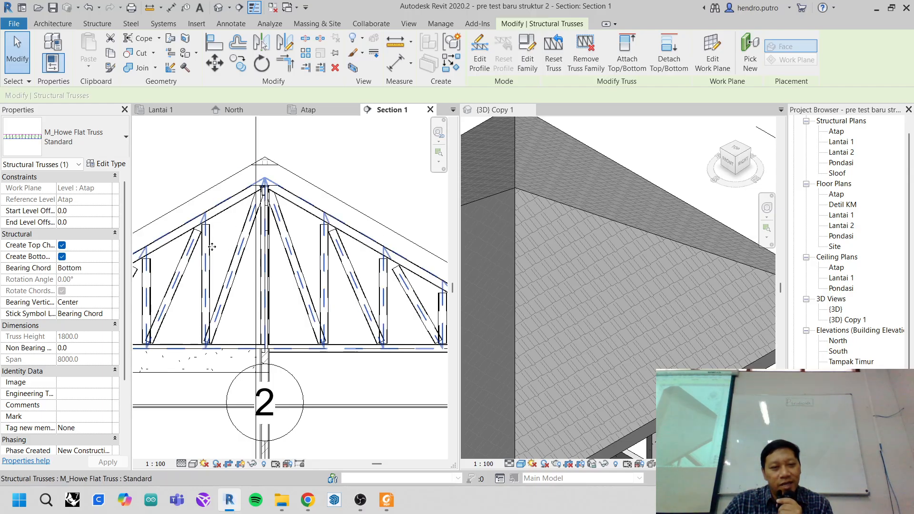
pyautogui.scroll(-2, 268, 285)
pyautogui.scroll(4, 268, 284)
pyautogui.scroll(1, 268, 285)
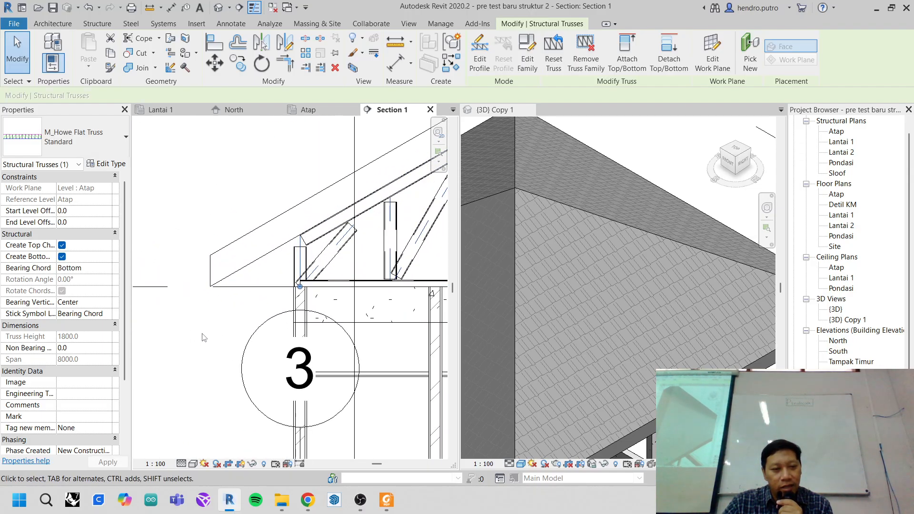
# - Unpin all chord, web and truss elements under the roof in Section 1, keeping all three categories in the selection filter
pyautogui.press('Escape')
pyautogui.scroll(3, 311, 242)
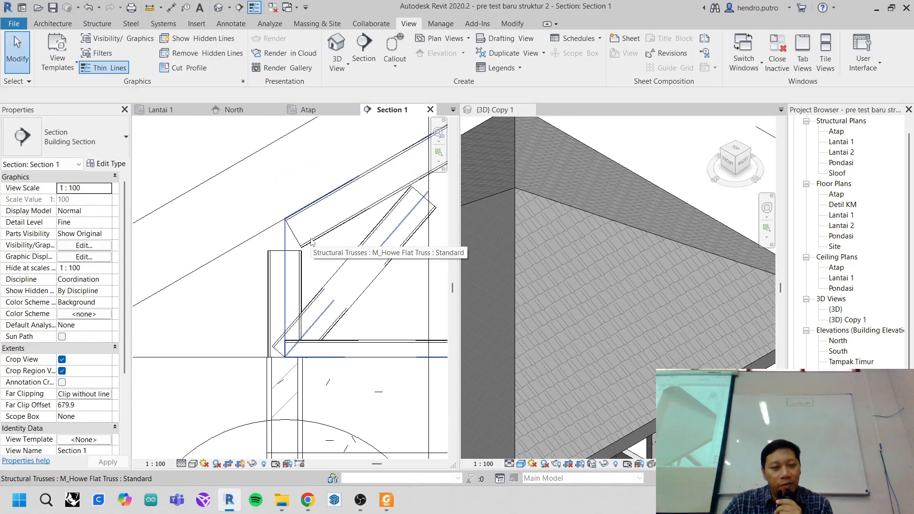
pyautogui.scroll(-3, 312, 241)
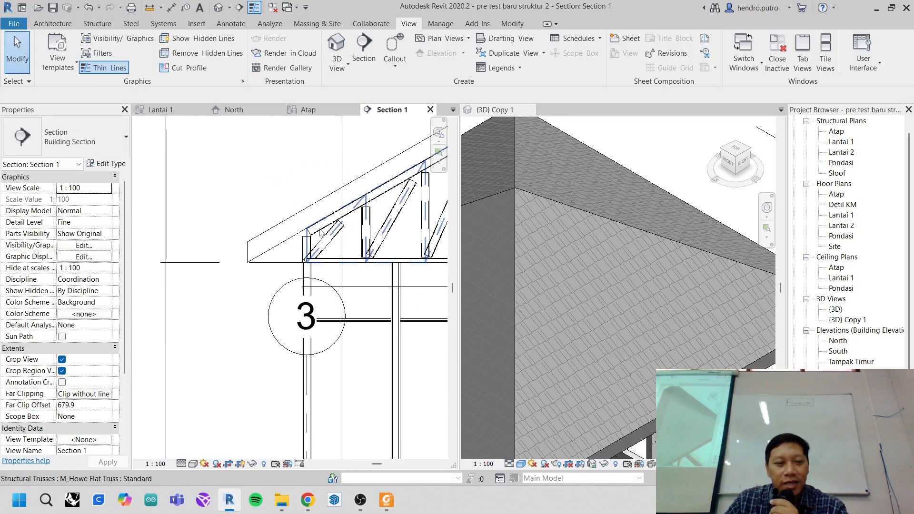
pyautogui.click(327, 232)
pyautogui.scroll(-4, 326, 232)
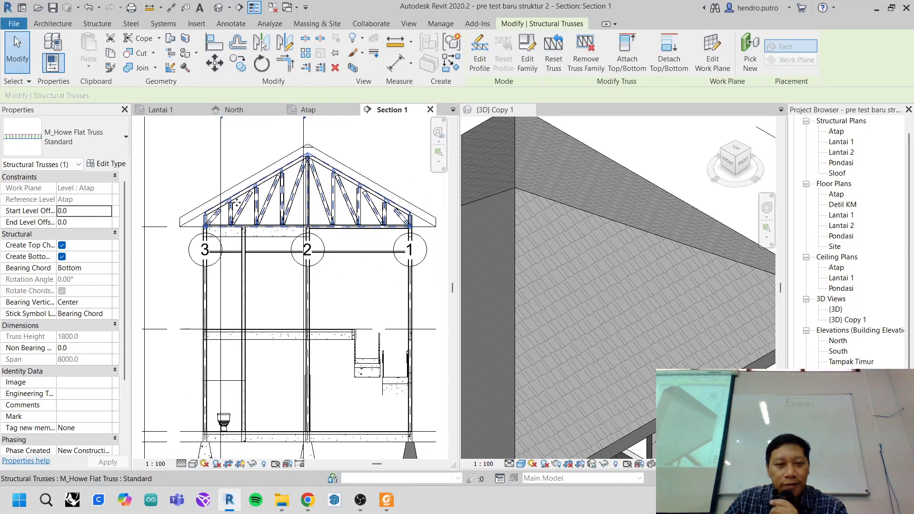
pyautogui.click(167, 137)
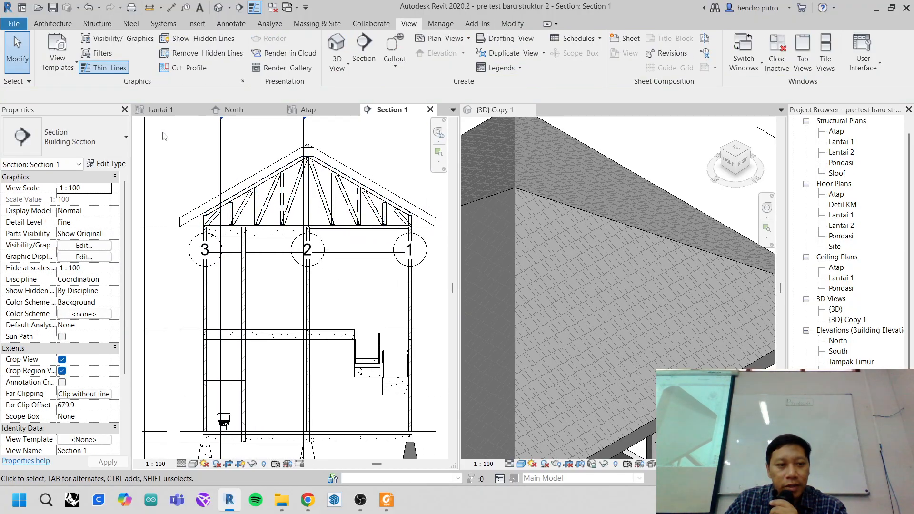
pyautogui.moveTo(186, 154); pyautogui.dragTo(433, 239)
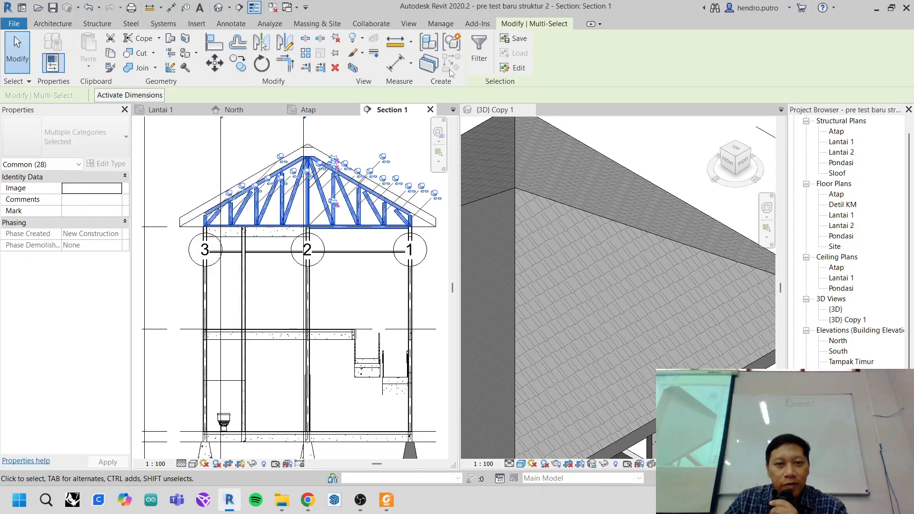
pyautogui.click(479, 55)
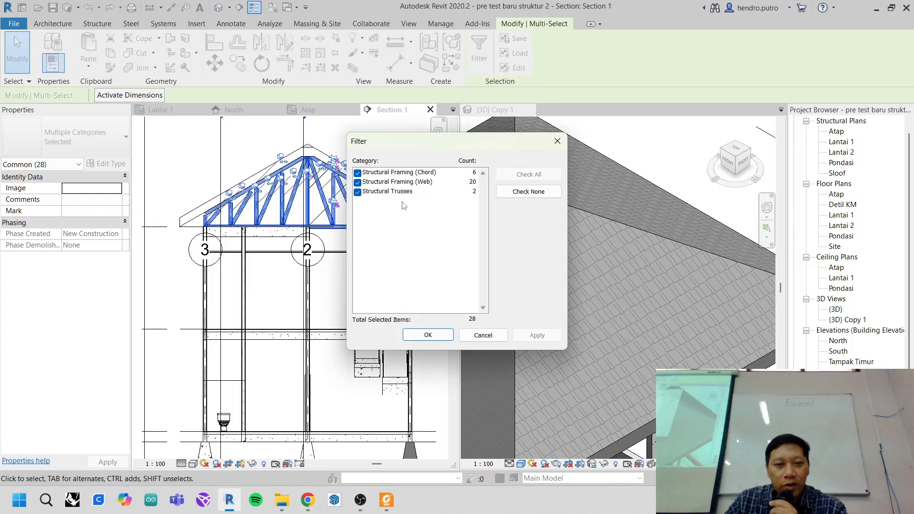
pyautogui.click(429, 339)
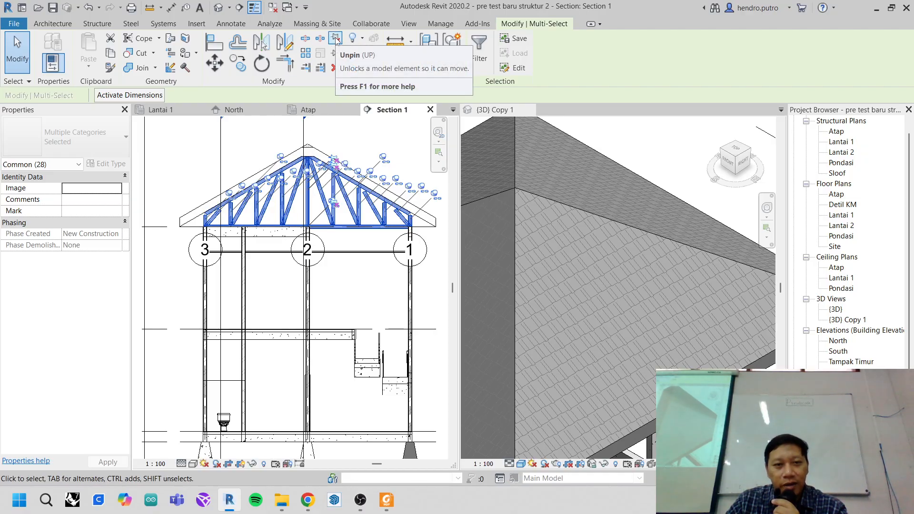
pyautogui.click(336, 40)
pyautogui.click(175, 267)
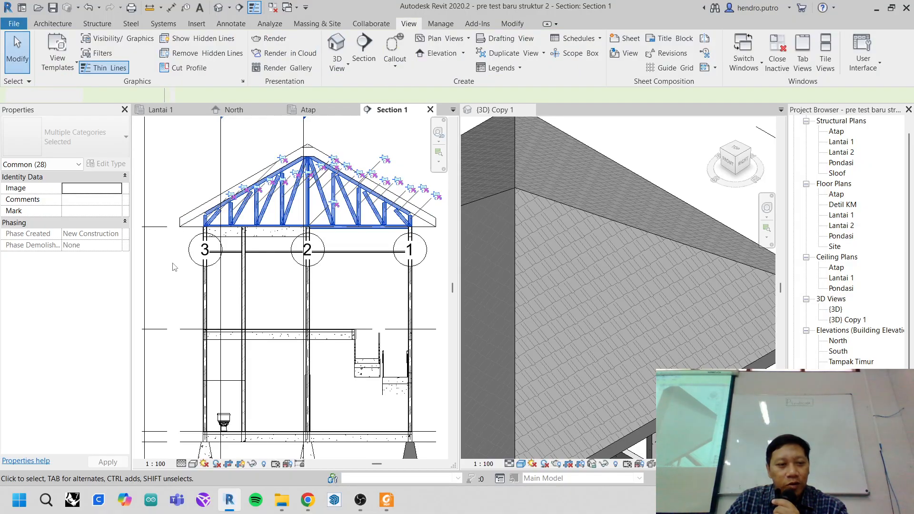
# - Extend the lower end of the sloping top chord at grid 3 by about 938 mm along the roof slope to the eave
pyautogui.scroll(6, 229, 203)
pyautogui.moveTo(234, 220); pyautogui.dragTo(312, 228, button='middle')
pyautogui.scroll(2, 311, 227)
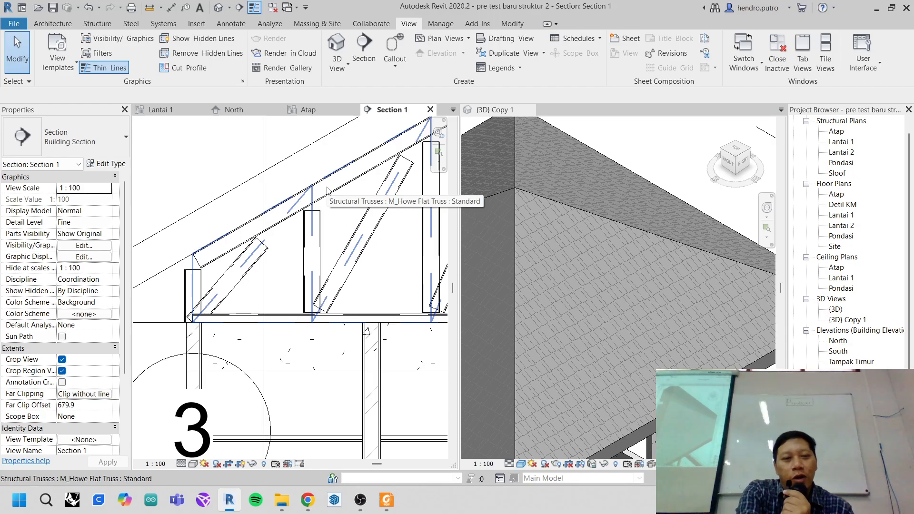
pyautogui.press('Tab')
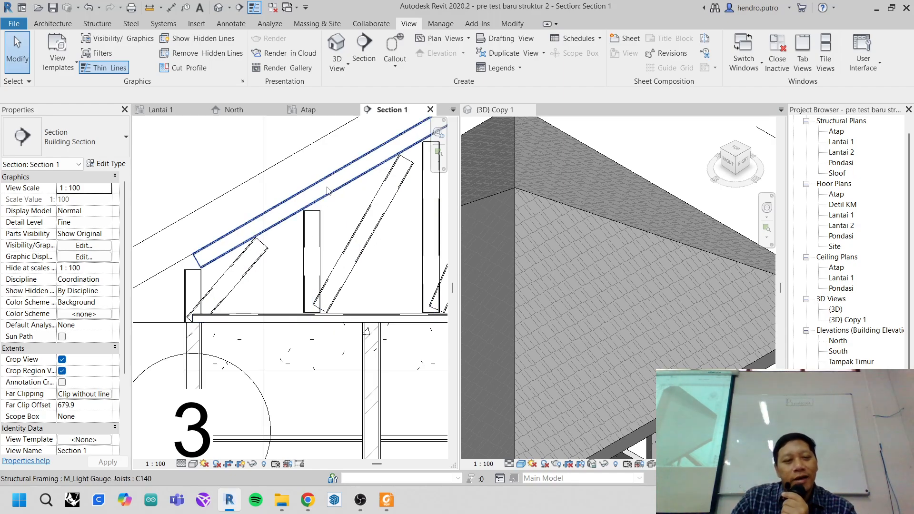
pyautogui.click(327, 187)
pyautogui.scroll(2, 352, 190)
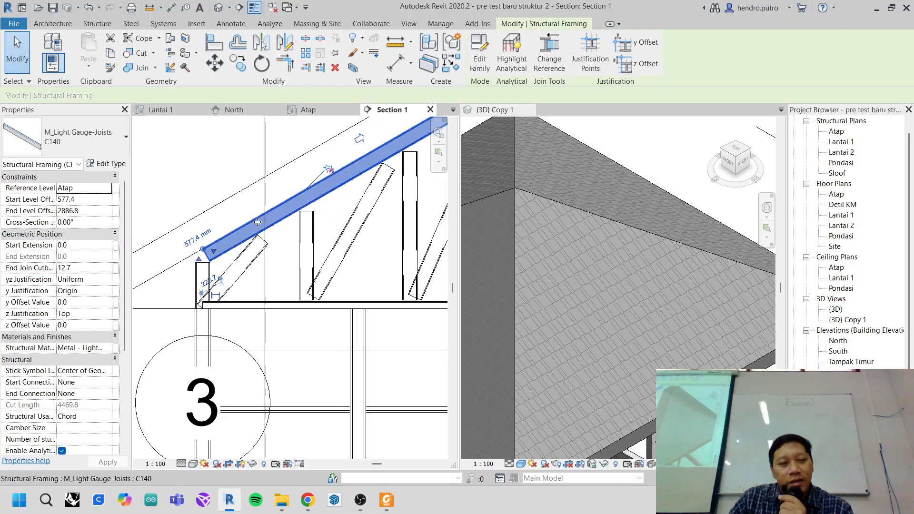
pyautogui.scroll(1, 351, 191)
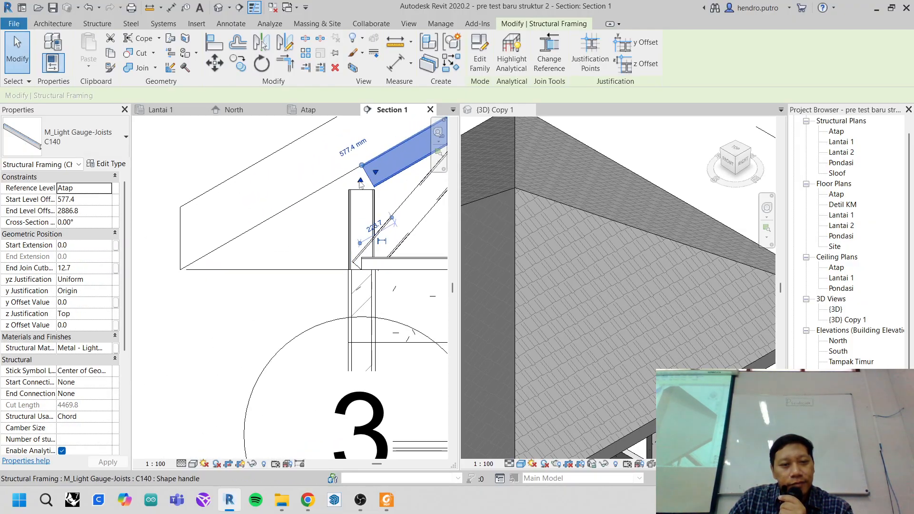
pyautogui.moveTo(361, 184); pyautogui.dragTo(346, 189)
pyautogui.moveTo(220, 260); pyautogui.dragTo(219, 261)
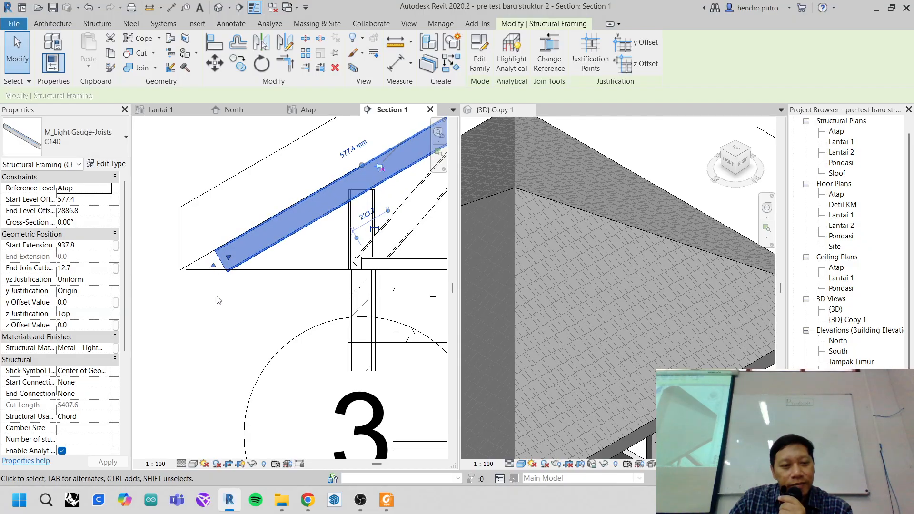
pyautogui.click(220, 293)
# - Hide the roof element in the {3D} Copy 1 view to expose the trusses
pyautogui.scroll(-2, 228, 277)
pyautogui.scroll(1, 381, 205)
pyautogui.scroll(-1, 382, 211)
pyautogui.scroll(-3, 385, 216)
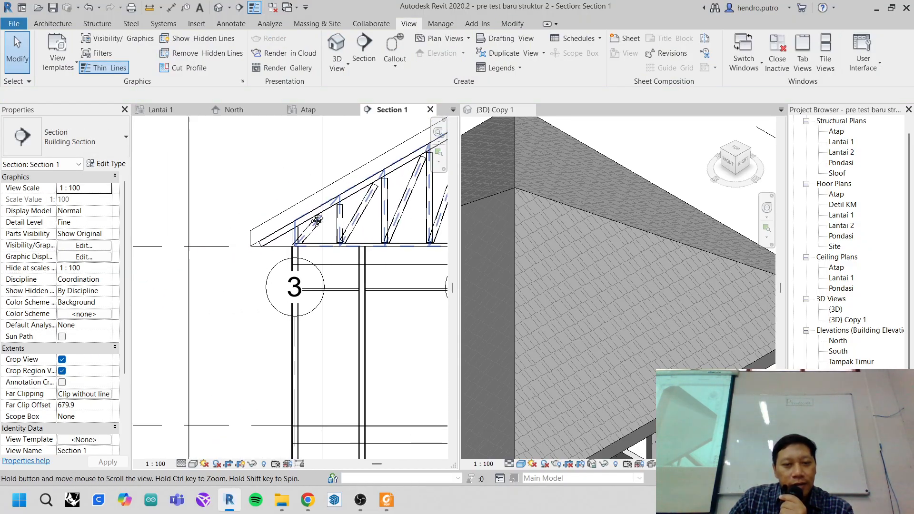
pyautogui.scroll(-3, 541, 258)
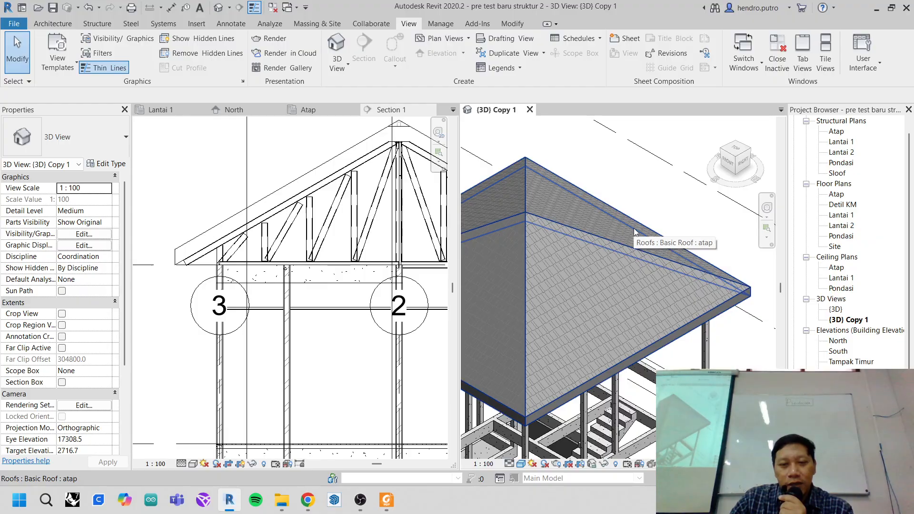
pyautogui.click(635, 229)
pyautogui.rightClick(634, 228)
pyautogui.moveTo(704, 254)
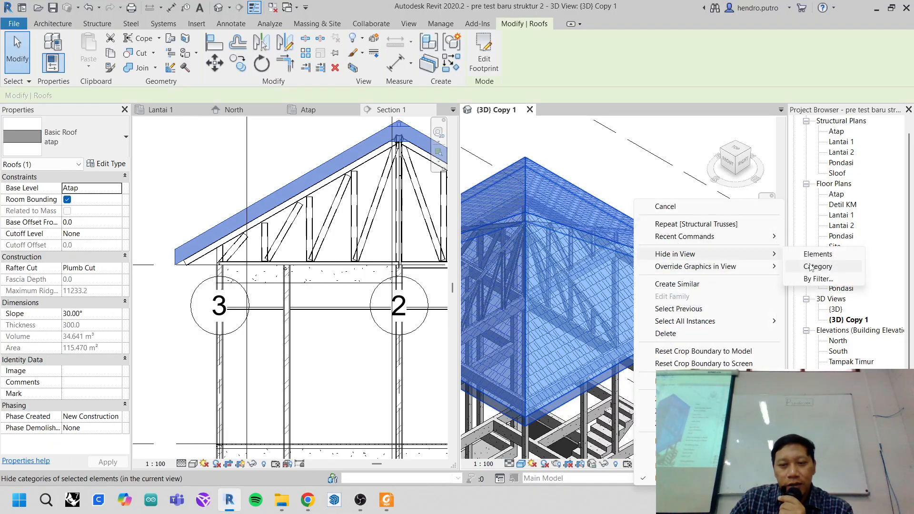
pyautogui.click(805, 254)
pyautogui.scroll(4, 648, 231)
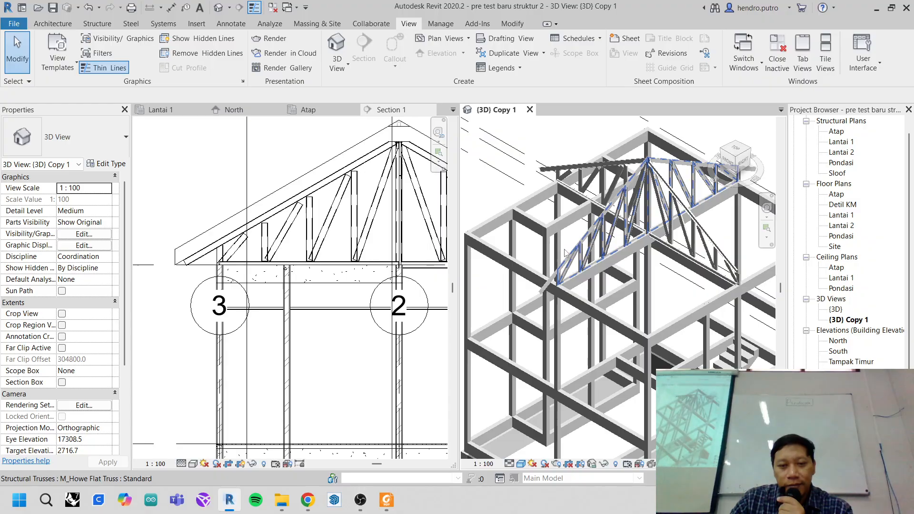
# - Extend the lower end of the sloping top chord at grid 1 along the roof slope to the eave
pyautogui.scroll(-3, 239, 243)
pyautogui.scroll(5, 245, 249)
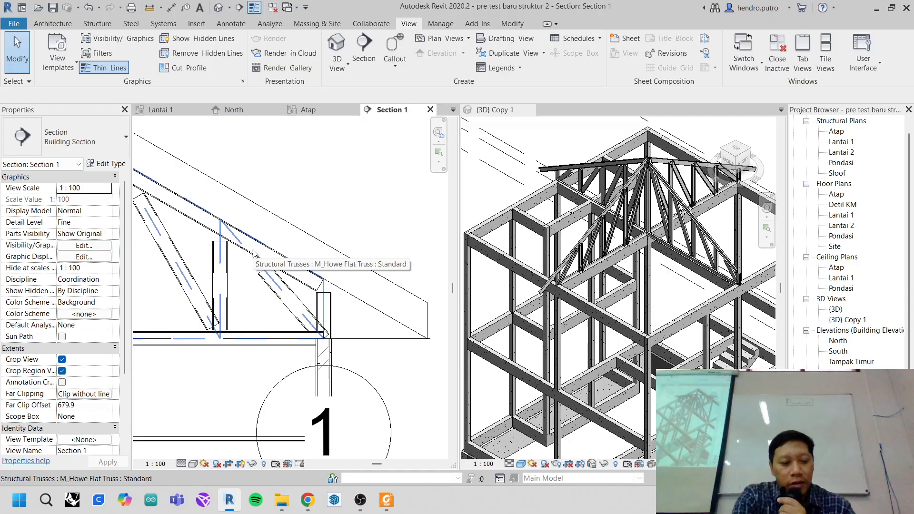
pyautogui.scroll(1, 254, 253)
pyautogui.click(254, 252)
pyautogui.scroll(2, 267, 276)
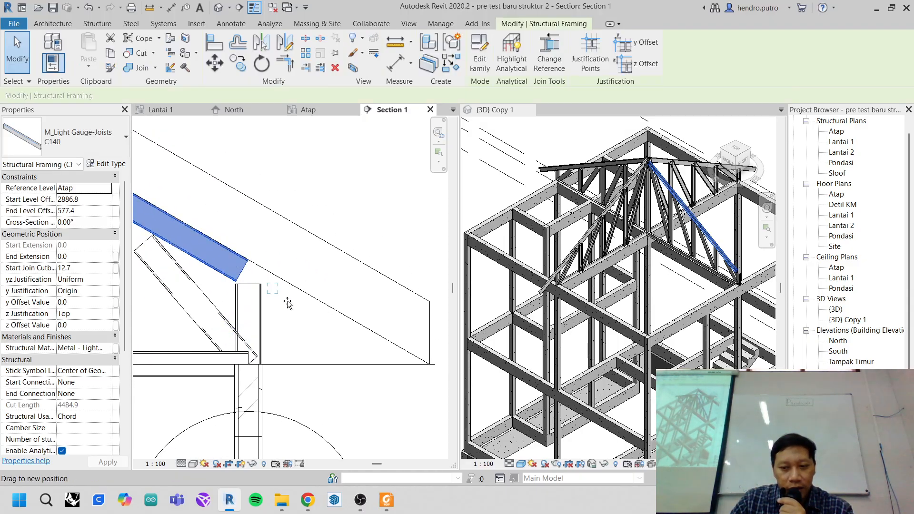
pyautogui.moveTo(372, 355); pyautogui.dragTo(381, 359)
pyautogui.press('Escape')
# - Extend the upper end of the second diagonal web from the ridge toward grid 1 into the top chord, with about -212 mm join cutback
pyautogui.scroll(-5, 381, 335)
pyautogui.moveTo(241, 344); pyautogui.dragTo(319, 288, button='middle')
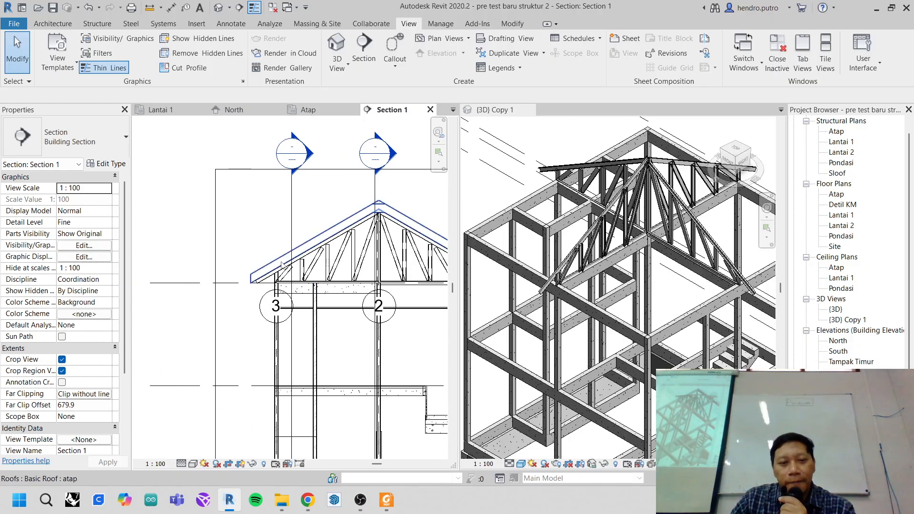
pyautogui.scroll(5, 309, 247)
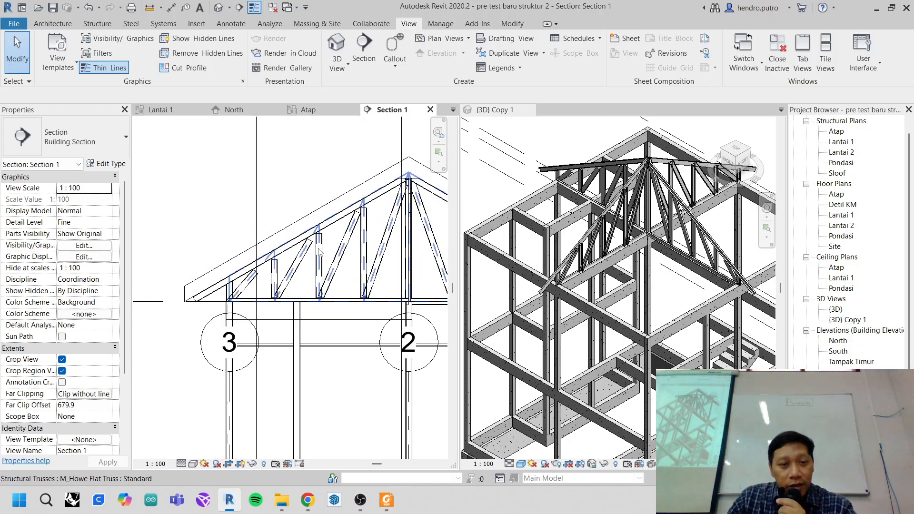
pyautogui.scroll(-6, 332, 225)
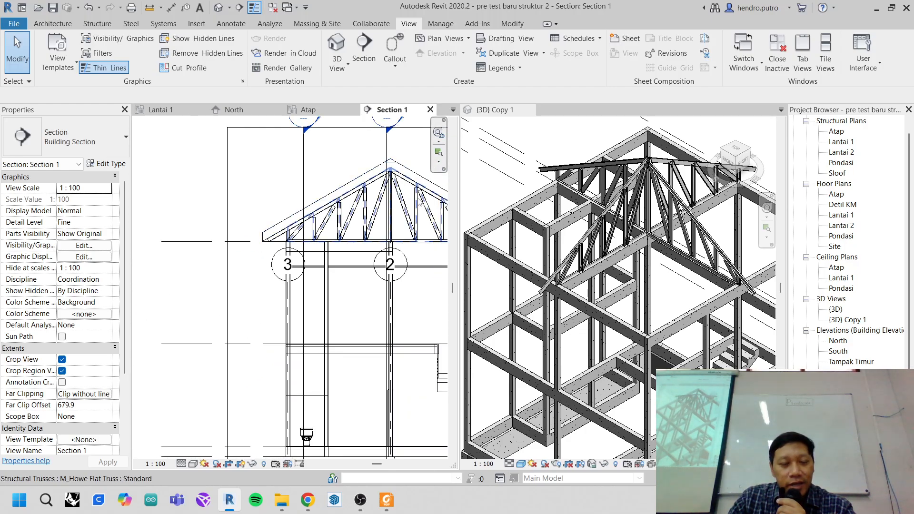
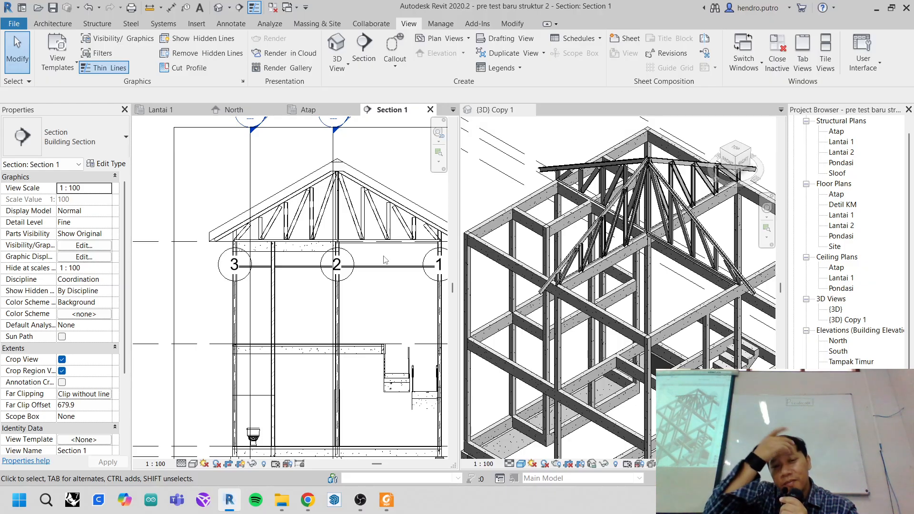
pyautogui.scroll(6, 384, 257)
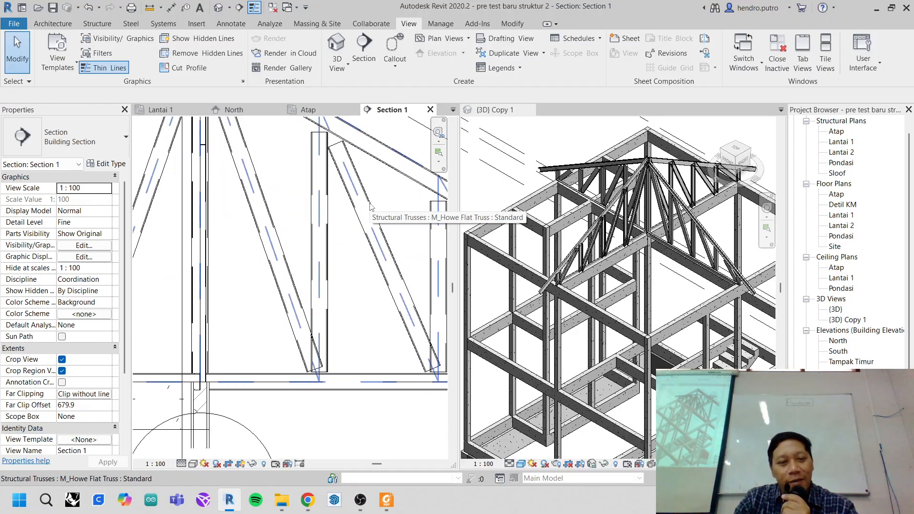
pyautogui.press('Tab')
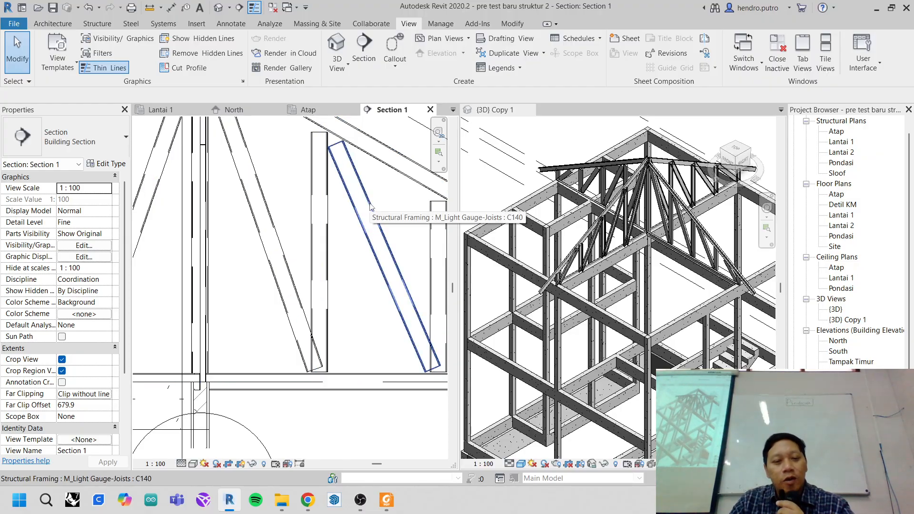
pyautogui.click(371, 206)
pyautogui.scroll(4, 344, 256)
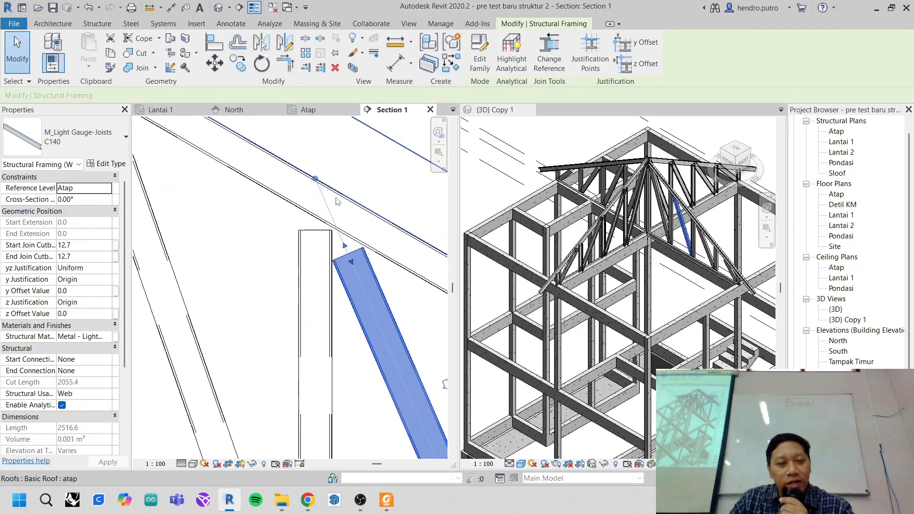
pyautogui.moveTo(338, 231); pyautogui.dragTo(323, 207)
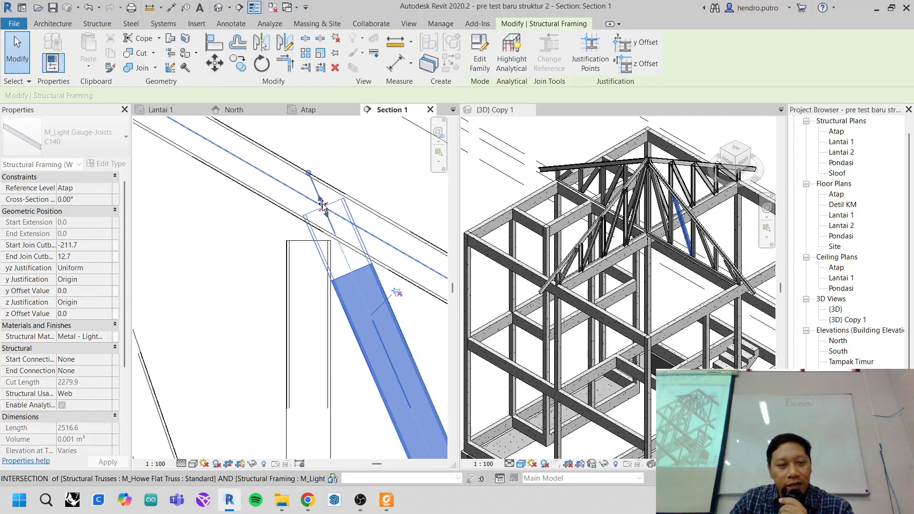
# - Extend the lower end of the same diagonal web to the bottom chord, with a join cutback of about -77 mm
pyautogui.scroll(-2, 337, 257)
pyautogui.moveTo(337, 257); pyautogui.dragTo(311, 134, button='middle')
pyautogui.moveTo(386, 337); pyautogui.dragTo(301, 196, button='middle')
pyautogui.scroll(2, 363, 292)
pyautogui.moveTo(360, 320); pyautogui.dragTo(353, 243, button='middle')
pyautogui.scroll(1, 354, 244)
pyautogui.moveTo(357, 232); pyautogui.dragTo(373, 259)
# - Extend the lower end of the vertical web at the diagonal's foot to the bottom chord, with a join cutback of about -49 mm
pyautogui.scroll(-3, 351, 267)
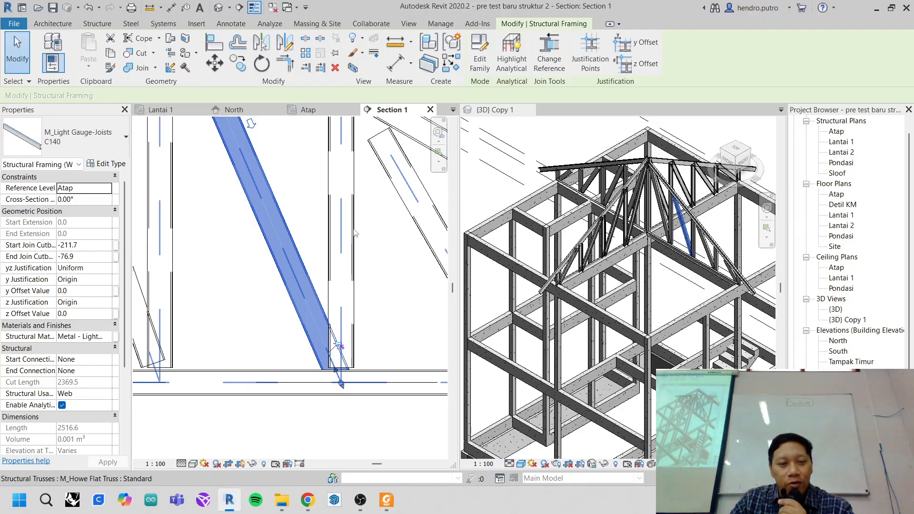
pyautogui.press('Tab')
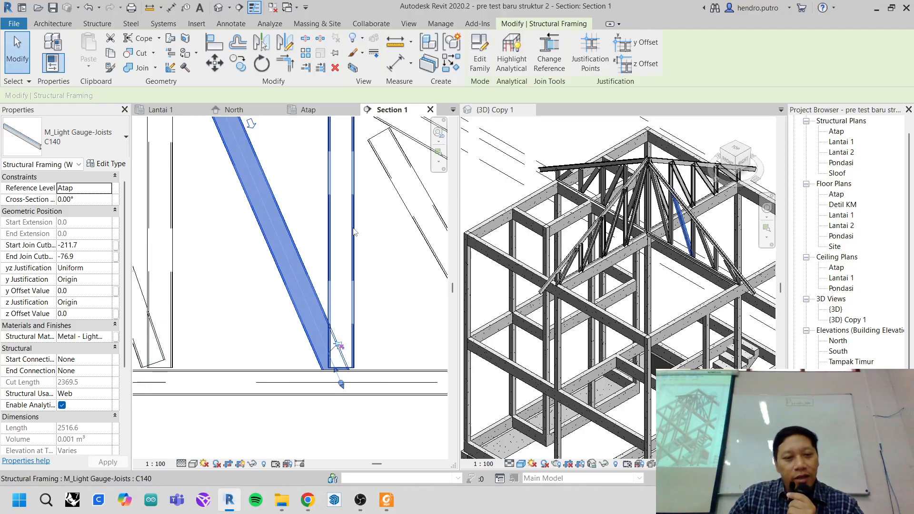
pyautogui.click(354, 232)
pyautogui.scroll(4, 322, 443)
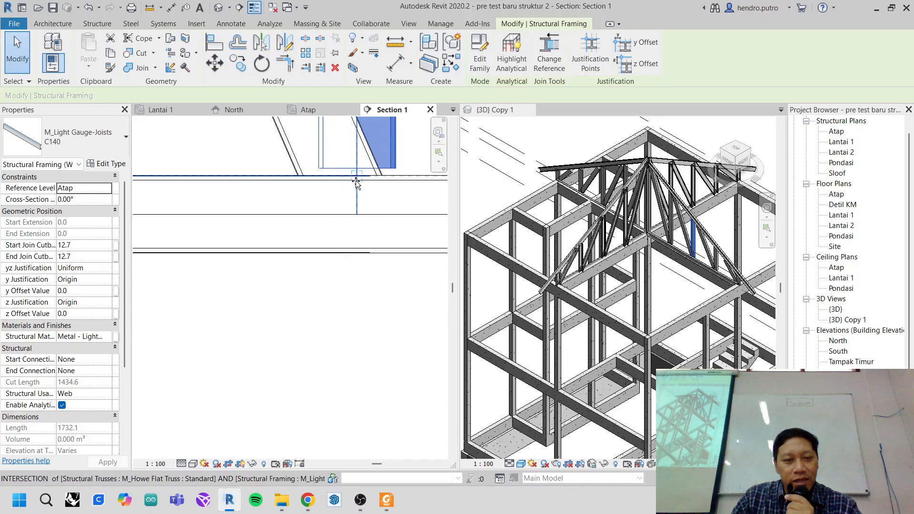
pyautogui.moveTo(357, 210); pyautogui.dragTo(361, 203)
pyautogui.scroll(-2, 360, 204)
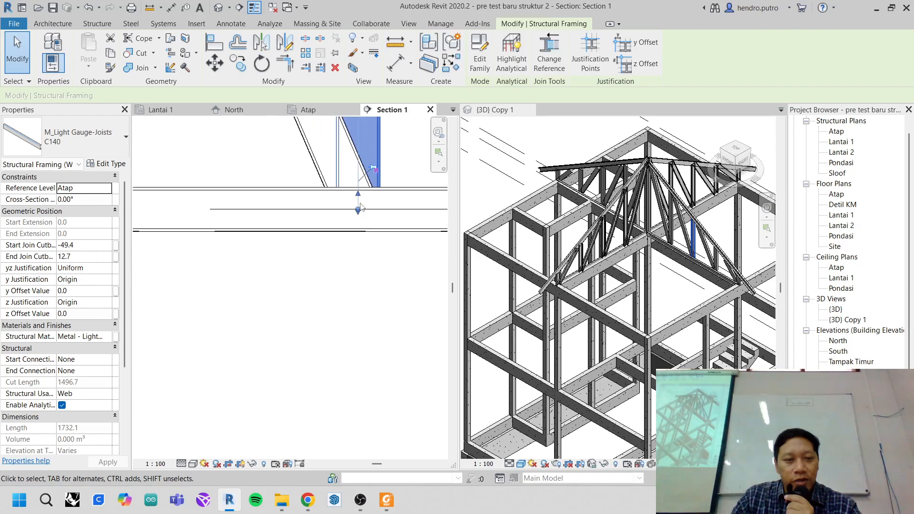
# - Extend the upper end of the same vertical web to the sloping top chord, with a join cutback of about -121 mm
pyautogui.scroll(-3, 344, 199)
pyautogui.moveTo(343, 200); pyautogui.dragTo(337, 381, button='middle')
pyautogui.scroll(2, 346, 174)
pyautogui.moveTo(346, 174); pyautogui.dragTo(332, 289, button='middle')
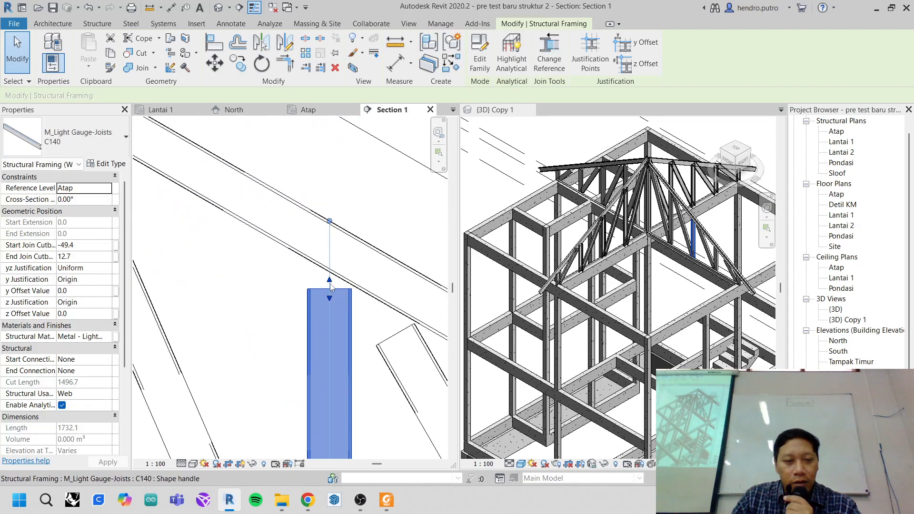
pyautogui.moveTo(332, 288); pyautogui.dragTo(344, 296)
# - Extend the upper end of the third diagonal web from the ridge toward grid 1 into the top chord, with about -318 mm join cutback
pyautogui.moveTo(343, 297); pyautogui.dragTo(237, 221, button='middle')
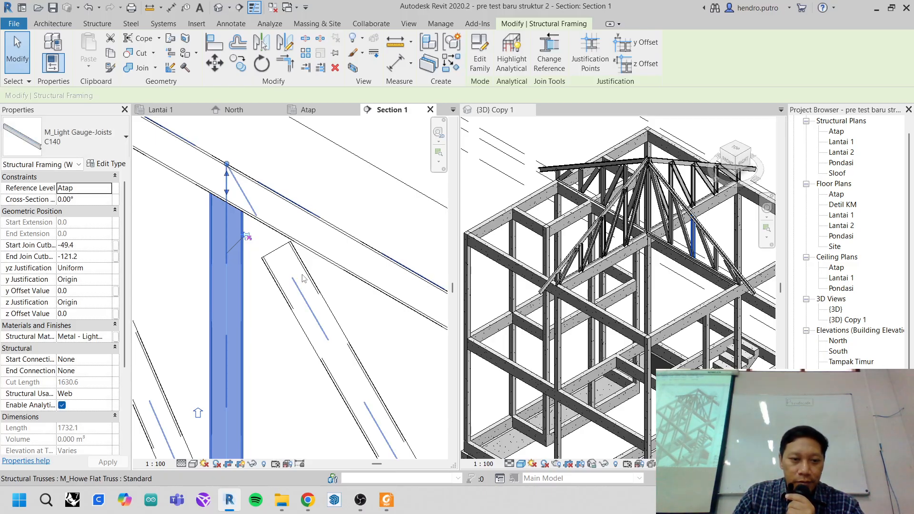
pyautogui.press('Tab')
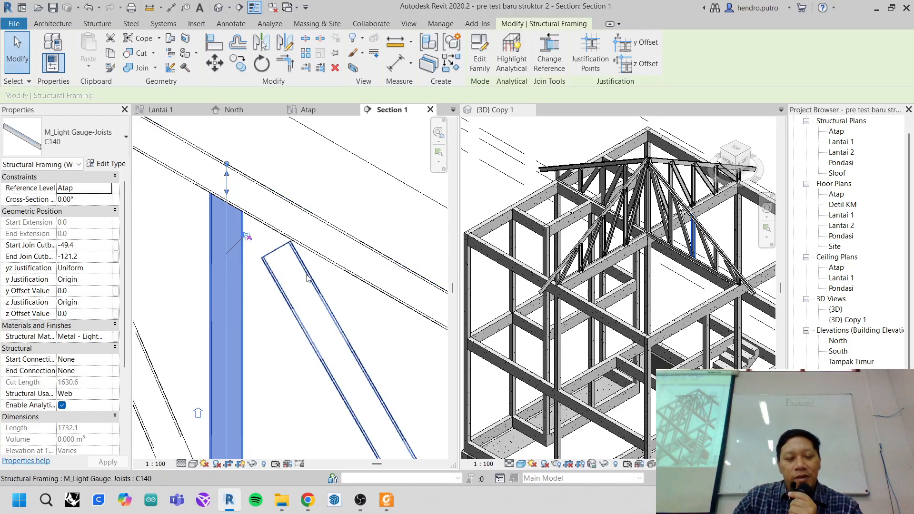
pyautogui.click(307, 278)
pyautogui.scroll(4, 254, 252)
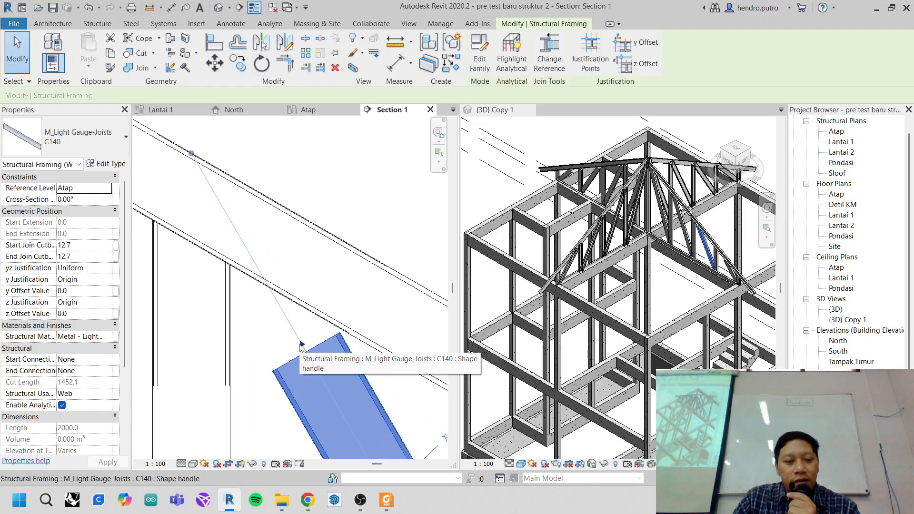
pyautogui.moveTo(210, 197); pyautogui.dragTo(210, 198)
# - Extend the lower end of the third diagonal web down to the bottom chord, with a join cutback of about -111 mm
pyautogui.scroll(-5, 257, 329)
pyautogui.moveTo(272, 353); pyautogui.dragTo(229, 190, button='middle')
pyautogui.scroll(2, 285, 281)
pyautogui.scroll(4, 285, 281)
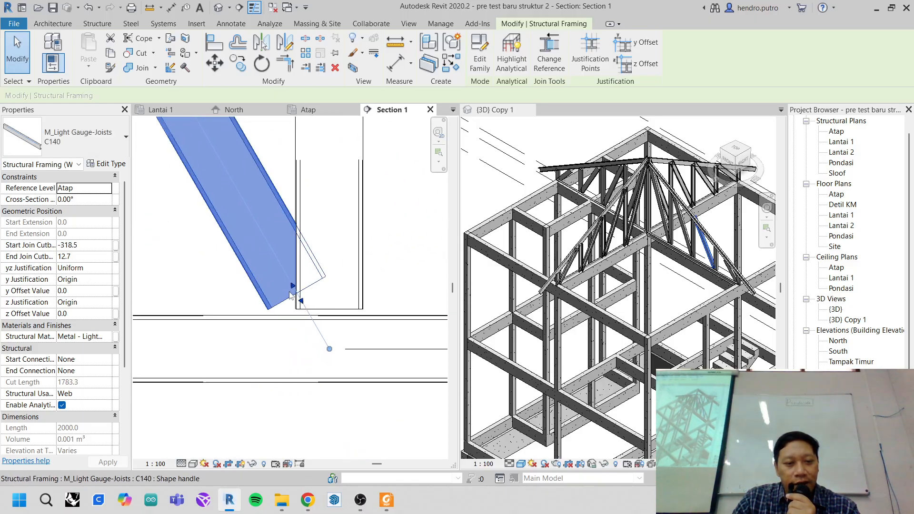
pyautogui.moveTo(295, 276); pyautogui.dragTo(298, 283)
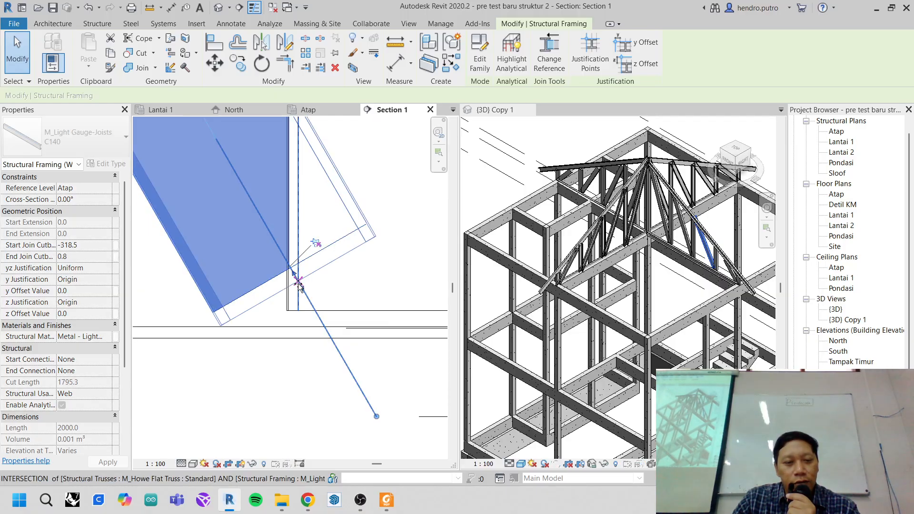
pyautogui.moveTo(351, 373); pyautogui.dragTo(371, 406)
# - Extend the lower end of the vertical web at the third diagonal's foot to the bottom chord, with a join cutback of about -40 mm
pyautogui.scroll(-4, 331, 325)
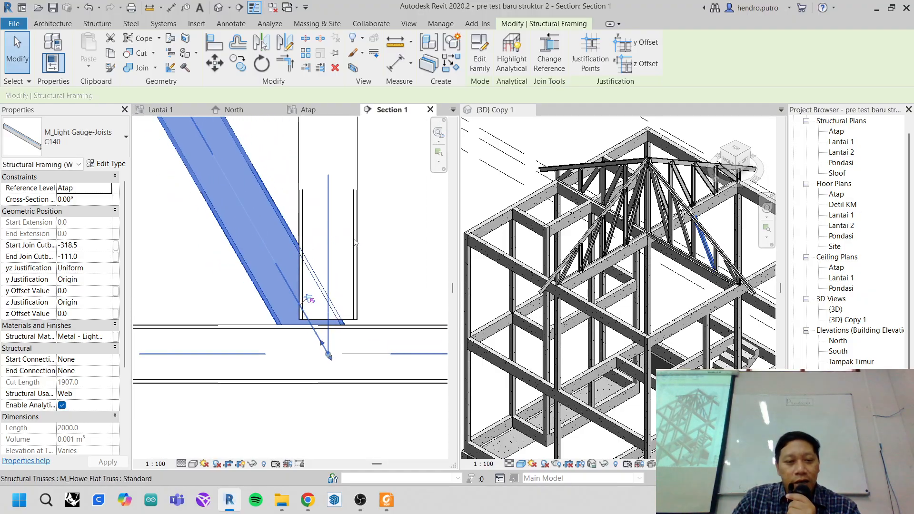
pyautogui.press('Tab')
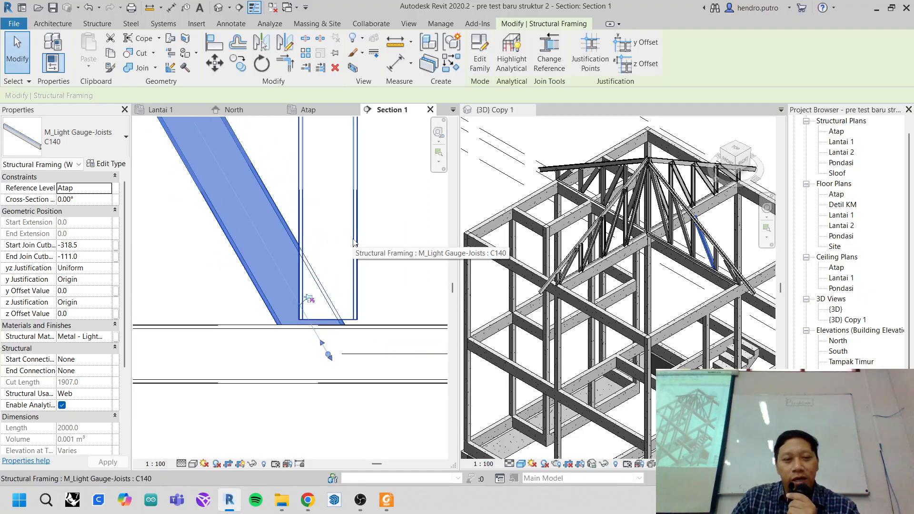
pyautogui.click(354, 241)
pyautogui.scroll(3, 341, 320)
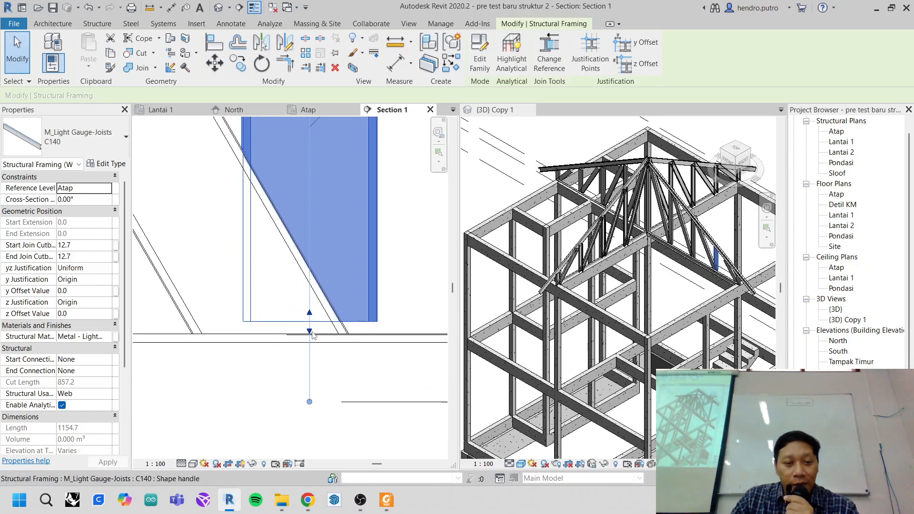
pyautogui.moveTo(309, 332); pyautogui.dragTo(306, 382)
# - Extend the upper end of this short vertical web to the sloping top chord, with a join cutback of about -121 mm
pyautogui.scroll(-3, 367, 357)
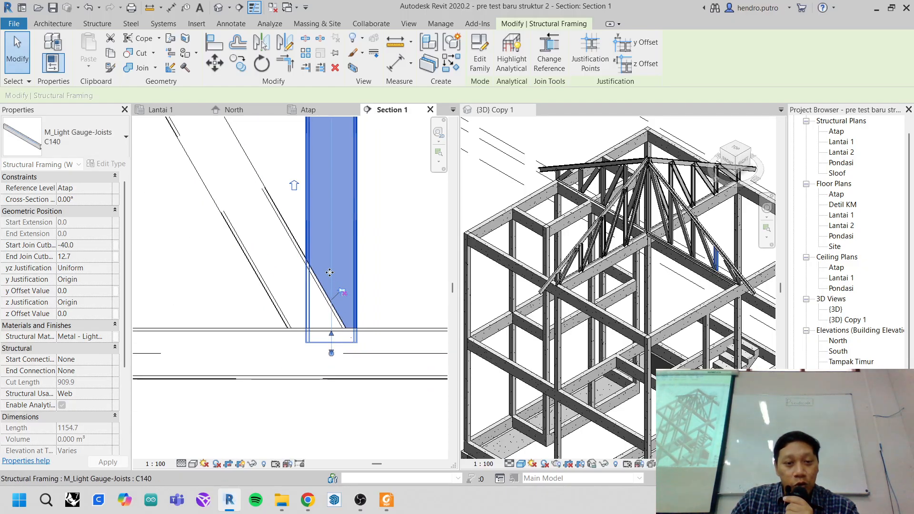
pyautogui.scroll(-3, 330, 272)
pyautogui.moveTo(335, 210); pyautogui.dragTo(339, 350, button='middle')
pyautogui.scroll(3, 340, 285)
pyautogui.moveTo(320, 256); pyautogui.dragTo(319, 216)
pyautogui.scroll(-3, 344, 297)
# - Extend the upper end of the last diagonal web near the grid 1 support into the top chord, with about -416 mm join cutback
pyautogui.moveTo(344, 298); pyautogui.dragTo(210, 204, button='middle')
pyautogui.scroll(1, 302, 271)
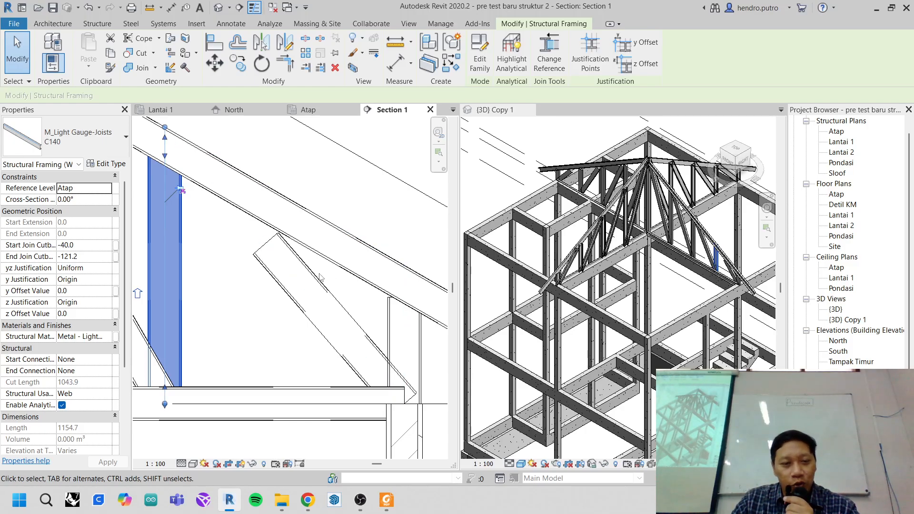
pyautogui.click(312, 276)
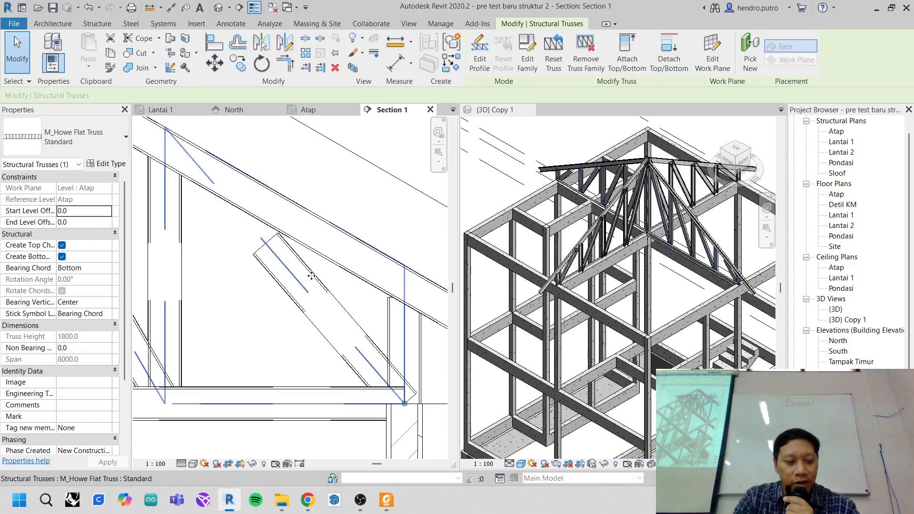
pyautogui.press('Tab')
pyautogui.click(312, 276)
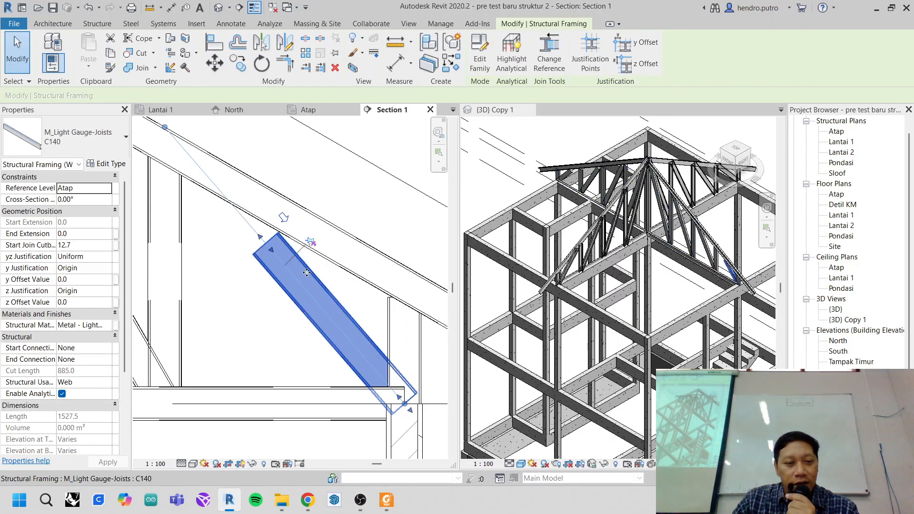
pyautogui.scroll(3, 258, 236)
pyautogui.moveTo(255, 236); pyautogui.dragTo(175, 137)
pyautogui.moveTo(175, 139); pyautogui.dragTo(292, 323, button='middle')
pyautogui.moveTo(282, 312); pyautogui.dragTo(246, 269)
pyautogui.scroll(-3, 409, 376)
# - Extend the upper end of the first vertical web from the ridge toward grid 1 to the top chord, with about -102 mm join cutback
pyautogui.moveTo(409, 376); pyautogui.dragTo(280, 254, button='middle')
pyautogui.scroll(-4, 281, 367)
pyautogui.moveTo(214, 357); pyautogui.dragTo(429, 342, button='middle')
pyautogui.scroll(2, 312, 215)
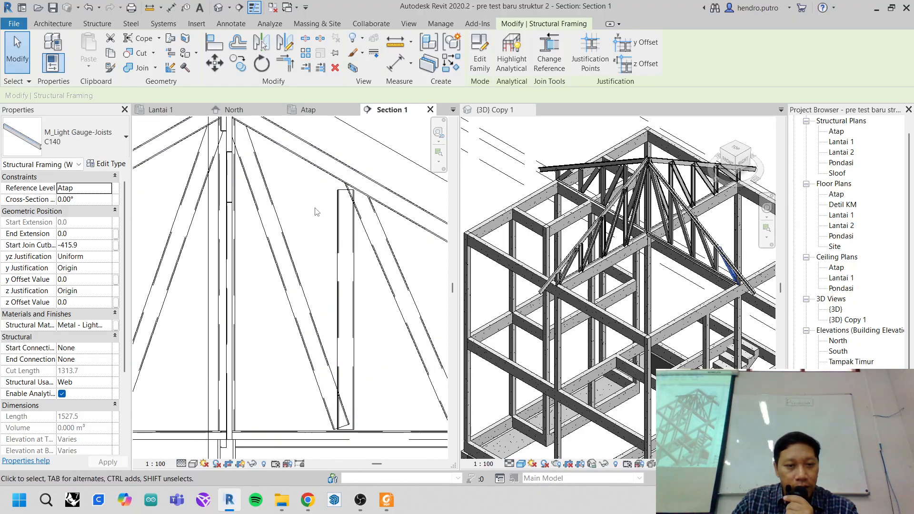
pyautogui.press('Tab')
pyautogui.click(340, 213)
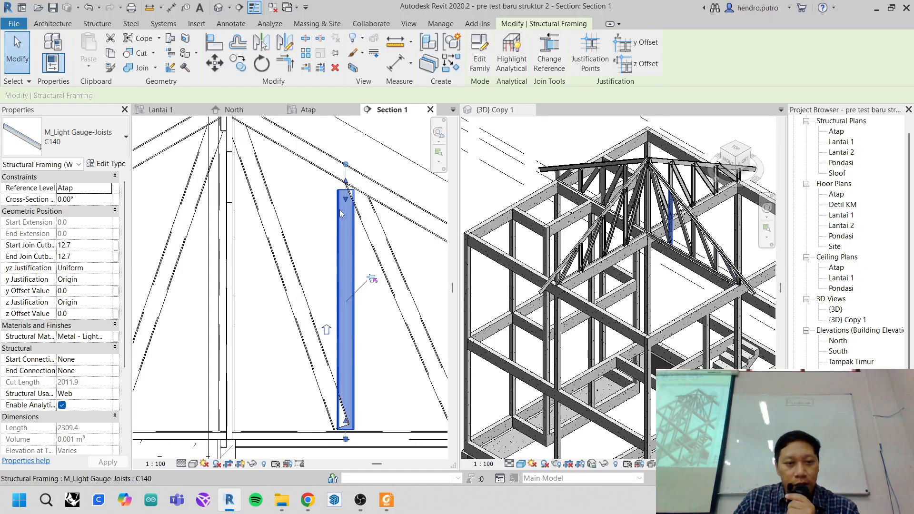
pyautogui.scroll(4, 362, 190)
pyautogui.moveTo(303, 387); pyautogui.dragTo(304, 354)
# - Extend the lower end of the first vertical web to the bottom chord, with a join cutback of about -70 mm
pyautogui.scroll(-4, 326, 369)
pyautogui.moveTo(326, 369); pyautogui.dragTo(318, 253, button='middle')
pyautogui.moveTo(333, 375); pyautogui.dragTo(341, 286, button='middle')
pyautogui.scroll(3, 324, 354)
pyautogui.scroll(1, 322, 359)
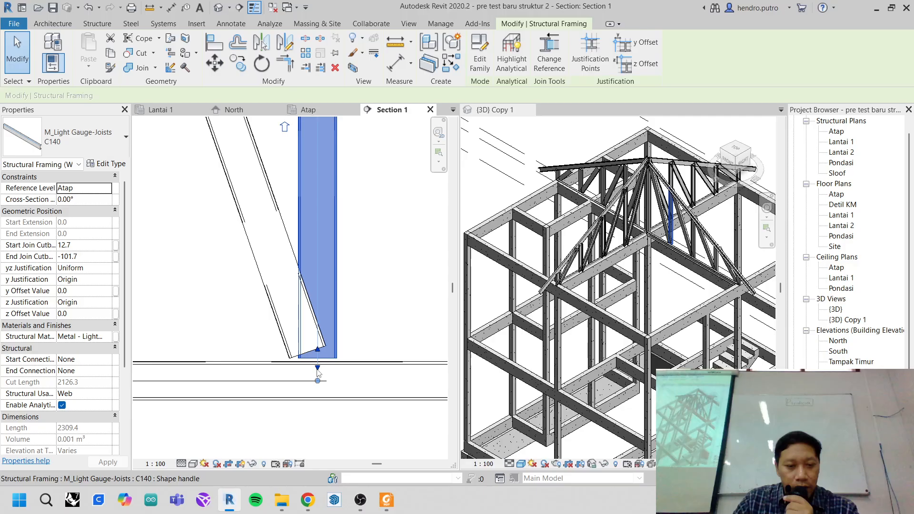
pyautogui.moveTo(321, 376); pyautogui.dragTo(318, 381)
# - Extend the lower end of the ridge diagonal on the grid 1 side to the bottom chord, with a join cutback of about -66 mm
pyautogui.scroll(1, 252, 307)
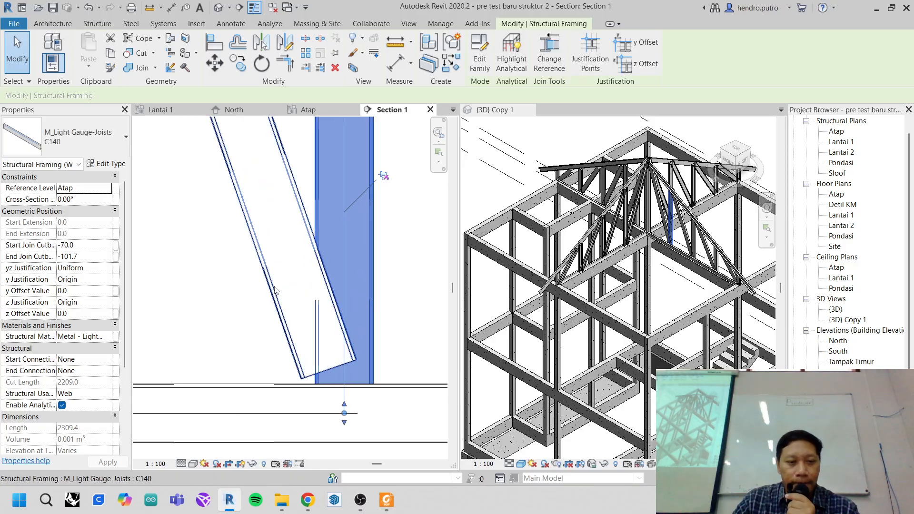
pyautogui.click(275, 290)
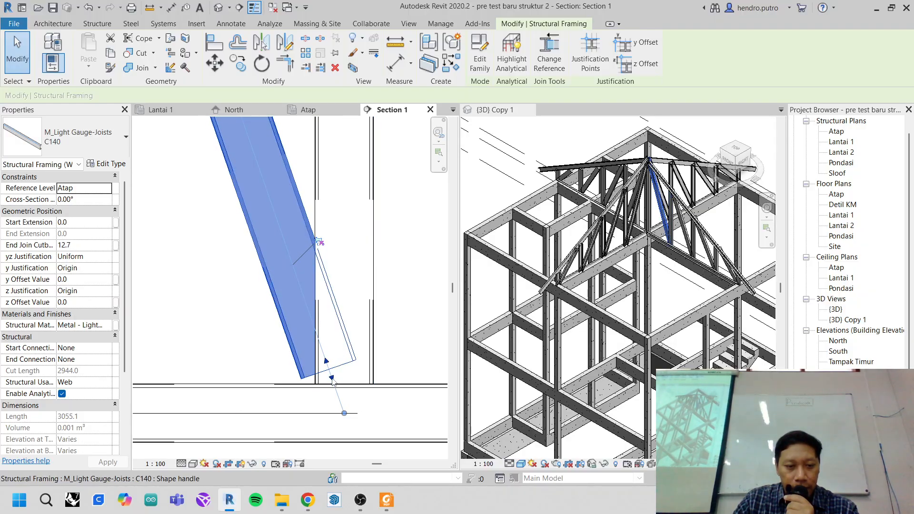
pyautogui.moveTo(336, 399); pyautogui.dragTo(342, 402)
pyautogui.scroll(-3, 266, 249)
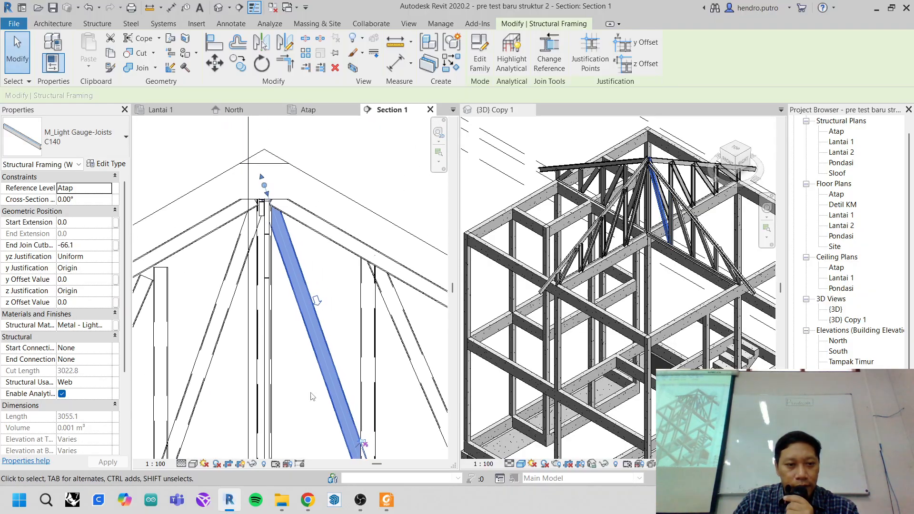
# - Shift the Section 1 line slightly toward grid B in the Lantai 1 structural plan and return to the Section 1 view
pyautogui.scroll(1, 217, 187)
pyautogui.scroll(-3, 238, 191)
pyautogui.moveTo(253, 217); pyautogui.dragTo(320, 320, button='middle')
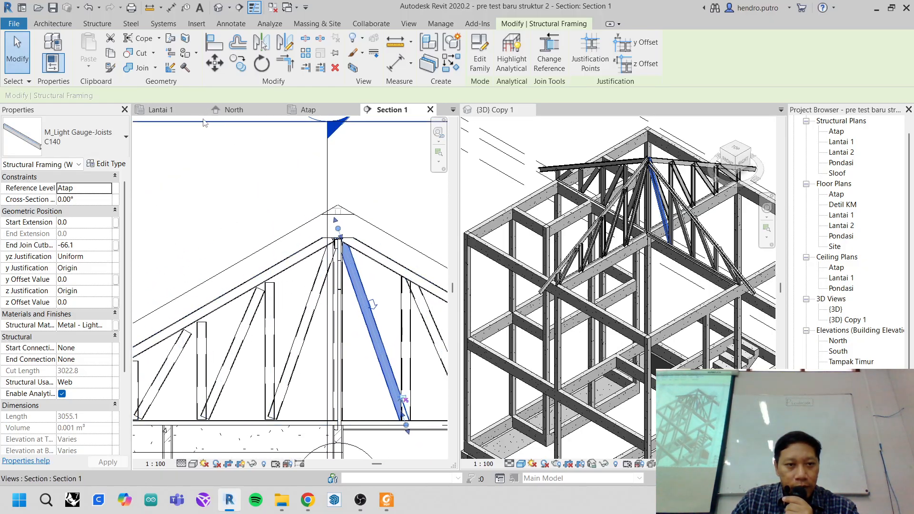
pyautogui.click(188, 113)
pyautogui.scroll(-1, 228, 295)
pyautogui.scroll(2, 237, 306)
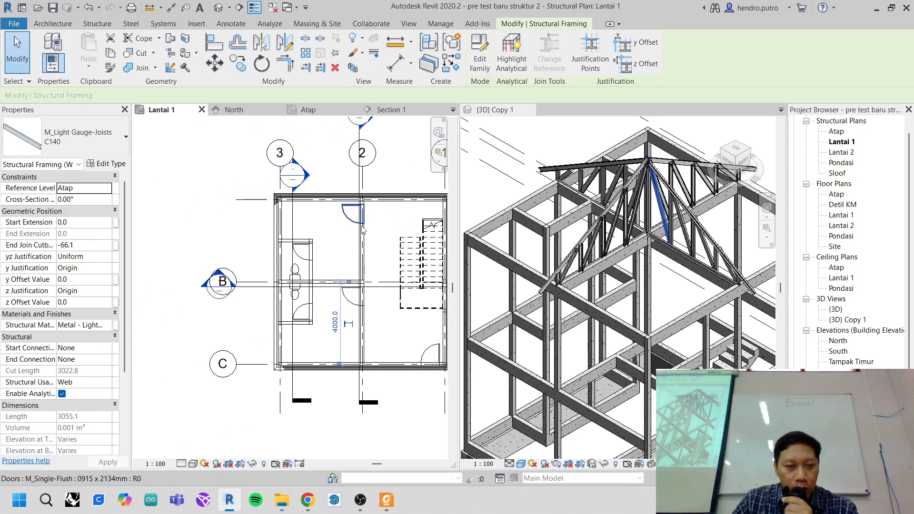
pyautogui.scroll(1, 237, 306)
pyautogui.click(259, 283)
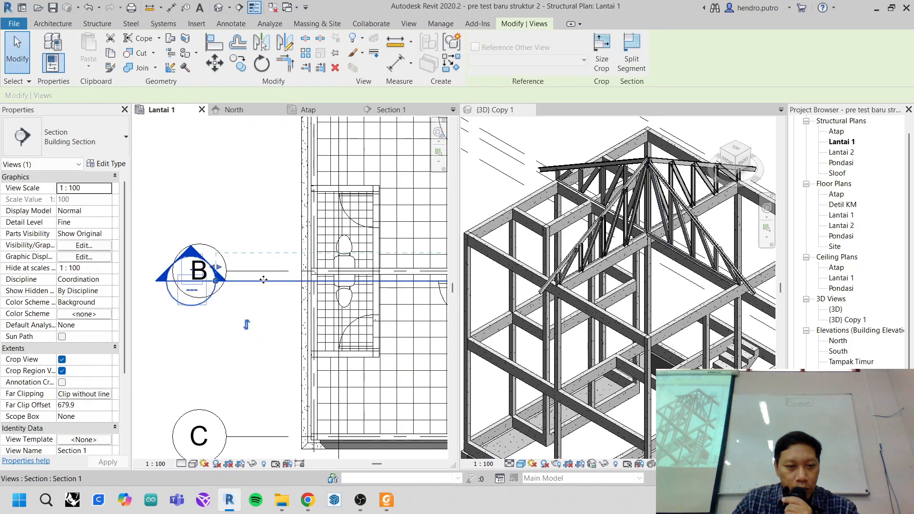
pyautogui.moveTo(261, 271)
pyautogui.mouseDown()
pyautogui.moveTo(261, 262)
pyautogui.moveTo(262, 276)
pyautogui.mouseUp()
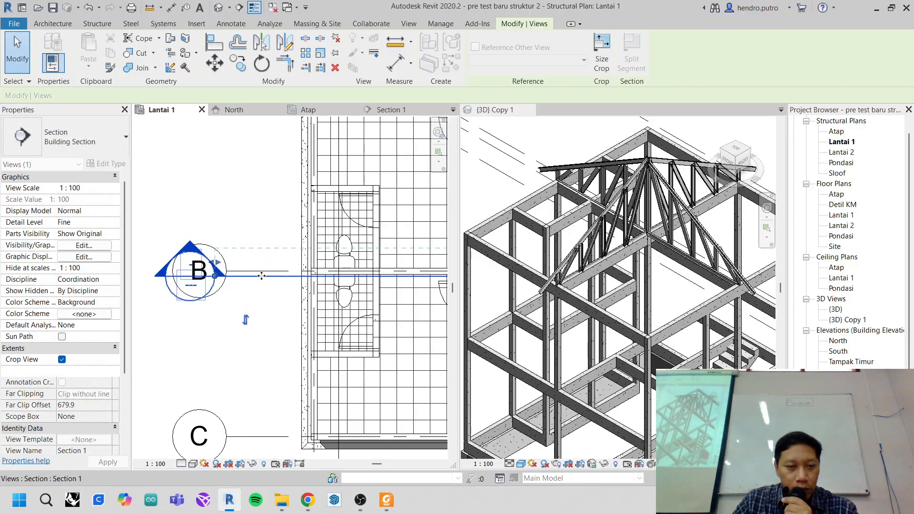
pyautogui.click(407, 115)
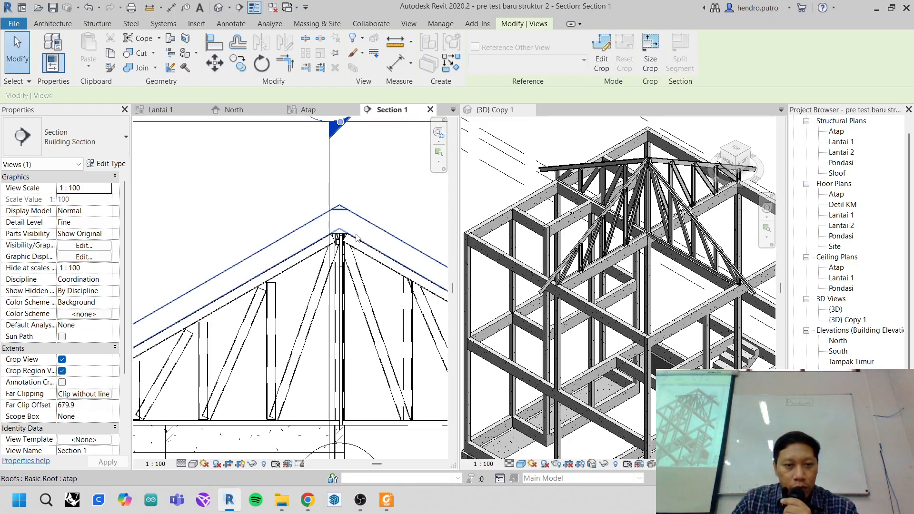
# - Extend the upper end of the first vertical web from the ridge toward grid 3 to the top chord, with about -121 mm join cutback
pyautogui.scroll(3, 348, 193)
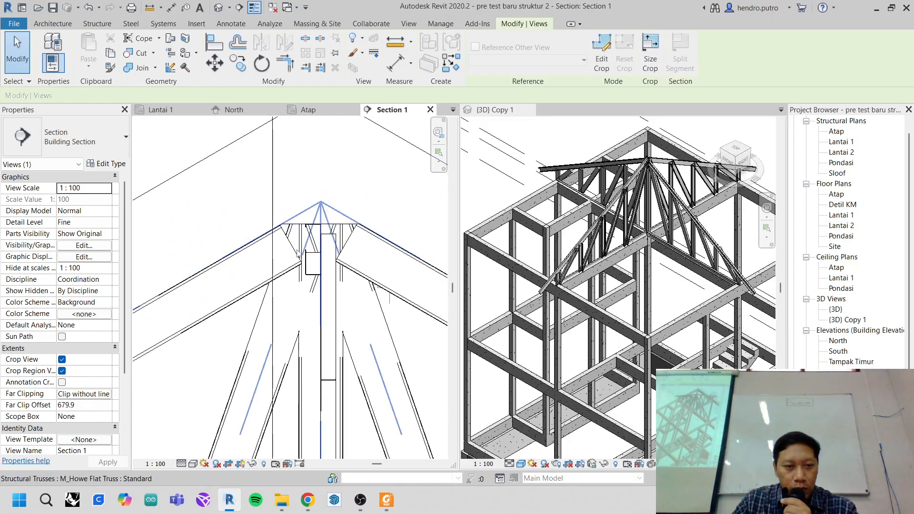
pyautogui.scroll(-5, 328, 325)
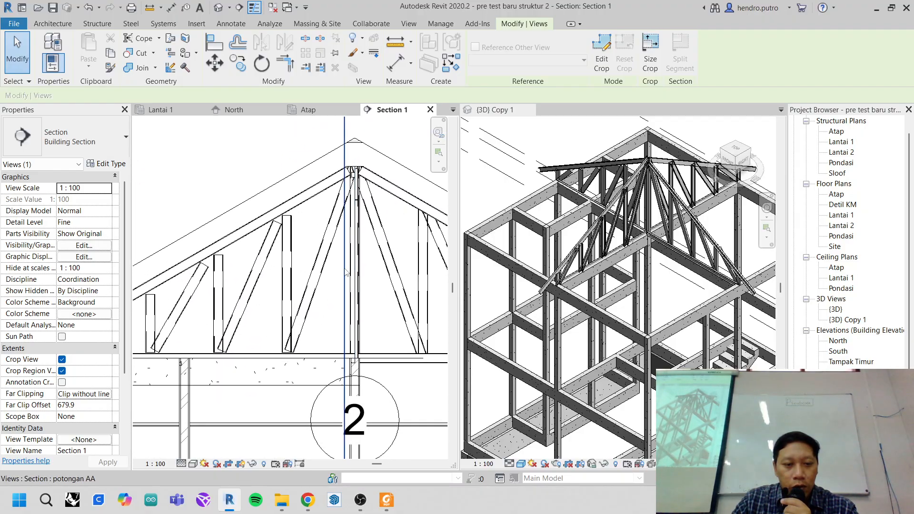
pyautogui.scroll(4, 329, 276)
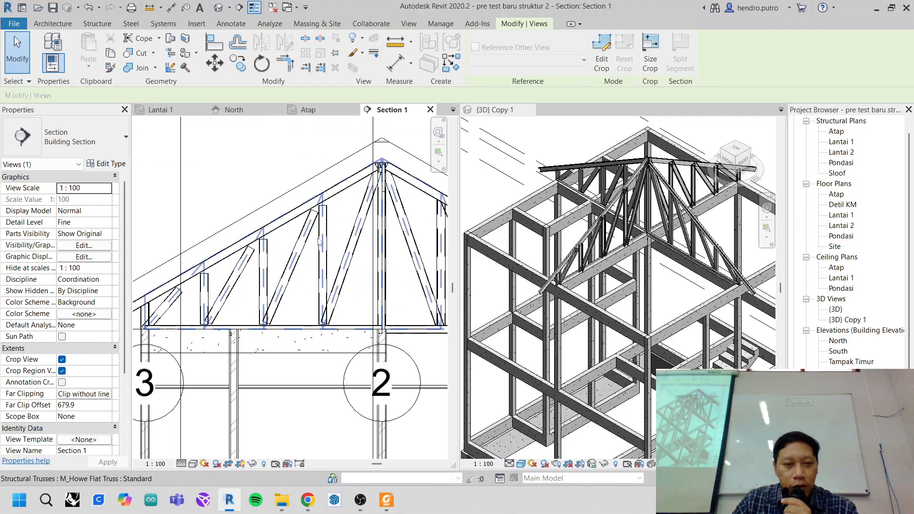
pyautogui.scroll(4, 364, 175)
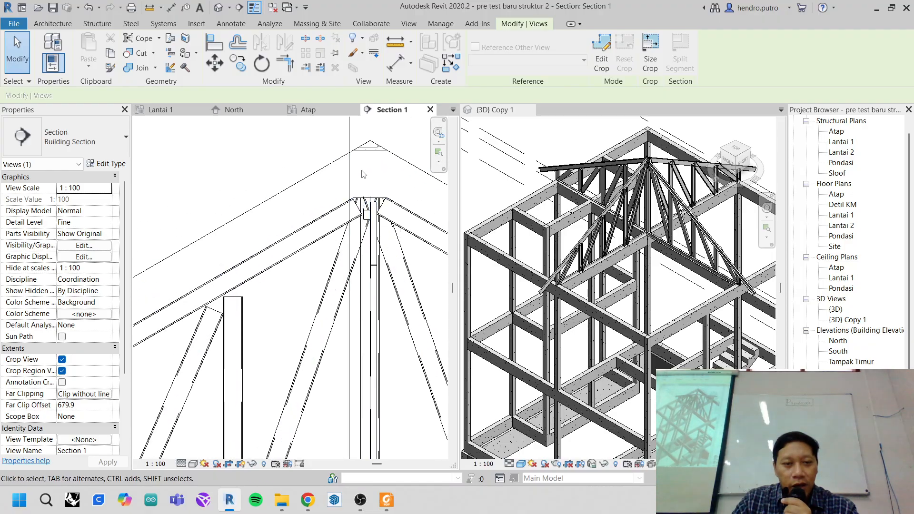
pyautogui.scroll(5, 610, 181)
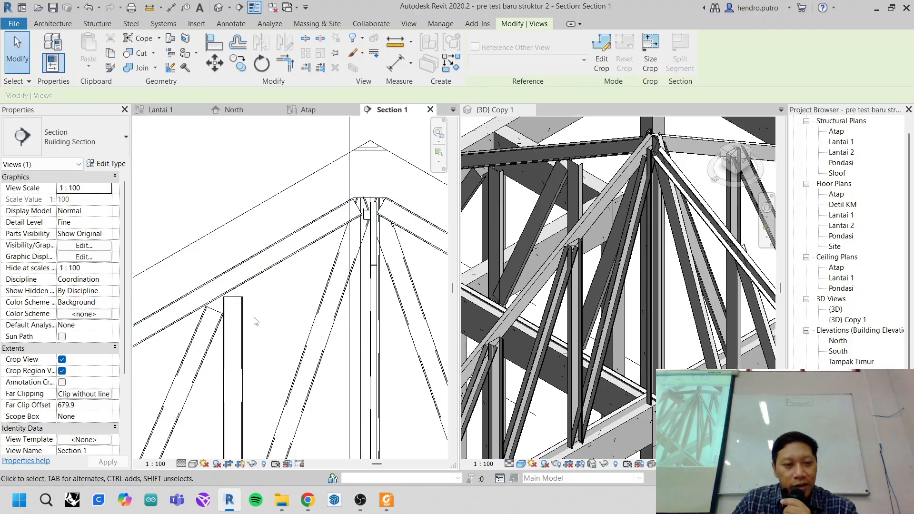
pyautogui.press('Tab')
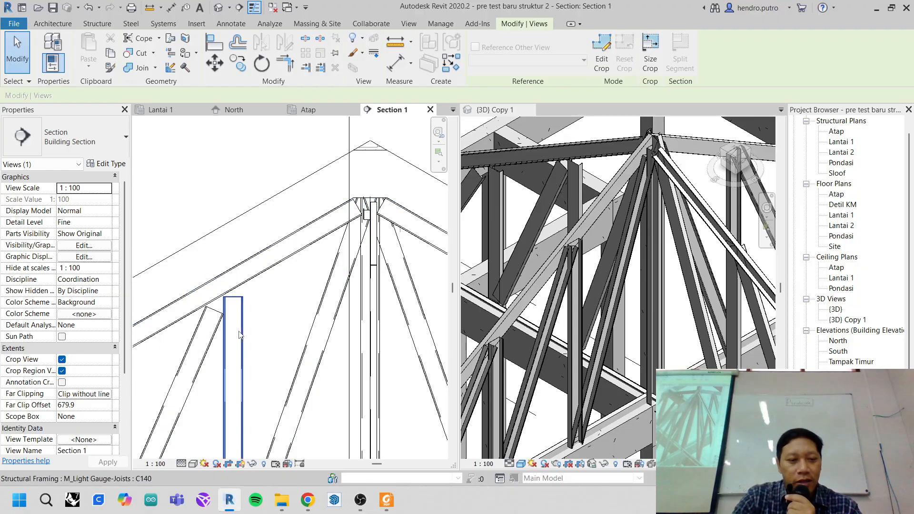
pyautogui.click(239, 335)
pyautogui.scroll(3, 233, 305)
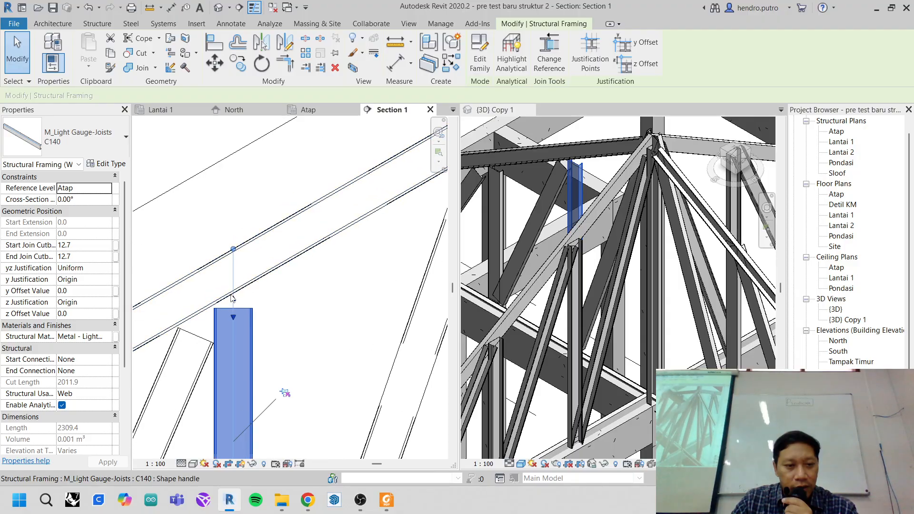
pyautogui.moveTo(233, 298); pyautogui.dragTo(234, 270)
# - Extend the upper end of the second diagonal web from the ridge toward grid 3 into the top chord, with about -212 mm join cutback
pyautogui.moveTo(196, 403); pyautogui.dragTo(276, 318, button='middle')
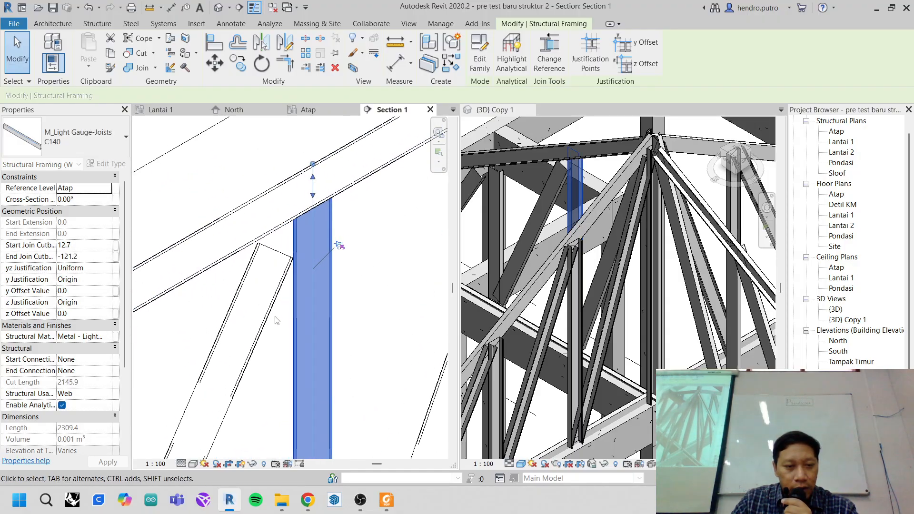
pyautogui.press('Tab')
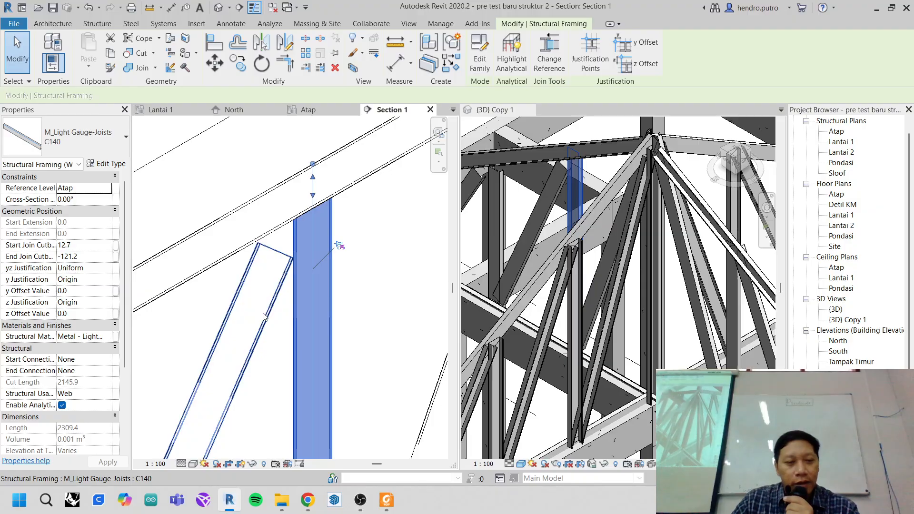
pyautogui.click(264, 317)
pyautogui.moveTo(299, 208); pyautogui.dragTo(311, 176)
# - Extend the lower end of the first diagonal web from the ridge toward grid 3 to the bottom chord, with about -98 mm join cutback
pyautogui.scroll(-5, 311, 178)
pyautogui.moveTo(310, 350); pyautogui.dragTo(366, 221, button='middle')
pyautogui.scroll(3, 366, 220)
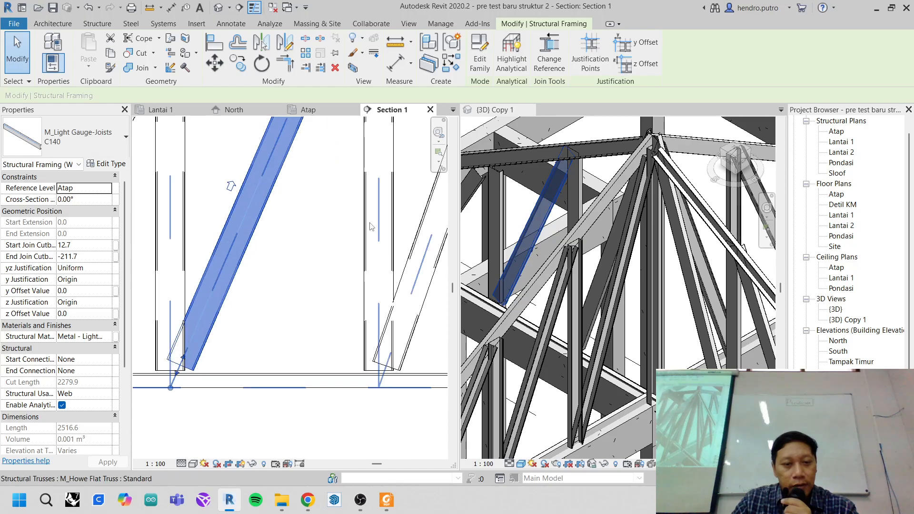
pyautogui.press('Tab')
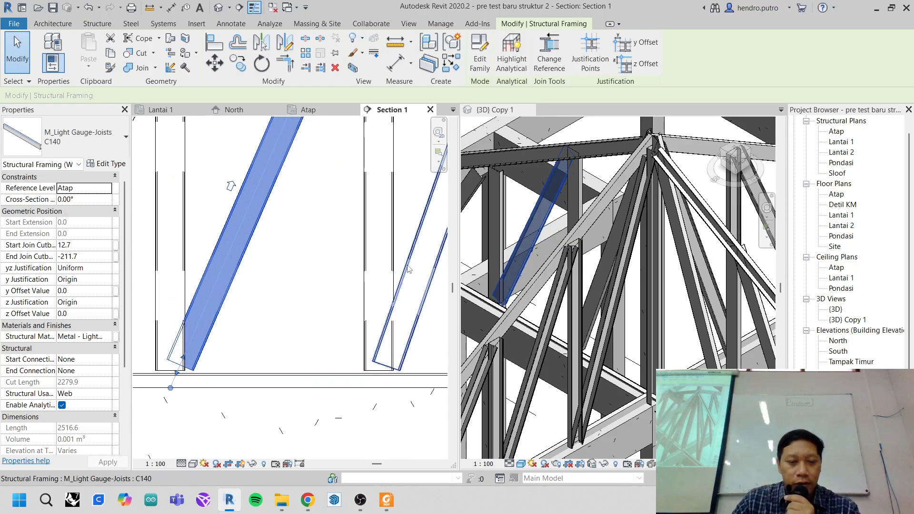
pyautogui.click(408, 268)
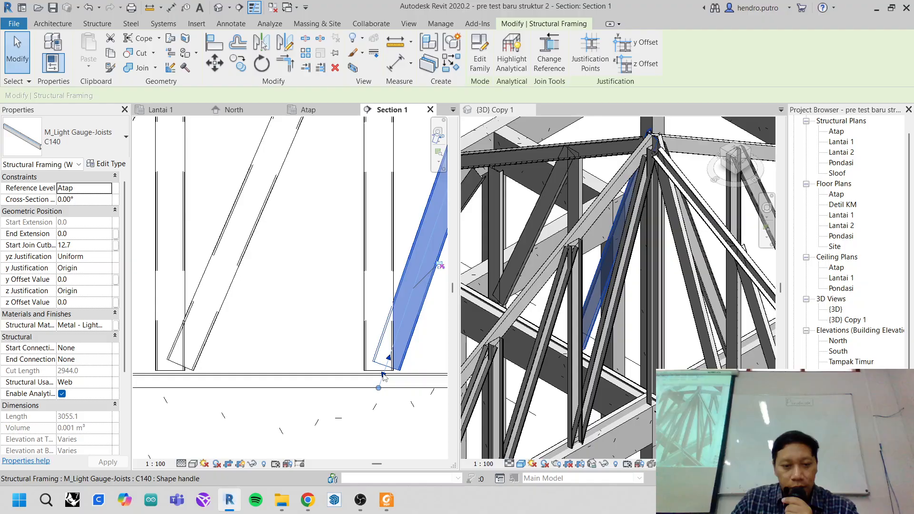
pyautogui.moveTo(378, 384); pyautogui.dragTo(378, 384)
pyautogui.scroll(3, 389, 371)
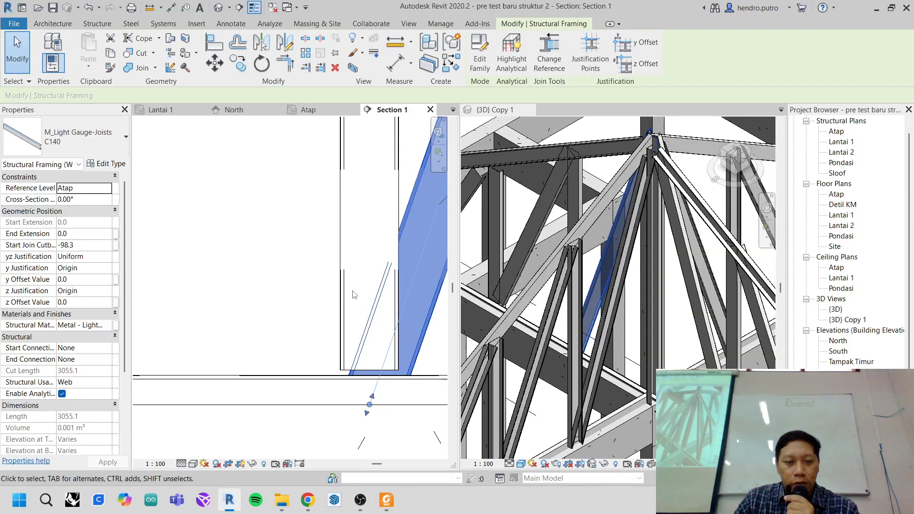
pyautogui.click(322, 292)
# - Extend the lower end of the first vertical web toward grid 3 to the bottom chord, with a join cutback of about -38.5 mm
pyautogui.scroll(-2, 359, 211)
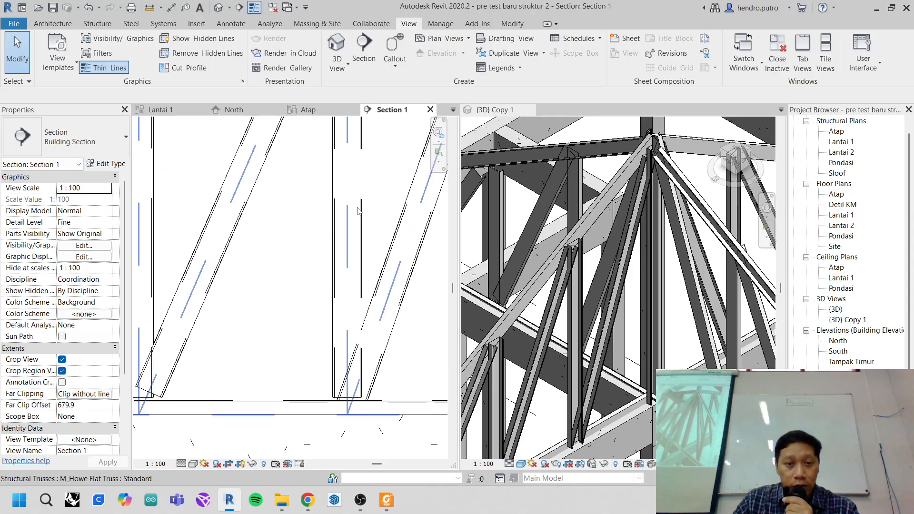
pyautogui.press('Tab')
pyautogui.click(358, 211)
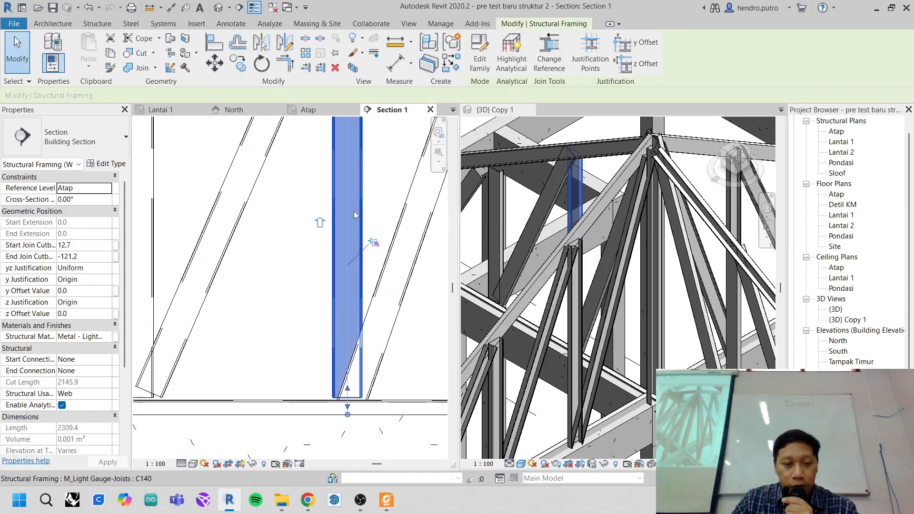
pyautogui.scroll(3, 346, 429)
pyautogui.moveTo(358, 325)
pyautogui.mouseDown()
pyautogui.moveTo(358, 342)
pyautogui.moveTo(357, 333)
pyautogui.mouseUp()
# - Extend the lower end of the second diagonal web toward grid 3 to the bottom chord, with a join cutback of about -68 mm
pyautogui.moveTo(238, 266); pyautogui.dragTo(332, 287, button='middle')
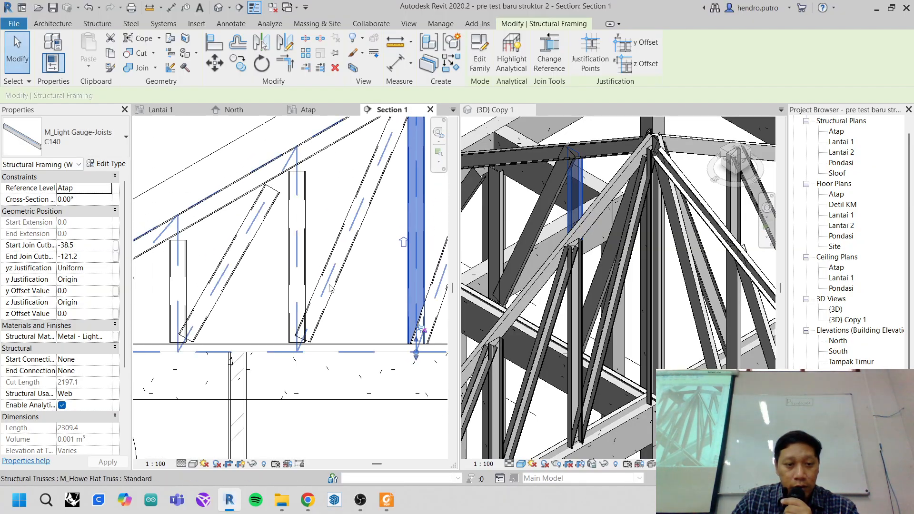
pyautogui.scroll(2, 332, 286)
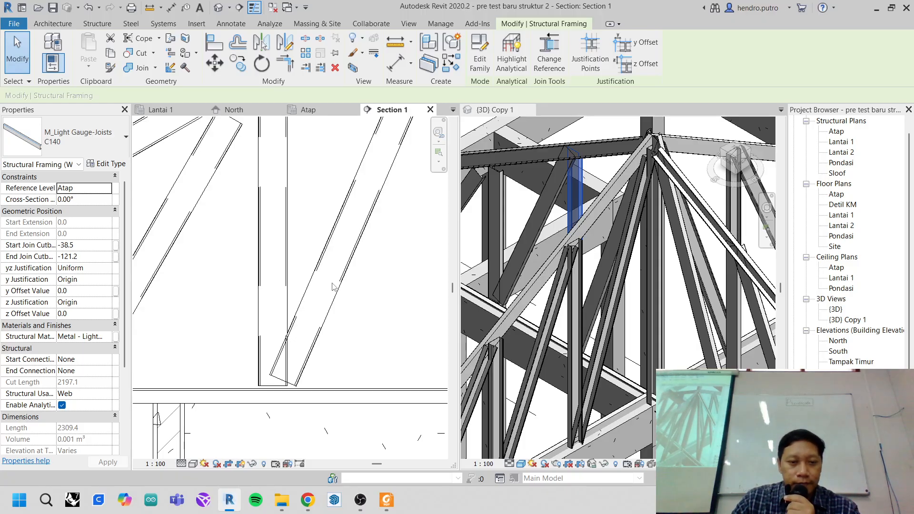
pyautogui.press('Tab')
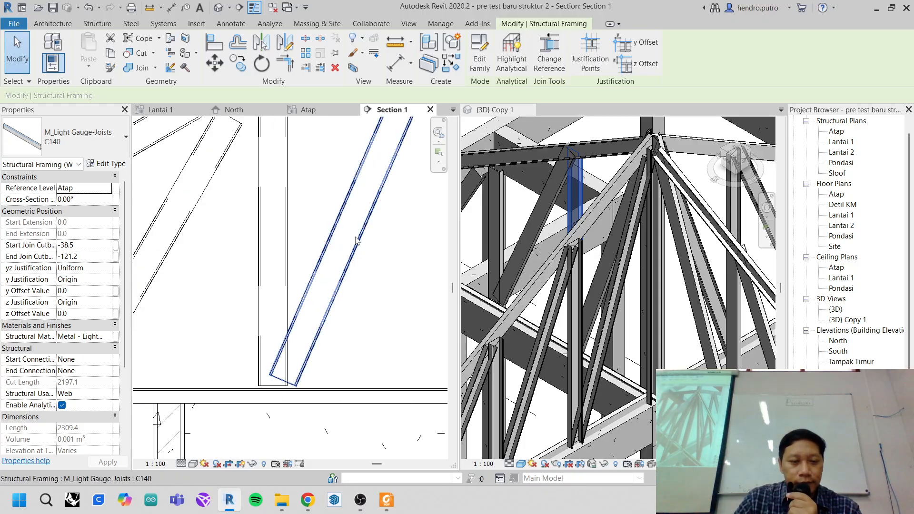
pyautogui.click(356, 241)
pyautogui.scroll(3, 292, 365)
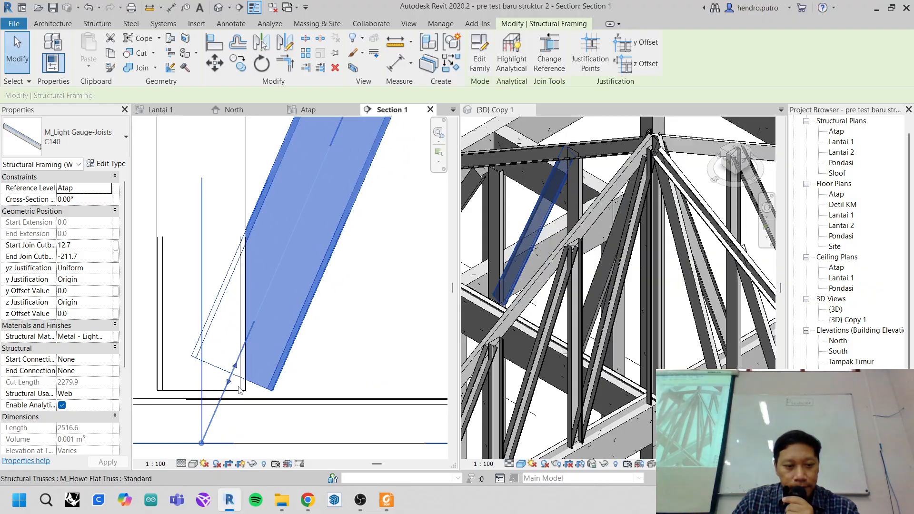
pyautogui.moveTo(229, 382); pyautogui.dragTo(208, 419)
pyautogui.scroll(-1, 205, 415)
pyautogui.moveTo(203, 412); pyautogui.dragTo(340, 363, button='middle')
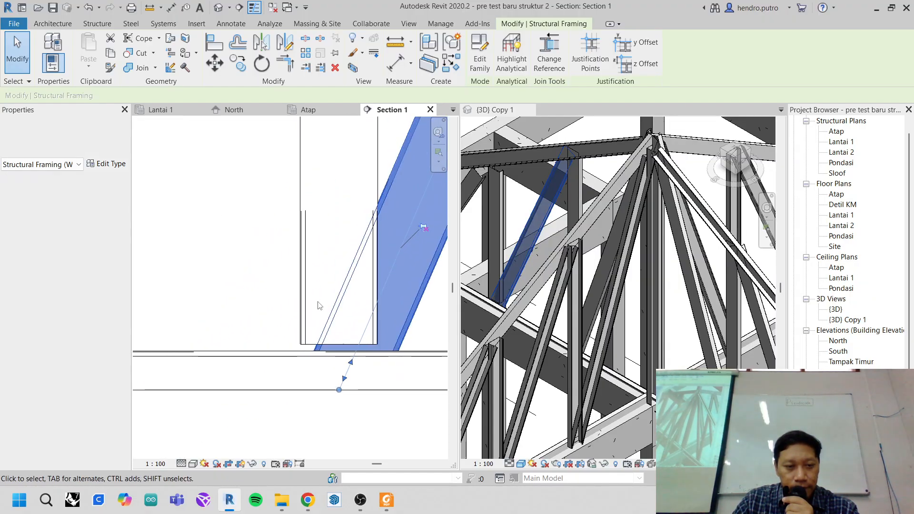
# - Extend the lower end of the second vertical web toward grid 3 to the bottom chord, with a join cutback of about -27.5 mm
pyautogui.scroll(-4, 314, 278)
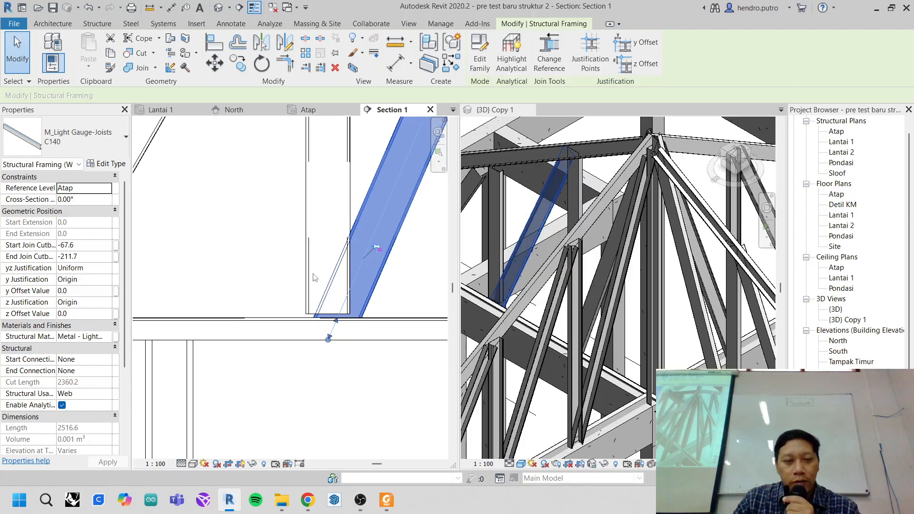
pyautogui.scroll(2, 313, 229)
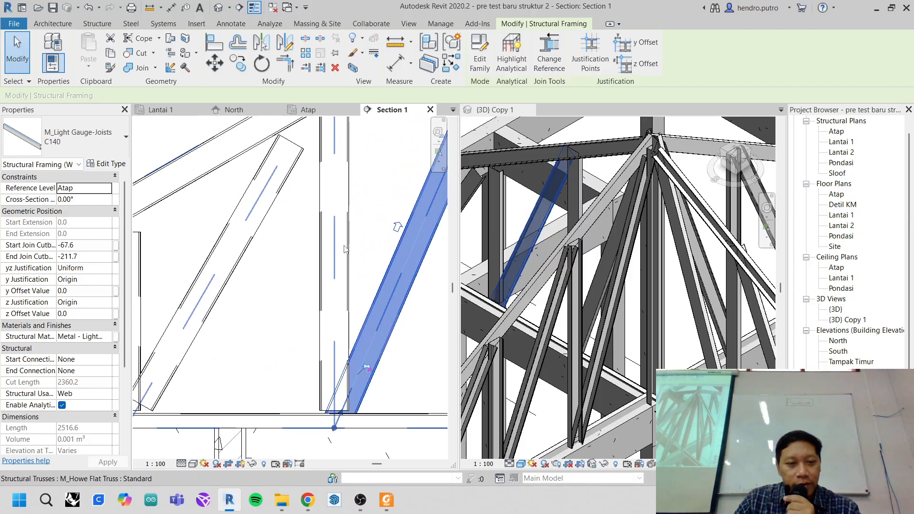
pyautogui.press('Tab')
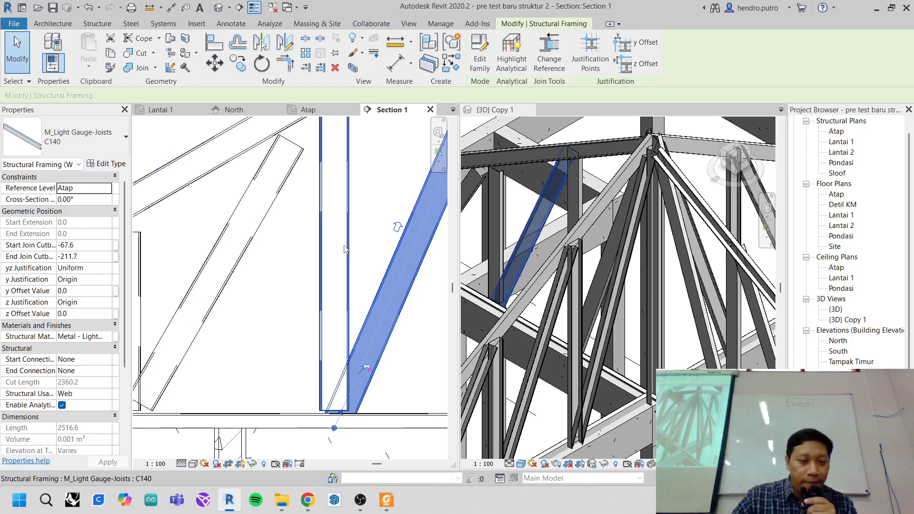
pyautogui.click(345, 248)
pyautogui.scroll(3, 312, 228)
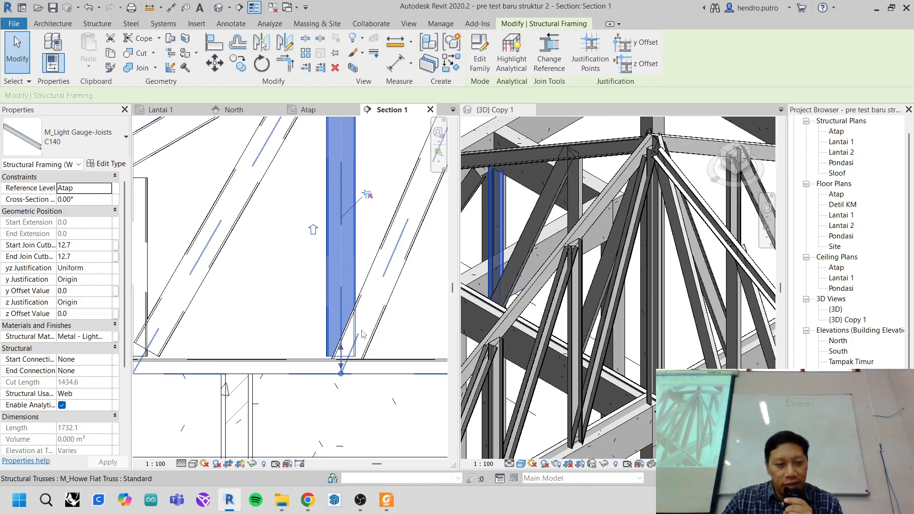
pyautogui.scroll(2, 335, 372)
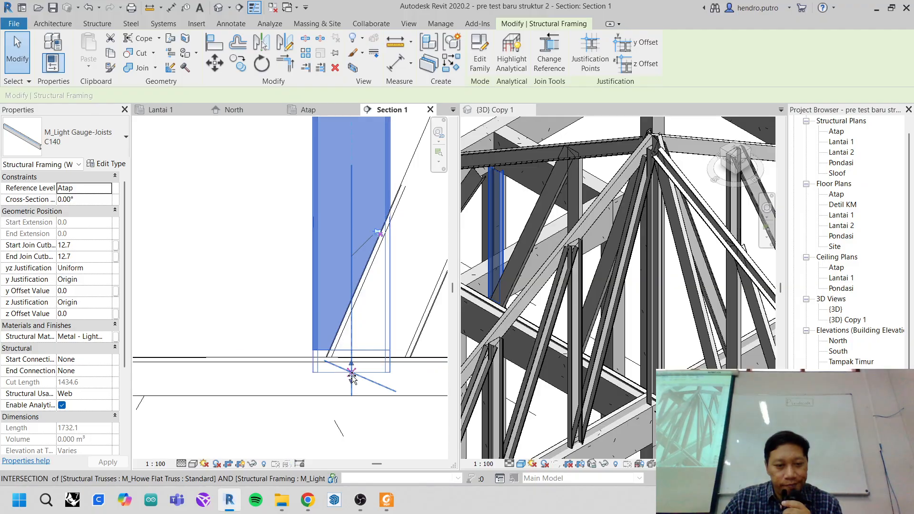
pyautogui.moveTo(352, 375); pyautogui.dragTo(352, 374)
# - Extend the upper end of the second vertical web to the sloping top chord, with a join cutback of about -91 mm
pyautogui.scroll(-3, 352, 372)
pyautogui.moveTo(301, 286); pyautogui.dragTo(284, 357, button='middle')
pyautogui.moveTo(327, 182); pyautogui.dragTo(327, 251, button='middle')
pyautogui.scroll(2, 328, 248)
pyautogui.moveTo(360, 192); pyautogui.dragTo(362, 280, button='middle')
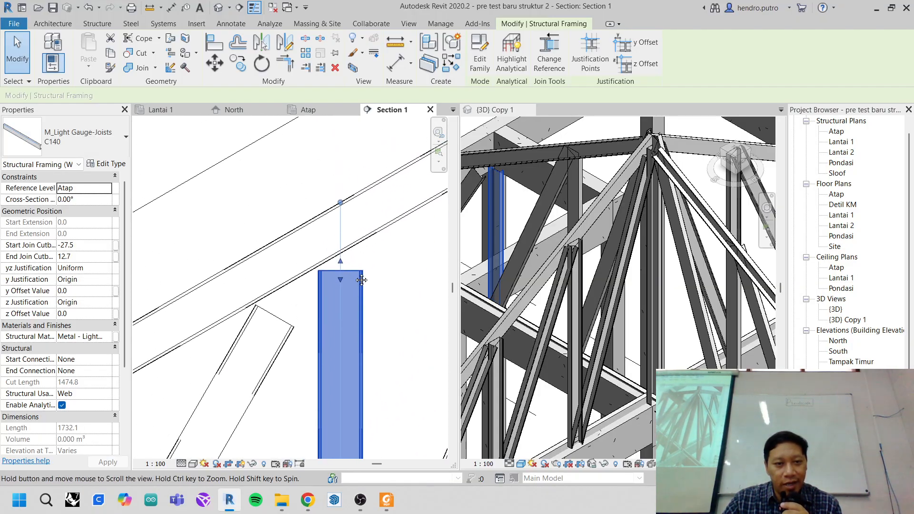
pyautogui.scroll(2, 348, 271)
pyautogui.moveTo(329, 196); pyautogui.dragTo(329, 195)
pyautogui.scroll(-2, 320, 254)
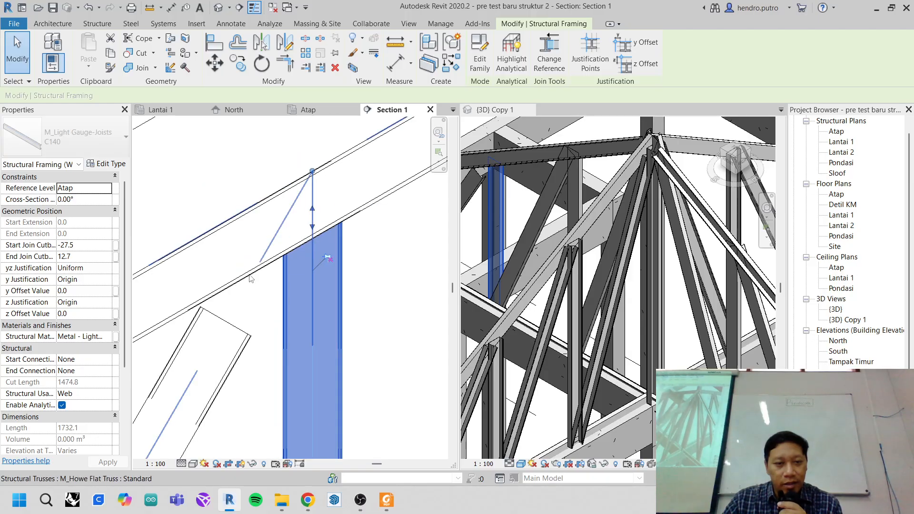
# - Extend the upper end of the third diagonal web toward grid 3 into the top chord, with a join cutback of about -186 mm
pyautogui.moveTo(249, 351); pyautogui.dragTo(392, 260, button='middle')
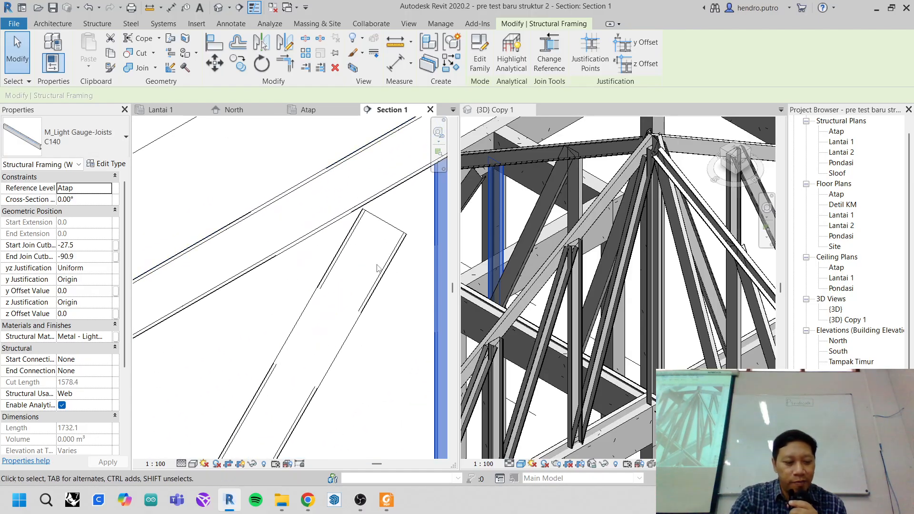
pyautogui.press('Escape')
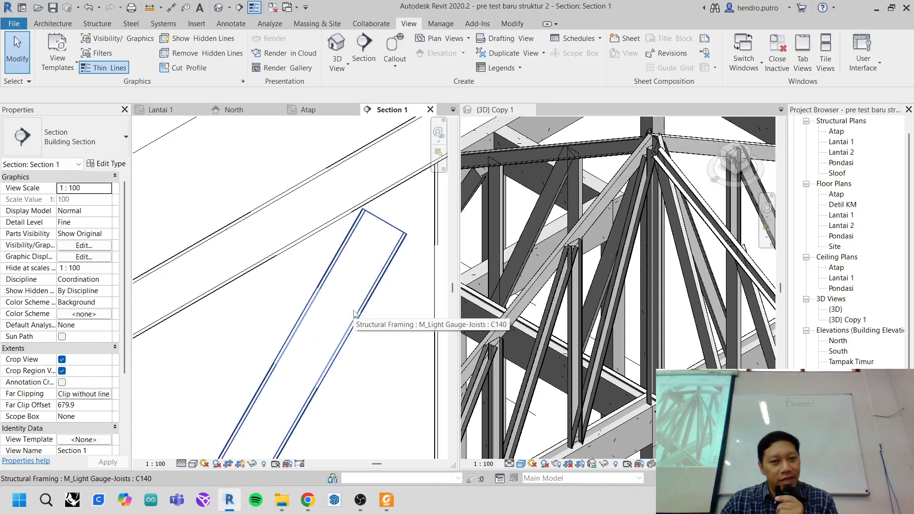
pyautogui.click(355, 314)
pyautogui.scroll(3, 342, 328)
pyautogui.moveTo(335, 337); pyautogui.dragTo(396, 220)
# - Extend the lower end of the third diagonal web to the bottom chord, with a join cutback of about -84 mm
pyautogui.scroll(-5, 323, 348)
pyautogui.moveTo(326, 363); pyautogui.dragTo(404, 221, button='middle')
pyautogui.scroll(1, 309, 359)
pyautogui.moveTo(307, 347); pyautogui.dragTo(315, 326, button='middle')
pyautogui.scroll(4, 315, 325)
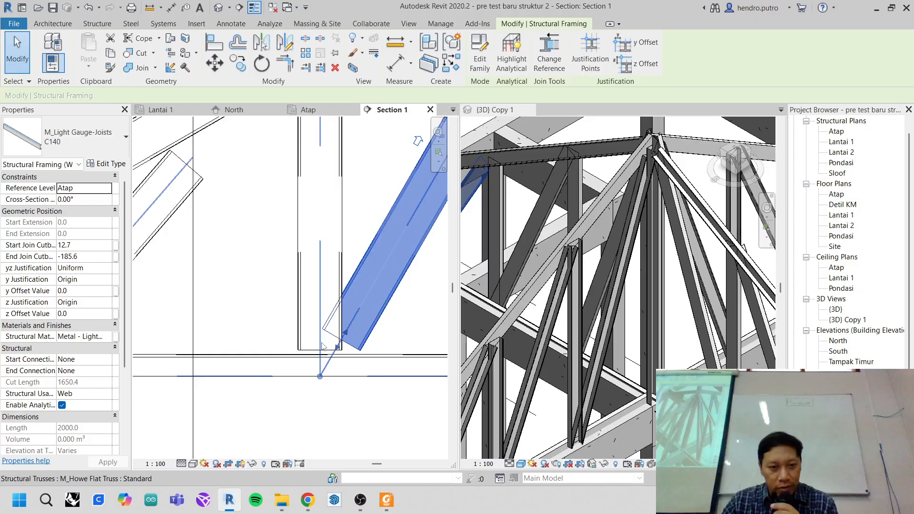
pyautogui.moveTo(339, 355); pyautogui.dragTo(321, 383)
pyautogui.scroll(-2, 310, 316)
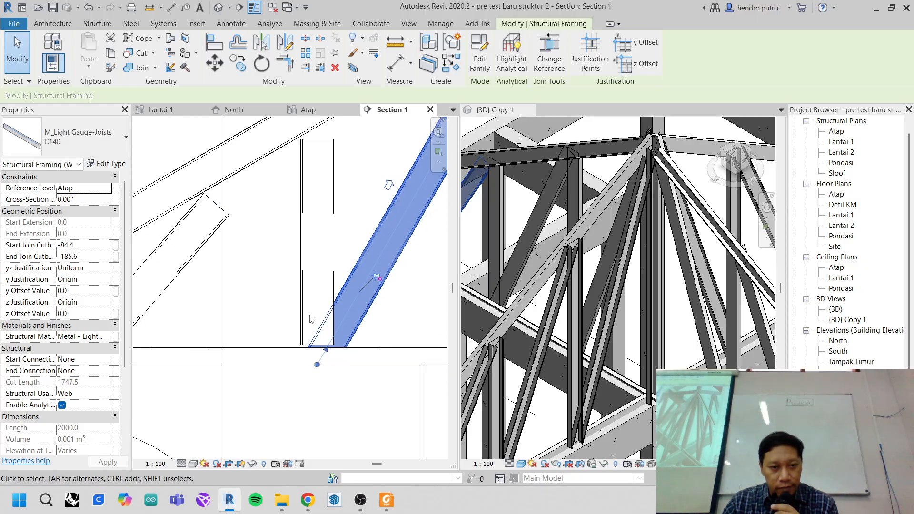
# - Extend the upper end of the third vertical web toward grid 3 to the top chord, with a join cutback of about -109 mm
pyautogui.scroll(1, 311, 210)
pyautogui.moveTo(310, 210); pyautogui.dragTo(300, 320, button='middle')
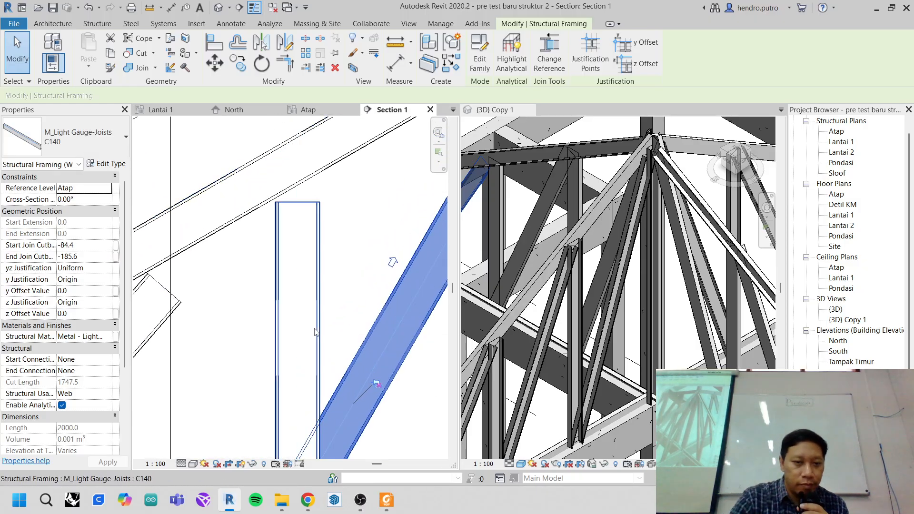
pyautogui.hotkey('ctrl', 'z')
pyautogui.scroll(2, 303, 191)
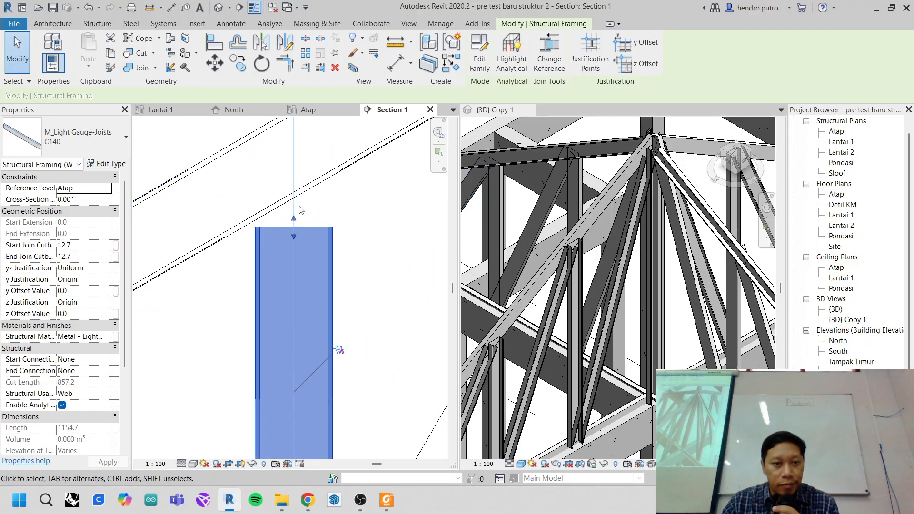
pyautogui.moveTo(301, 194); pyautogui.dragTo(301, 192)
pyautogui.scroll(-3, 325, 279)
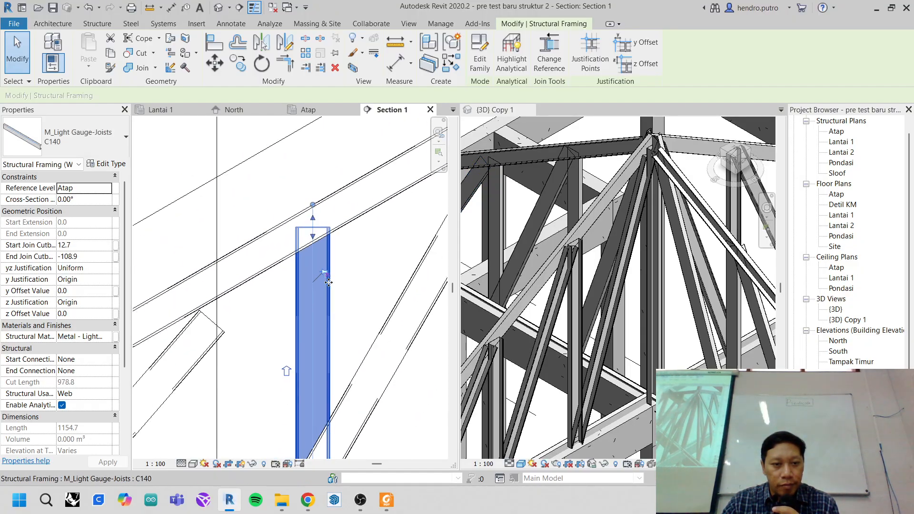
# - Extend the lower end of the third vertical web to the bottom chord, with a join cutback of about -27.5 mm
pyautogui.moveTo(326, 279); pyautogui.dragTo(325, 179, button='middle')
pyautogui.scroll(3, 351, 401)
pyautogui.moveTo(259, 319); pyautogui.dragTo(259, 344)
# - Extend the upper end of the last diagonal web beside grid 3 into the top chord, with a join cutback of about -416 mm
pyautogui.scroll(-3, 259, 337)
pyautogui.moveTo(166, 217); pyautogui.dragTo(263, 309, button='middle')
pyautogui.scroll(2, 235, 282)
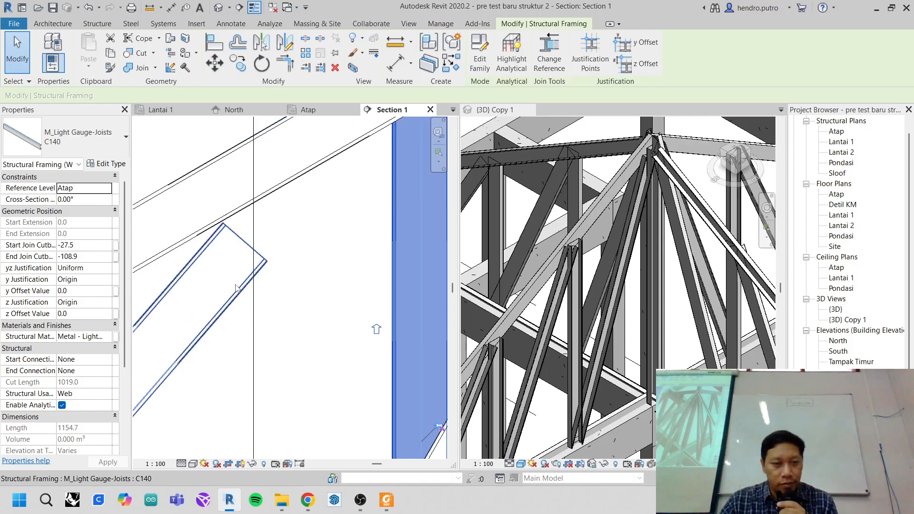
pyautogui.click(236, 288)
pyautogui.scroll(2, 238, 300)
pyautogui.moveTo(236, 310); pyautogui.dragTo(357, 156)
pyautogui.scroll(-3, 317, 191)
pyautogui.scroll(2, 332, 160)
pyautogui.scroll(-5, 318, 203)
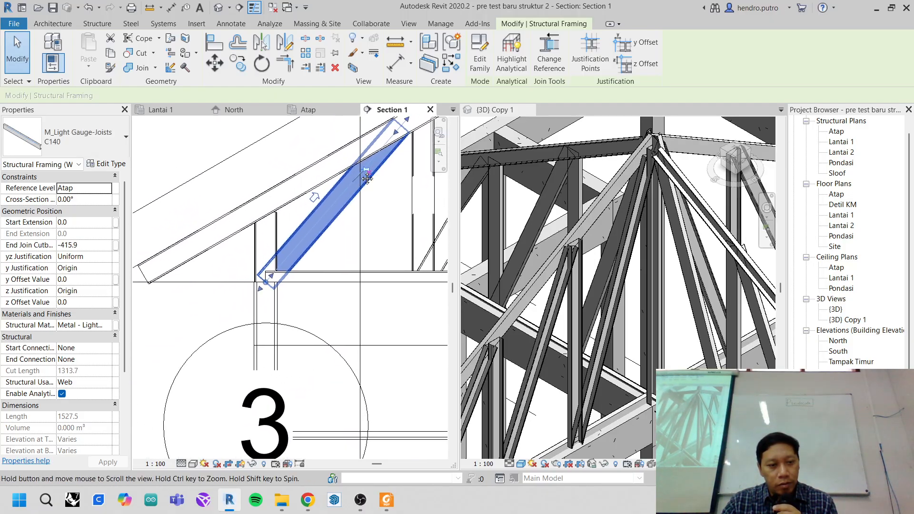
pyautogui.scroll(-1, 237, 287)
pyautogui.moveTo(237, 287); pyautogui.dragTo(204, 286, button='middle')
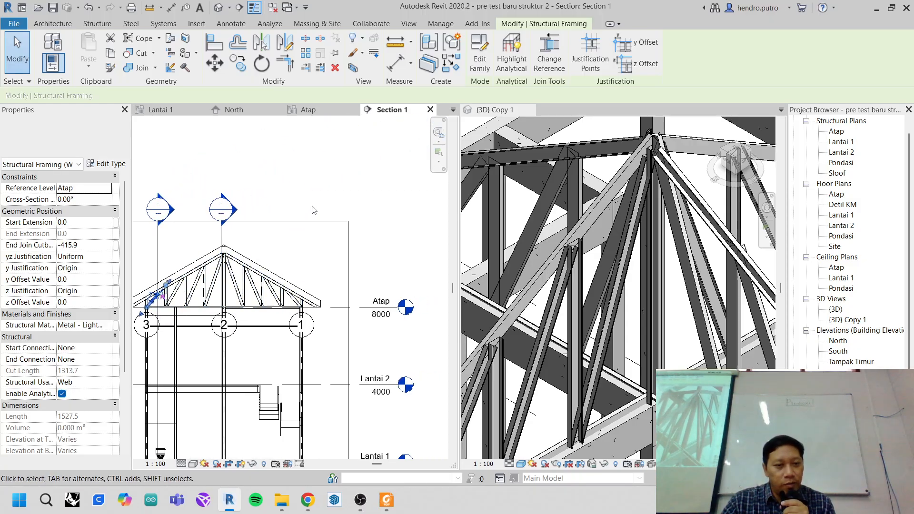
pyautogui.click(326, 186)
pyautogui.scroll(-6, 585, 256)
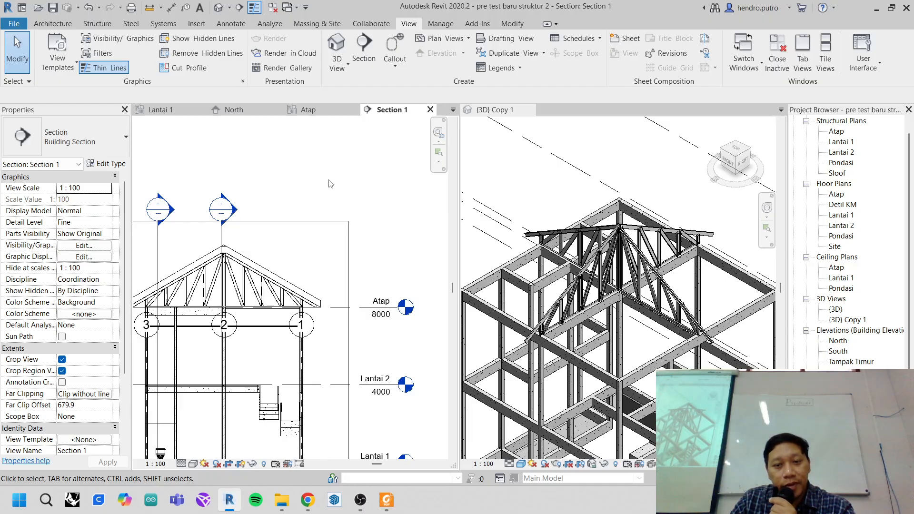
pyautogui.click(654, 167)
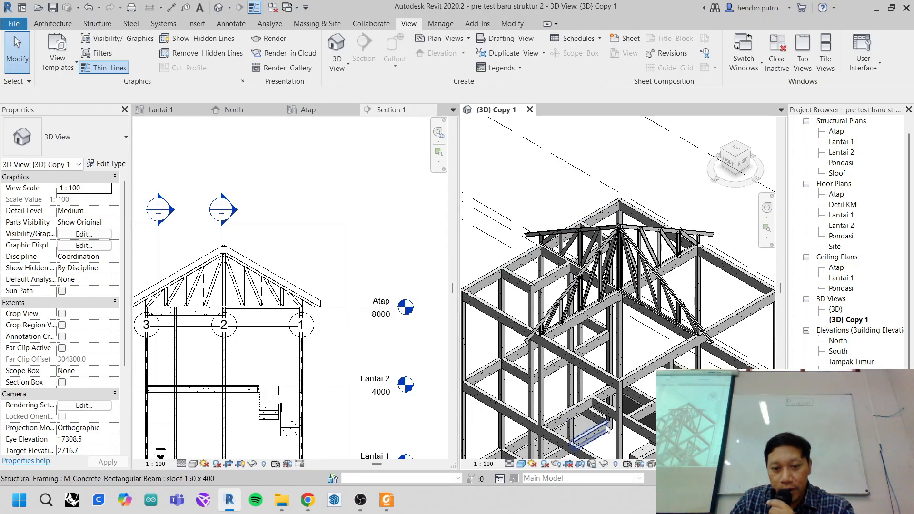
pyautogui.click(617, 464)
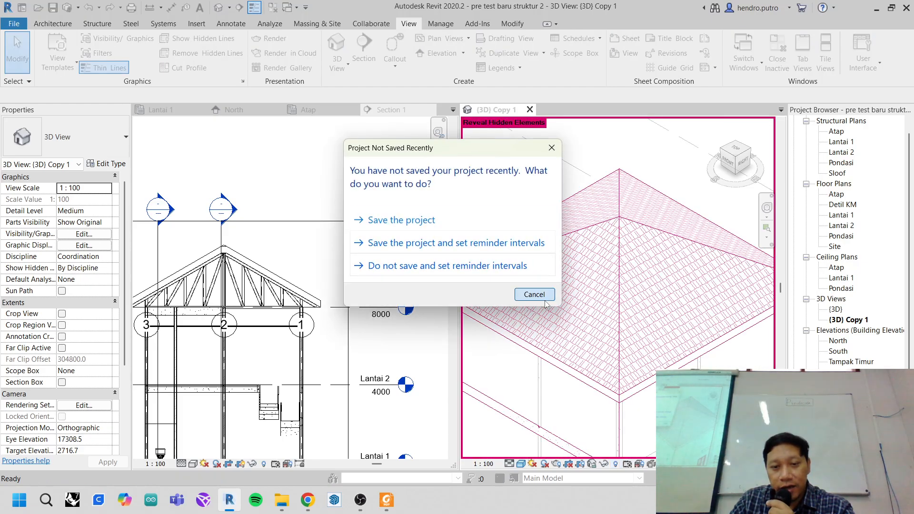
pyautogui.click(546, 300)
pyautogui.click(675, 367)
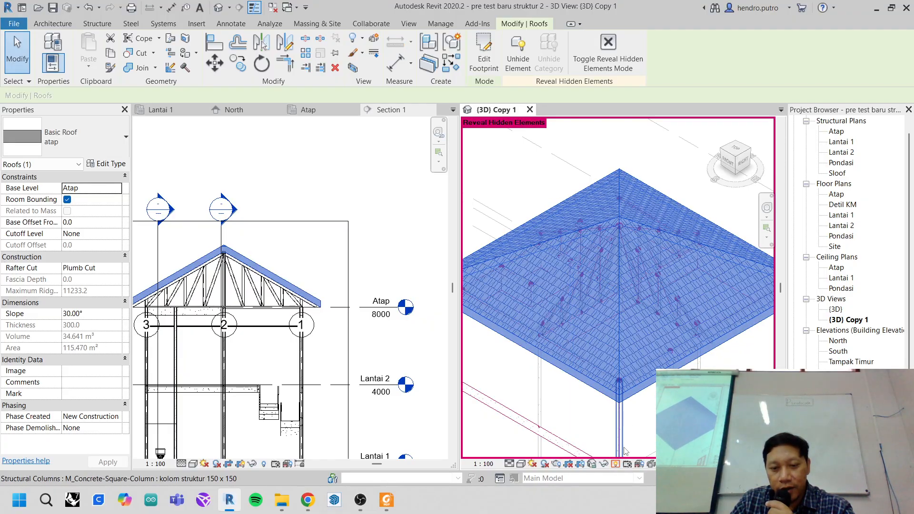
pyautogui.click(617, 465)
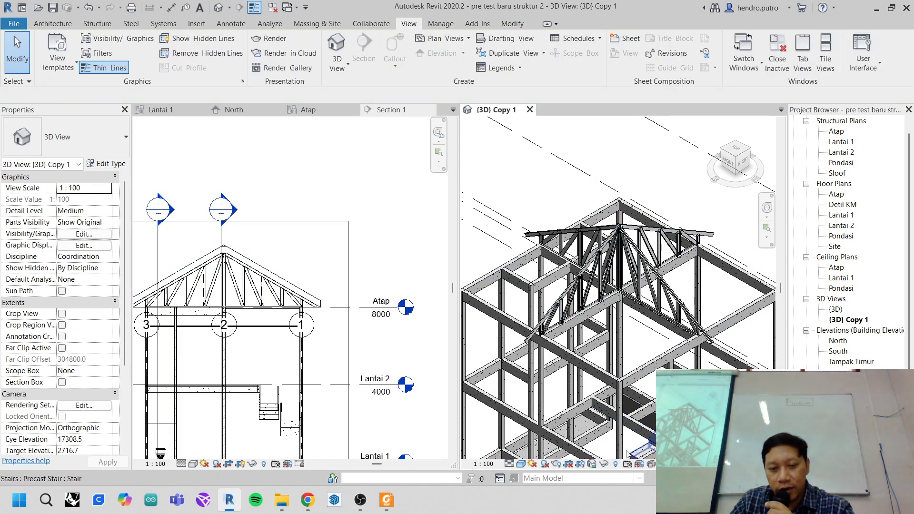
# - Unhide the hidden hip roof in the 3D view and leave the reveal hidden elements mode
pyautogui.click(615, 464)
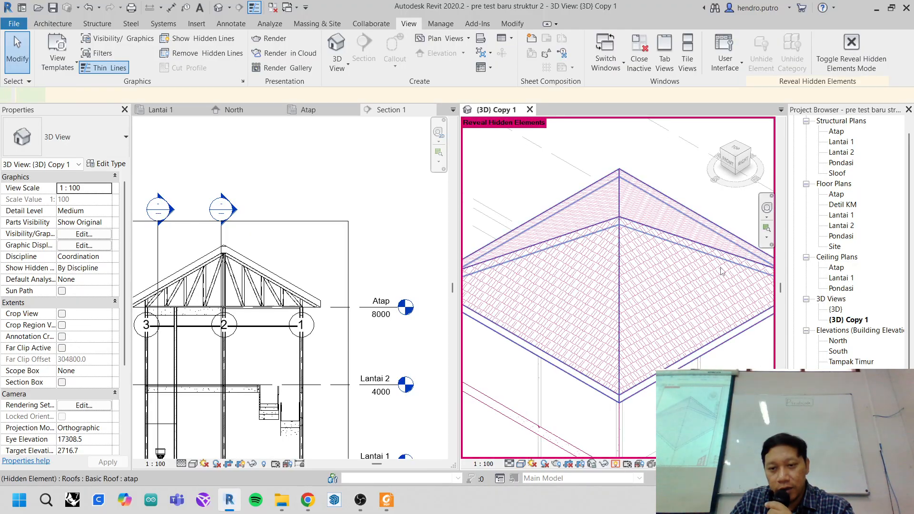
pyautogui.click(722, 270)
pyautogui.rightClick(712, 189)
pyautogui.moveTo(759, 254)
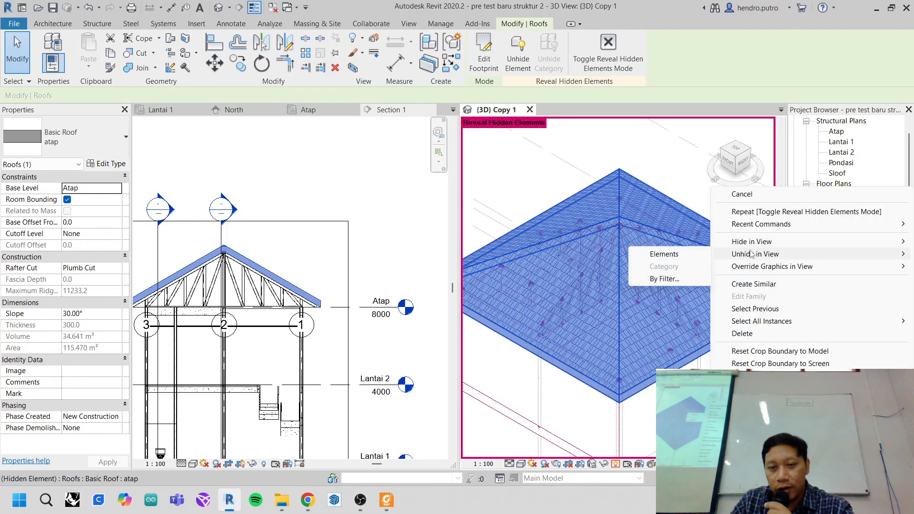
pyautogui.click(664, 254)
pyautogui.click(608, 47)
# - Set the structure layer thickness of the roof type atap to 50 mm, selecting the roof in Section 1
pyautogui.click(430, 249)
pyautogui.scroll(5, 298, 267)
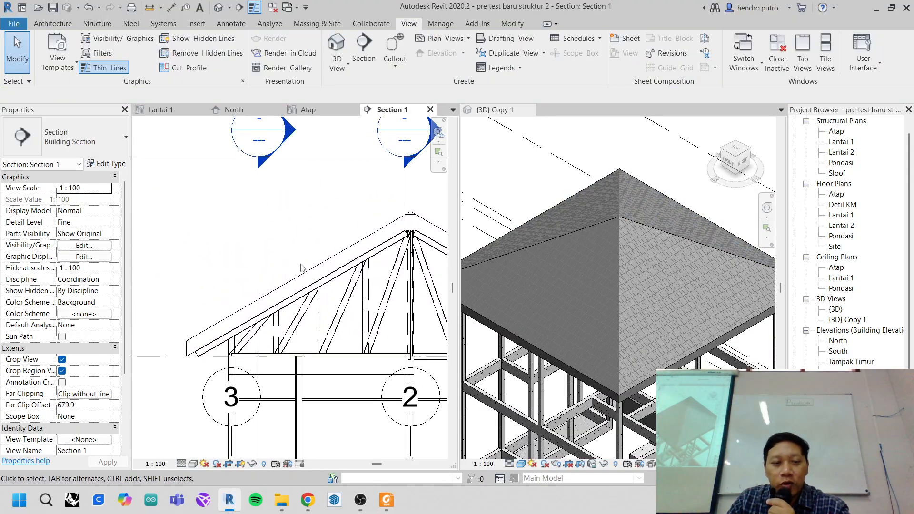
pyautogui.scroll(5, 298, 267)
pyautogui.moveTo(322, 251); pyautogui.dragTo(227, 282, button='middle')
pyautogui.scroll(1, 320, 233)
pyautogui.click(320, 208)
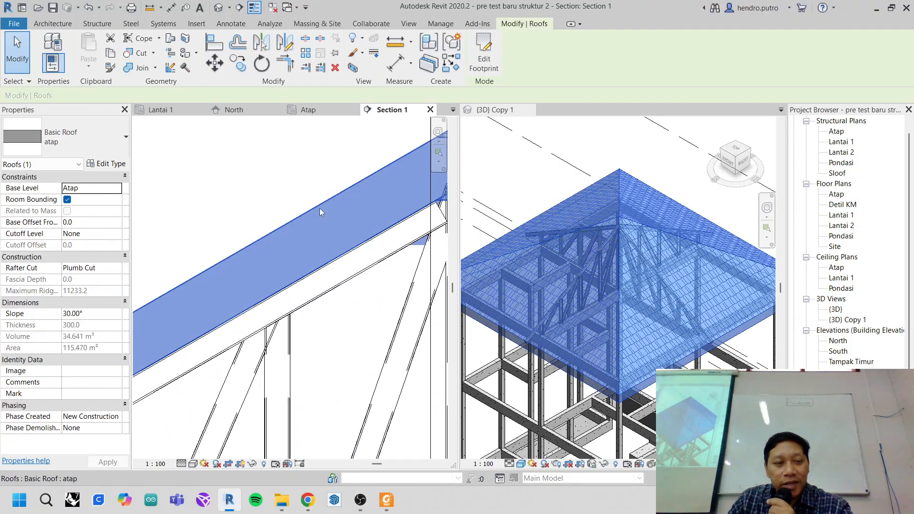
pyautogui.click(105, 164)
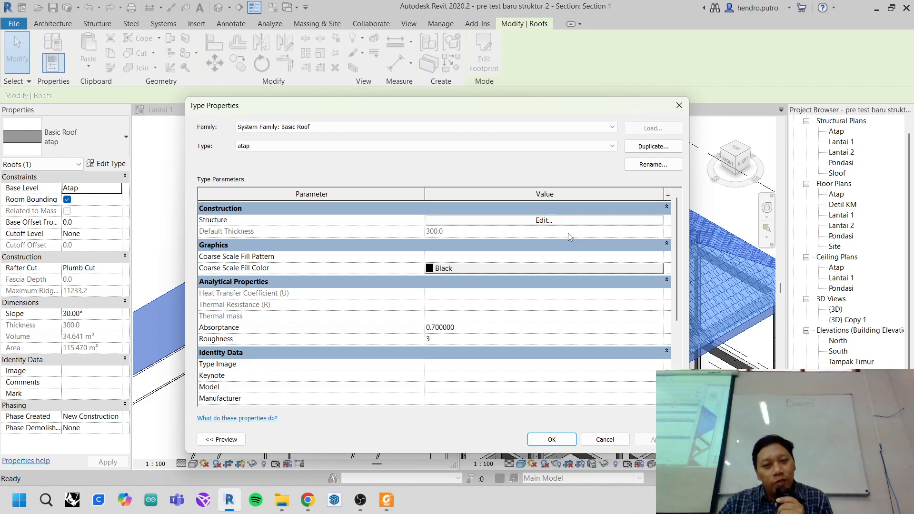
pyautogui.click(534, 221)
pyautogui.click(484, 221)
pyautogui.doubleClick(430, 220)
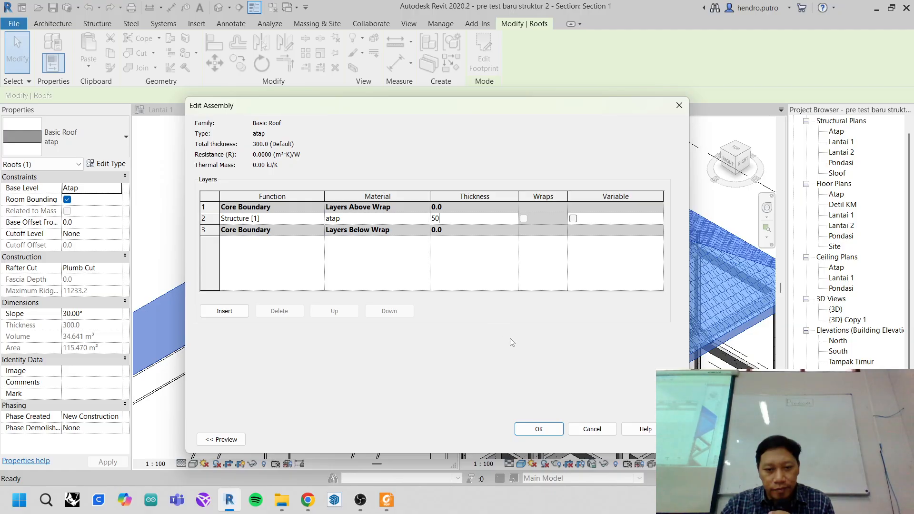
pyautogui.click(550, 437)
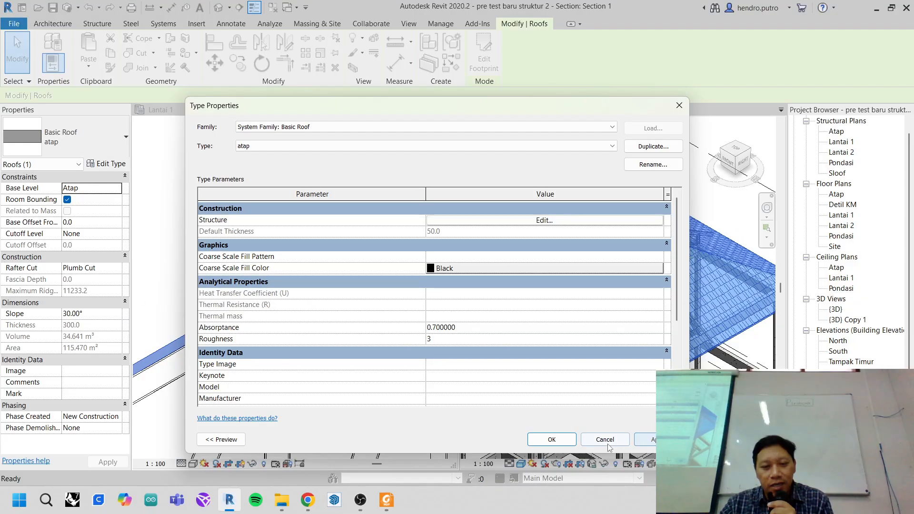
pyautogui.click(551, 441)
pyautogui.click(290, 210)
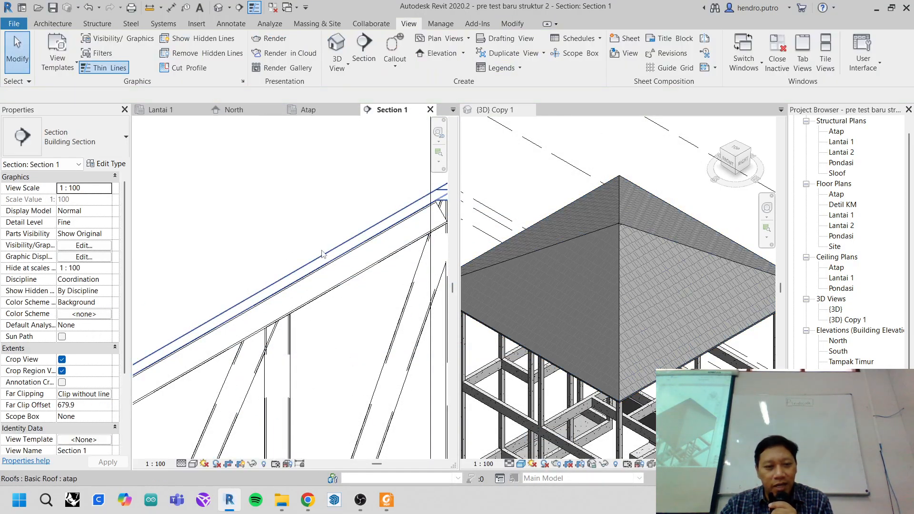
pyautogui.scroll(-5, 339, 261)
pyautogui.moveTo(430, 258); pyautogui.dragTo(317, 256, button='middle')
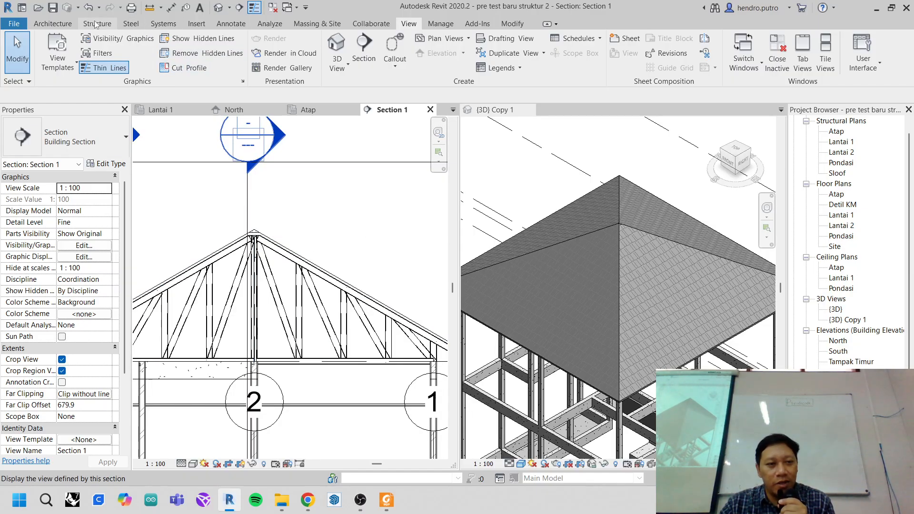
pyautogui.scroll(-3, 532, 211)
pyautogui.scroll(2, 568, 196)
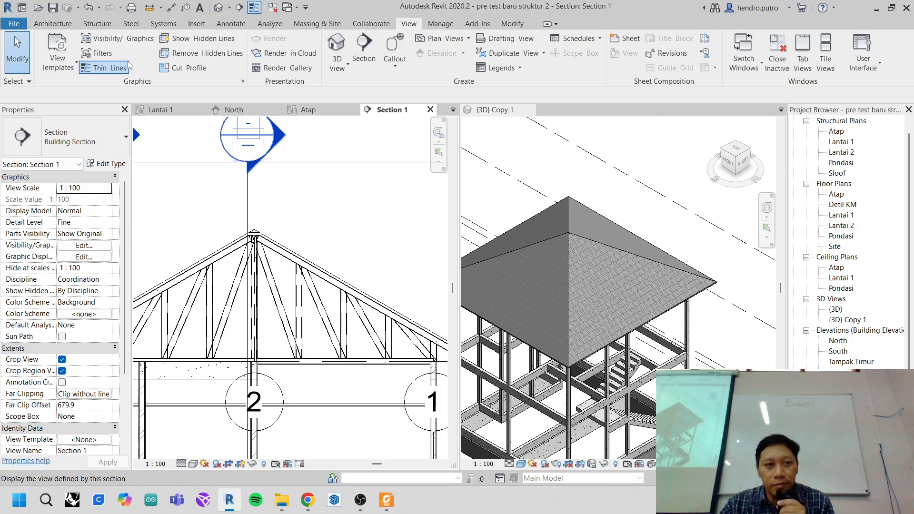
pyautogui.click(104, 24)
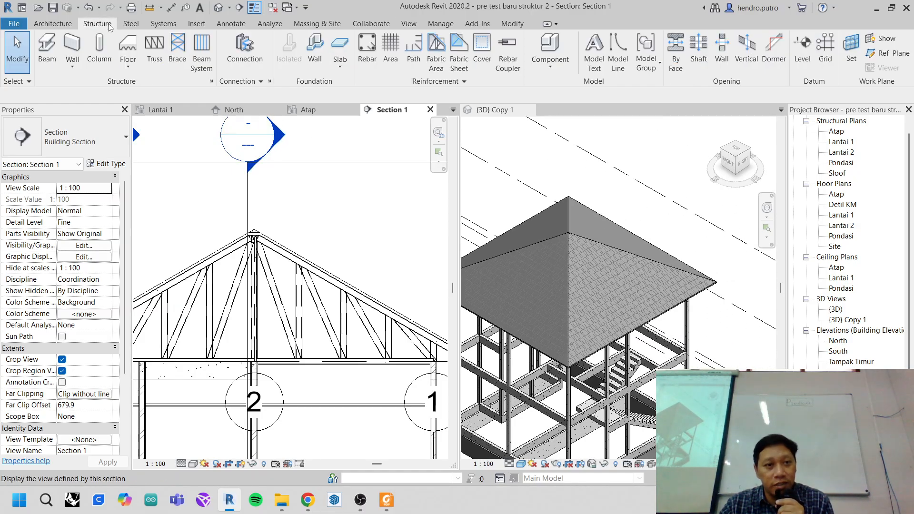
pyautogui.click(202, 49)
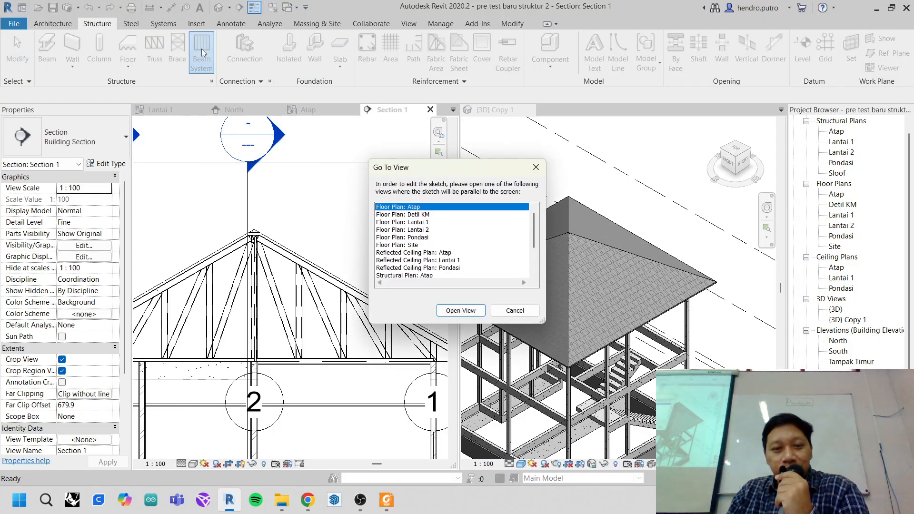
pyautogui.scroll(-2, 446, 245)
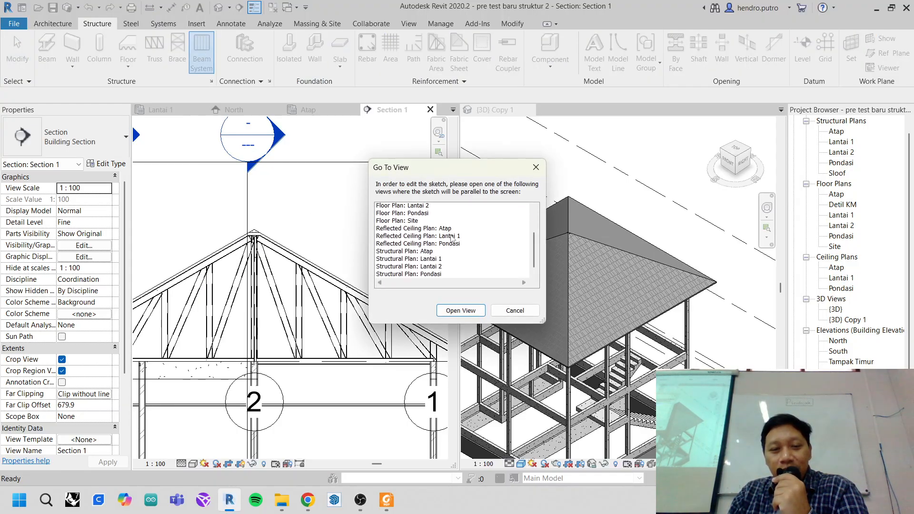
pyautogui.scroll(2, 437, 264)
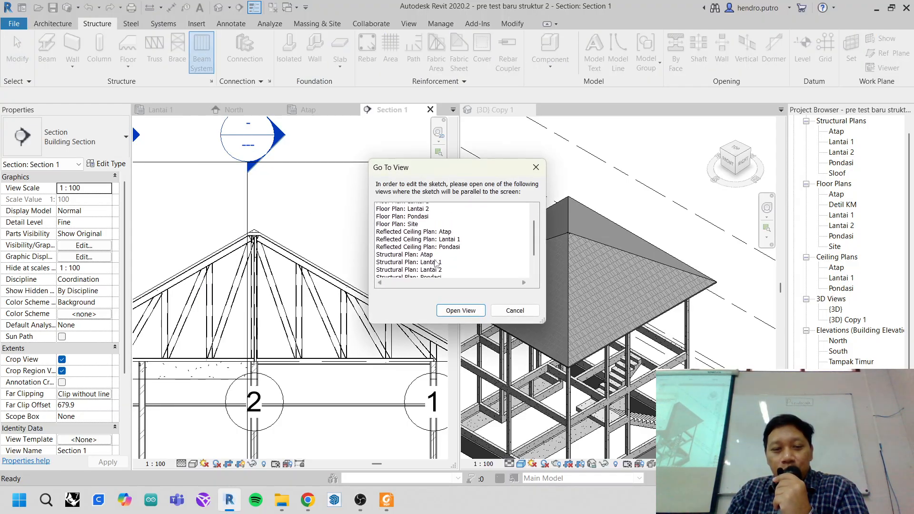
pyautogui.click(515, 310)
# - Start a structural beam system in the 3D view and pick the tiled front-right roof slope as its work plane
pyautogui.click(645, 160)
pyautogui.scroll(-2, 649, 258)
pyautogui.scroll(4, 629, 235)
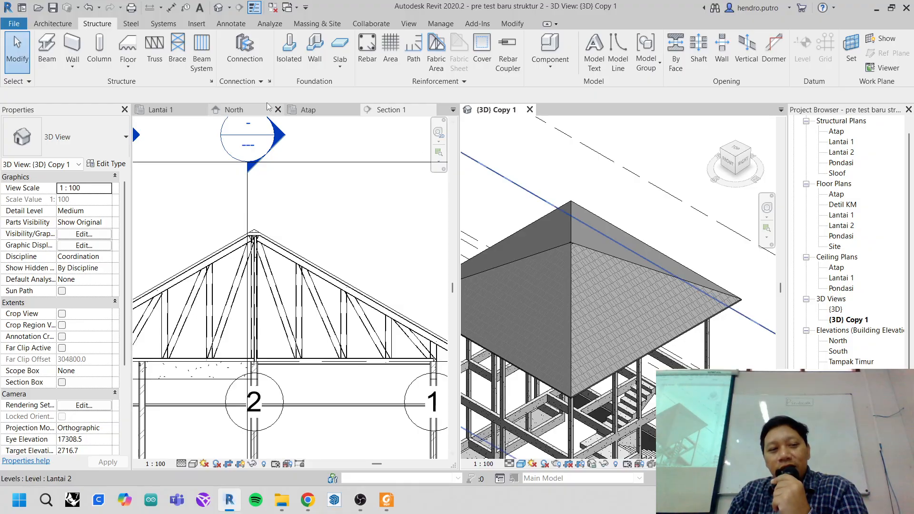
pyautogui.click(202, 49)
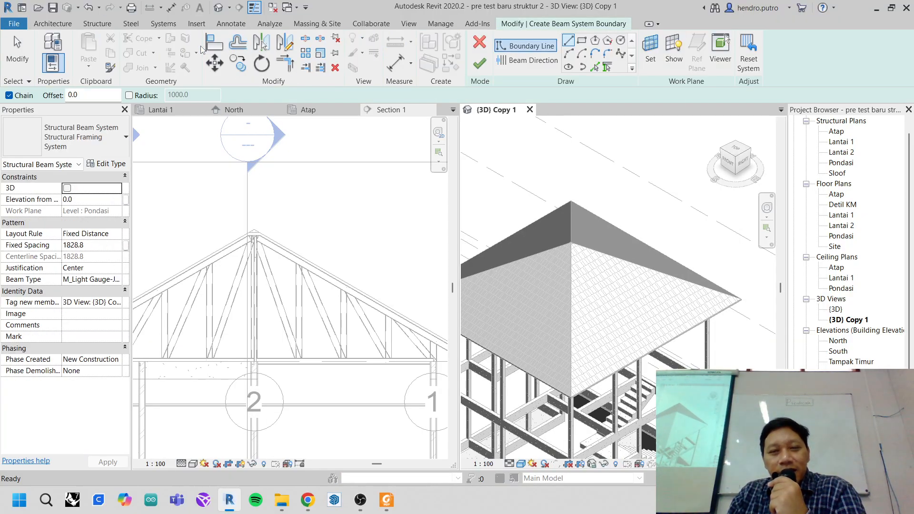
pyautogui.click(650, 48)
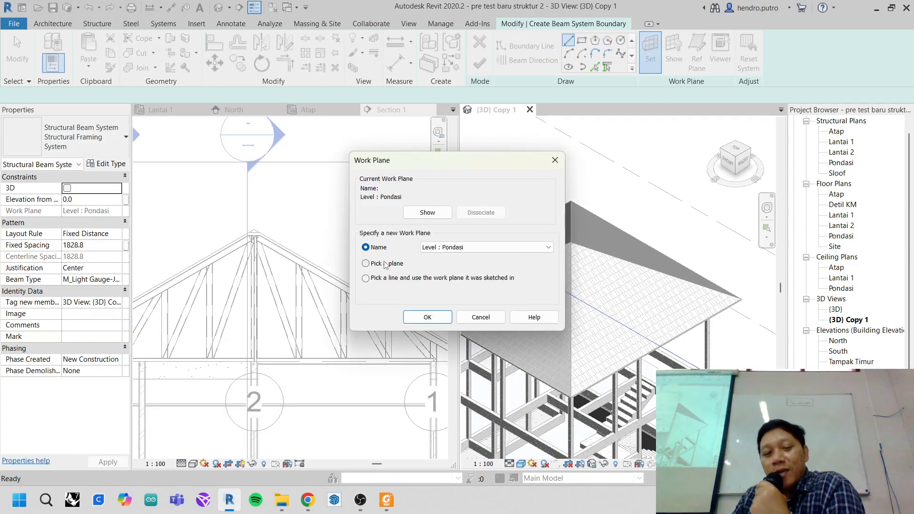
pyautogui.click(387, 265)
pyautogui.click(428, 317)
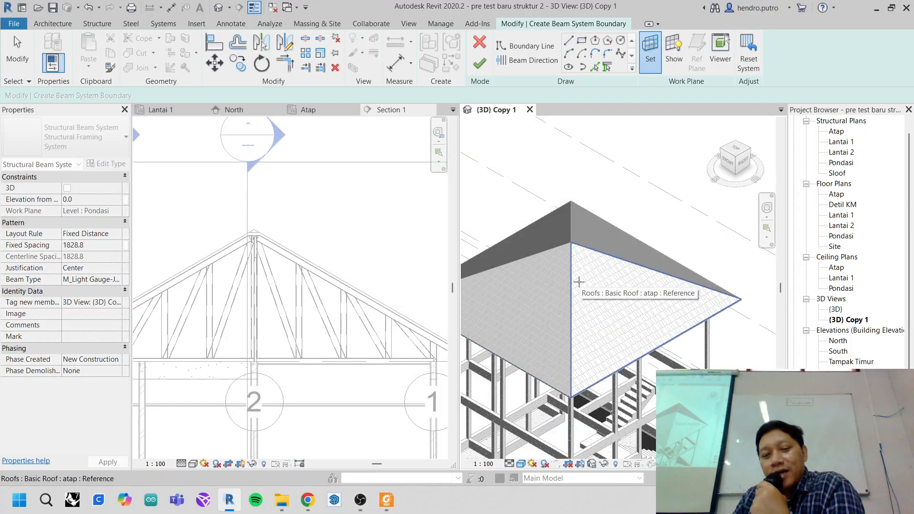
pyautogui.click(579, 282)
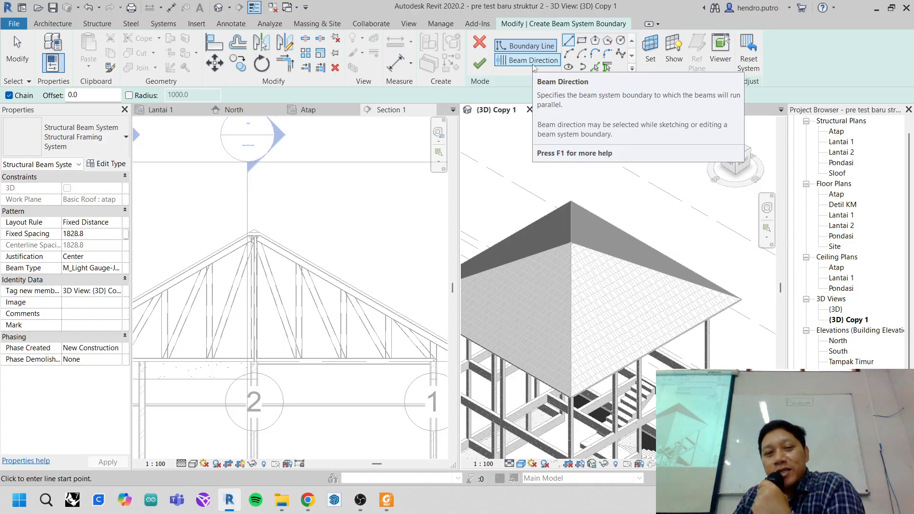
# - Draw the beam direction line along the roof slope's eave from corner to corner, about 10000 mm long
pyautogui.click(532, 60)
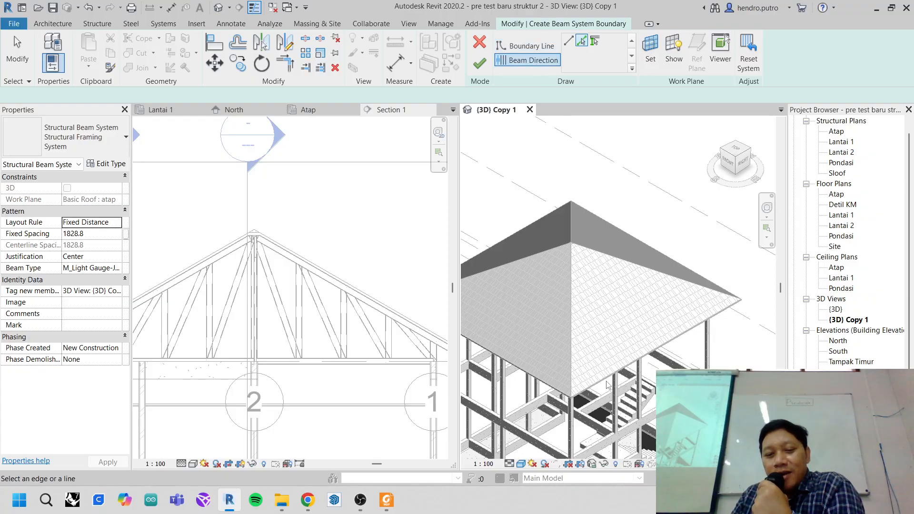
pyautogui.scroll(5, 577, 405)
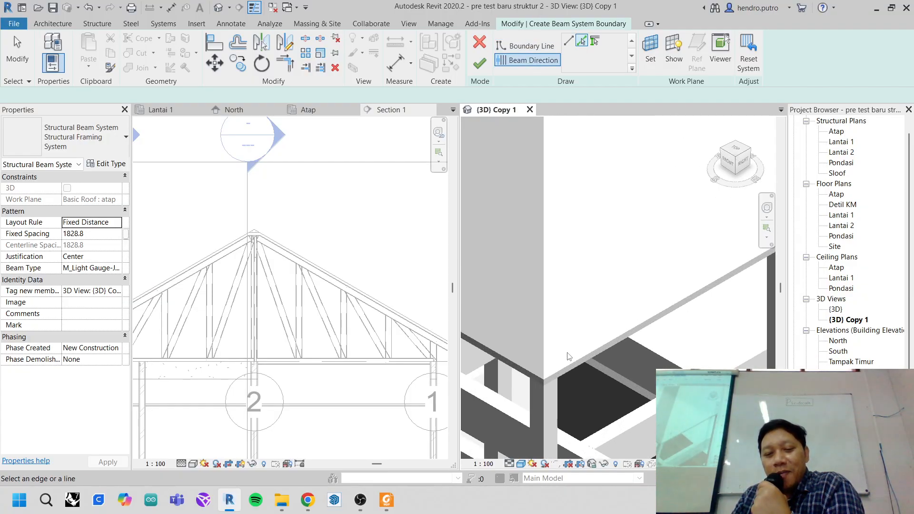
pyautogui.click(568, 40)
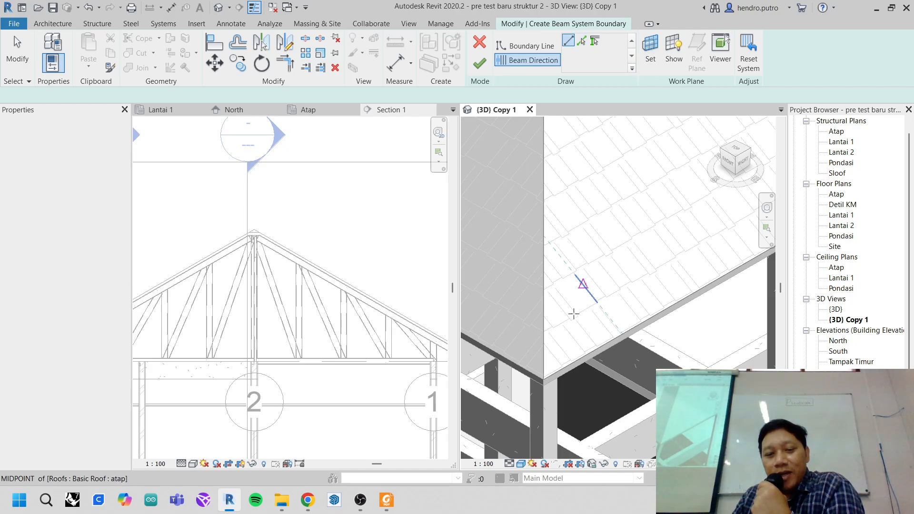
pyautogui.scroll(2, 552, 390)
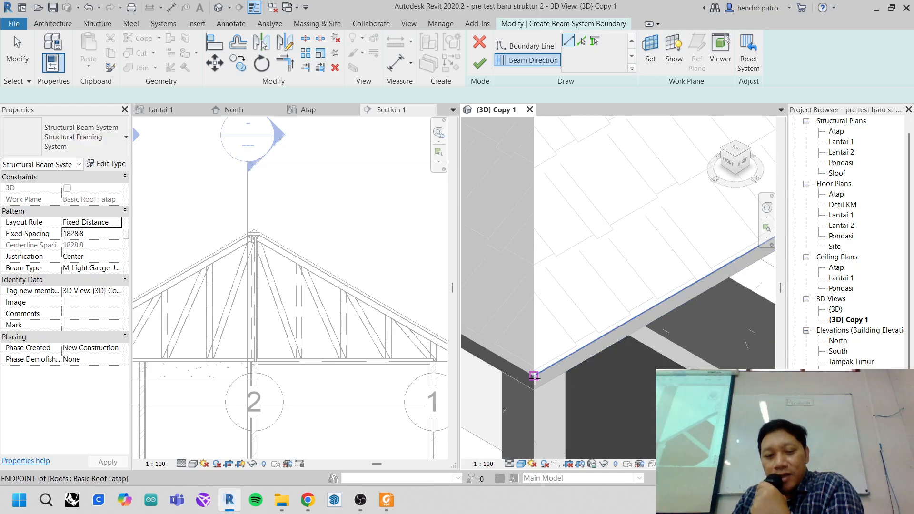
pyautogui.click(533, 376)
pyautogui.scroll(-3, 562, 310)
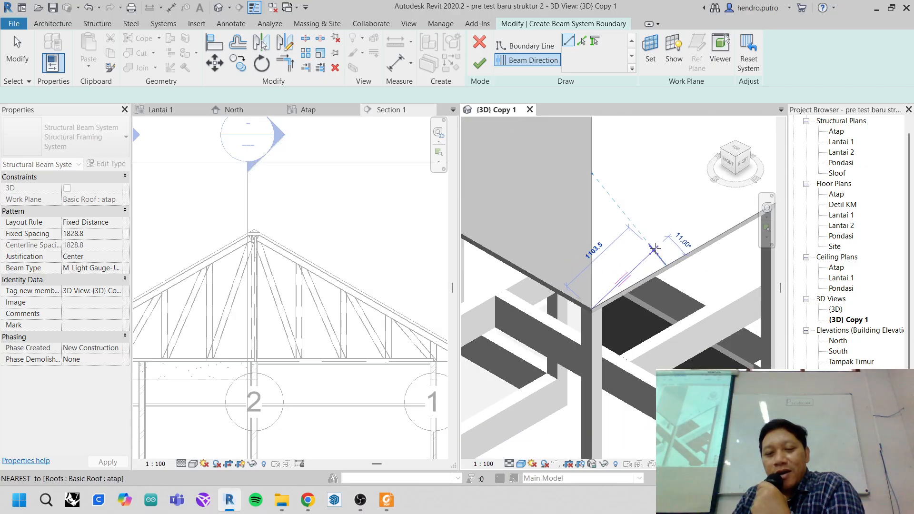
pyautogui.scroll(-2, 585, 278)
pyautogui.moveTo(677, 255); pyautogui.dragTo(575, 310, button='middle')
pyautogui.scroll(-2, 583, 305)
pyautogui.moveTo(706, 226); pyautogui.dragTo(653, 277, button='middle')
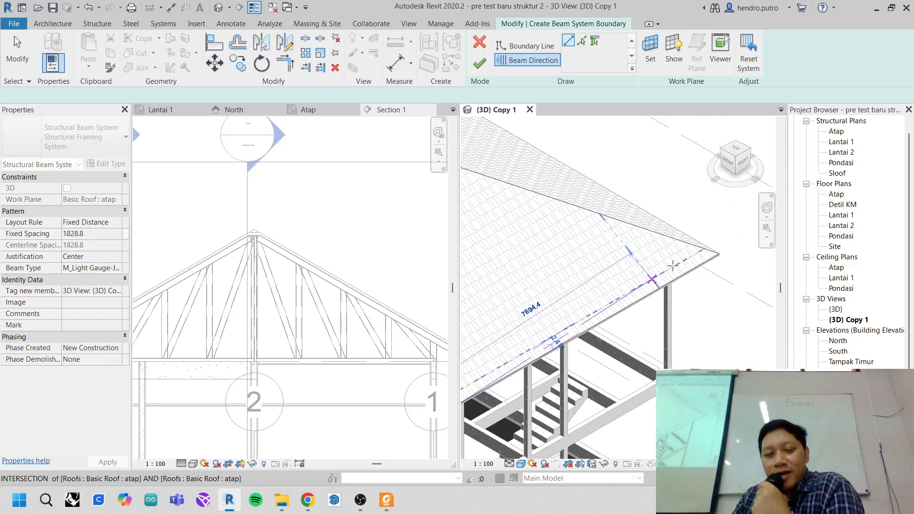
pyautogui.scroll(1, 721, 252)
pyautogui.click(721, 252)
pyautogui.scroll(2, 712, 258)
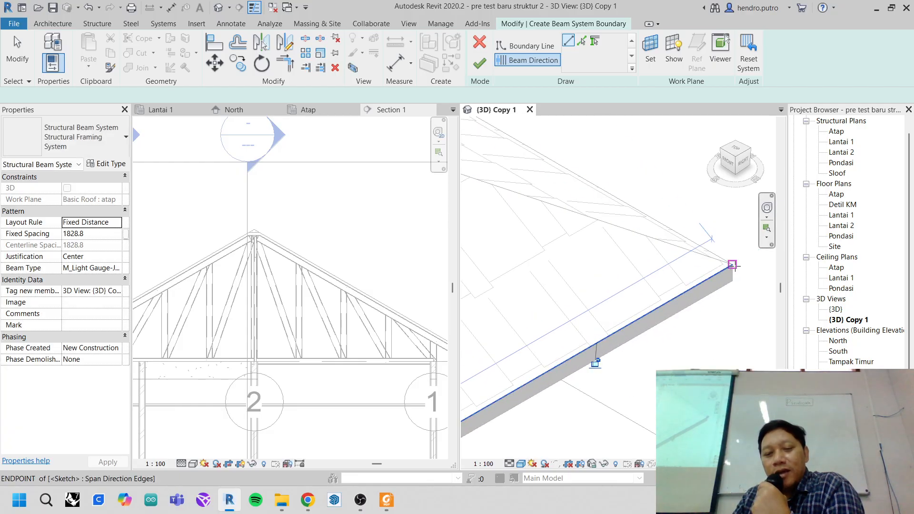
pyautogui.scroll(-4, 614, 265)
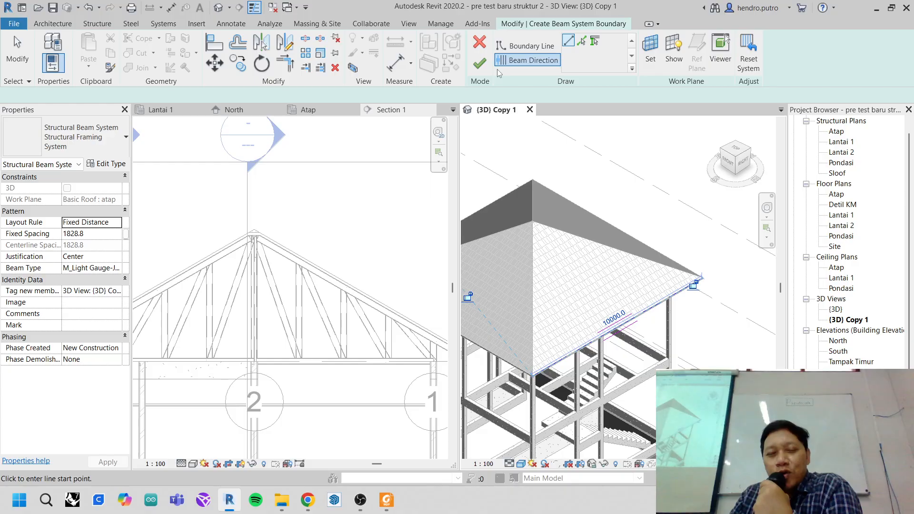
# - Sketch the beam system's first boundary line from the roof apex along the hip to the near eave corner
pyautogui.click(525, 45)
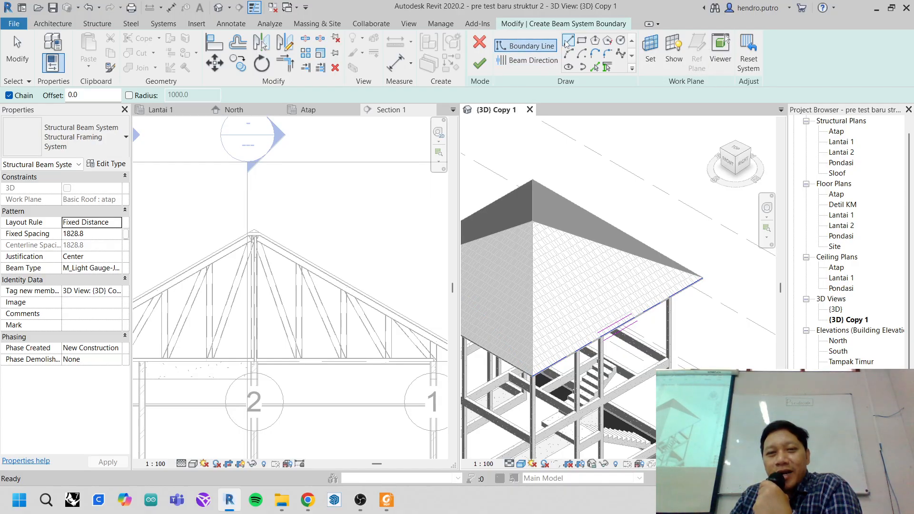
pyautogui.scroll(5, 500, 210)
pyautogui.scroll(3, 504, 213)
pyautogui.moveTo(514, 216); pyautogui.dragTo(596, 209, button='middle')
pyautogui.click(577, 200)
pyautogui.scroll(-5, 608, 299)
pyautogui.scroll(5, 596, 341)
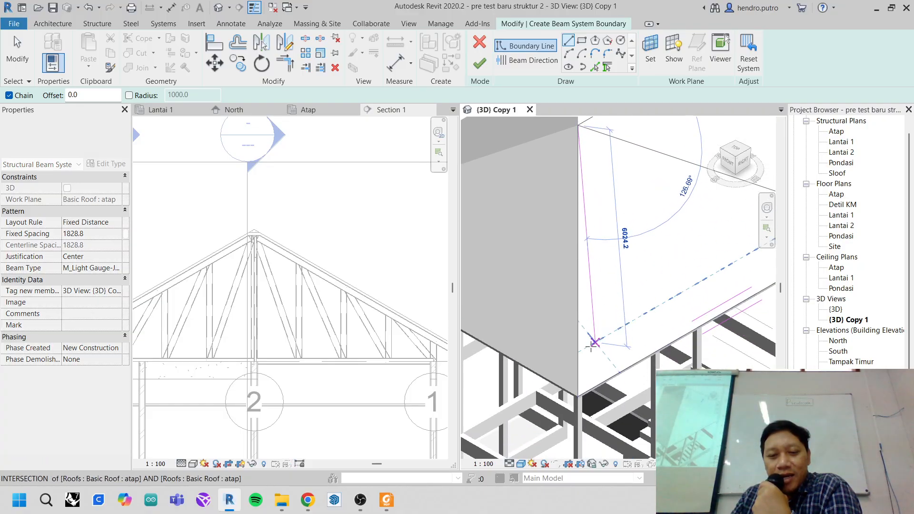
pyautogui.click(589, 379)
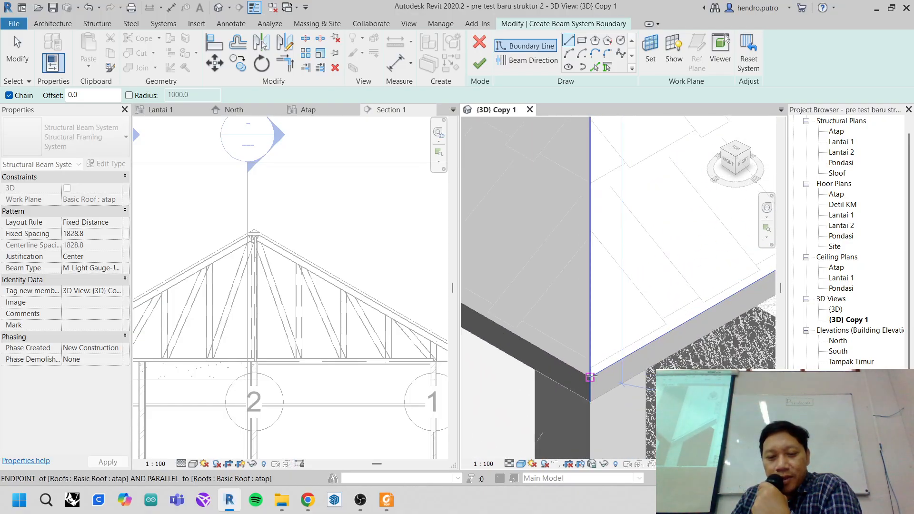
# - Continue the beam system boundary along the eave to the far corner and close the triangle at the roof apex
pyautogui.scroll(-6, 622, 294)
pyautogui.moveTo(643, 253); pyautogui.dragTo(502, 308, button='middle')
pyautogui.scroll(-2, 572, 248)
pyautogui.moveTo(606, 222); pyautogui.dragTo(607, 243, button='middle')
pyautogui.scroll(6, 681, 253)
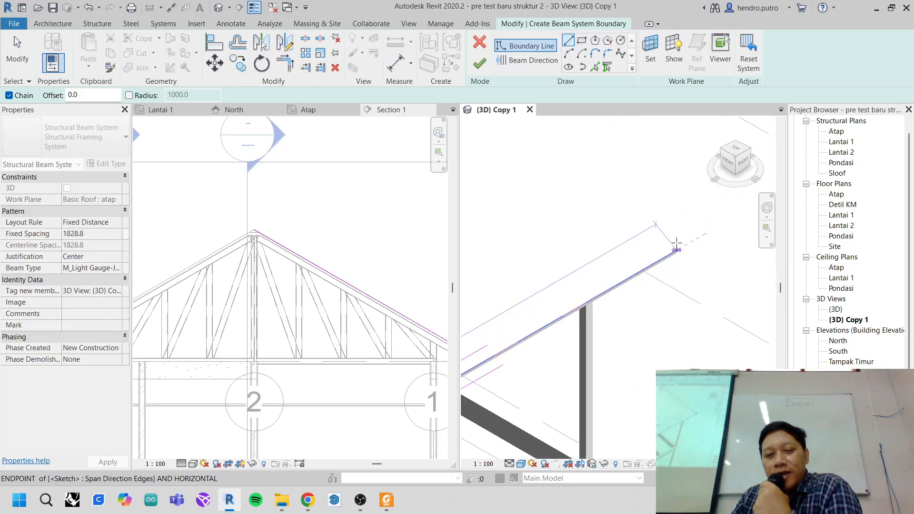
pyautogui.scroll(1, 685, 257)
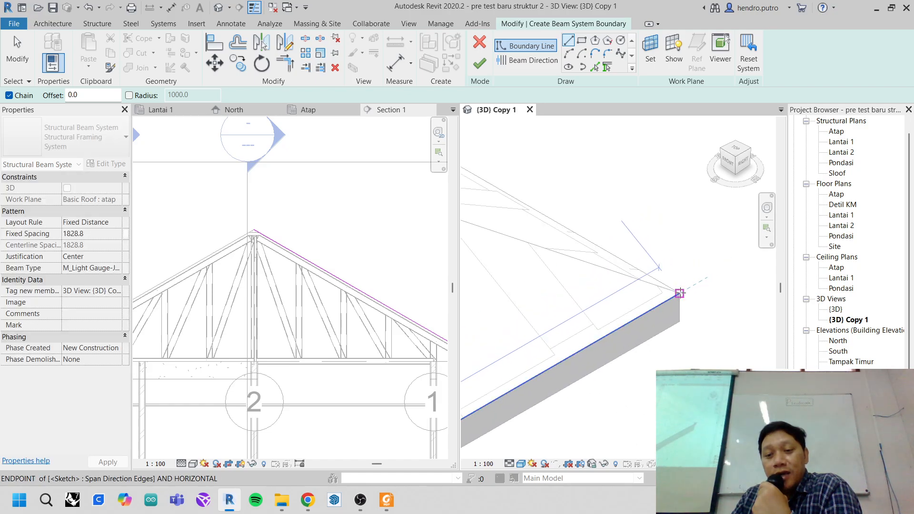
pyautogui.click(680, 293)
pyautogui.scroll(-3, 680, 293)
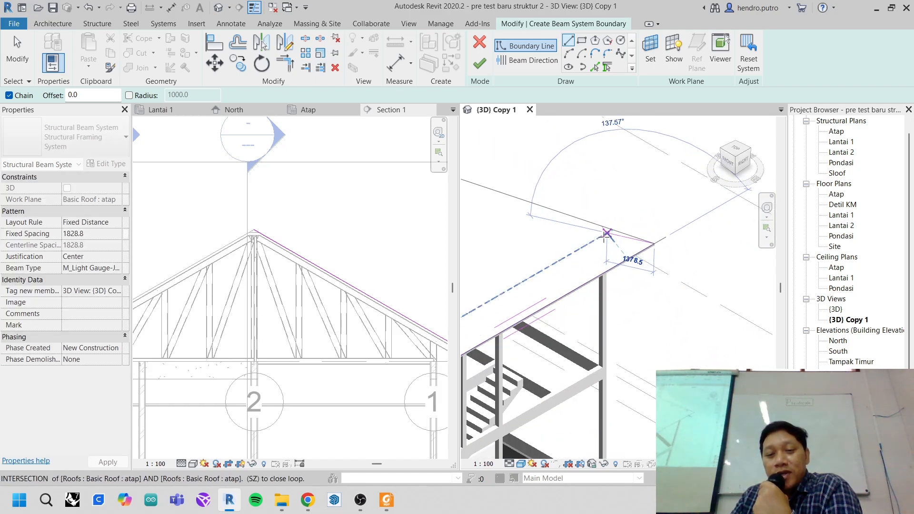
pyautogui.scroll(6, 564, 265)
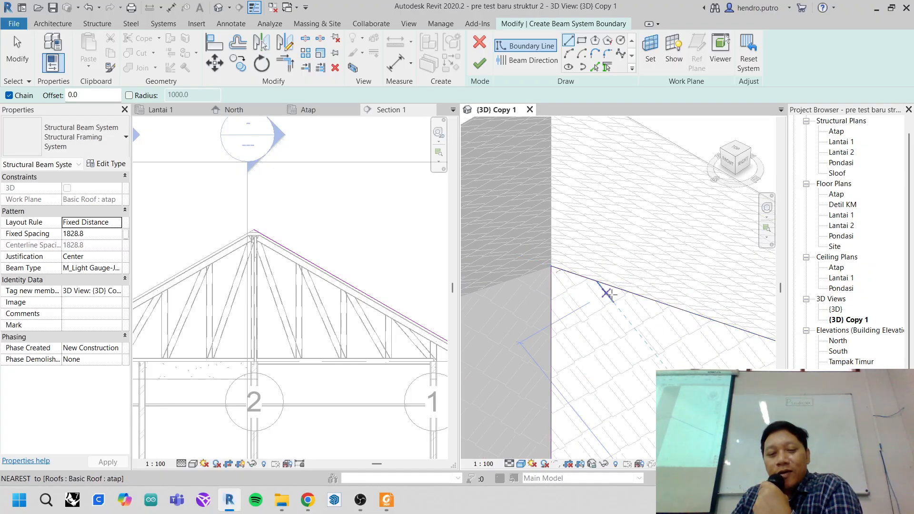
pyautogui.scroll(-6, 575, 280)
pyautogui.click(574, 280)
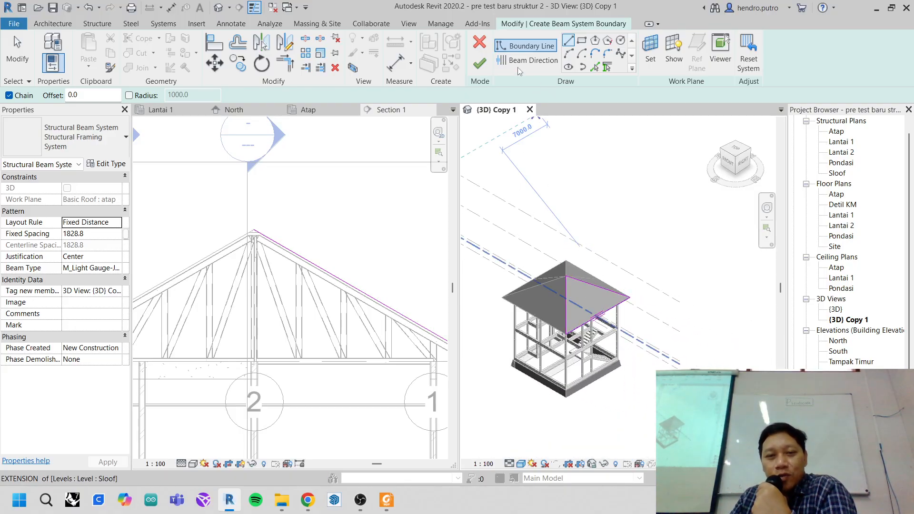
# - Finish the beam system sketch and inspect the generated beams on the roof slope in the 3D and section views
pyautogui.click(480, 64)
pyautogui.scroll(5, 630, 273)
pyautogui.scroll(8, 559, 263)
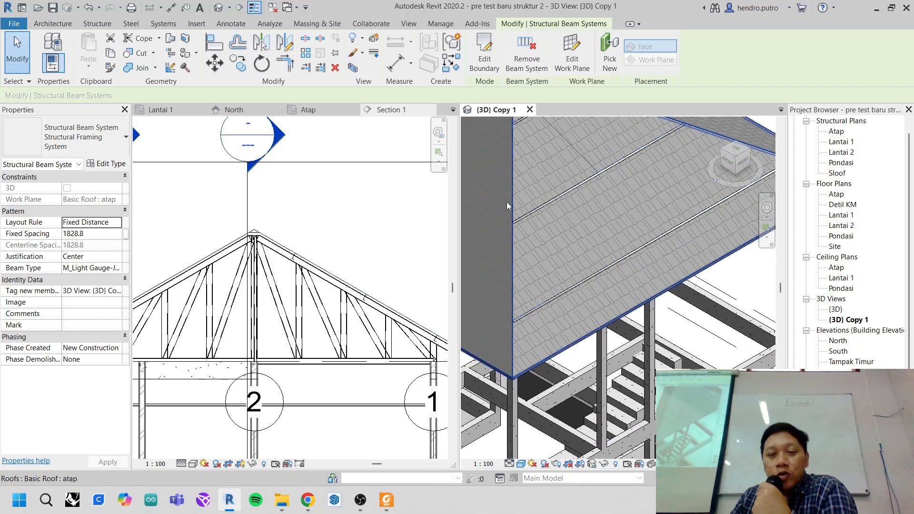
pyautogui.scroll(5, 508, 206)
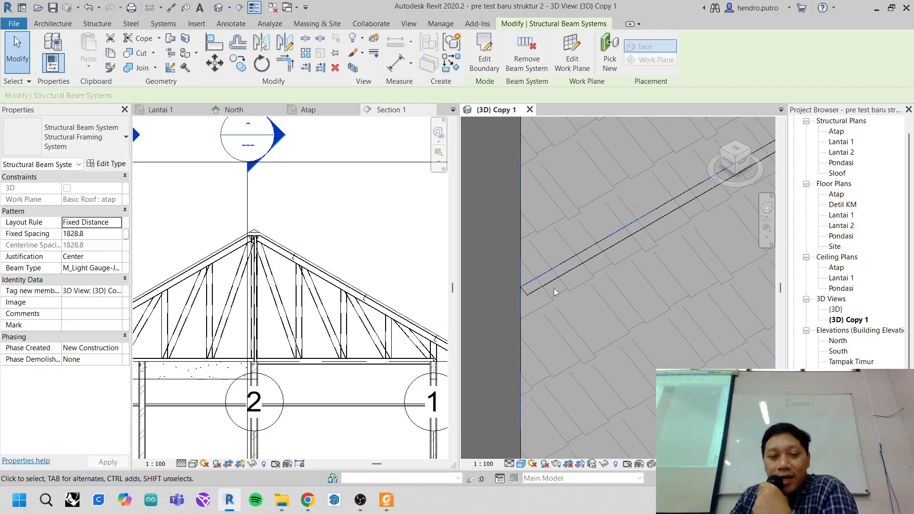
pyautogui.scroll(3, 299, 243)
pyautogui.scroll(3, 299, 243)
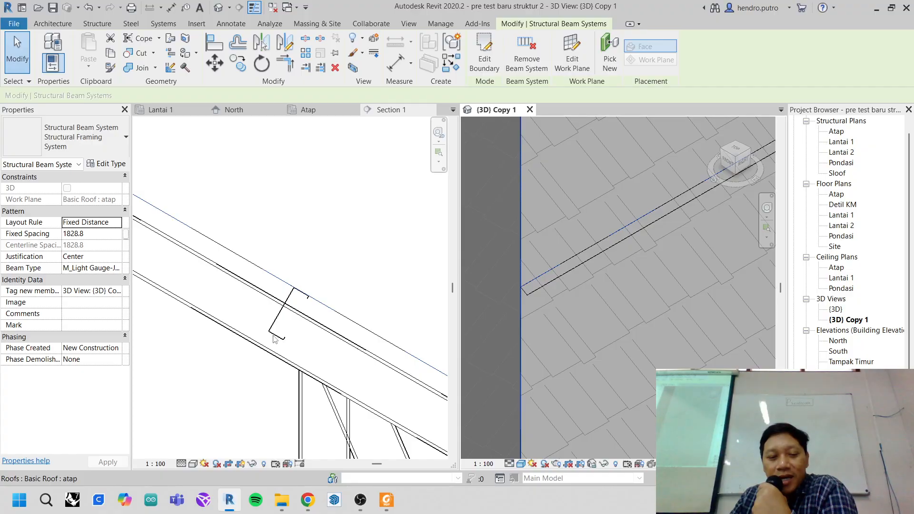
pyautogui.scroll(-2, 558, 256)
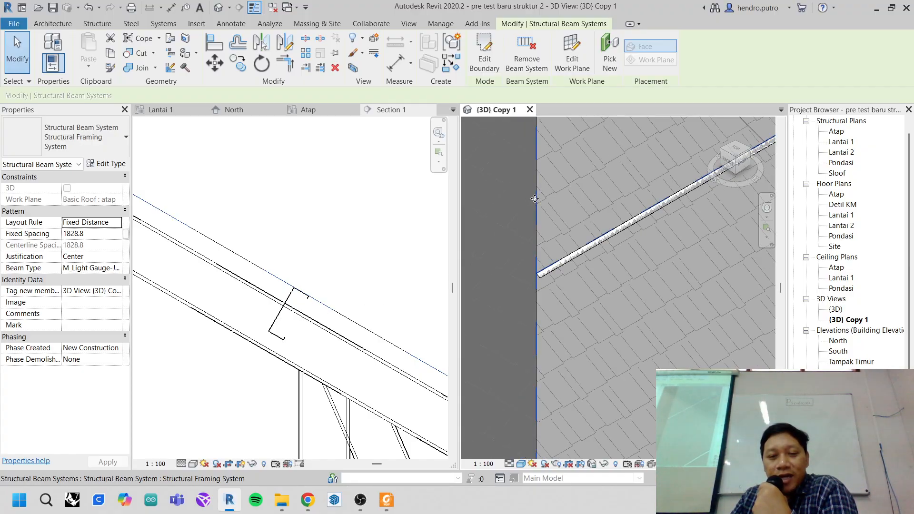
pyautogui.scroll(-6, 527, 236)
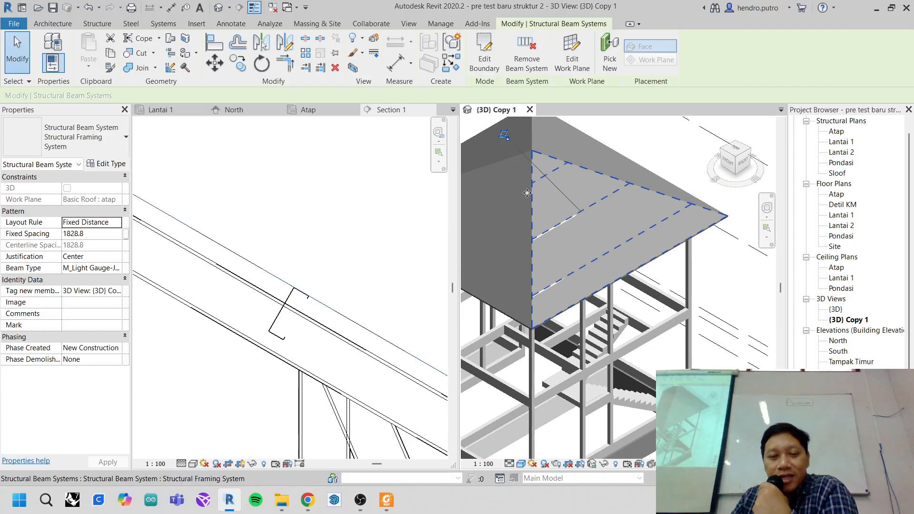
pyautogui.scroll(5, 528, 165)
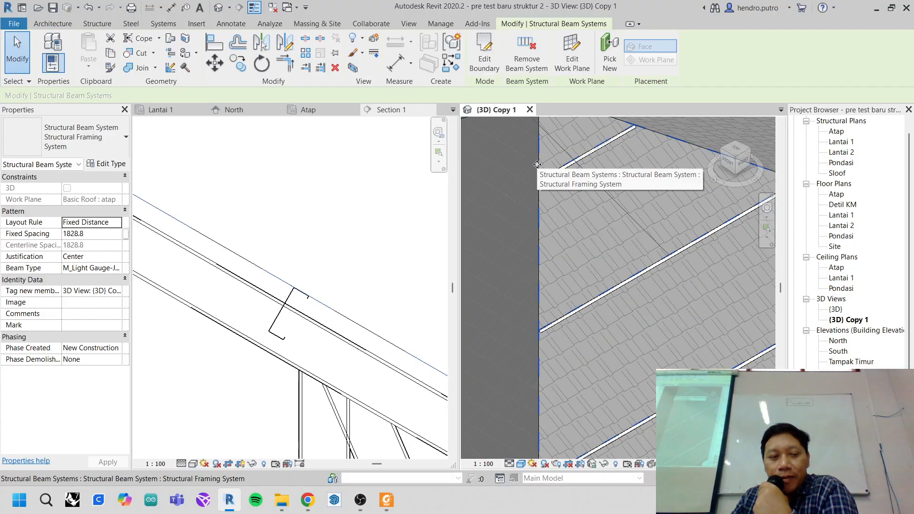
# - Change the beam system's beam type to M_Light Gauge-Furring Hat Channels : L75 x 90 and inspect its profile in Section 1
pyautogui.click(107, 163)
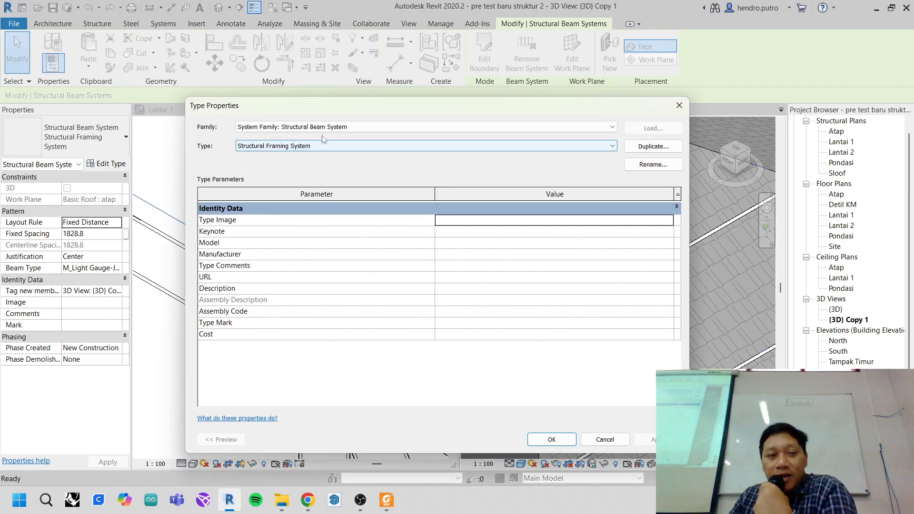
pyautogui.click(678, 106)
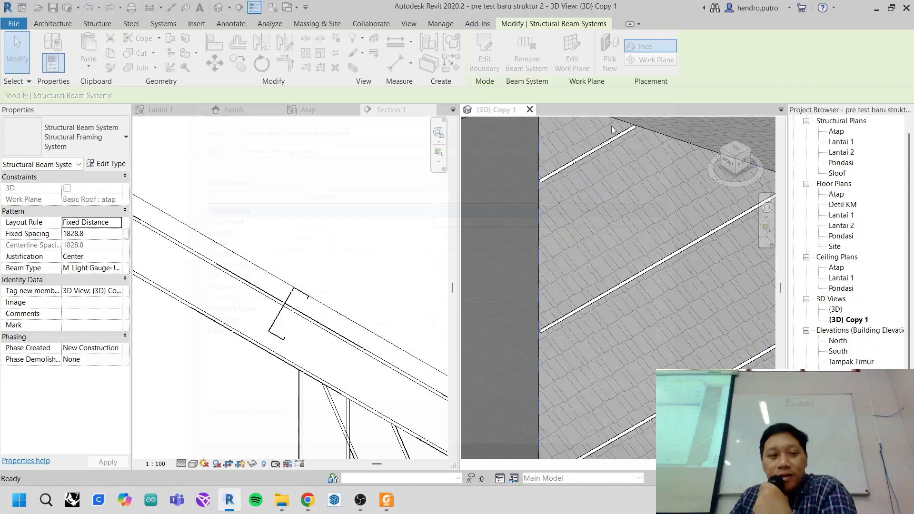
pyautogui.click(108, 269)
pyautogui.click(116, 268)
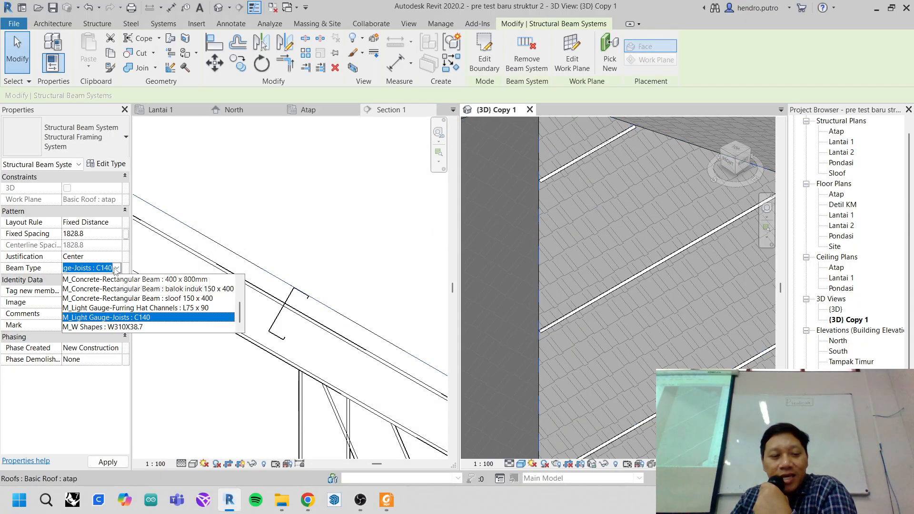
pyautogui.click(139, 312)
pyautogui.moveTo(241, 292)
pyautogui.mouseDown(button='middle')
pyautogui.moveTo(360, 276)
pyautogui.moveTo(257, 214)
pyautogui.mouseUp(button='middle')
pyautogui.moveTo(381, 269)
pyautogui.mouseDown(button='middle')
pyautogui.moveTo(286, 210)
pyautogui.moveTo(210, 184)
pyautogui.mouseUp(button='middle')
pyautogui.scroll(1, 248, 225)
pyautogui.scroll(5, 247, 229)
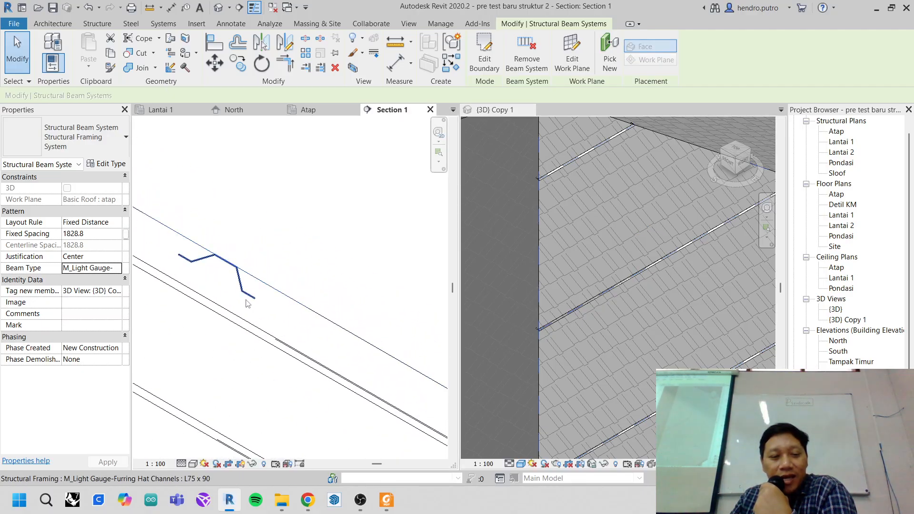
pyautogui.scroll(3, 247, 303)
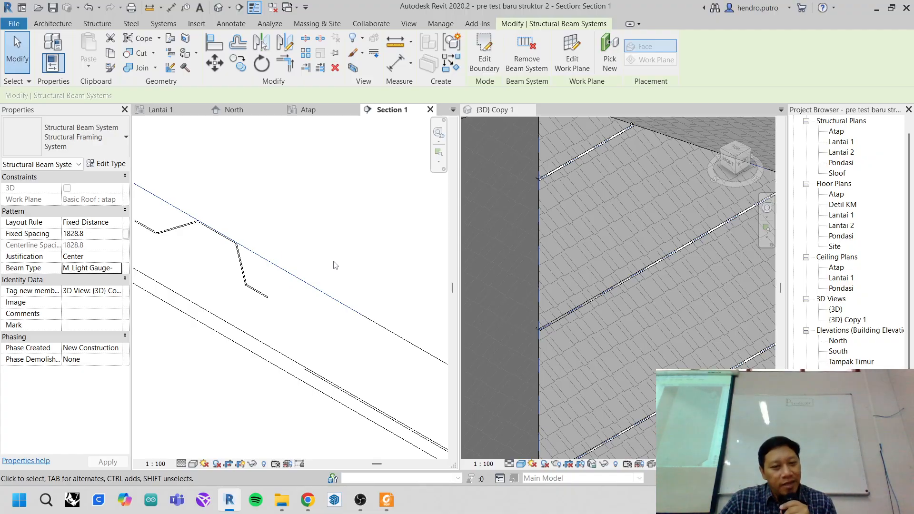
# - Set the beam system's fixed spacing to 350 mm and check the channels on the roof slope in 3D
pyautogui.scroll(-4, 469, 225)
pyautogui.scroll(4, 518, 225)
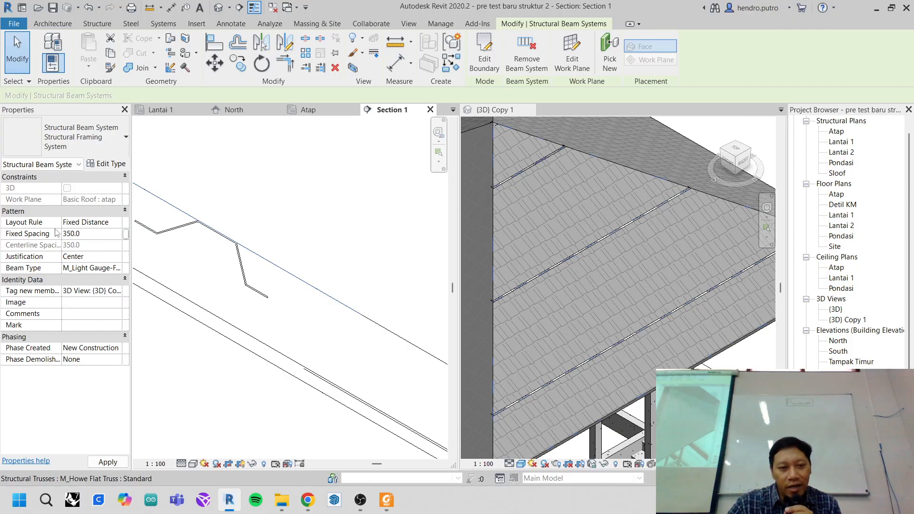
pyautogui.moveTo(523, 266); pyautogui.dragTo(528, 364, button='middle')
pyautogui.scroll(3, 543, 329)
pyautogui.moveTo(505, 316); pyautogui.dragTo(559, 333, button='middle')
pyautogui.scroll(5, 561, 334)
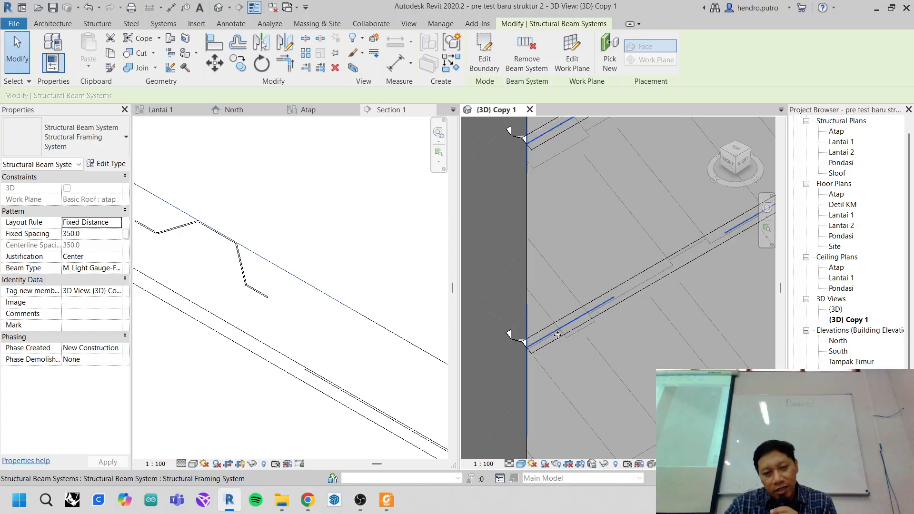
pyautogui.scroll(-2, 574, 331)
# - Check the channels against the truss in Section 1, then remove the beam system by undoing back to its boundary sketch and discarding it
pyautogui.click(292, 297)
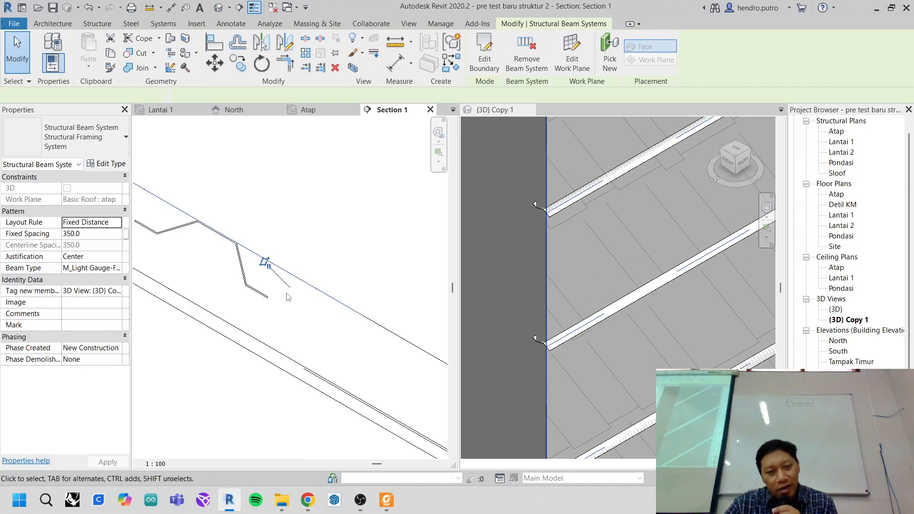
pyautogui.scroll(-6, 340, 276)
pyautogui.scroll(4, 305, 285)
pyautogui.scroll(-5, 315, 265)
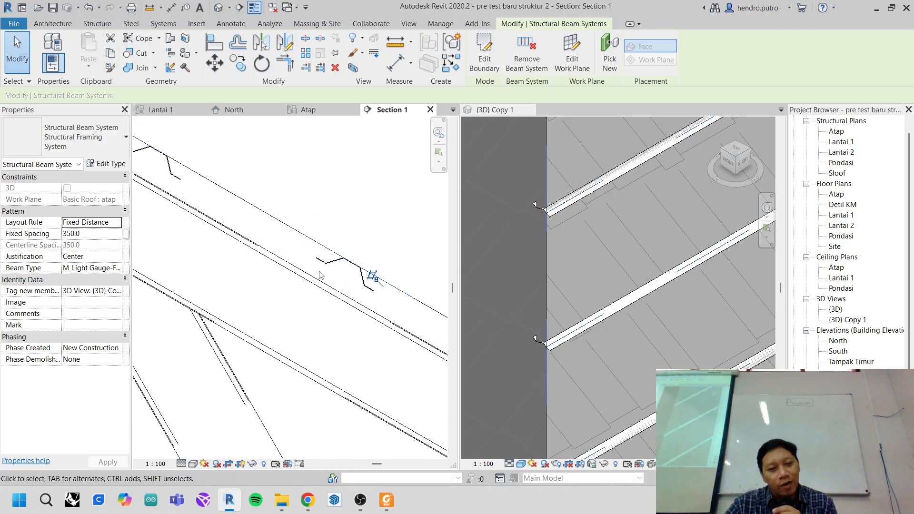
pyautogui.scroll(6, 289, 255)
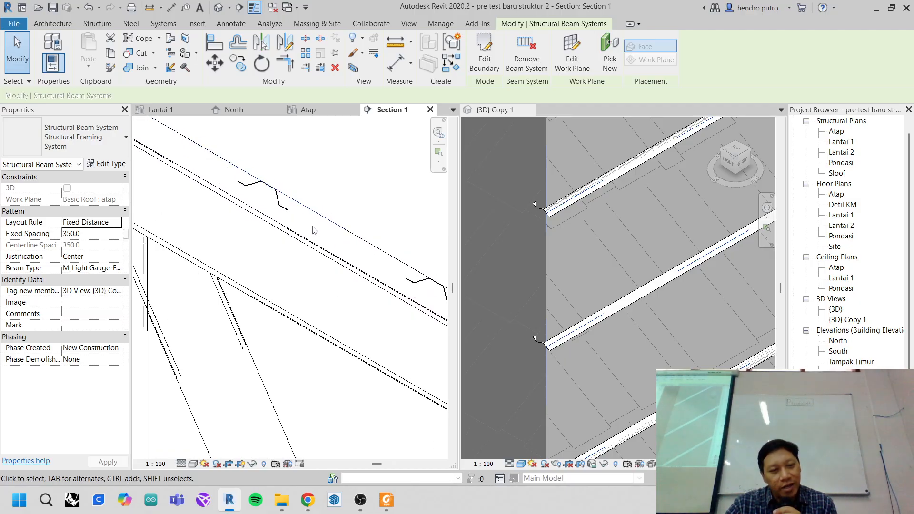
pyautogui.scroll(-1, 288, 256)
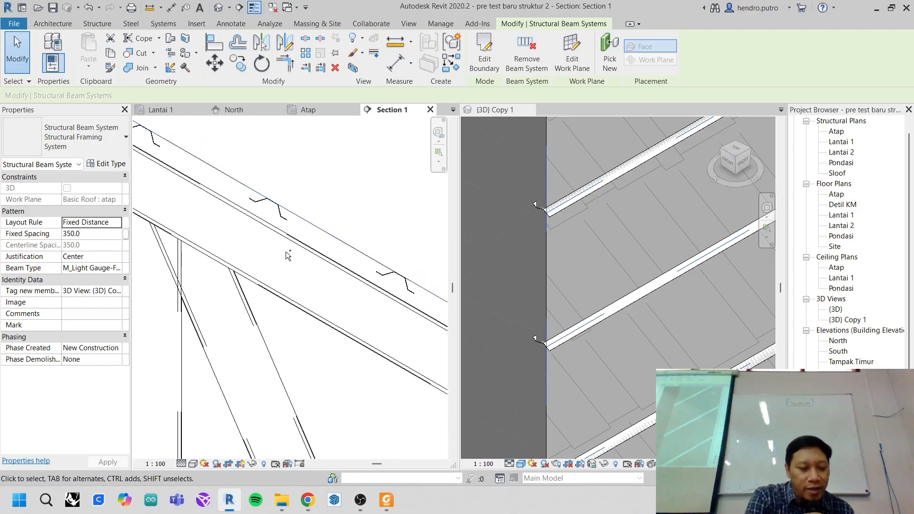
pyautogui.press('Delete')
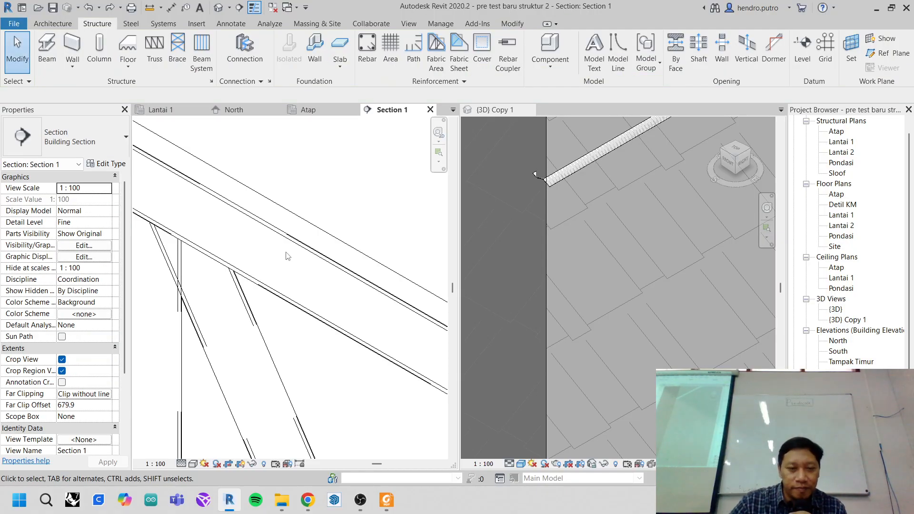
pyautogui.scroll(-5, 288, 257)
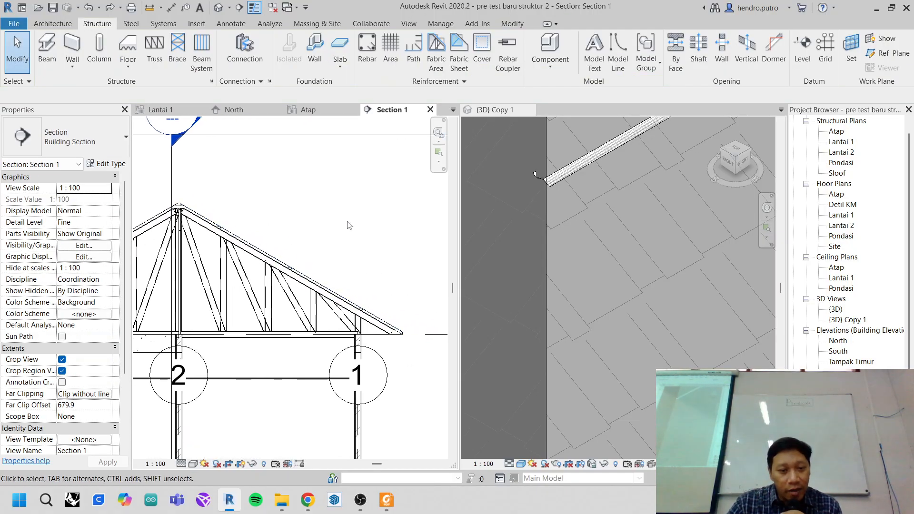
pyautogui.hotkey('ctrl', 'z')
pyautogui.hotkey('ctrl', 'z')
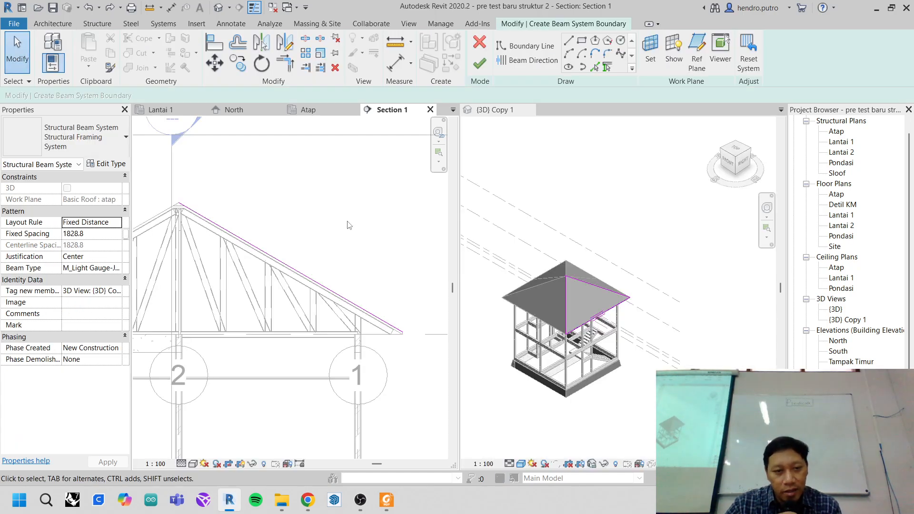
pyautogui.click(480, 45)
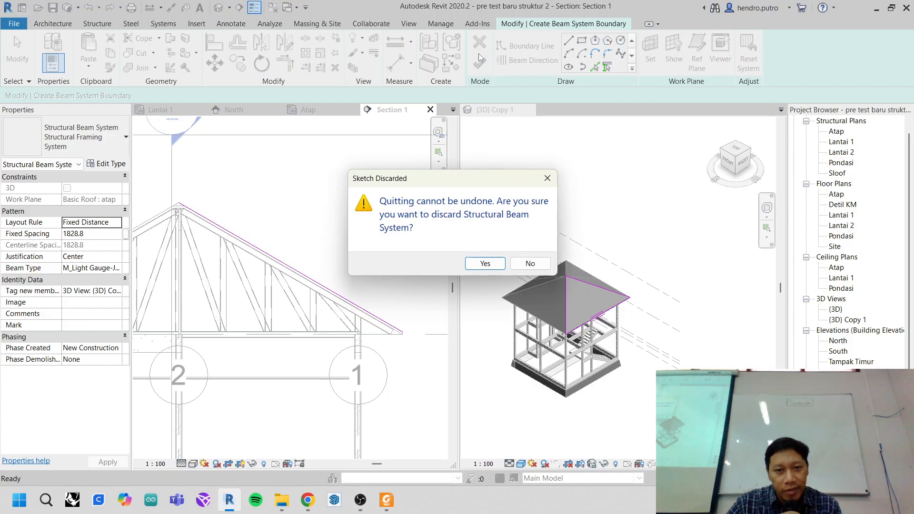
pyautogui.click(485, 263)
# - Reduce the structure layer thickness of the atap roof type to 25 mm and inspect the ridge in Section 1
pyautogui.scroll(5, 327, 224)
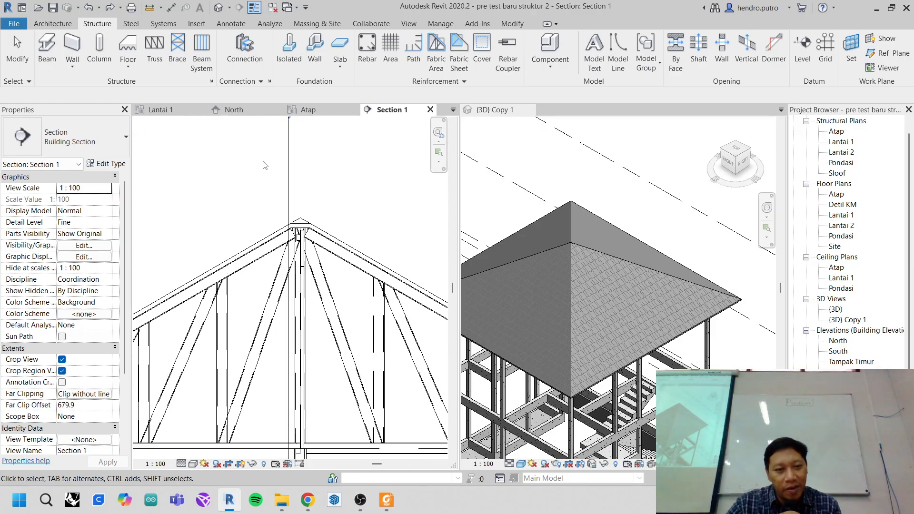
pyautogui.click(353, 324)
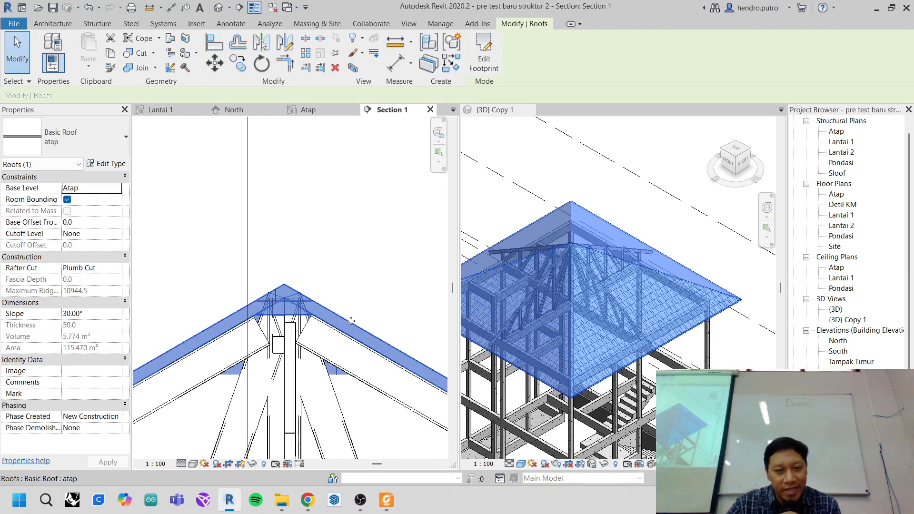
pyautogui.click(107, 164)
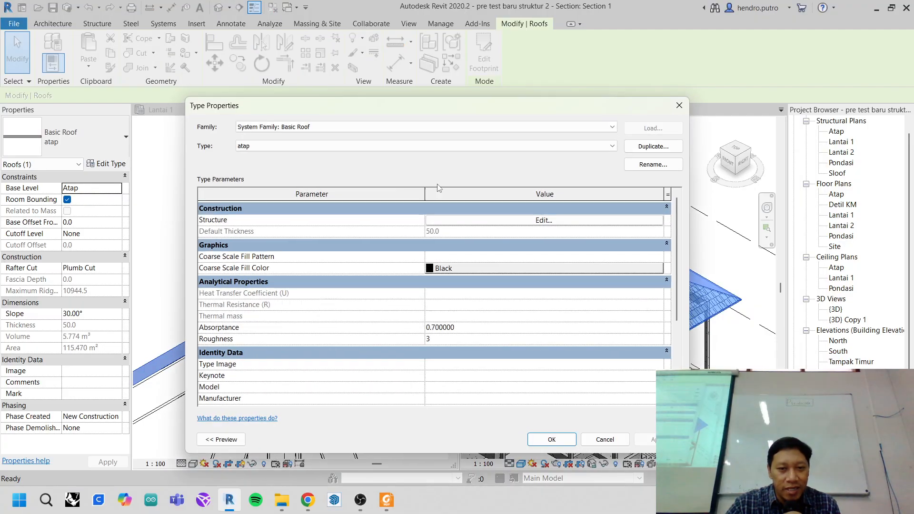
pyautogui.click(524, 219)
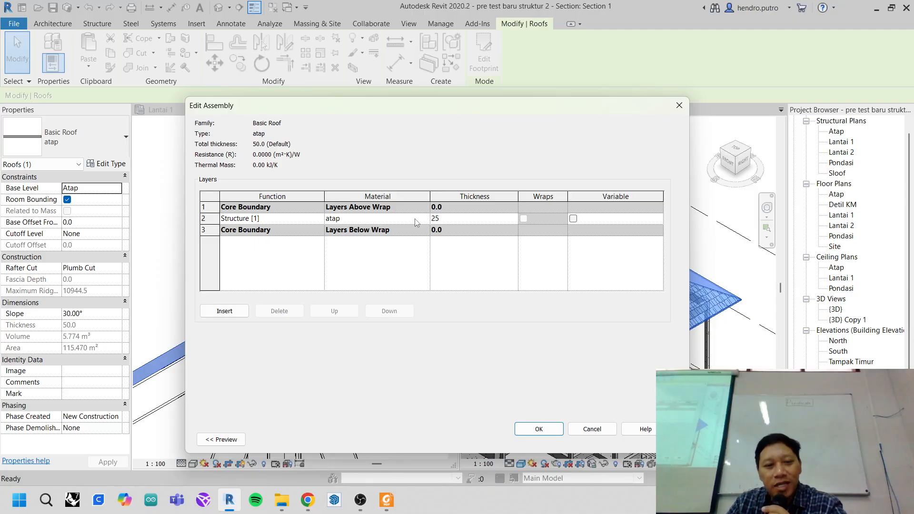
pyautogui.click(539, 429)
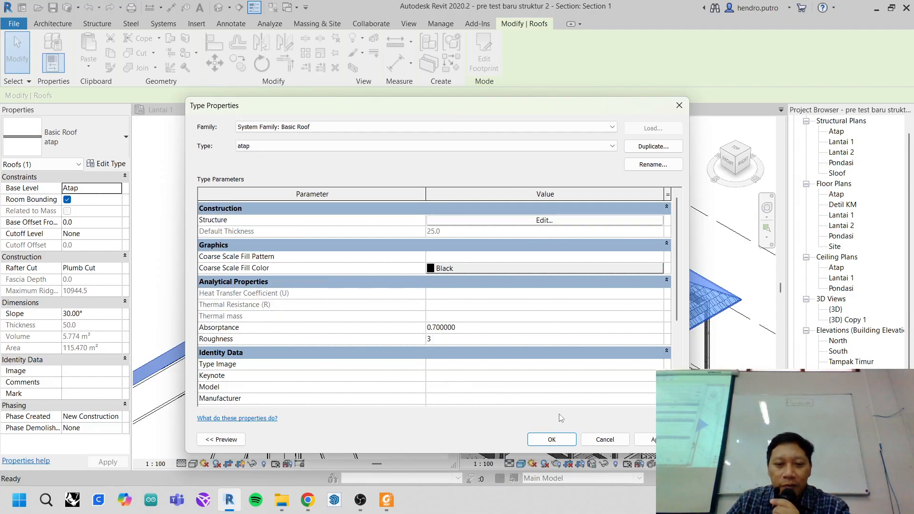
pyautogui.click(552, 439)
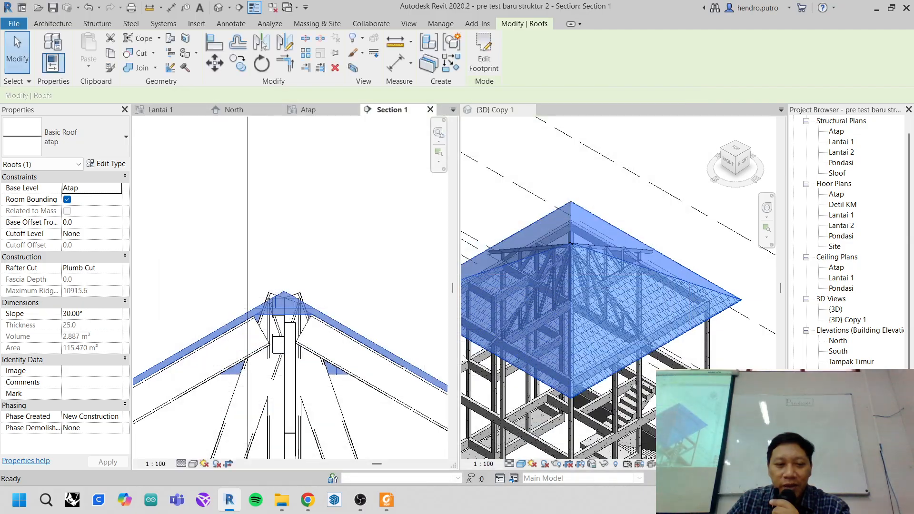
pyautogui.press('Escape')
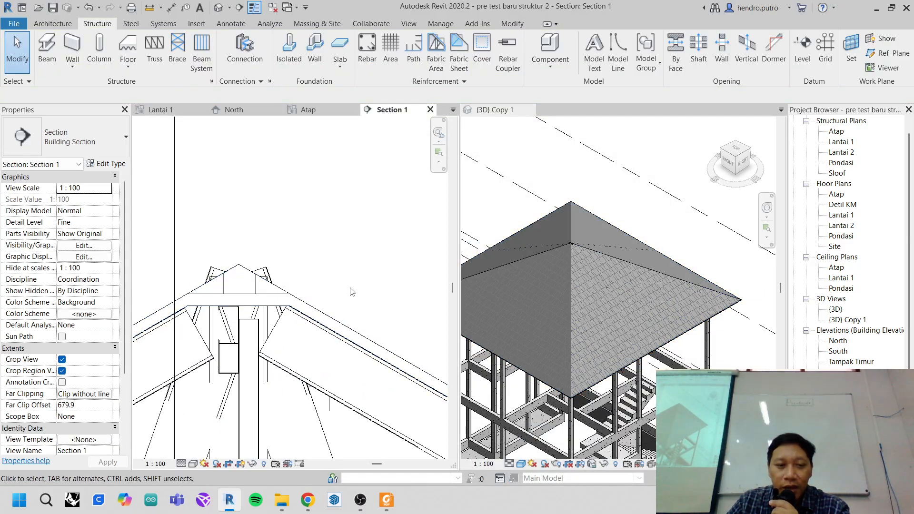
pyautogui.scroll(2, 354, 290)
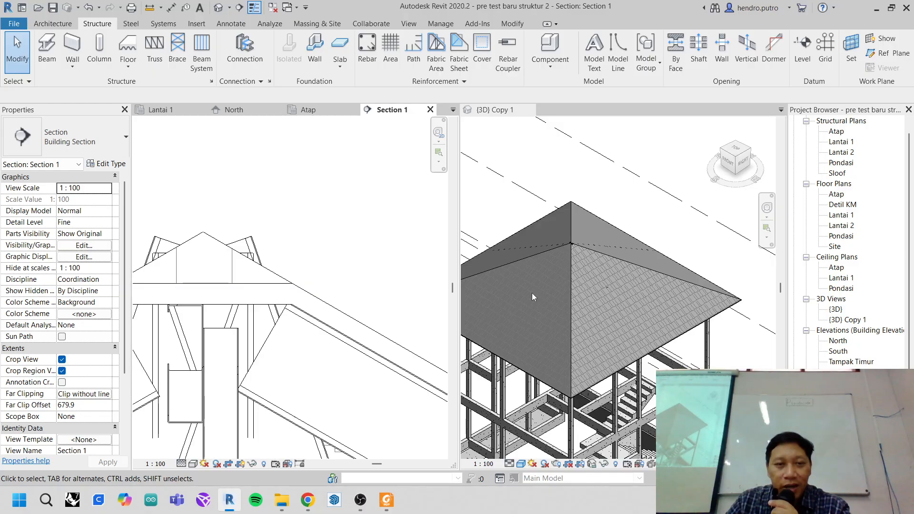
# - Start a new structural beam system in the 3D view and pick the front-right roof slope as its work plane
pyautogui.click(202, 53)
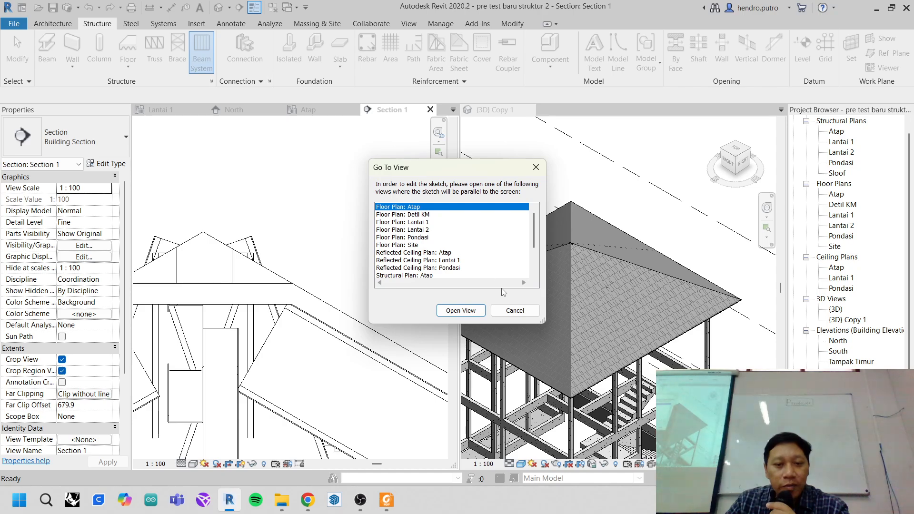
pyautogui.click(508, 310)
pyautogui.click(586, 188)
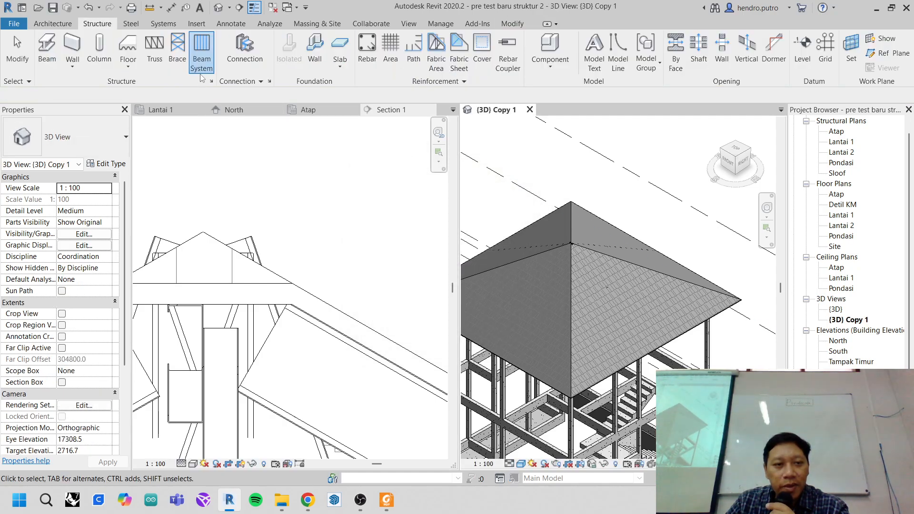
pyautogui.click(202, 56)
pyautogui.moveTo(599, 224); pyautogui.dragTo(599, 138, button='middle')
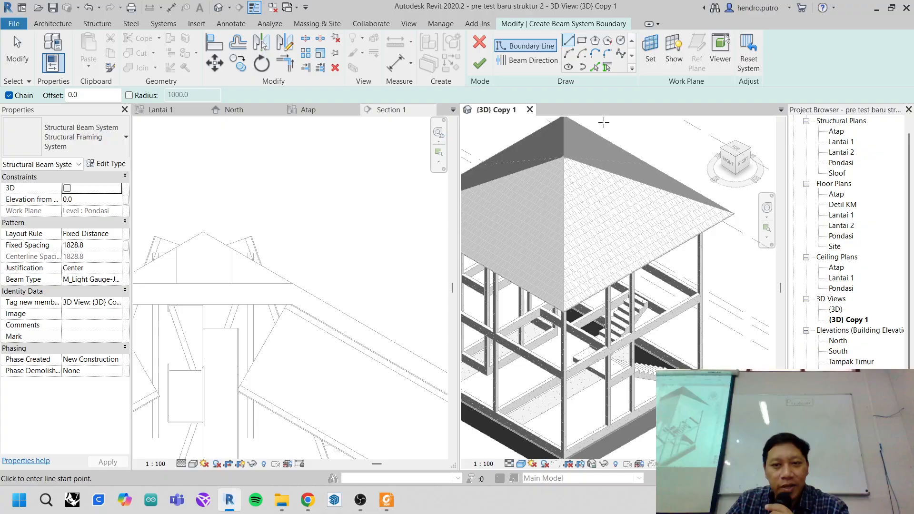
pyautogui.click(656, 53)
pyautogui.click(381, 264)
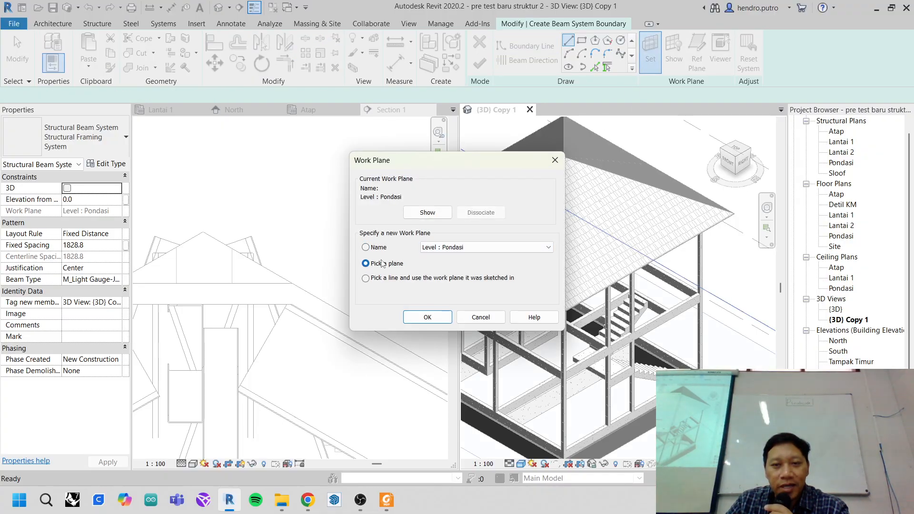
pyautogui.click(435, 320)
pyautogui.scroll(4, 567, 193)
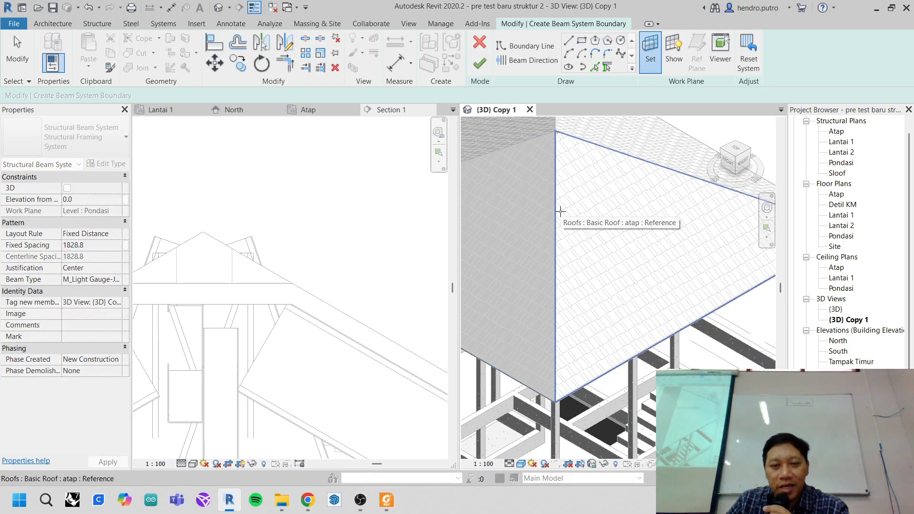
pyautogui.click(561, 211)
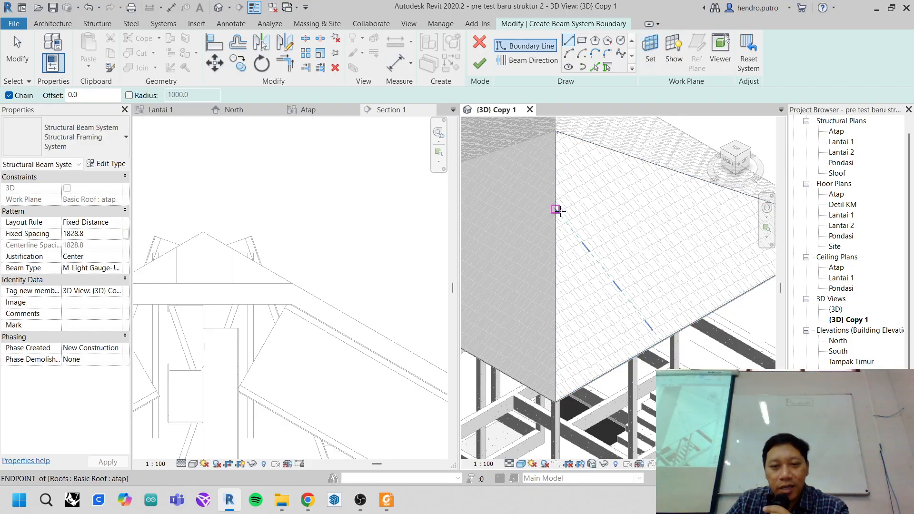
# - Sketch the beam direction line along the eave of the front-right roof slope, from the near corner to the far corner
pyautogui.click(515, 61)
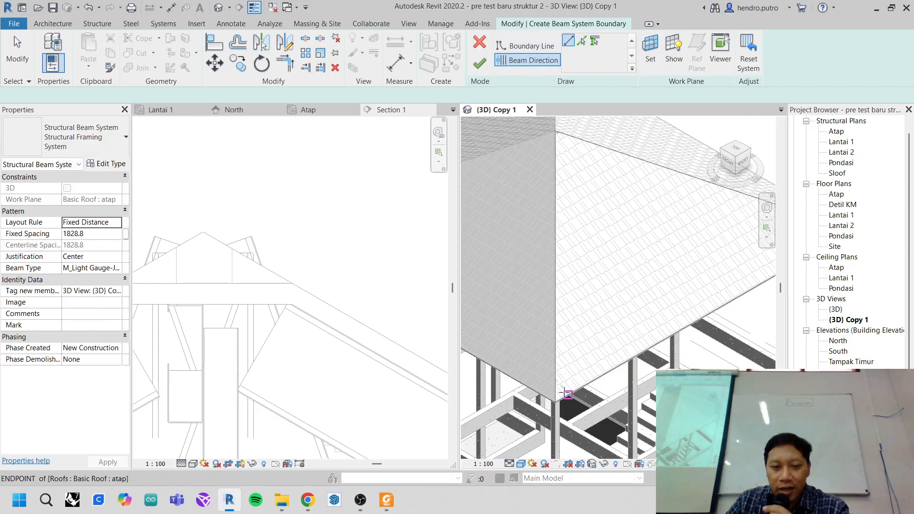
pyautogui.scroll(8, 538, 331)
pyautogui.scroll(5, 538, 332)
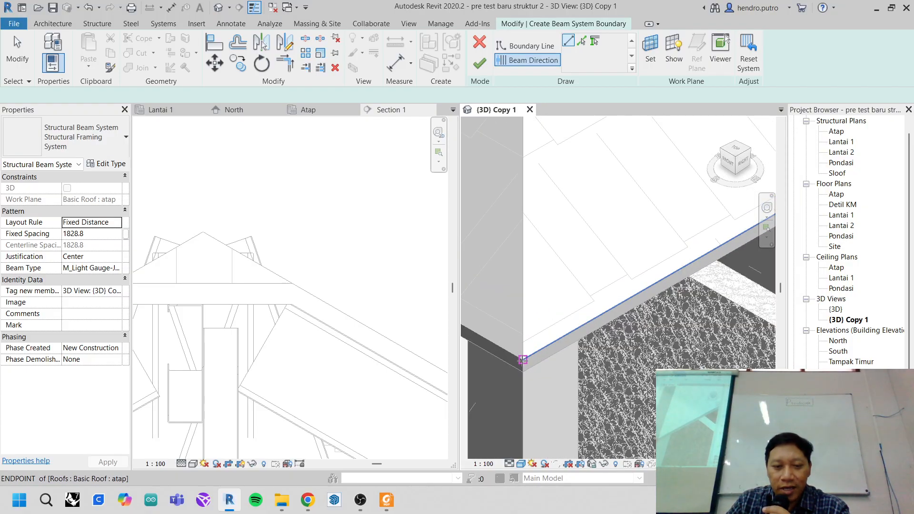
pyautogui.click(523, 359)
pyautogui.scroll(-5, 573, 270)
pyautogui.moveTo(573, 260); pyautogui.dragTo(597, 205, button='middle')
pyautogui.scroll(5, 612, 259)
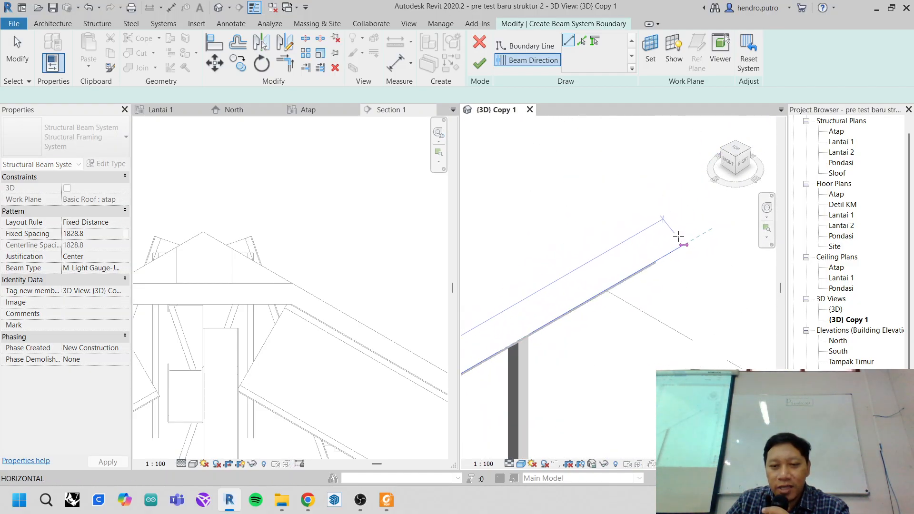
pyautogui.scroll(3, 630, 257)
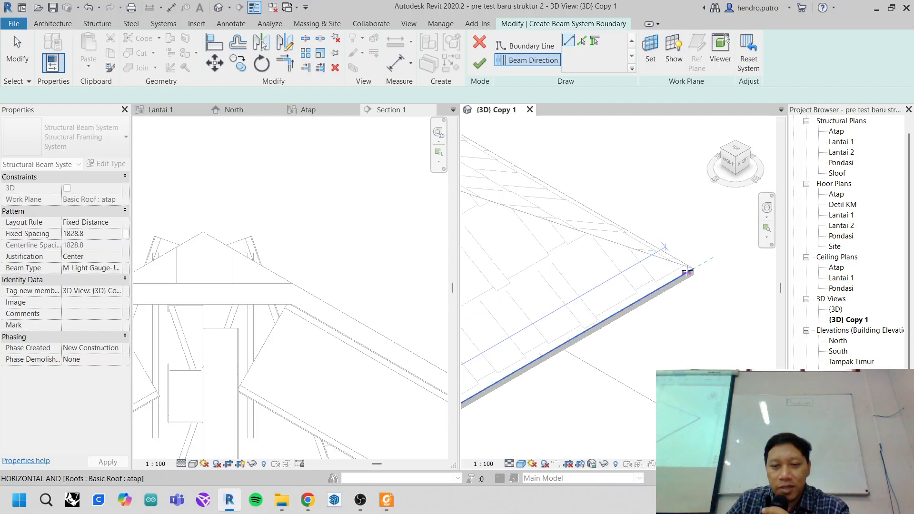
pyautogui.scroll(2, 686, 270)
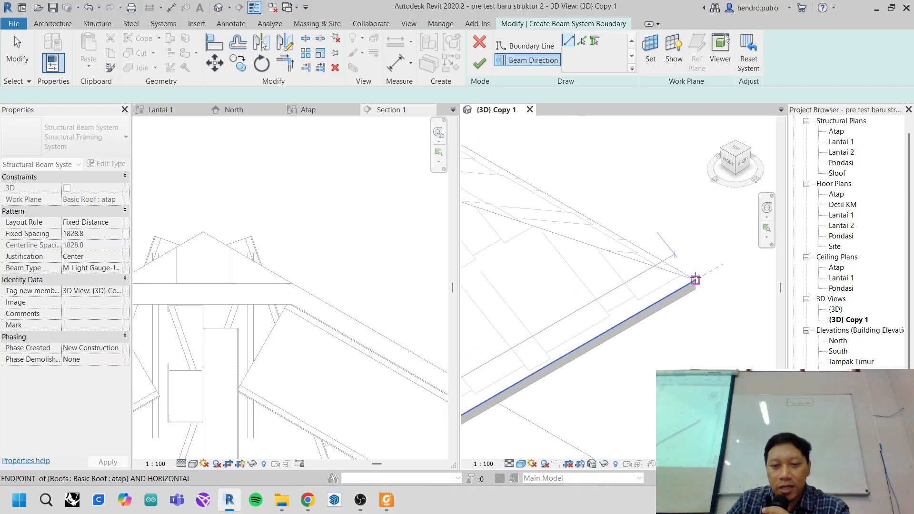
pyautogui.click(696, 279)
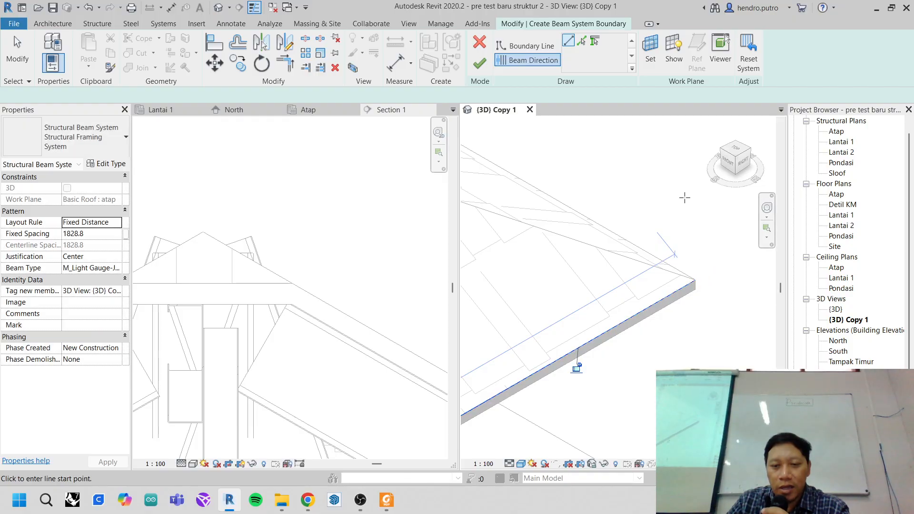
# - Draw a boundary line along the hip from the near eave corner up to the apex of the front-right slope
pyautogui.click(527, 46)
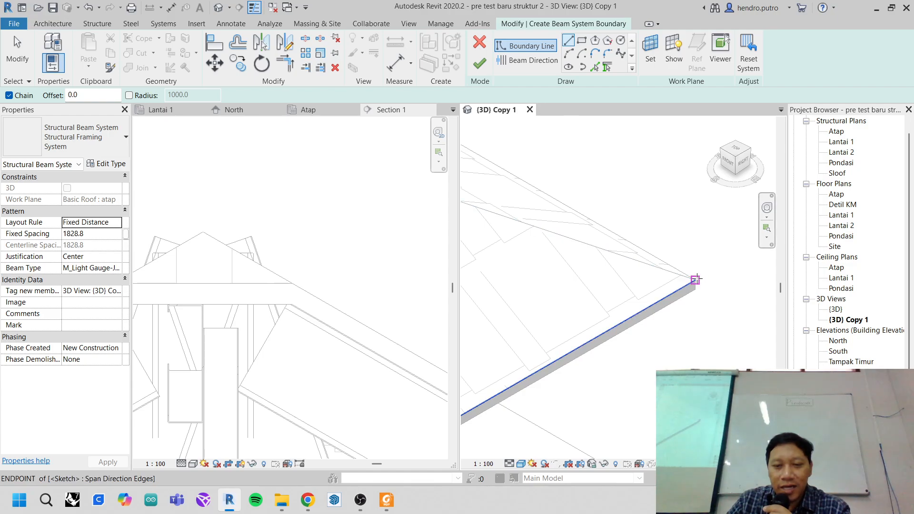
pyautogui.scroll(-4, 605, 292)
pyautogui.moveTo(588, 292); pyautogui.dragTo(708, 146, button='middle')
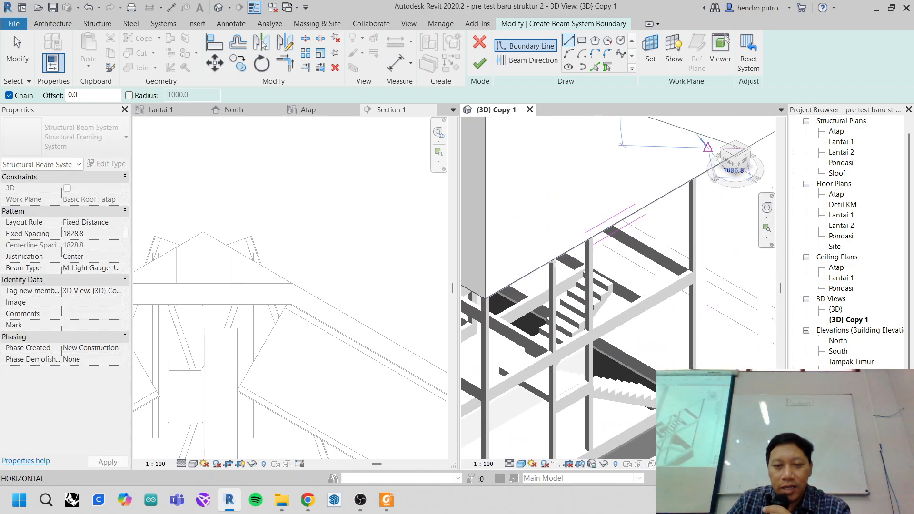
pyautogui.moveTo(512, 311); pyautogui.dragTo(574, 274, button='middle')
pyautogui.scroll(5, 573, 274)
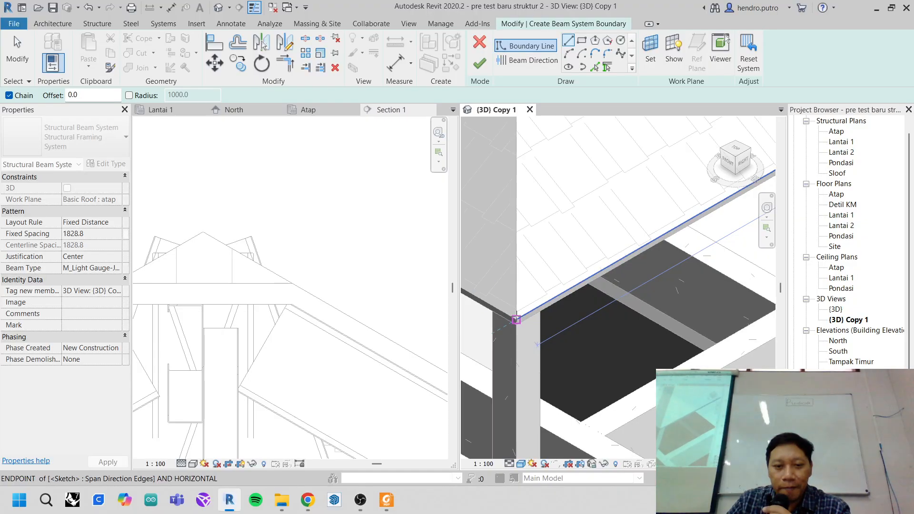
pyautogui.click(517, 319)
pyautogui.scroll(-3, 524, 286)
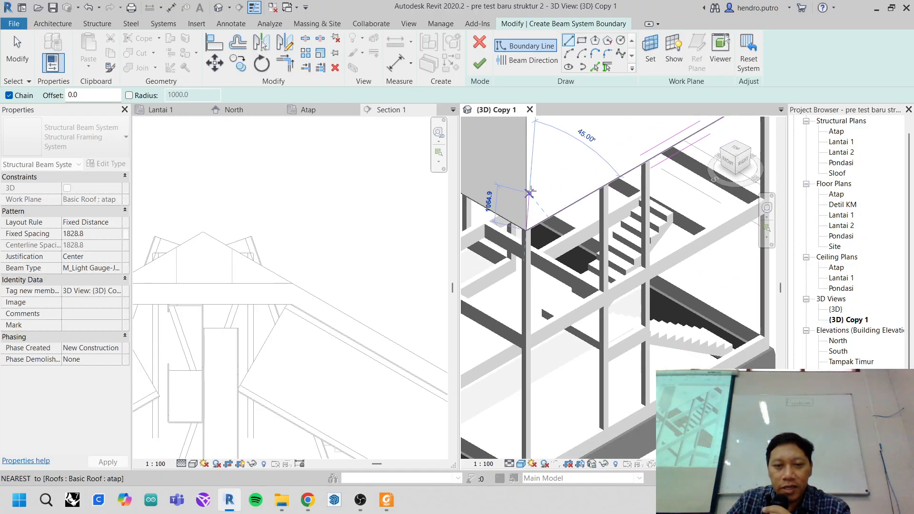
pyautogui.scroll(3, 549, 296)
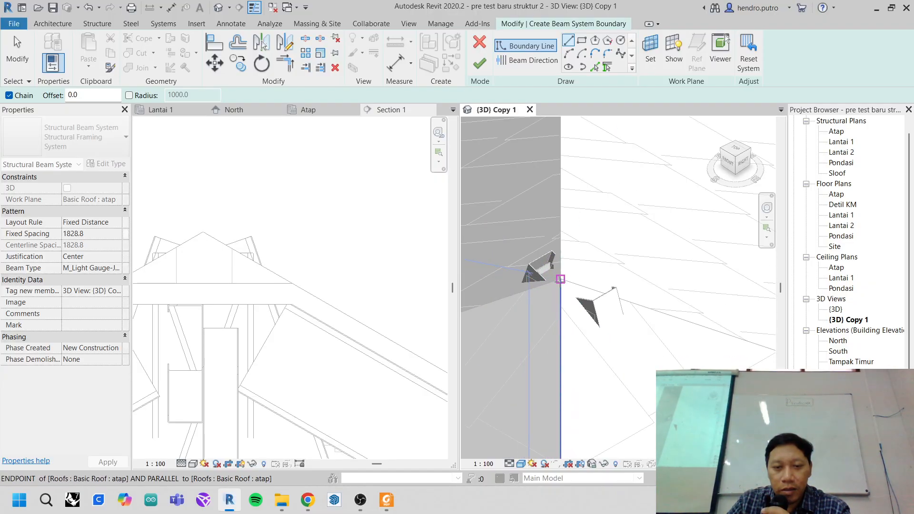
pyautogui.click(561, 280)
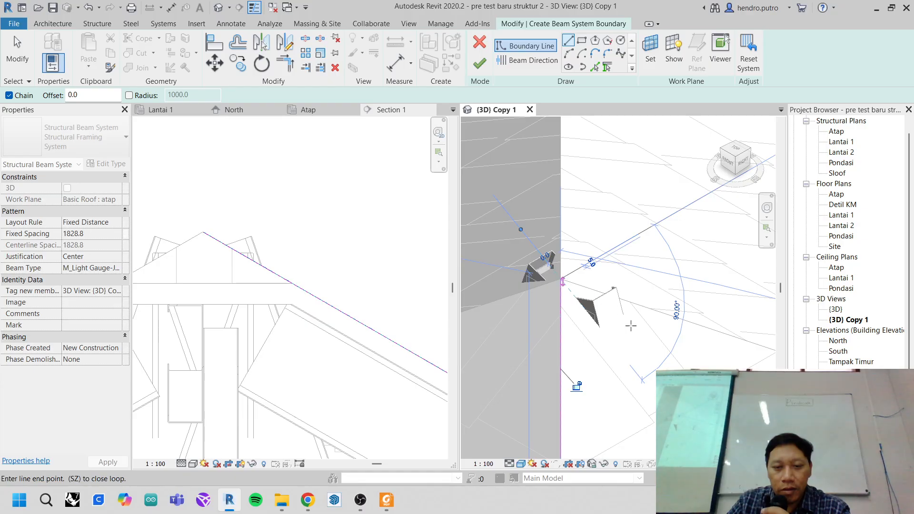
# - Close the boundary with a line from the apex down to the far eave corner and finish the beam system sketch
pyautogui.scroll(-6, 631, 324)
pyautogui.moveTo(720, 337); pyautogui.dragTo(507, 222, button='middle')
pyautogui.scroll(-3, 507, 221)
pyautogui.scroll(8, 678, 260)
pyautogui.scroll(2, 672, 286)
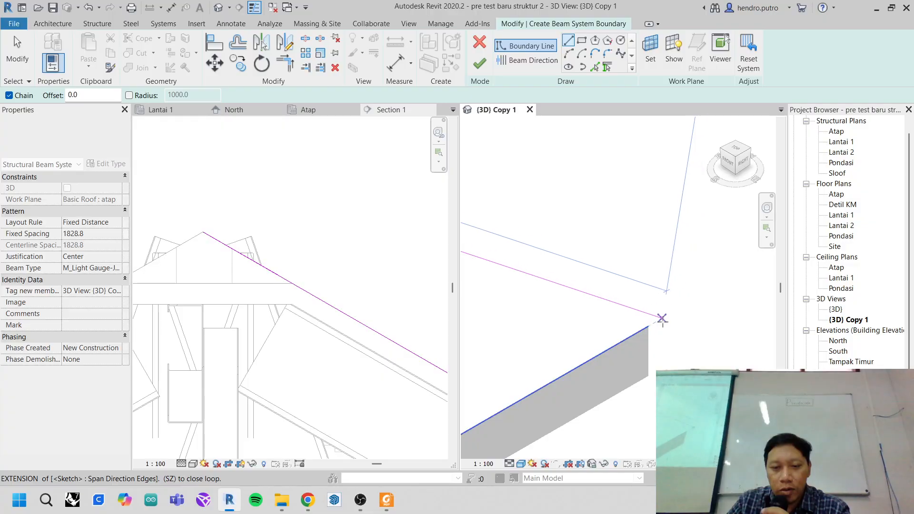
pyautogui.click(646, 327)
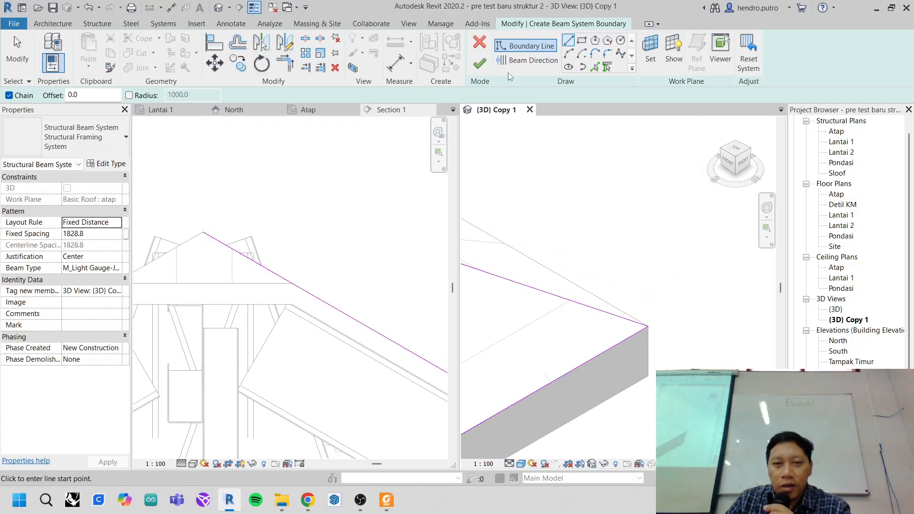
pyautogui.click(480, 66)
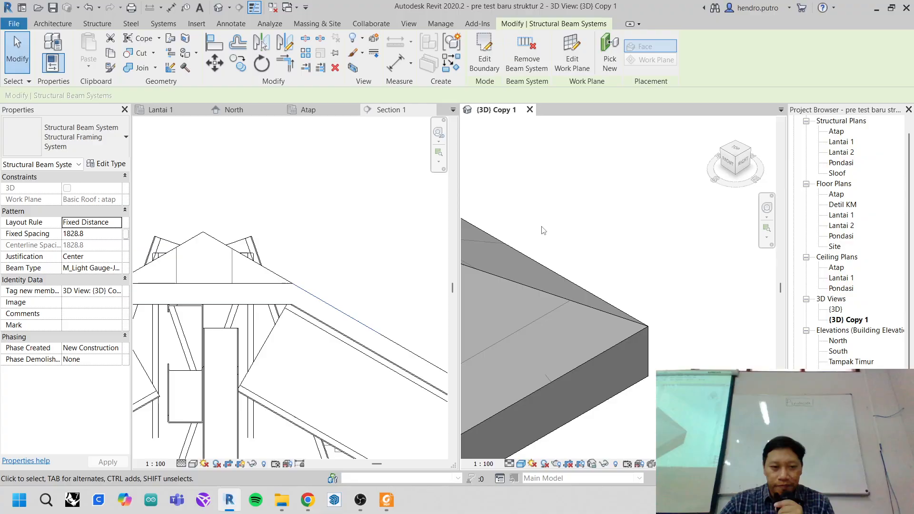
# - Set the beam system's beam type to M_Light Gauge-Furring Hat Channels : L75 x 90 and its fixed spacing to 350 mm
pyautogui.scroll(-9, 523, 274)
pyautogui.moveTo(539, 272); pyautogui.dragTo(658, 240, button='middle')
pyautogui.moveTo(593, 281); pyautogui.dragTo(699, 242, button='middle')
pyautogui.click(101, 267)
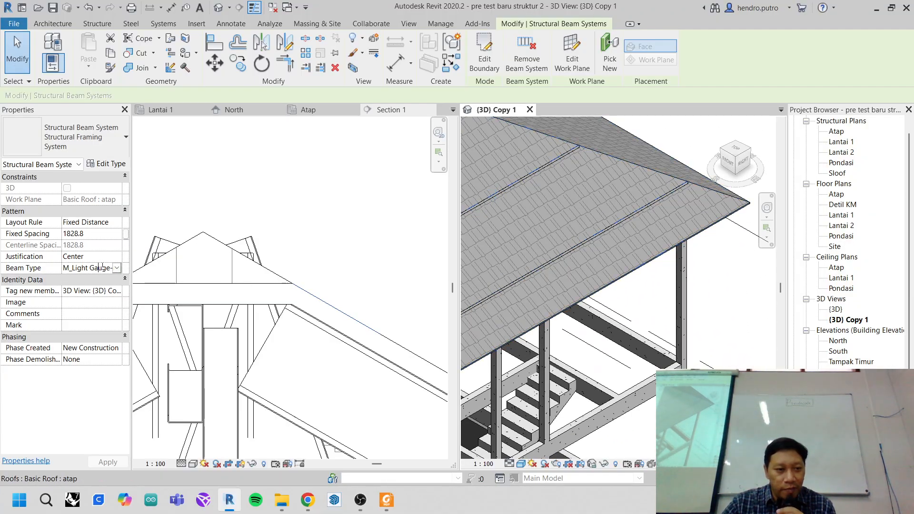
pyautogui.click(116, 268)
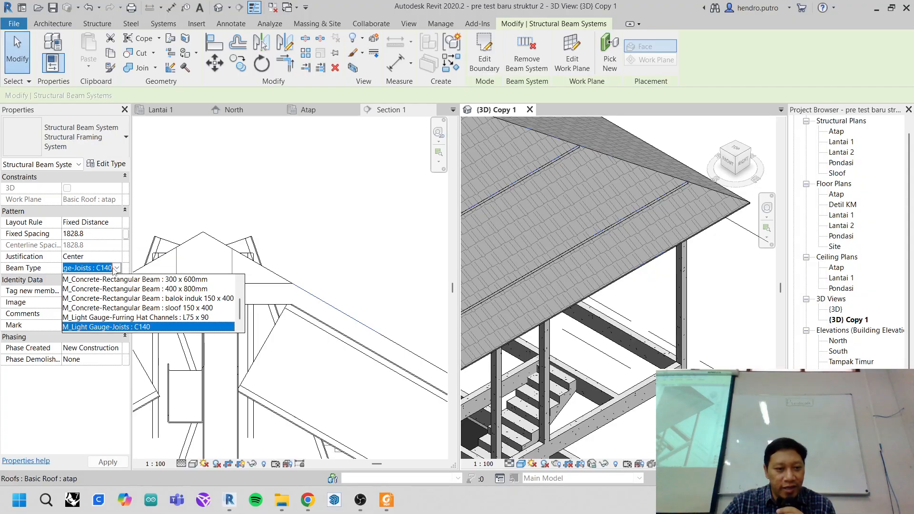
pyautogui.click(171, 327)
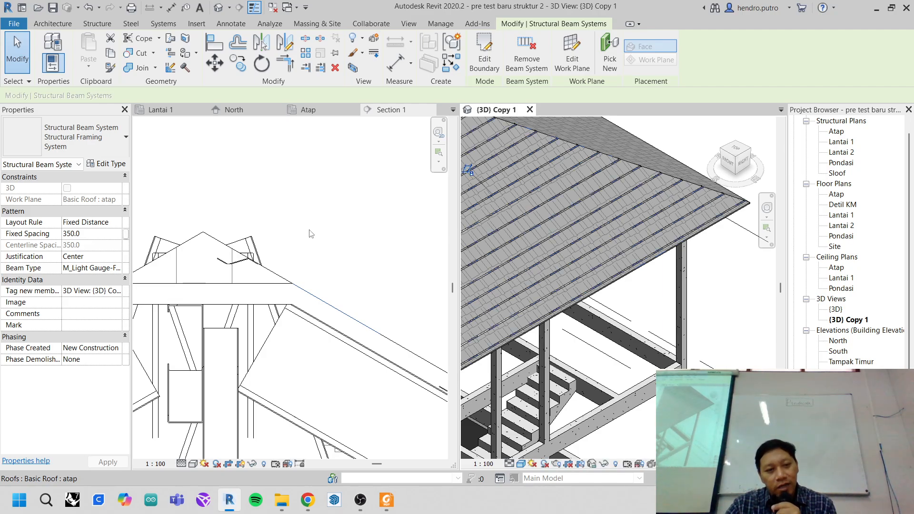
# - Measure from the line beneath a hat channel to the roof's top surface in Section 1 with an aligned dimension, then cancel it
pyautogui.scroll(-3, 259, 234)
pyautogui.scroll(6, 310, 270)
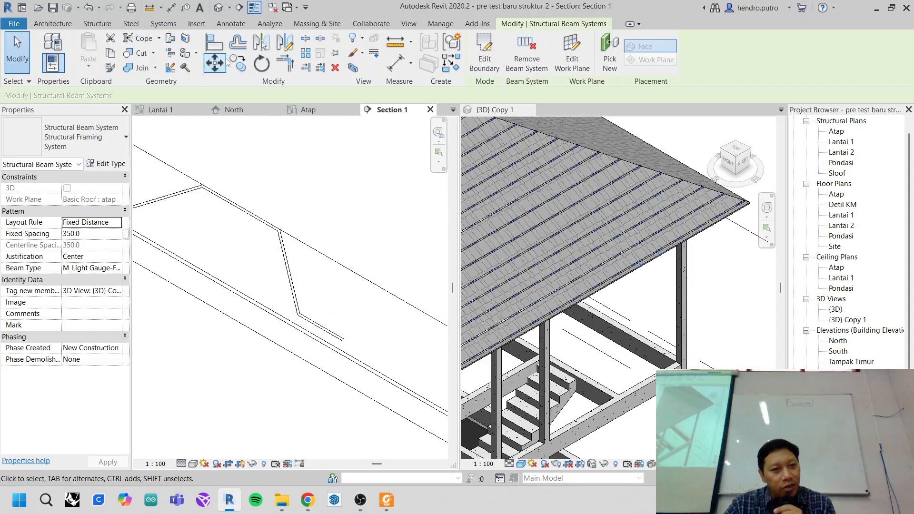
pyautogui.click(399, 64)
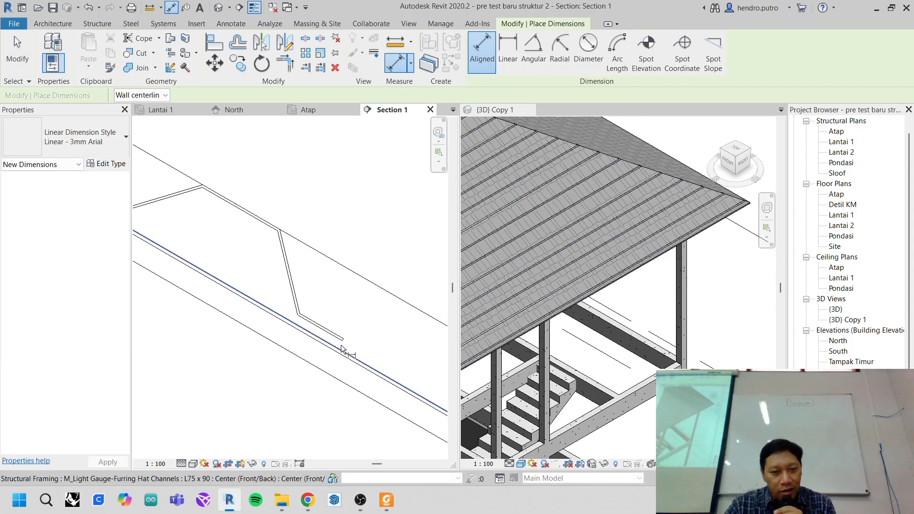
pyautogui.click(209, 281)
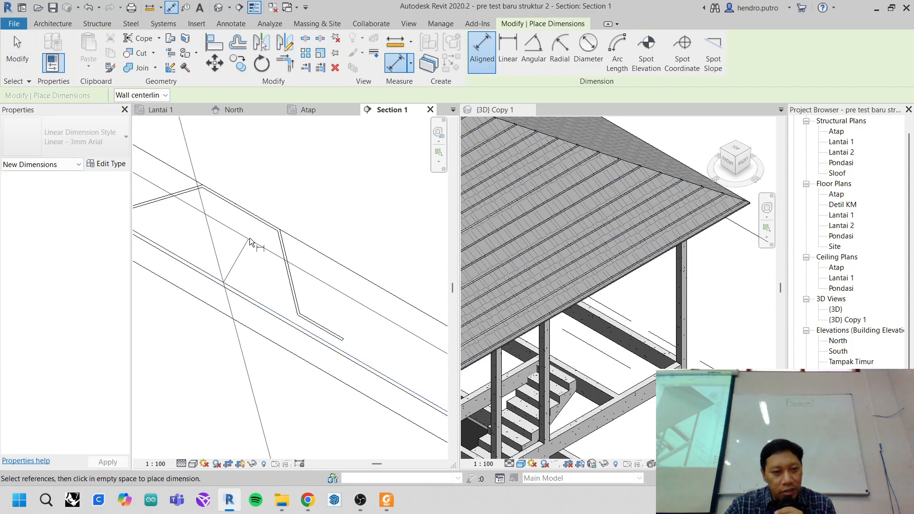
pyautogui.click(272, 224)
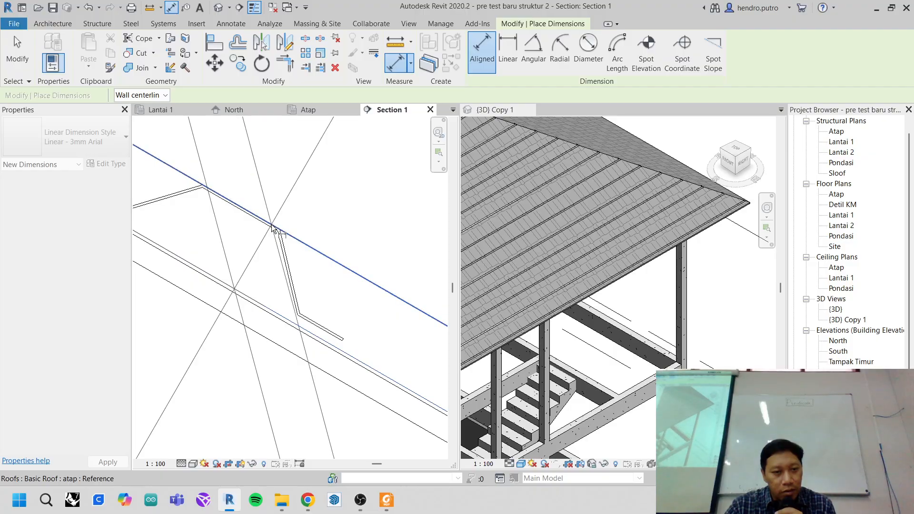
pyautogui.scroll(-9, 308, 236)
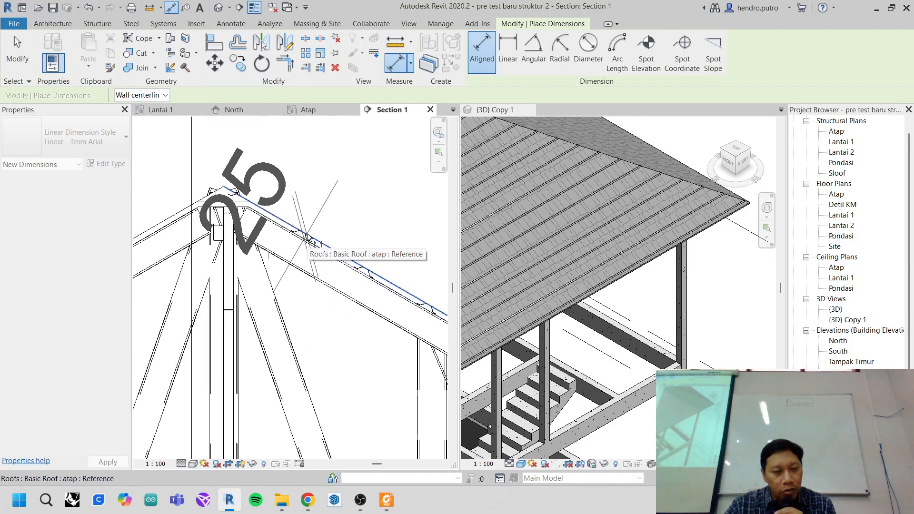
pyautogui.press('Escape')
pyautogui.scroll(5, 309, 241)
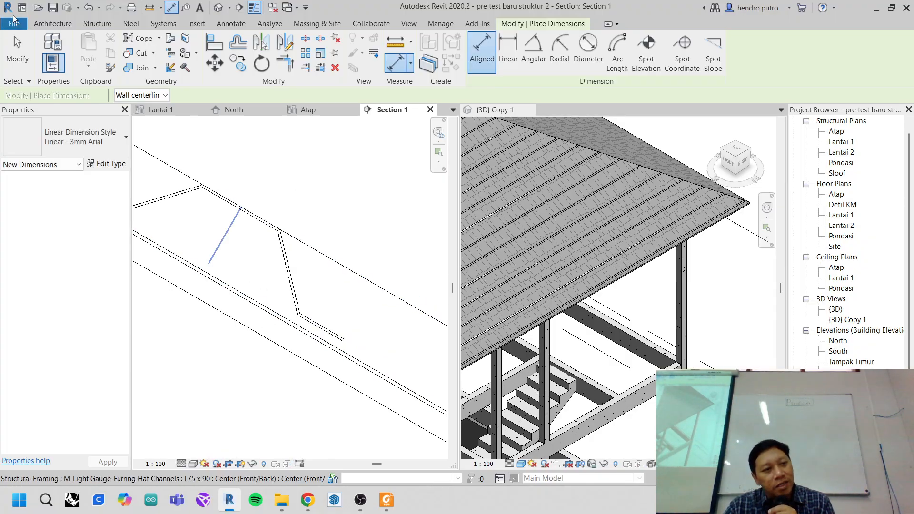
pyautogui.press('Escape')
# - Examine how the channels sit against the truss in Section 1 and on the roof slopes in 3D
pyautogui.scroll(-6, 398, 237)
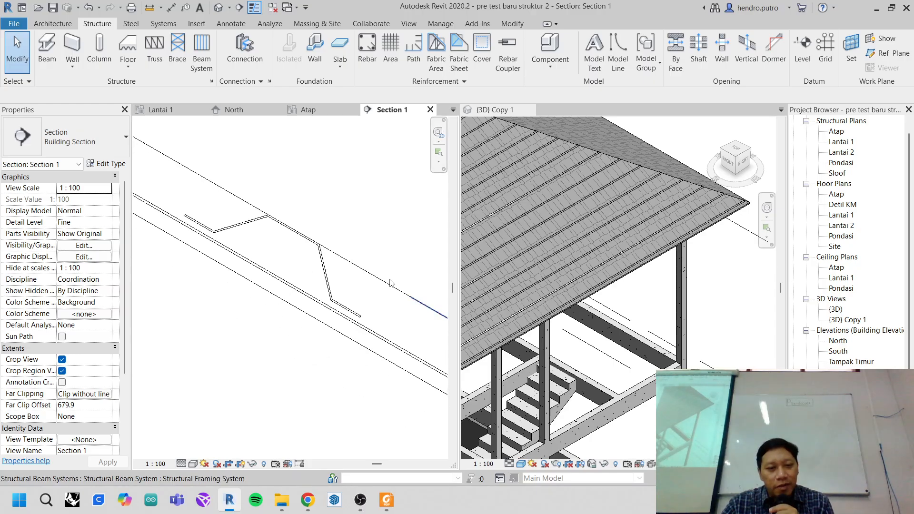
pyautogui.scroll(-3, 380, 291)
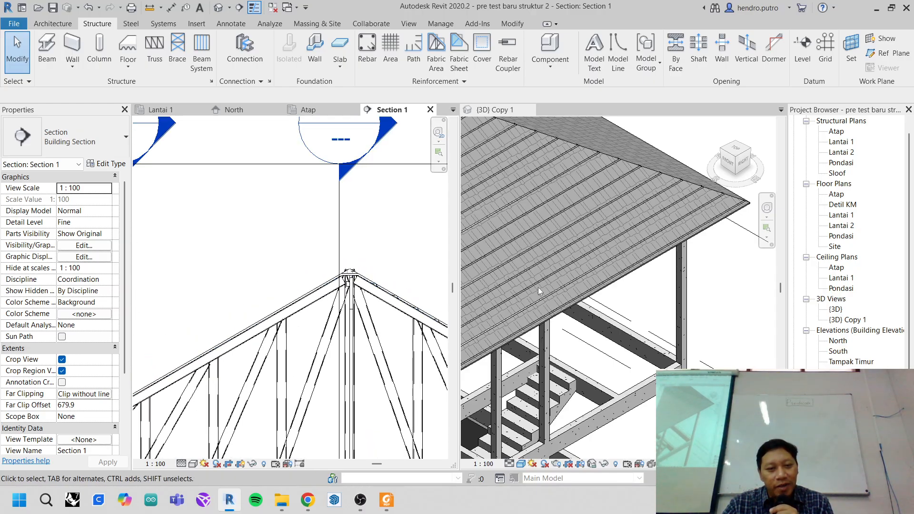
pyautogui.scroll(-5, 582, 270)
pyautogui.scroll(2, 612, 246)
pyautogui.scroll(6, 594, 206)
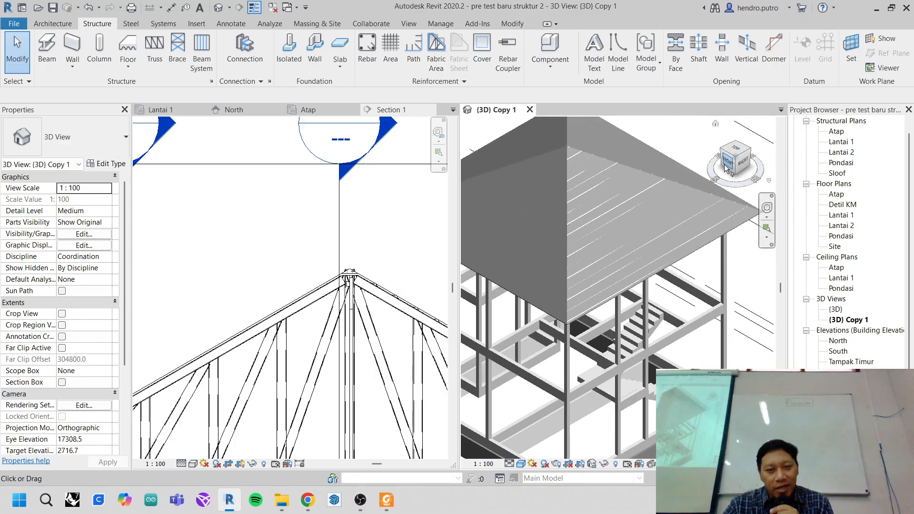
pyautogui.scroll(-5, 594, 203)
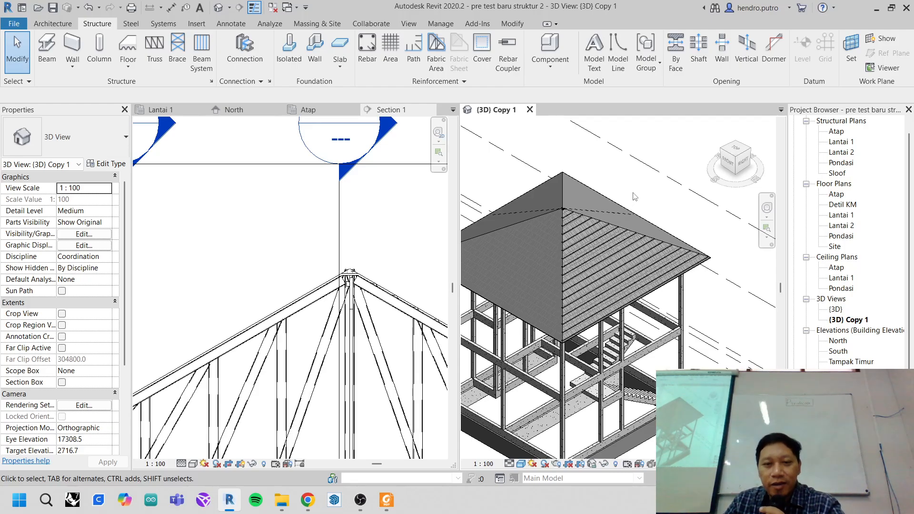
pyautogui.moveTo(531, 261); pyautogui.dragTo(590, 247, button='middle')
pyautogui.scroll(1, 558, 222)
pyautogui.moveTo(557, 222); pyautogui.dragTo(599, 197, button='middle')
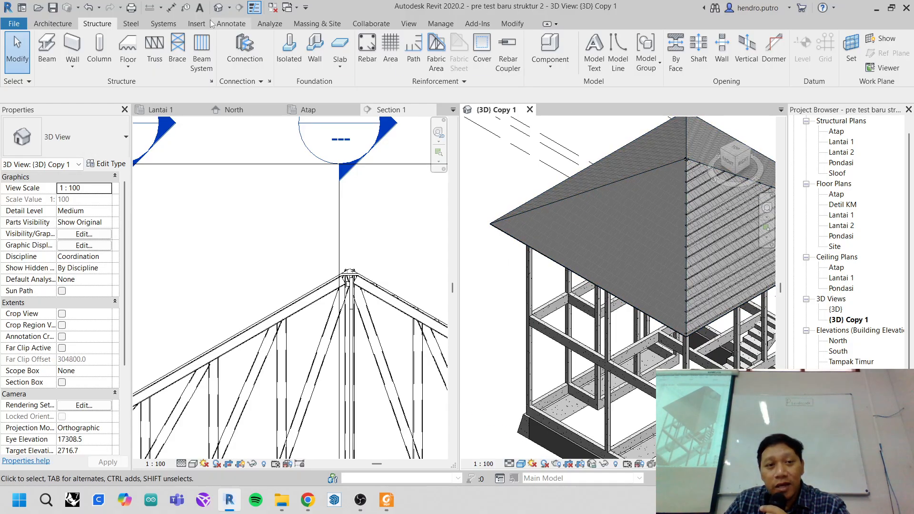
# - Start another structural beam system and pick the front-left roof slope as its work plane
pyautogui.click(204, 59)
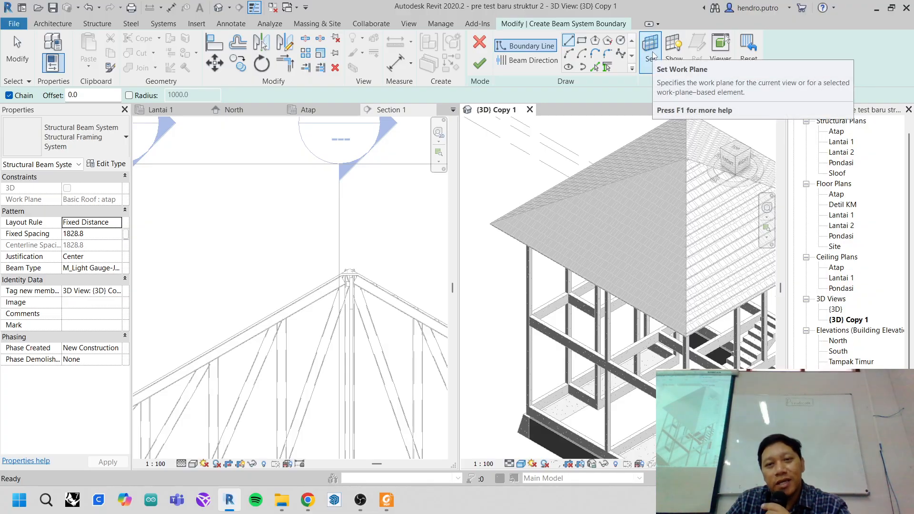
pyautogui.click(652, 55)
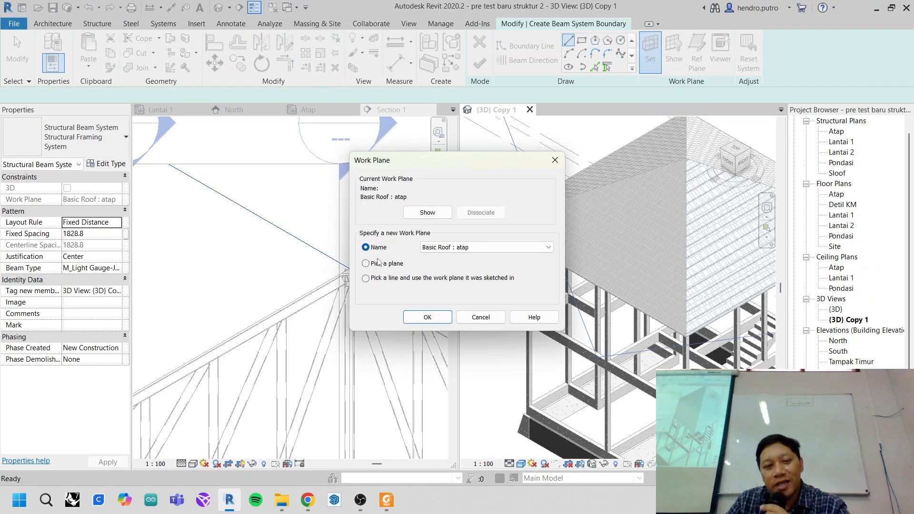
pyautogui.click(427, 318)
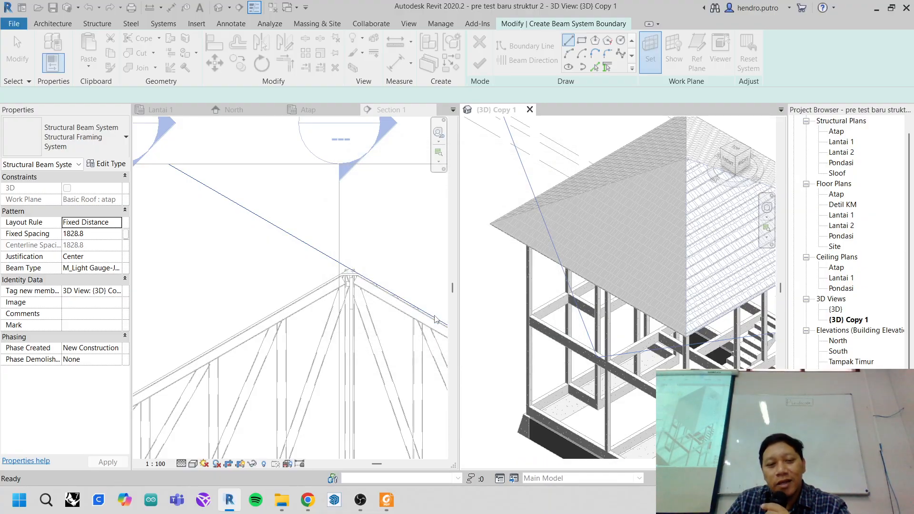
pyautogui.click(649, 227)
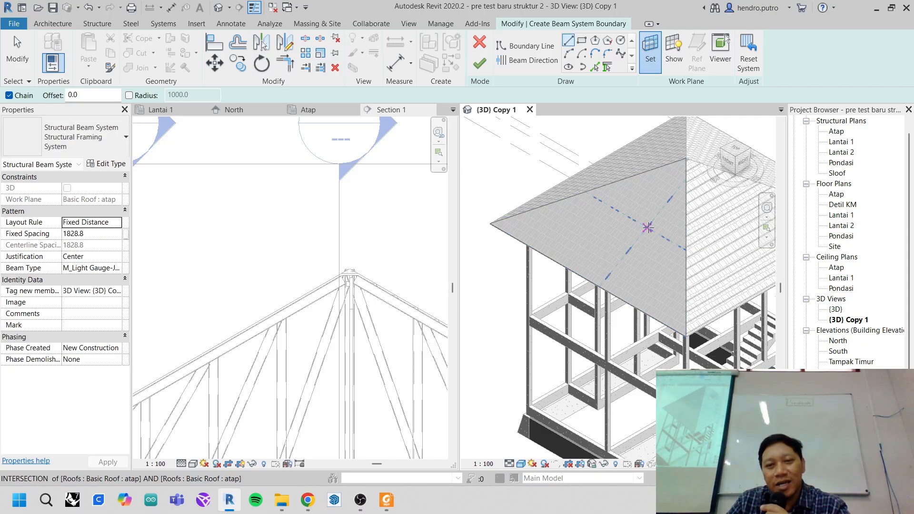
# - Define the beam direction with a line along the eave edge of the front-left roof slope, from corner to corner
pyautogui.click(529, 62)
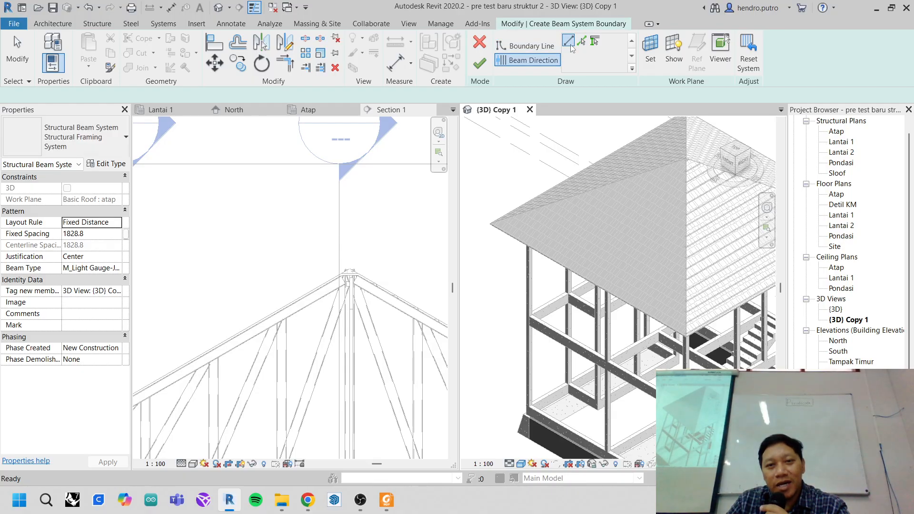
pyautogui.scroll(5, 486, 224)
pyautogui.scroll(2, 536, 236)
pyautogui.click(485, 252)
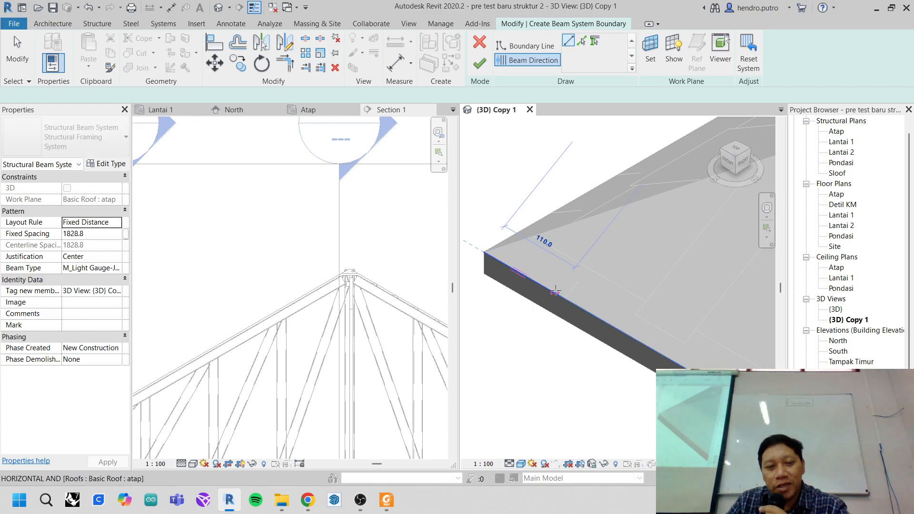
pyautogui.scroll(-6, 556, 291)
pyautogui.moveTo(536, 270); pyautogui.dragTo(466, 224, button='middle')
pyautogui.scroll(2, 569, 254)
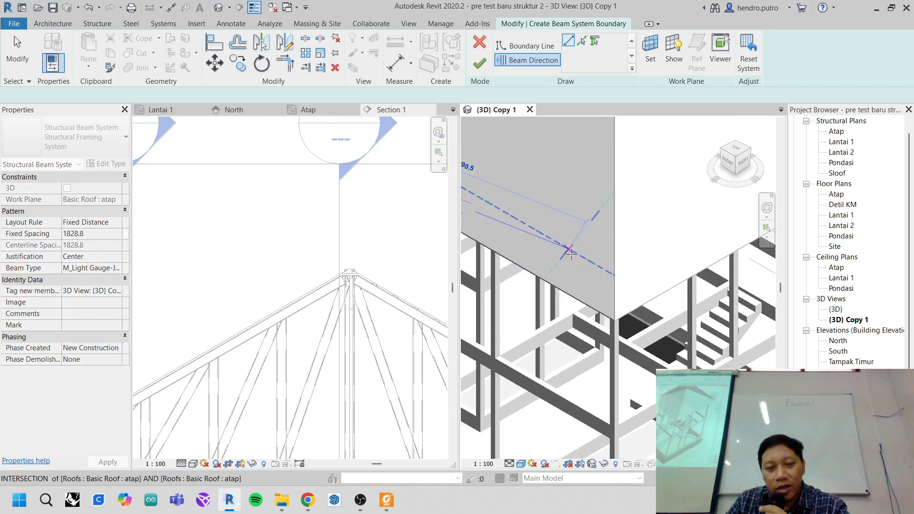
pyautogui.scroll(5, 569, 254)
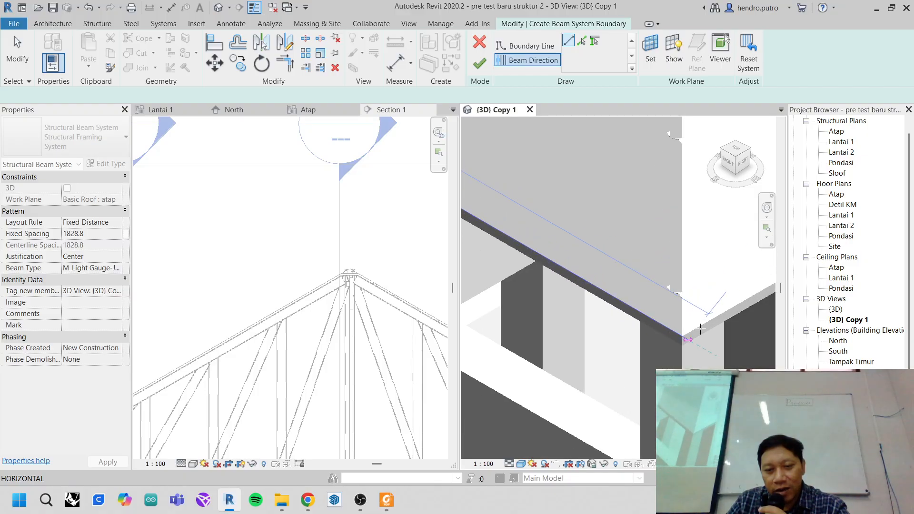
pyautogui.click(683, 336)
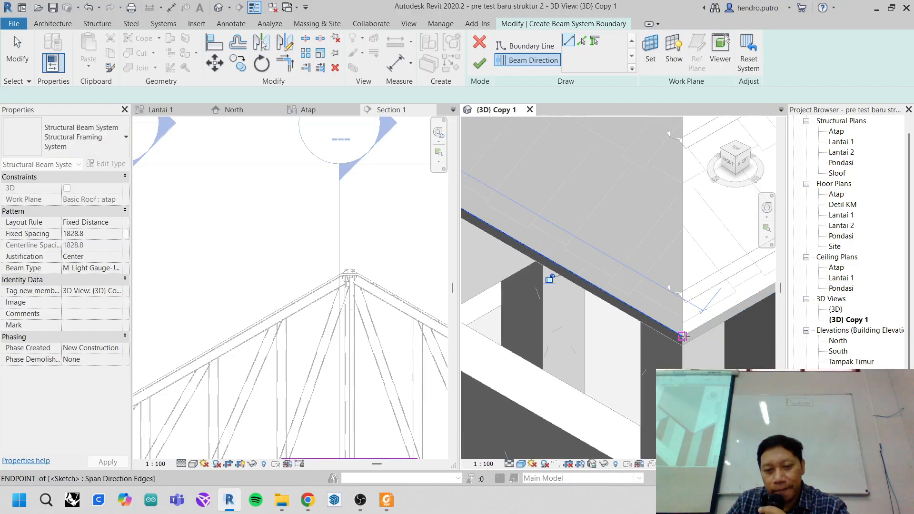
# - Draw the first boundary line up the hip, from the front eave corner to the roof's apex
pyautogui.click(507, 50)
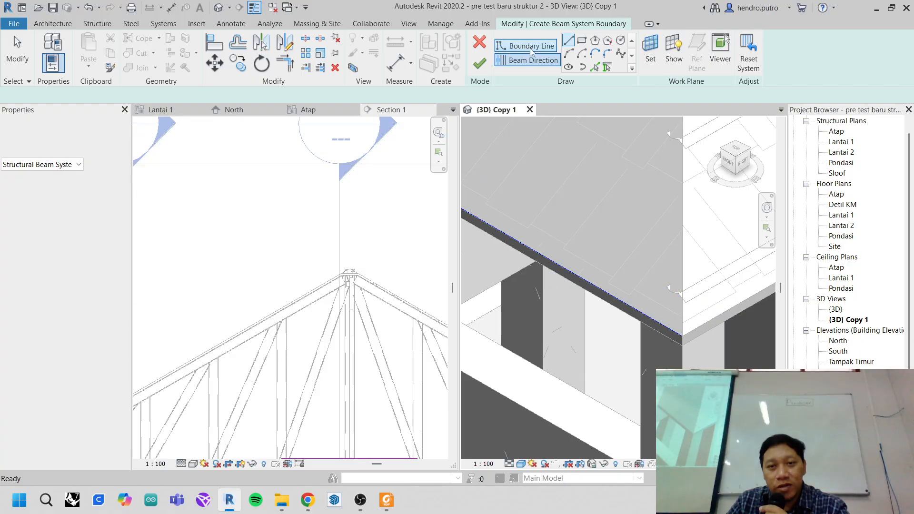
pyautogui.scroll(2, 704, 346)
pyautogui.scroll(1, 704, 346)
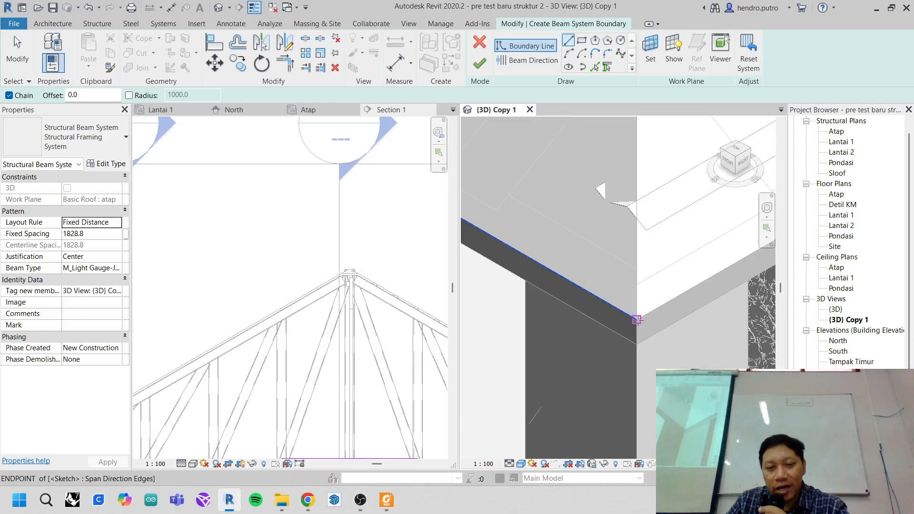
pyautogui.click(637, 319)
pyautogui.scroll(-3, 595, 310)
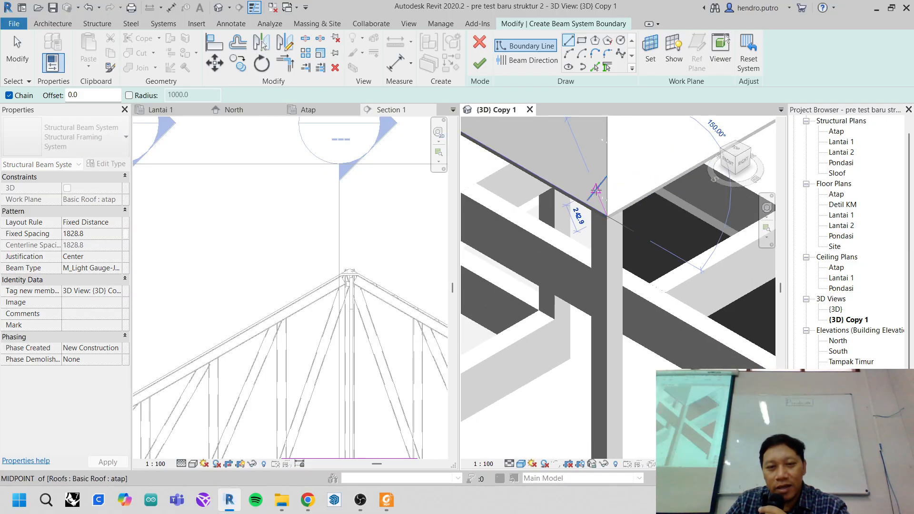
pyautogui.scroll(4, 587, 276)
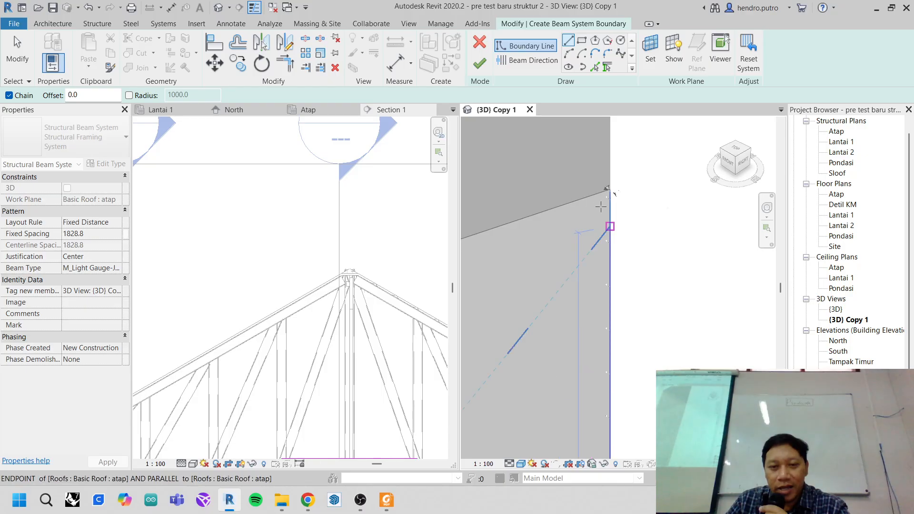
pyautogui.scroll(-3, 619, 267)
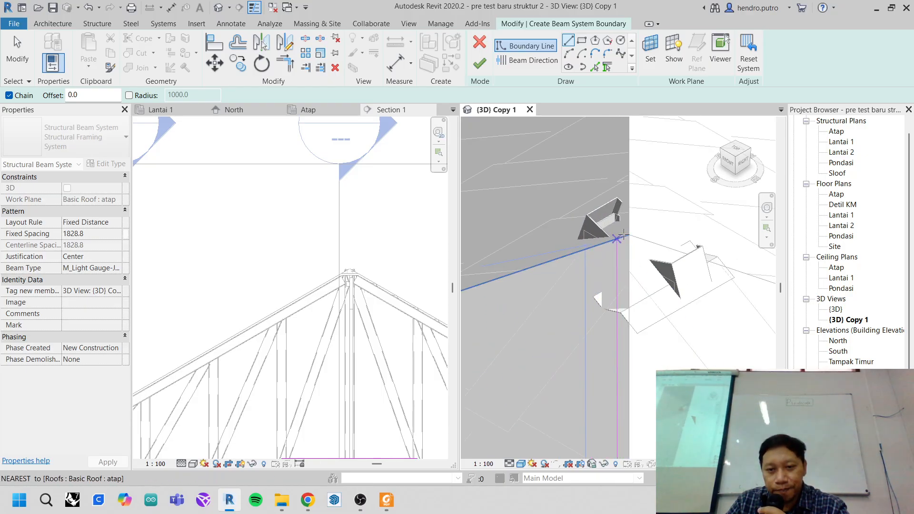
pyautogui.click(629, 234)
# - Close the triangular boundary through the left eave corner back to the front corner and finish the beam system sketch
pyautogui.scroll(-6, 605, 287)
pyautogui.moveTo(549, 285); pyautogui.dragTo(695, 250, button='middle')
pyautogui.scroll(6, 551, 280)
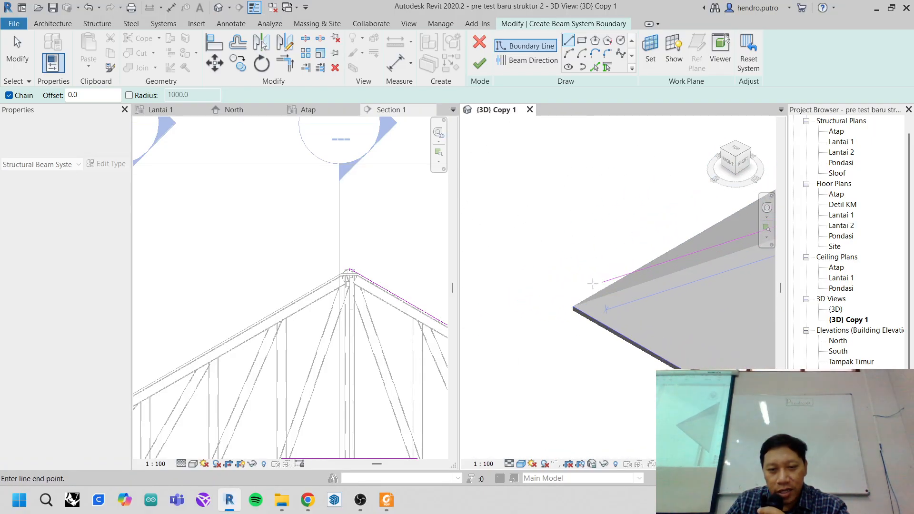
pyautogui.click(580, 342)
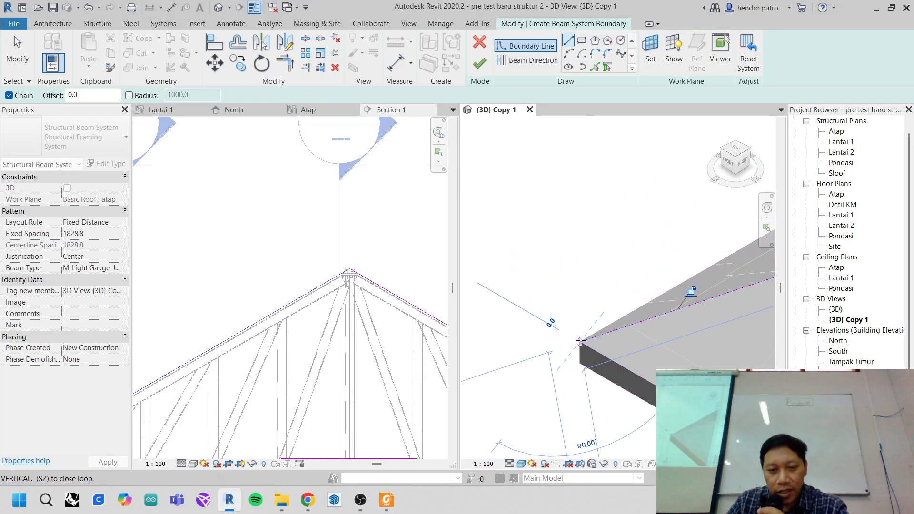
pyautogui.moveTo(618, 327); pyautogui.dragTo(474, 184, button='middle')
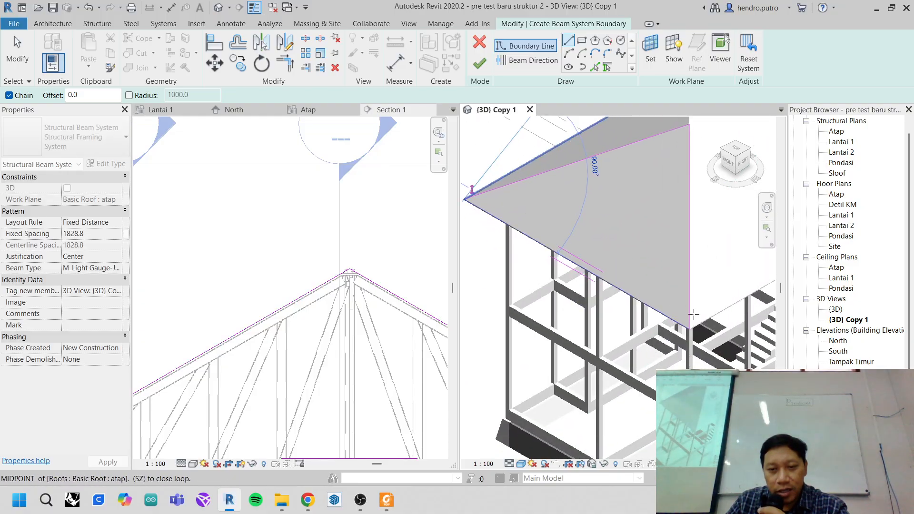
pyautogui.scroll(6, 694, 329)
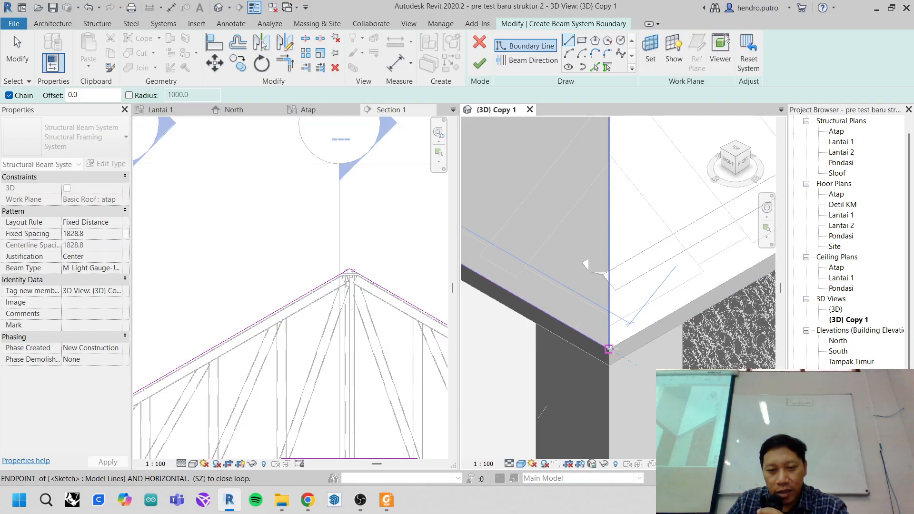
pyautogui.click(609, 349)
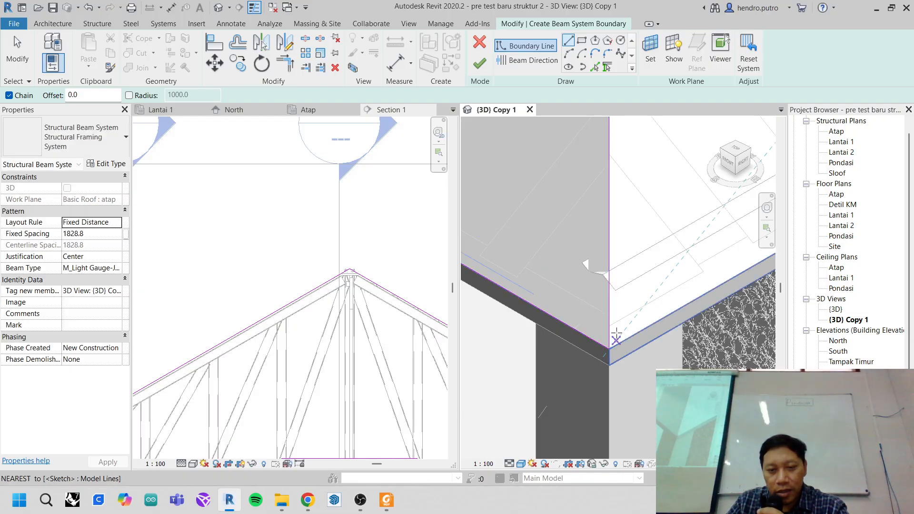
pyautogui.click(479, 62)
pyautogui.scroll(-3, 627, 244)
pyautogui.scroll(-5, 566, 236)
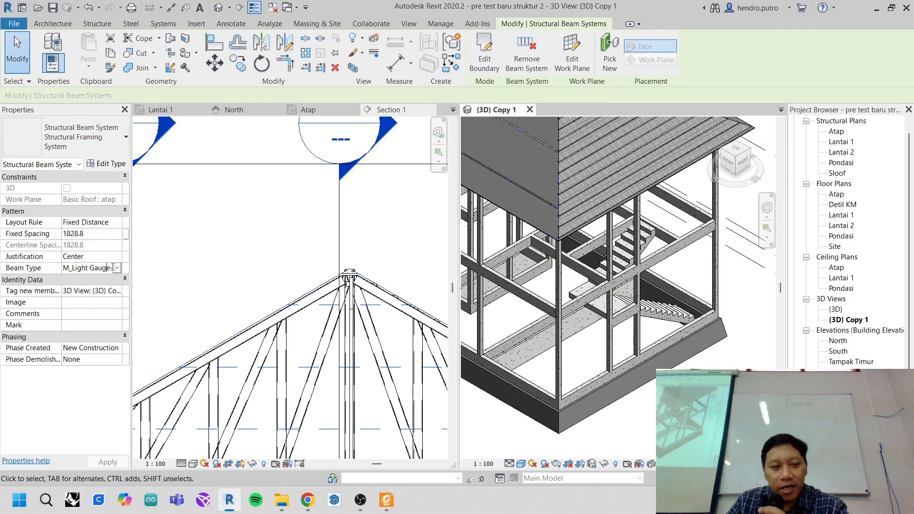
# - Set the new beam system's beam type to M_Light Gauge-Furring Hat Channels : L75 x 90 and its fixed spacing to 350 mm
pyautogui.click(116, 268)
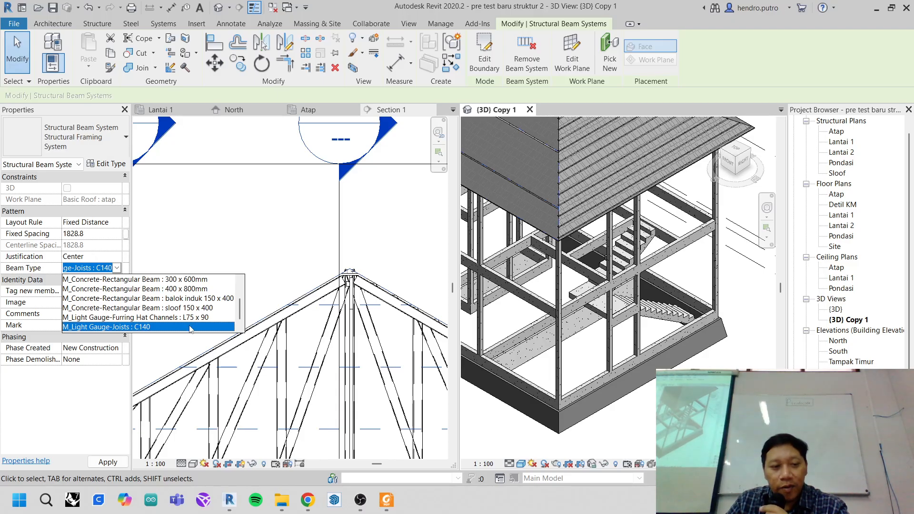
pyautogui.scroll(-1, 186, 326)
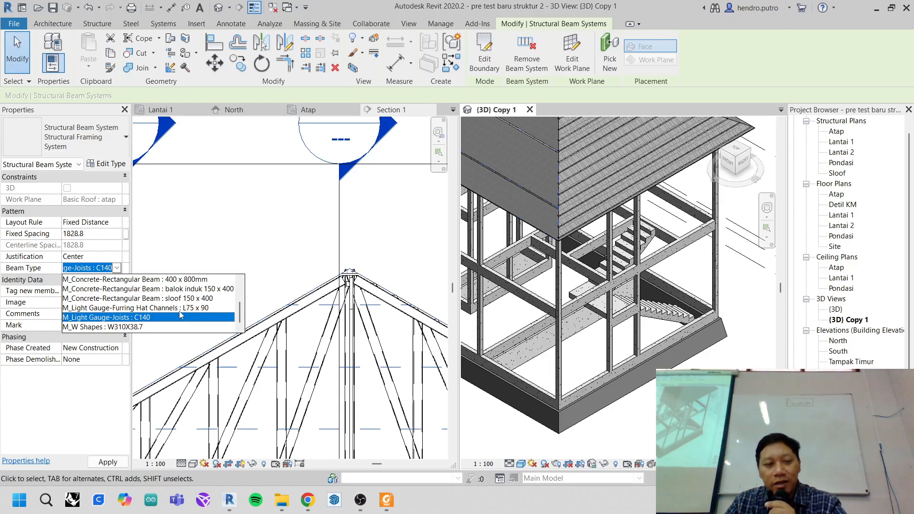
pyautogui.click(179, 314)
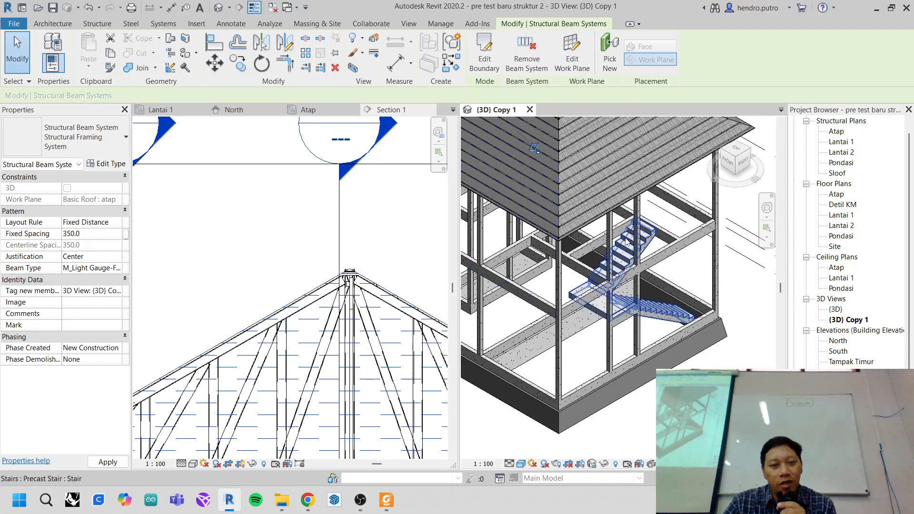
pyautogui.scroll(-3, 615, 267)
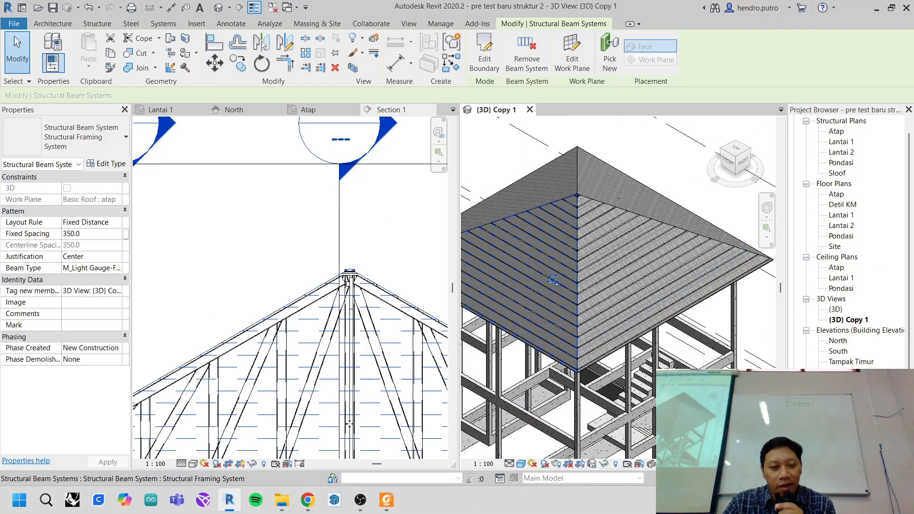
# - Switch to Chrome, examine the hip roof light-steel framing photos on the Bali Roofing page, and return to Revit
pyautogui.click(308, 500)
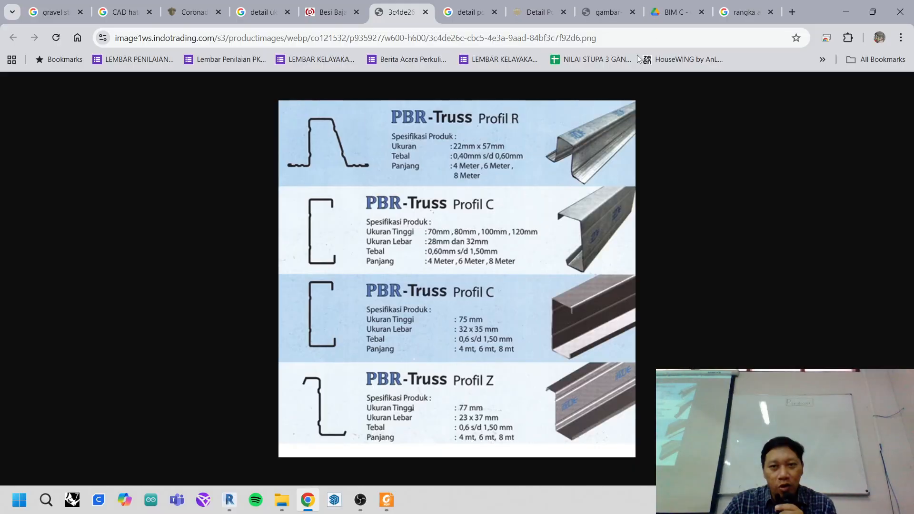
pyautogui.click(746, 11)
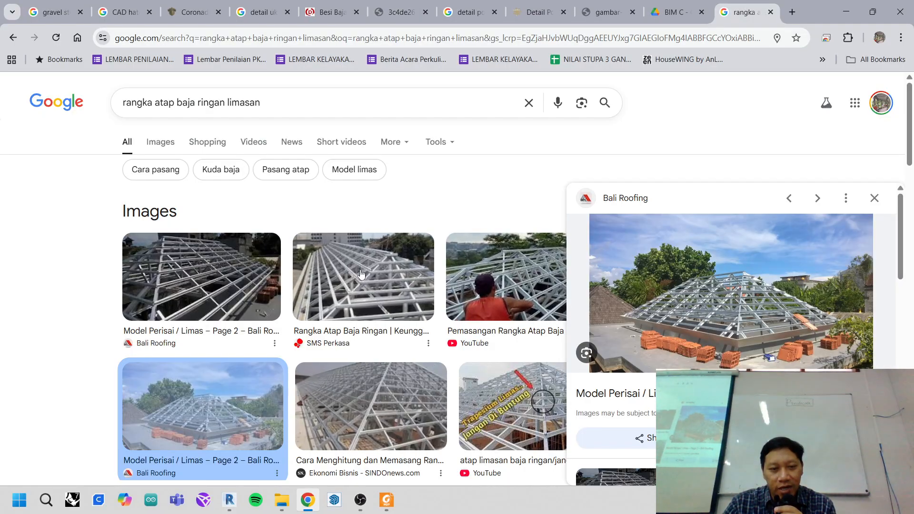
pyautogui.click(702, 309)
pyautogui.scroll(-8, 563, 301)
pyautogui.scroll(-5, 563, 301)
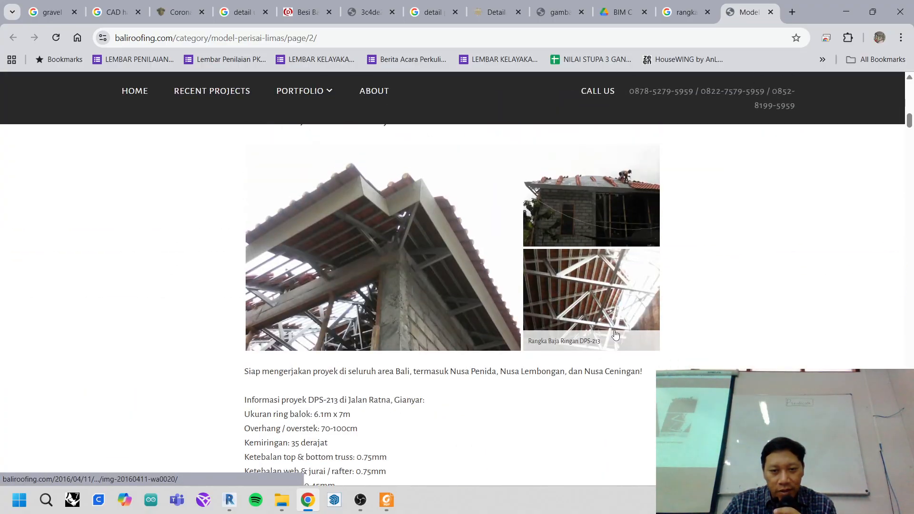
pyautogui.scroll(-9, 622, 330)
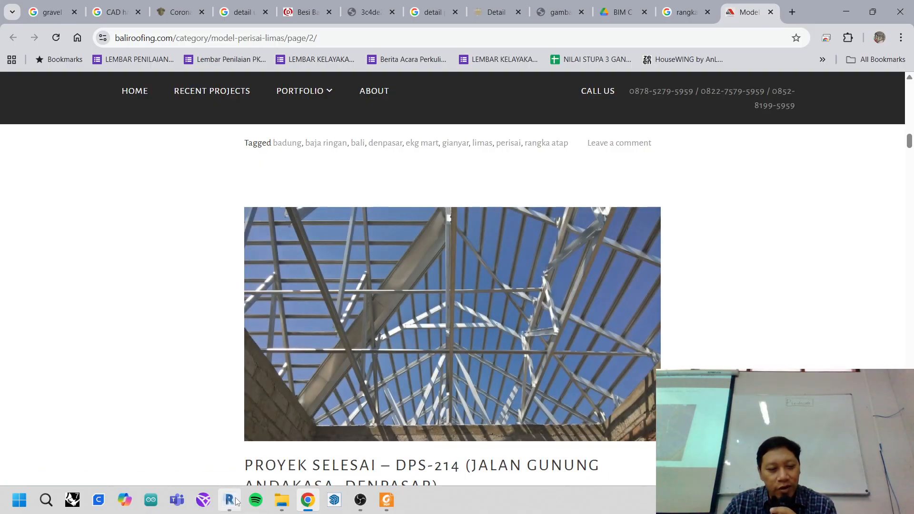
pyautogui.moveTo(235, 502)
pyautogui.click(242, 456)
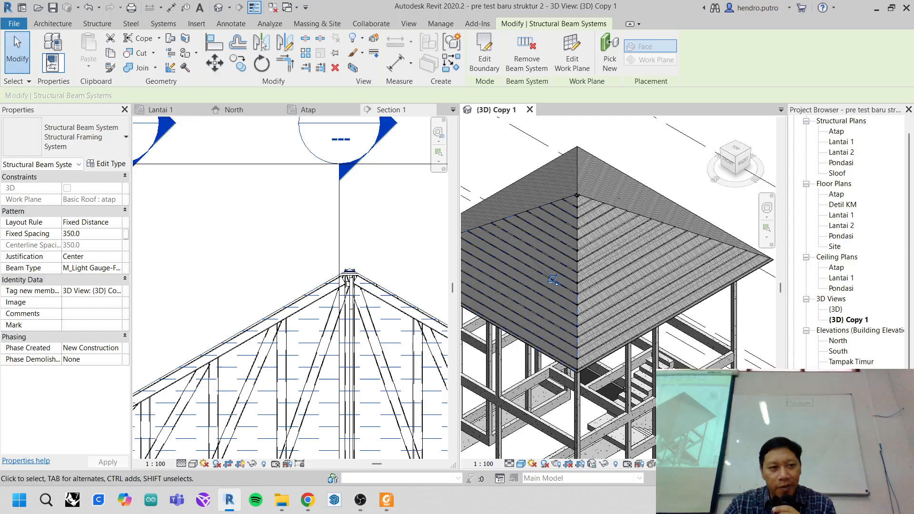
# - Hide the roof element in the 3D view
pyautogui.press('Escape')
pyautogui.click(631, 181)
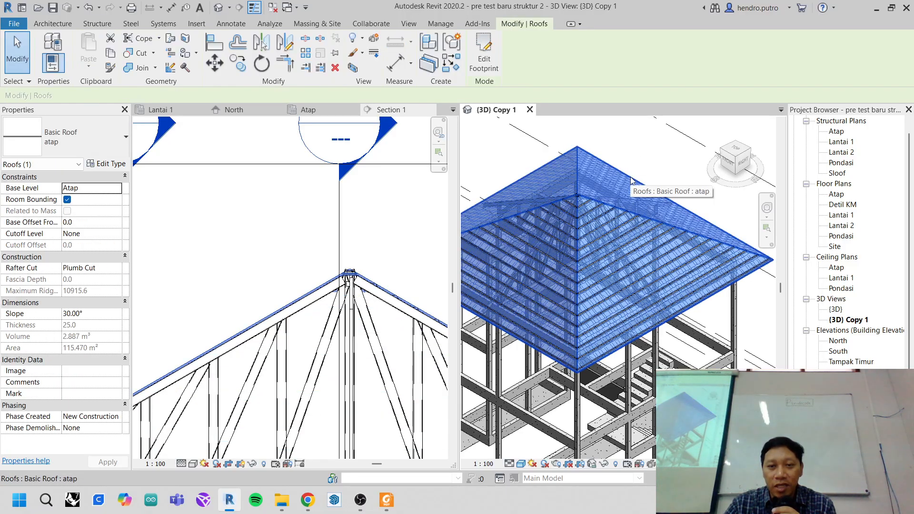
pyautogui.rightClick(631, 181)
pyautogui.moveTo(676, 231)
pyautogui.click(815, 234)
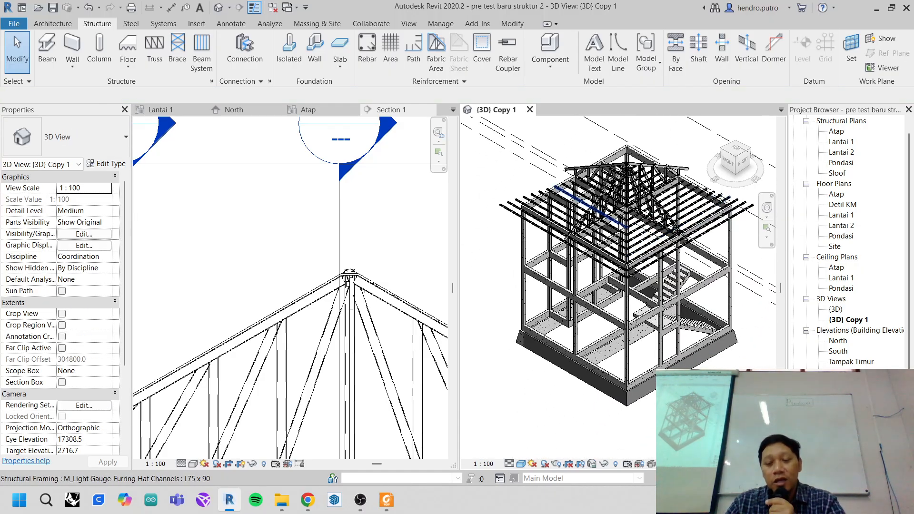
# - Examine how the hat channels meet along the hip in 3D and sit on the truss in Section 1
pyautogui.scroll(6, 632, 243)
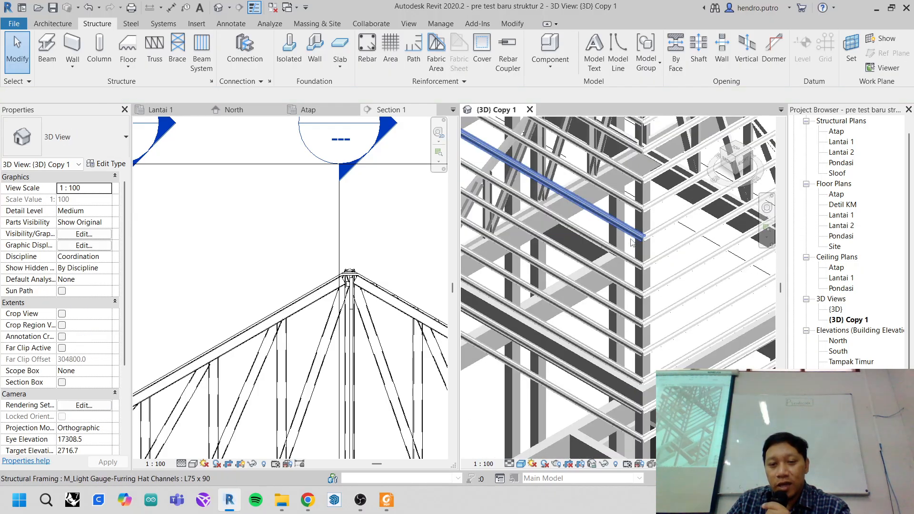
pyautogui.scroll(5, 632, 243)
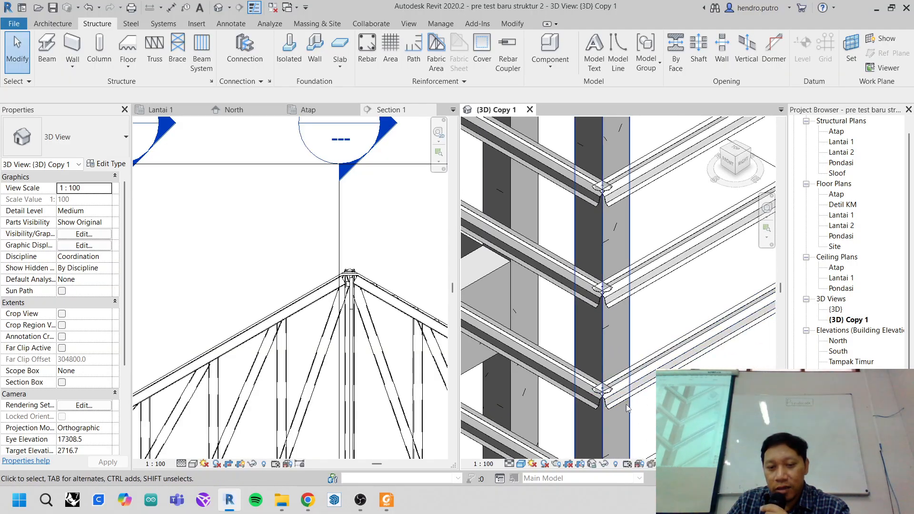
pyautogui.moveTo(408, 342)
pyautogui.mouseDown(button='middle')
pyautogui.moveTo(327, 282)
pyautogui.moveTo(200, 259)
pyautogui.mouseUp(button='middle')
pyautogui.scroll(4, 267, 250)
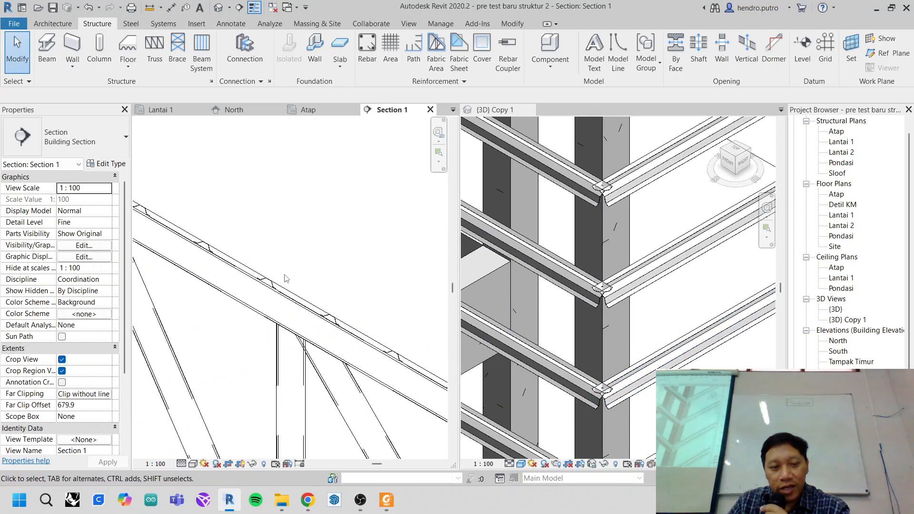
pyautogui.scroll(-6, 286, 278)
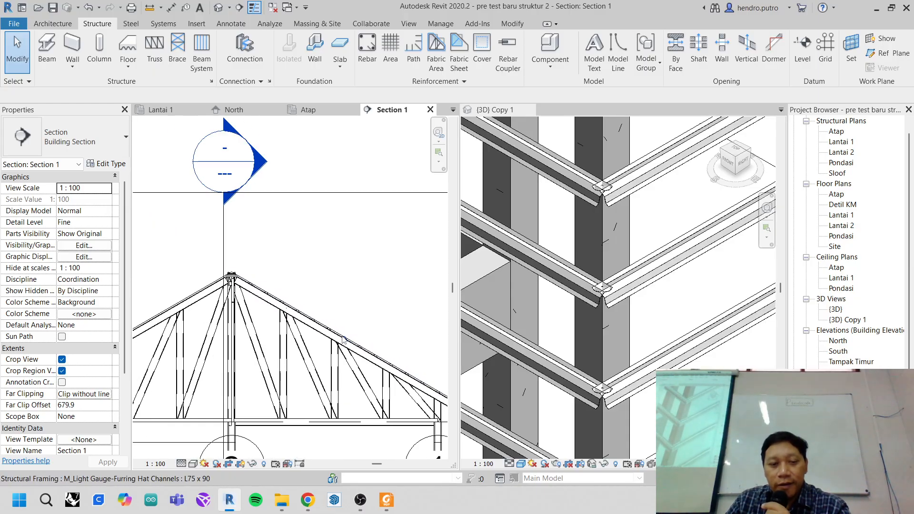
pyautogui.scroll(-2, 343, 339)
pyautogui.scroll(-5, 643, 286)
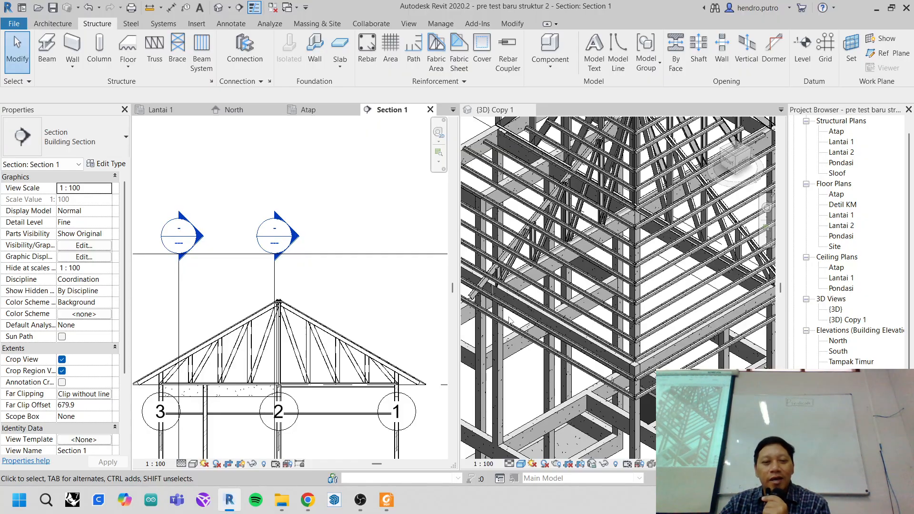
pyautogui.scroll(-5, 558, 289)
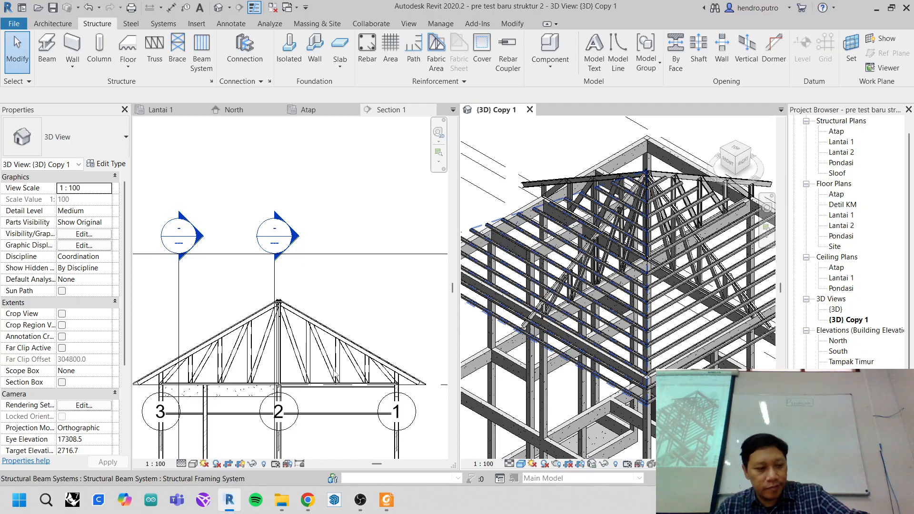
pyautogui.scroll(-2, 335, 375)
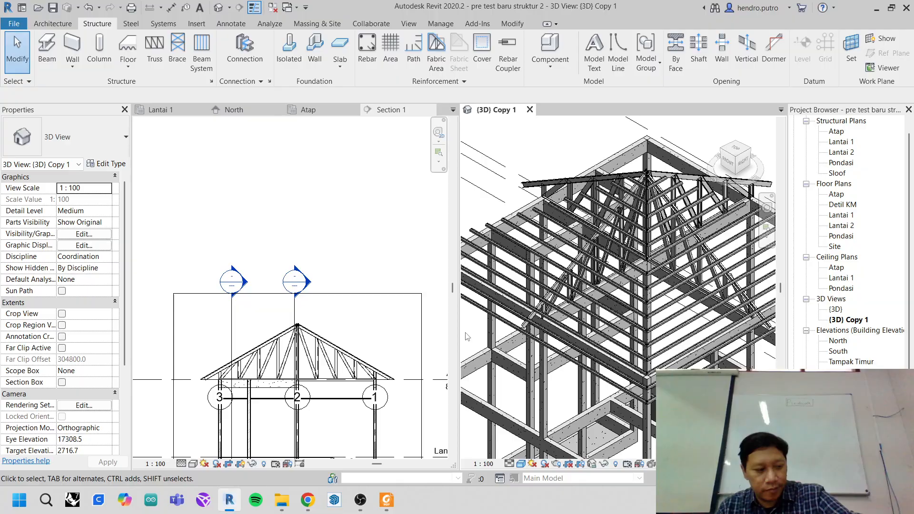